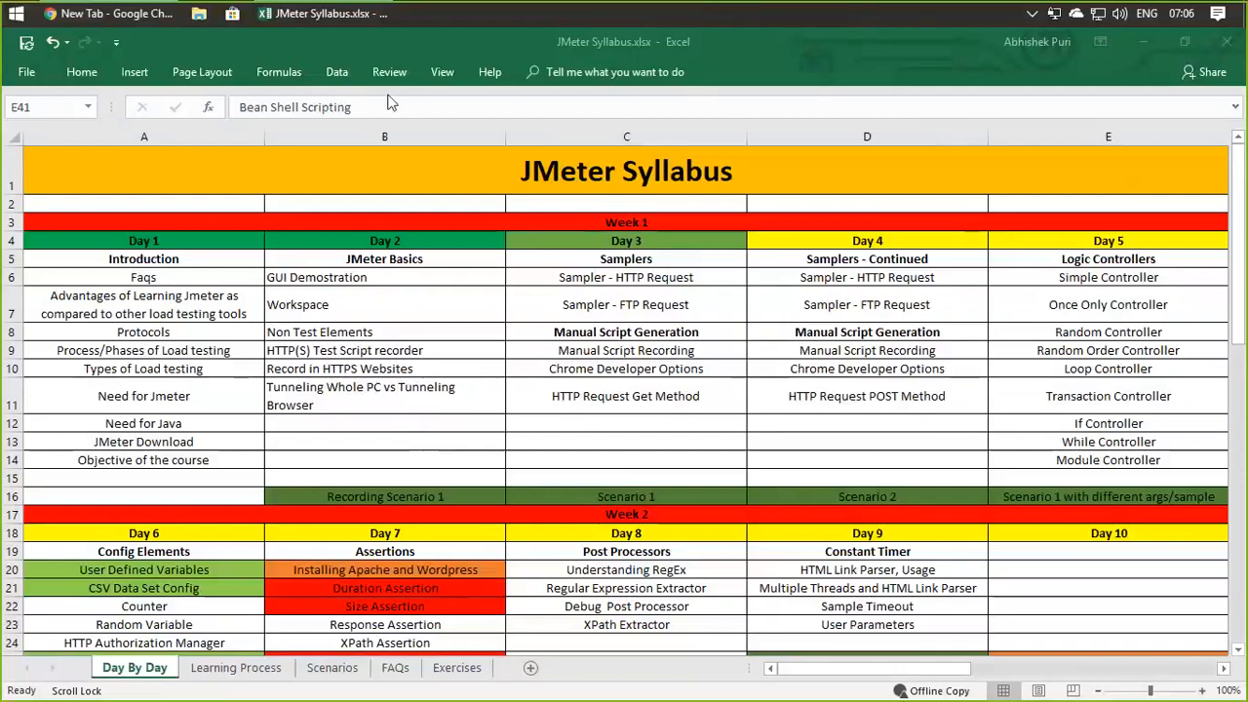
Step: Switch to File Explorer and open the bin folder of apache-jmeter-5.0 under D:\Batch\October 2018
key("super+e")
double_click(510, 293)
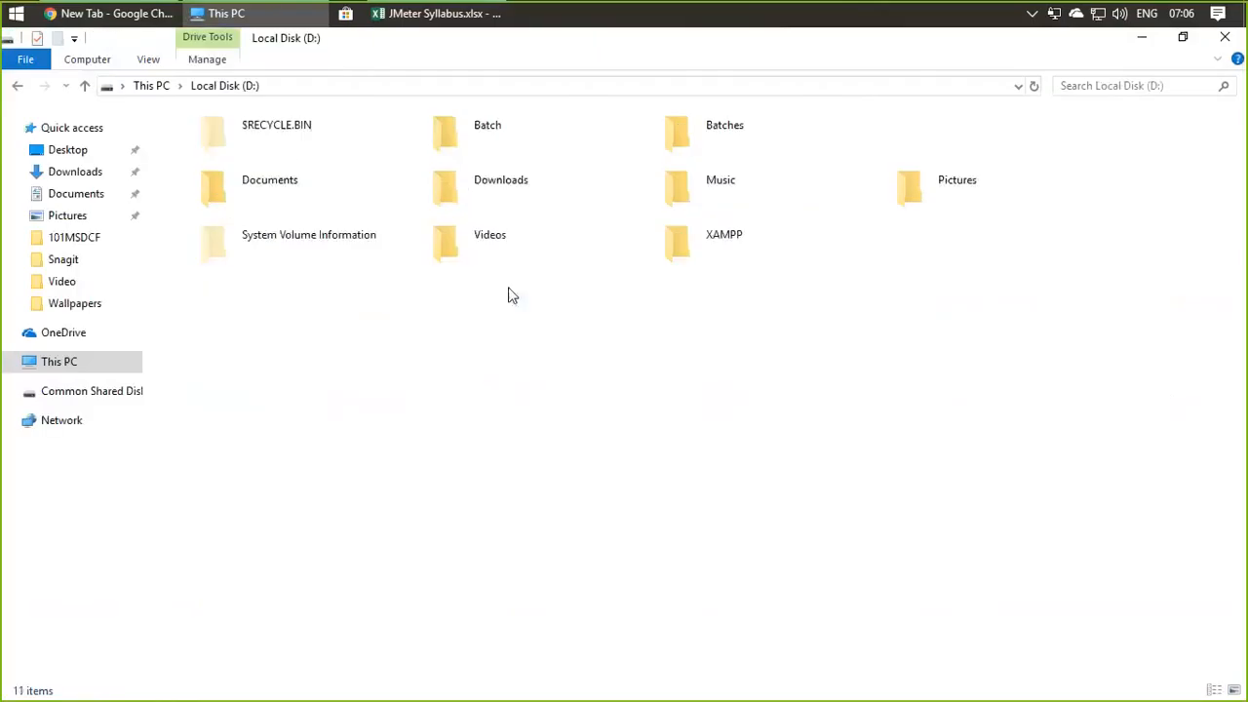
double_click(516, 133)
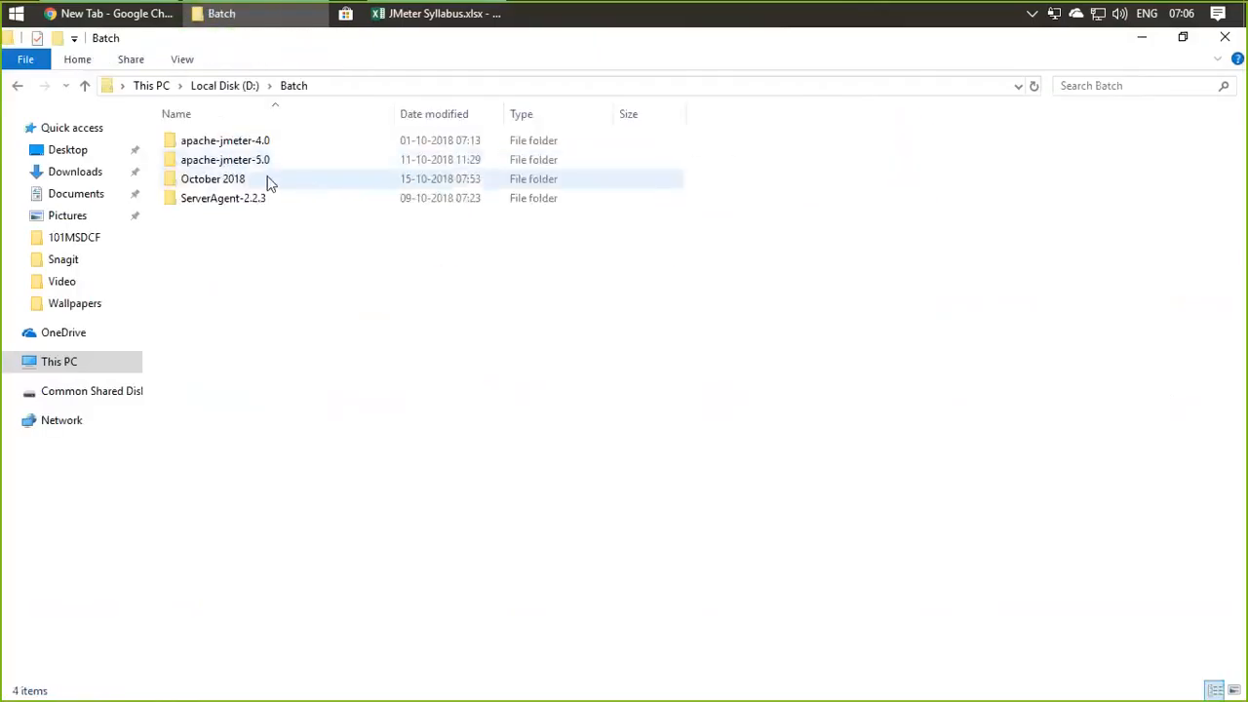
double_click(267, 180)
double_click(293, 140)
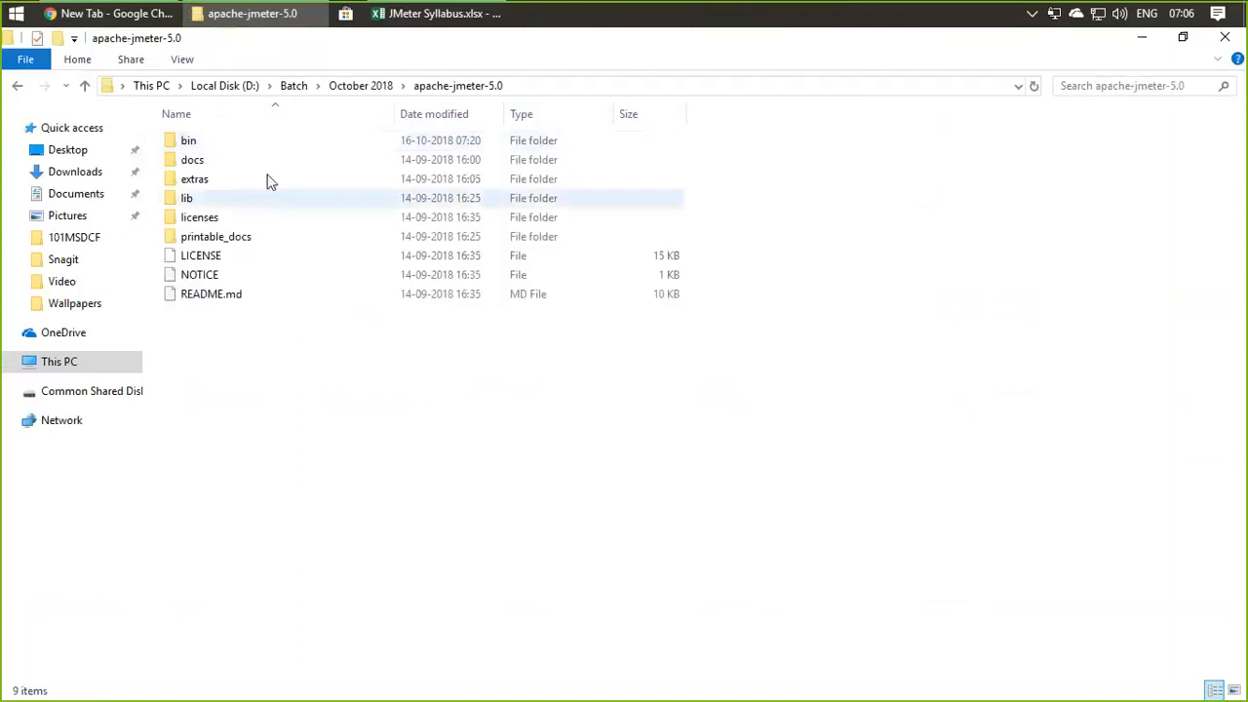
double_click(260, 152)
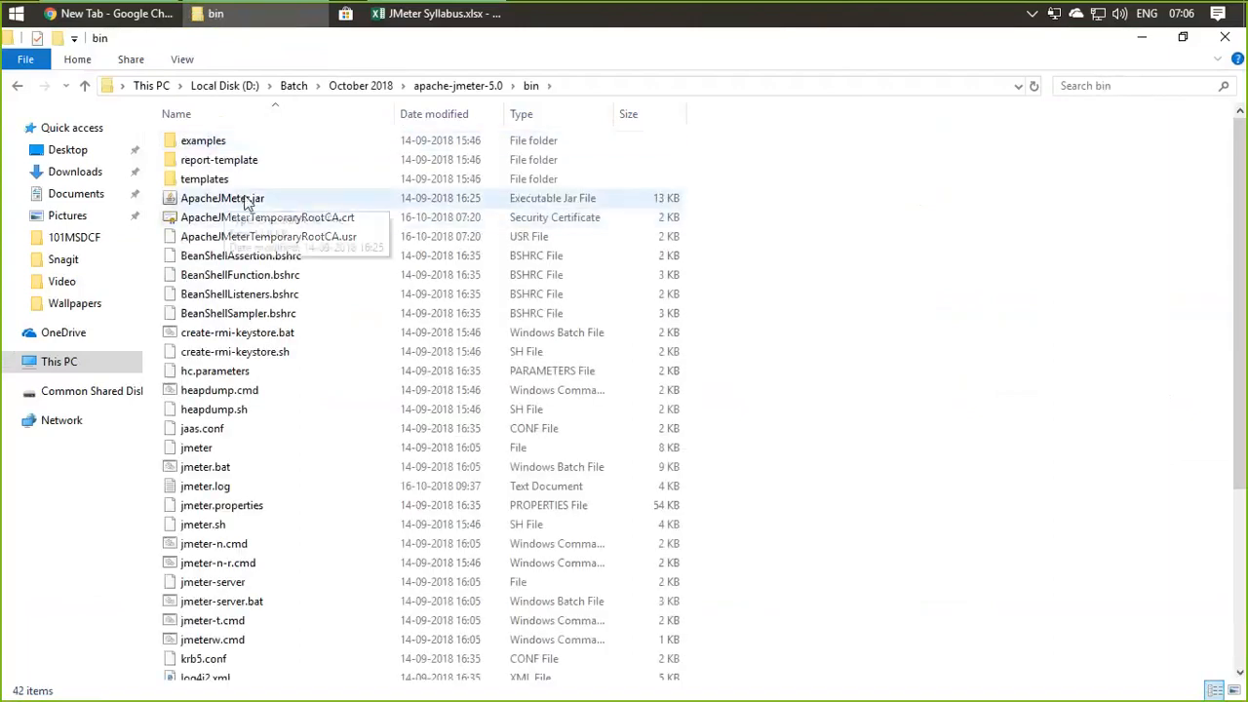
Step: Launch JMeter from ApacheJMeter.jar, minimizing the folder window and maximizing the JMeter window
left_click(244, 200)
scroll(432, 390, "down", 3)
scroll(432, 390, "up", 1)
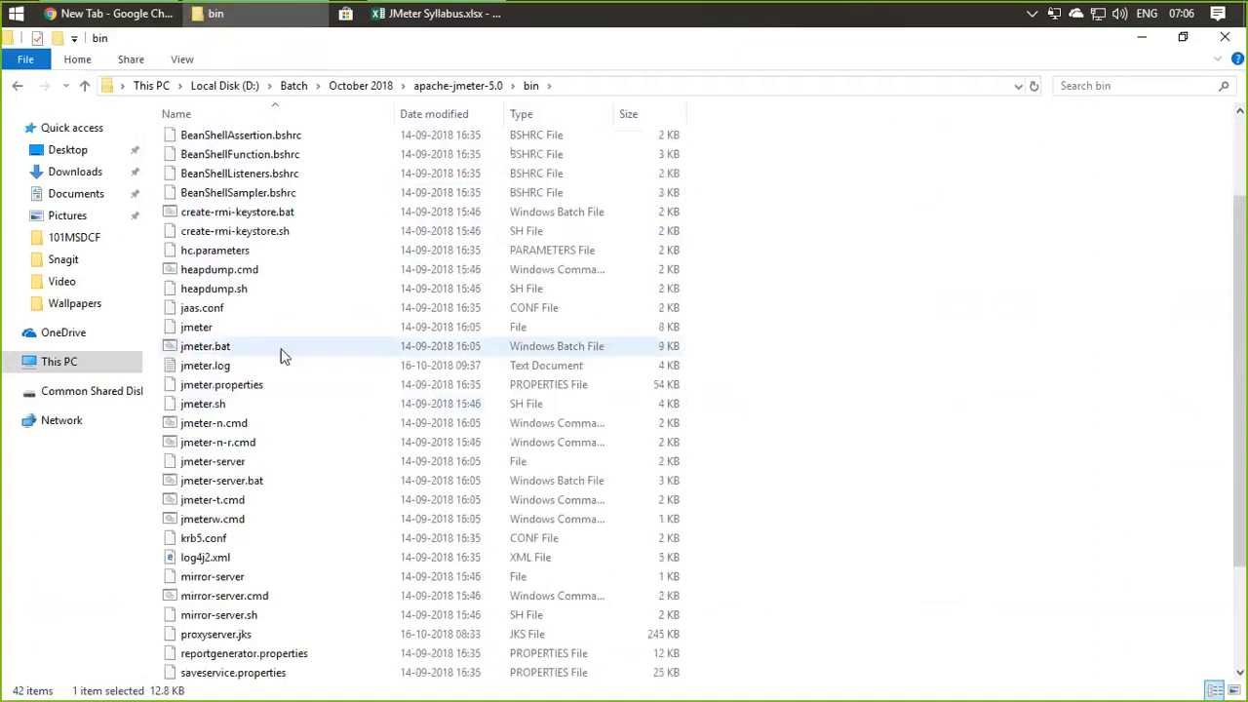
left_click(389, 346)
scroll(388, 346, "up", 2)
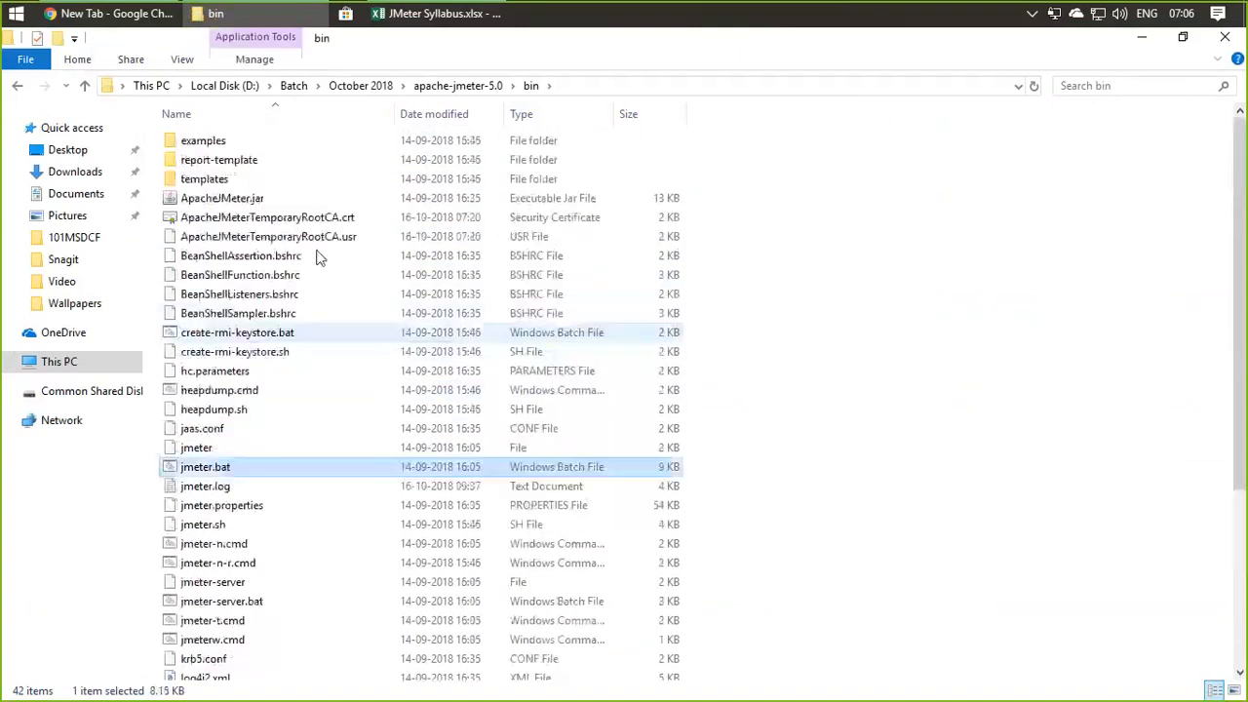
left_click(244, 200)
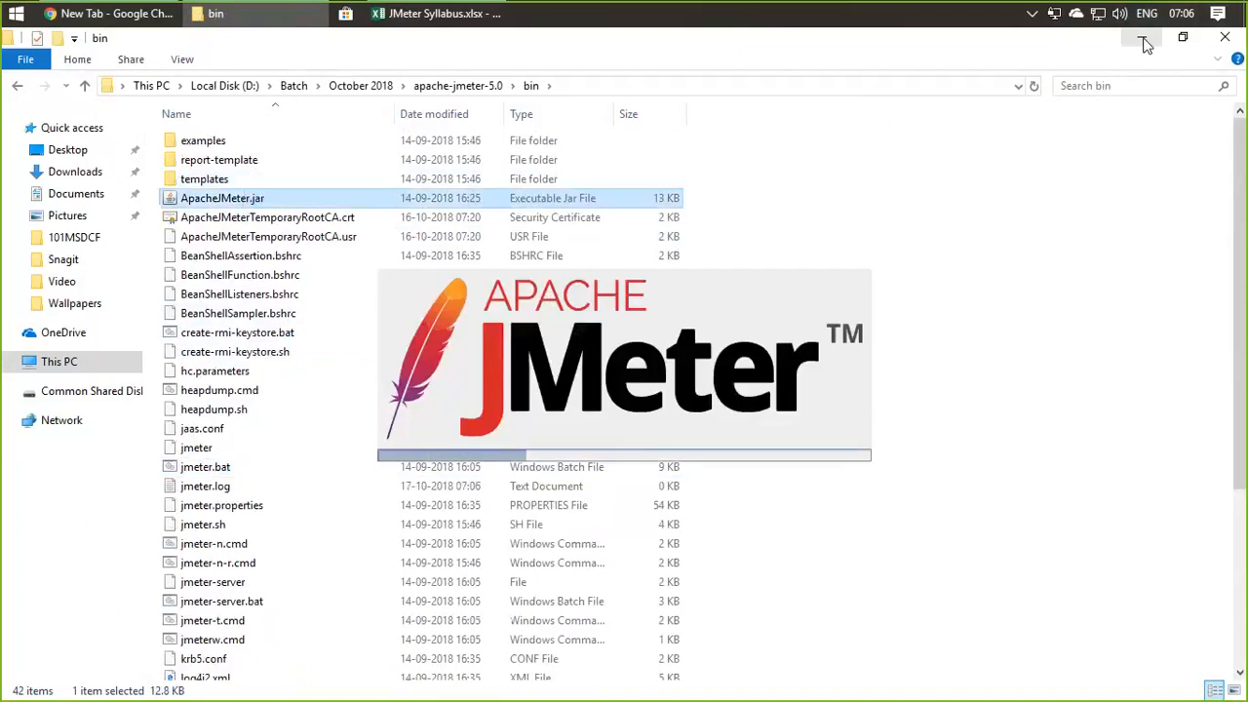
left_click(1144, 41)
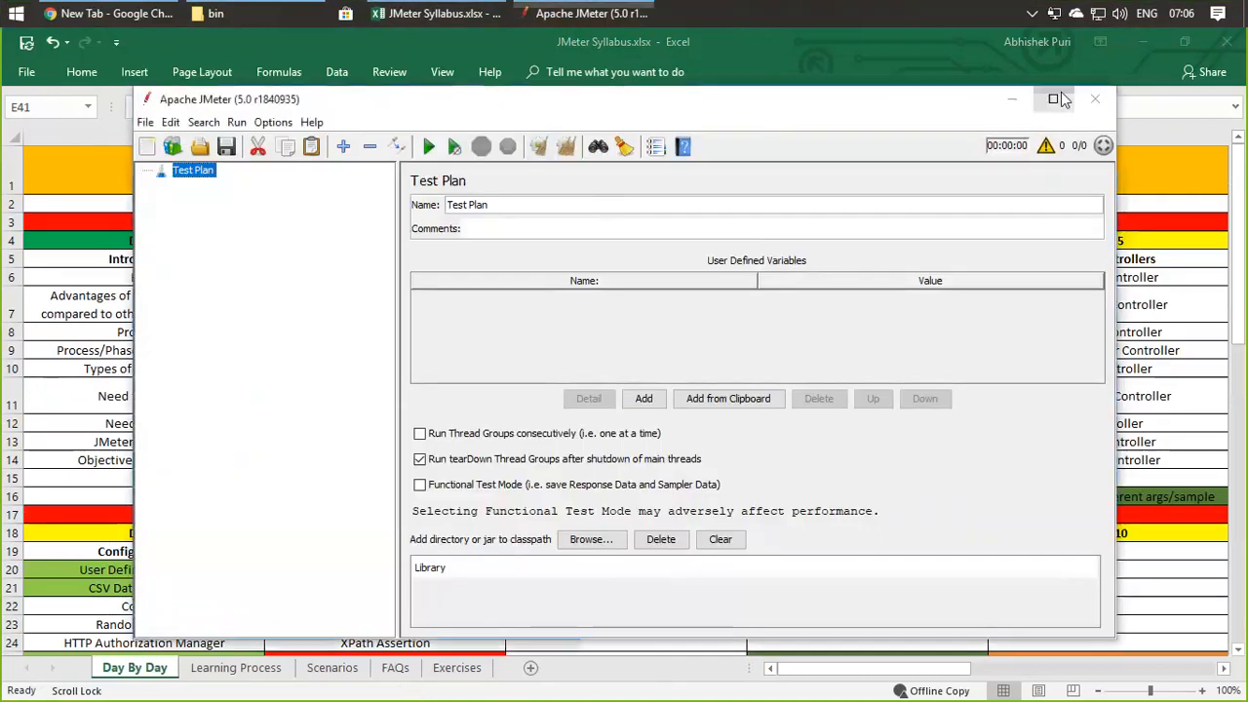
left_click(1054, 98)
Step: Switch to Notepad++ and create a new blank document
key("super")
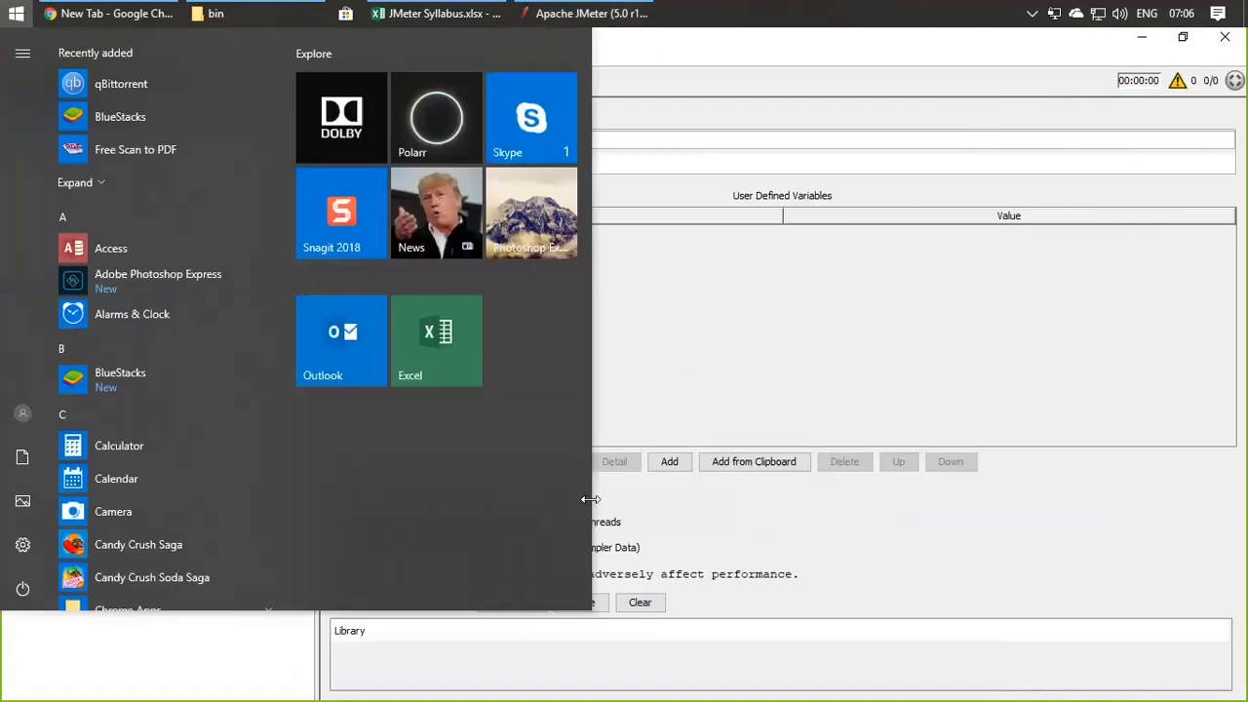
key("super")
key("super")
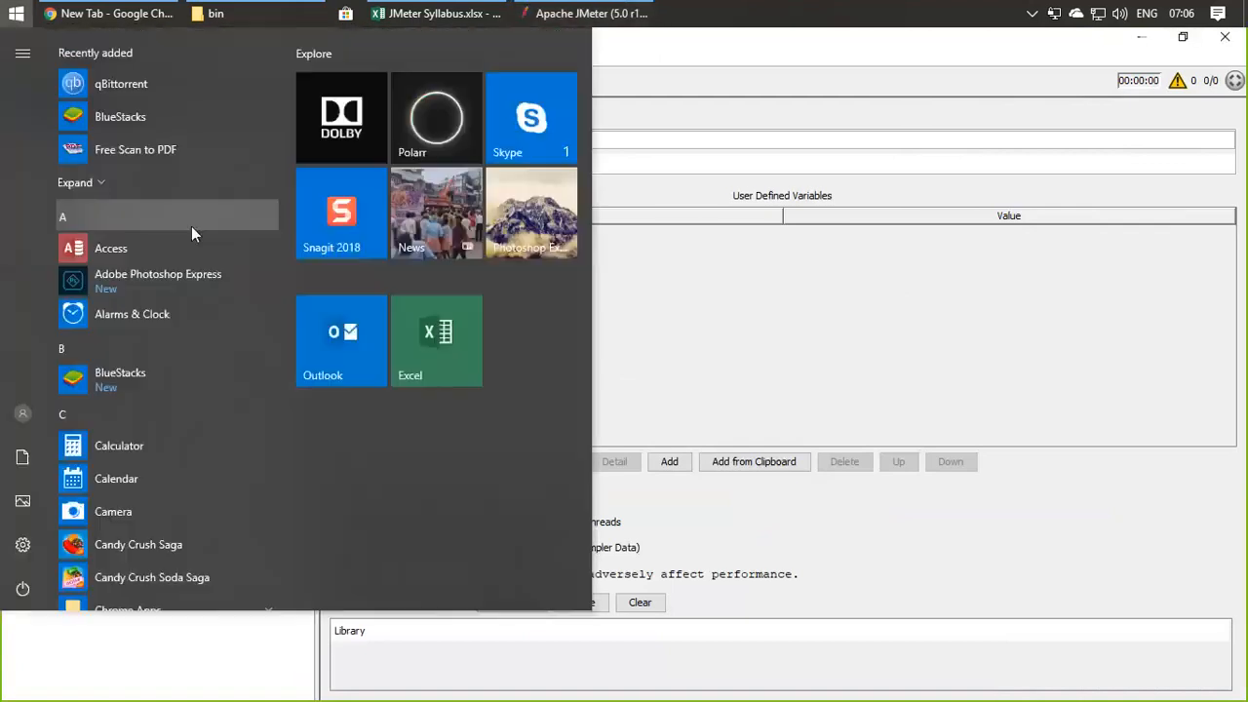
type("notepad")
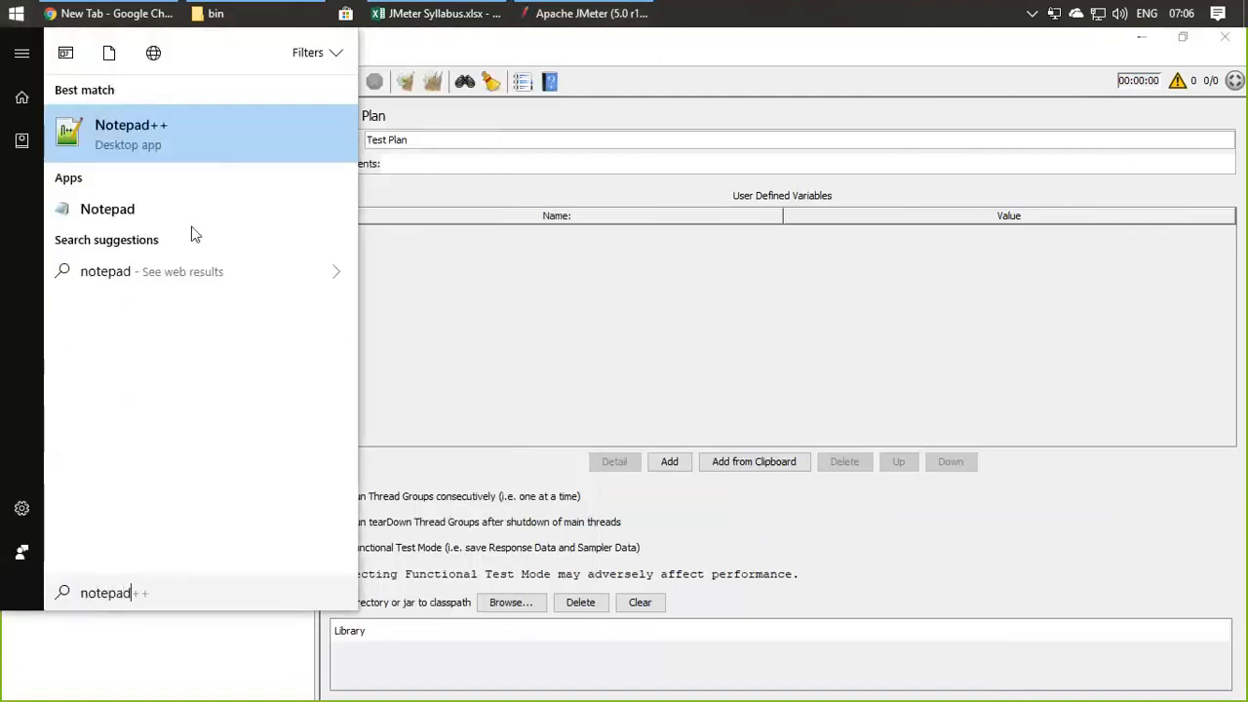
key("Return")
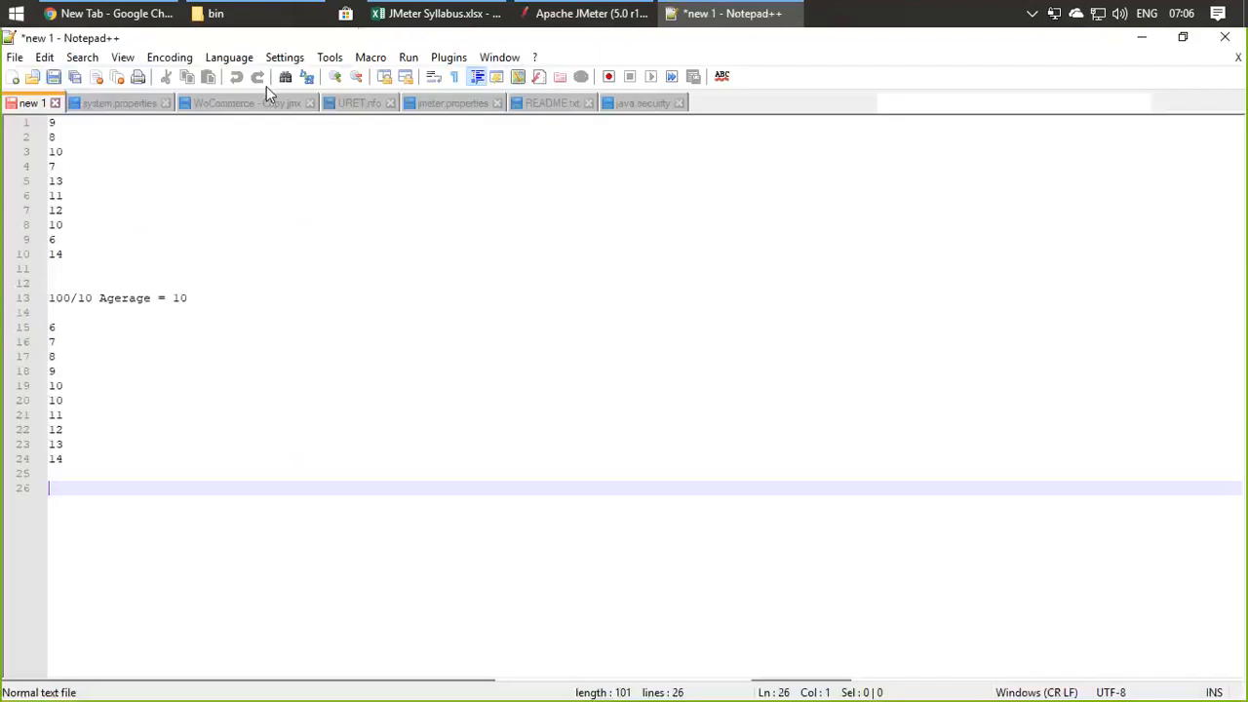
double_click(738, 105)
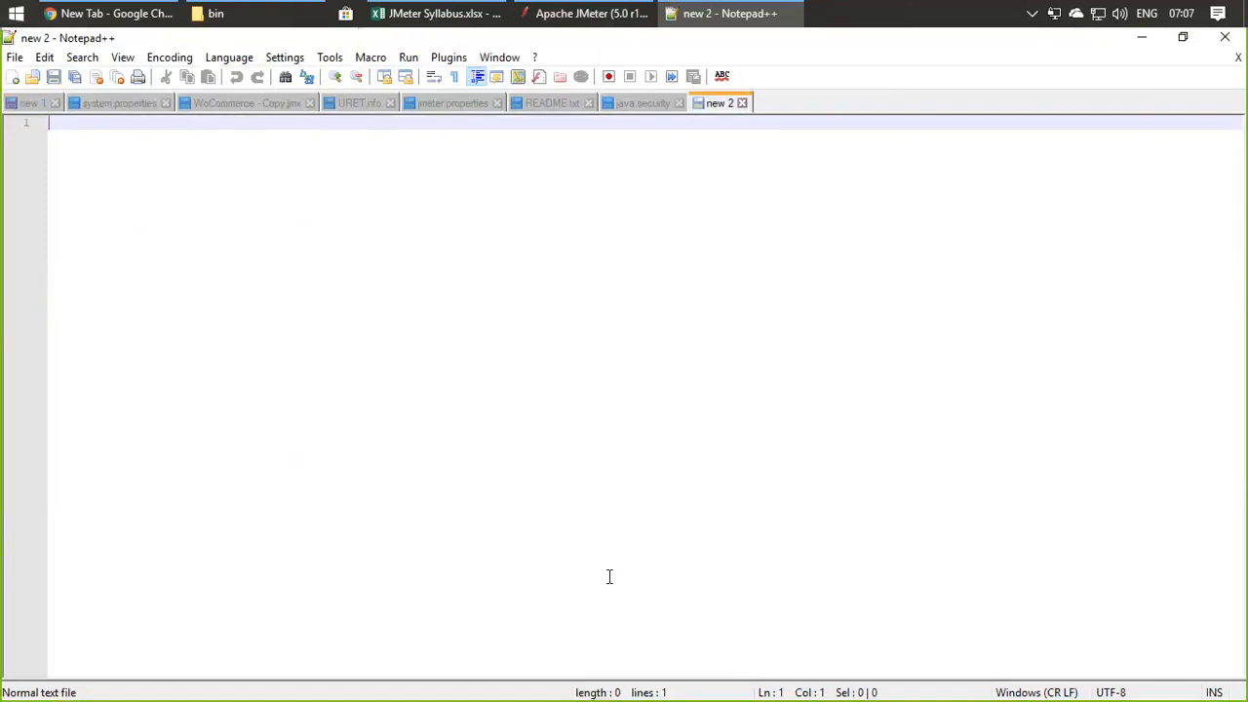
Step: Write "Recorded the script automatically" in the blank document, copy the text and clear the document
type("Re")
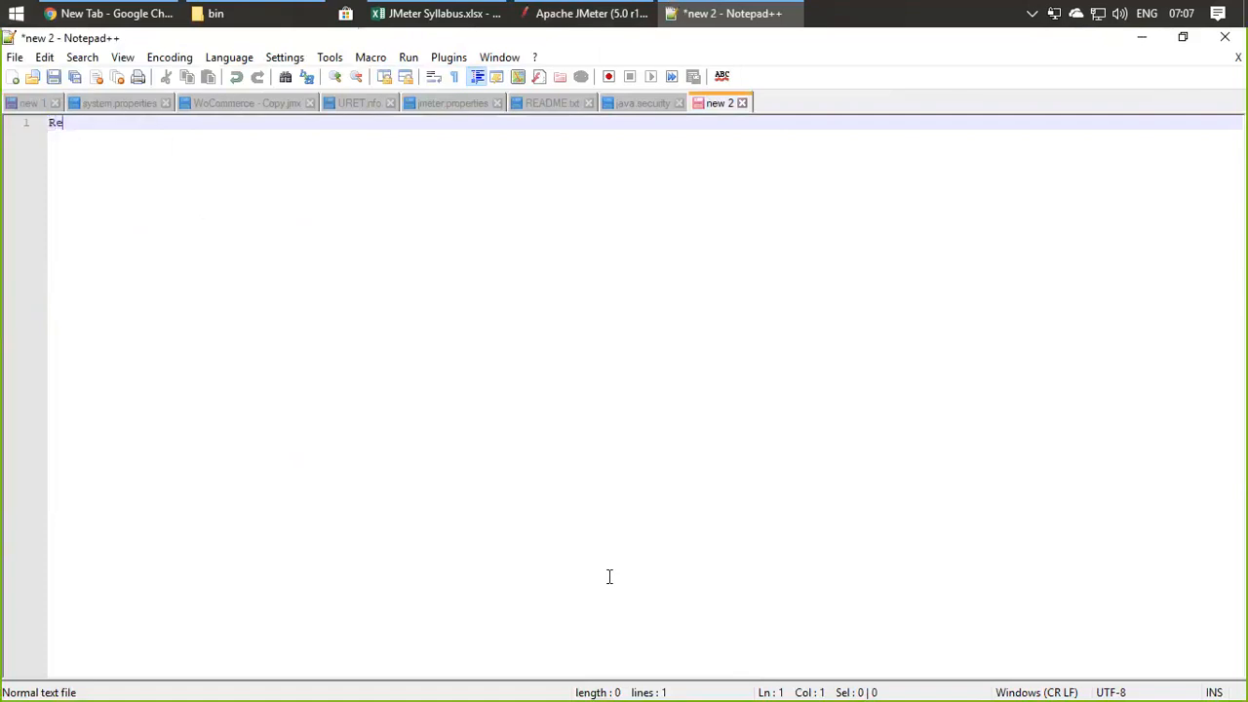
type("corded ")
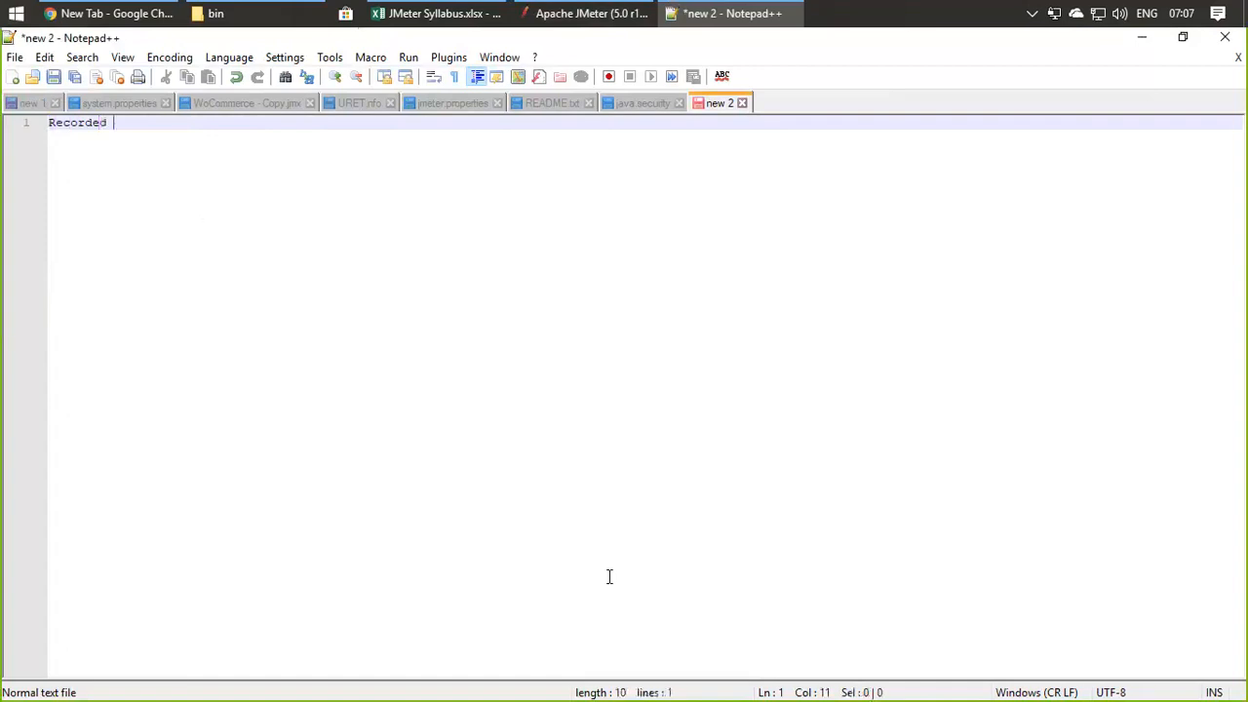
type("the script auto")
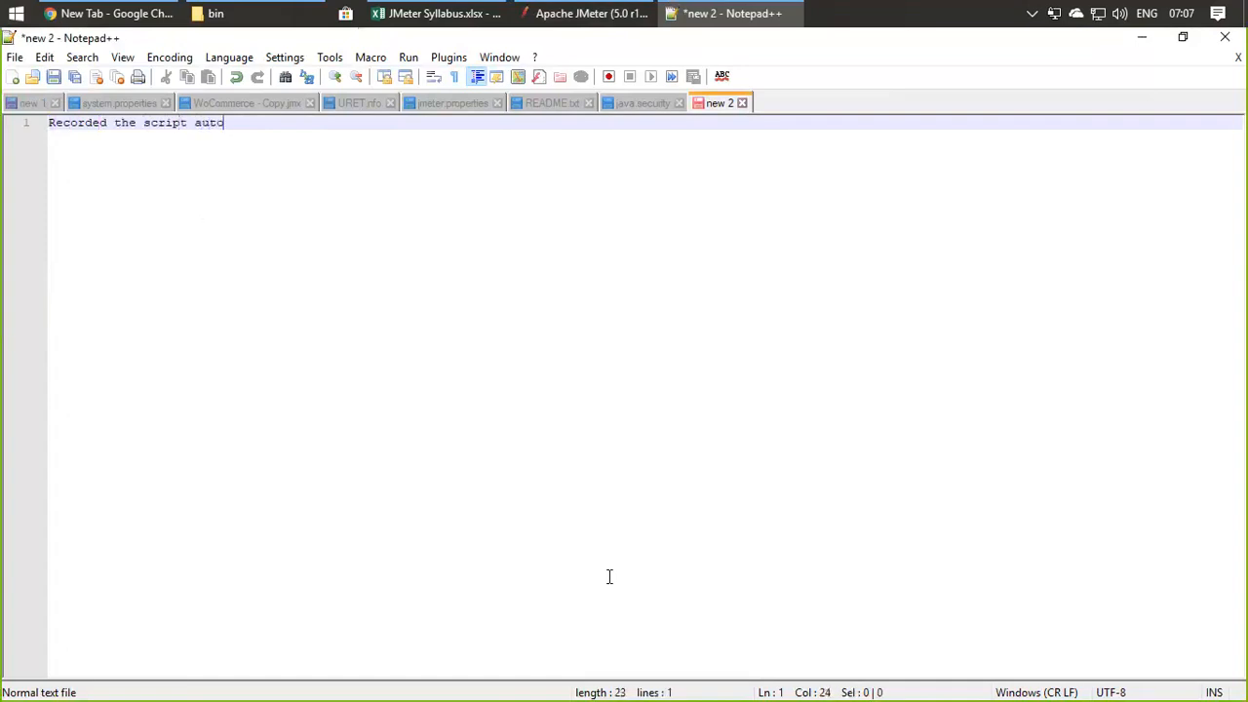
type("matically")
key("ctrl+a")
key("ctrl+c")
key("Delete")
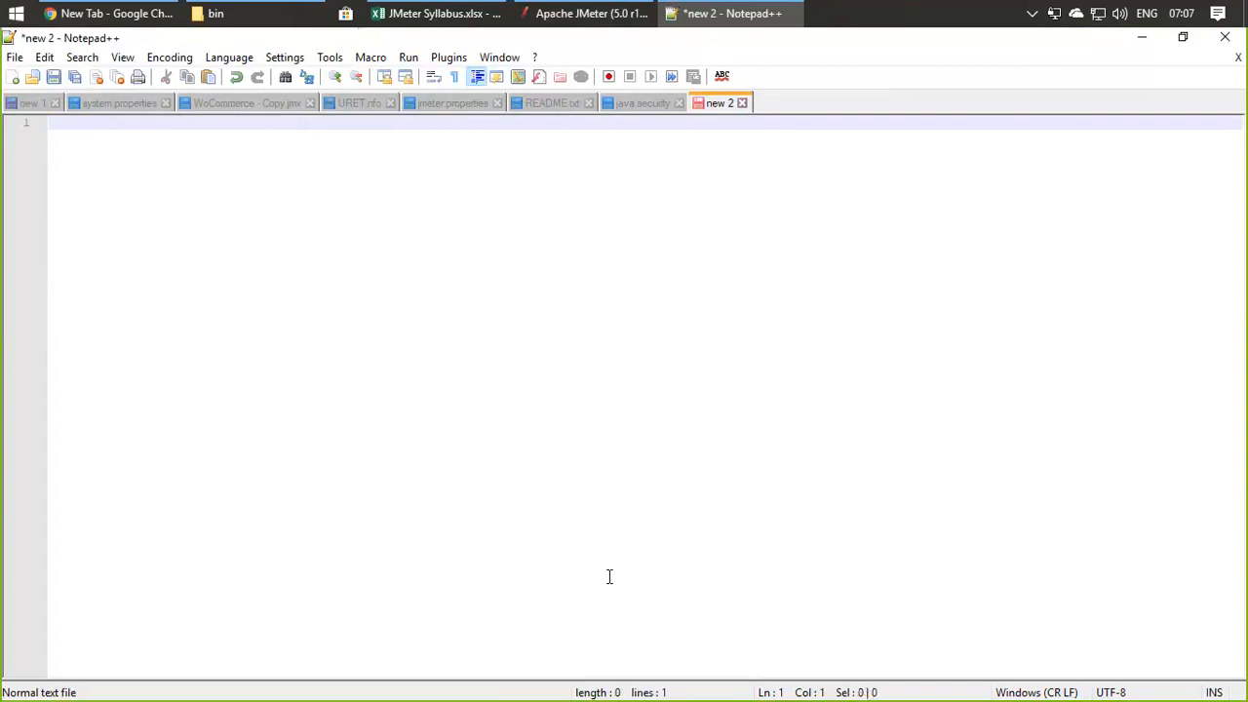
Step: Switch to a new, maximized Notepad window and paste the copied line "Recorded the script automatically" into it
key("super")
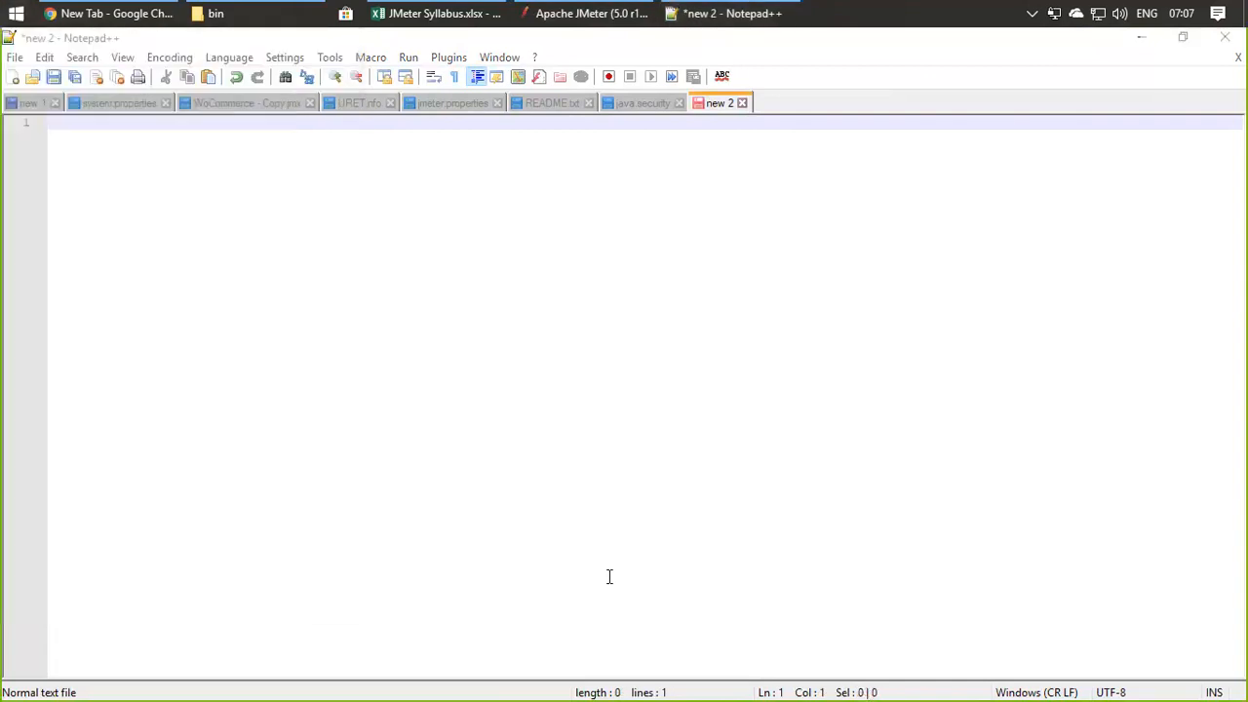
key("super+e")
key("super+r")
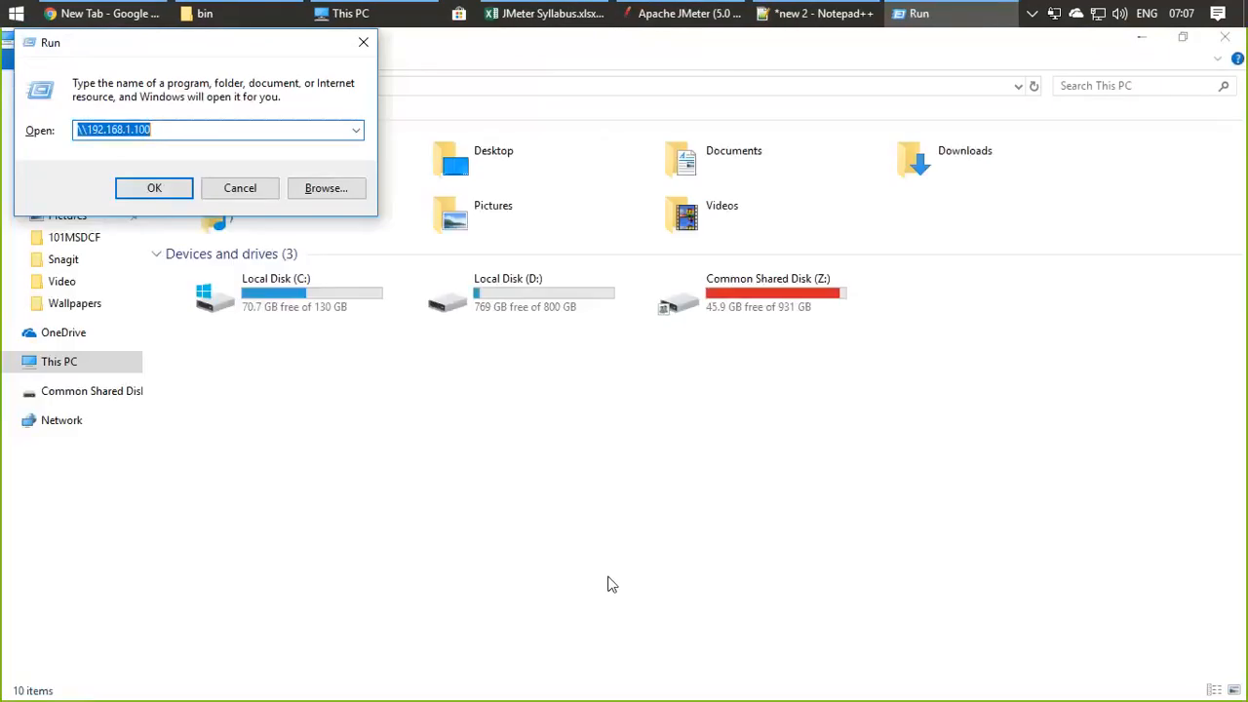
type("notepad")
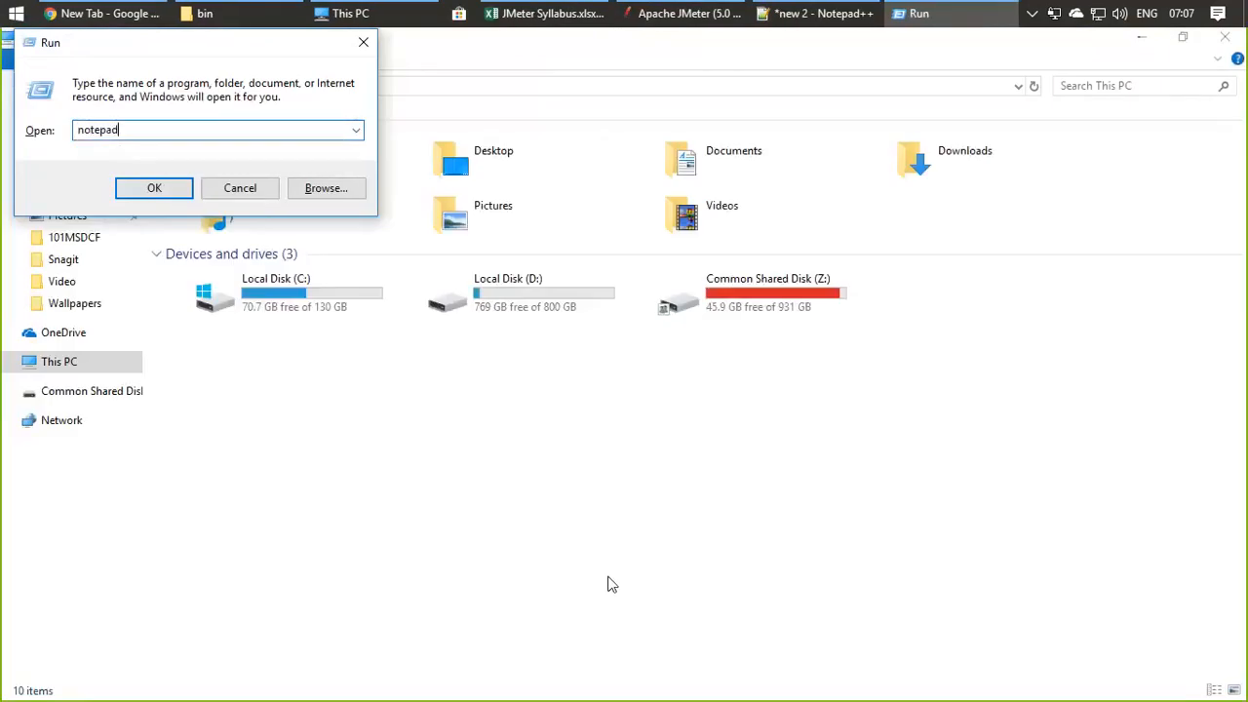
key("Return")
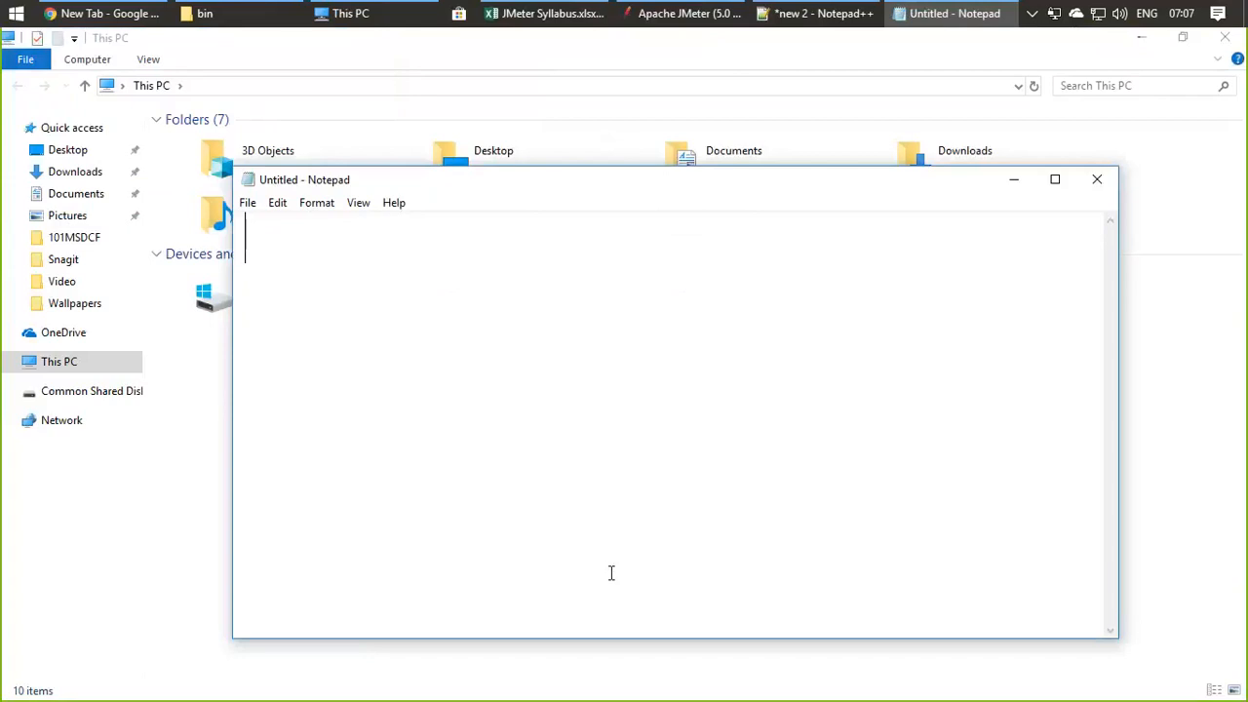
left_click(1055, 179)
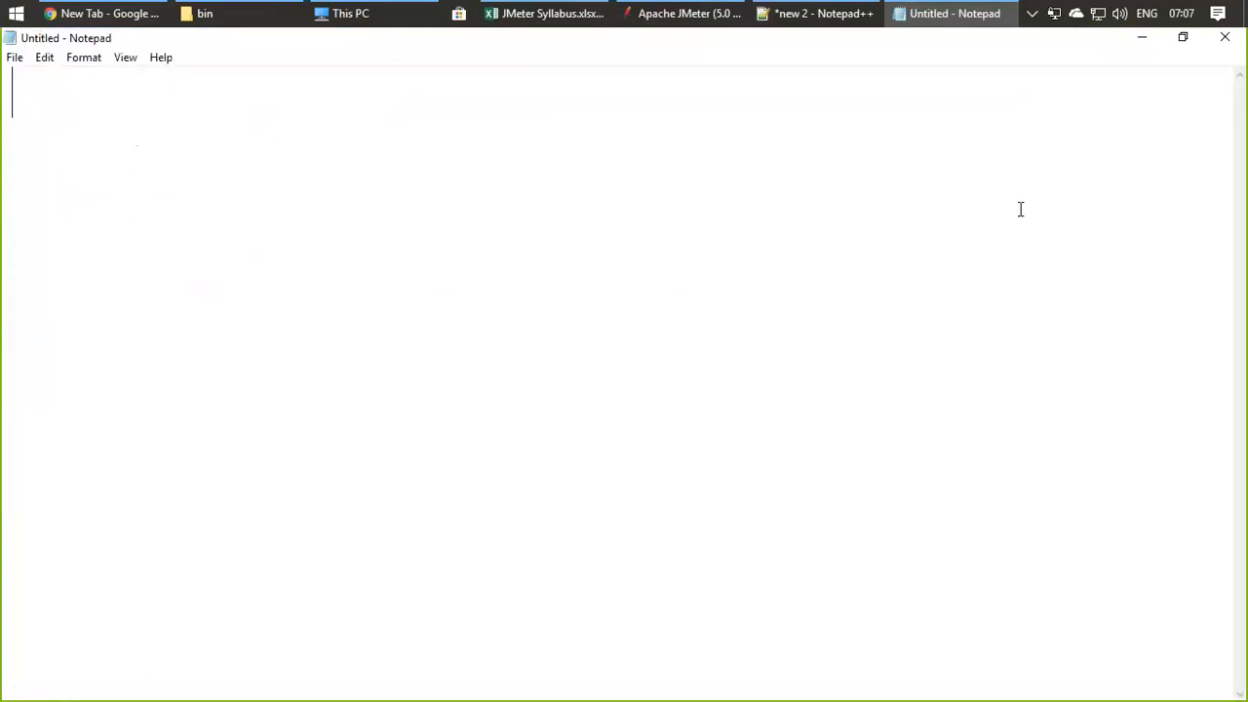
key("ctrl+v")
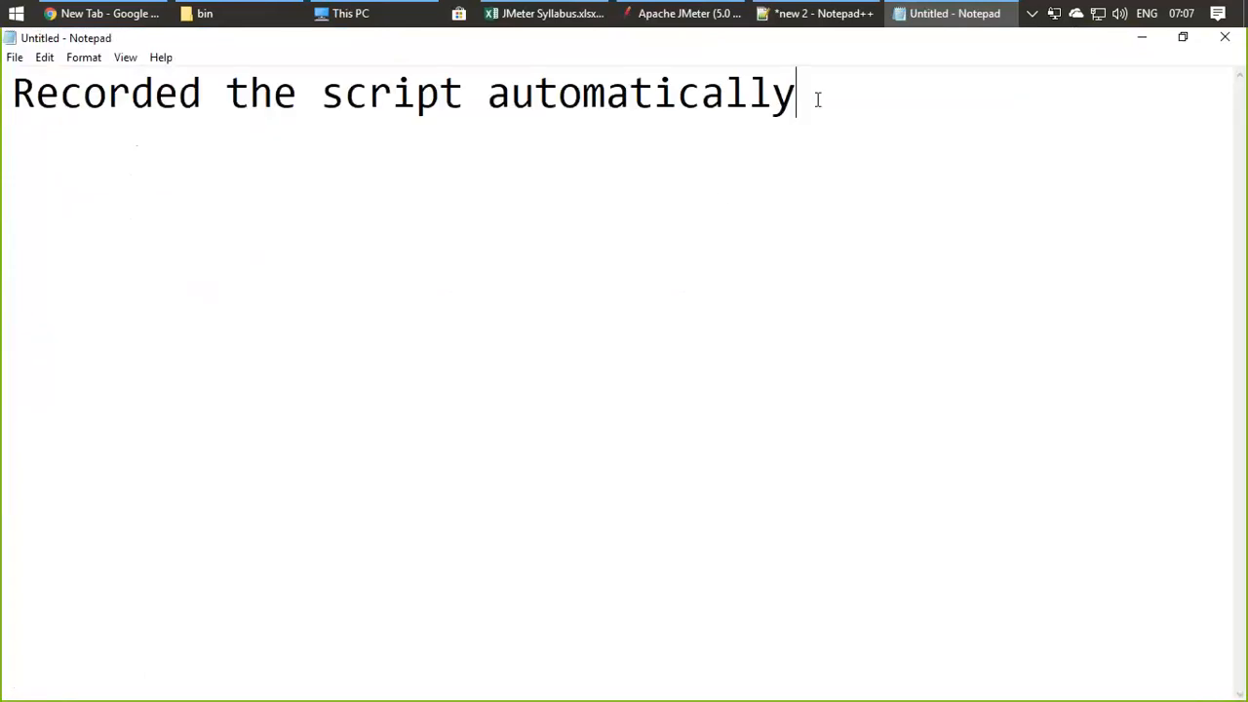
Step: Add the line "Recording the same manually" below a blank line in the note, and minimize the window
key("Return")
key("Return")
type("Recor")
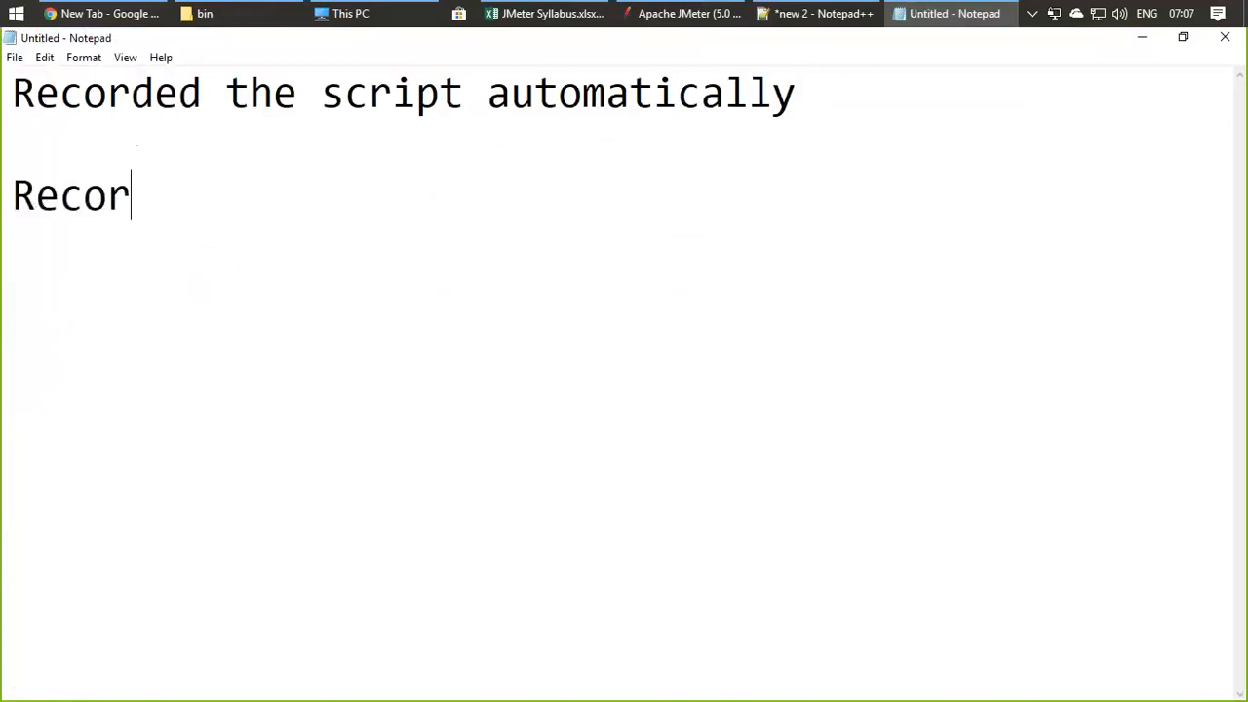
type("ding the same")
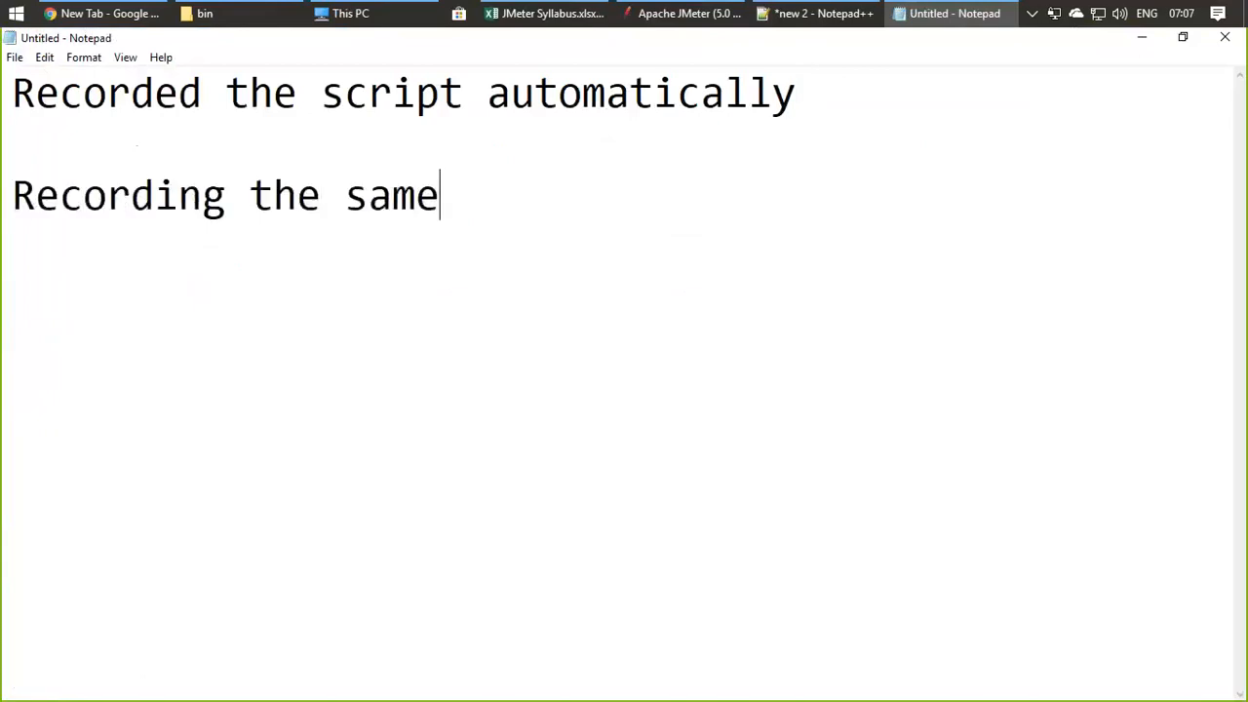
type(" manually")
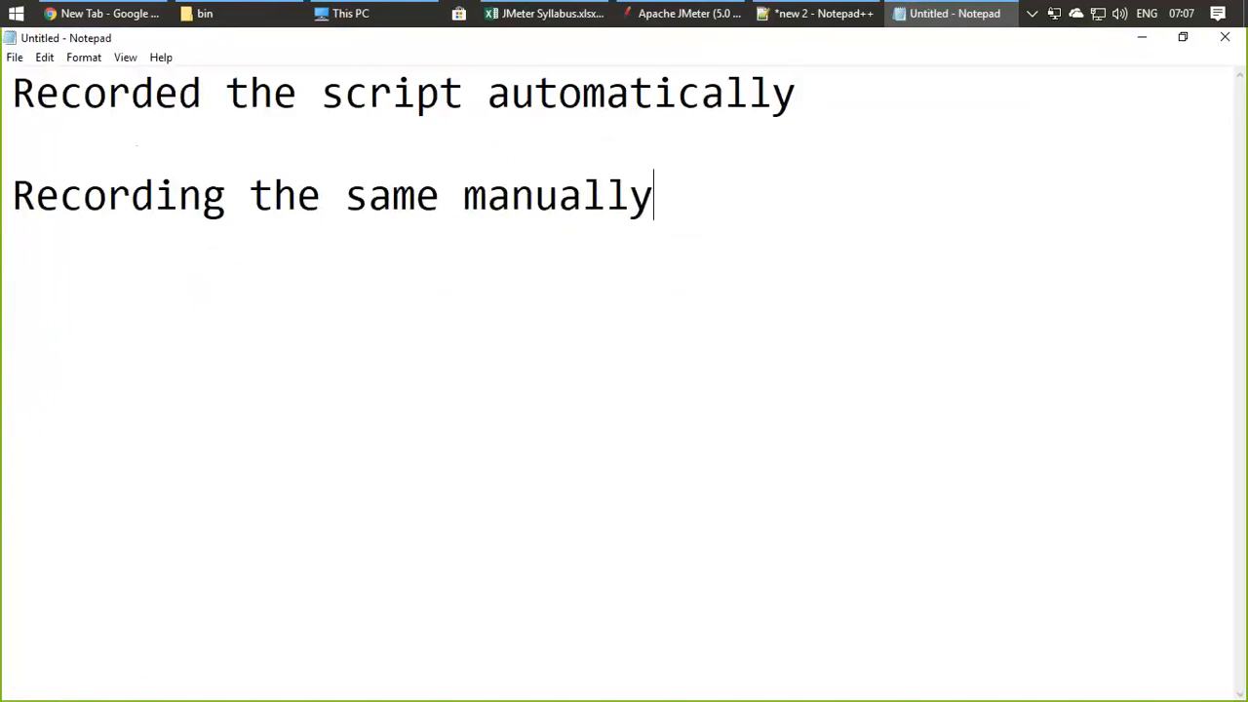
left_click(1136, 38)
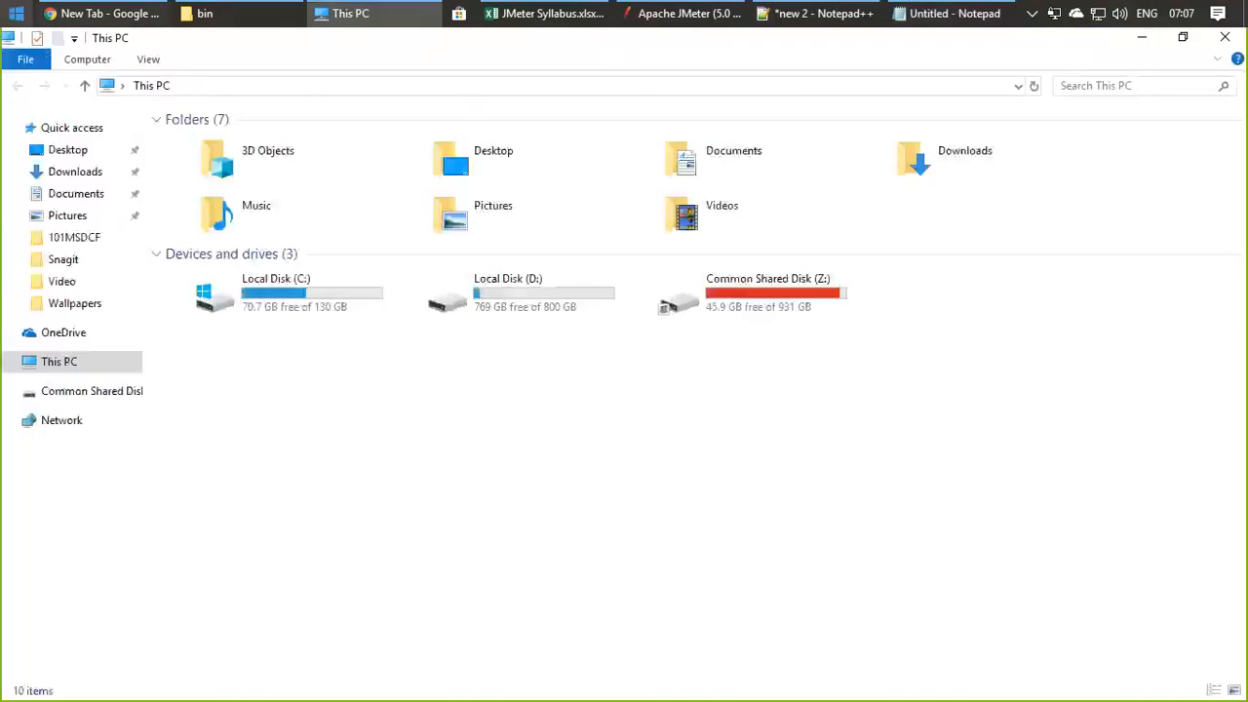
left_click(102, 13)
left_click(200, 73)
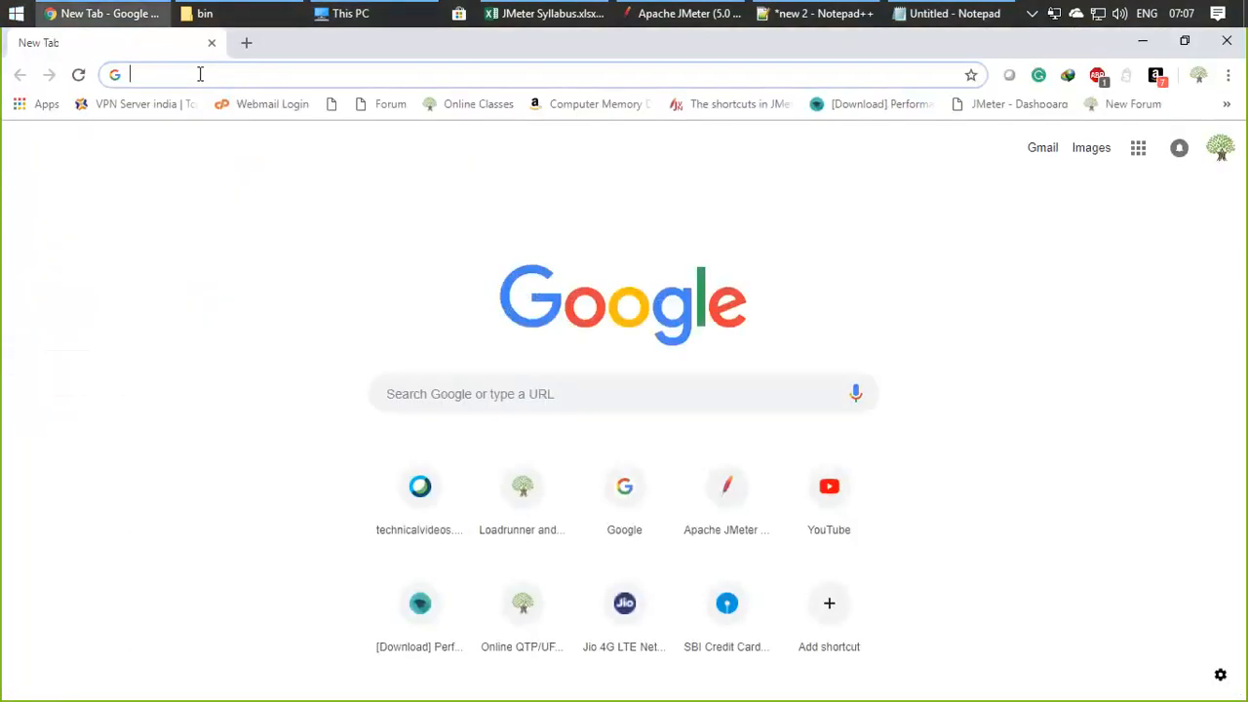
type("red")
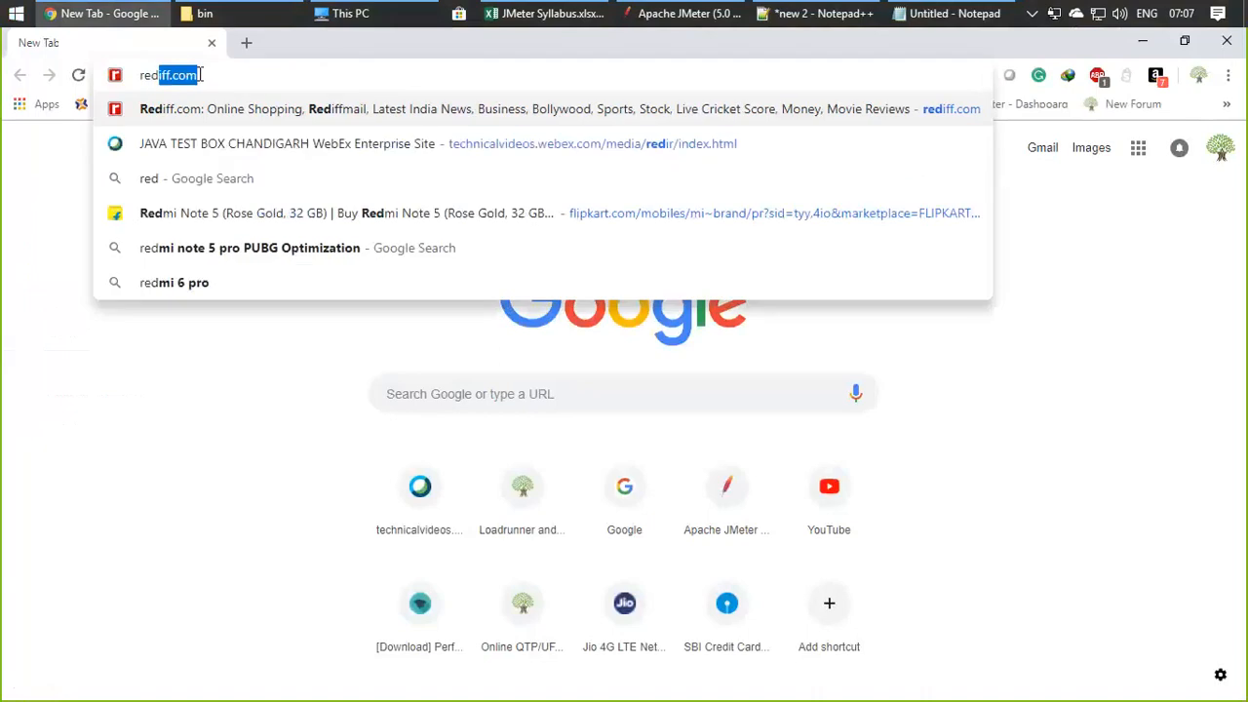
type("iff")
key("Return")
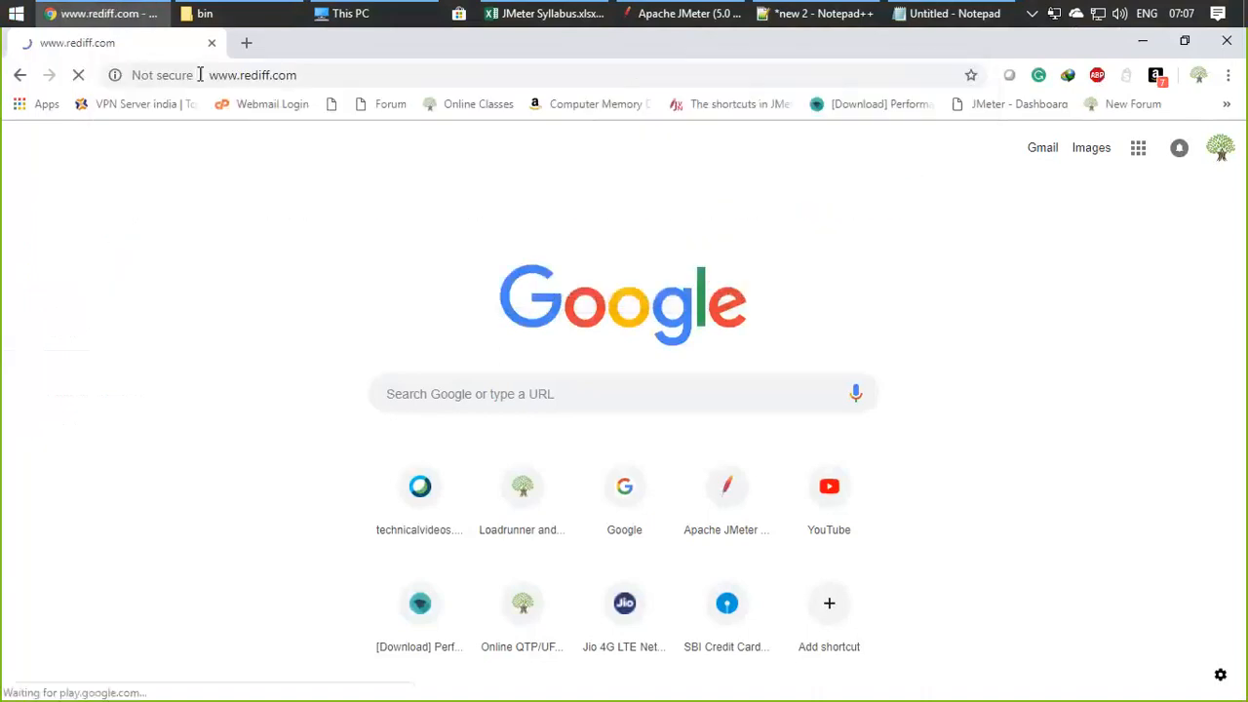
left_click(277, 76)
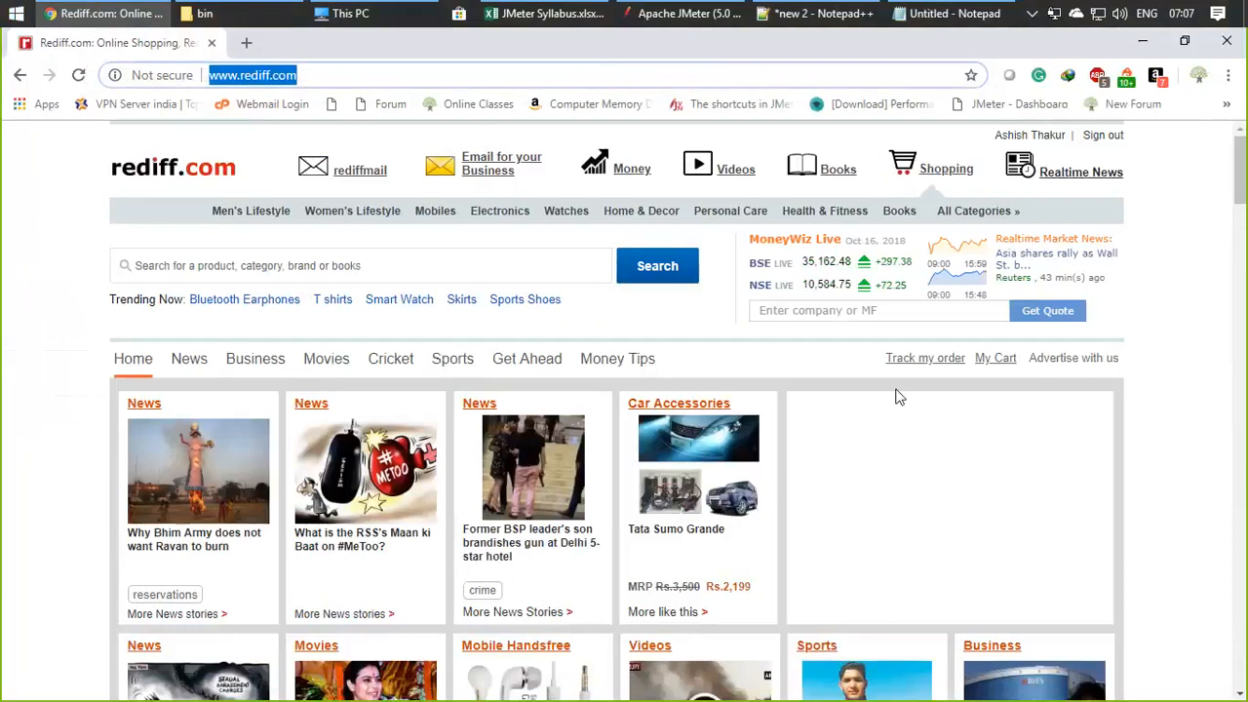
Step: Switch to Apache JMeter and add a Thread Group to the Test Plan
left_click(673, 7)
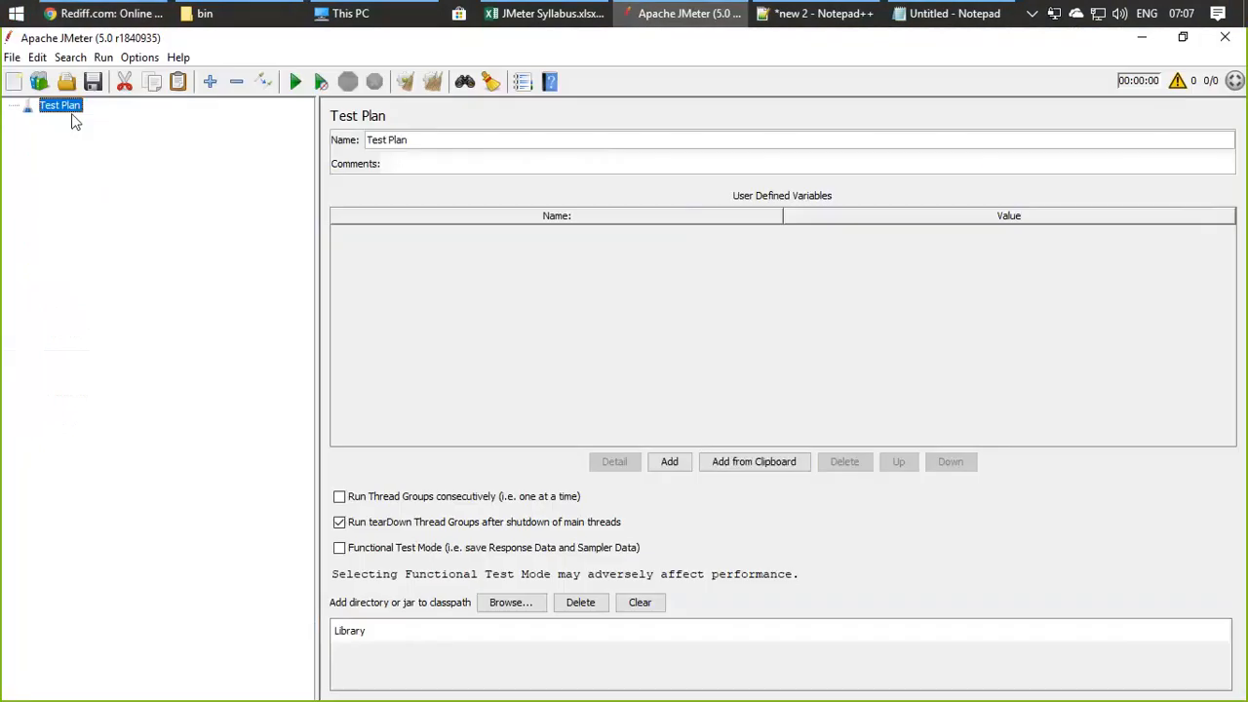
right_click(73, 104)
mouse_move(88, 113)
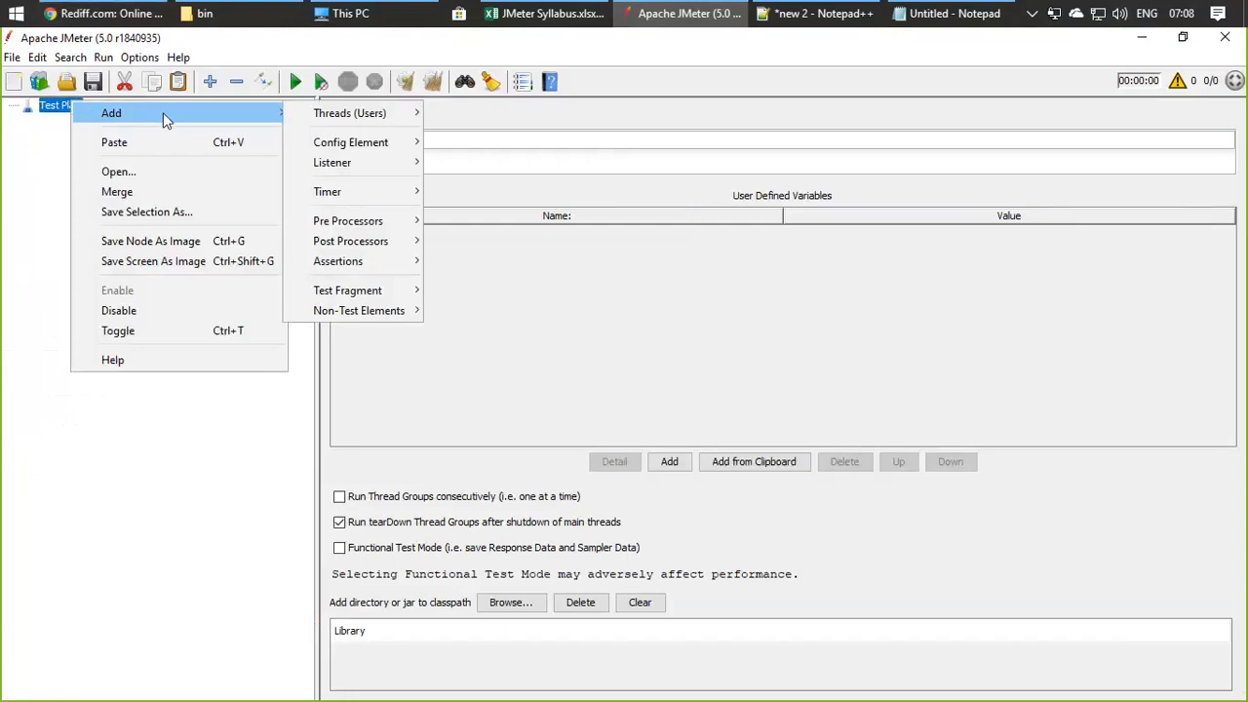
mouse_move(413, 117)
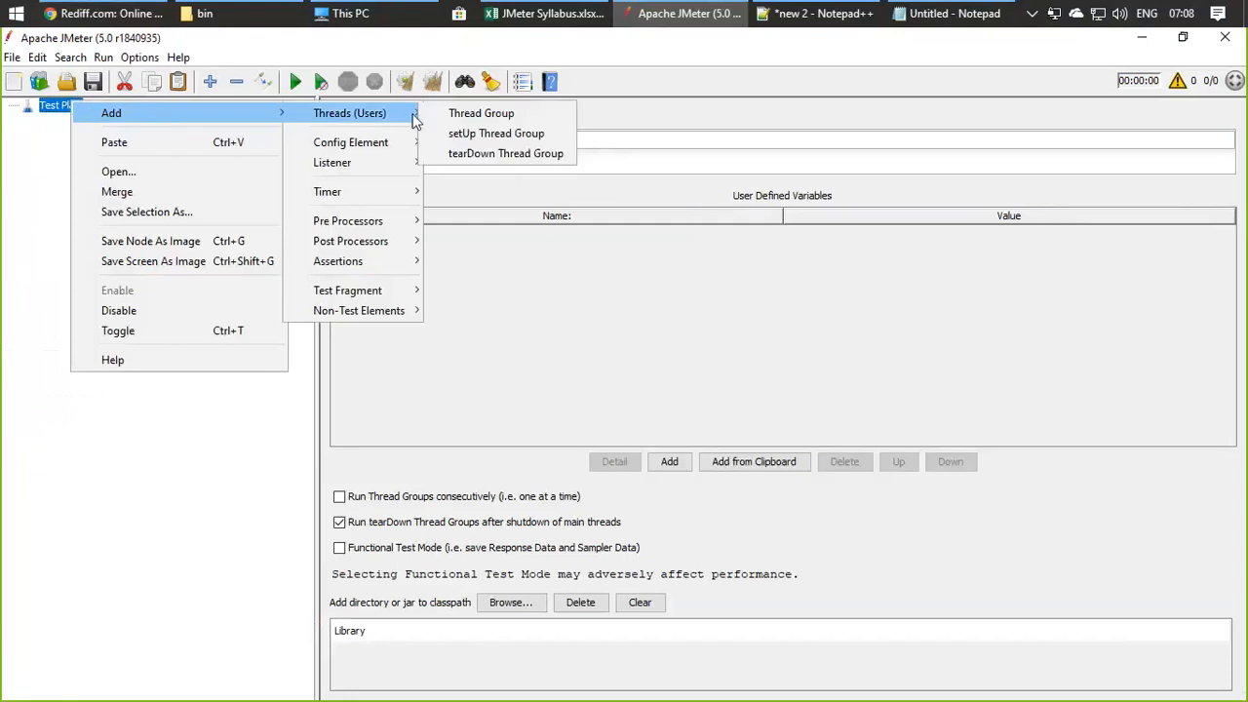
left_click(479, 114)
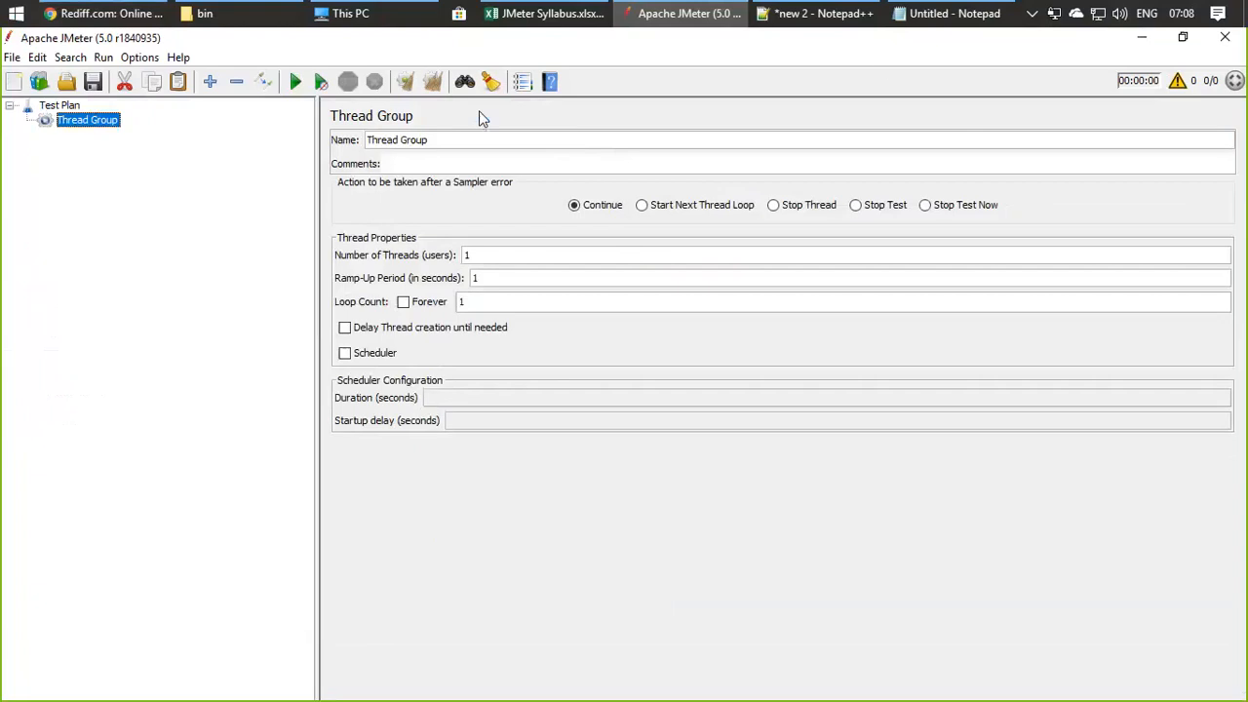
Step: Switch to the Notepad note and add the lines "Thread" and "Group", separated by blank lines
left_click(922, 14)
key("Return")
key("Return")
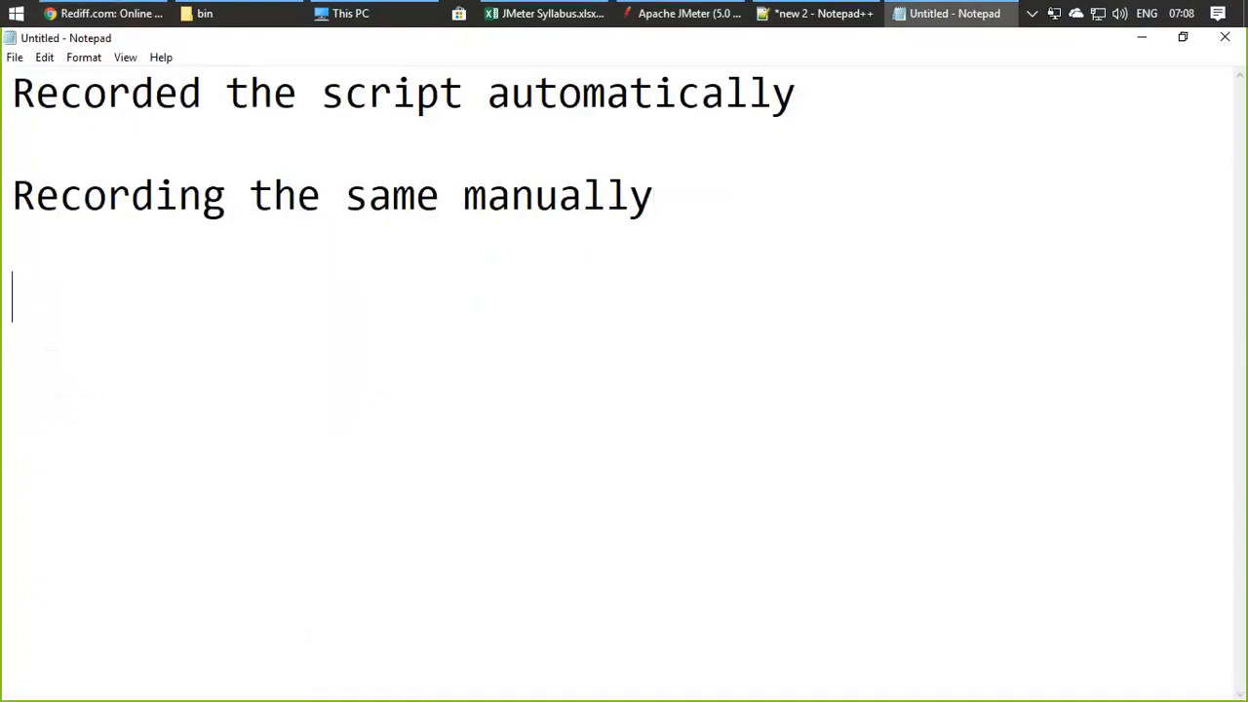
type("ThreA")
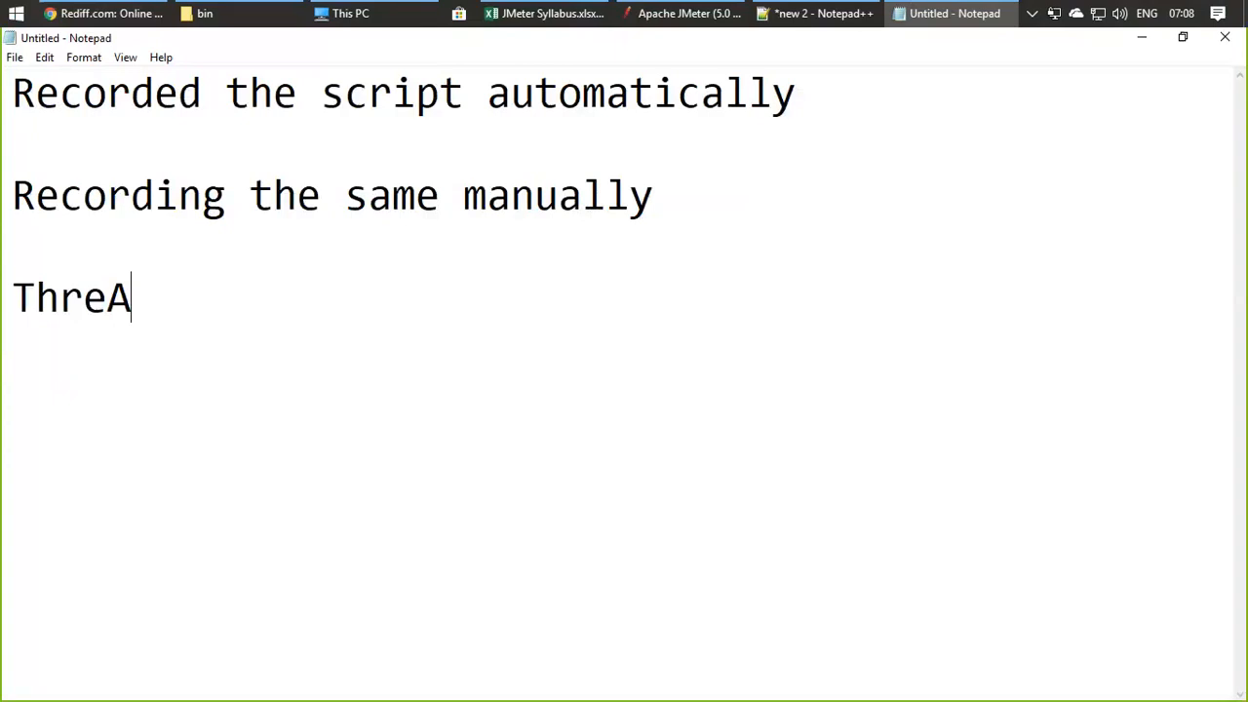
key("BackSpace")
type("ad")
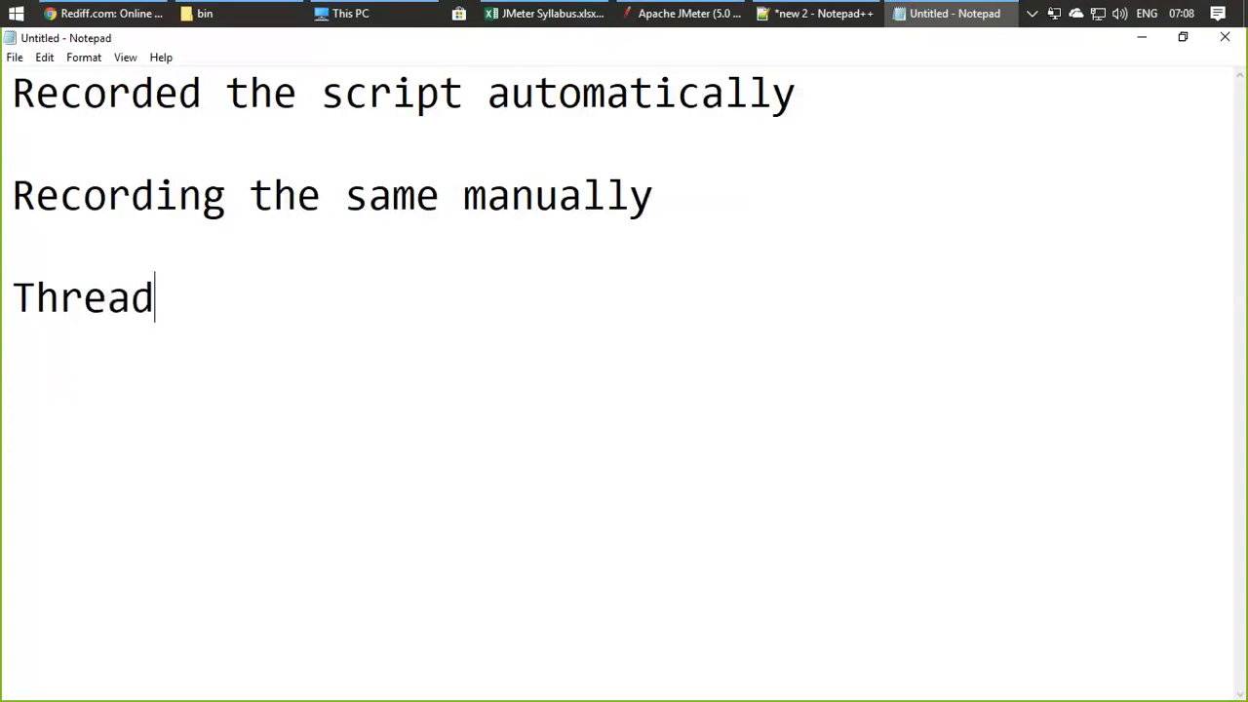
key("Return")
key("Return")
type("Group")
Step: Append "- User" to the Thread line, removing the extra "/ Active" text
key("Up")
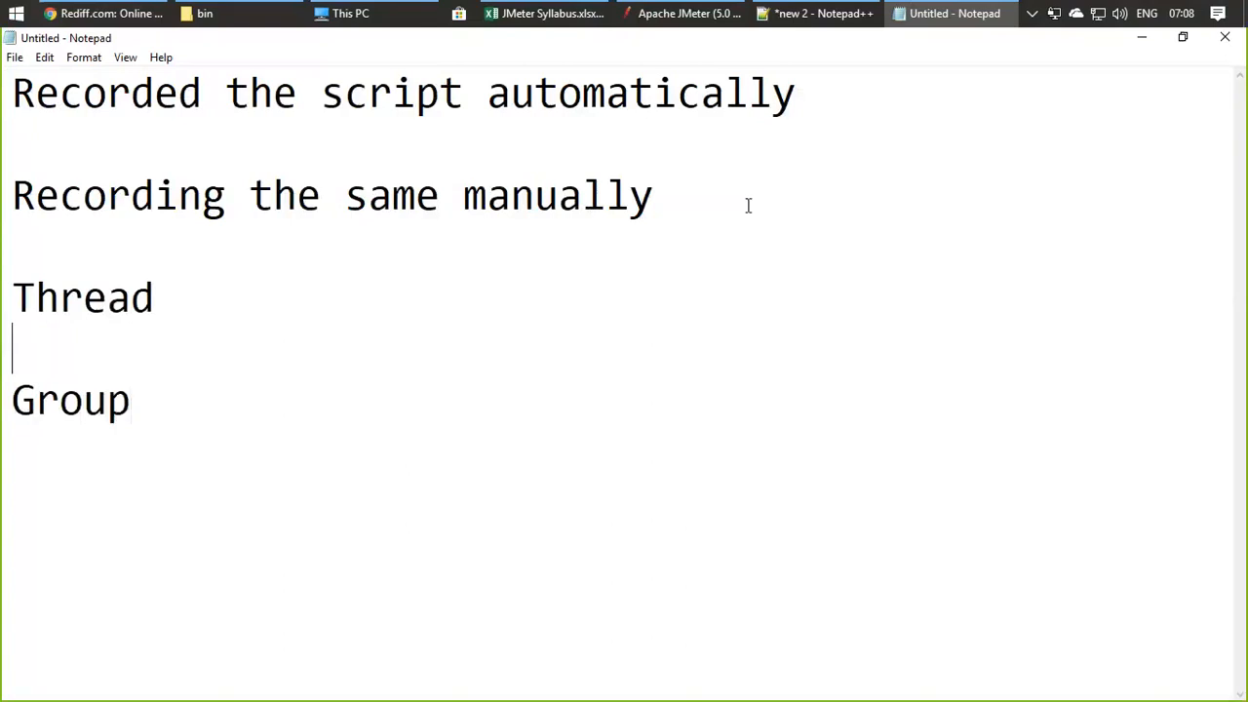
key("Up")
key("Right")
key("End")
type("- User /")
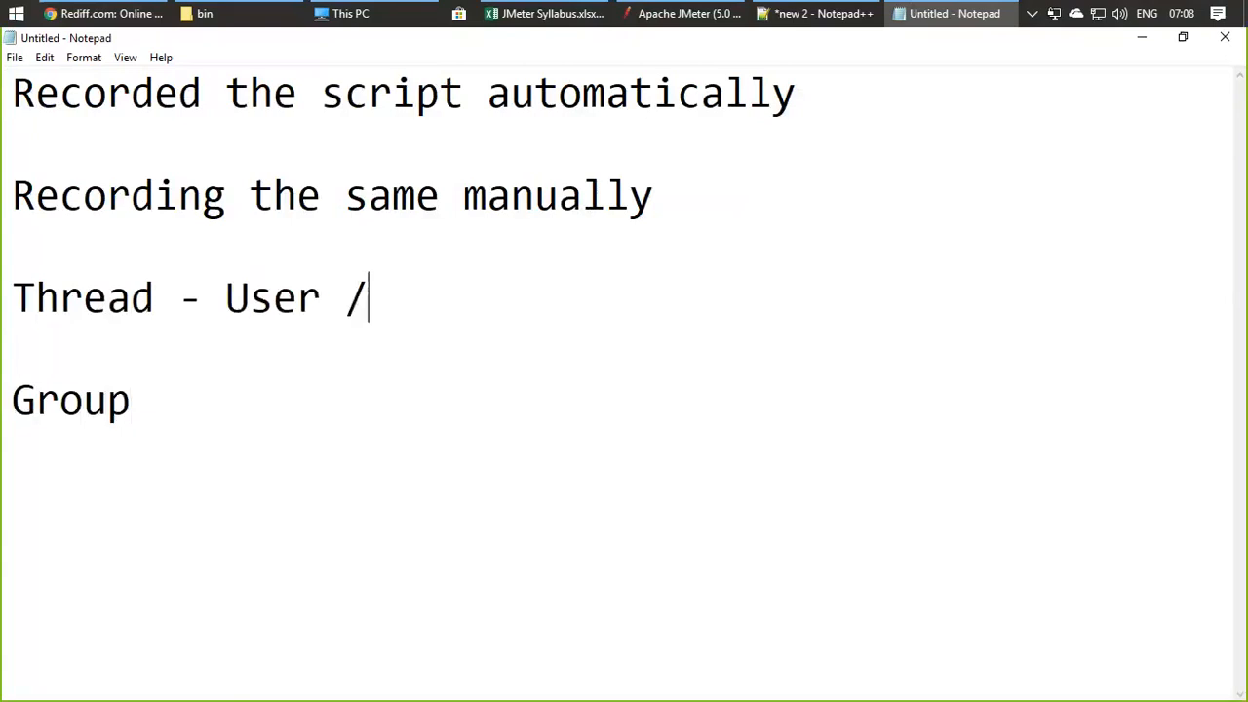
type(" Active")
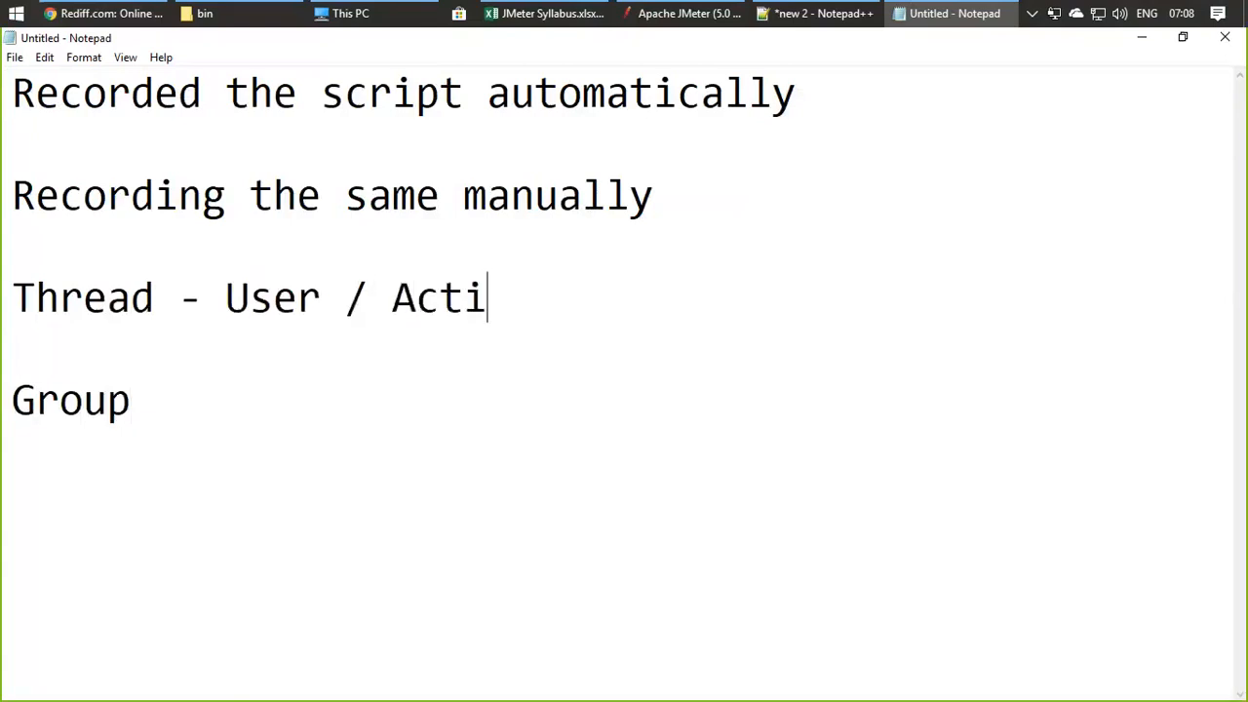
key("BackSpace")
key("BackSpace")
key("BackSpace")
key("BackSpace")
key("BackSpace")
key("BackSpace")
key("BackSpace")
key("BackSpace")
key("BackSpace")
Step: Extend the Thread line's description to "Similtaneous Users"
key("Left")
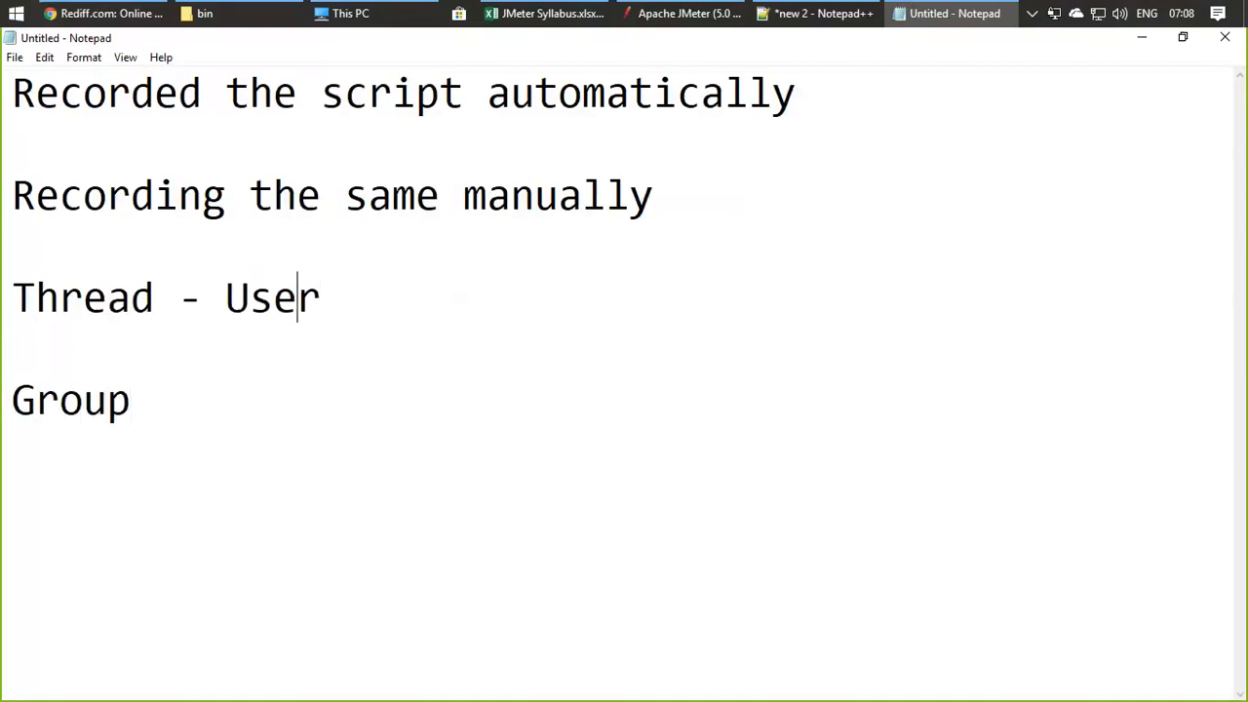
key("Left")
key("Left")
key("Left")
type("Similtan")
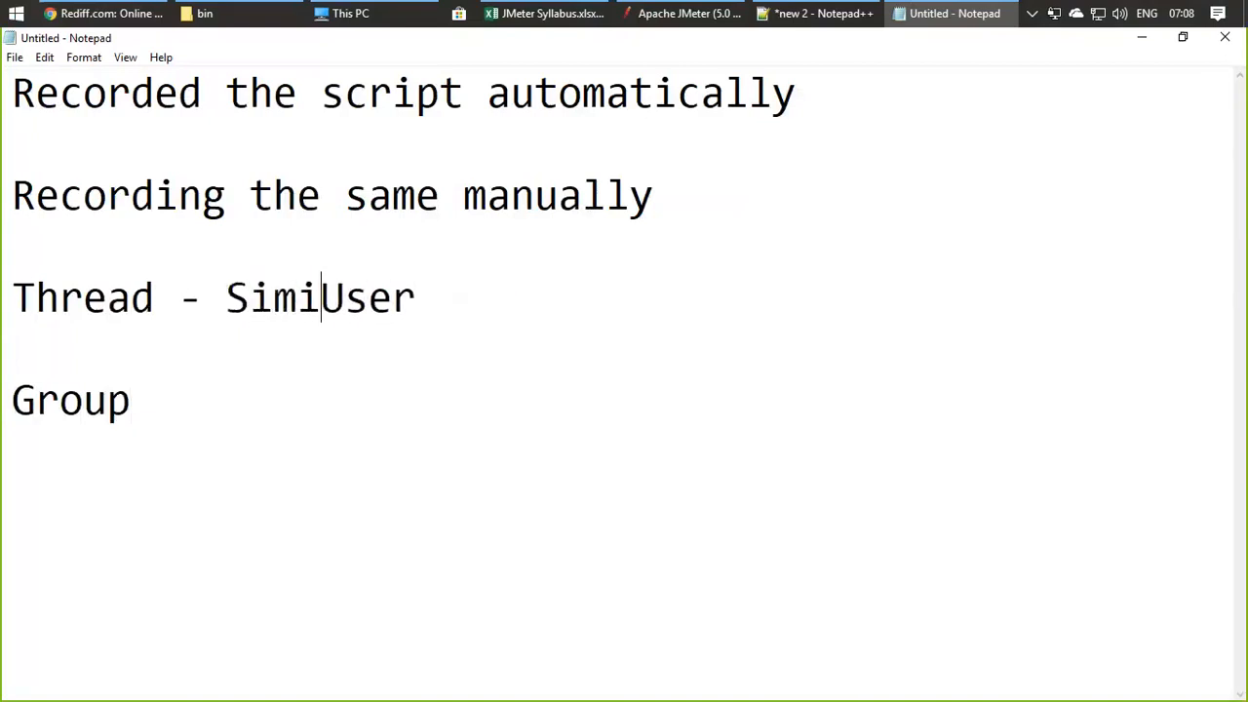
type("eoi")
key("BackSpace")
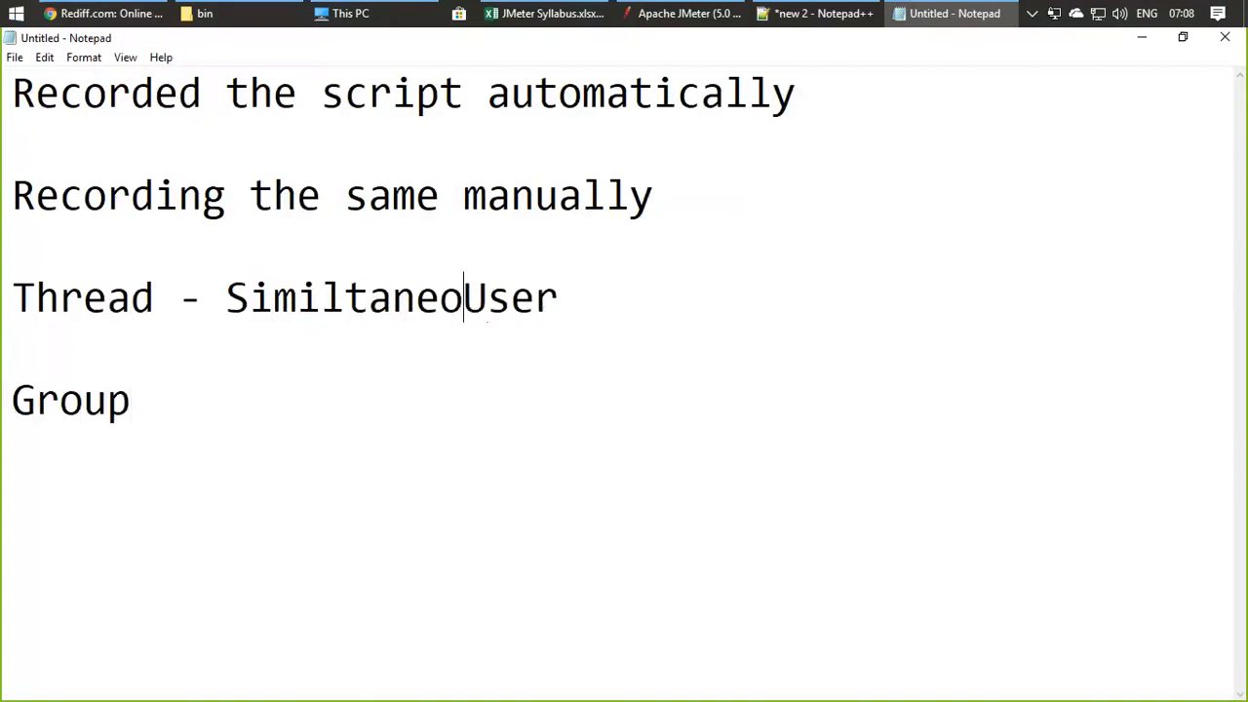
type("us")
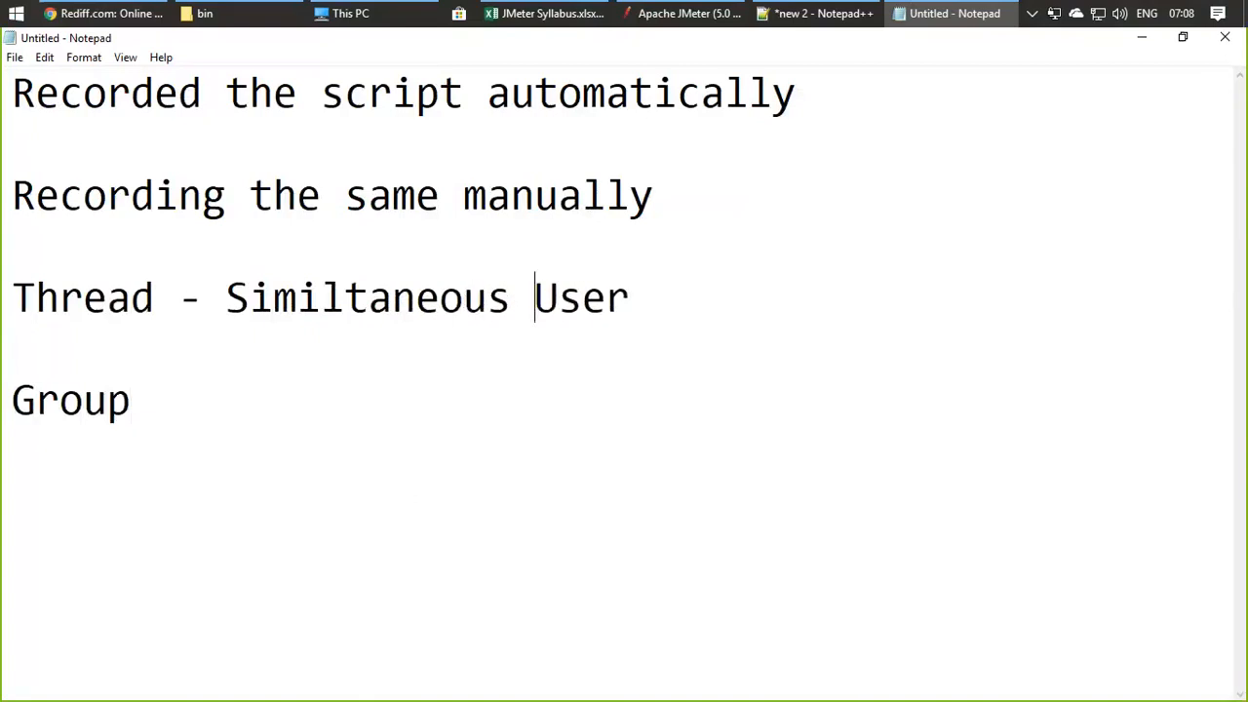
key("Right")
key("Right")
key("Right")
key("Right")
type("s")
Step: Append "- The simple Meaning" to the Group line of the note
left_click(146, 402)
type("- The simpl")
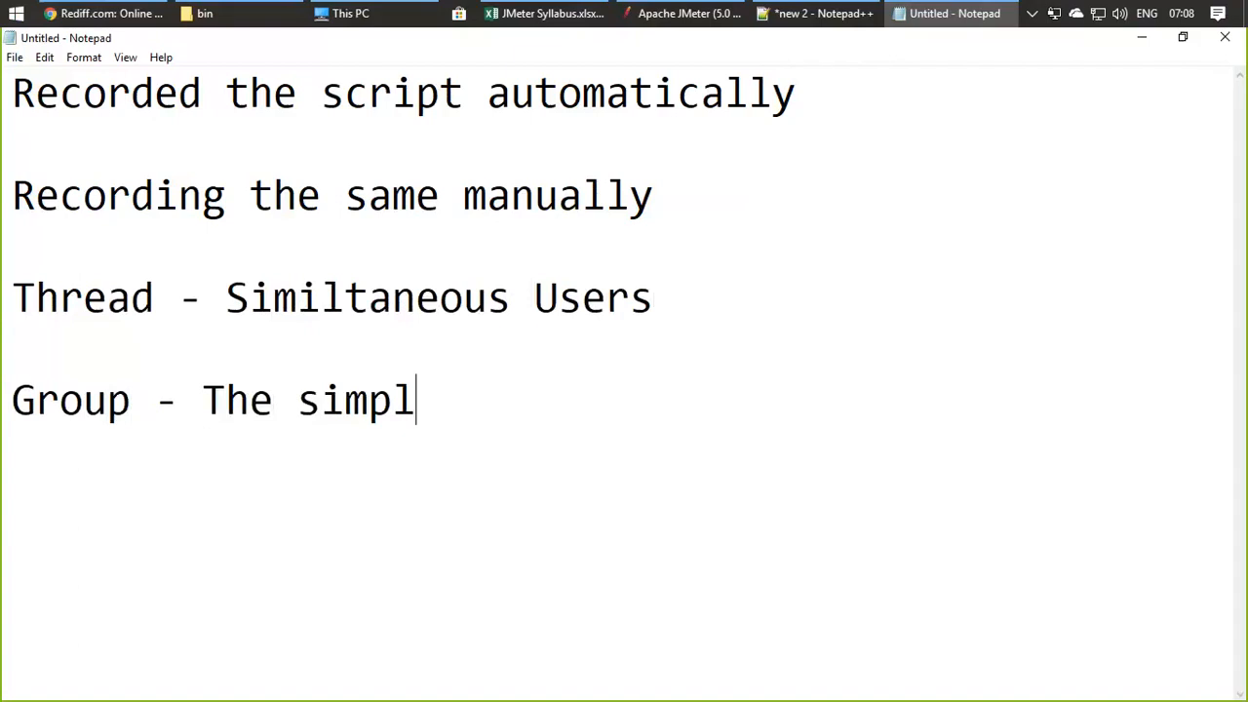
type("e Meaning")
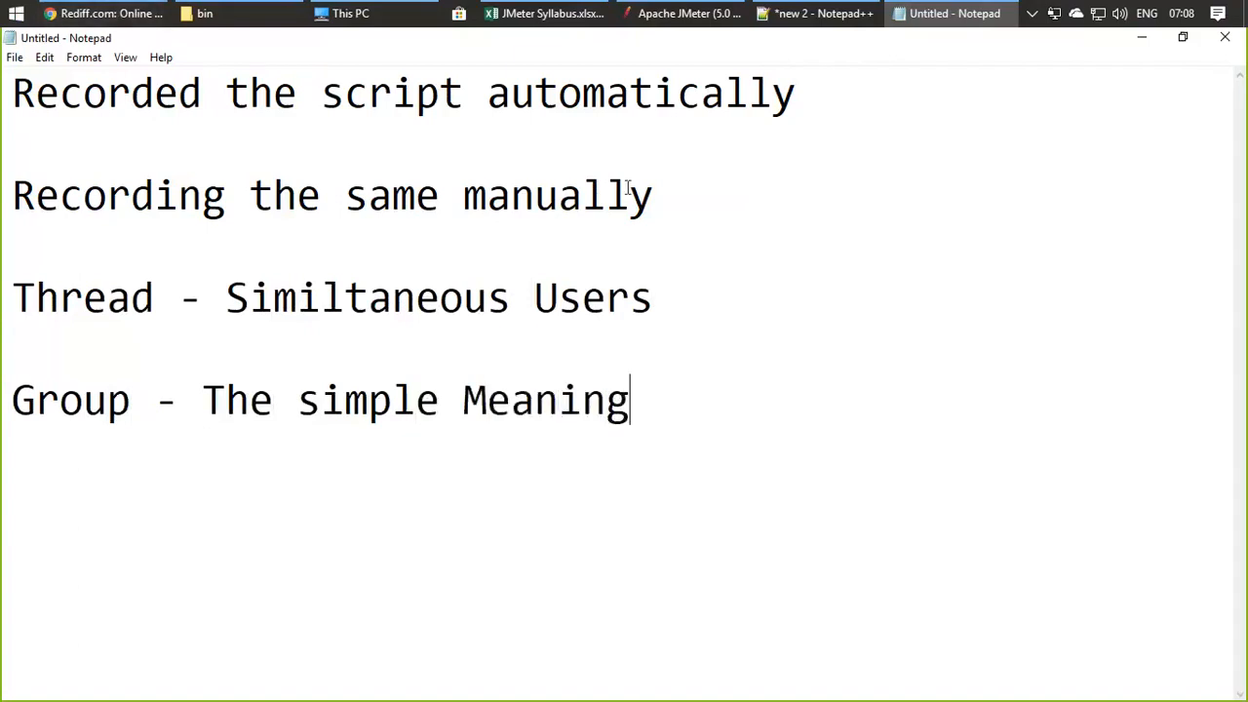
Step: Switch to Apache JMeter and add an HTTP Request sampler to the Thread Group
left_click(688, 12)
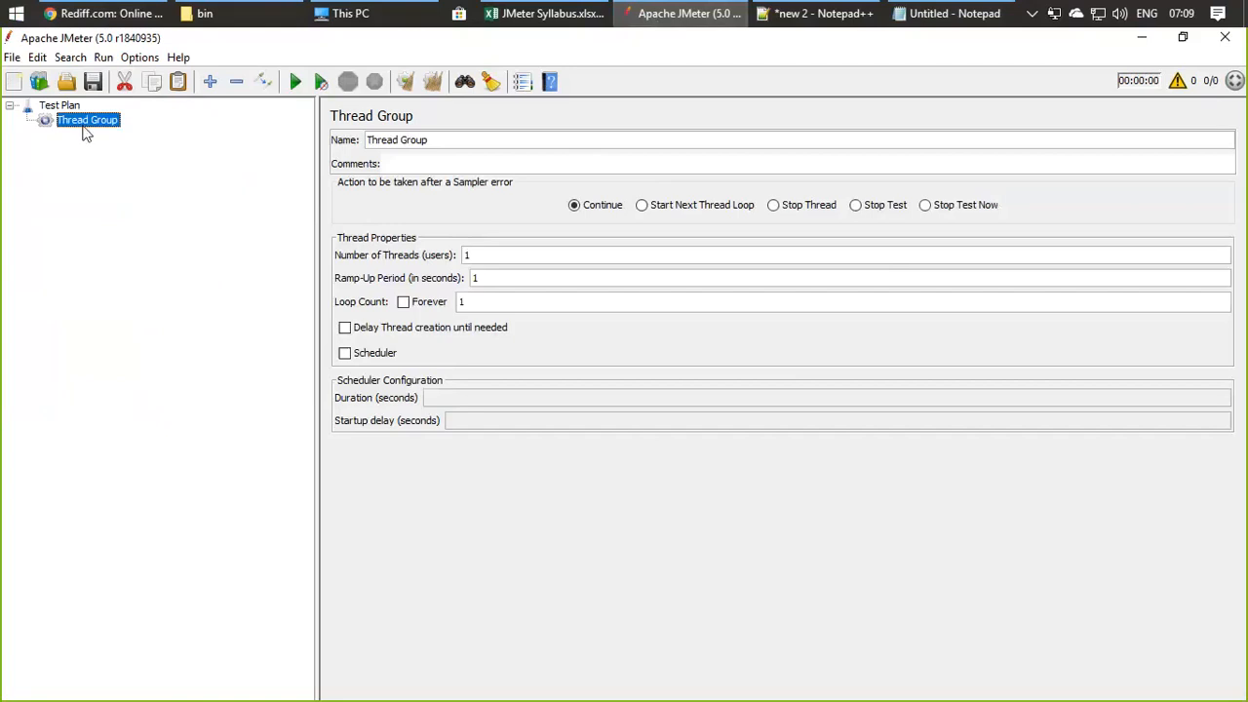
double_click(468, 254)
right_click(95, 123)
mouse_move(164, 135)
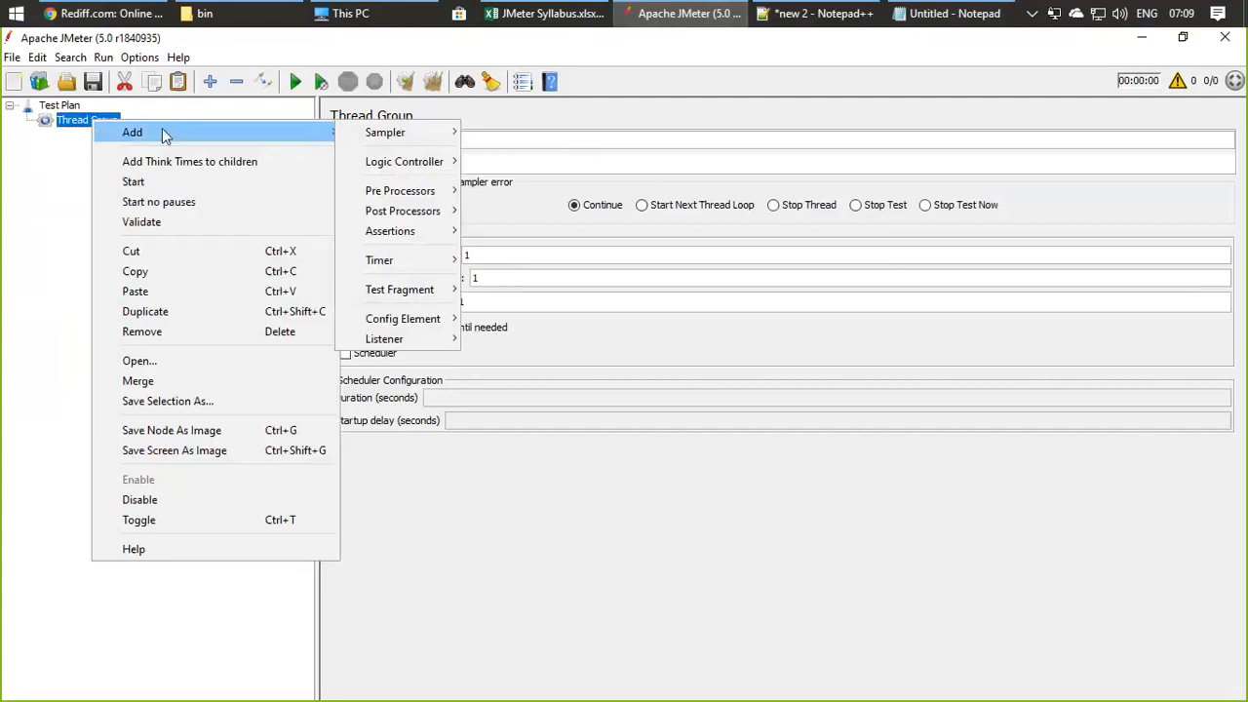
mouse_move(390, 137)
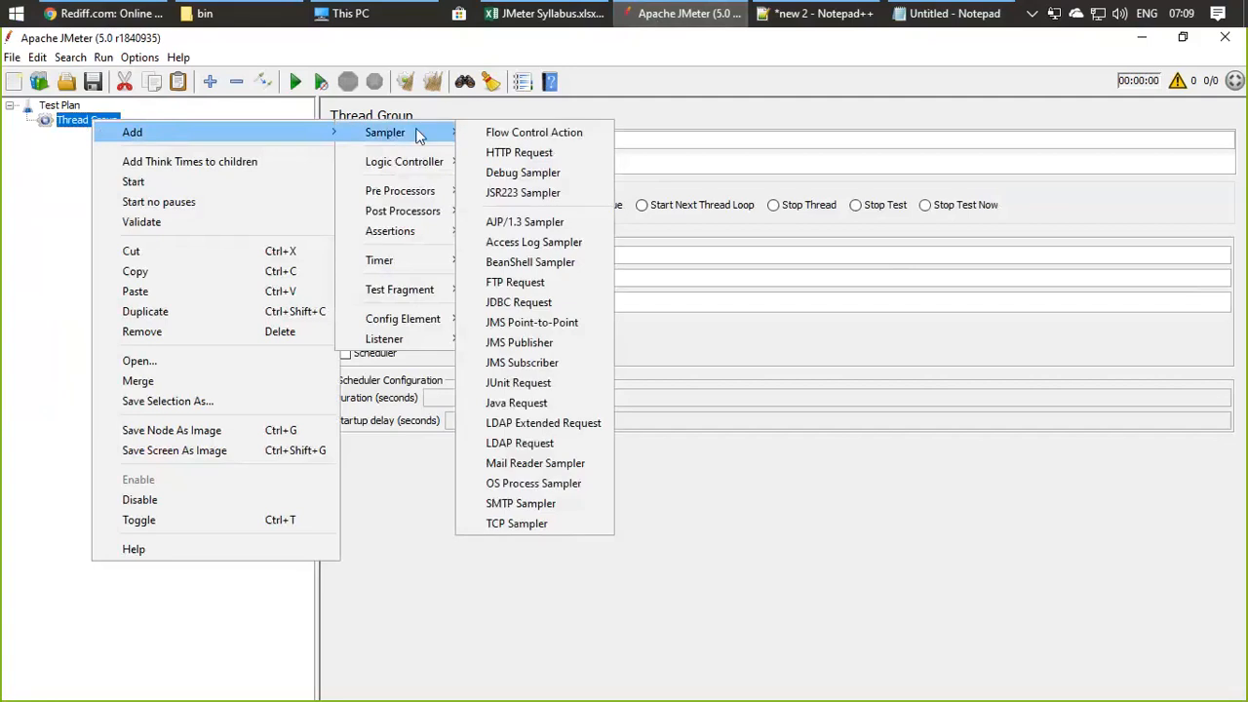
left_click(523, 155)
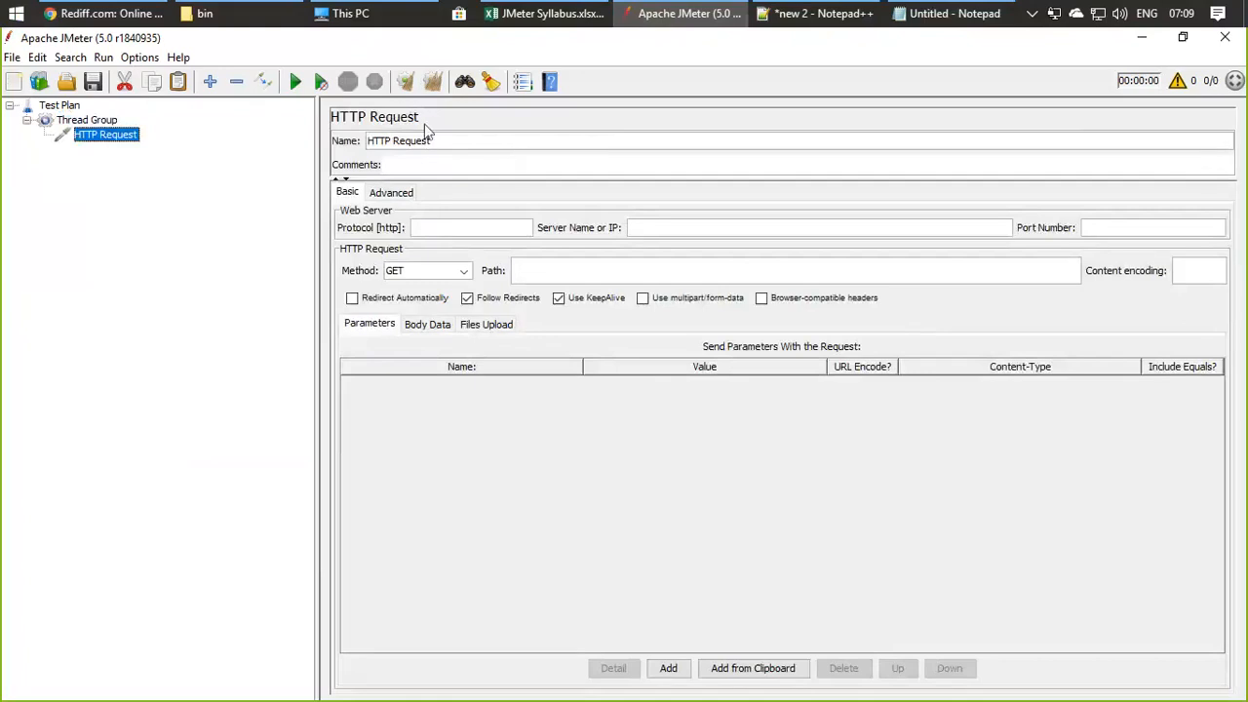
Step: Rename the HTTP Request sampler as "Rediff Home"
left_click_drag(439, 141, 370, 138)
type("rediff Home")
left_click(416, 163)
left_click(416, 225)
Step: Check the site's address in Chrome, and set the sampler's protocol to http in Apache JMeter
left_click(105, 13)
left_click(328, 74)
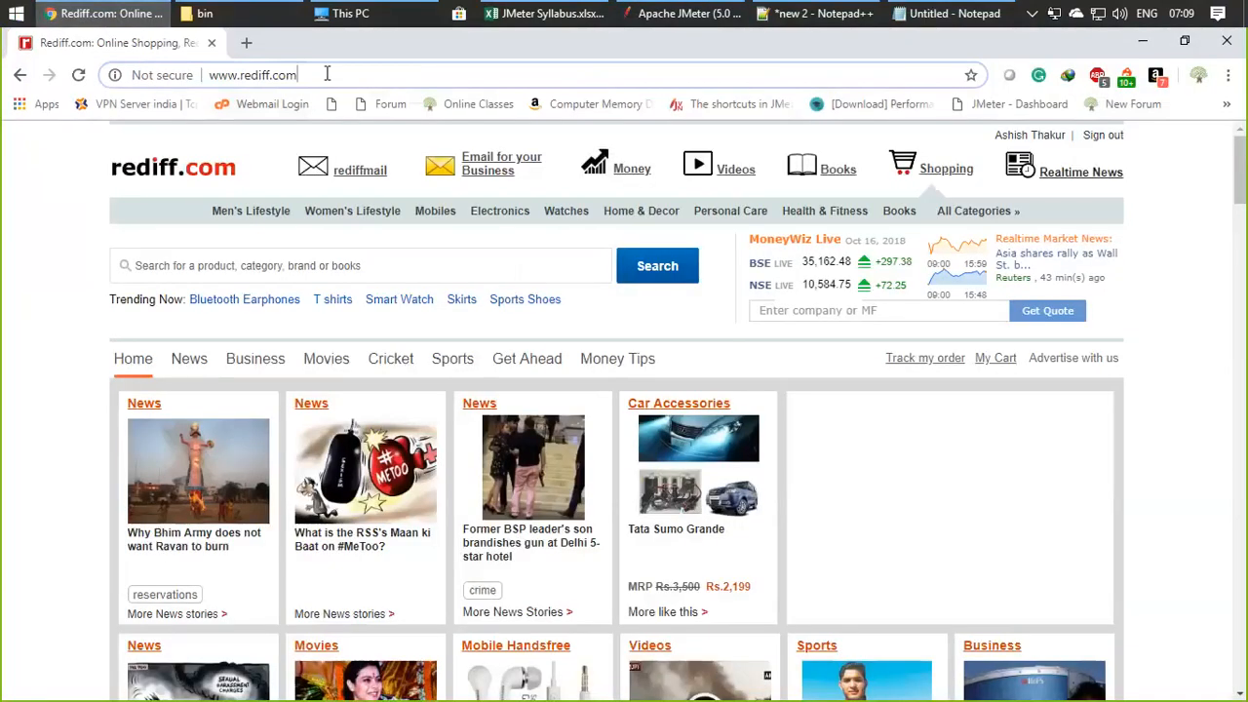
left_click_drag(328, 74, 201, 74)
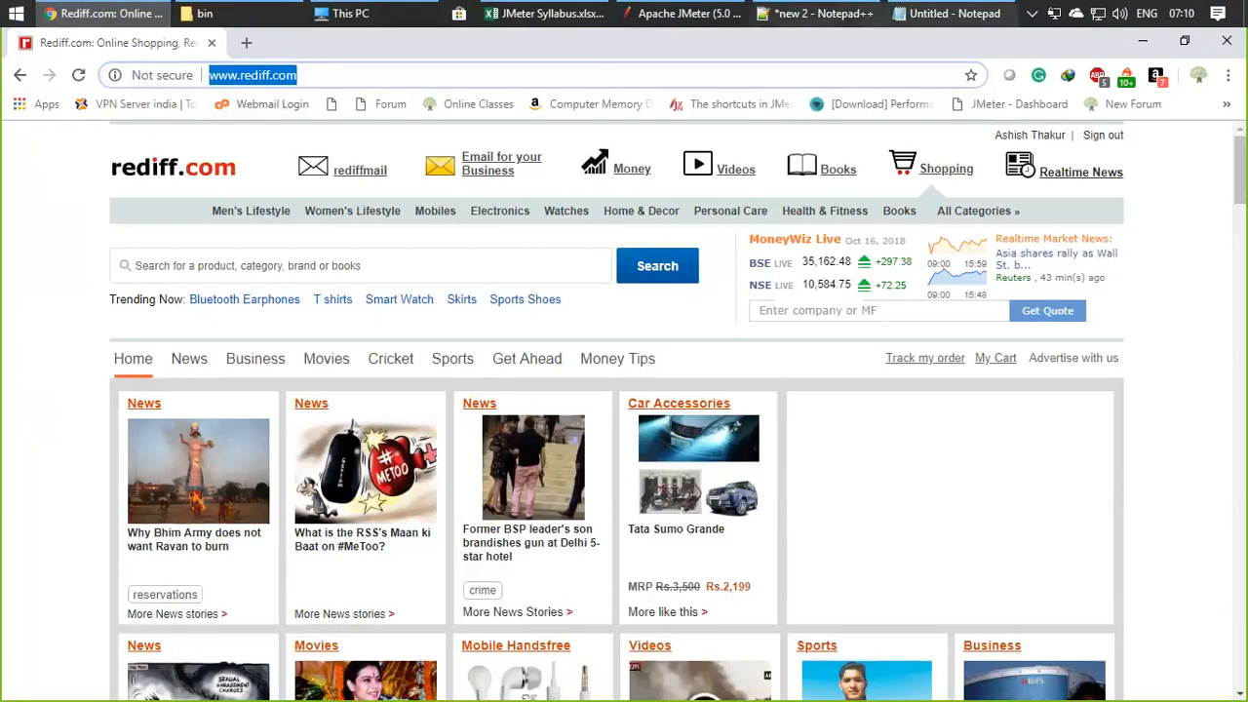
left_click(688, 13)
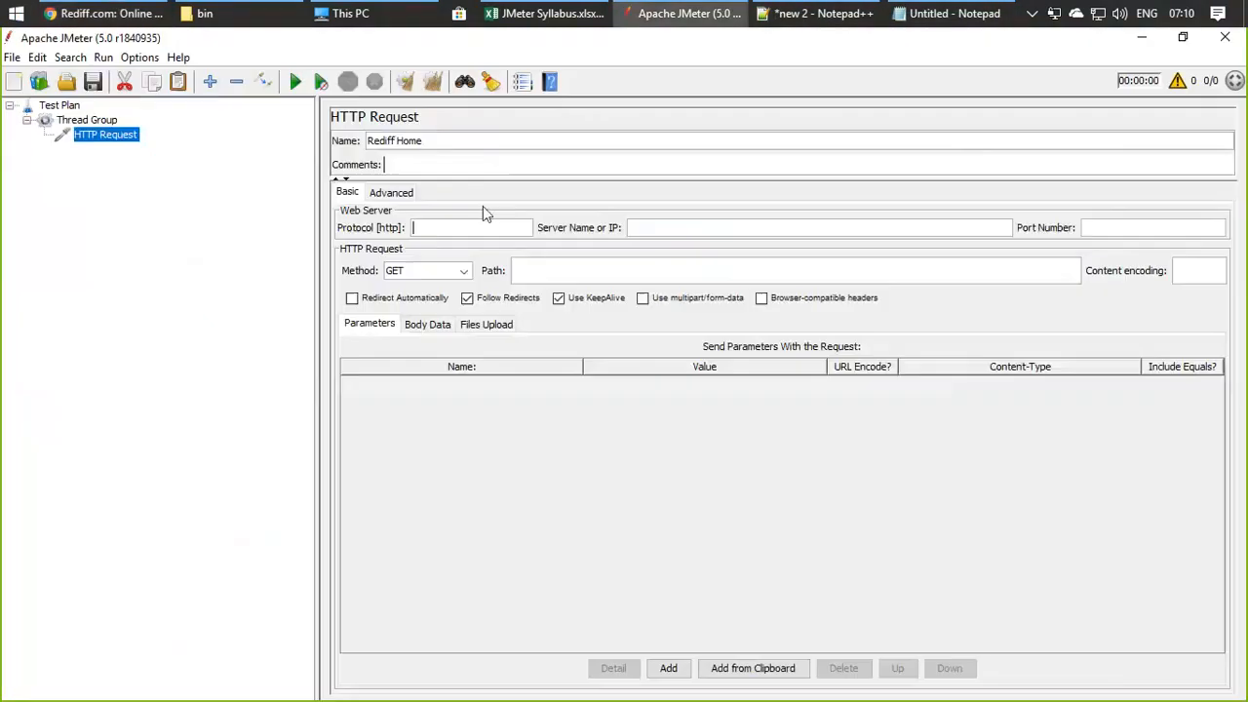
left_click(461, 227)
type("h")
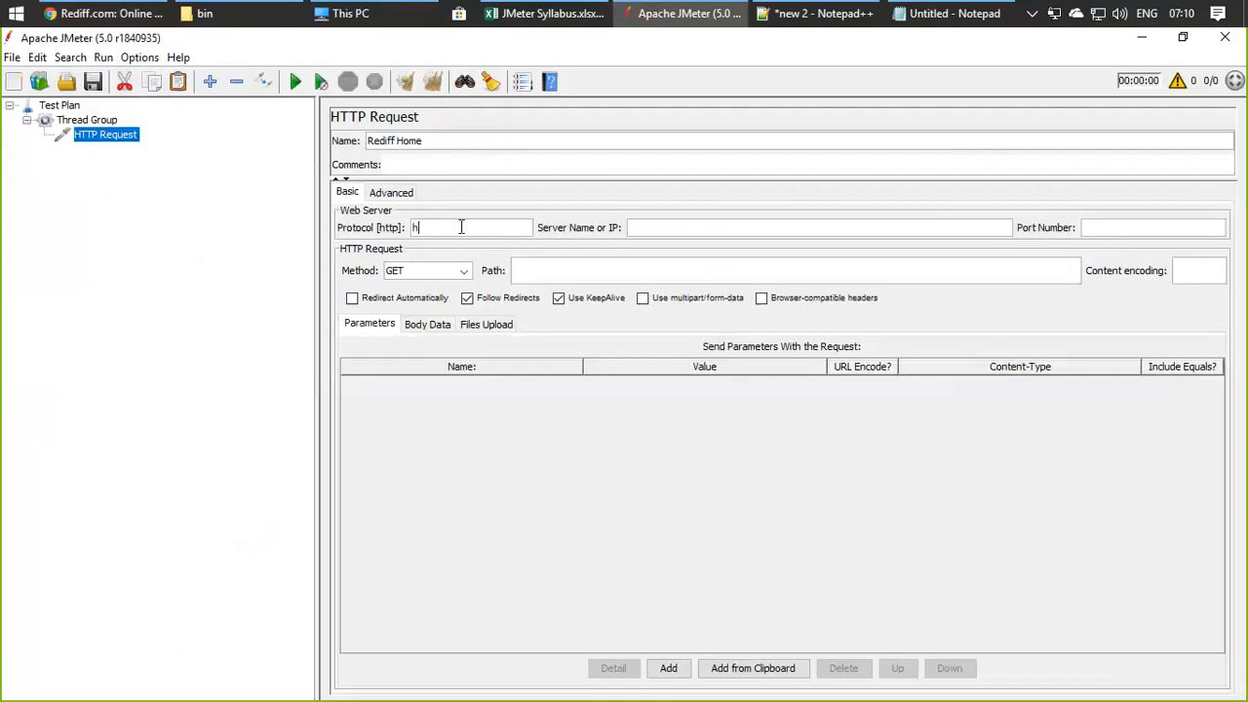
type("ttp")
left_click(652, 224)
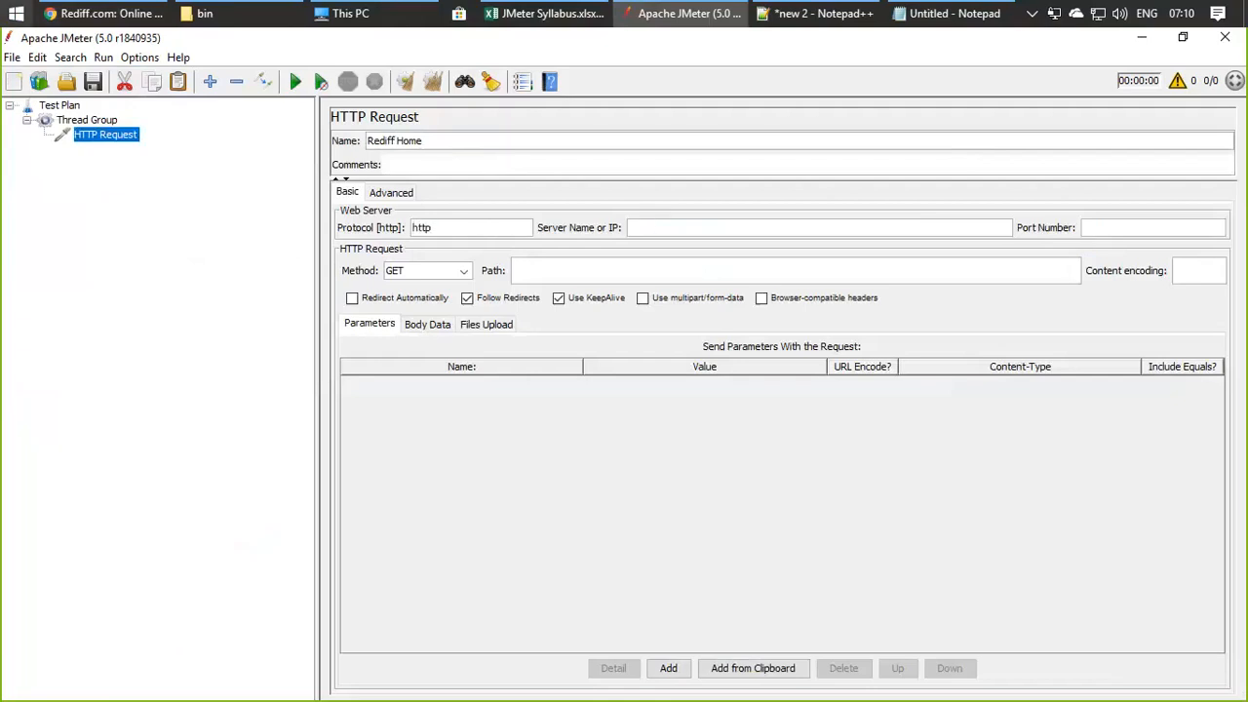
key("alt+Tab")
left_click(329, 73)
left_click_drag(329, 73, 207, 74)
key("ctrl+c")
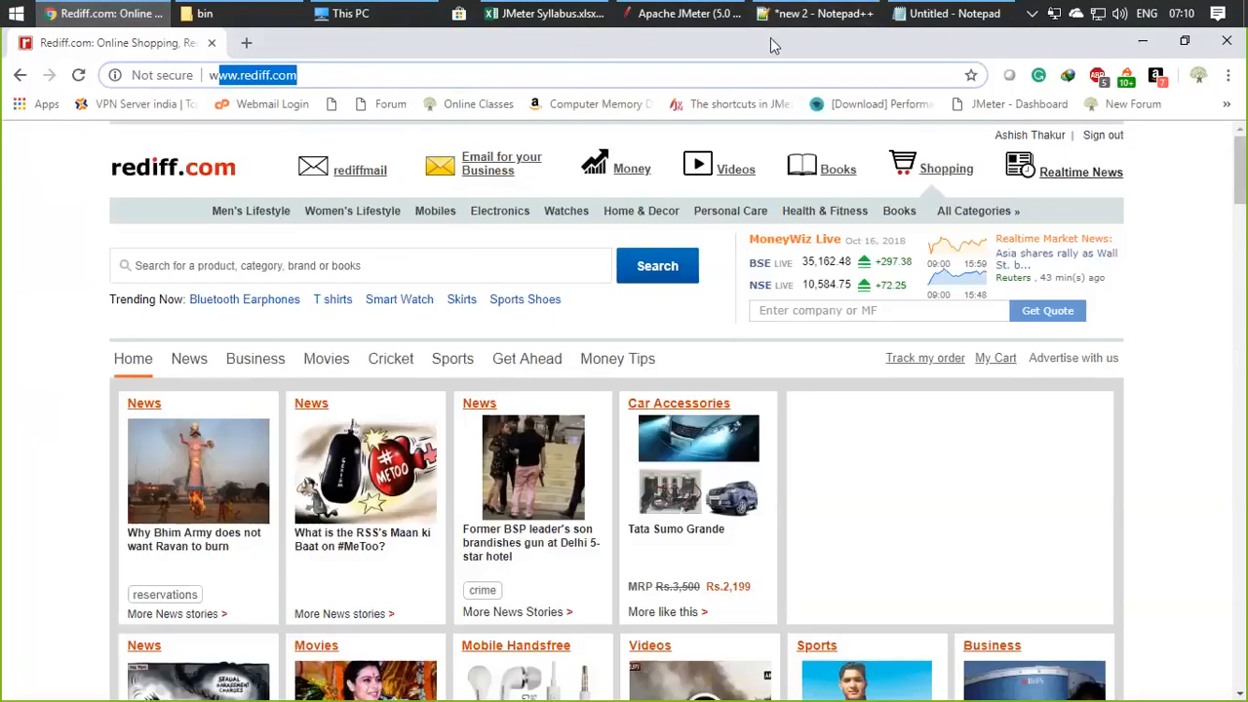
left_click(682, 14)
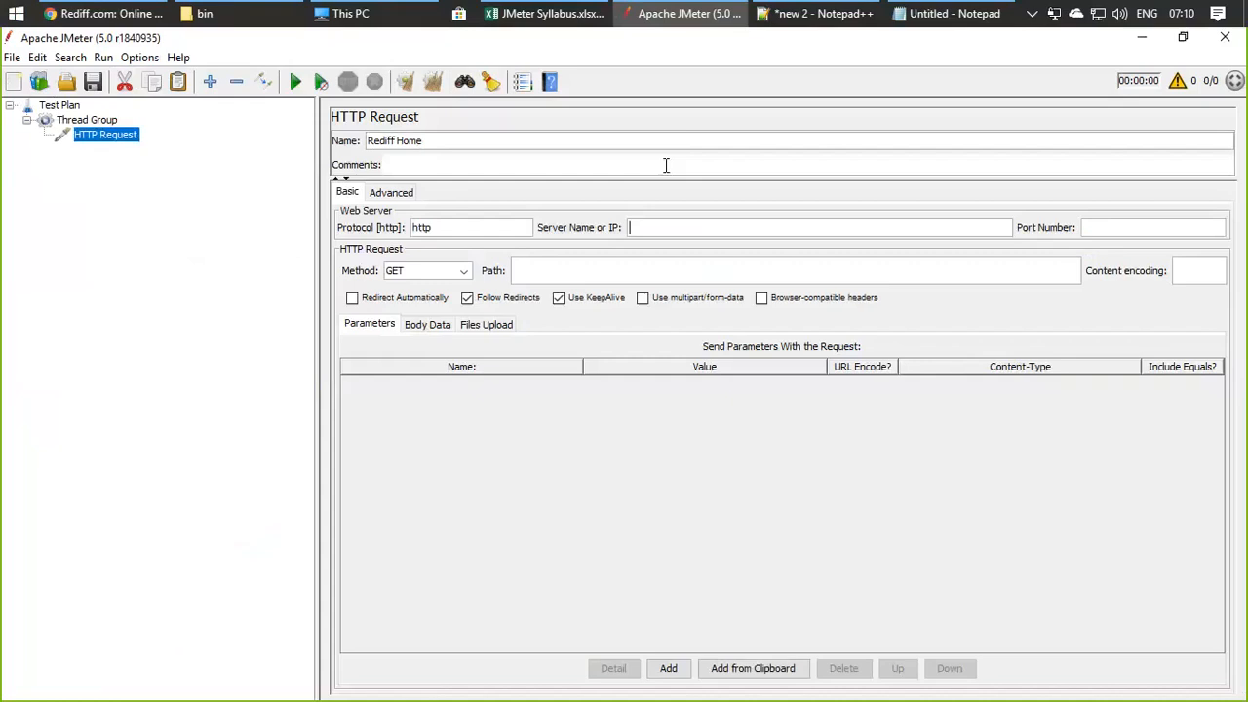
left_click(662, 225)
type("w")
key("ctrl+v")
left_click(1109, 223)
type("80")
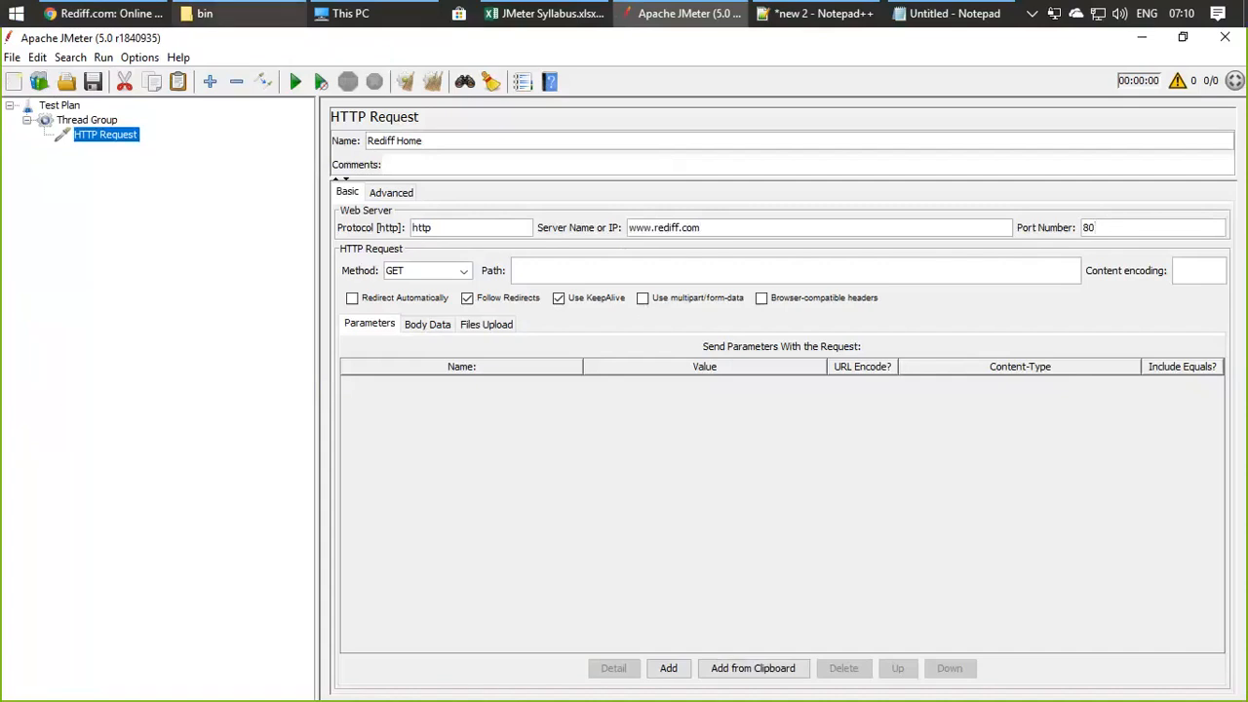
Step: Compare the sampler's server and port settings with the site address in Chrome, and review the Thread Group and Rediff Home elements in Apache JMeter
left_click(135, 12)
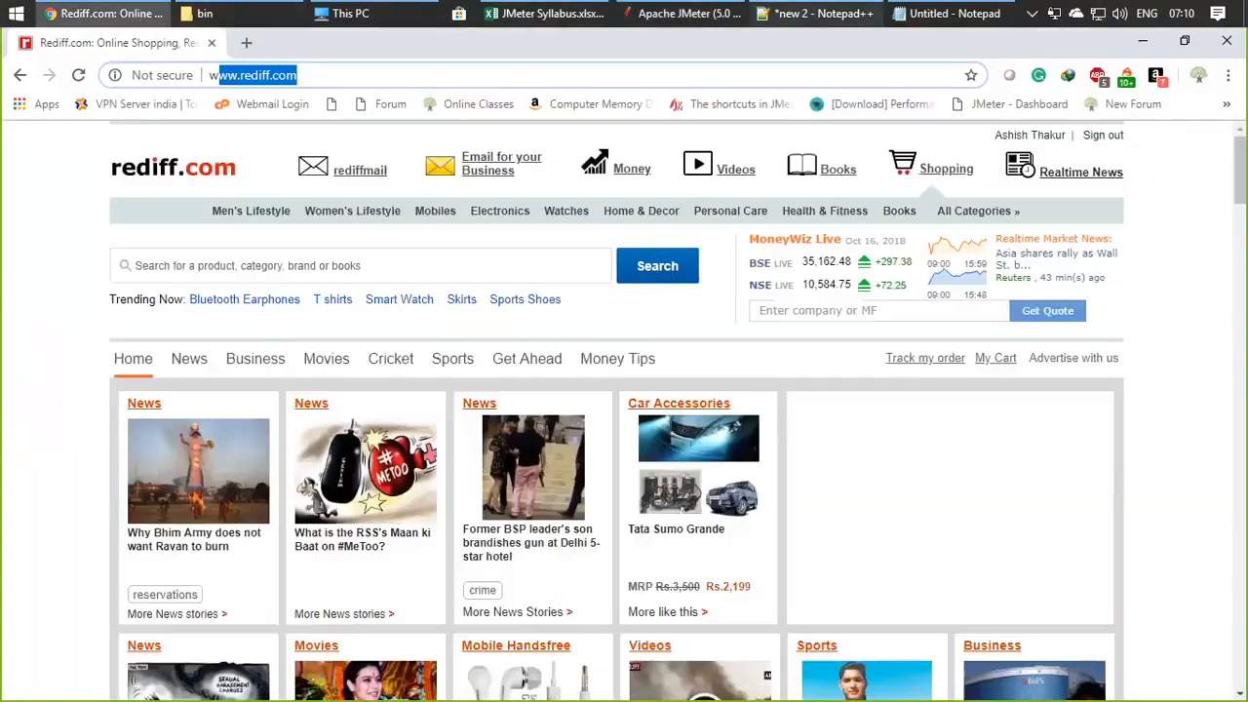
left_click(683, 13)
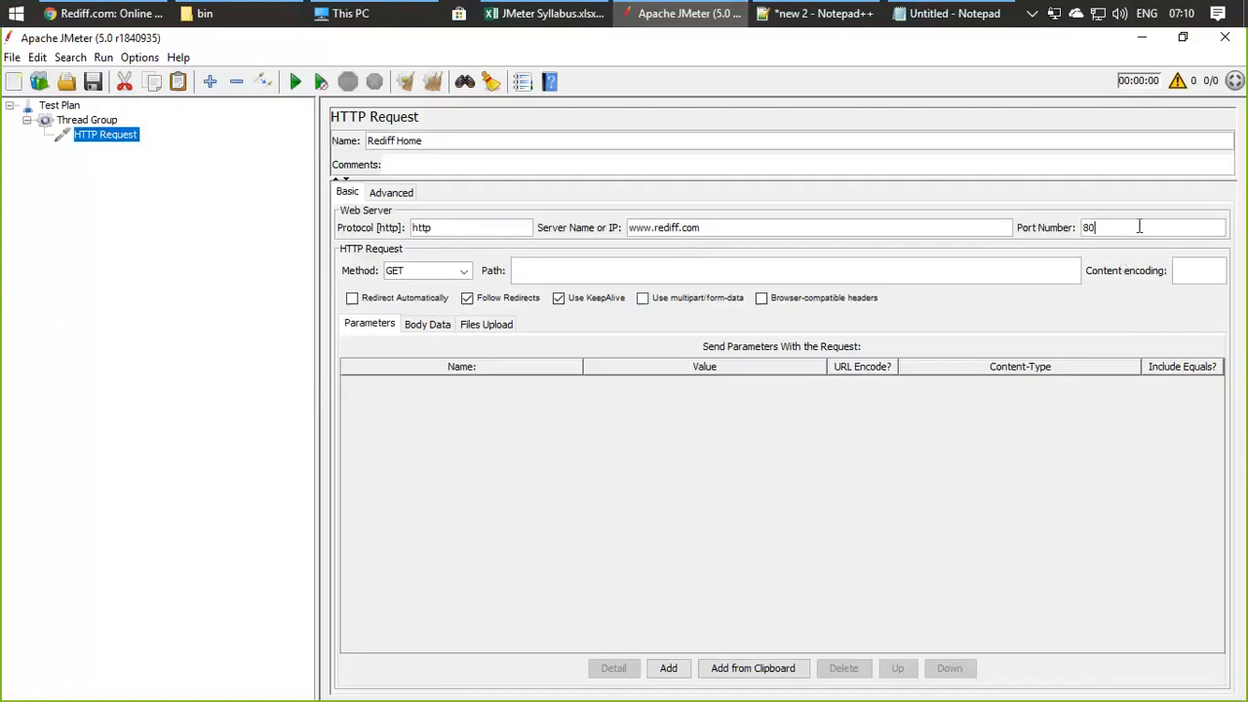
double_click(1090, 227)
left_click(634, 228)
left_click(86, 120)
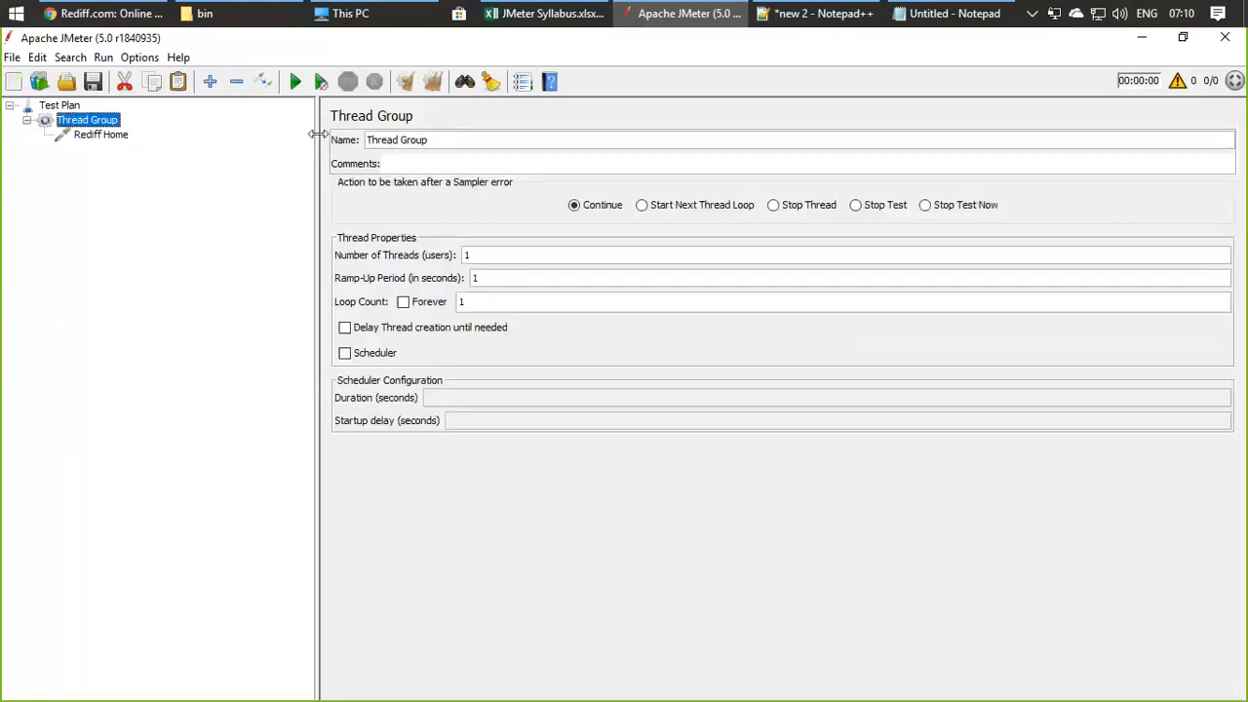
left_click(95, 137)
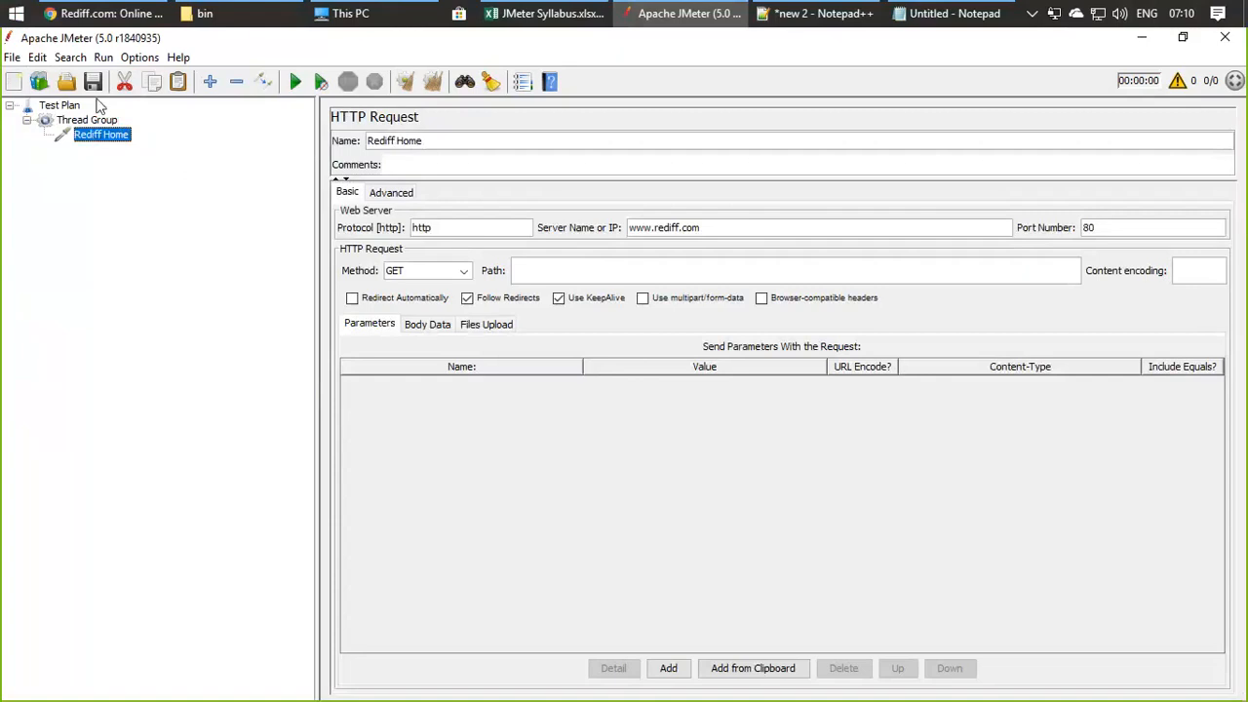
Step: Switch to Chrome and look through the content of the rediff.com home page
left_click(86, 13)
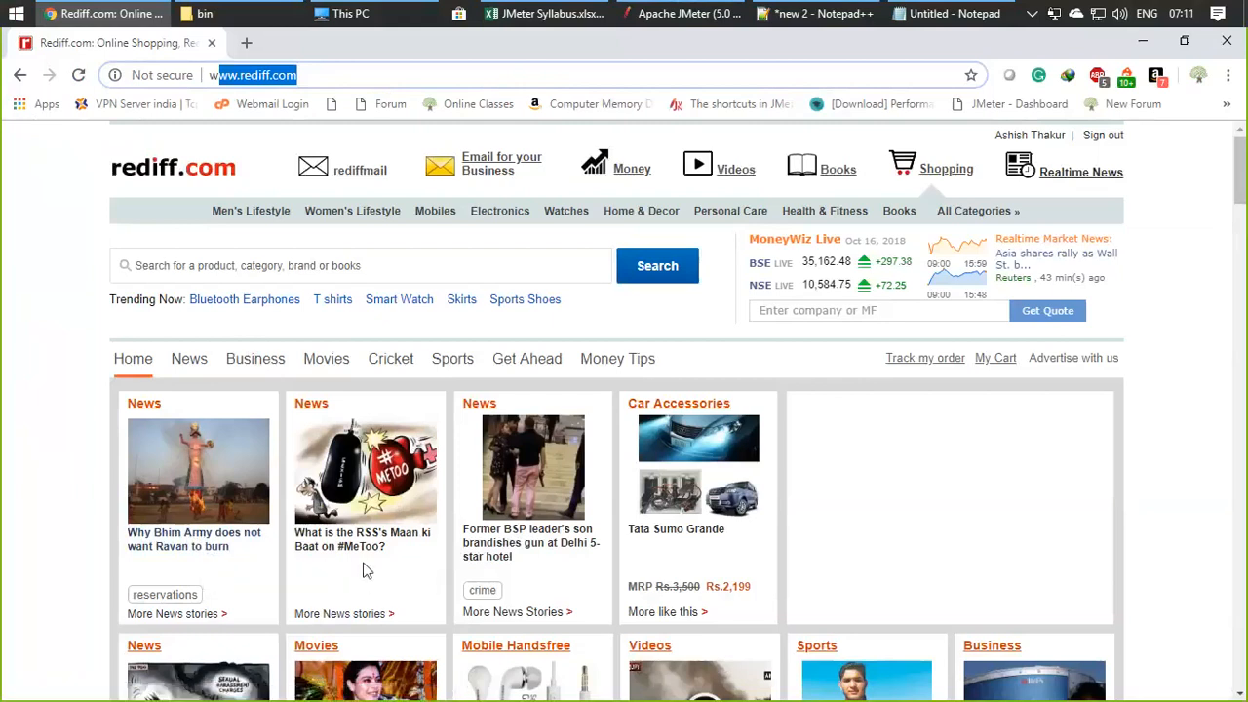
scroll(414, 478, "down", 5)
scroll(414, 478, "down", 5)
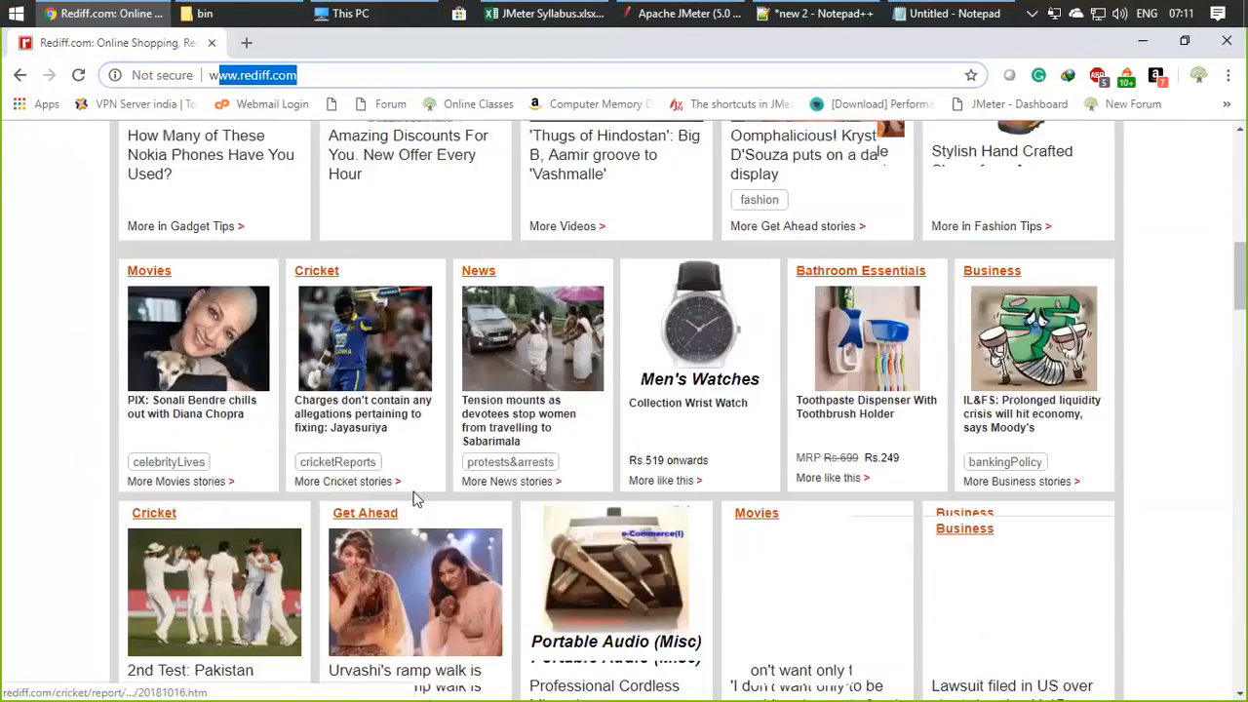
scroll(834, 507, "up", 4)
scroll(834, 507, "up", 5)
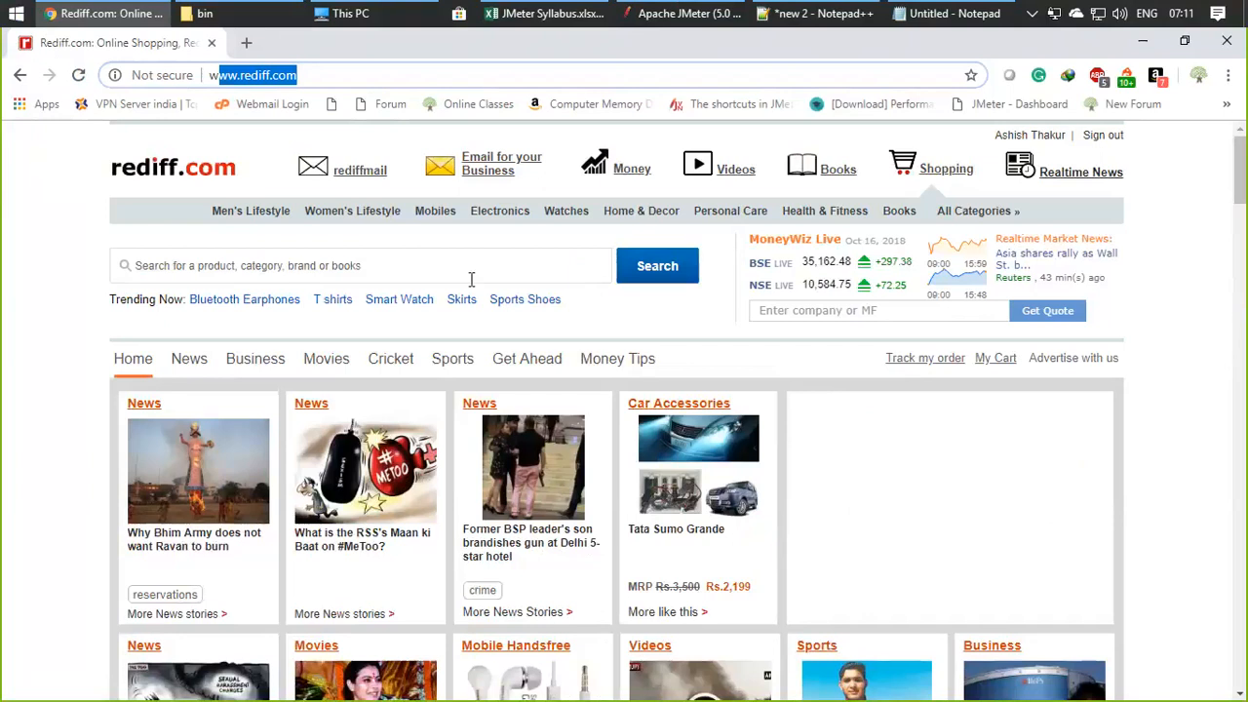
left_click(71, 269)
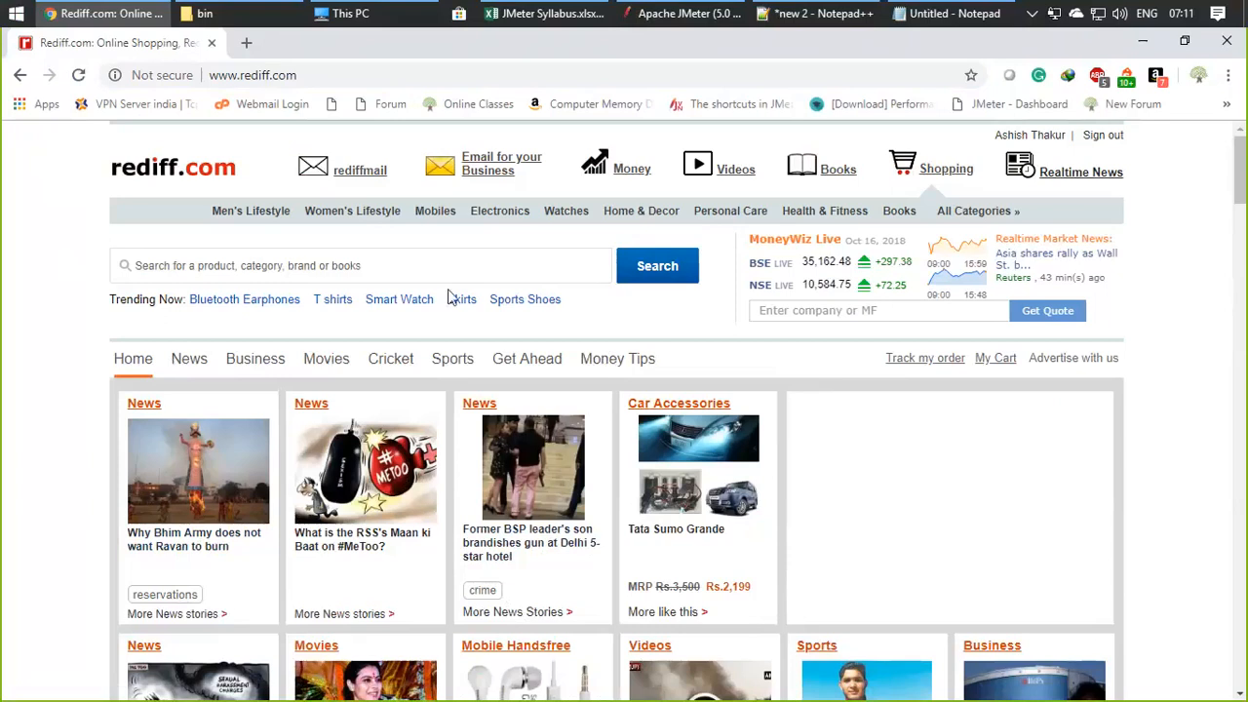
Step: Switch to Notepad and replace all the existing notes with the heading "Shortcuts to open developer tools of browser"
left_click(942, 13)
left_click_drag(632, 400, 607, 395)
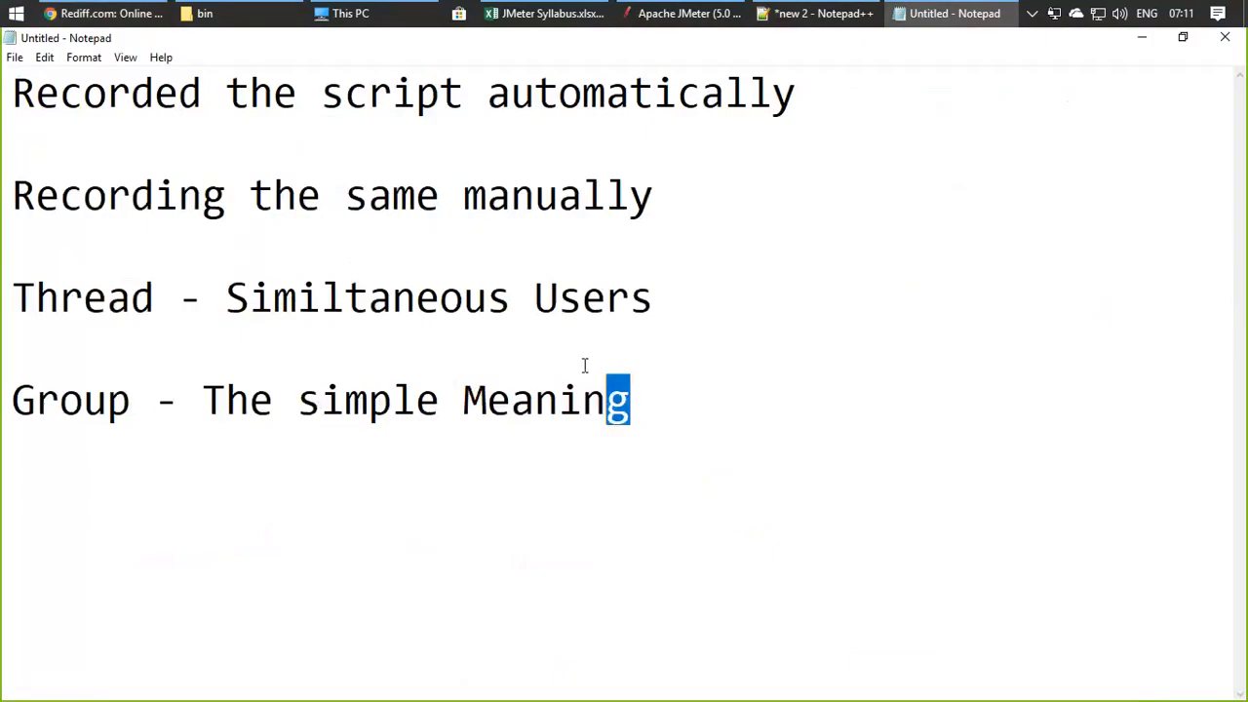
key("ctrl+a")
key("BackSpace")
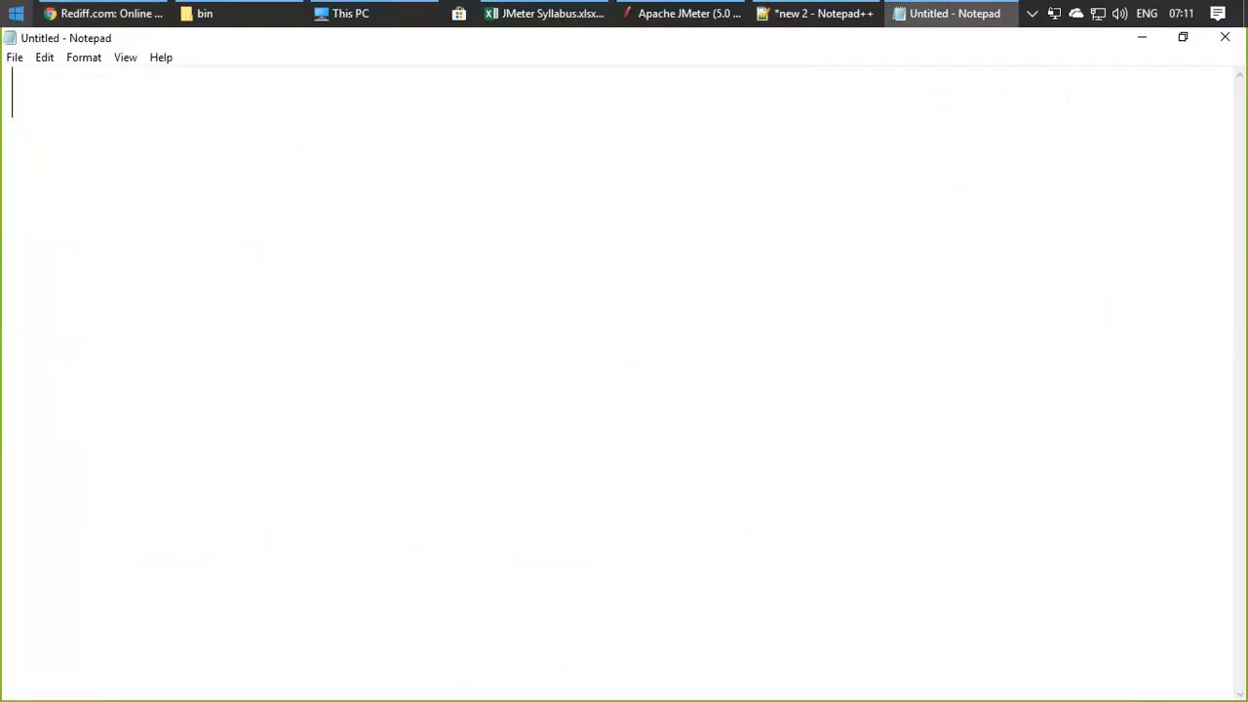
type("Shortcu")
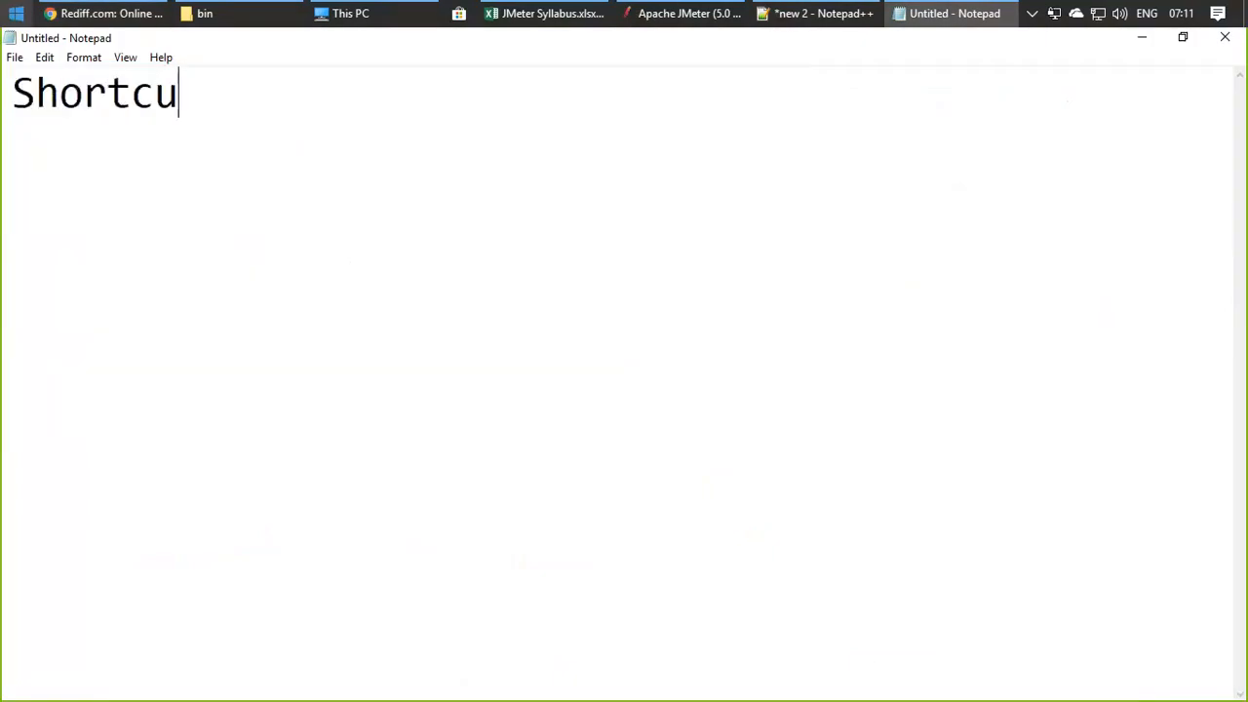
type("ts to ")
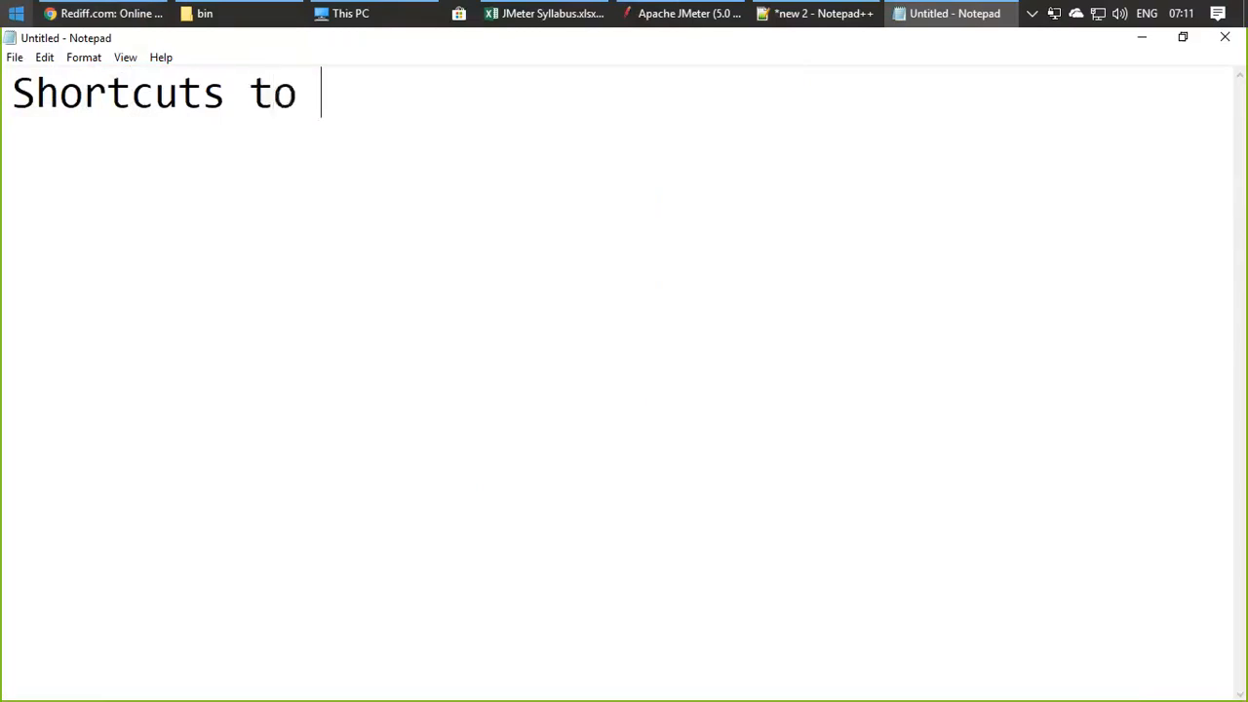
type("open de")
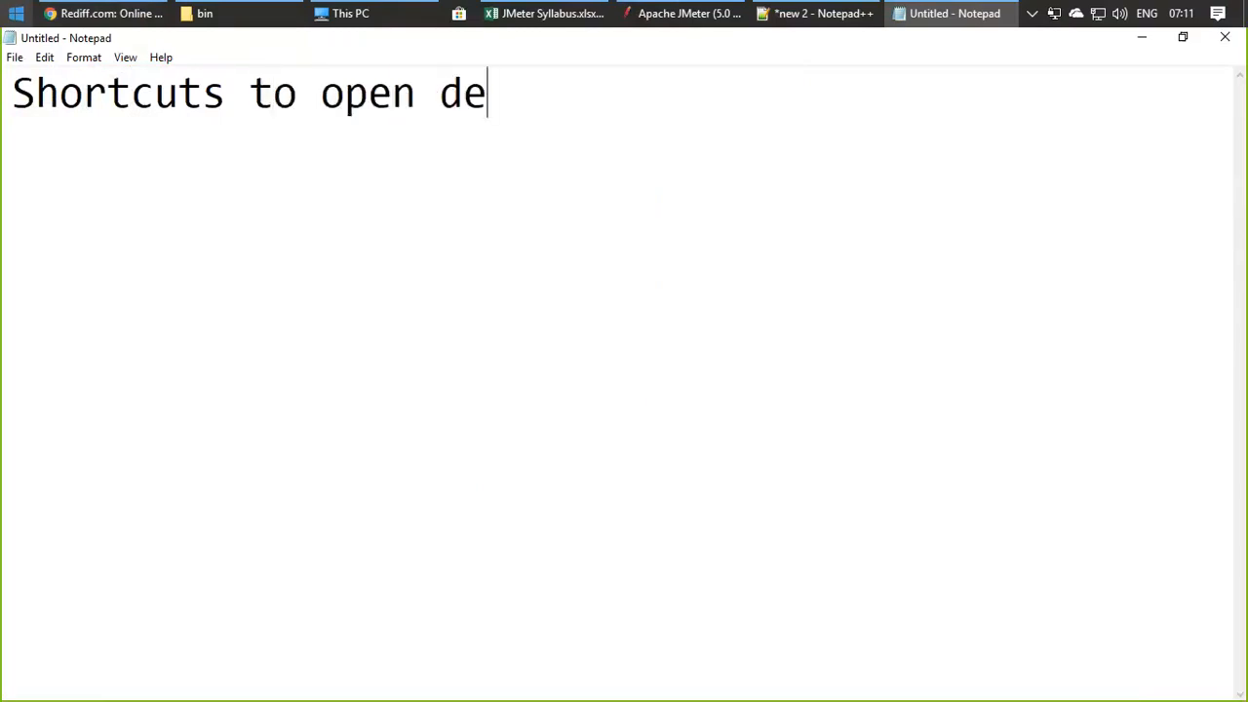
type("veloper to")
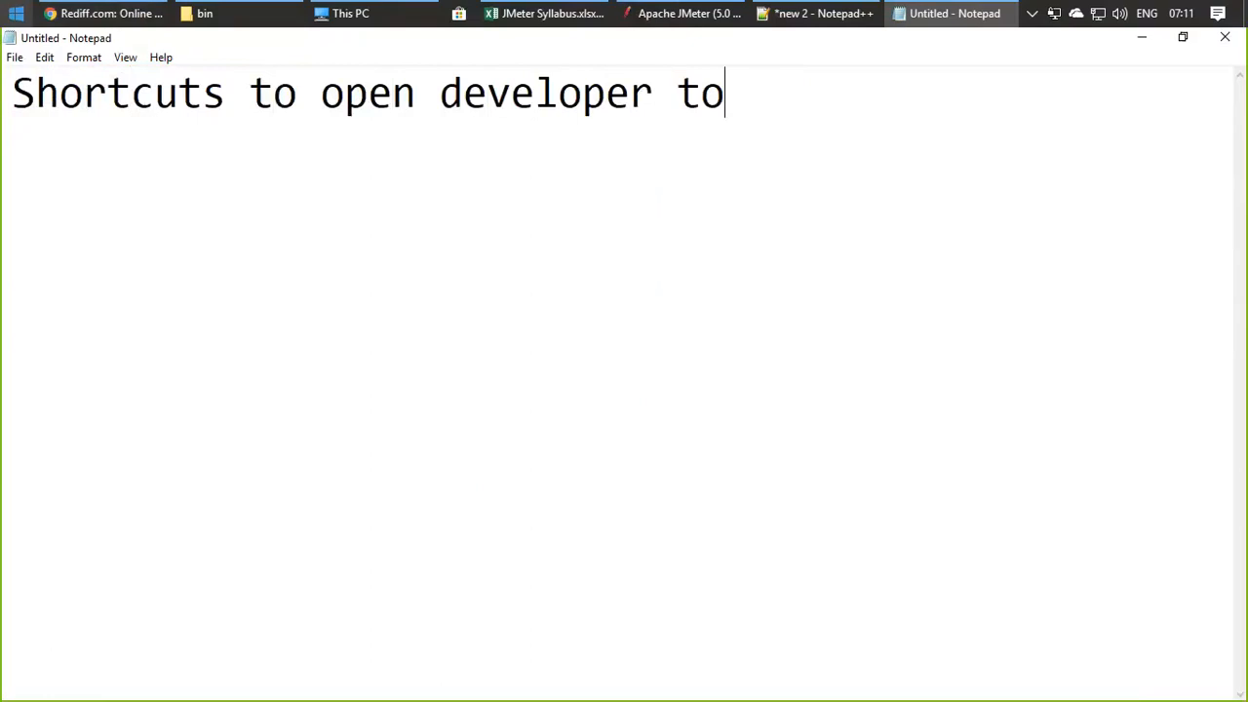
type("old")
key("BackSpace")
type("s of ")
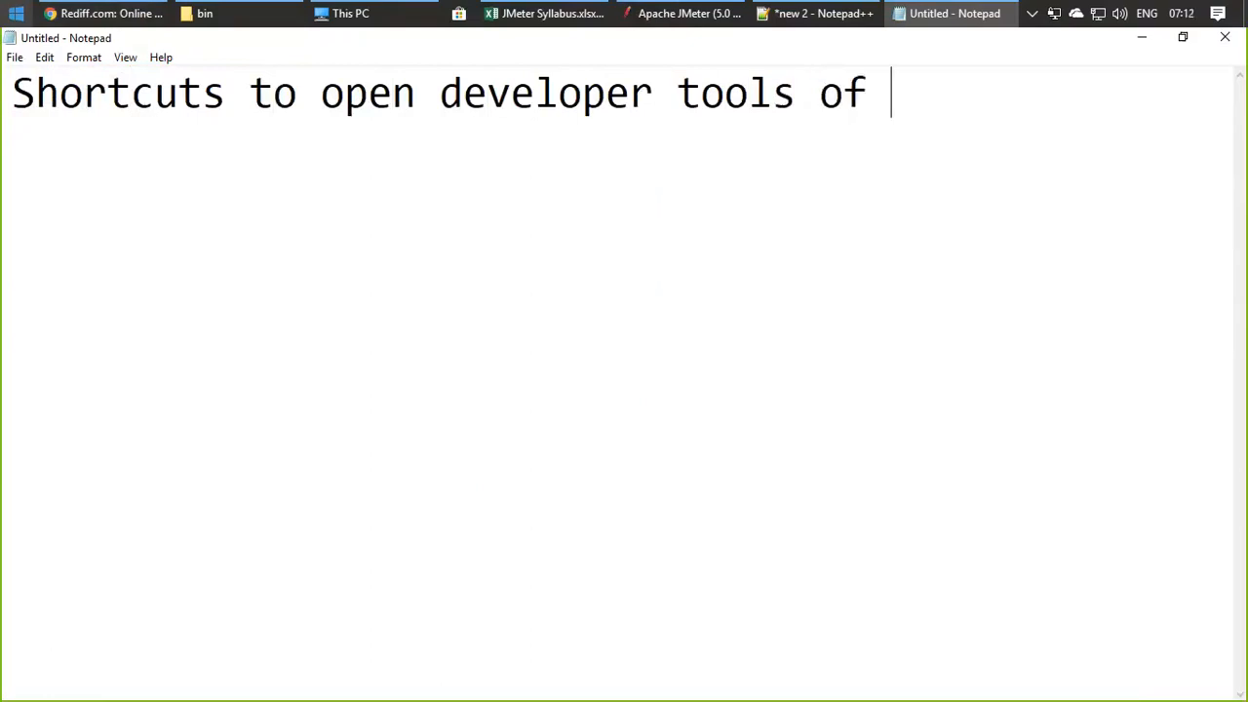
type("browser")
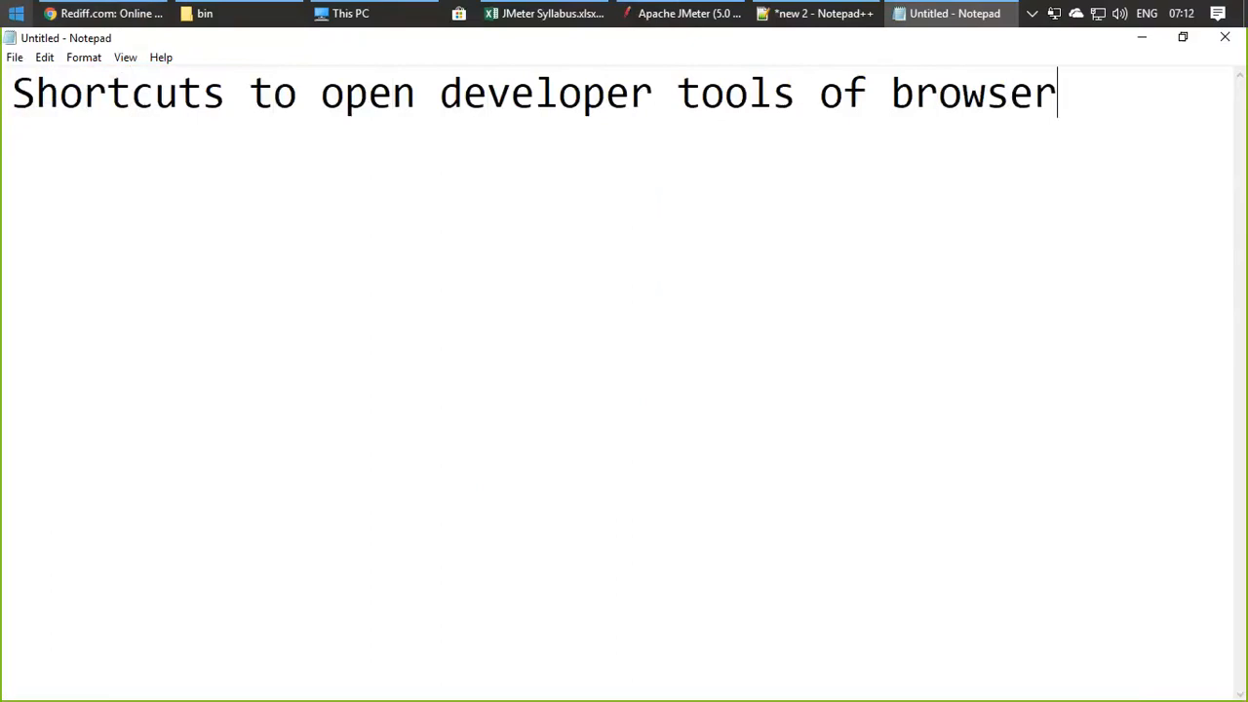
key("Return")
Step: Switch to Chrome, open the developer tools for the rediff.com page and reposition their window over it
left_click(123, 17)
left_click(113, 14)
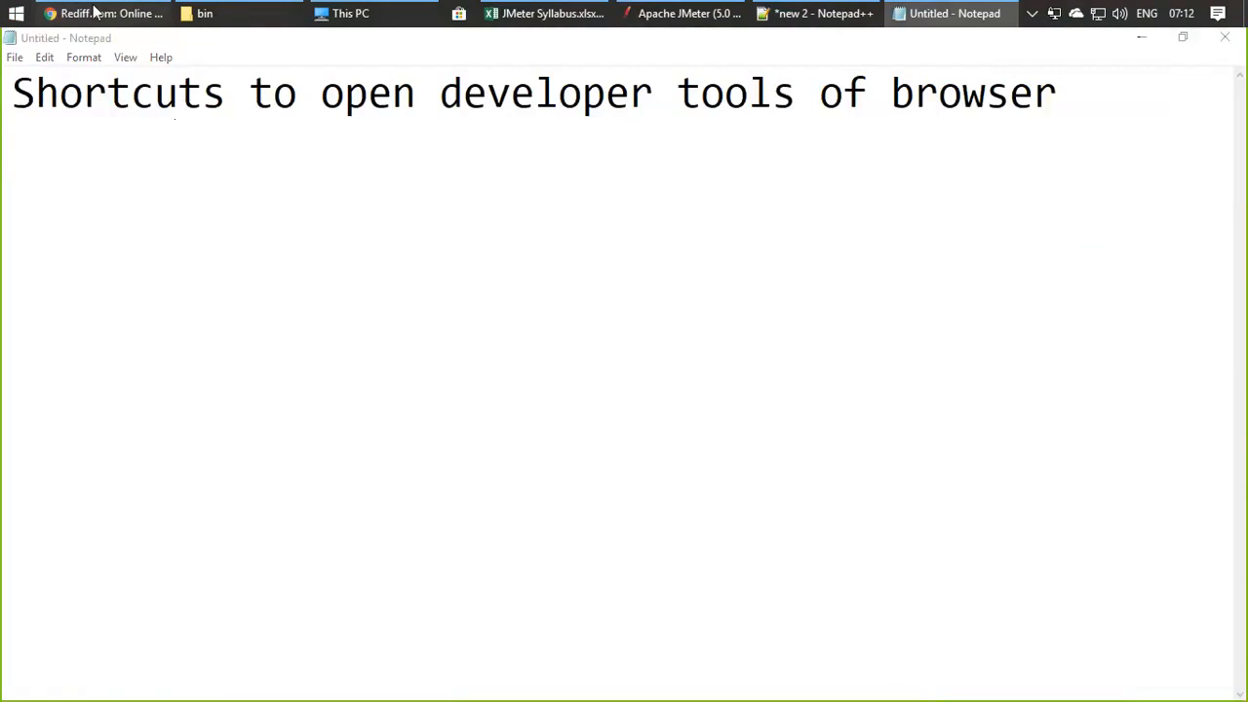
left_click(95, 11)
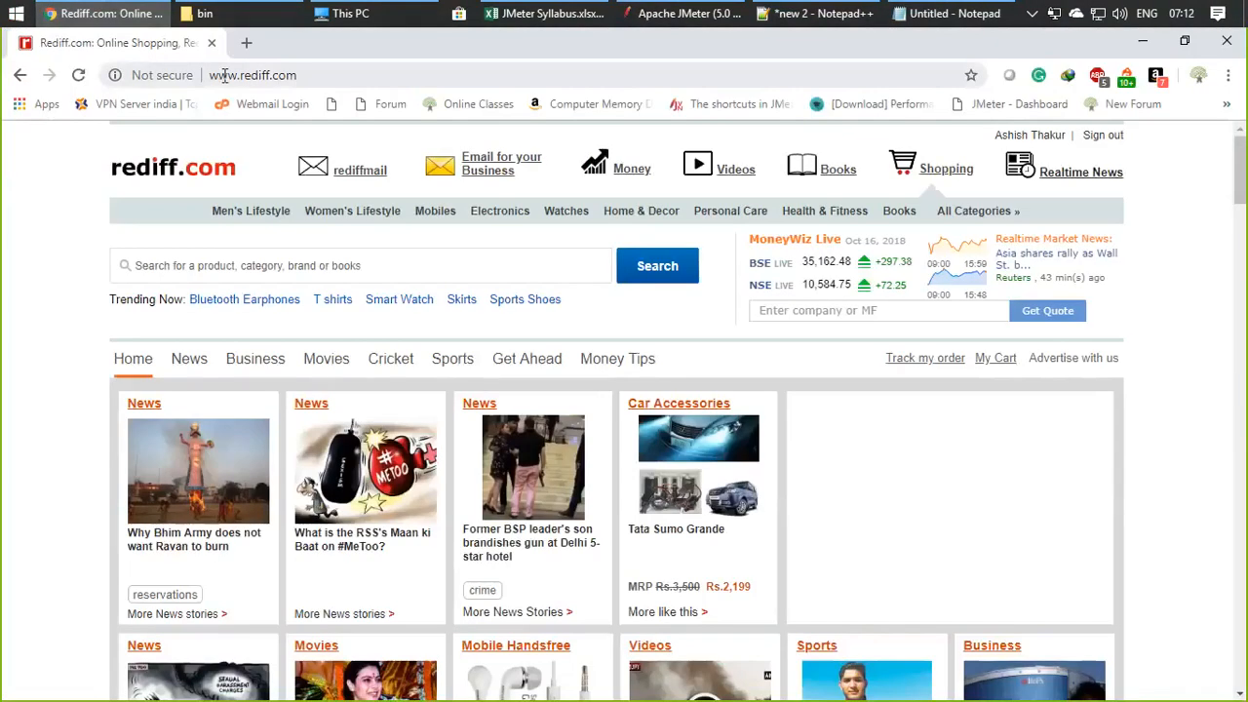
key("ctrl+shift+i")
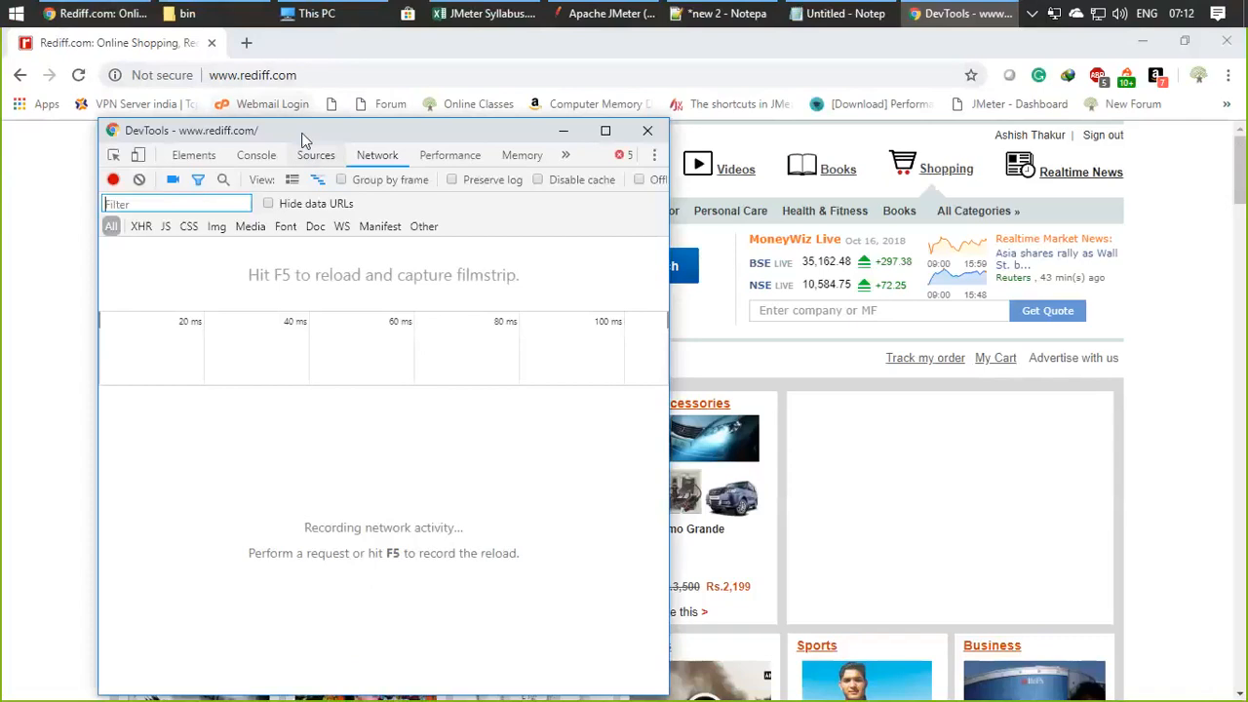
left_click_drag(456, 133, 610, 134)
Step: Switch to Notepad and add the line ""F12" Key" below the heading, leaving a blank line between them
left_click(844, 13)
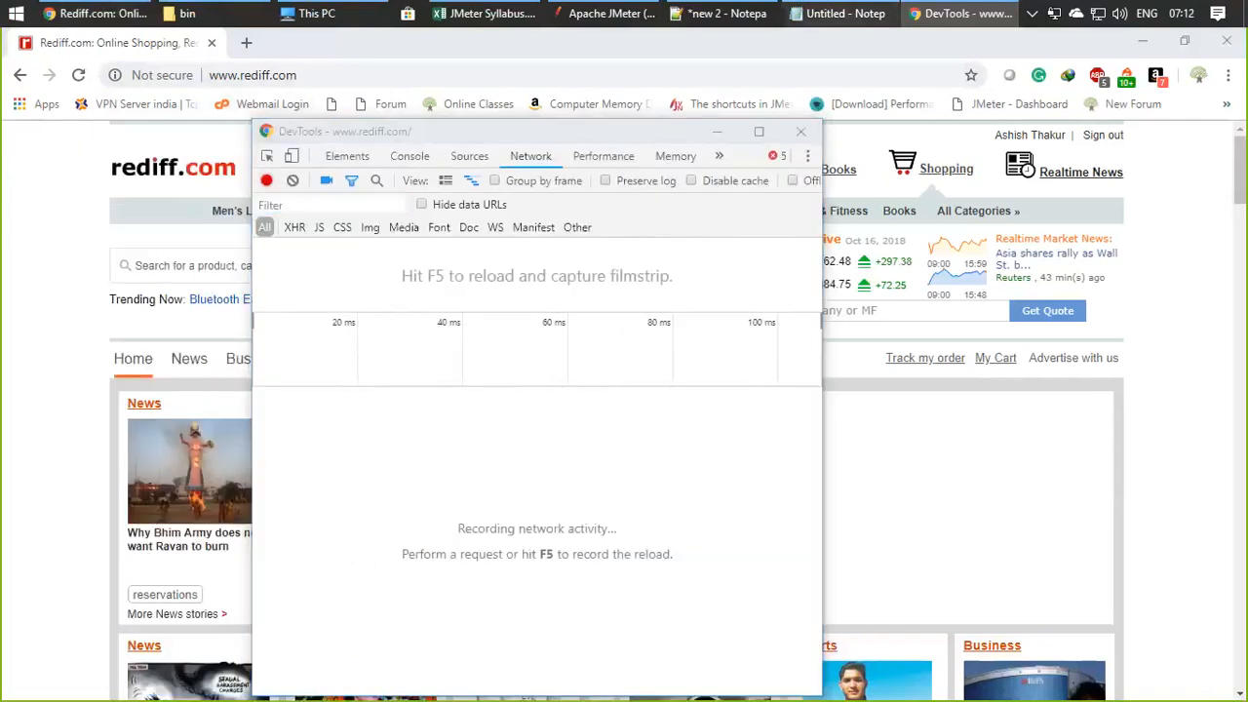
key("Return")
type("\"")
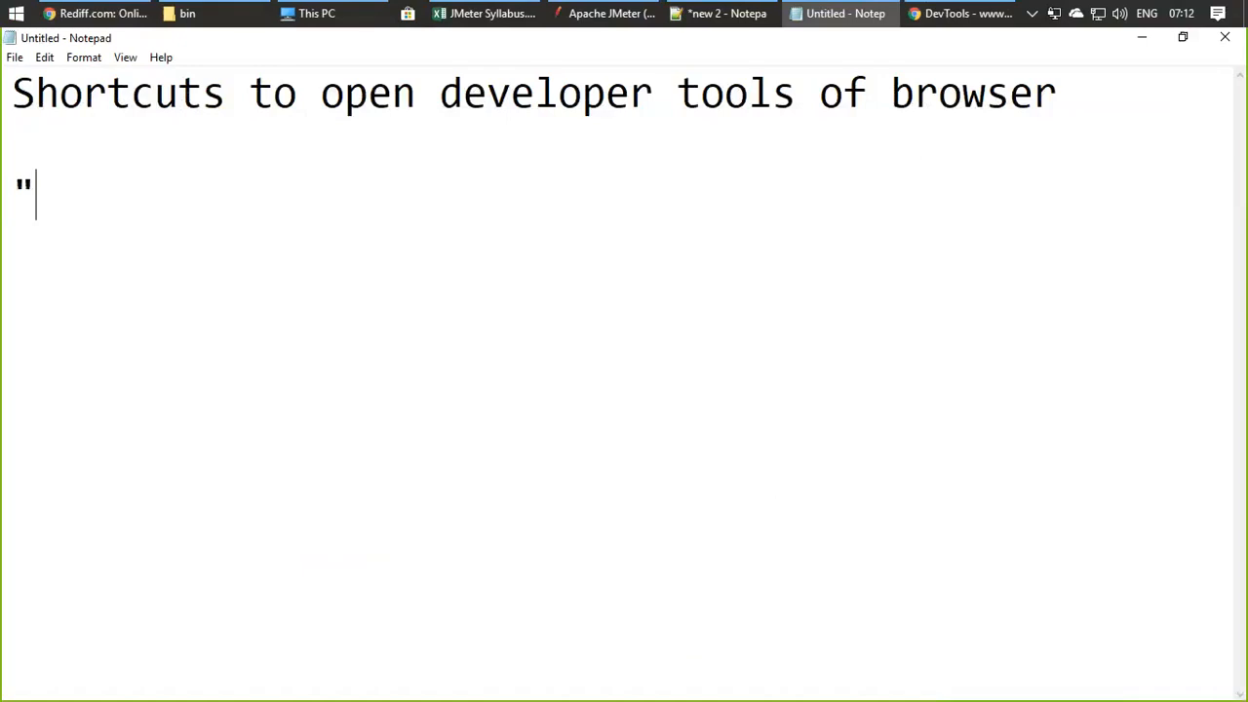
type("F12\" ")
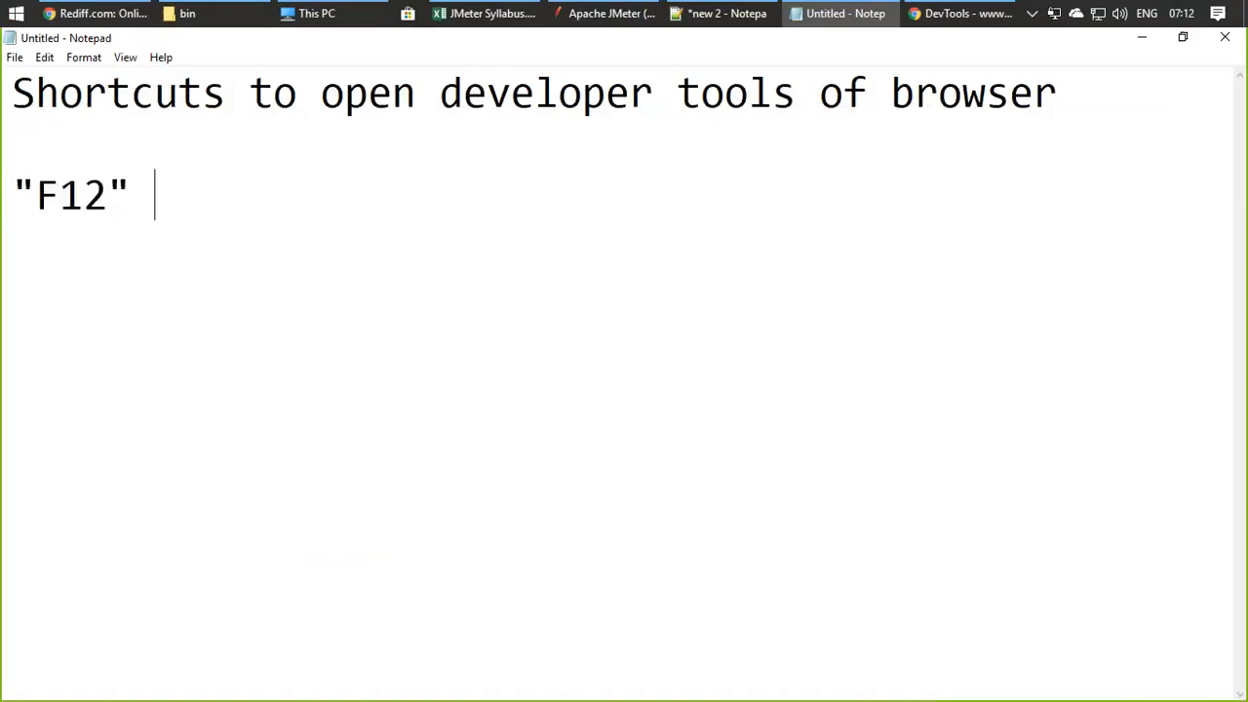
type("Key")
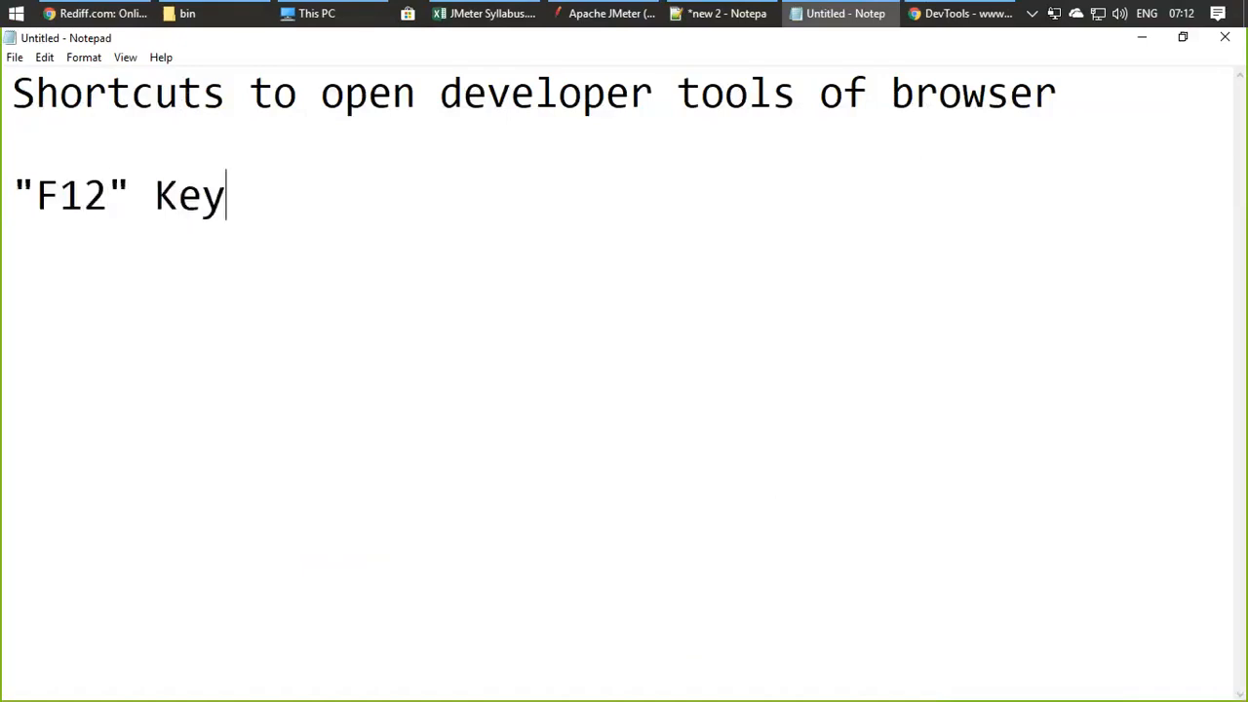
key("Return")
Step: Close the developer tools window, and demonstrate opening and closing it again on the rediff.com page in Chrome
left_click(960, 13)
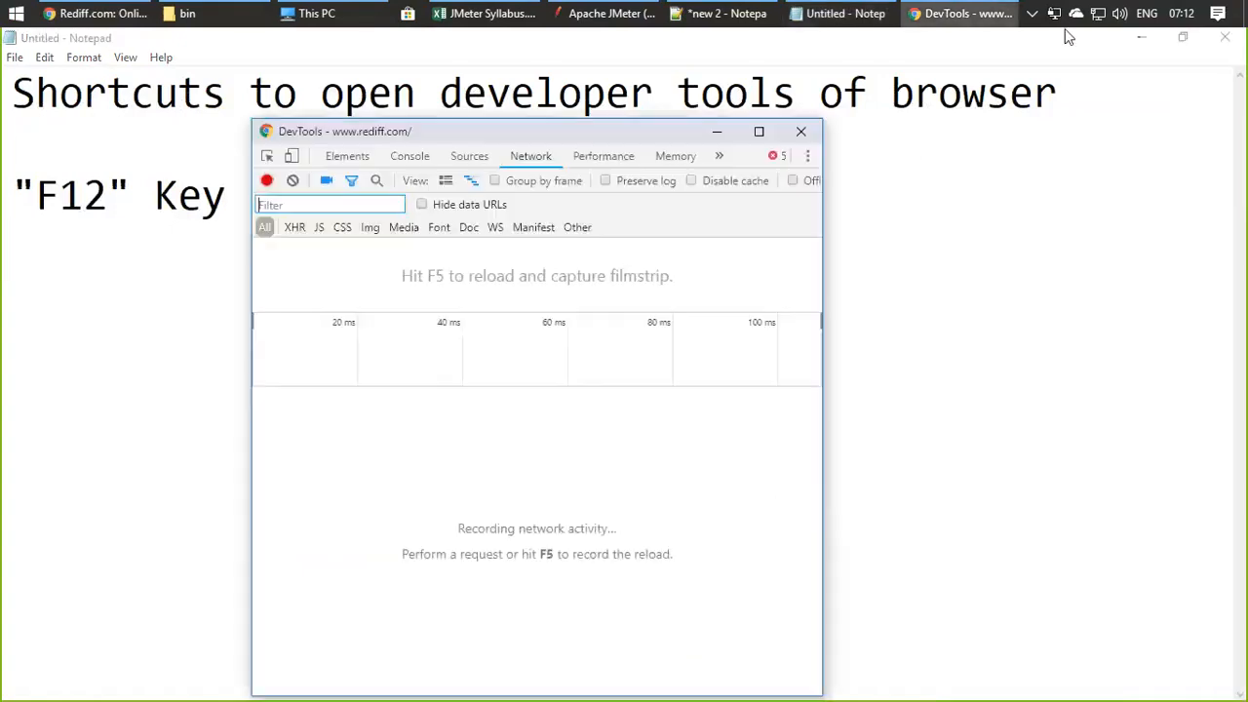
left_click(801, 130)
left_click(102, 13)
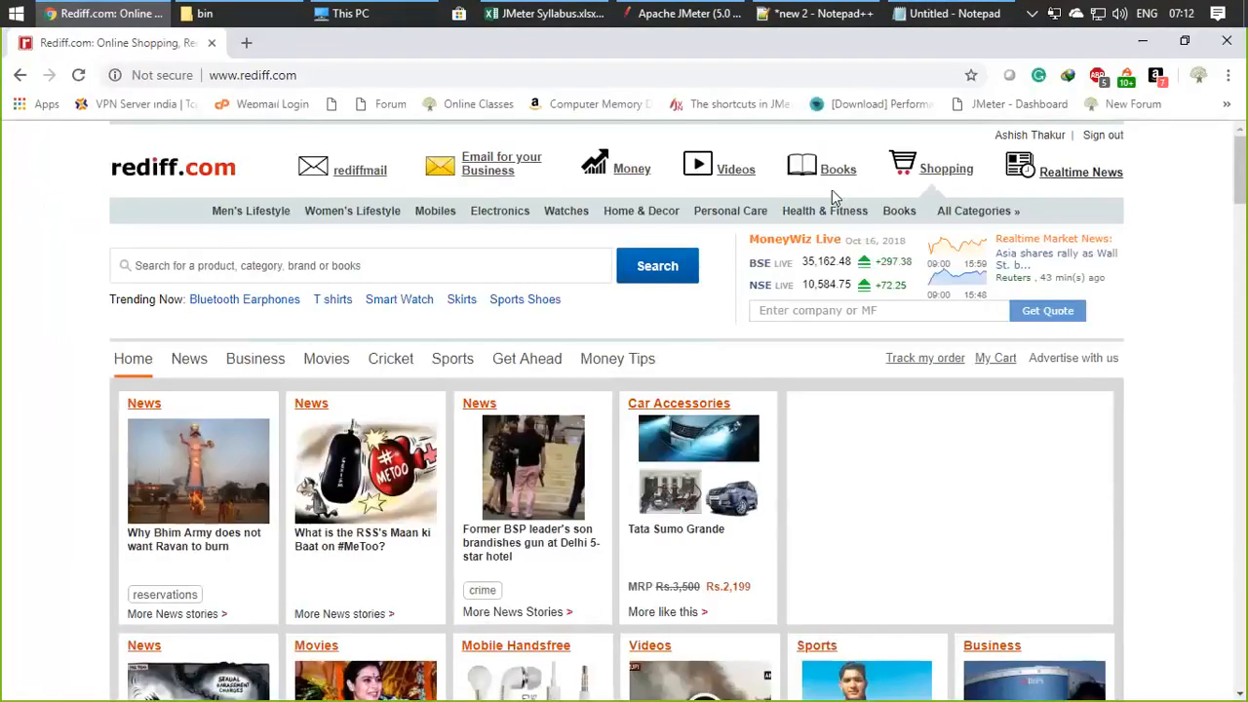
key("ctrl+shift+i")
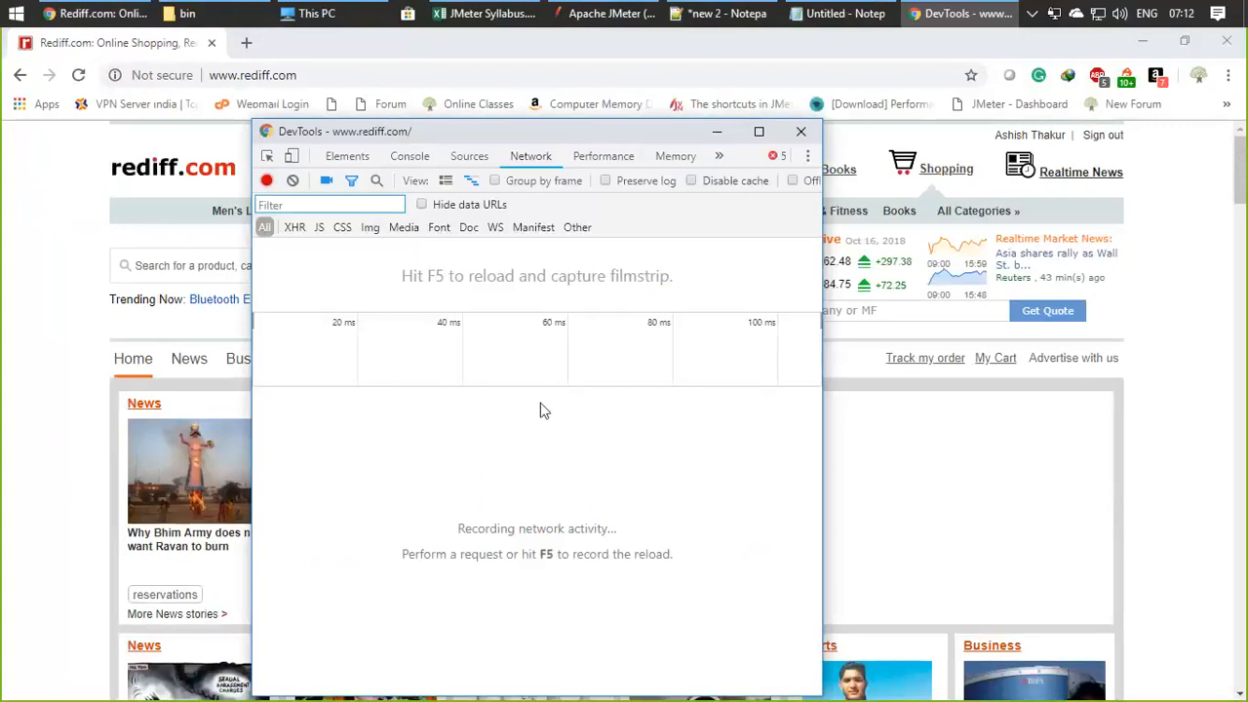
left_click(800, 132)
Step: Switch to Notepad and add the line ""Ctrl" + "Shit" + "I"" below the F12 entry
key("alt+Tab")
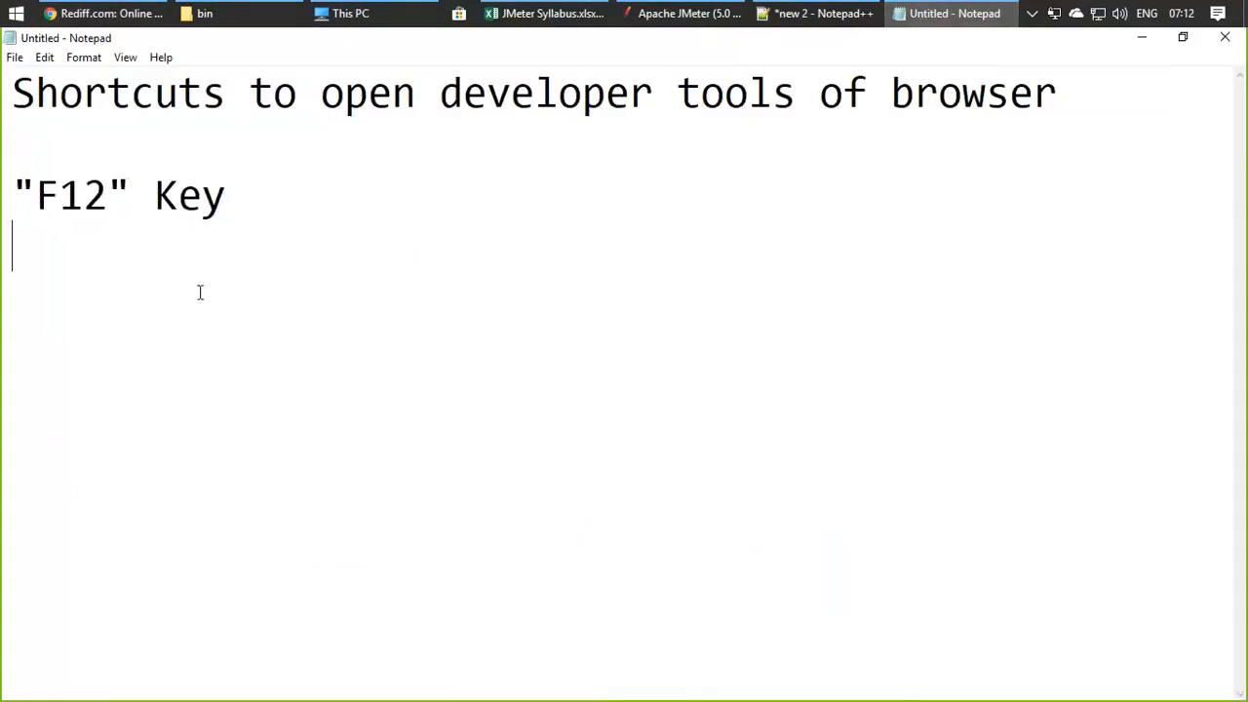
type("\"Ctrl\" +")
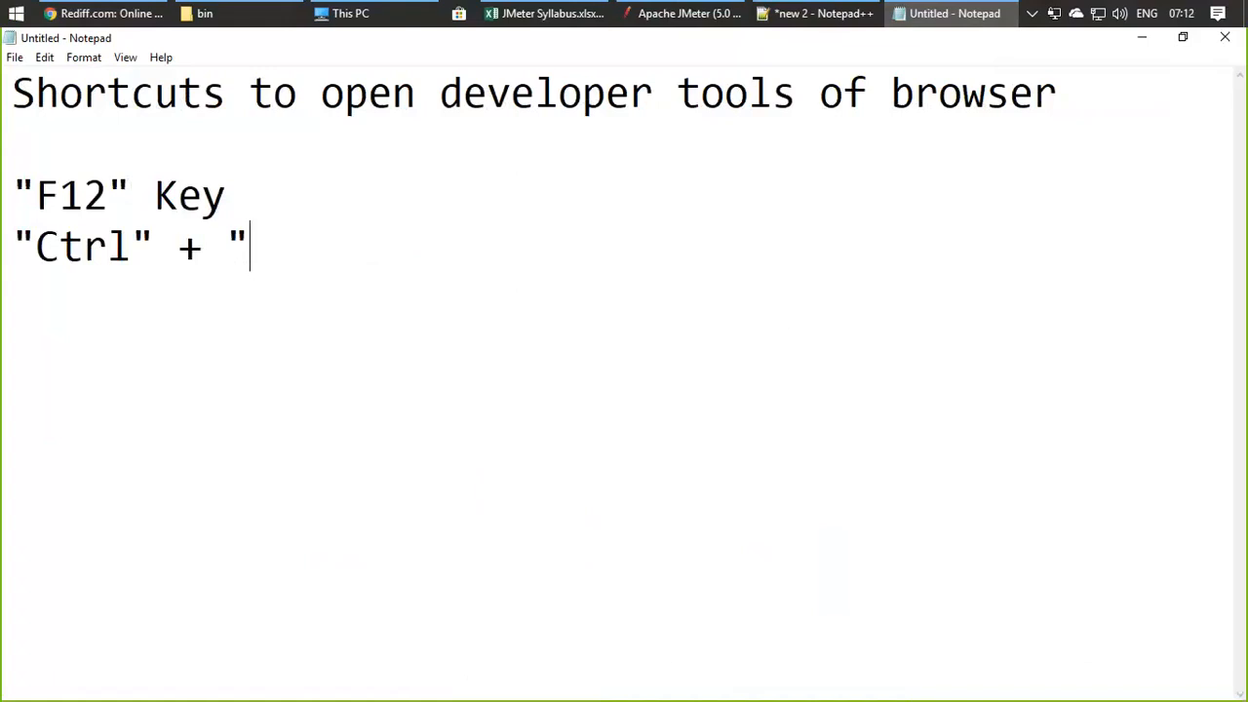
type("Shit\"")
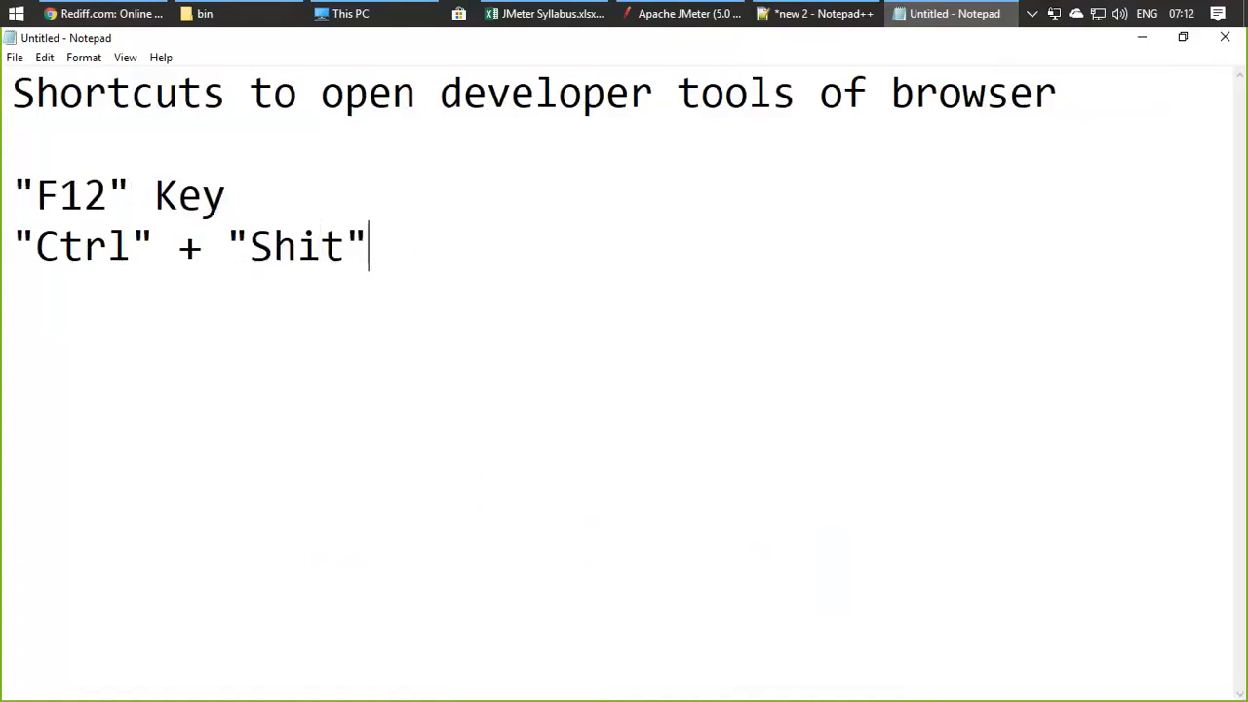
type(" + \"I\"")
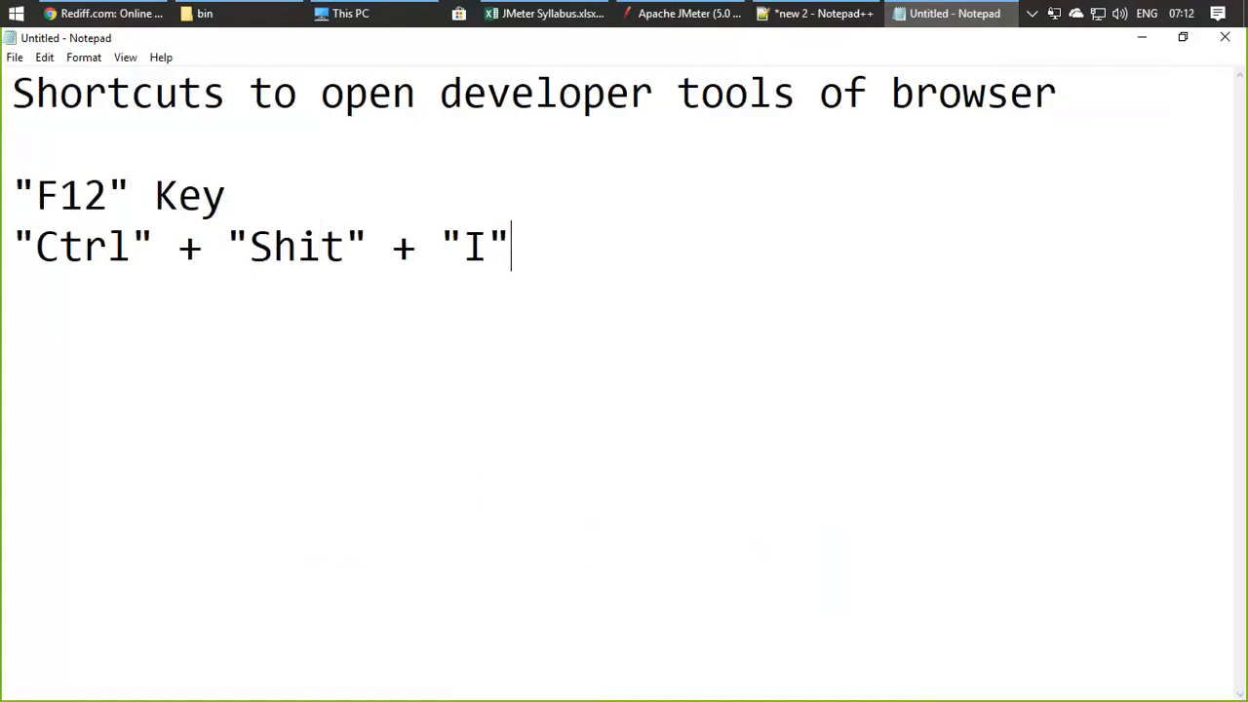
key("Return")
Step: Switch to Chrome, inspect the blank background of the rediff.com page and close the developer tools window
left_click(102, 13)
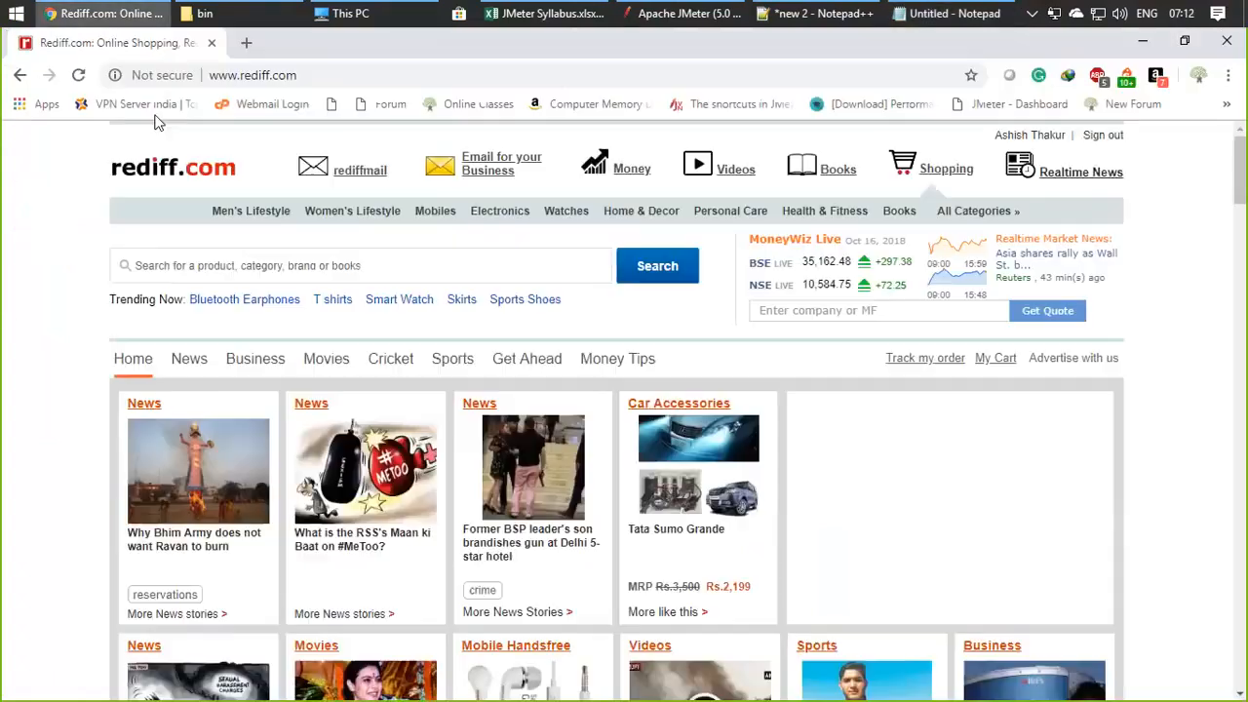
right_click(56, 184)
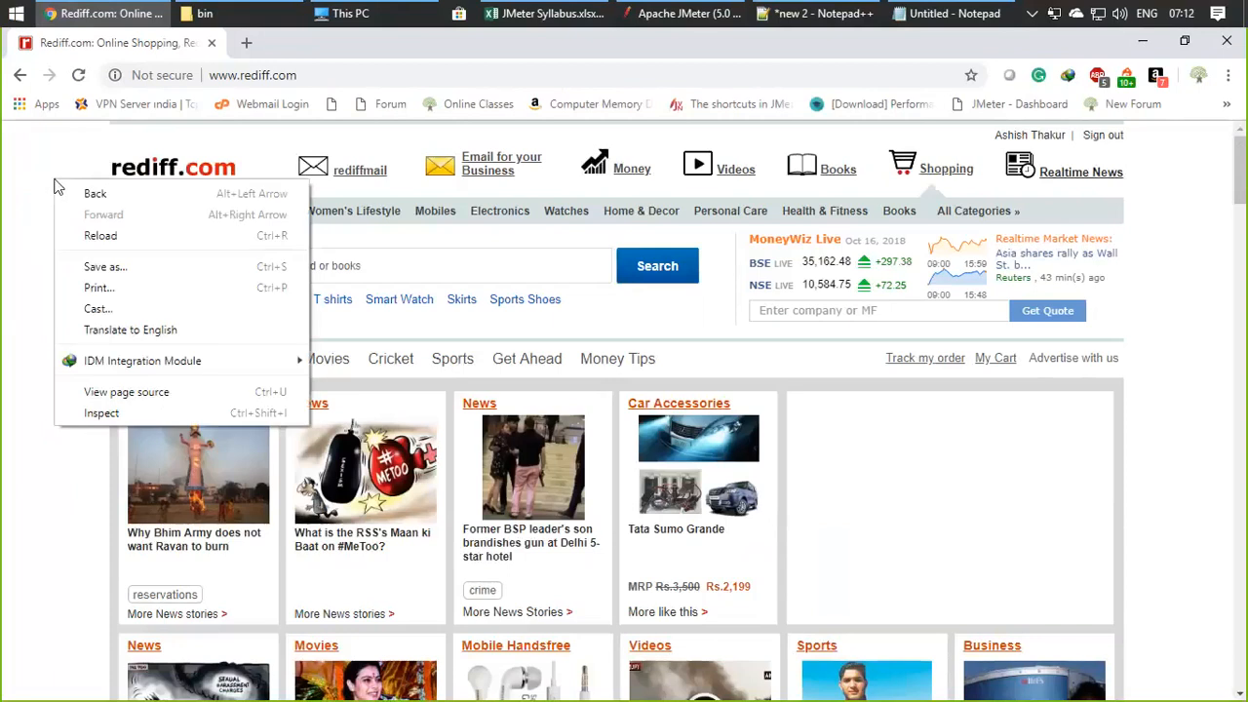
left_click(114, 414)
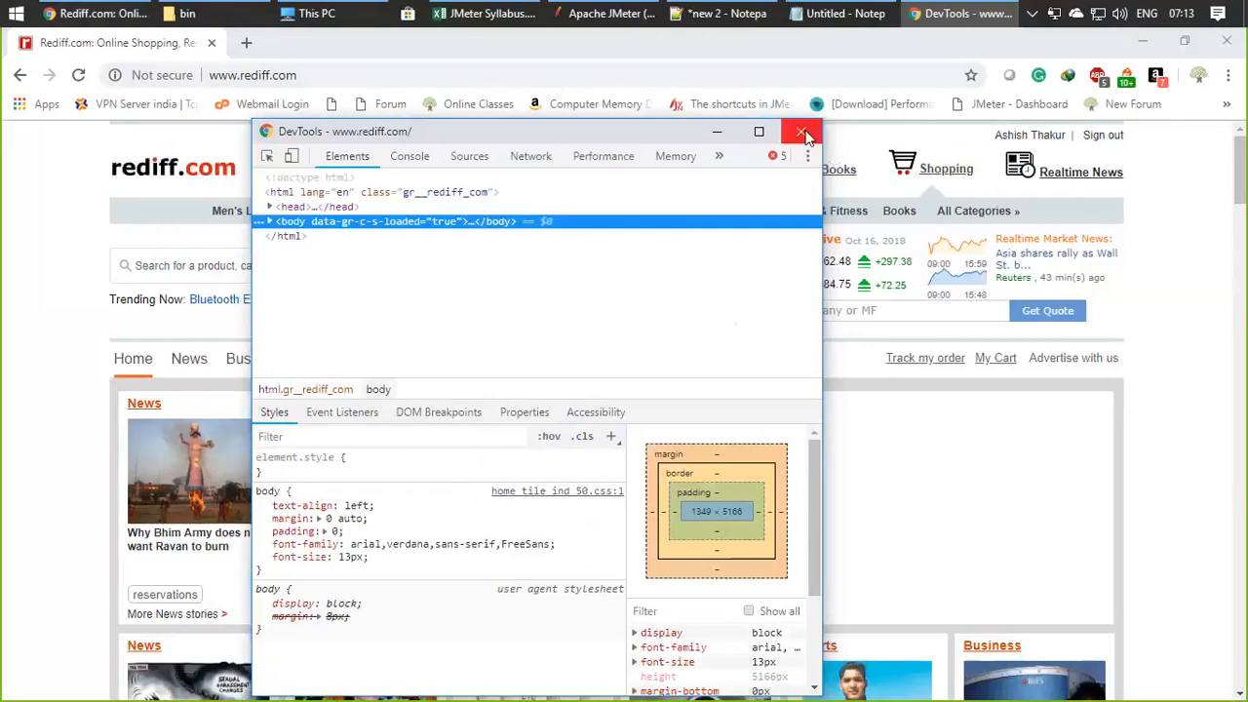
left_click(802, 133)
Step: Launch Developer tools from the browser's own additional tools, maximize their window and close it
left_click(1228, 76)
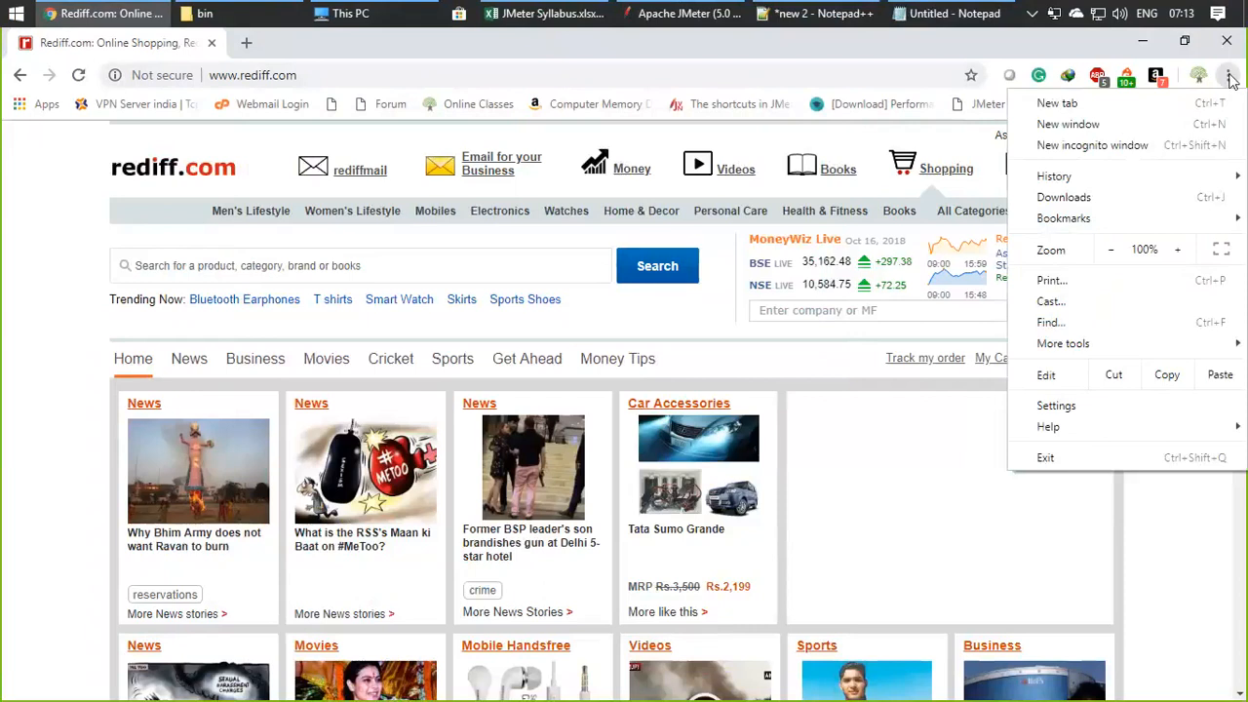
mouse_move(1226, 343)
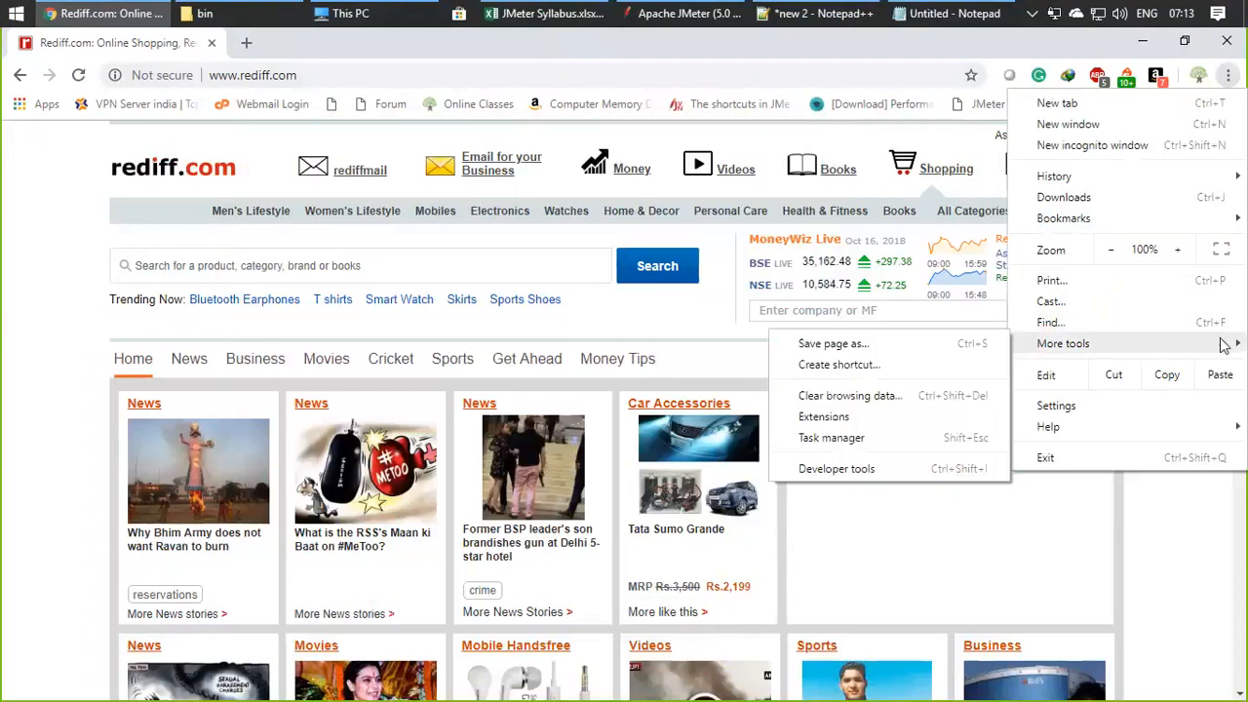
left_click(872, 469)
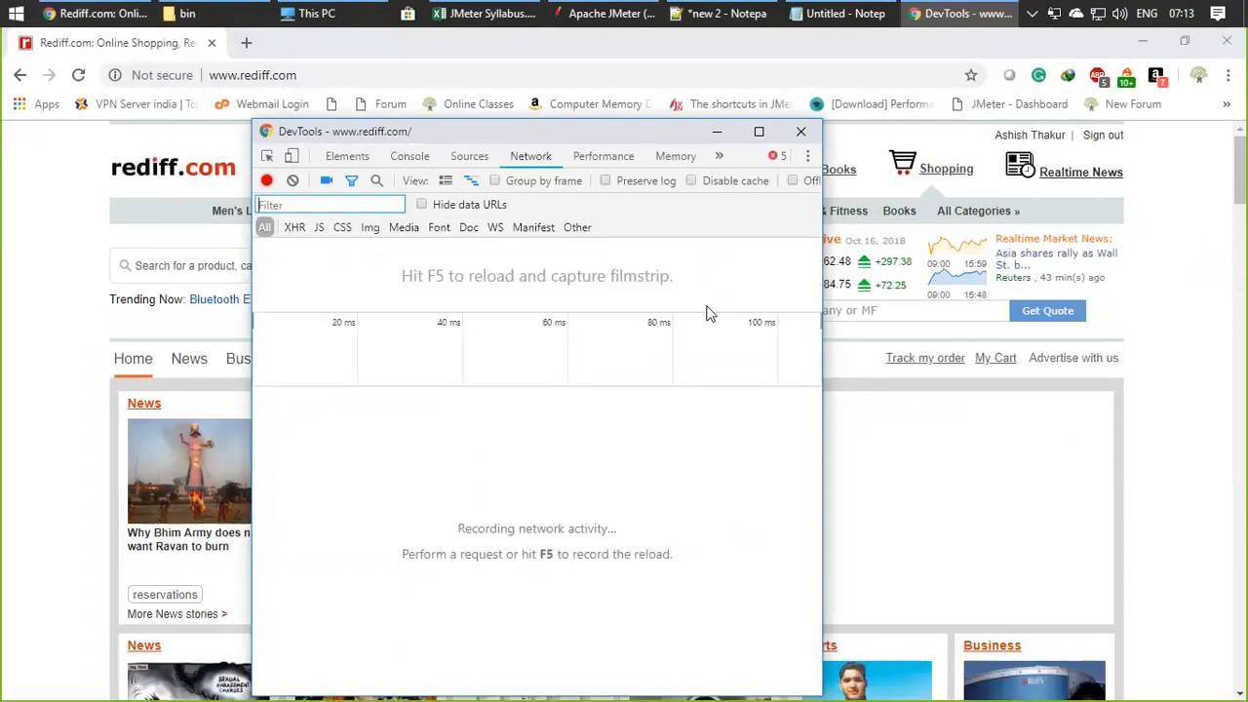
left_click(759, 133)
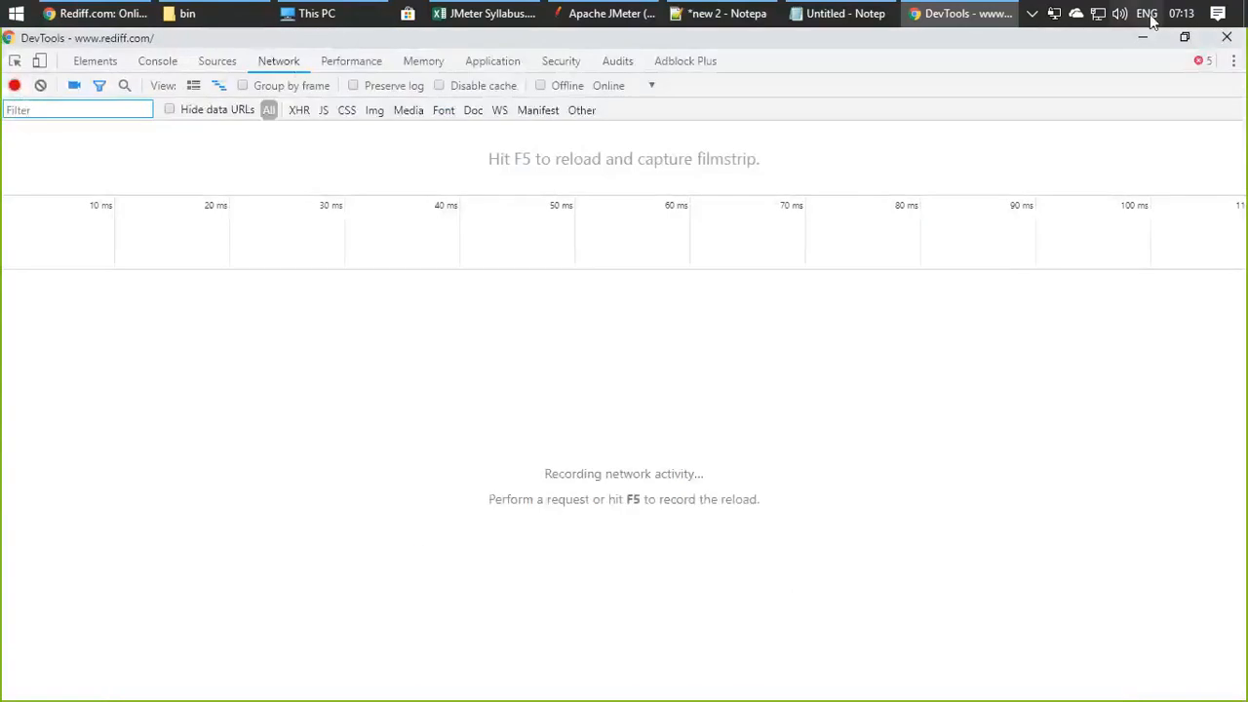
left_click(1227, 37)
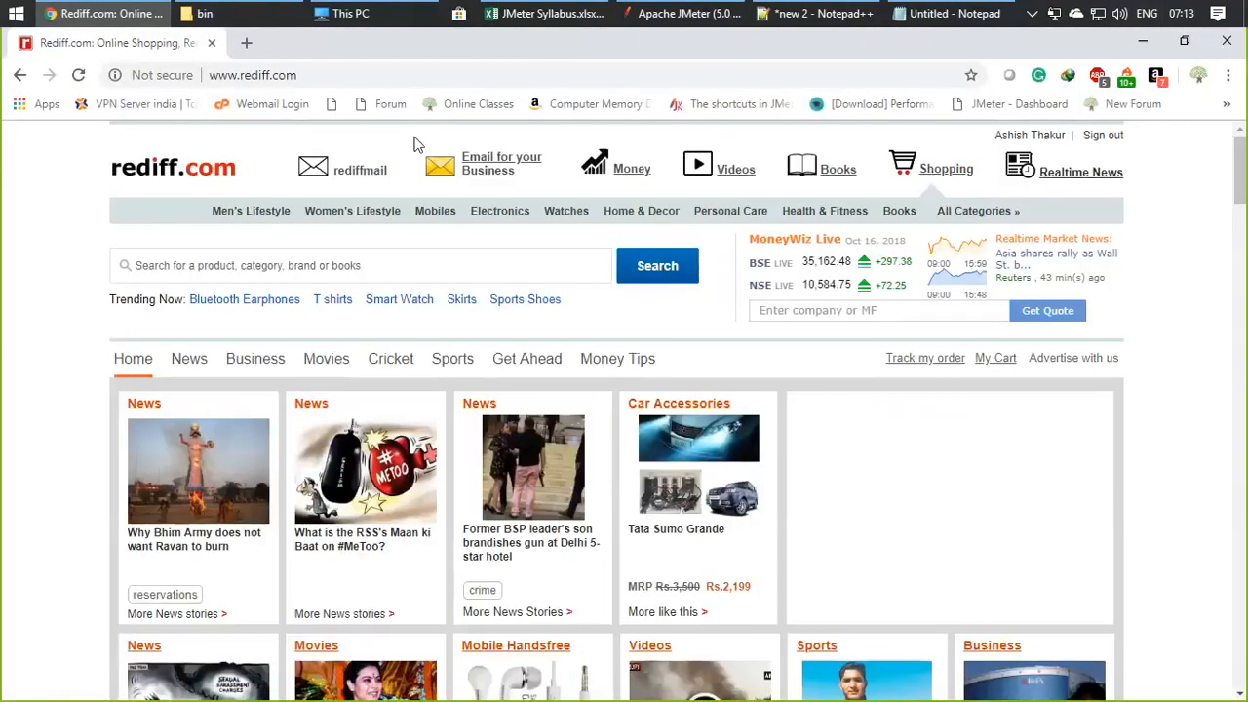
Step: Open the developer tools for the rediff.com page and show the page's HTML elements
key("F12")
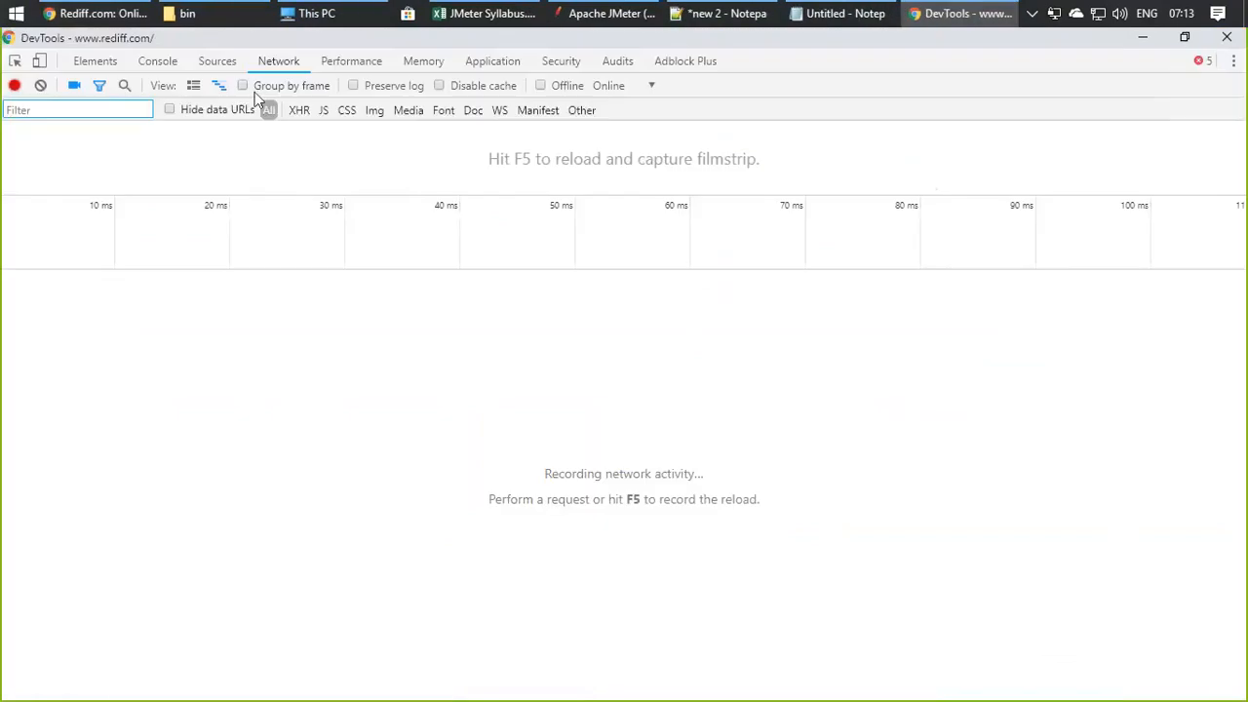
left_click(89, 74)
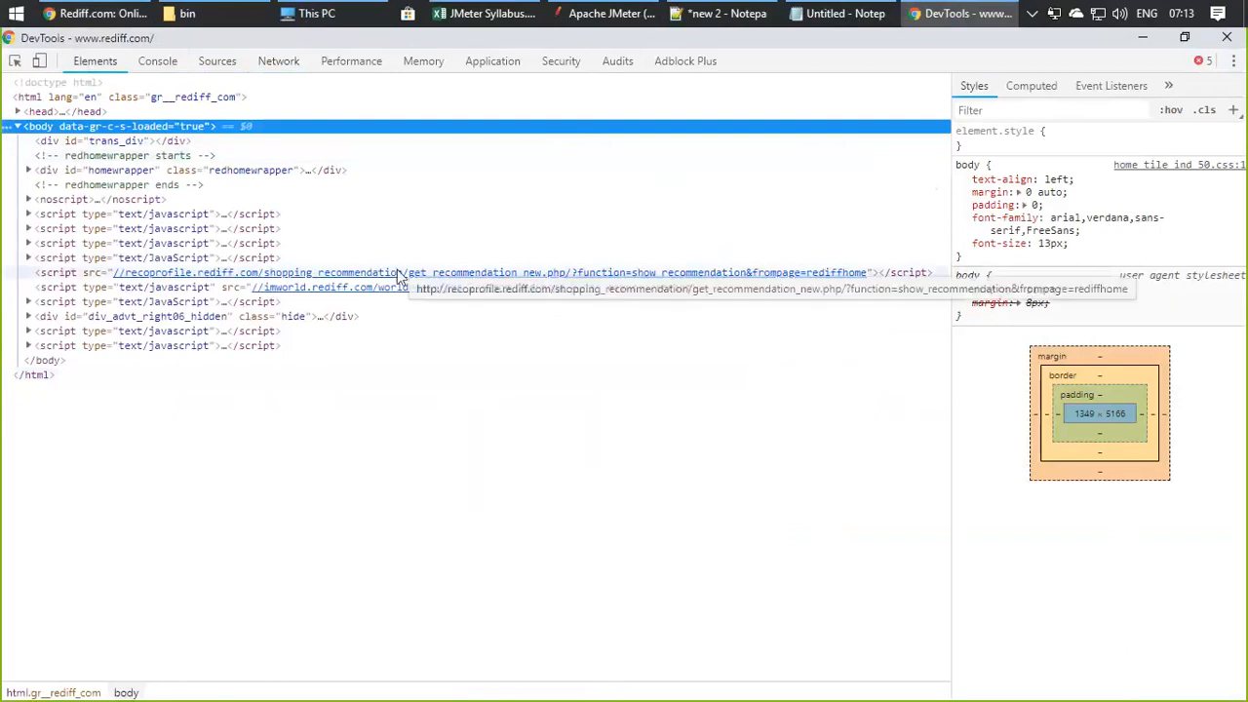
Step: Demonstrate docking the developer tools to the left, bottom and right of the page, ending with them undocked into a separate window
left_click(1235, 61)
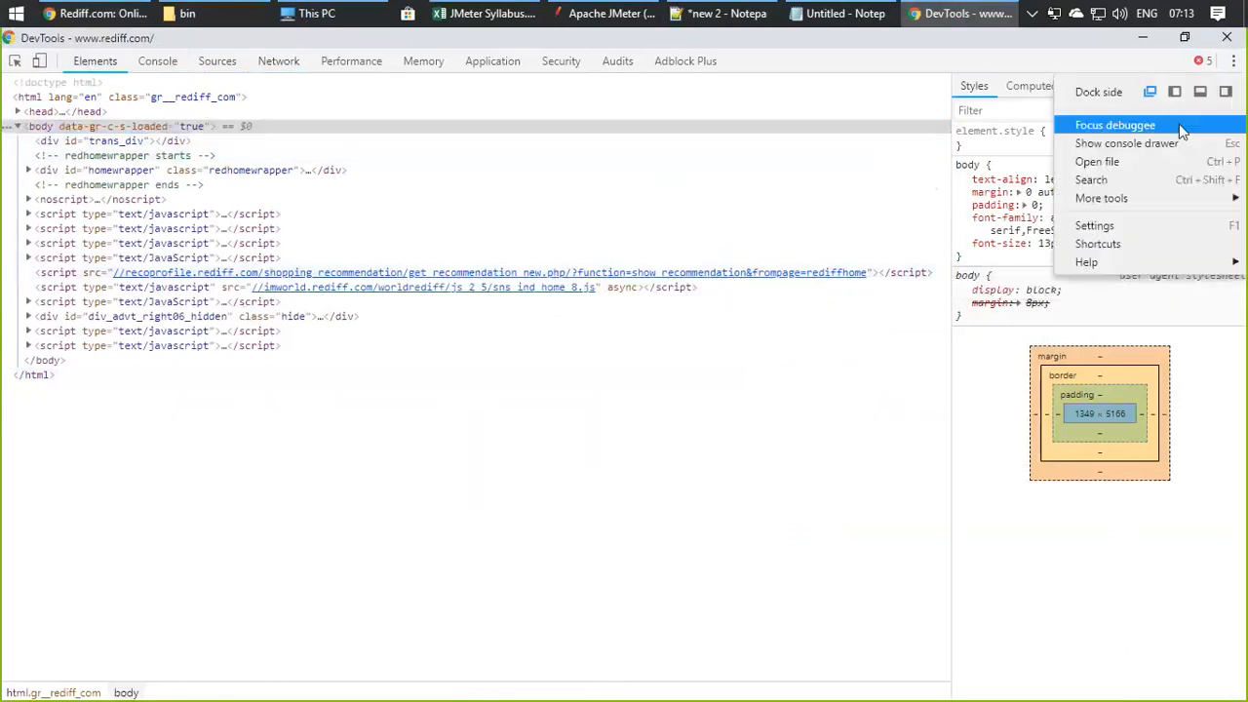
left_click(1175, 92)
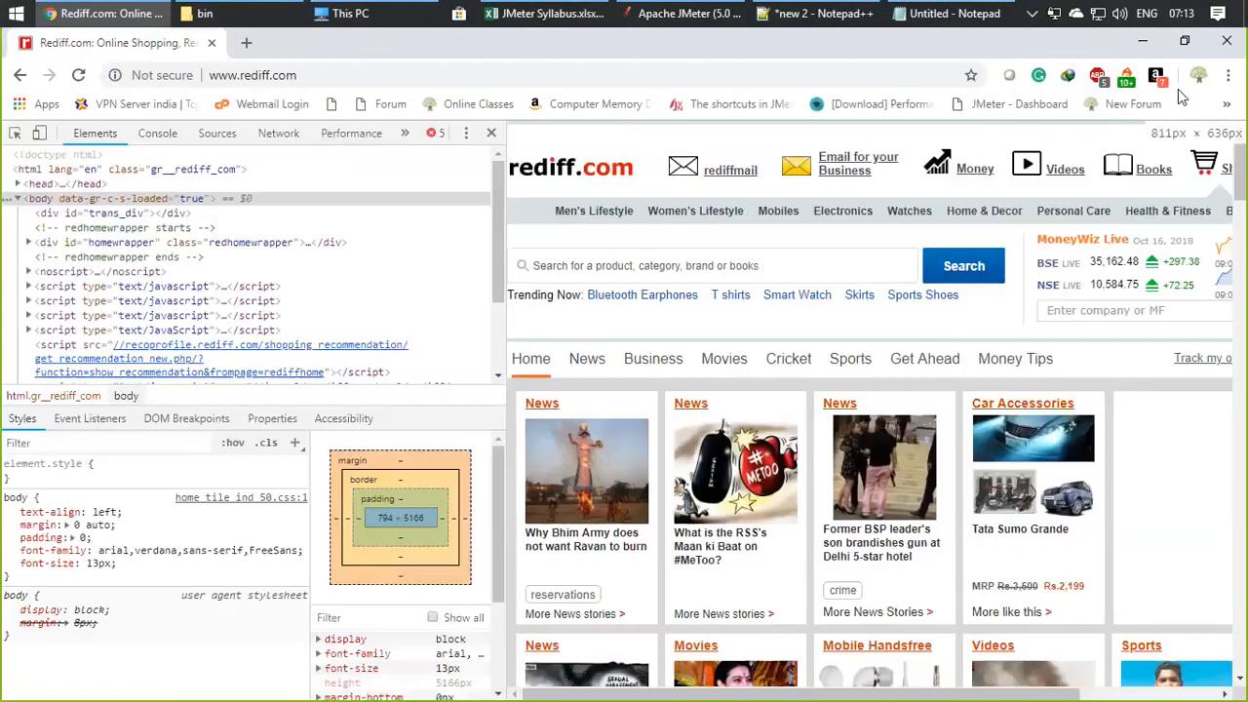
left_click(1229, 75)
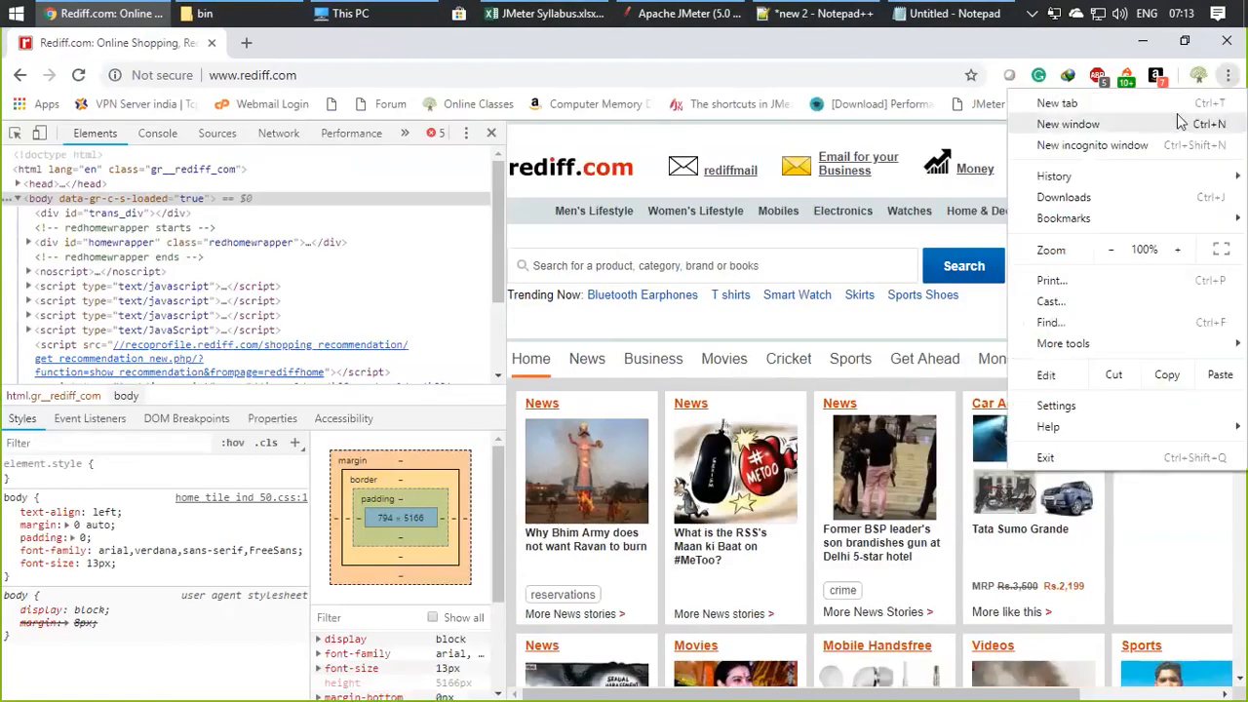
left_click(1228, 75)
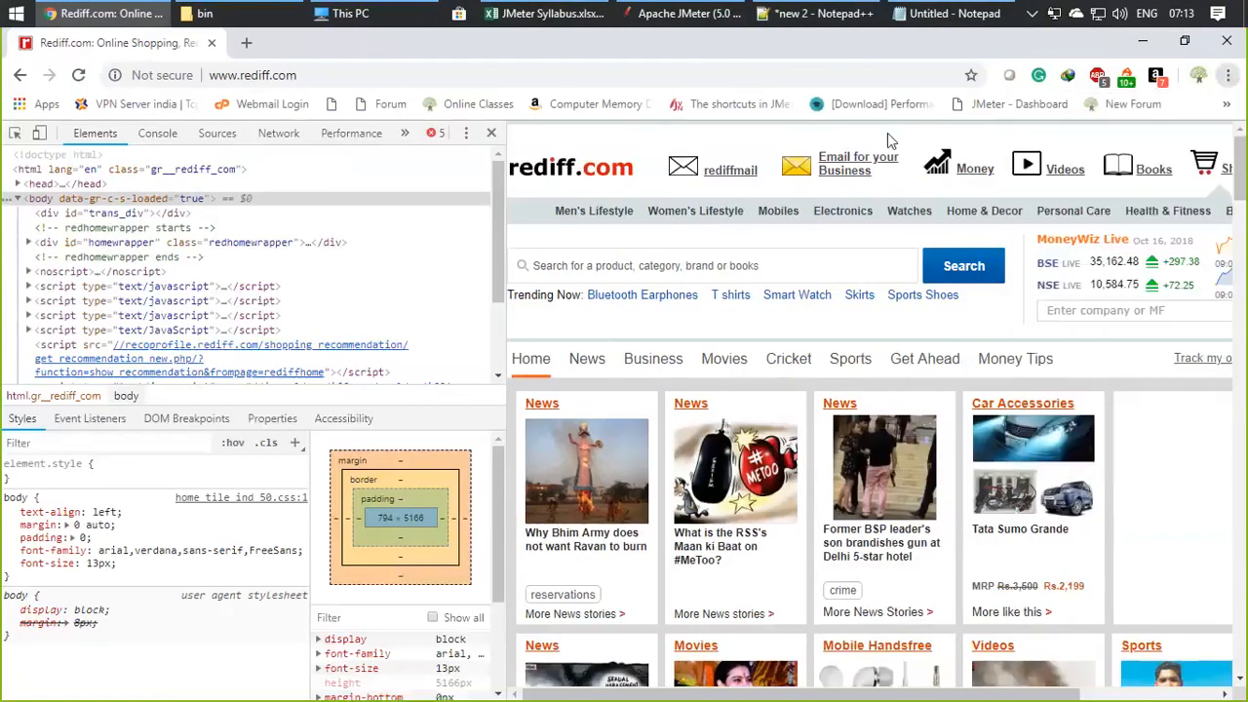
left_click(466, 133)
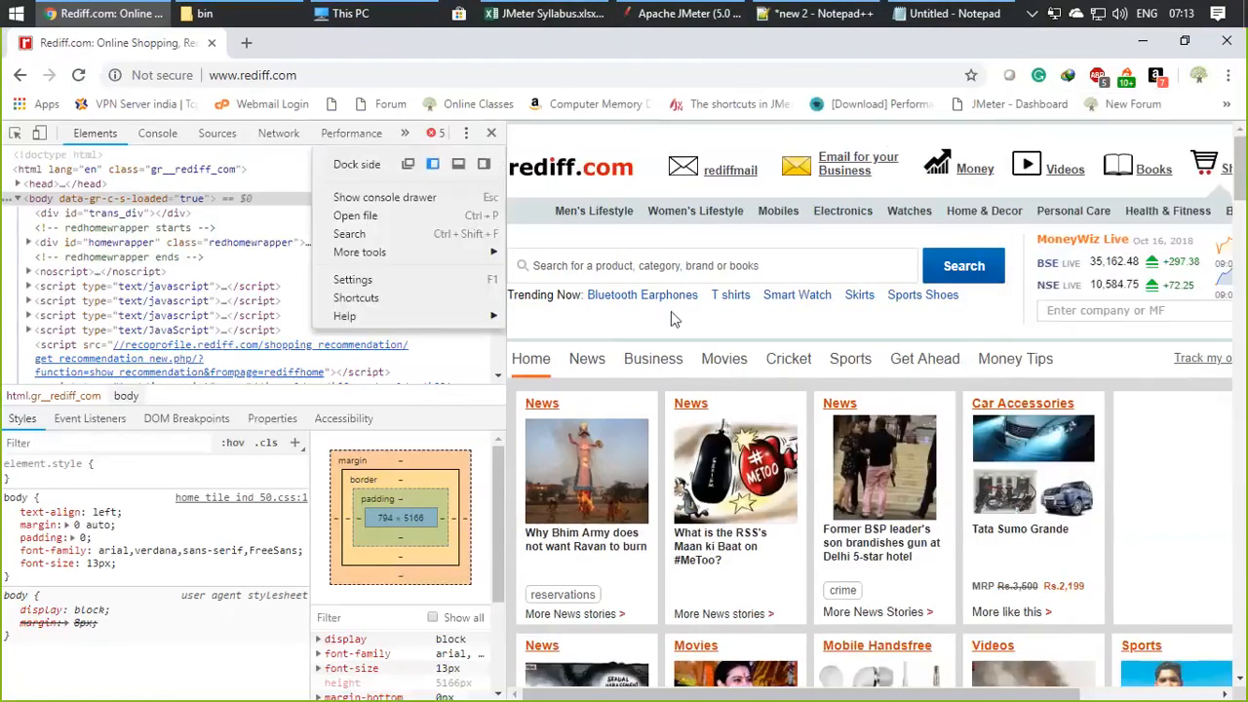
left_click(458, 165)
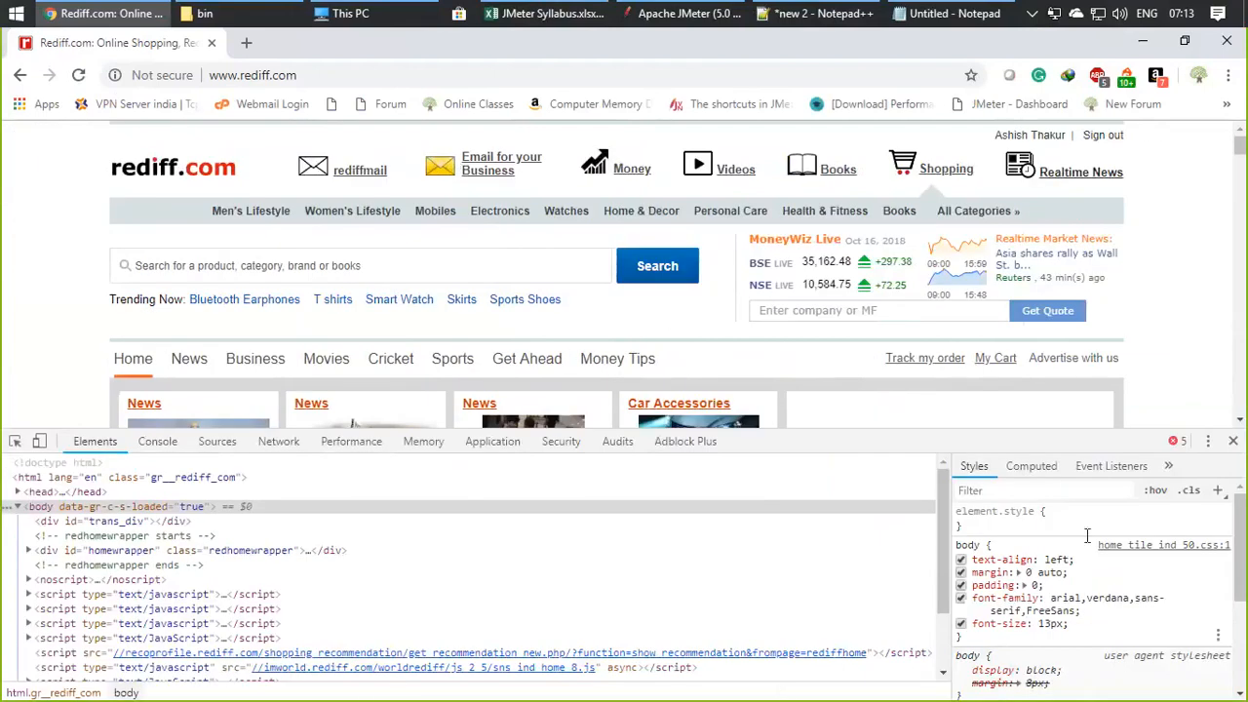
left_click(1209, 442)
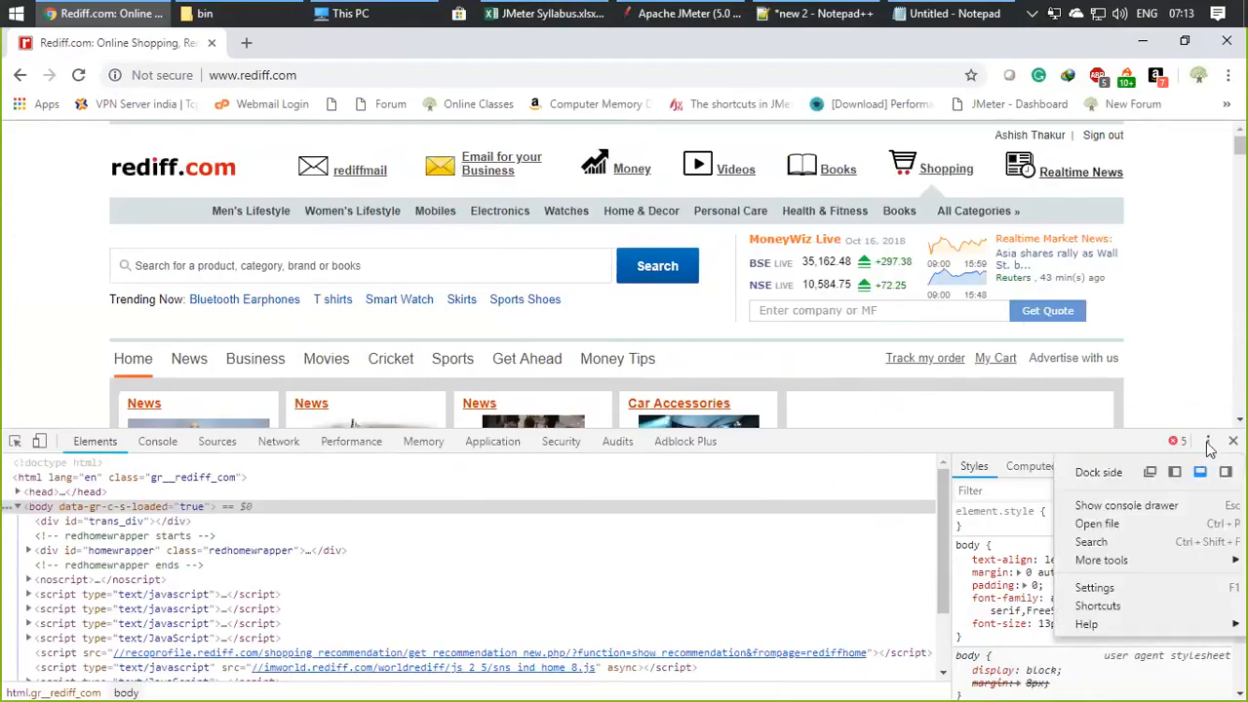
left_click(1226, 474)
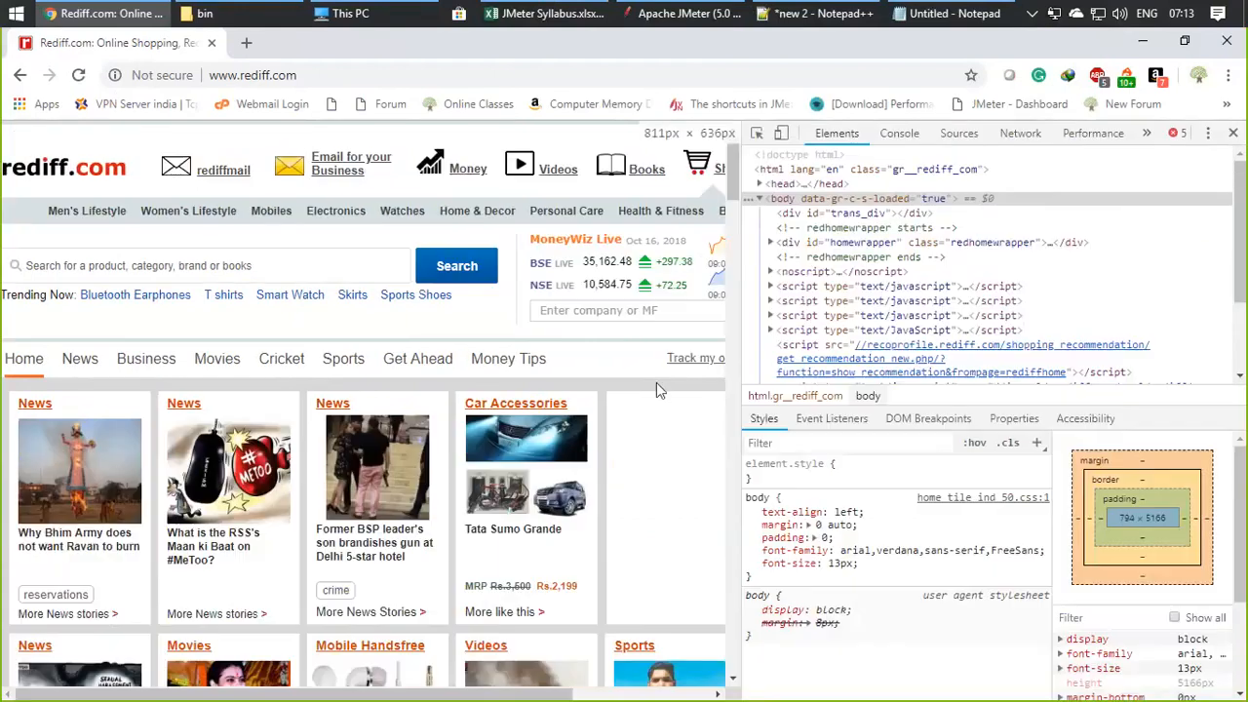
left_click(1208, 133)
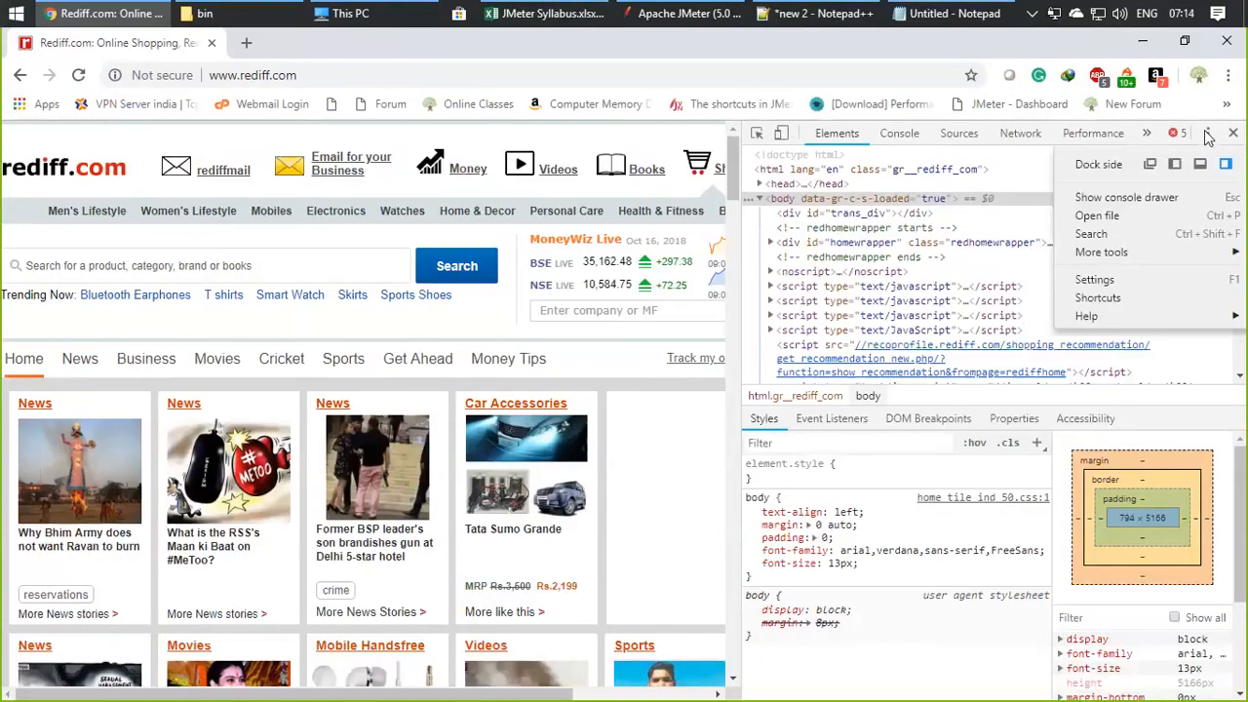
left_click(1151, 165)
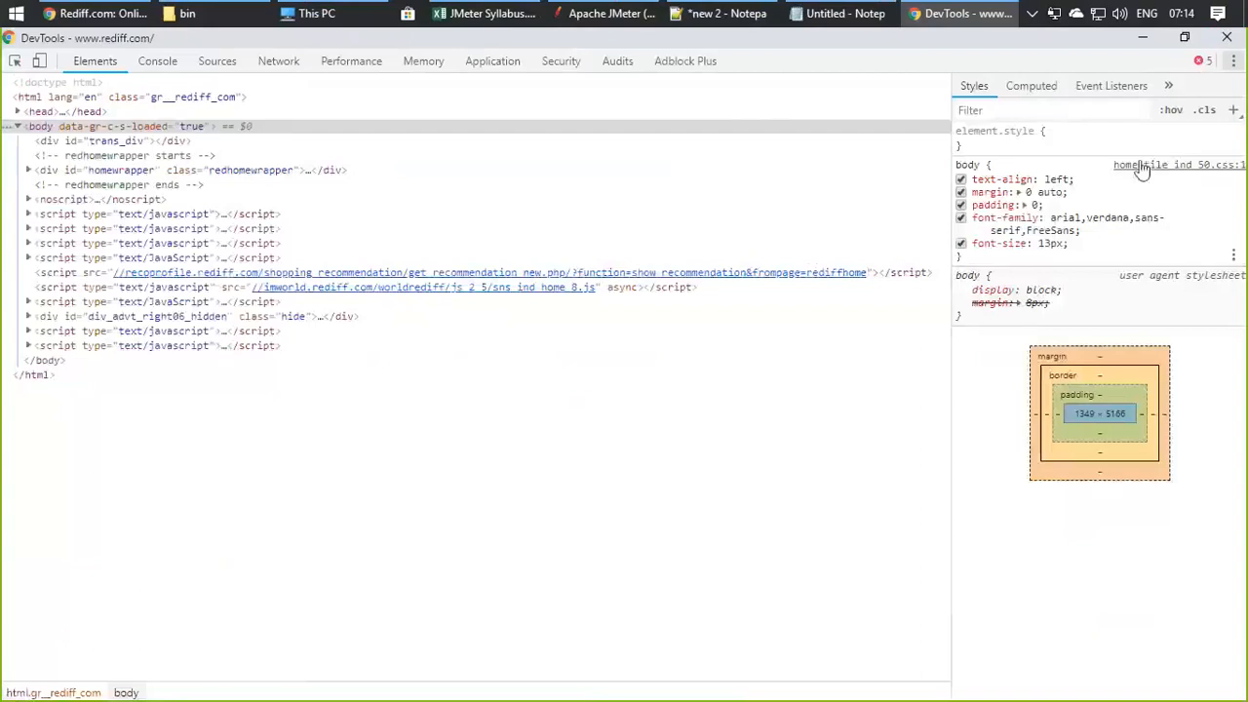
Step: View the console messages, and switch to the network activity and clear its request log
left_click(148, 71)
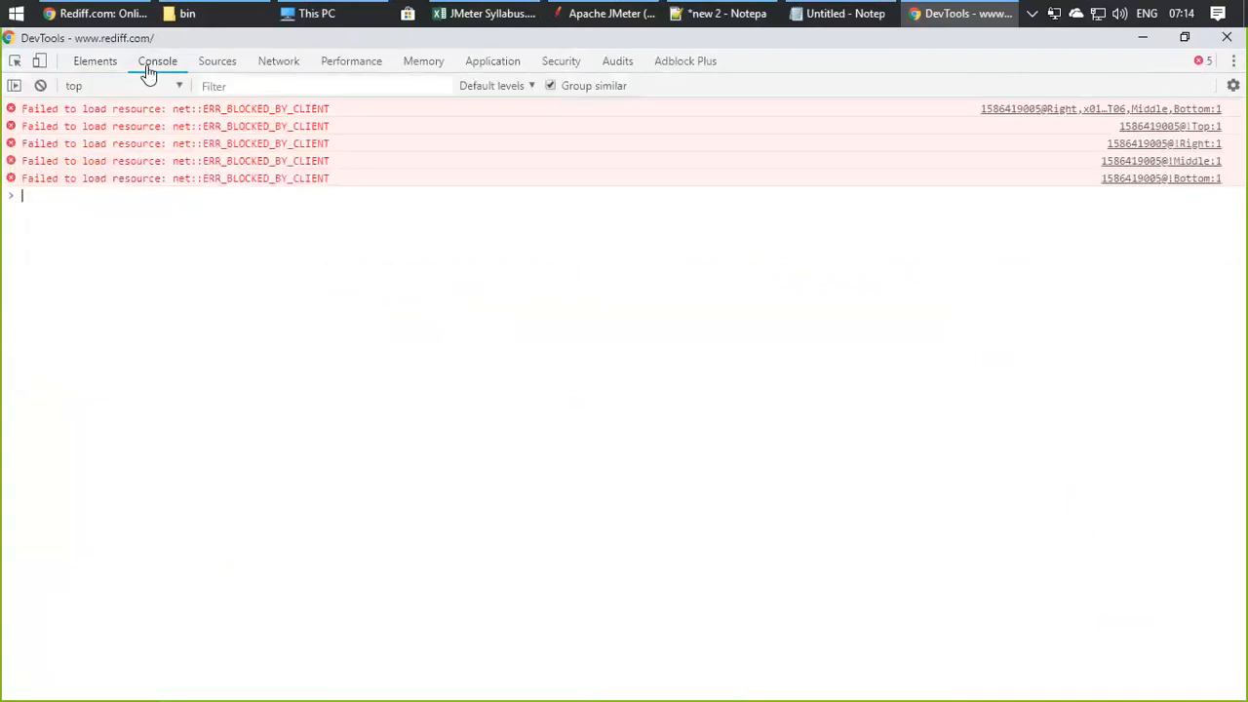
left_click(274, 66)
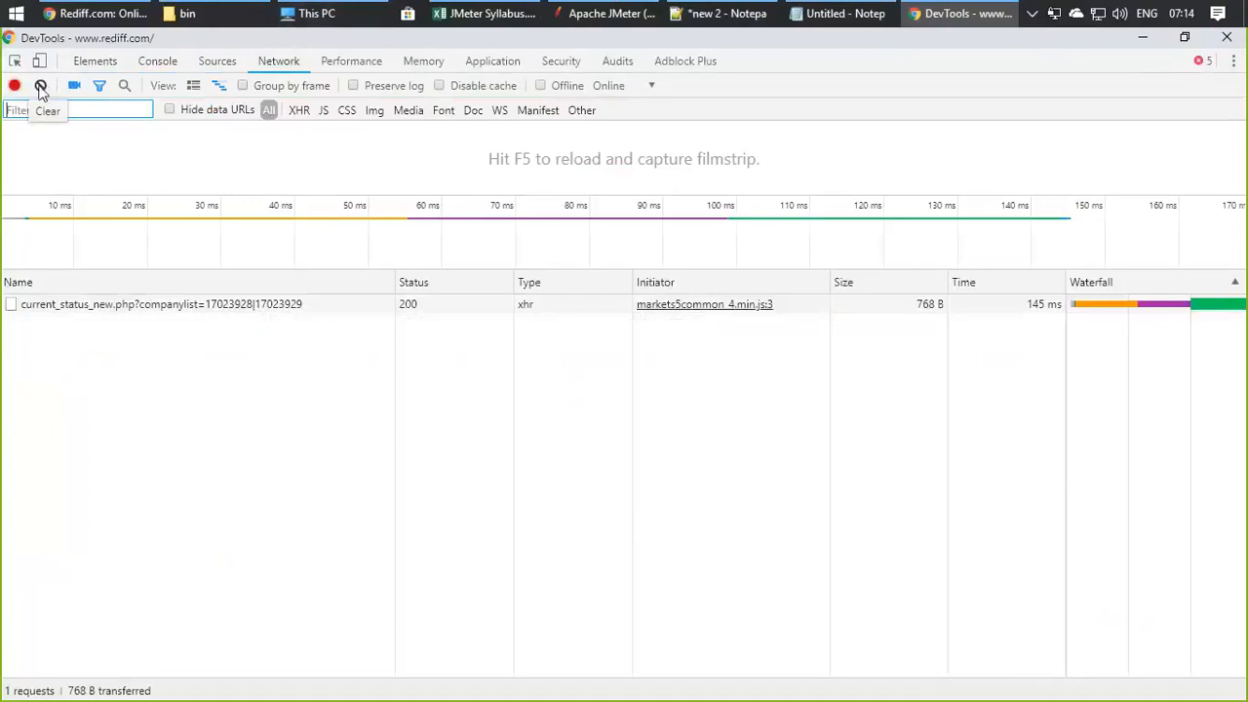
left_click(41, 88)
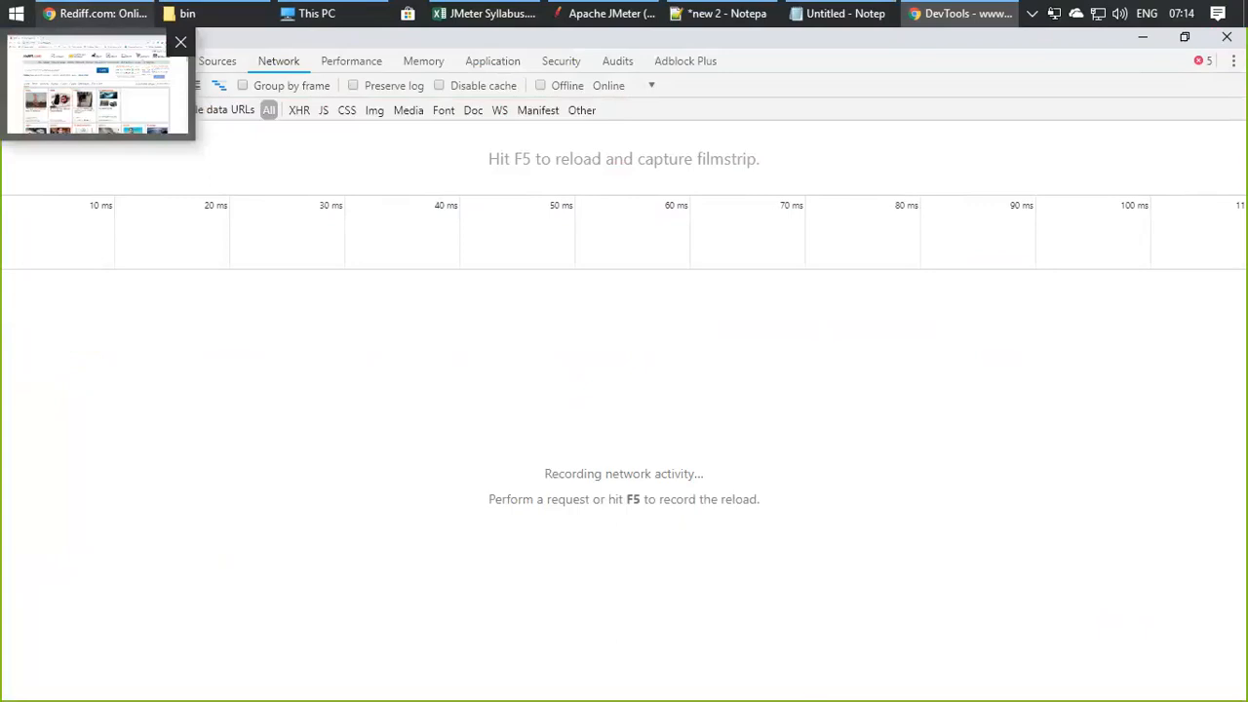
Step: Return to the rediff.com page and open the Tata Sumo Grande product under Car Accessories
left_click(95, 13)
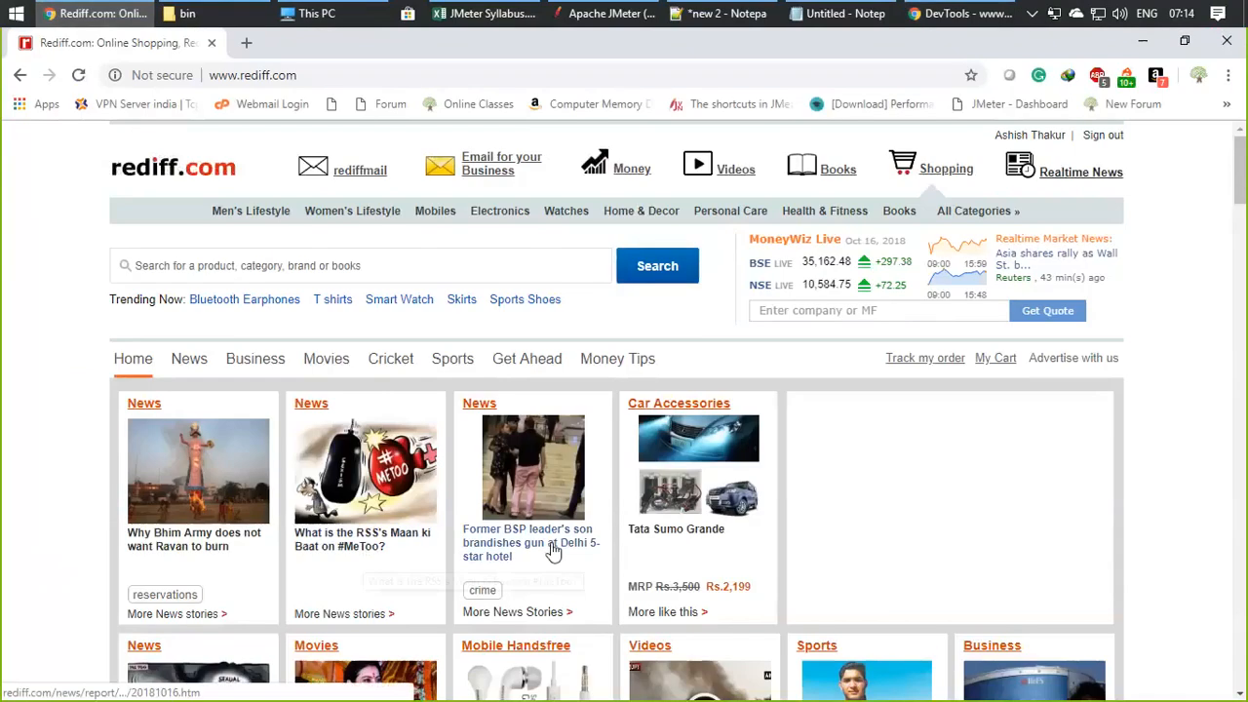
scroll(553, 552, "down", 3)
scroll(719, 555, "up", 1)
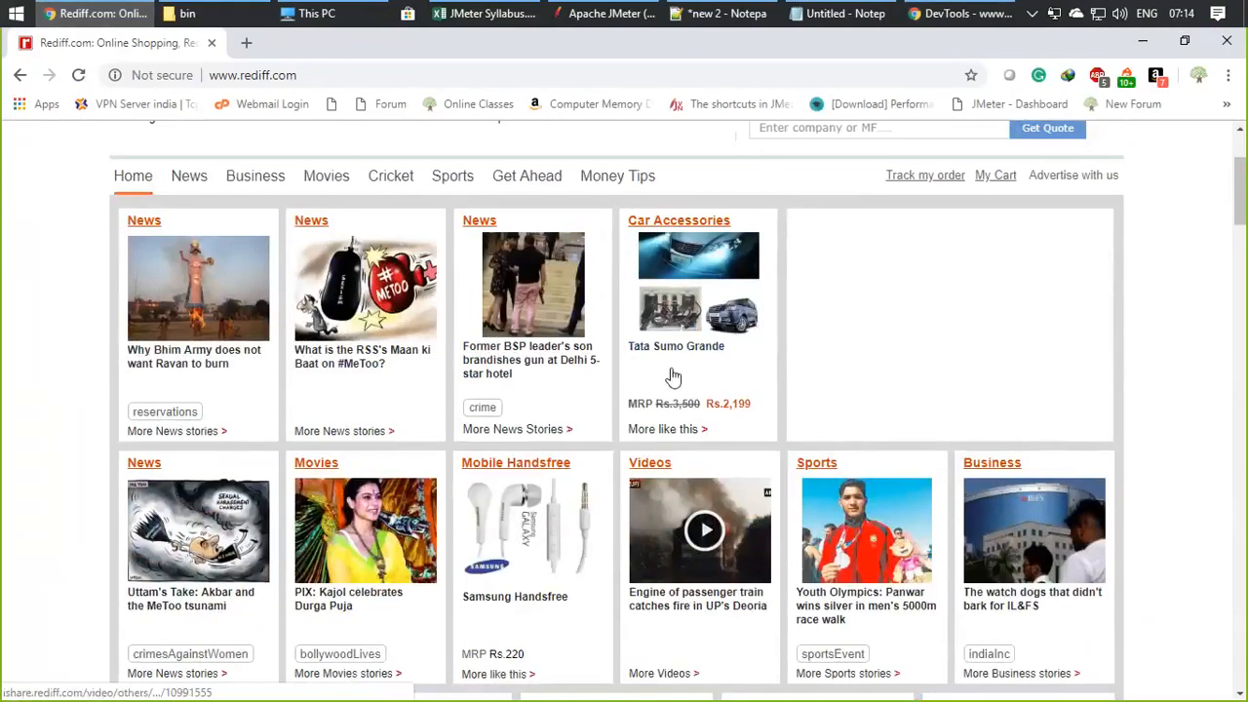
left_click(671, 354)
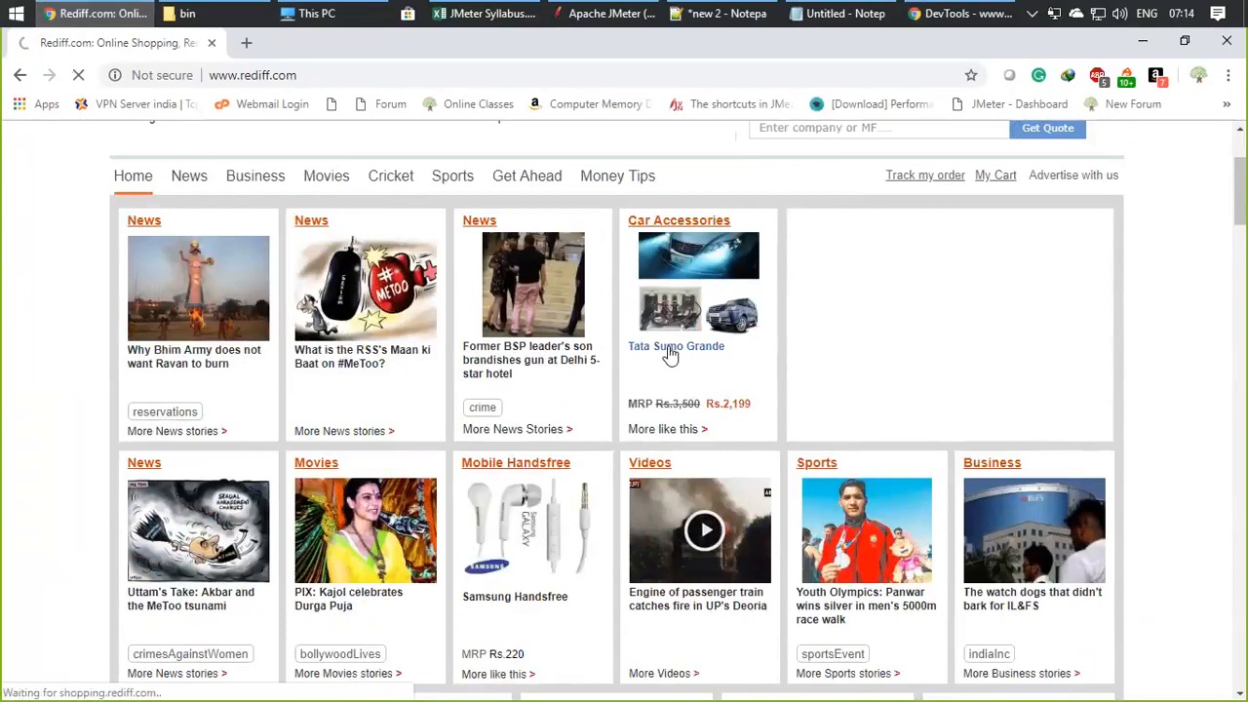
Step: Examine the network requests recorded for the Tata Sumo Grande product page from first to last, checking against the loaded page
left_click(961, 14)
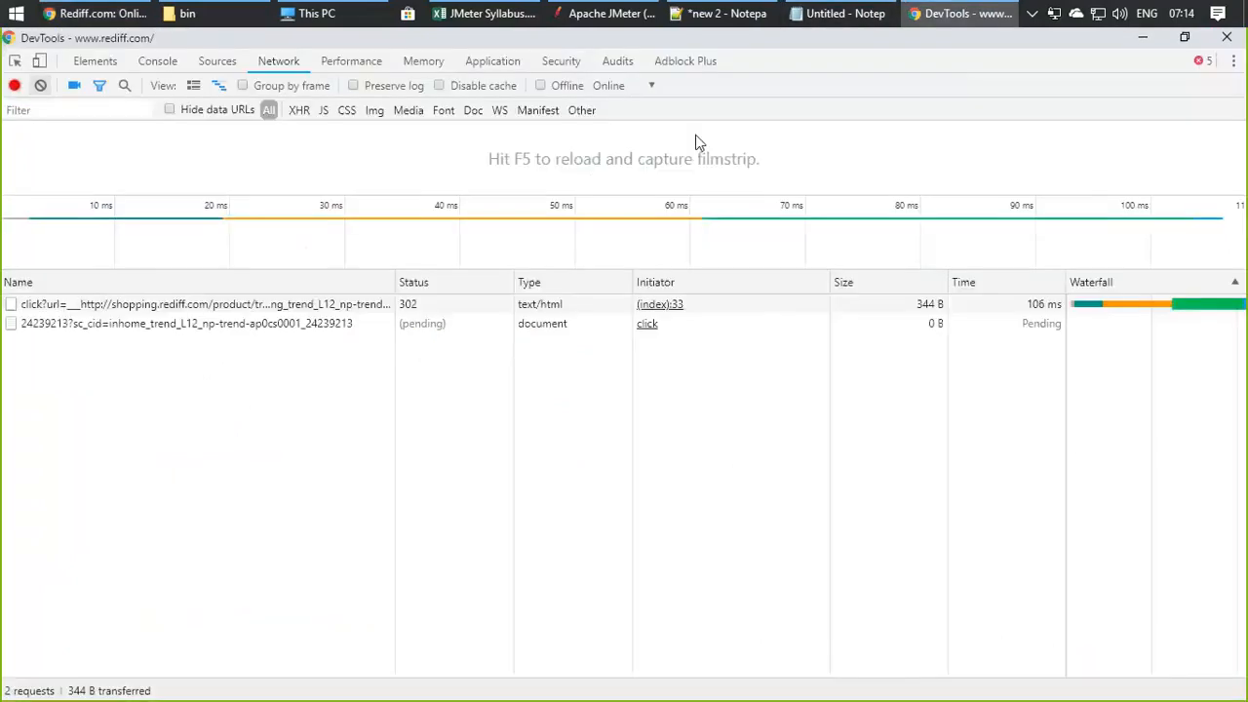
left_click(137, 304)
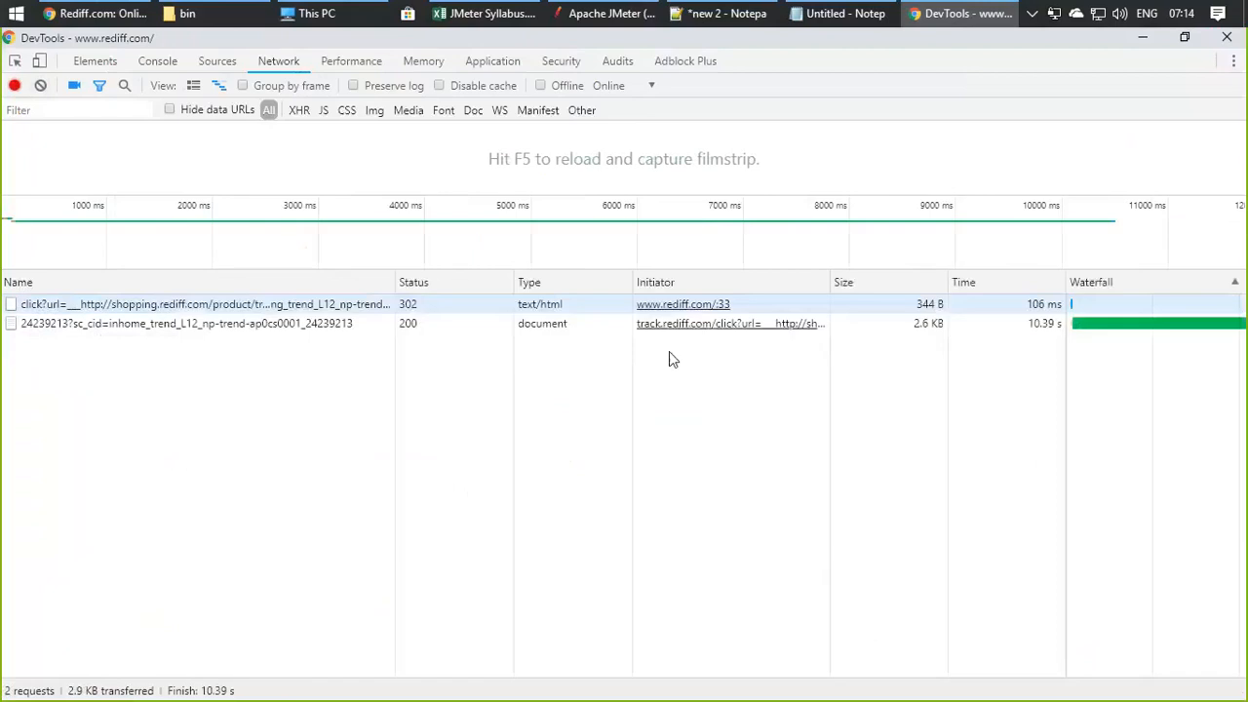
left_click(95, 14)
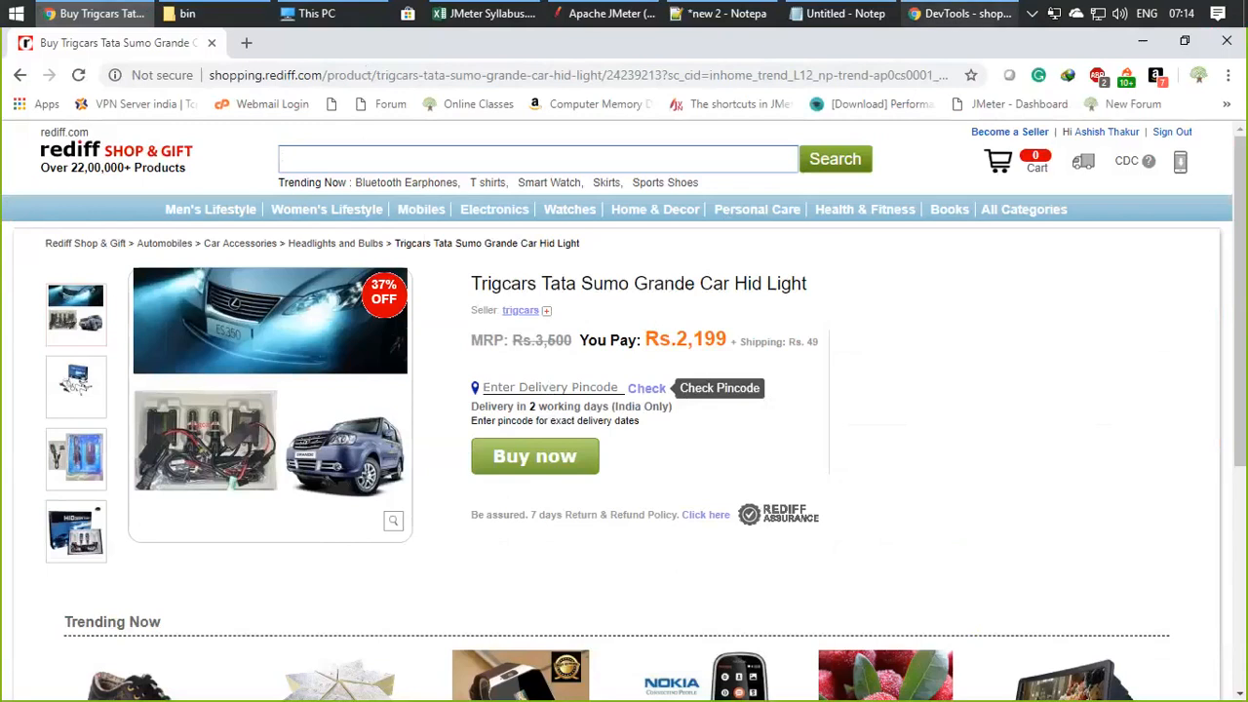
left_click(960, 14)
scroll(241, 624, "down", 3)
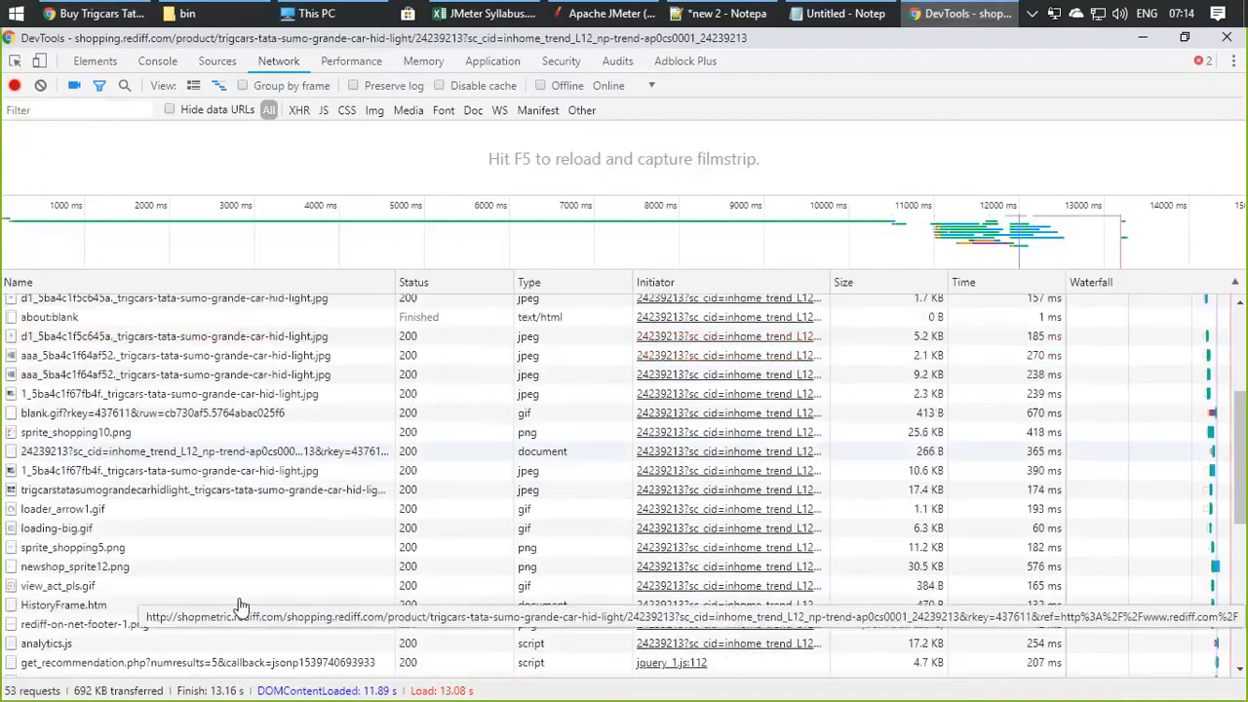
scroll(241, 606, "down", 5)
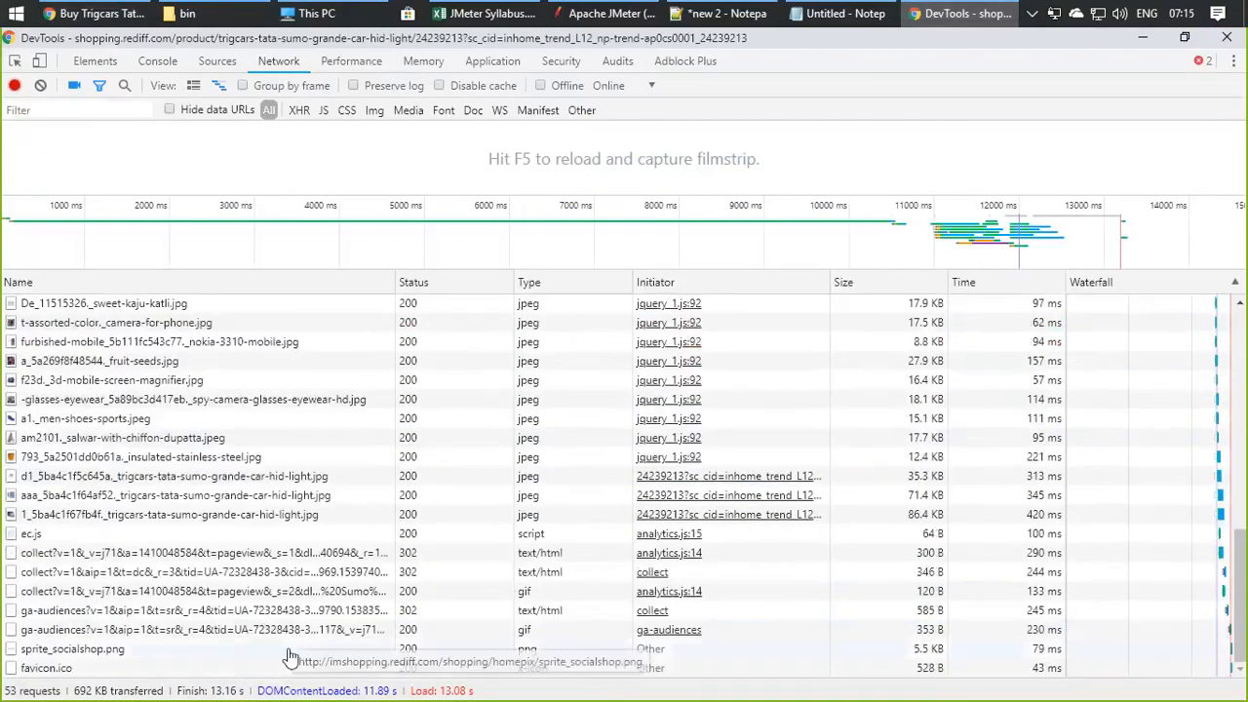
scroll(289, 655, "up", 10)
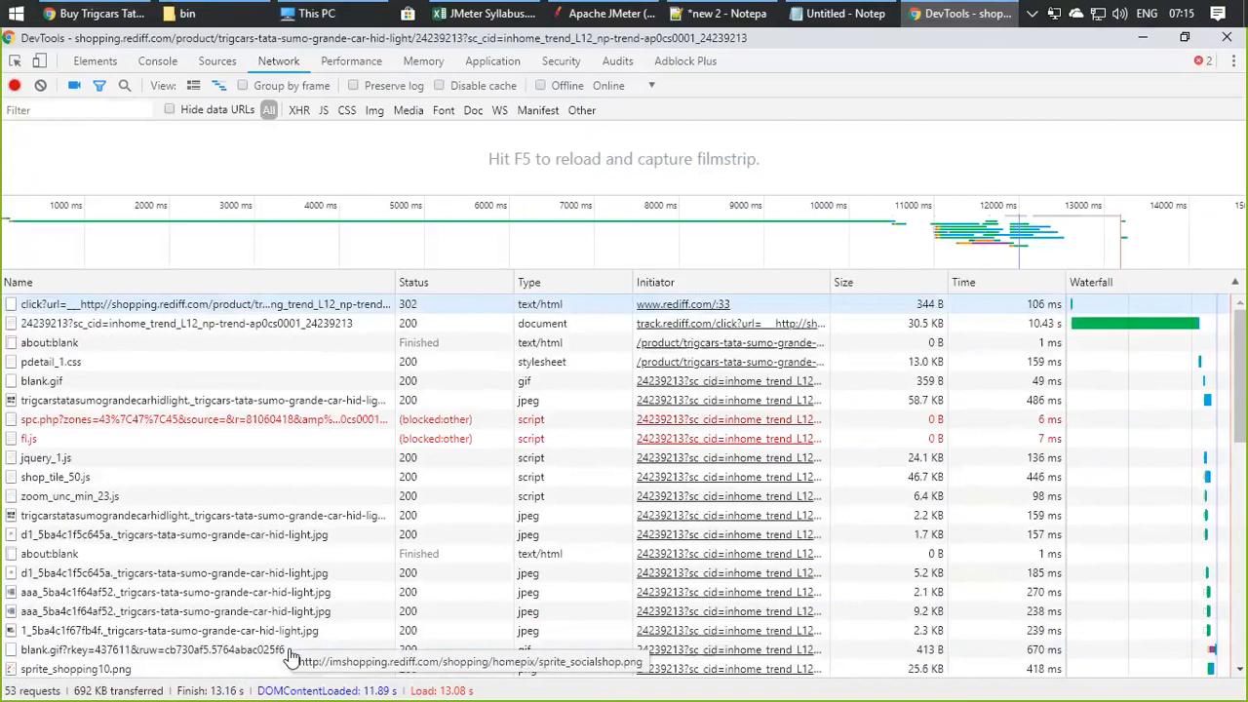
left_click(66, 10)
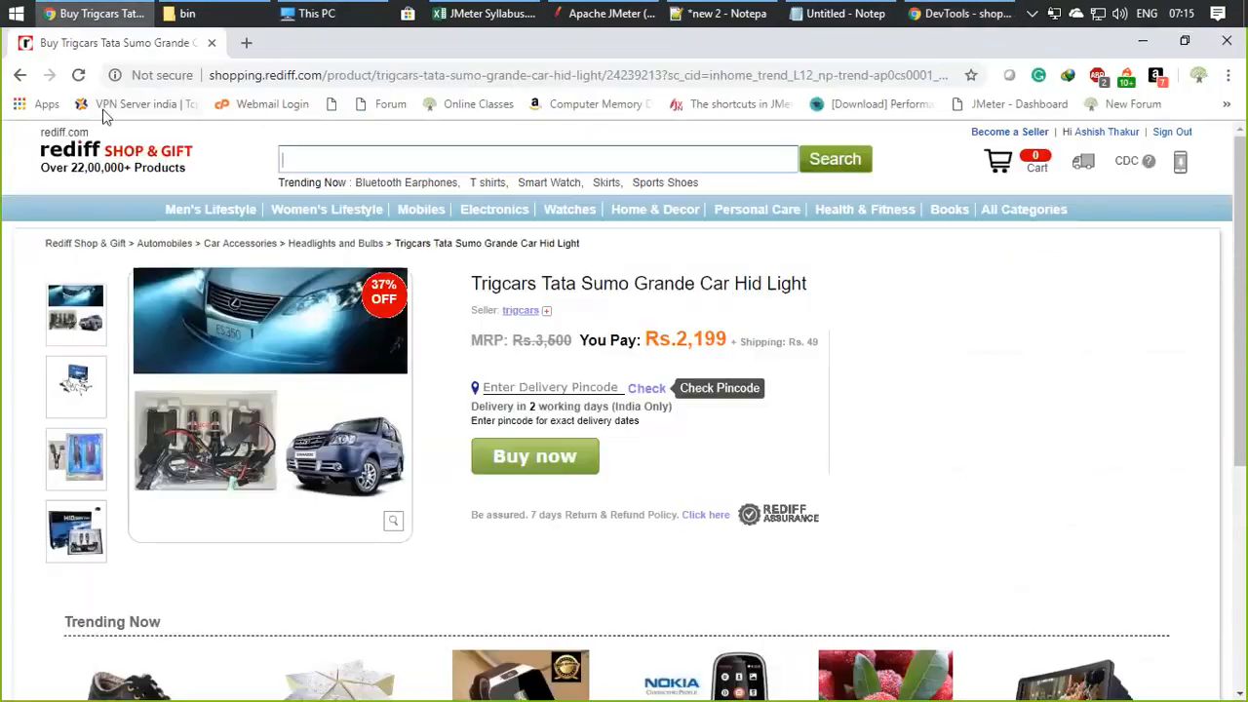
left_click(961, 11)
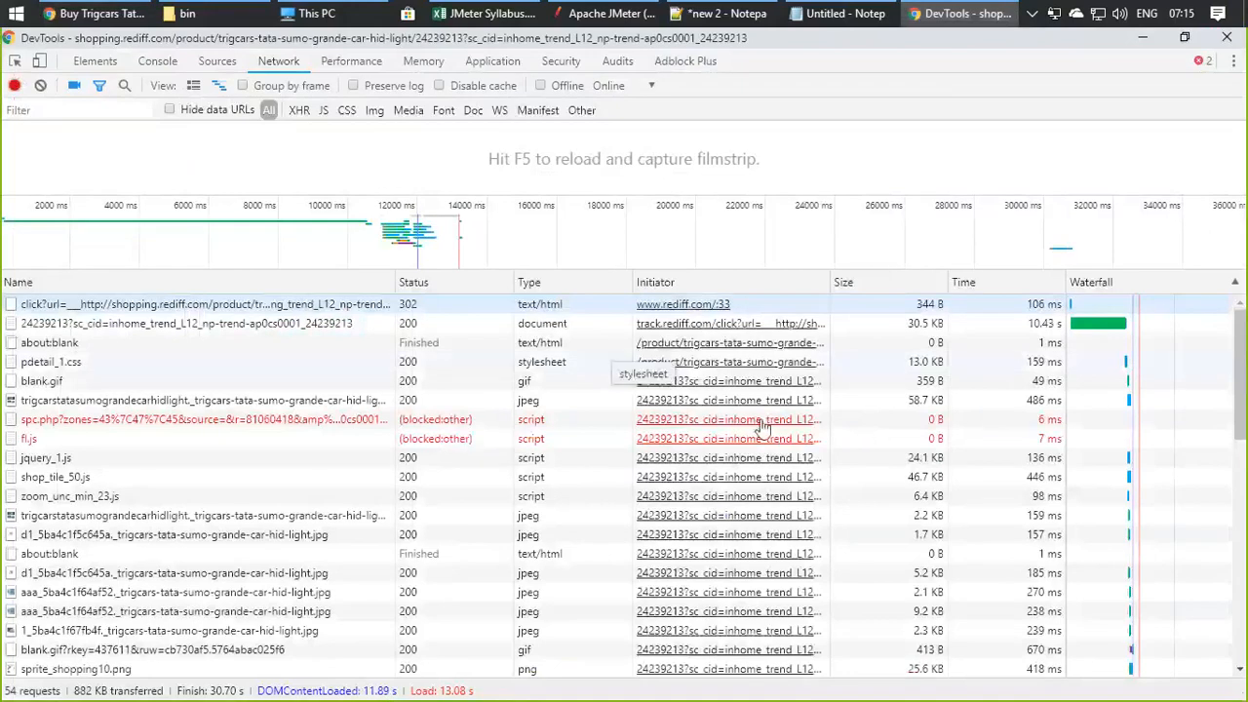
Step: Clear the recorded network requests and load rediff.com again in the browser tab
left_click(41, 86)
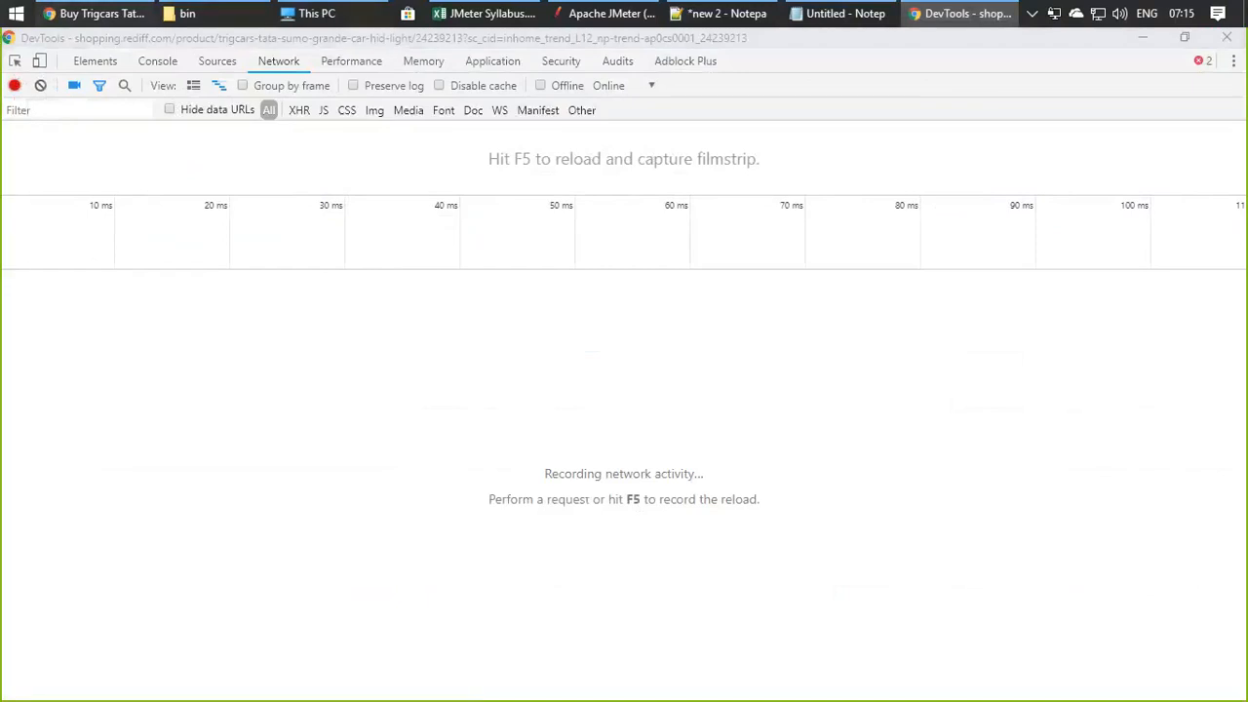
left_click(94, 13)
left_click(268, 77)
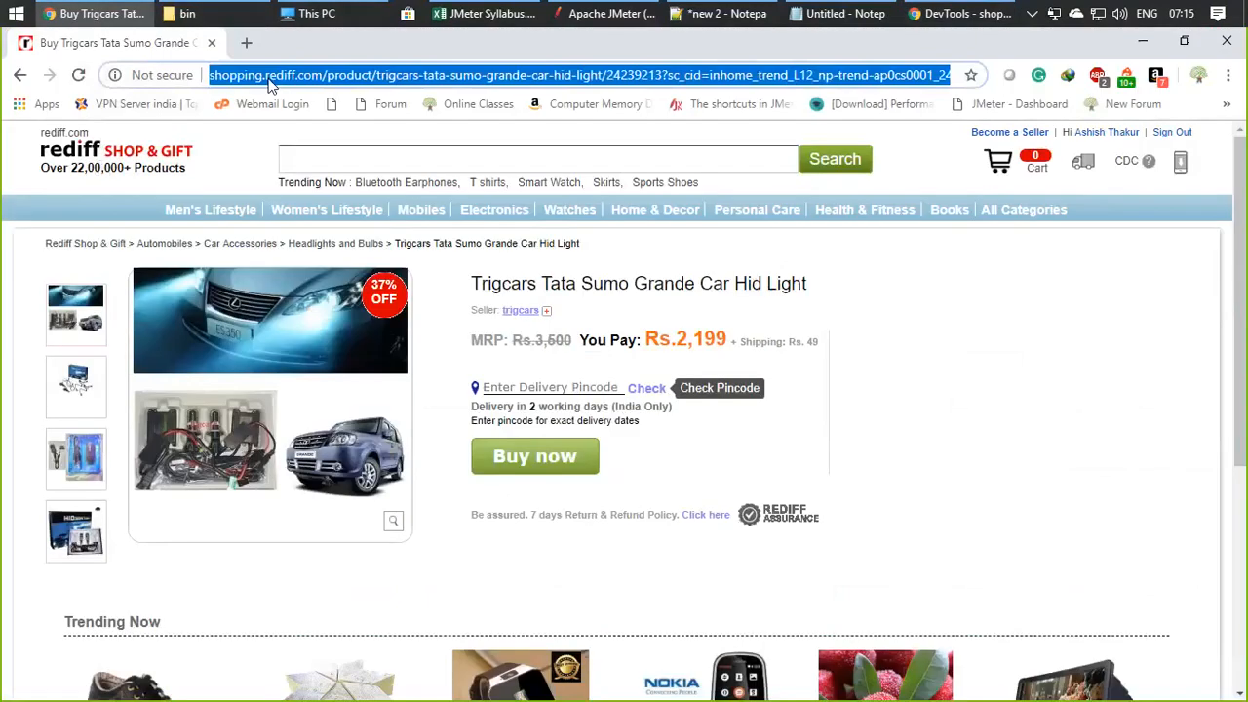
type("redi")
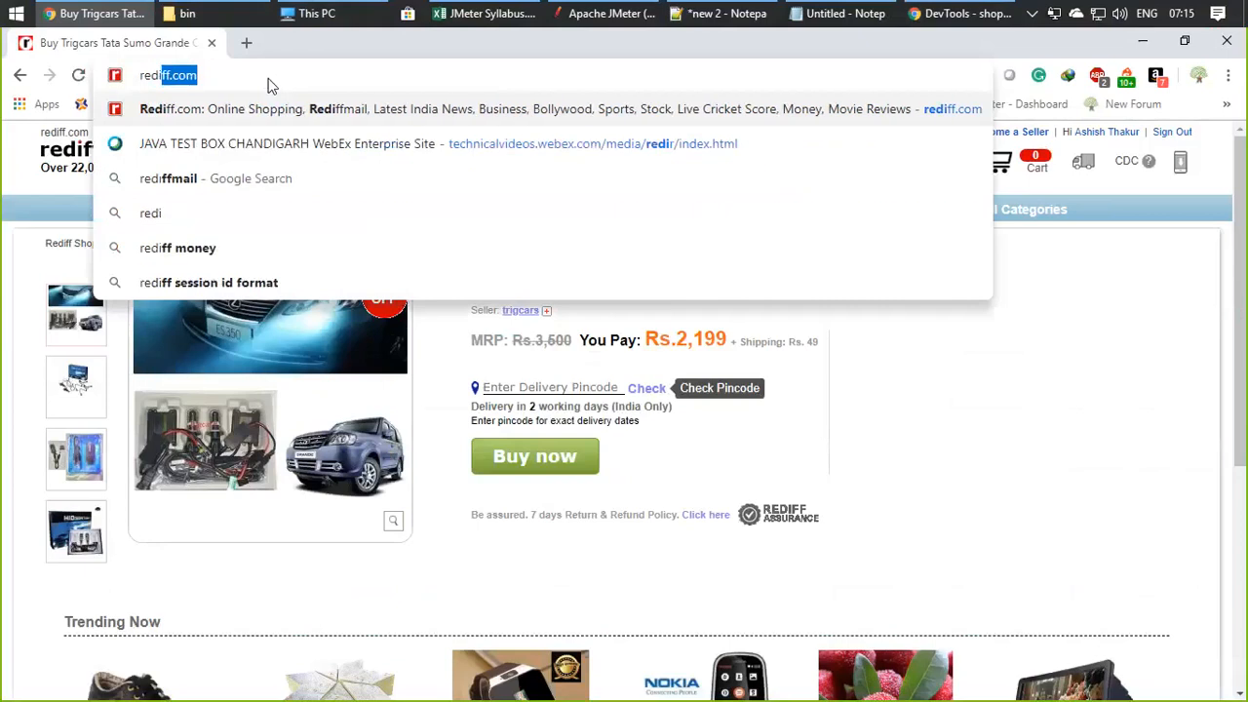
key("Return")
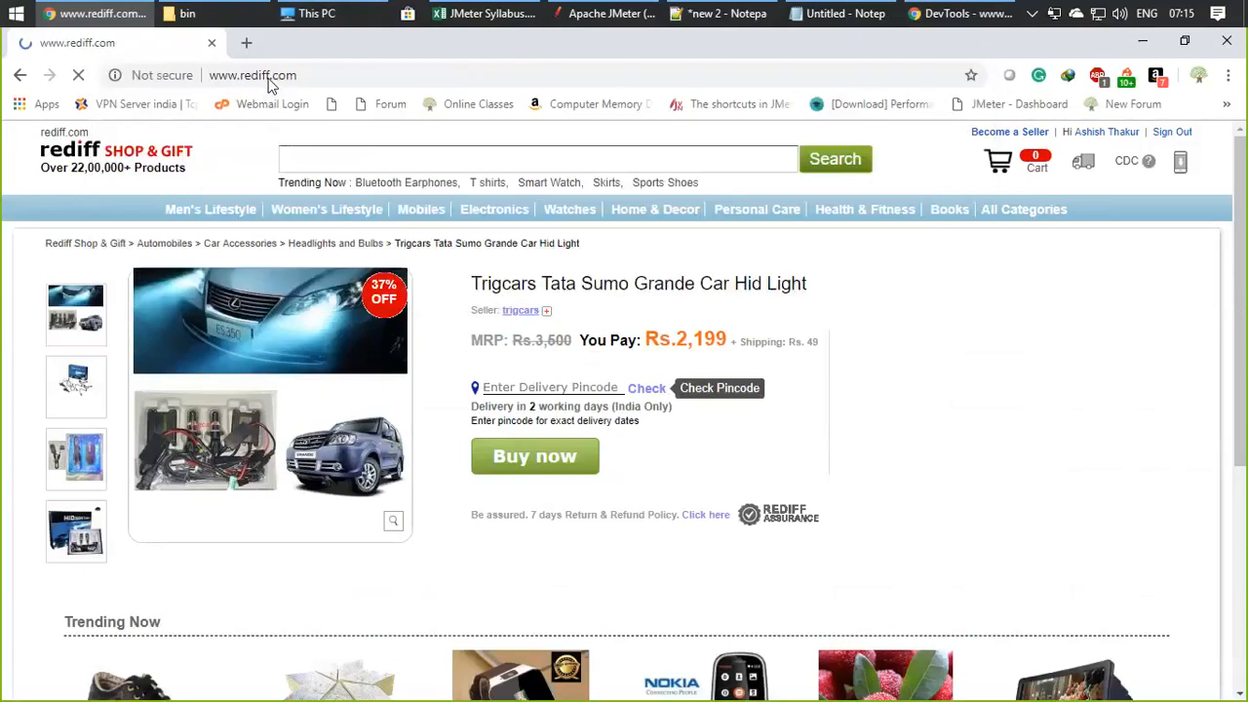
Step: Go to the recorded network requests for the home page and view the headers of the first rediff.com request
left_click_drag(306, 77, 203, 77)
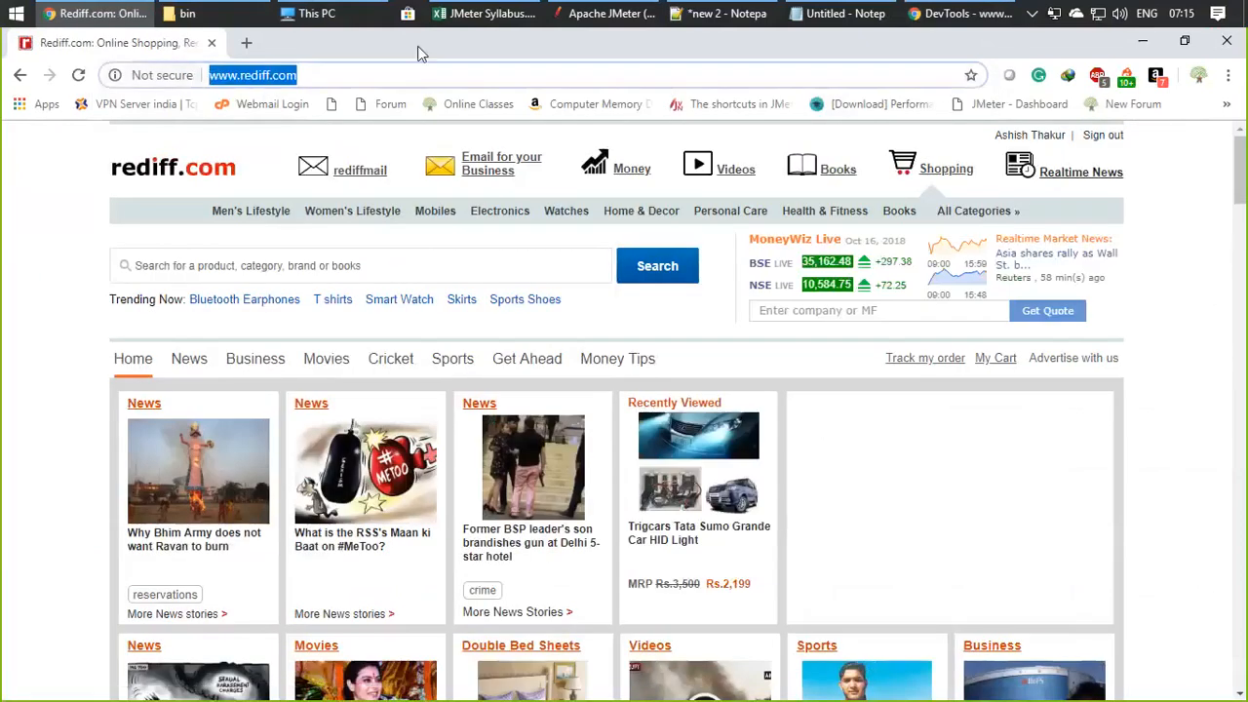
left_click(1001, 12)
scroll(84, 429, "up", 10)
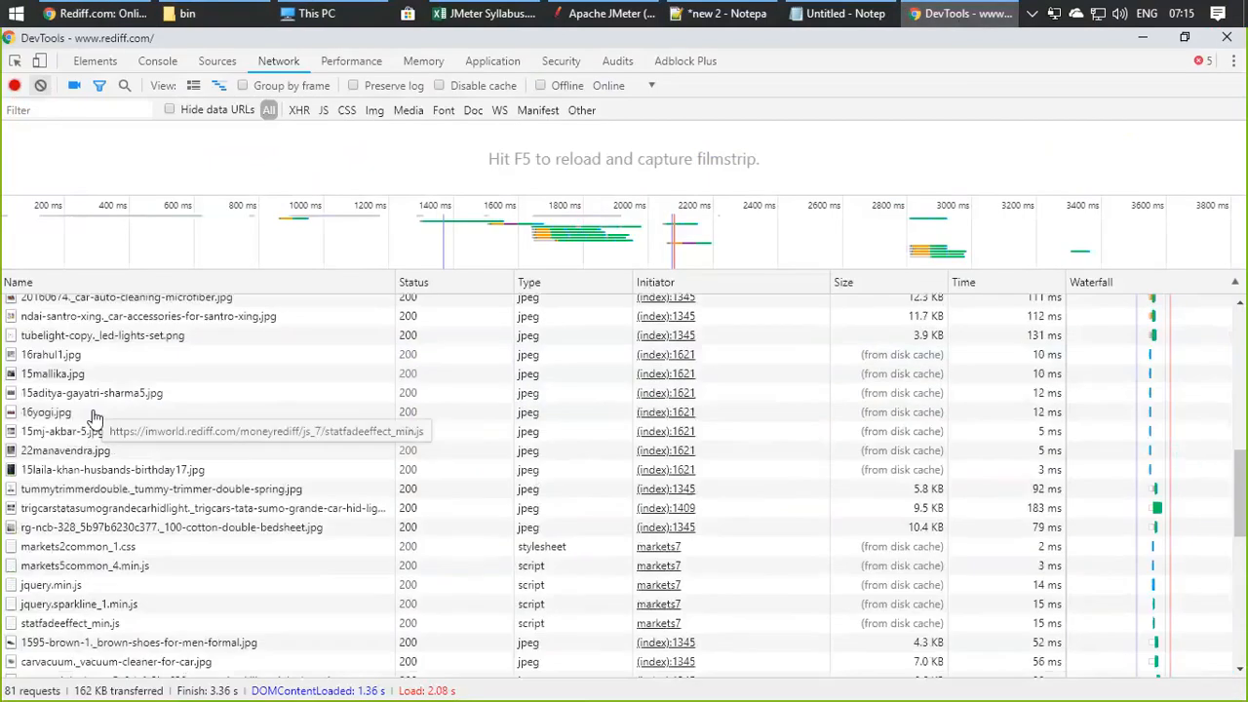
left_click(78, 305)
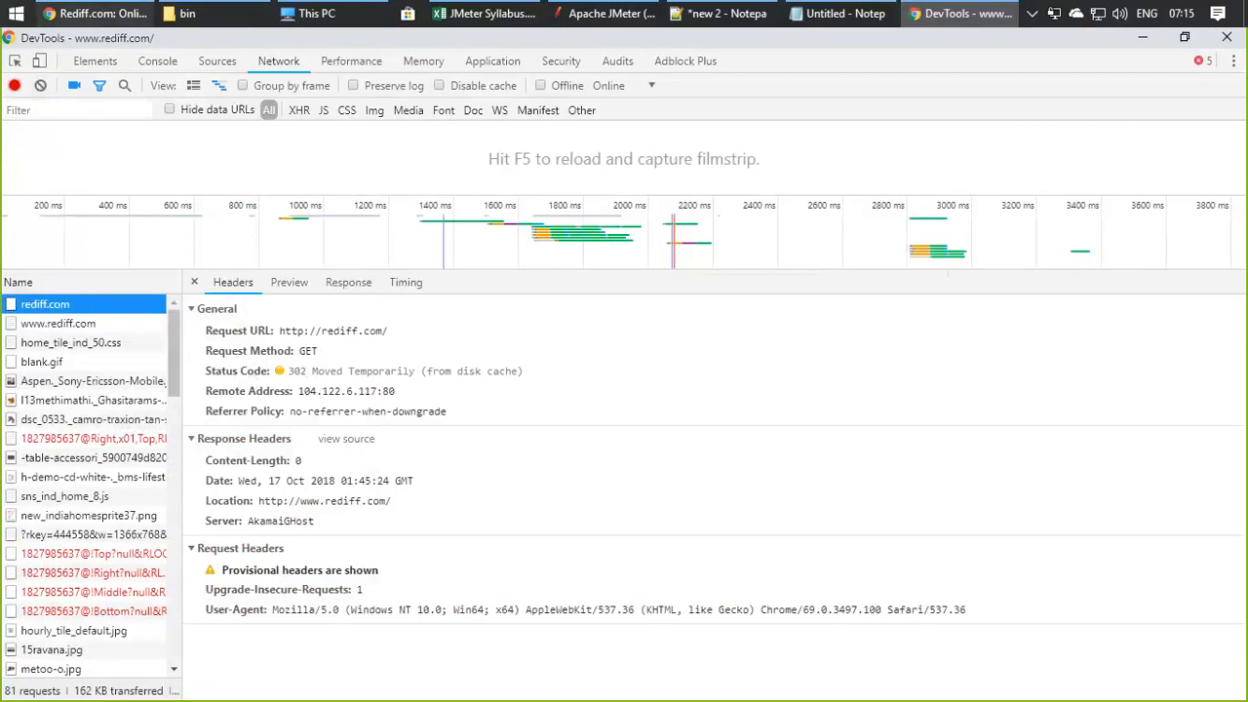
Step: Switch to the browser window and search the web for "HTTP Status Codes" in a new tab
left_click(97, 14)
left_click(251, 43)
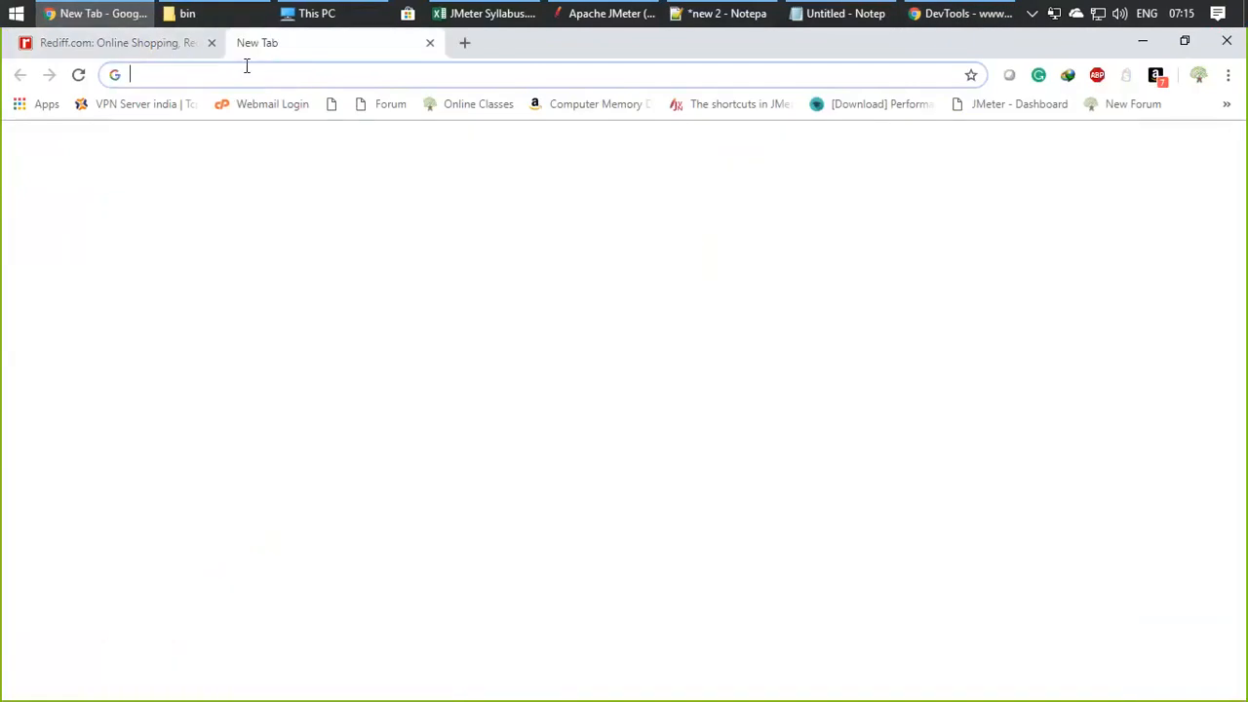
type("sta")
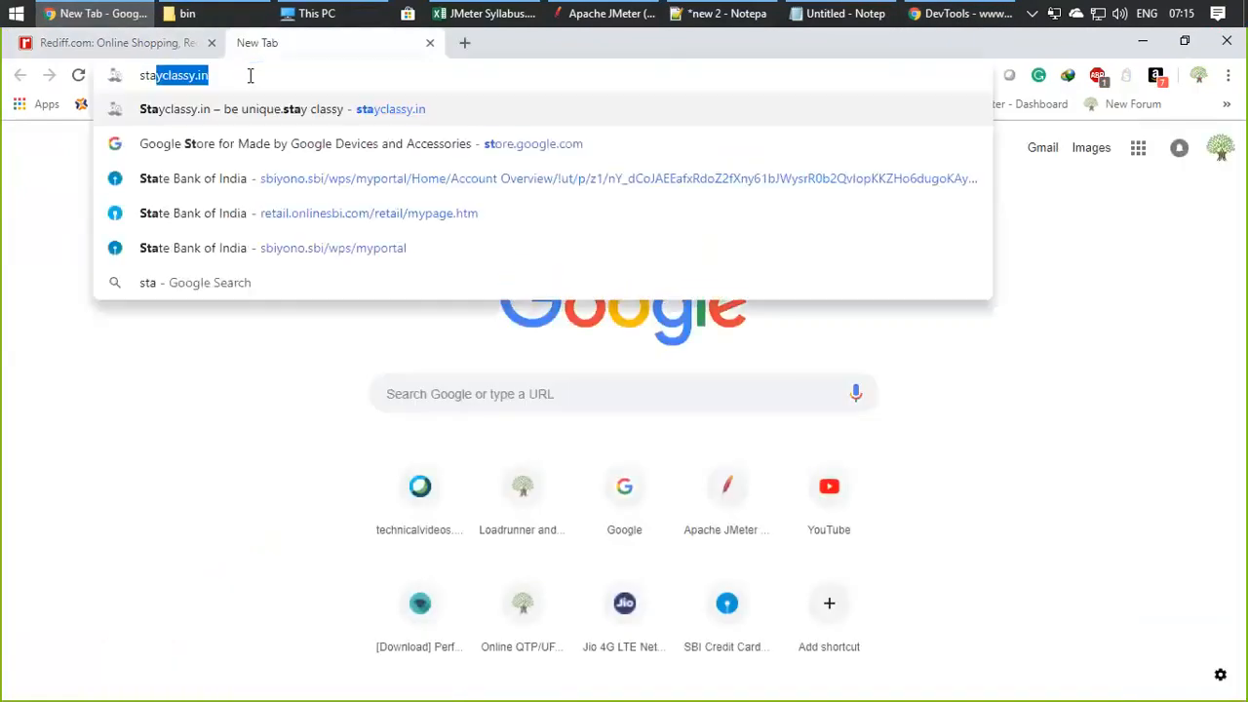
key("BackSpace")
key("BackSpace")
key("BackSpace")
key("BackSpace")
type("HTT")
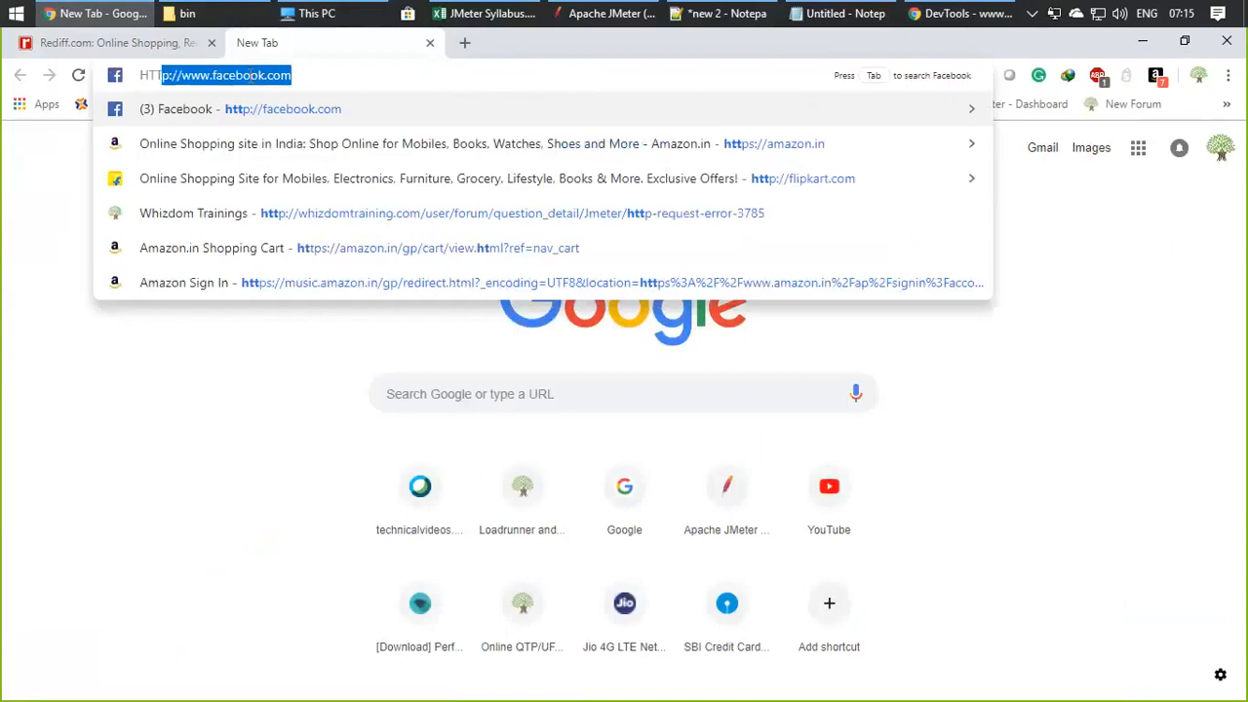
type("P Status Codes")
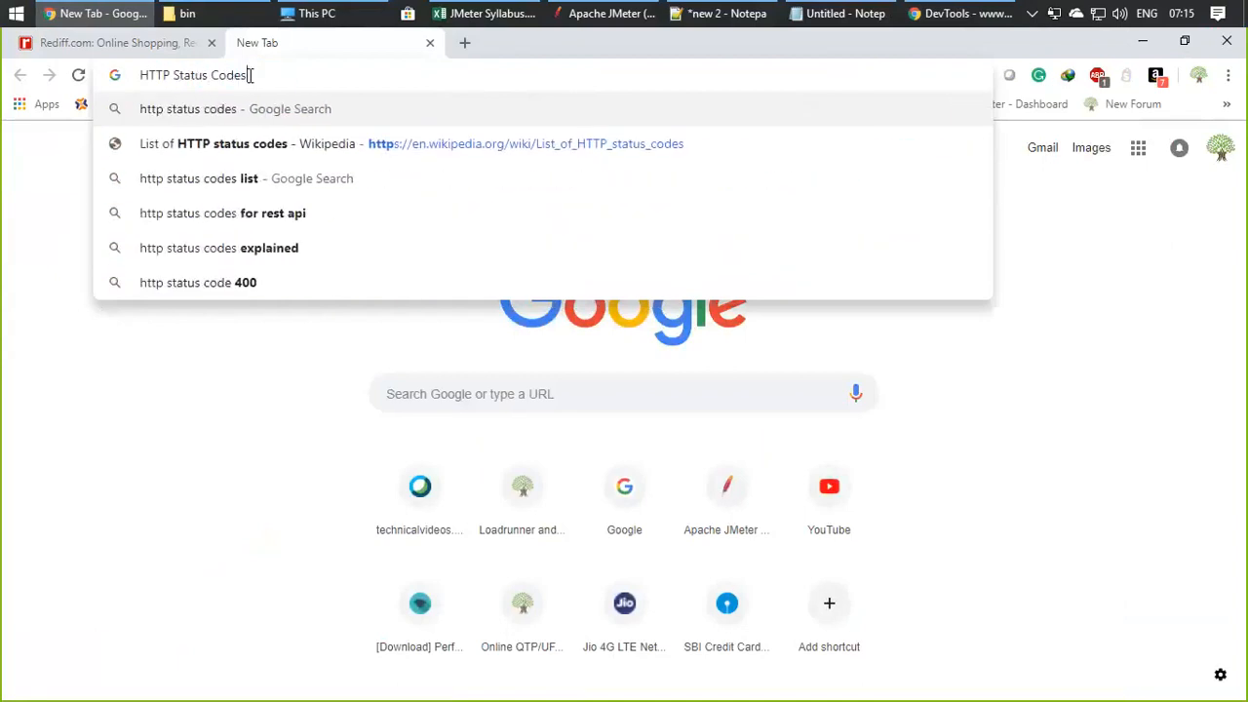
key("Return")
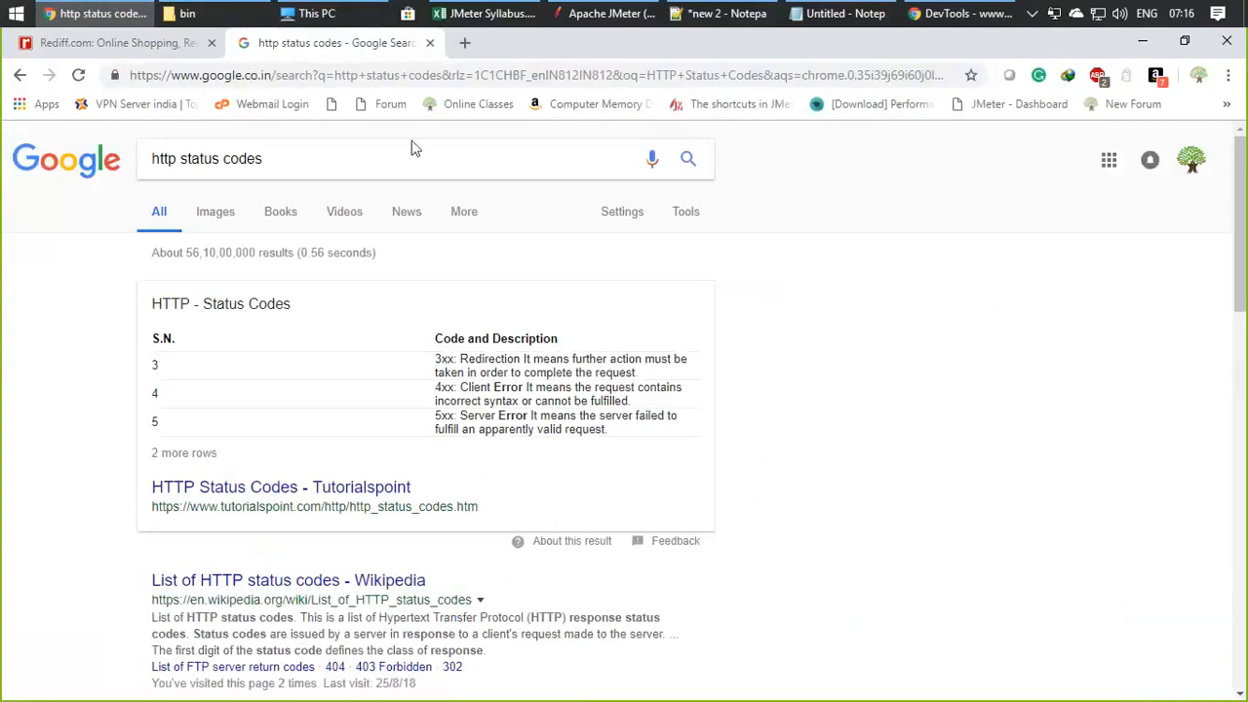
Step: Open Wikipedia's list of HTTP status codes from the search results and read the five status code classes
scroll(424, 441, "down", 1)
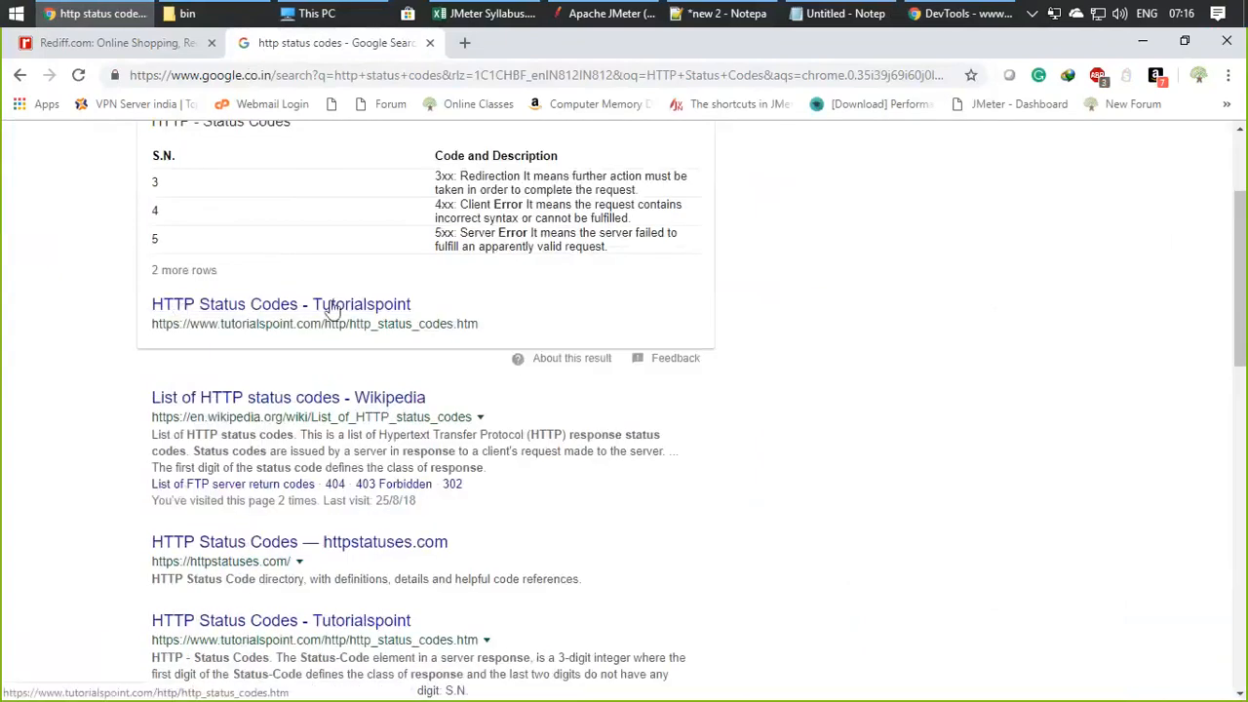
left_click(280, 398)
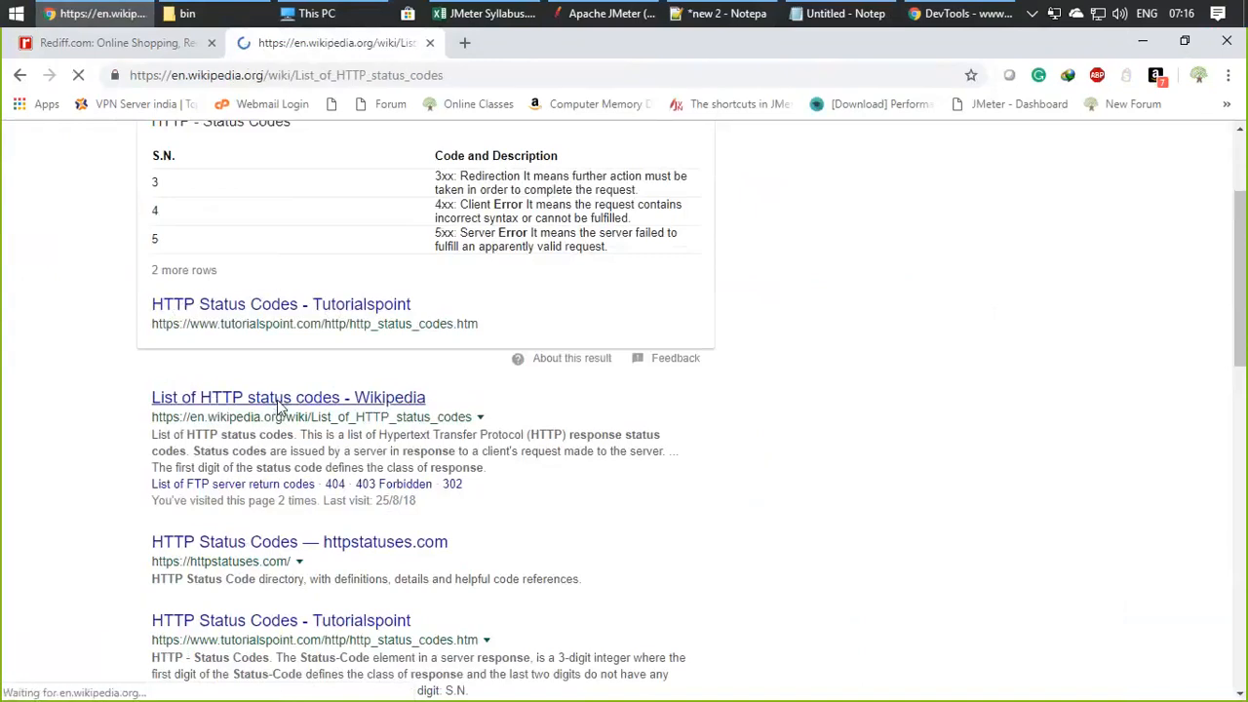
scroll(348, 552, "down", 5)
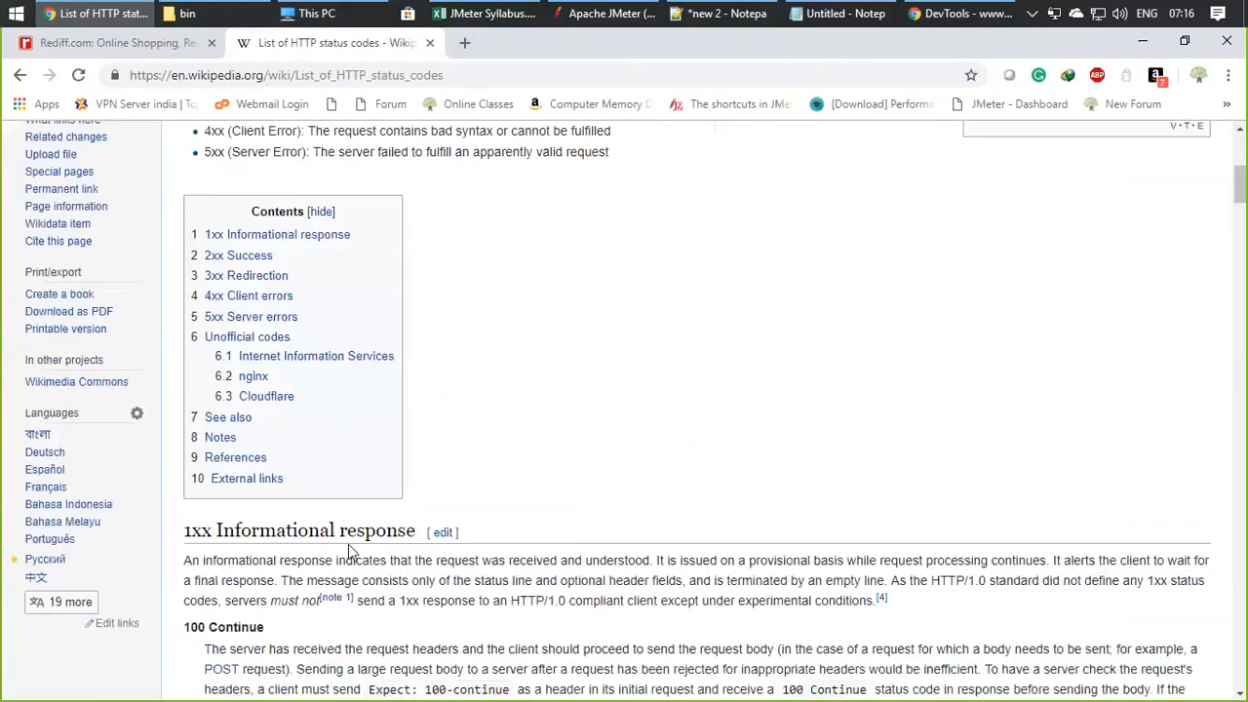
scroll(348, 552, "down", 3)
scroll(322, 439, "up", 5)
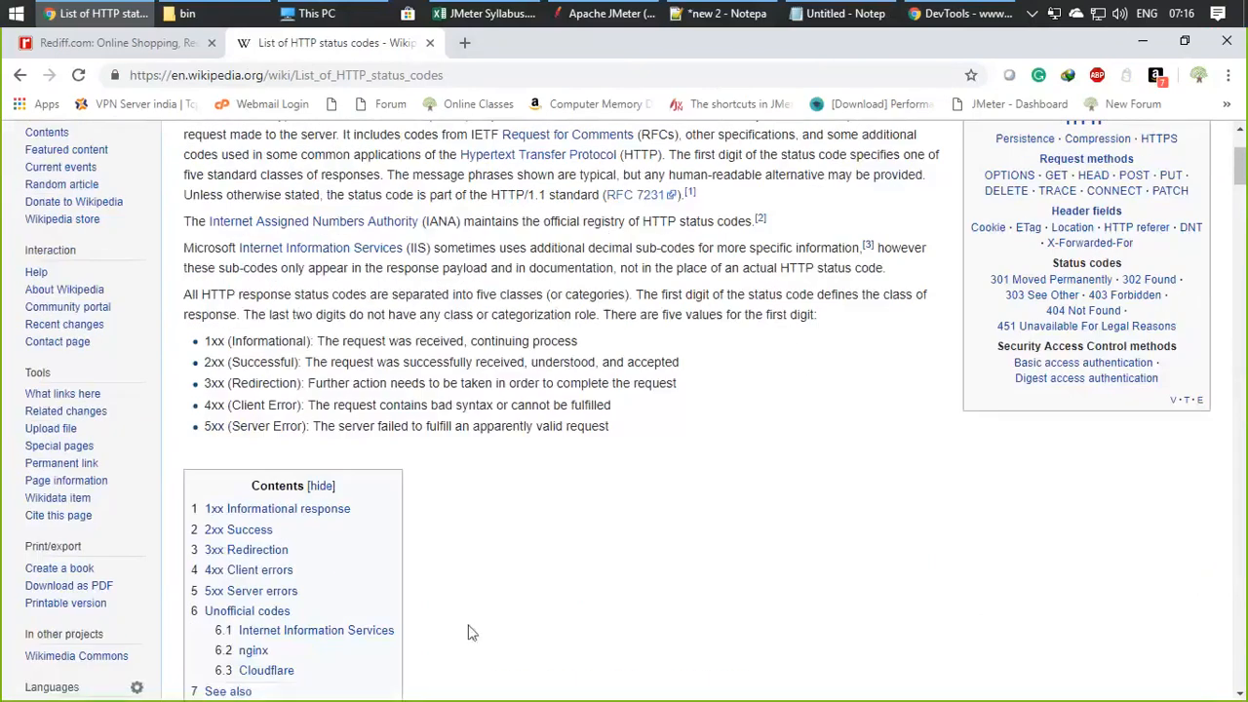
Step: Return to the developer tools through the rediff.com tab and examine the first rediff.com request's status code, remote IP address and port
left_click(129, 44)
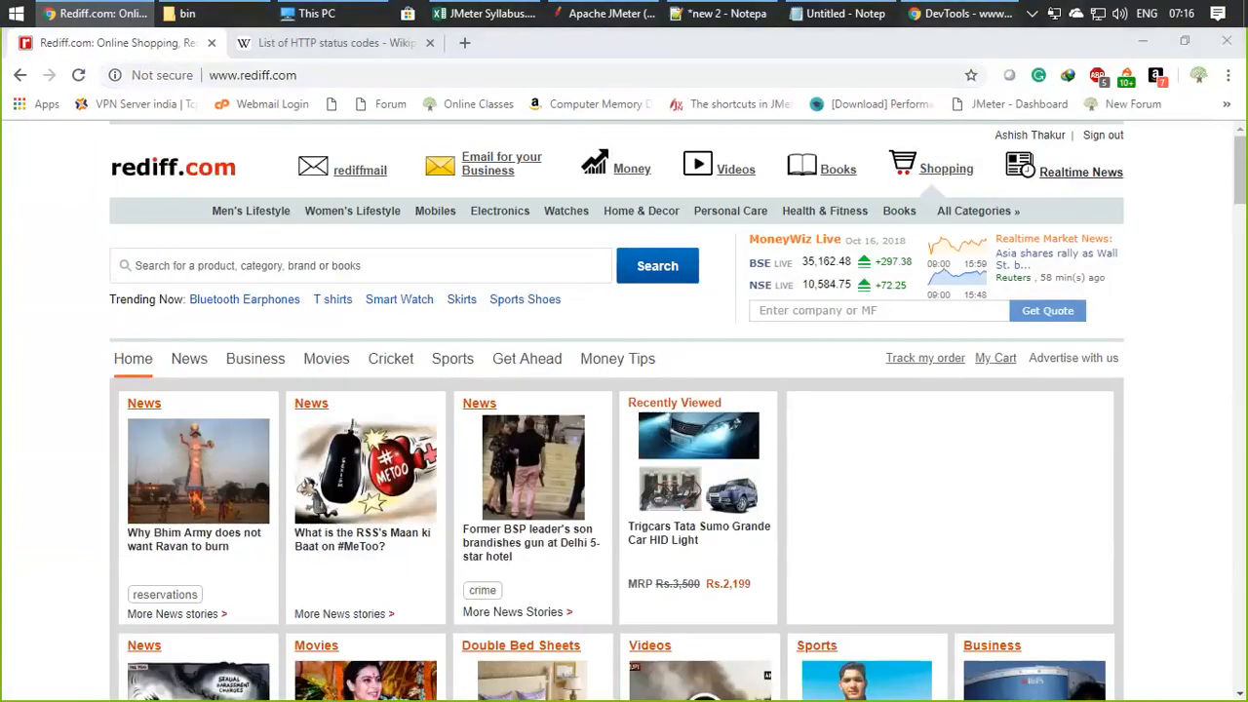
key("alt+Tab")
left_click_drag(289, 372, 544, 379)
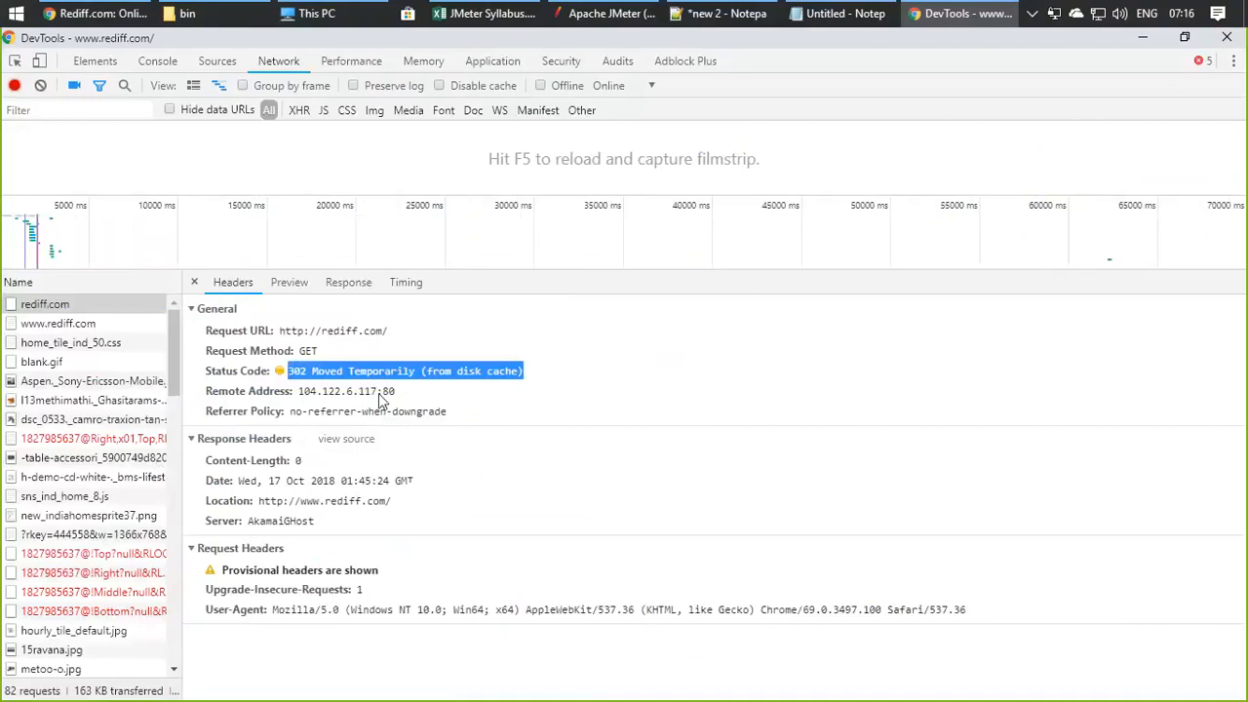
left_click_drag(378, 393, 297, 396)
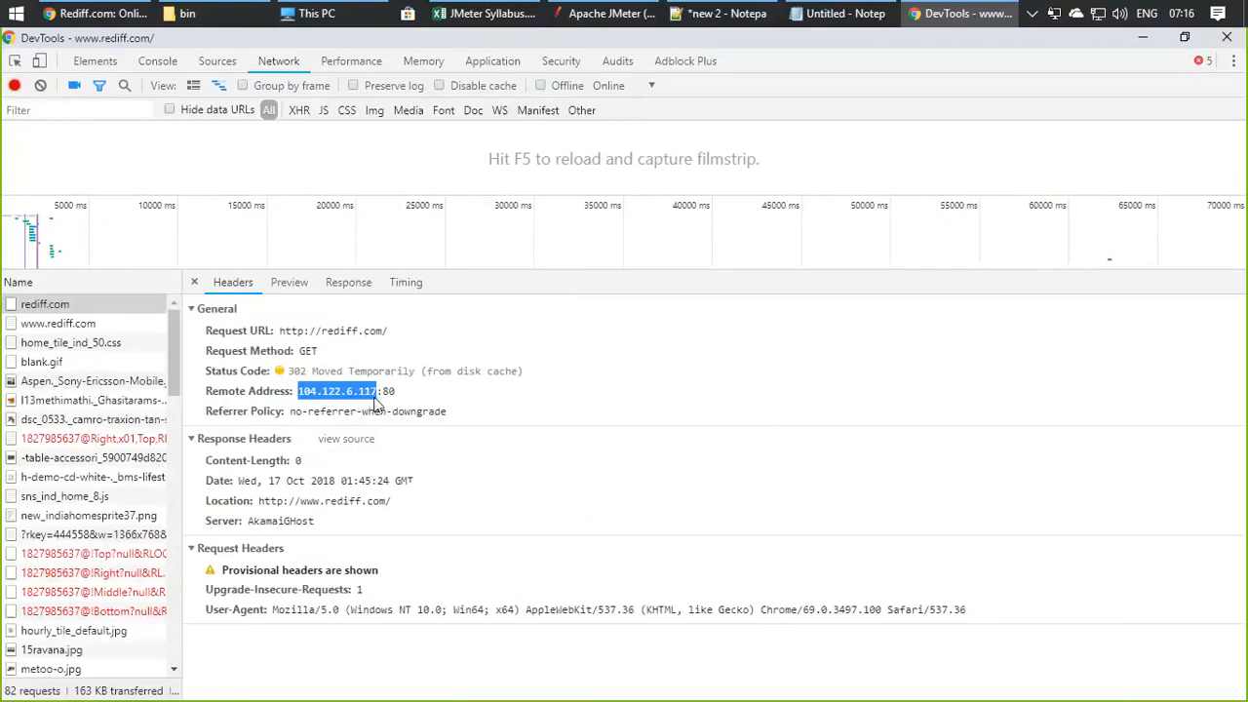
left_click_drag(394, 394, 386, 404)
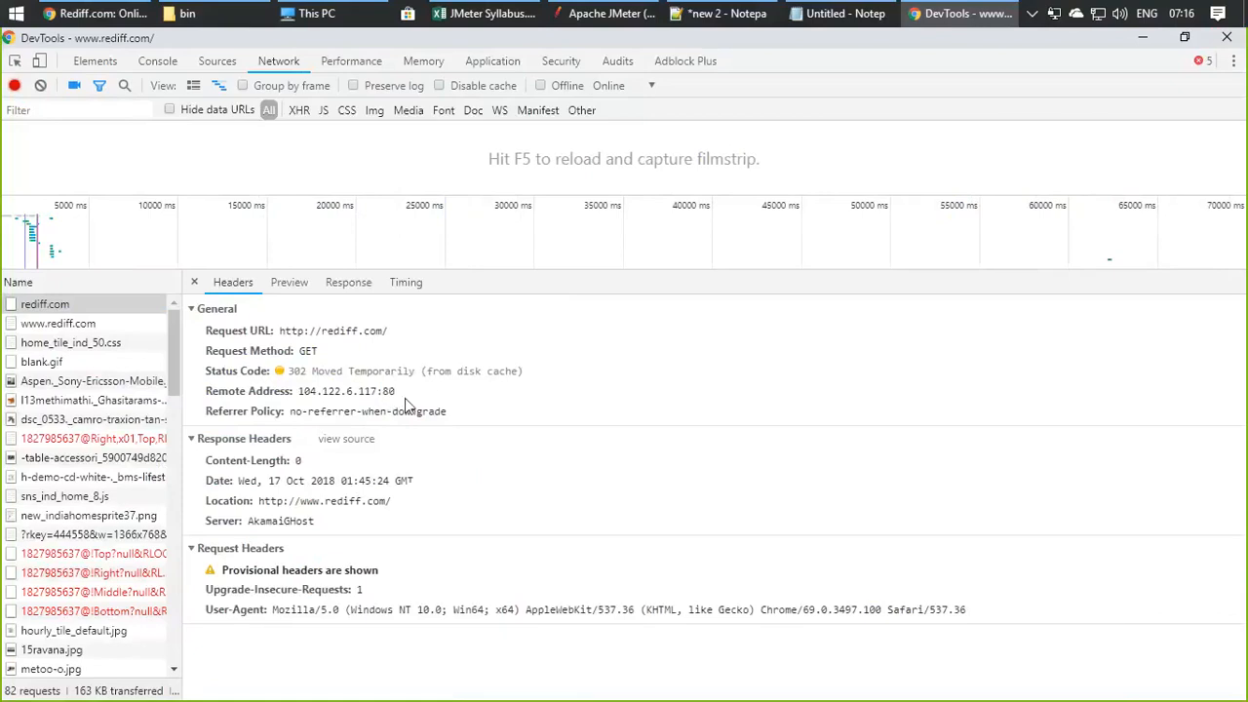
left_click_drag(392, 395, 385, 400)
left_click(388, 393)
left_click_drag(394, 395, 386, 392)
left_click(387, 395)
Step: Examine the request headers, user agent and response server of the first rediff.com request
left_click_drag(281, 616, 628, 676)
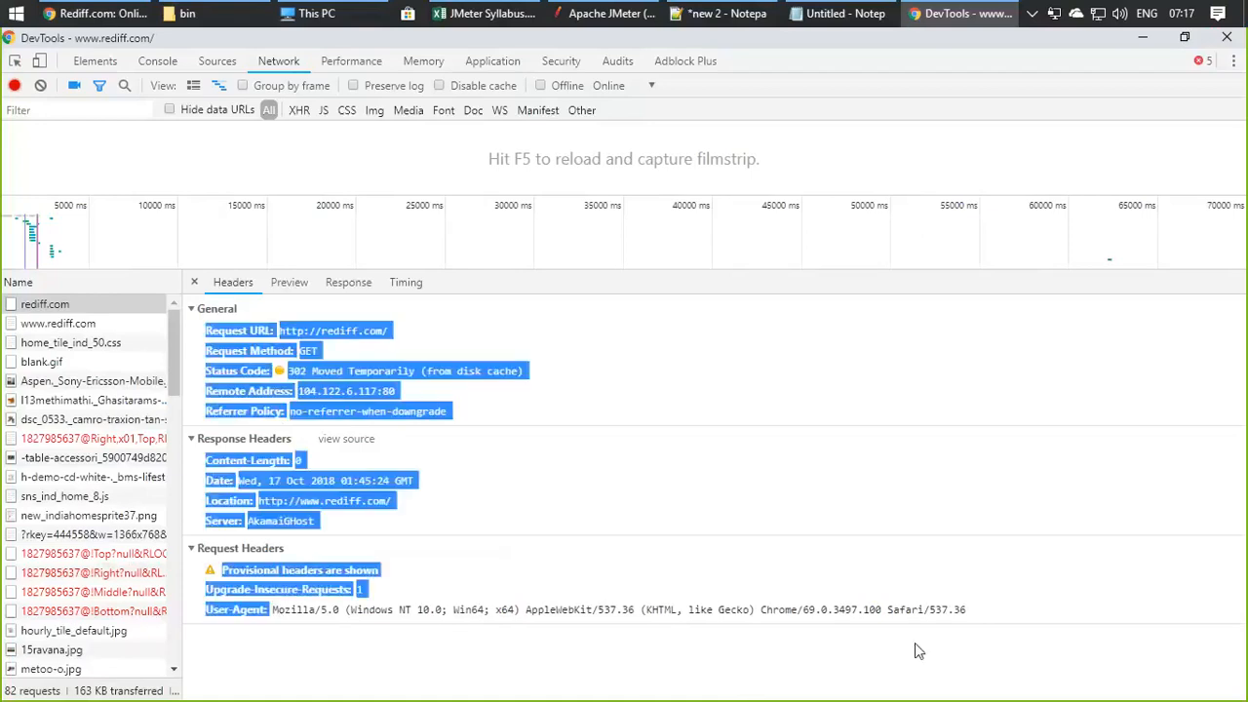
triple_click(971, 610)
left_click(977, 611)
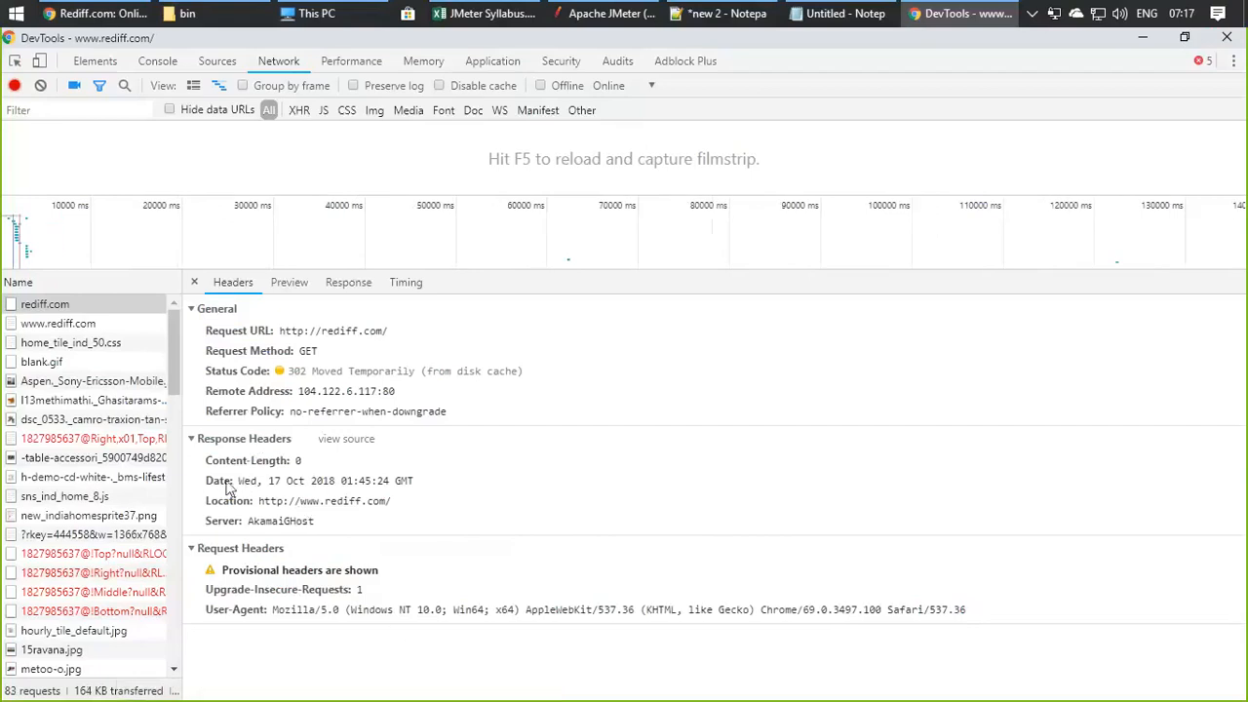
double_click(274, 524)
left_click_drag(967, 615, 213, 320)
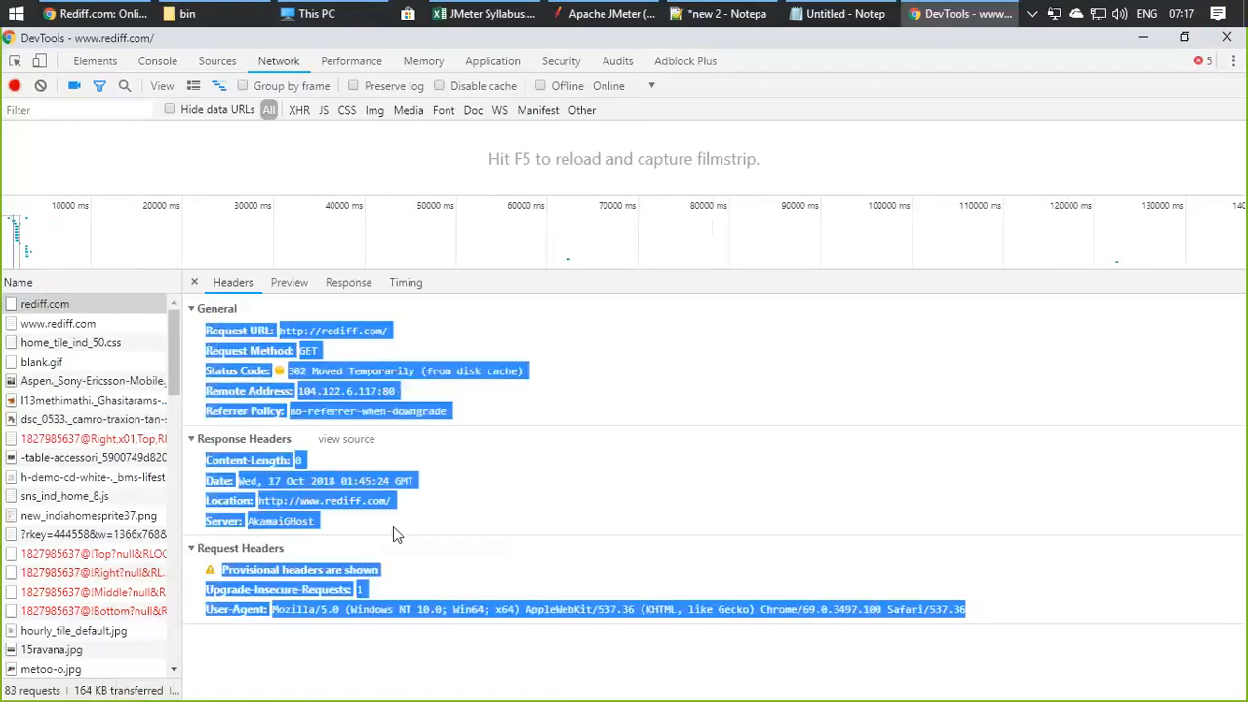
left_click(343, 376)
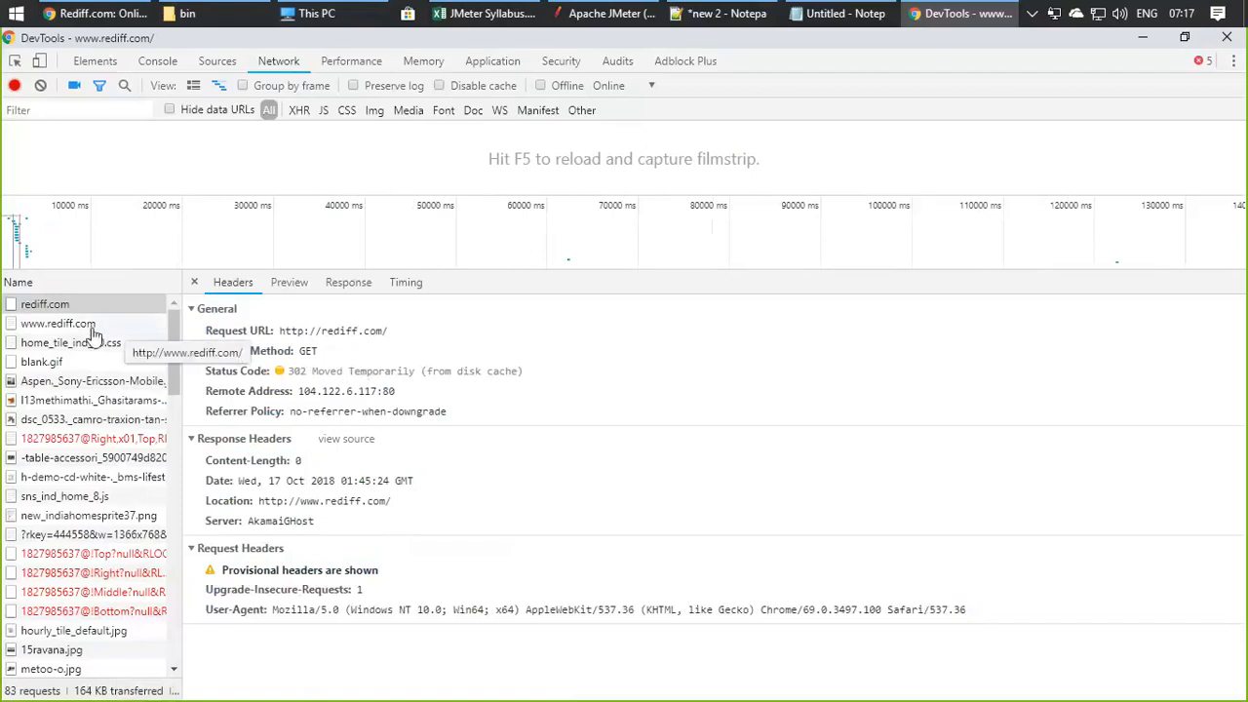
left_click(27, 330)
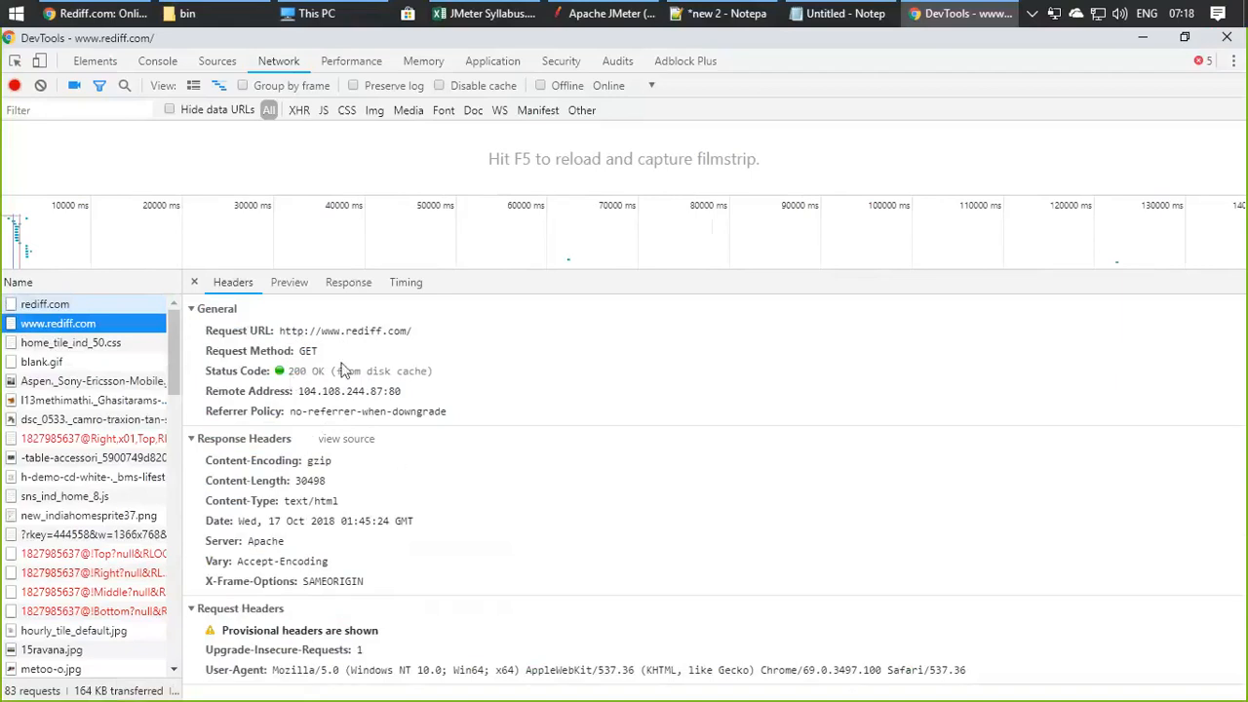
left_click_drag(347, 332, 322, 342)
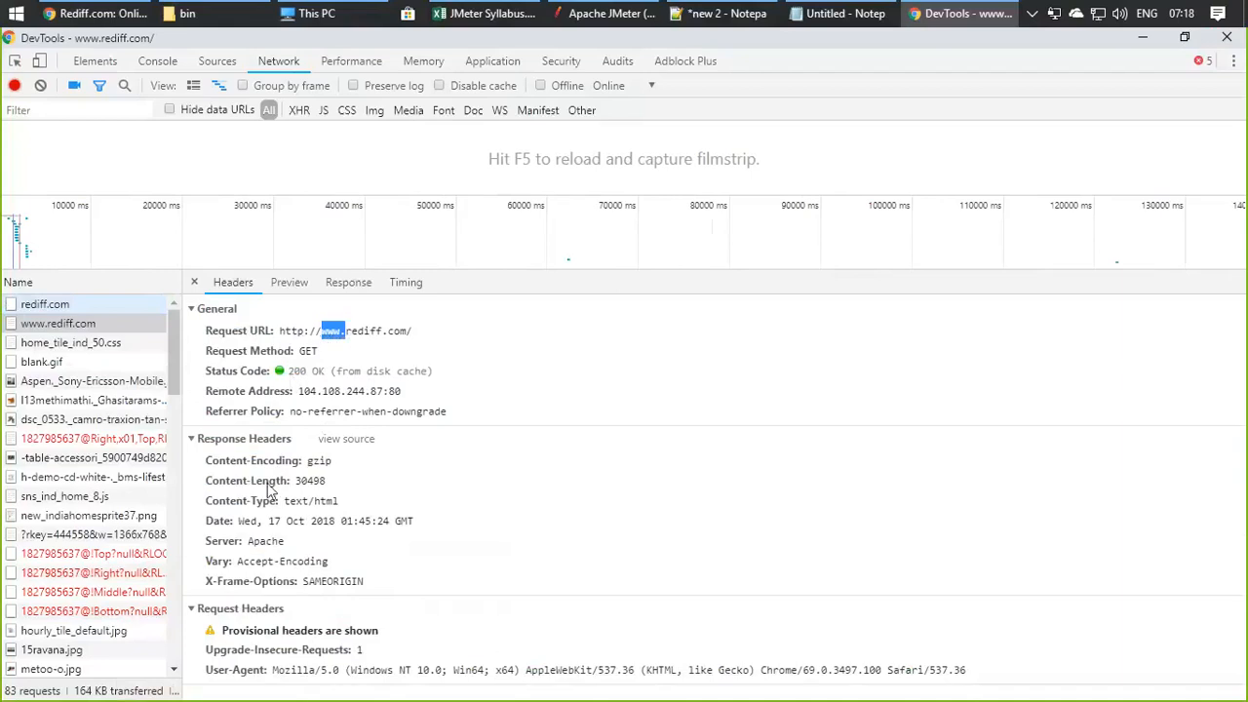
left_click_drag(961, 674, 216, 662)
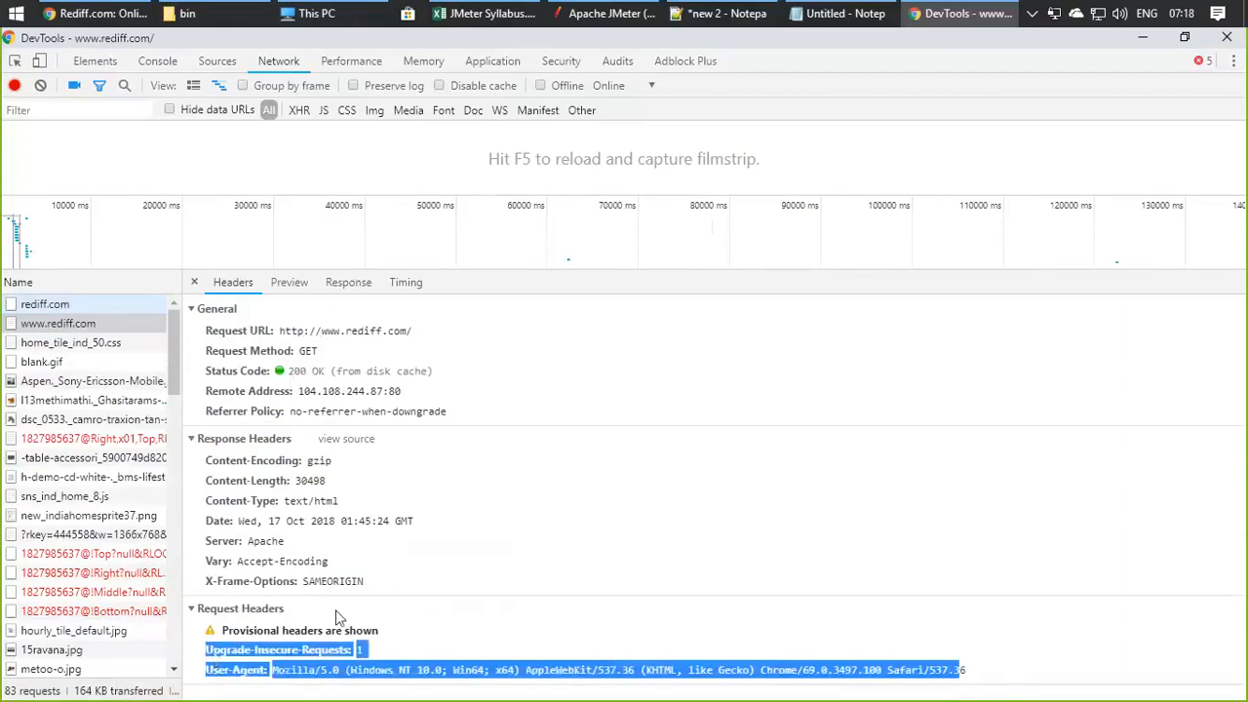
left_click(406, 585)
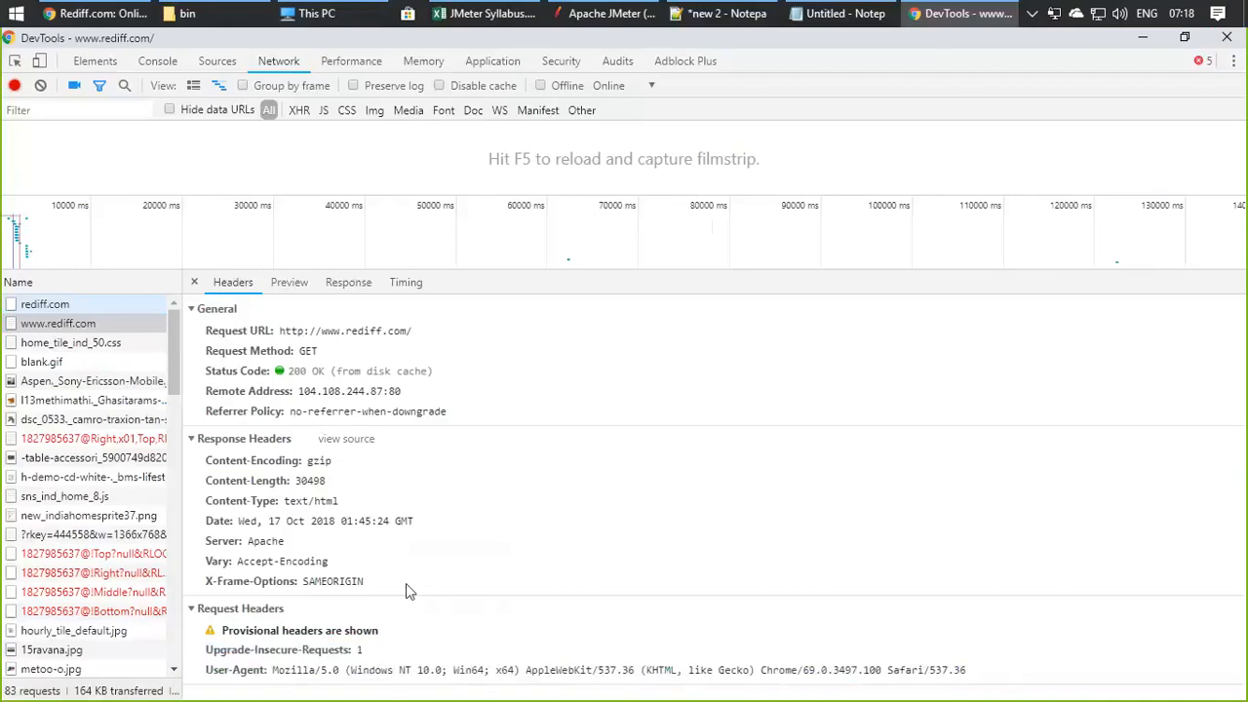
left_click_drag(406, 585, 219, 462)
left_click(218, 462)
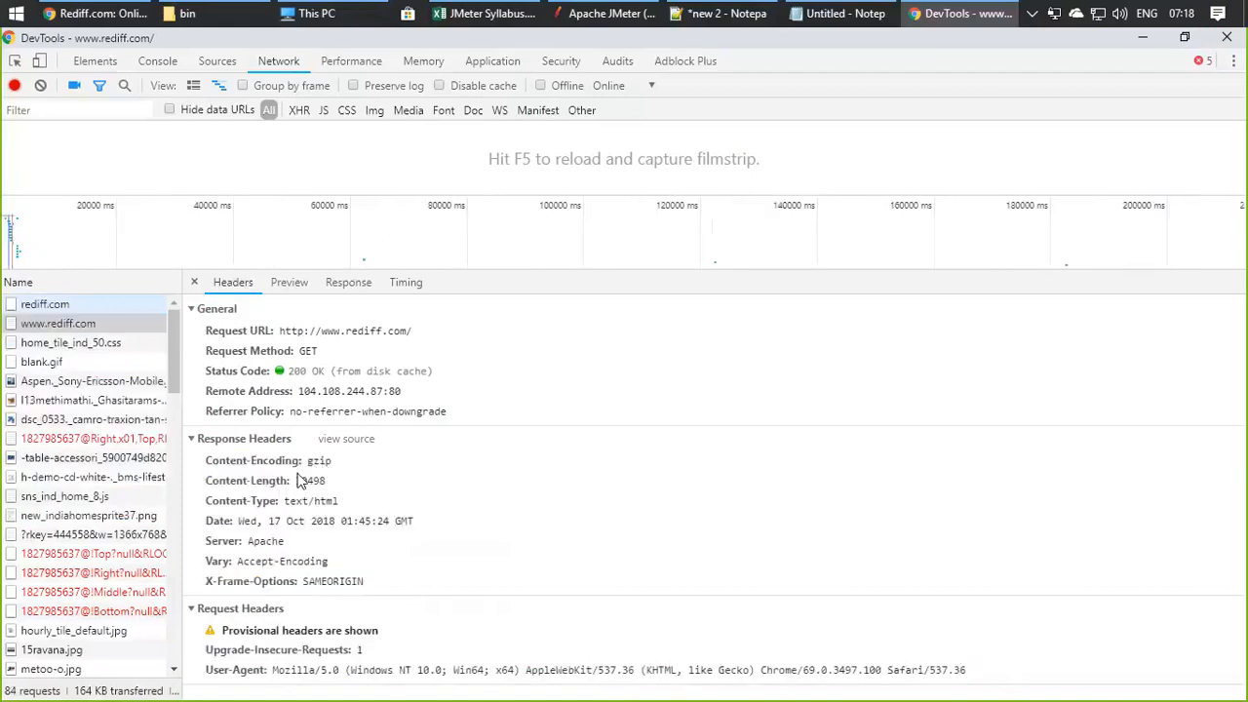
left_click_drag(302, 481, 338, 505)
left_click(330, 487)
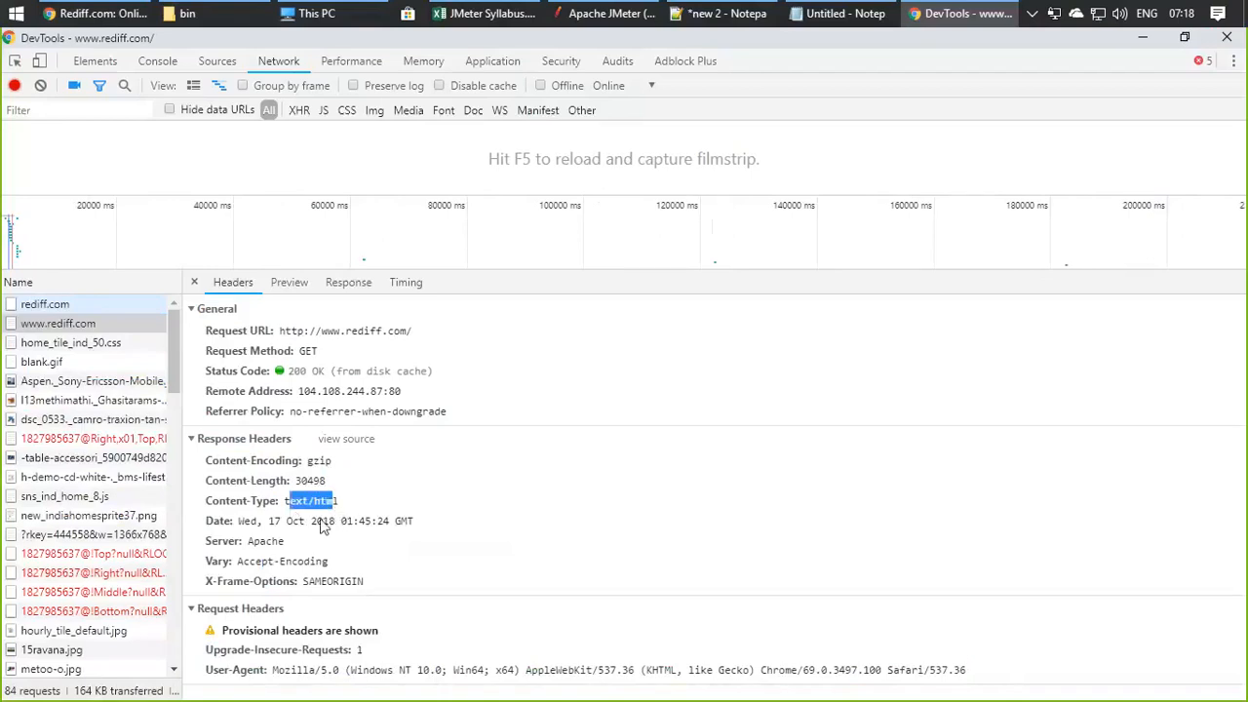
left_click(264, 549)
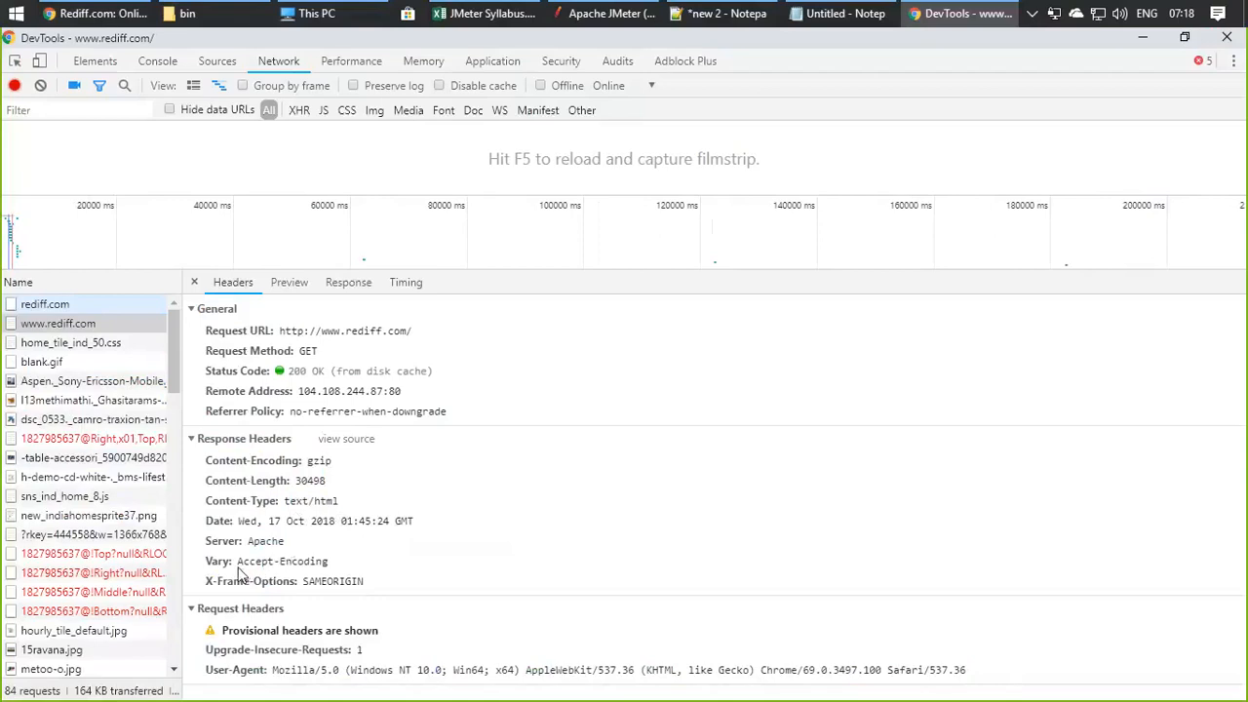
left_click_drag(237, 564, 204, 455)
left_click(317, 565)
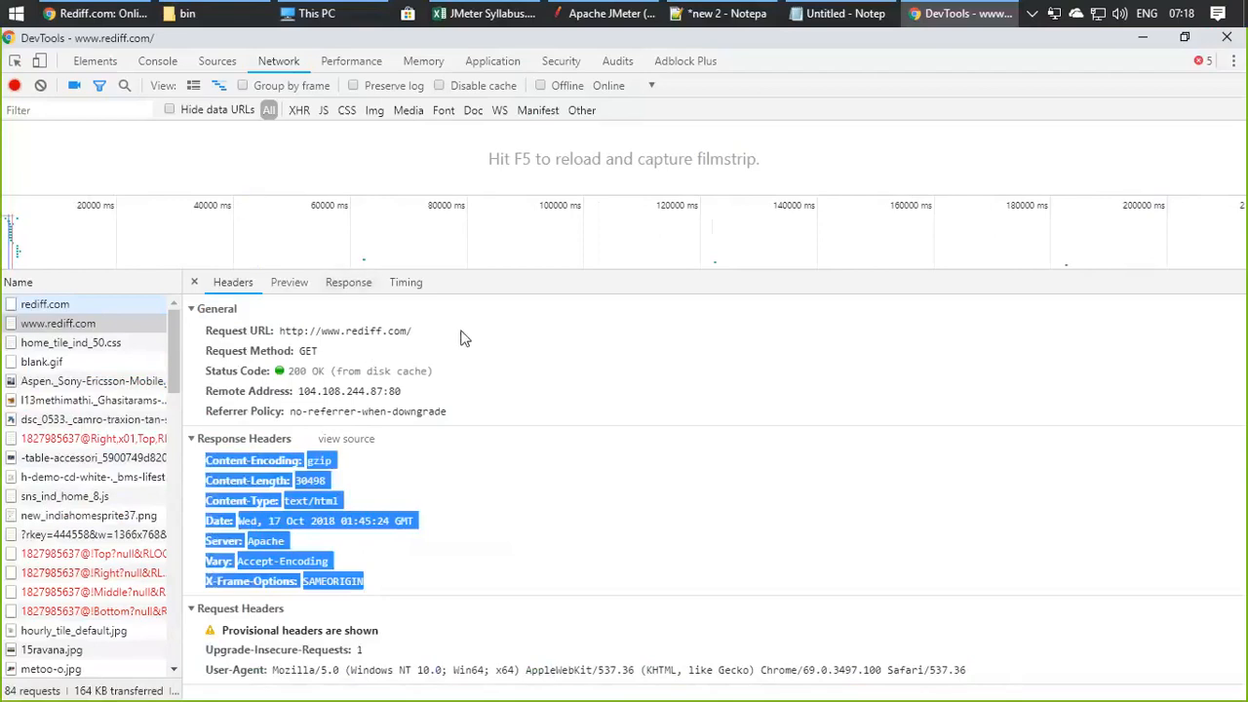
left_click_drag(414, 331, 304, 332)
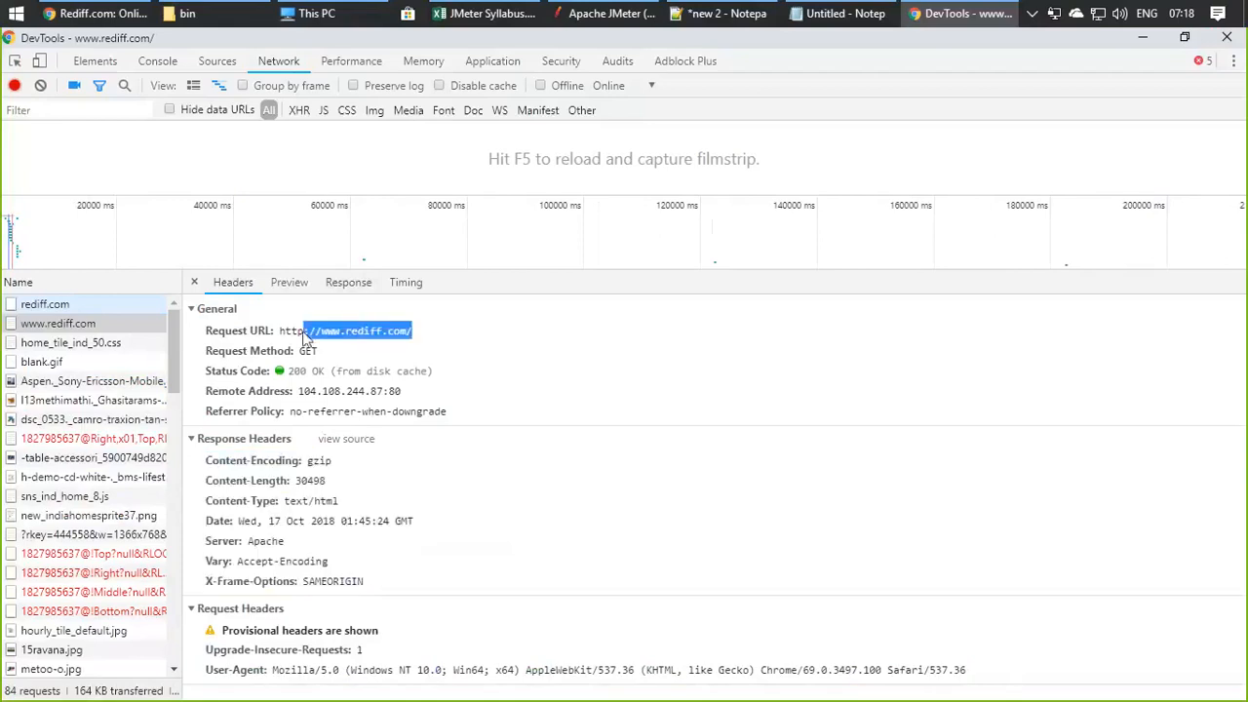
Step: Return to the rediff.com home page and open the news article "Why Bhim Army does not want Ravan to burn"
left_click(98, 14)
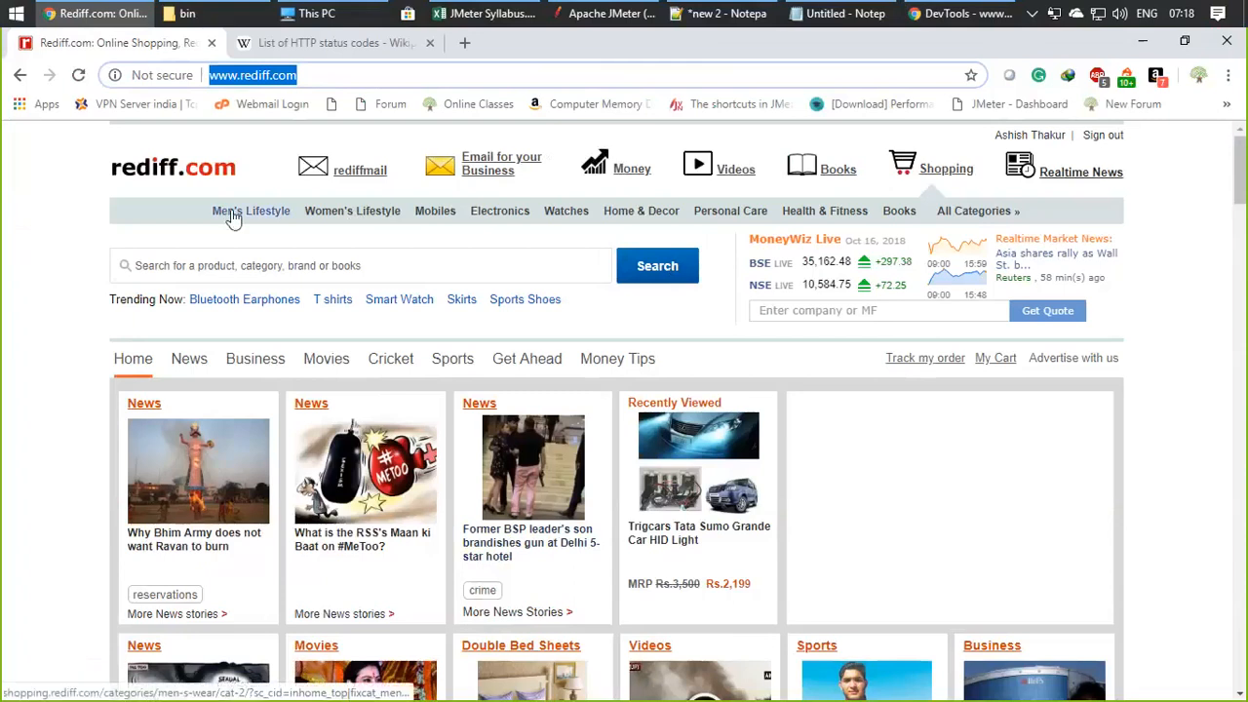
scroll(434, 553, "down", 5)
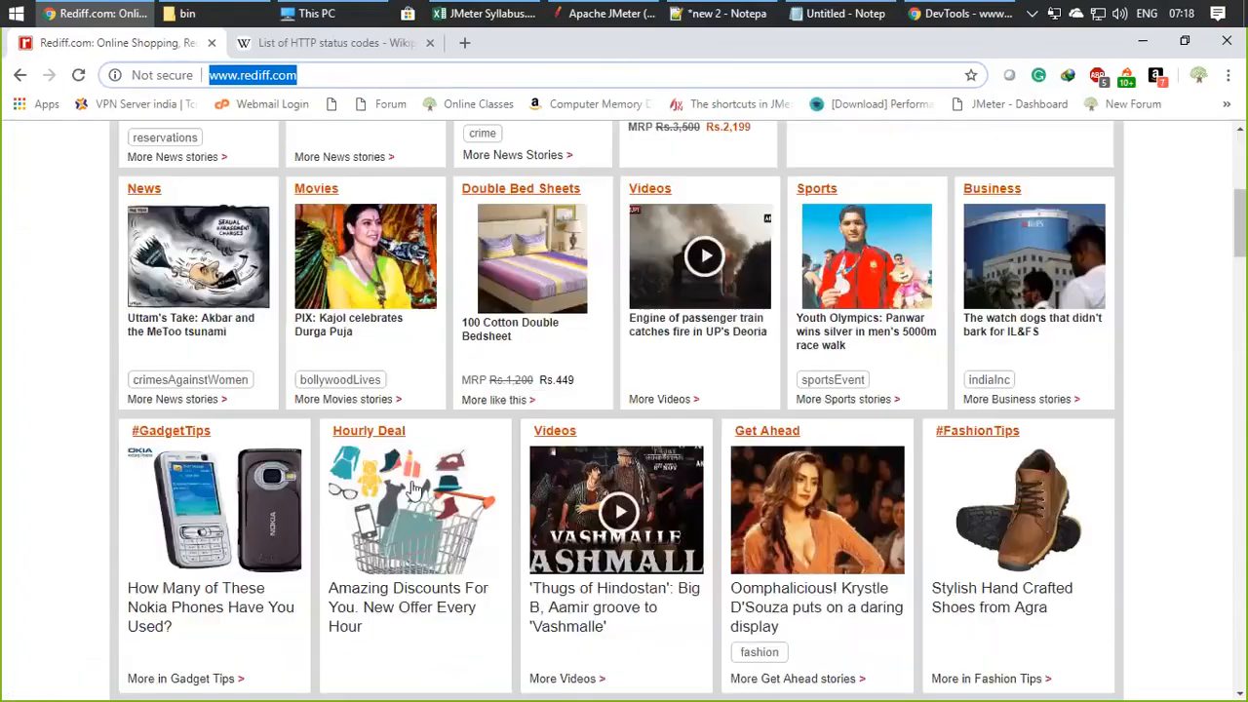
scroll(219, 585, "up", 5)
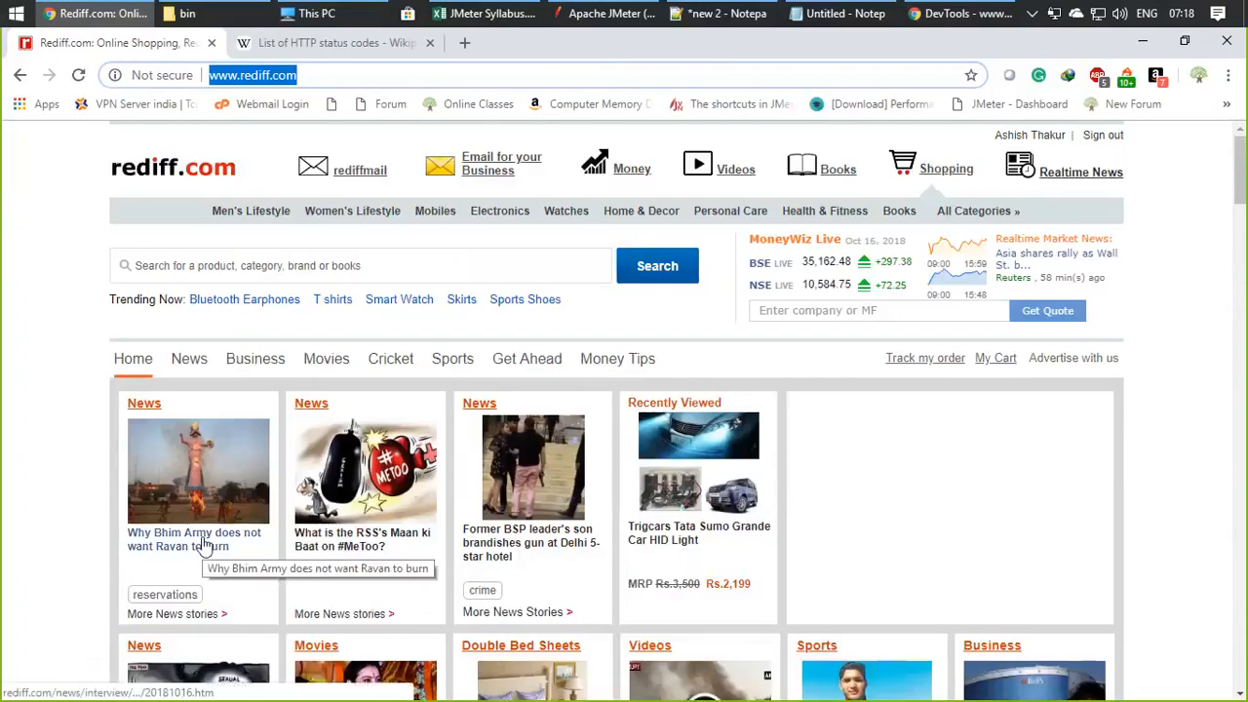
left_click(204, 543)
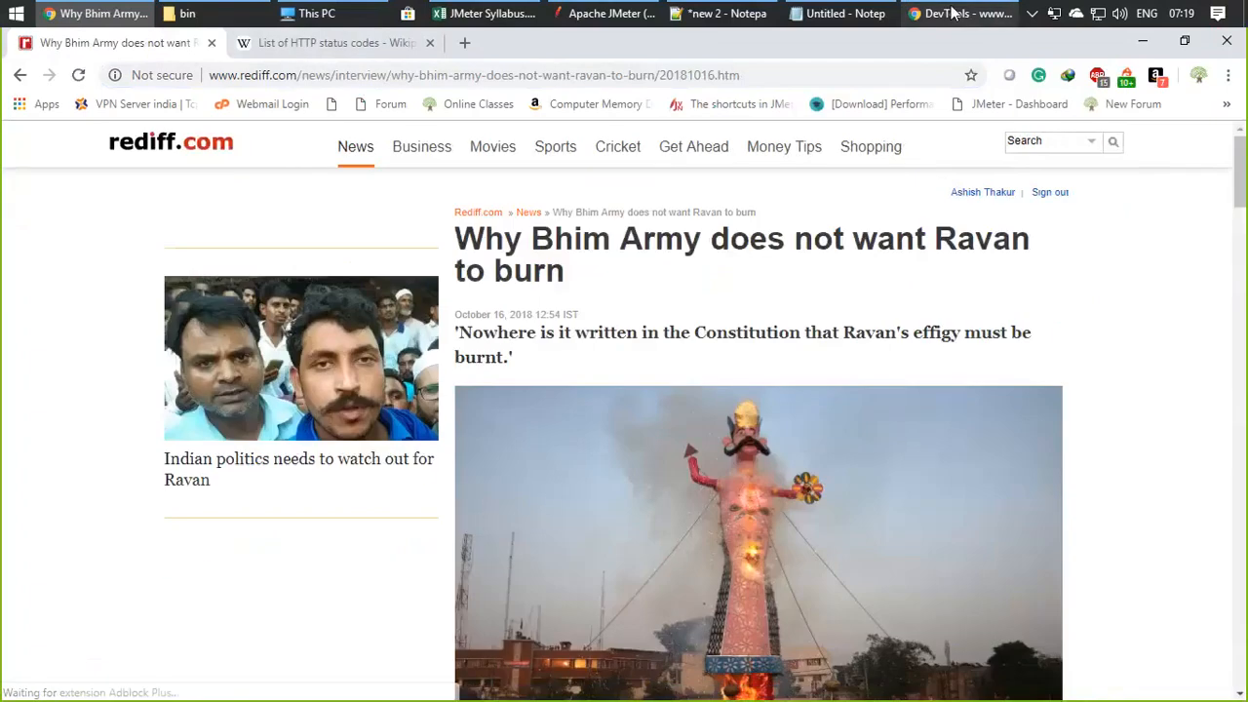
Step: Open the headers of the article's first recorded request and examine the target address inside its track.rediff.com click URL
left_click(954, 12)
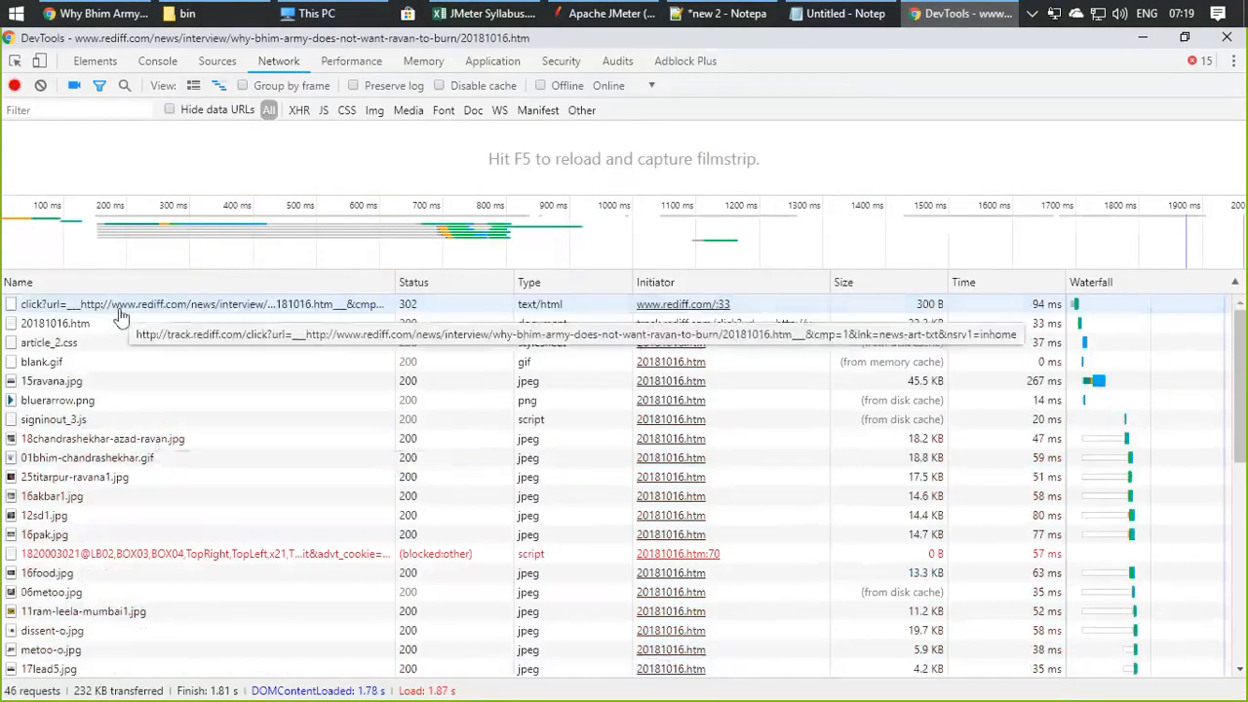
left_click(121, 308)
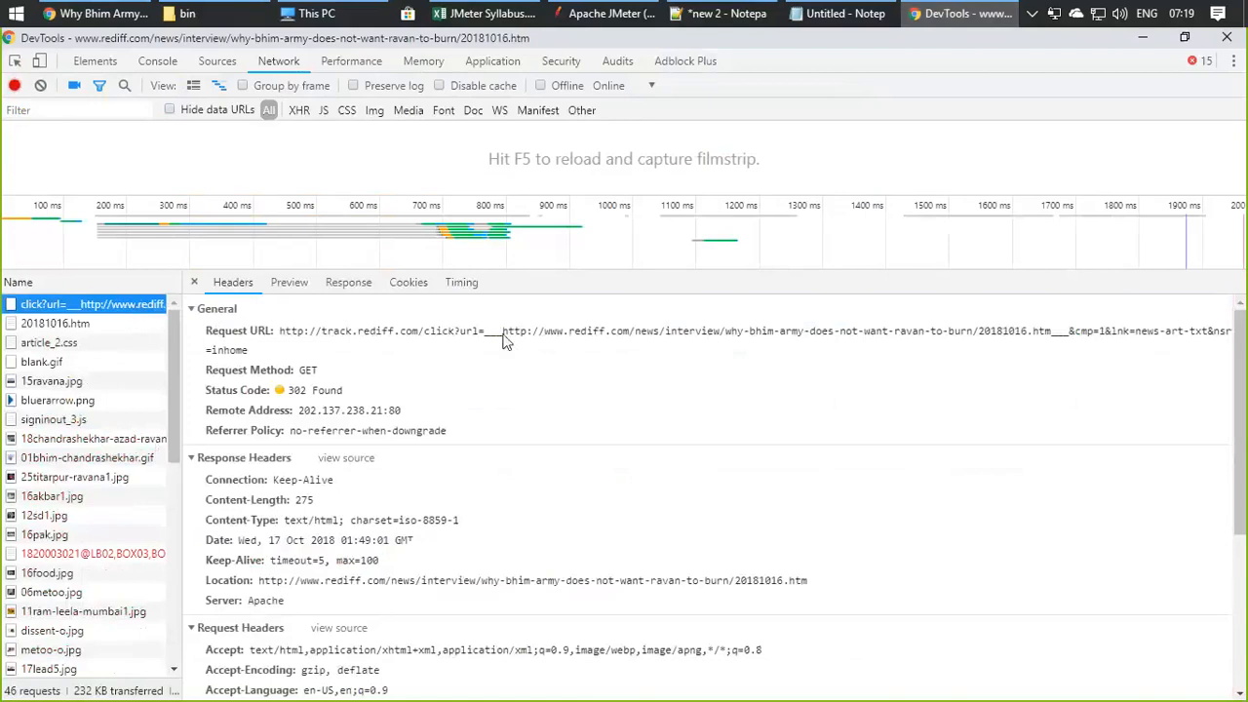
left_click_drag(508, 332, 312, 311)
left_click(567, 352)
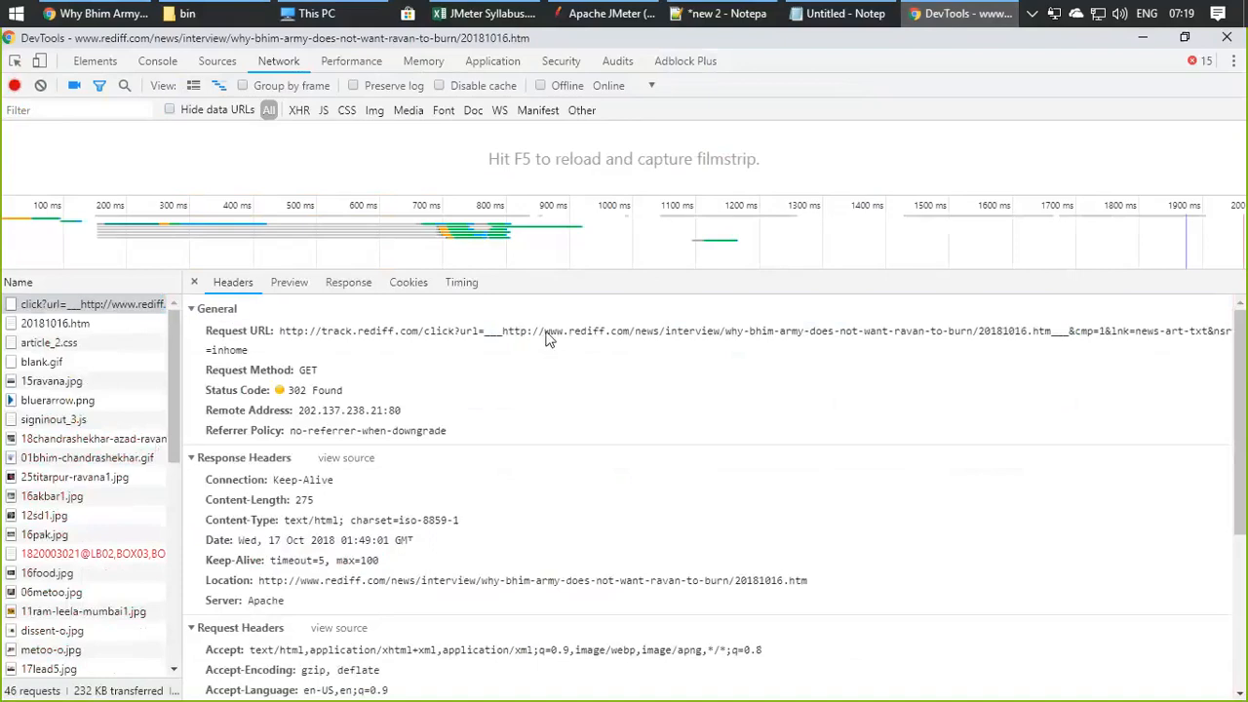
left_click_drag(503, 331, 1080, 368)
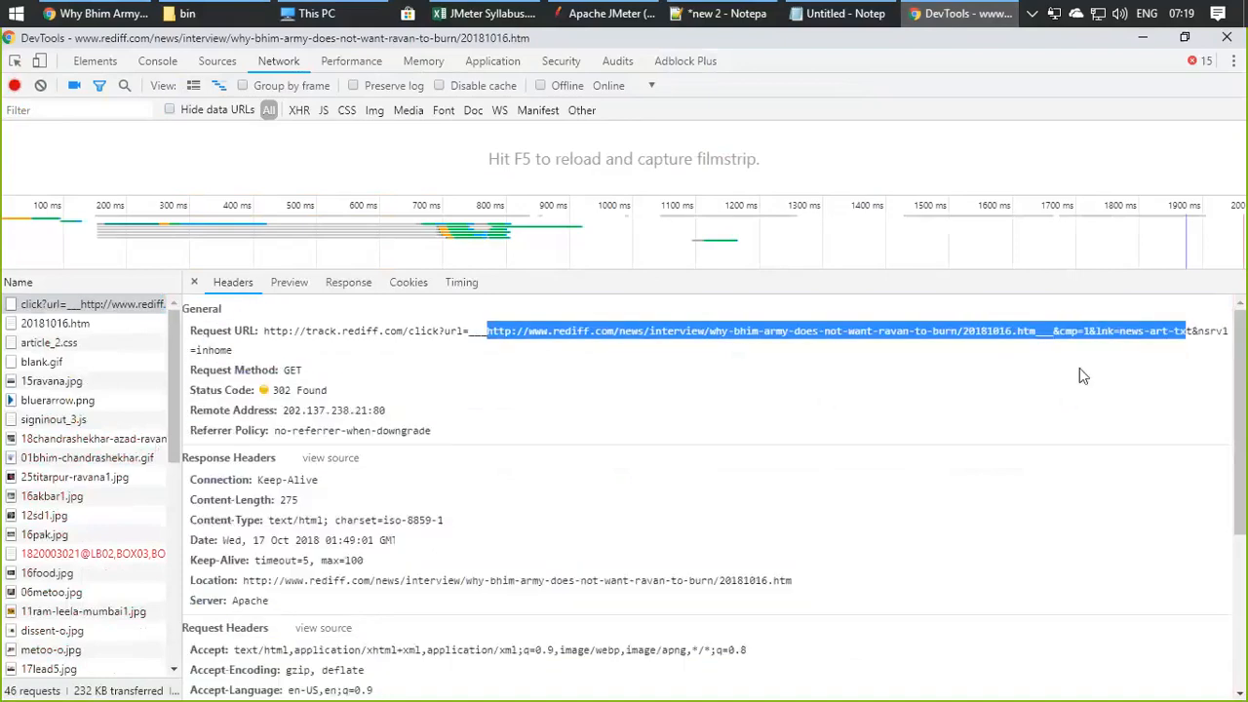
left_click(455, 431)
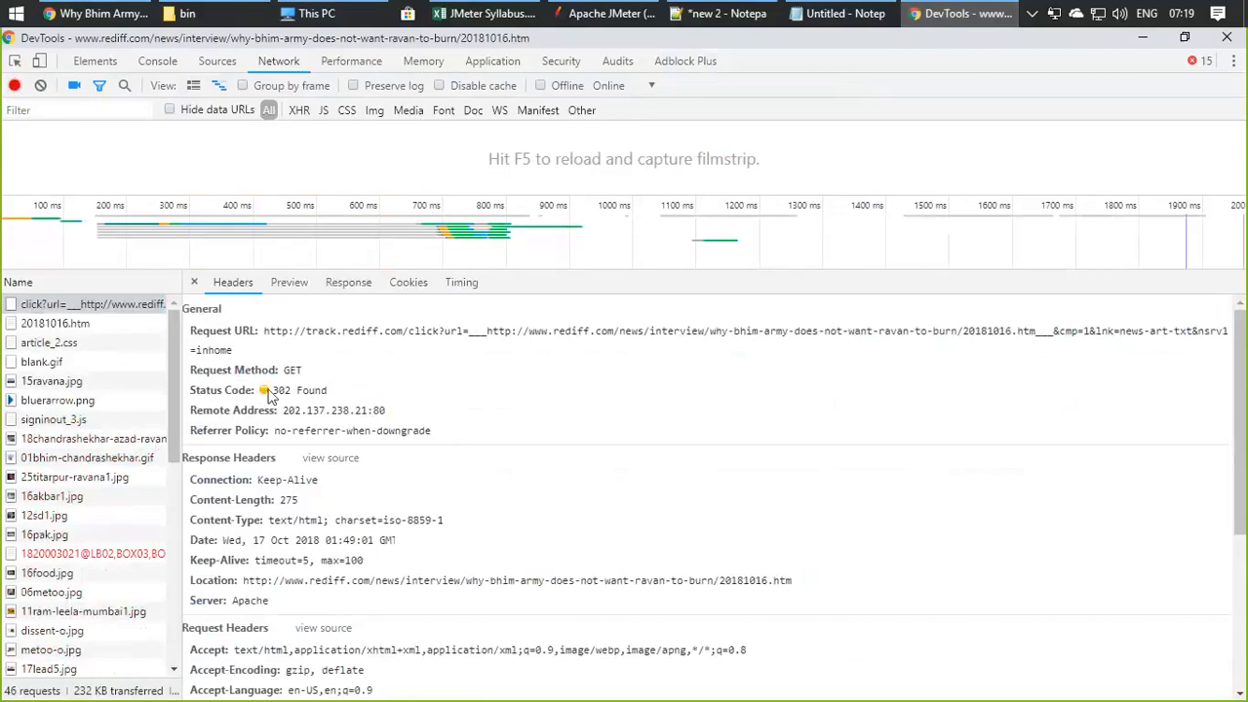
Step: Check the click request's status code, and look up the 3xx class in Wikipedia's list of HTTP status codes
left_click_drag(274, 390, 336, 400)
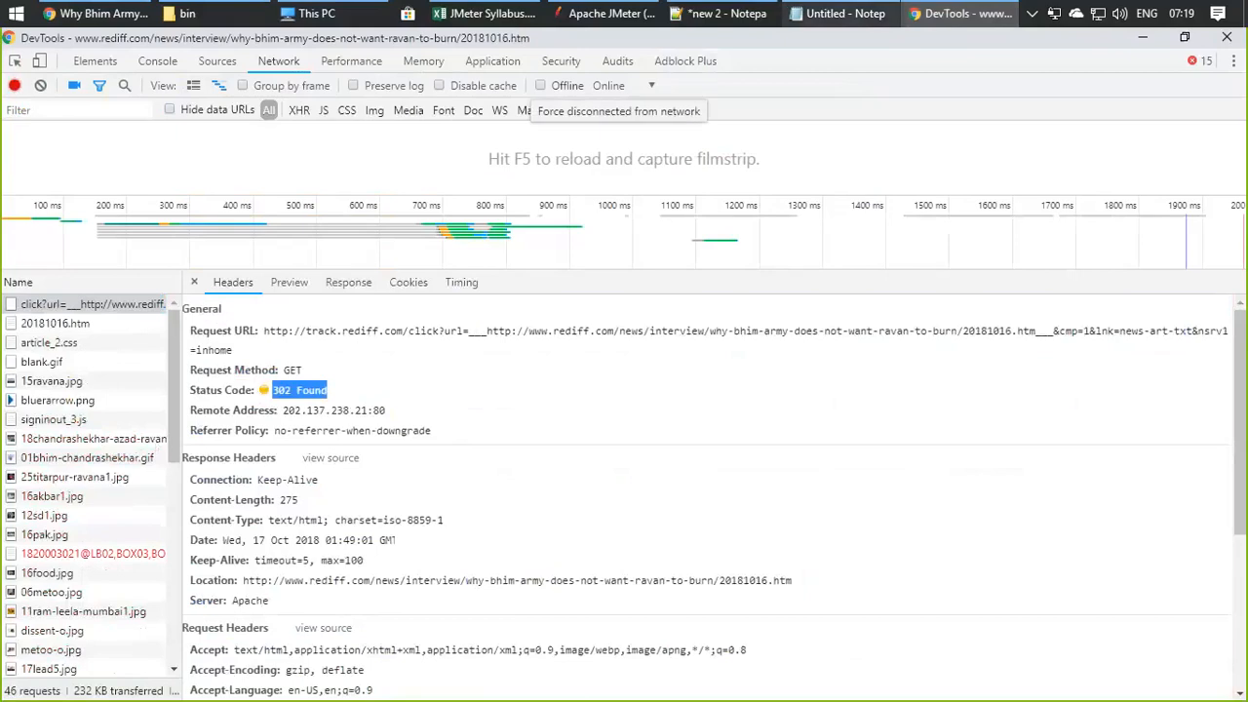
left_click(97, 14)
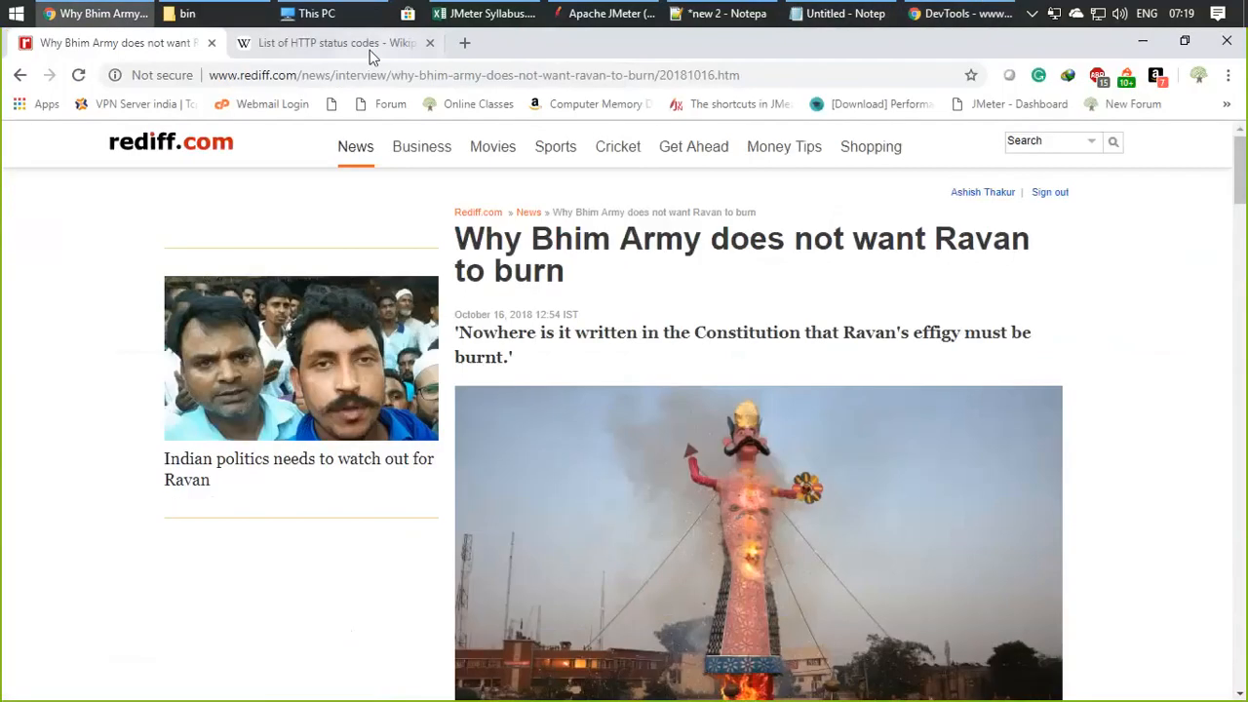
left_click(369, 47)
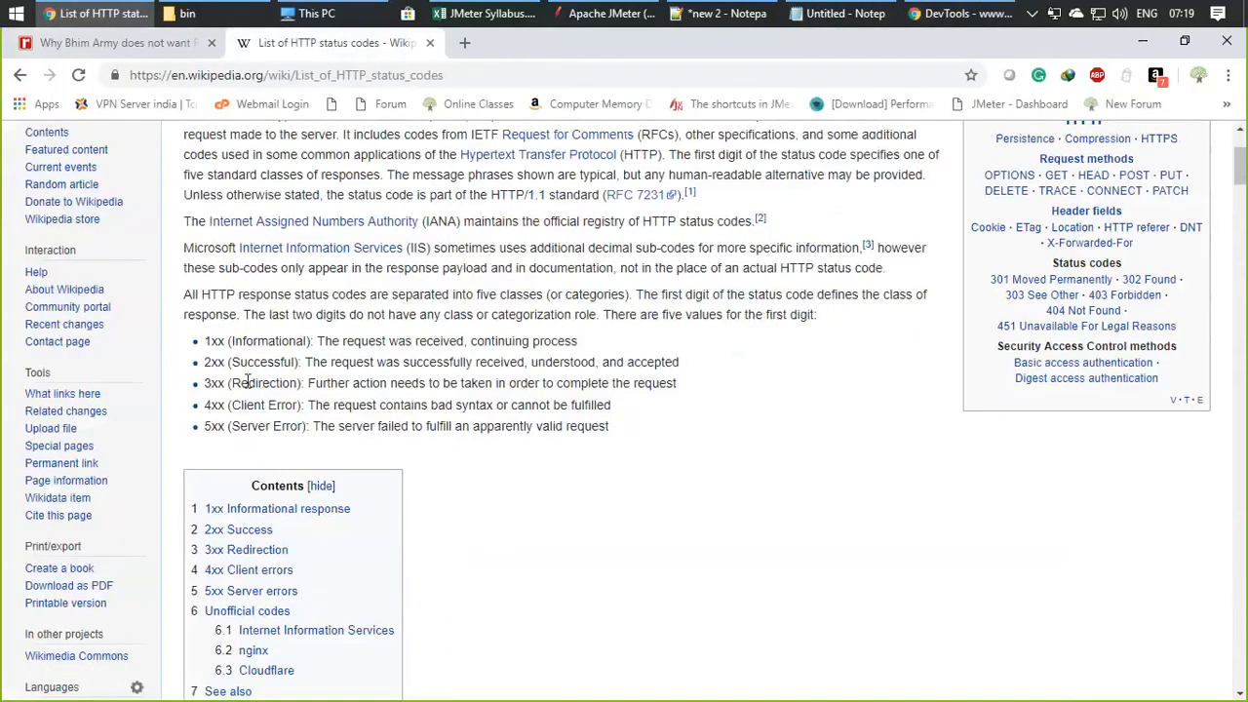
left_click_drag(231, 382, 302, 383)
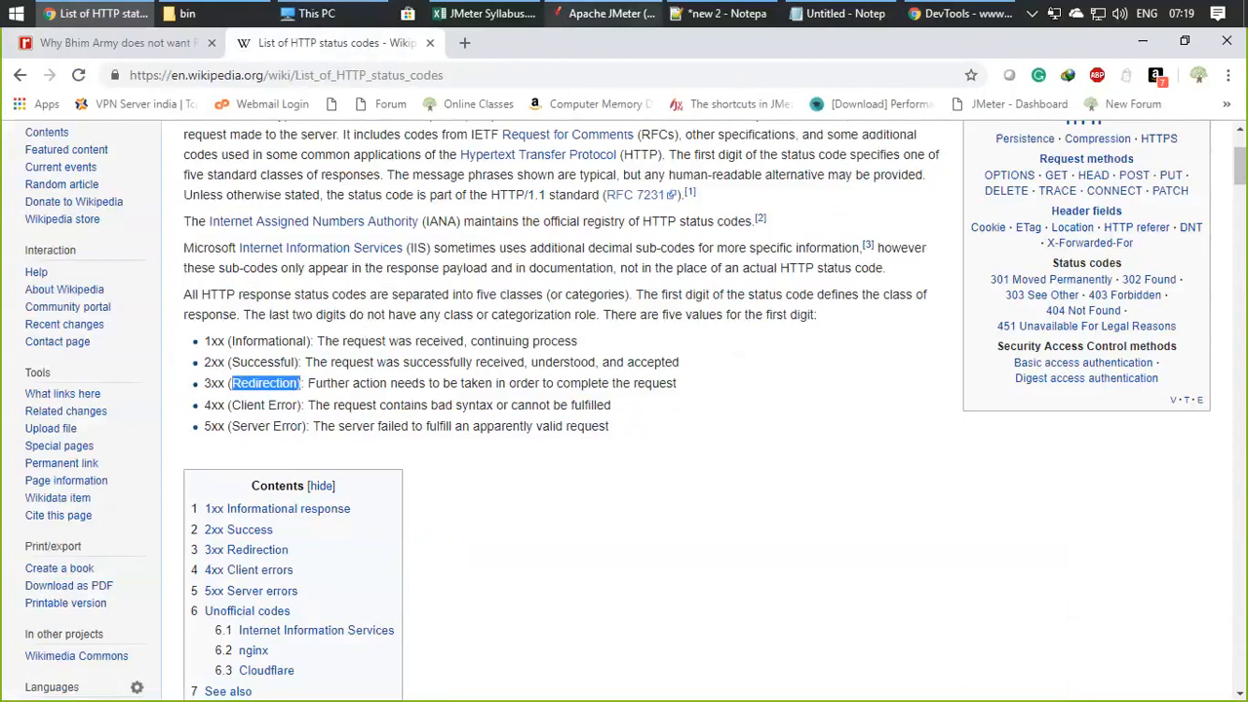
left_click(604, 13)
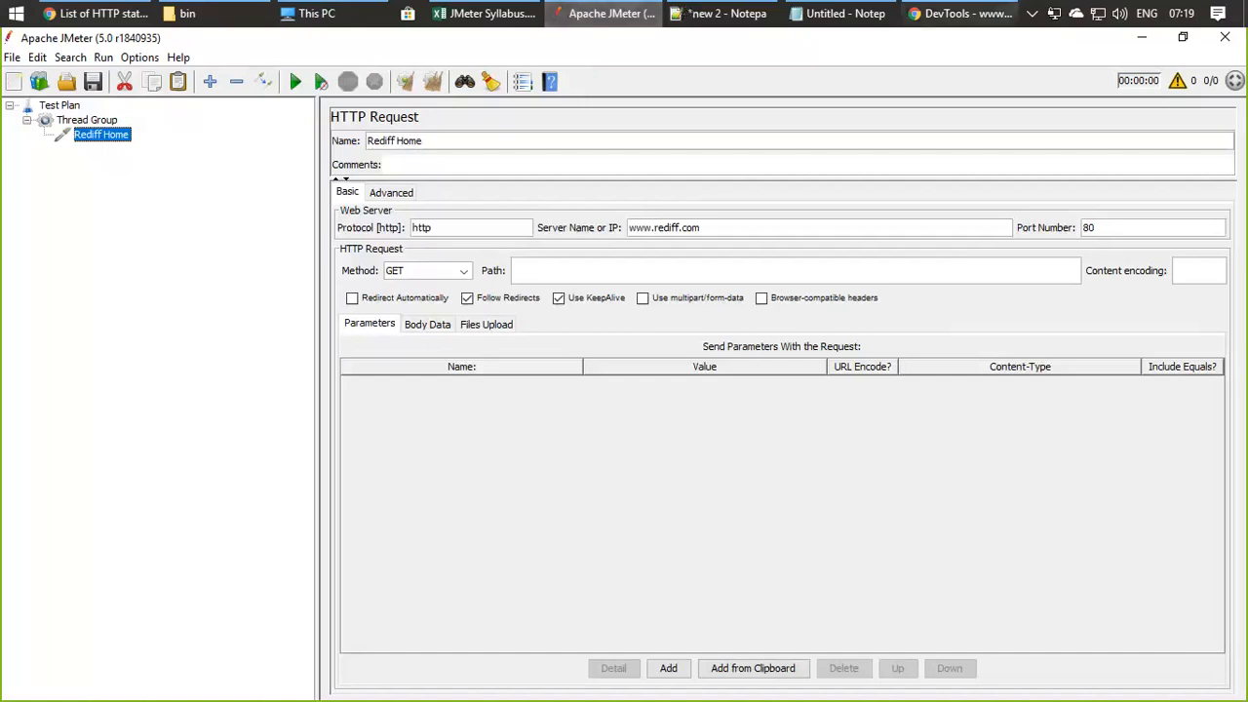
Step: Return to DevTools and compare the tracking click request's headers with those of 20181016.htm, examining the latter's full request URL
left_click(961, 13)
left_click(54, 326)
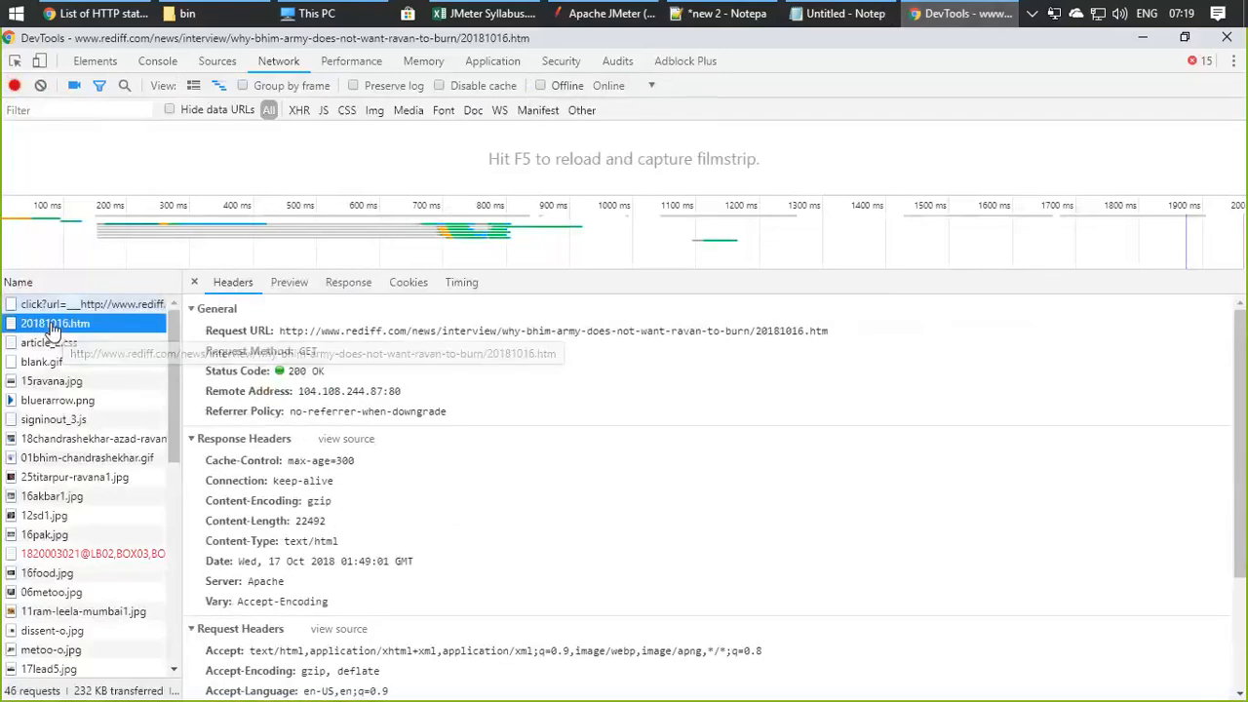
left_click(122, 306)
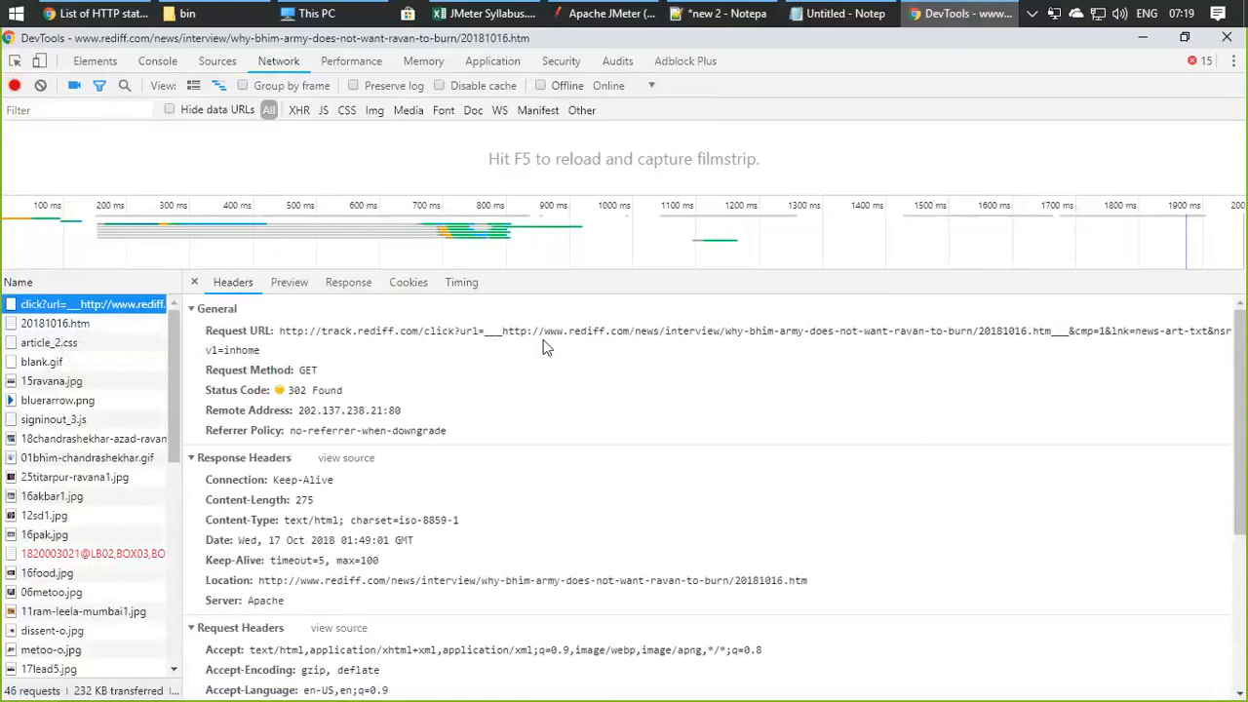
left_click(67, 325)
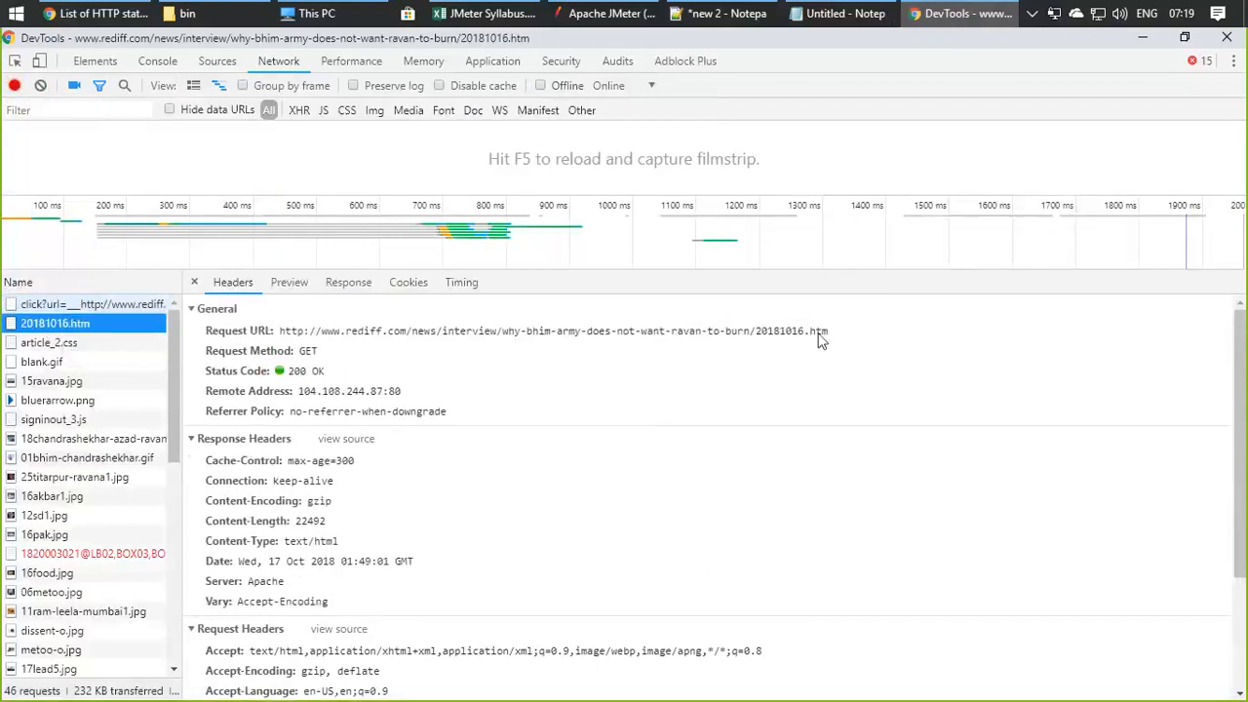
left_click_drag(827, 331, 821, 332)
left_click_drag(732, 336, 283, 334)
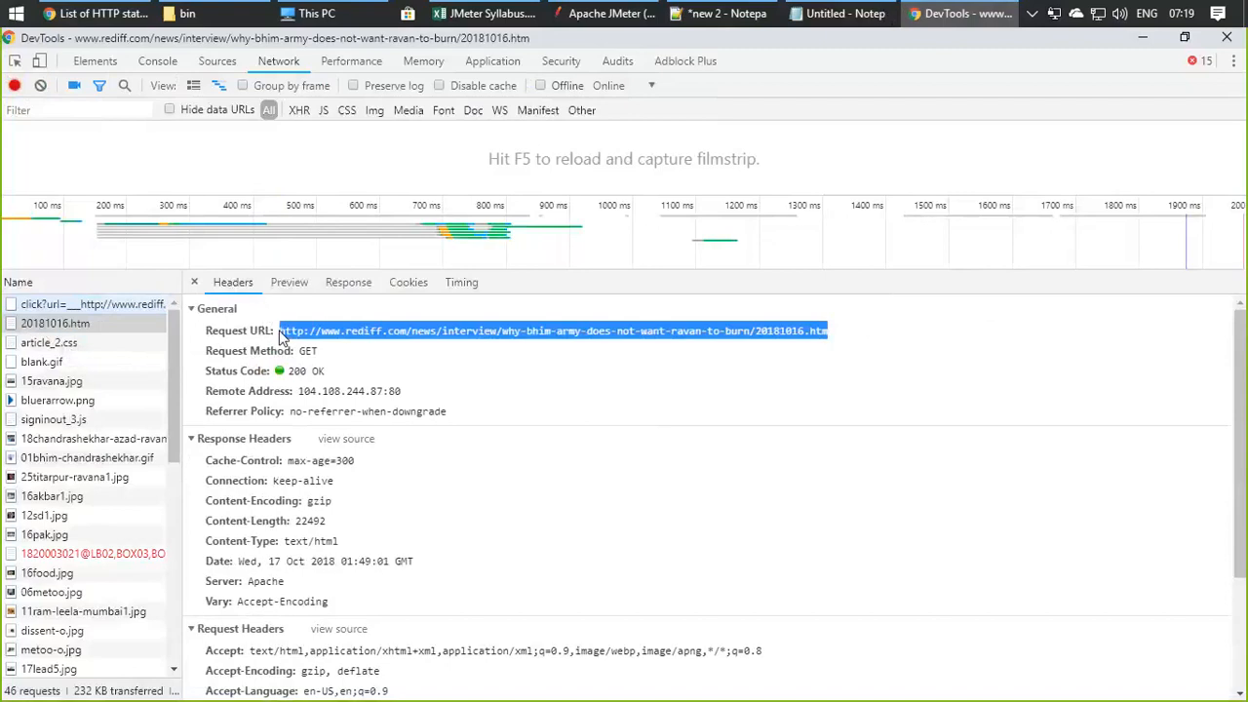
left_click(283, 335)
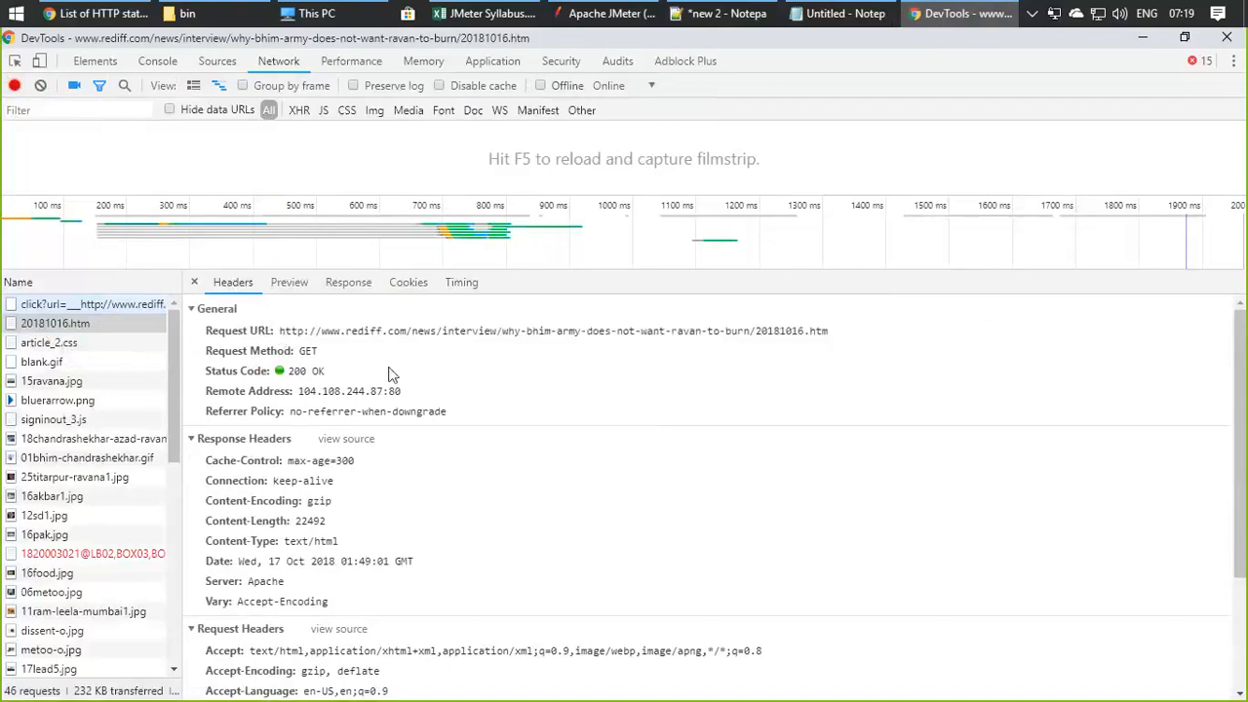
Step: Start screen annotation and mark off the request URL's protocol, server and path portions, numbering them 1, 2 and 3
left_click(928, 694)
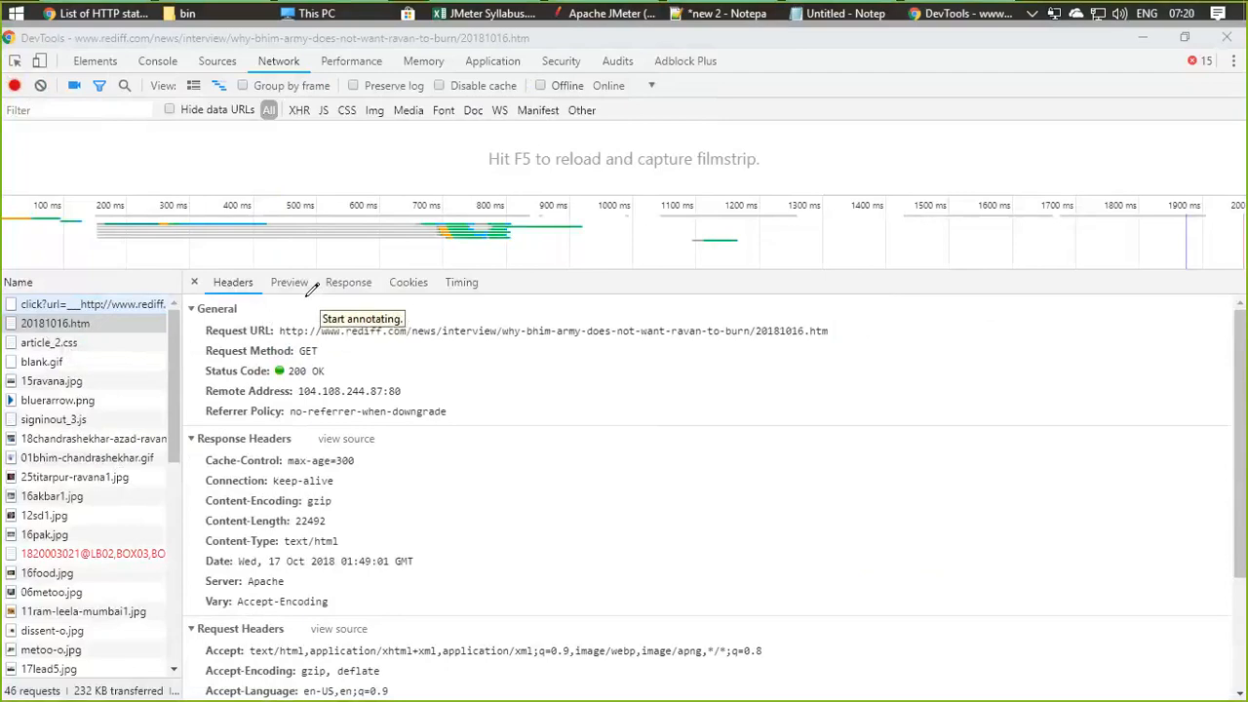
mouse_move(305, 298)
left_mouse_down()
mouse_move(304, 331)
mouse_move(250, 345)
left_mouse_up()
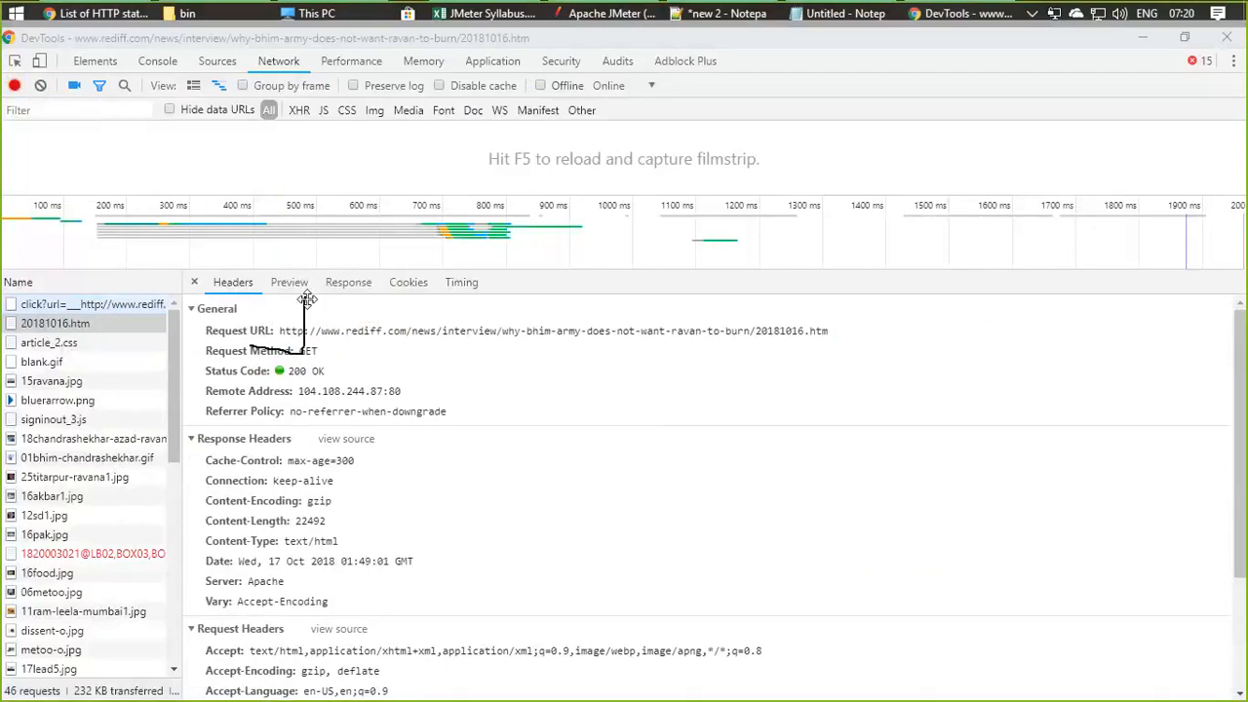
left_click_drag(262, 292, 308, 294)
mouse_move(410, 287)
left_mouse_down()
mouse_move(407, 344)
mouse_move(305, 349)
left_mouse_up()
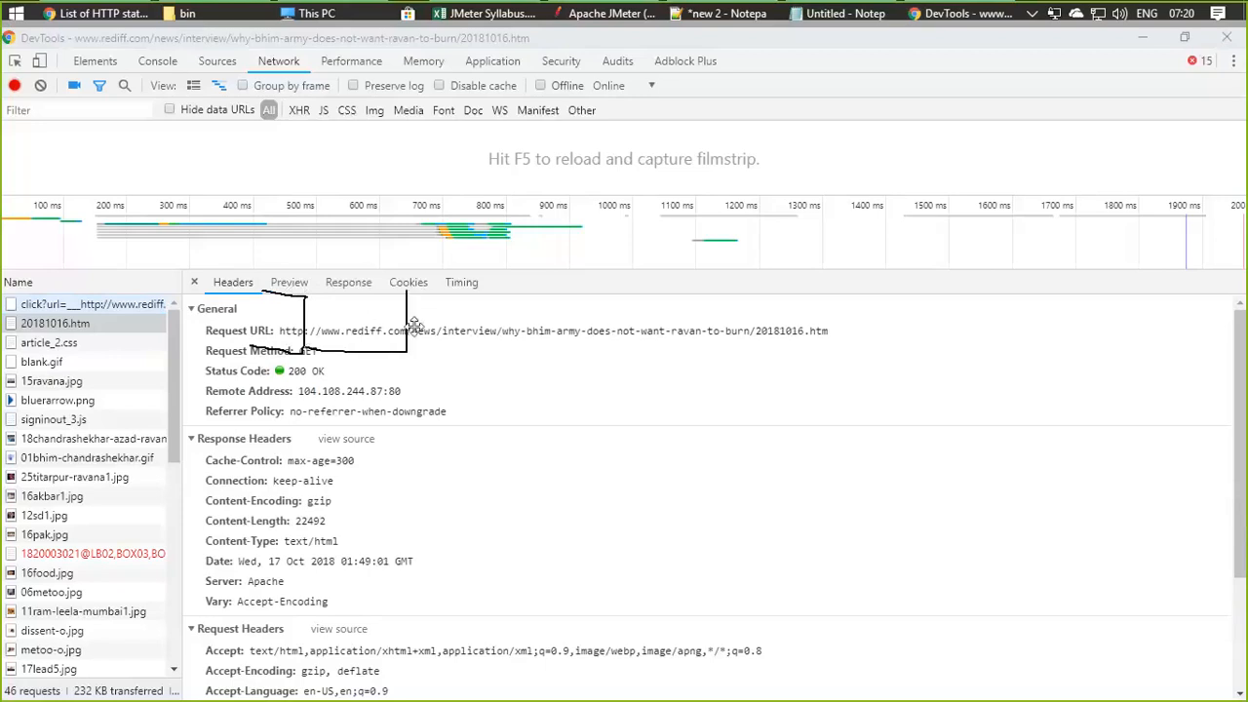
mouse_move(840, 297)
left_mouse_down()
mouse_move(801, 360)
mouse_move(434, 357)
mouse_move(410, 343)
left_mouse_up()
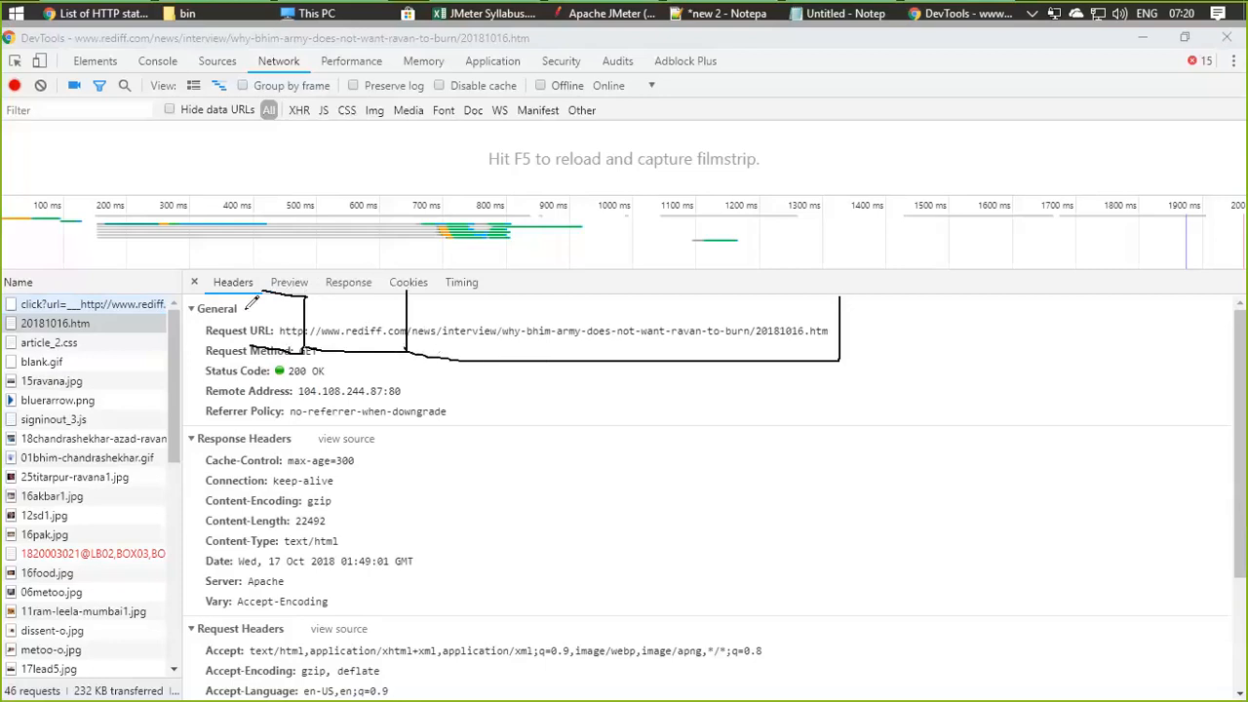
left_click_drag(272, 206, 272, 254)
left_click_drag(342, 219, 388, 255)
mouse_move(533, 206)
left_mouse_down()
mouse_move(609, 210)
mouse_move(528, 264)
left_mouse_up()
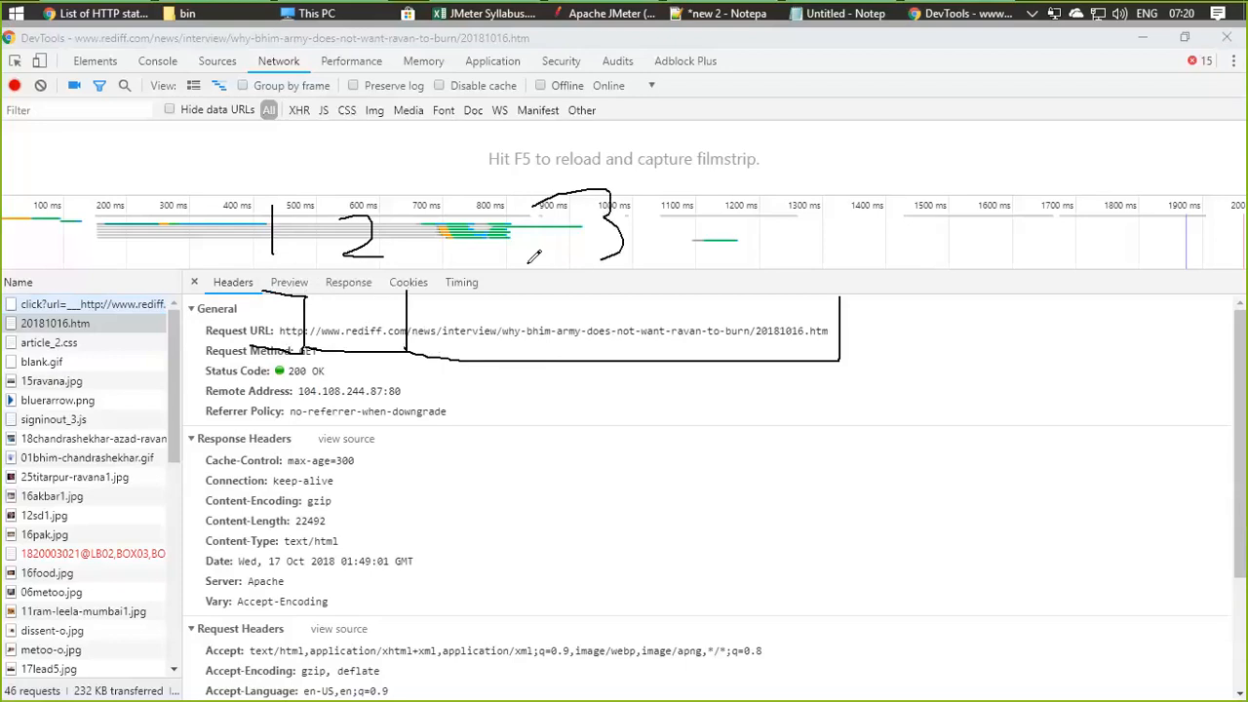
Step: Draw lines from the three URL portions to handwritten labels P, S and Path, and clear the annotations
left_click_drag(276, 359, 246, 474)
mouse_move(207, 529)
left_mouse_down()
mouse_move(221, 566)
mouse_move(209, 542)
left_mouse_up()
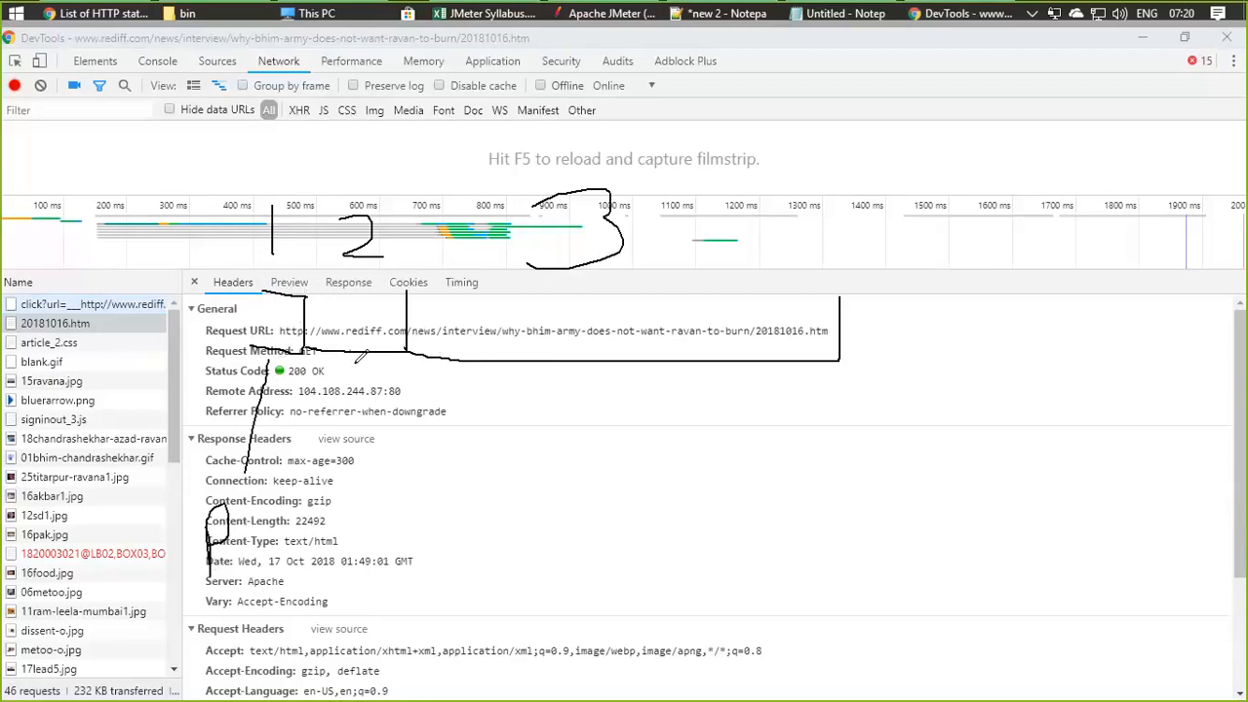
mouse_move(354, 364)
left_mouse_down()
mouse_move(416, 589)
mouse_move(375, 595)
left_mouse_up()
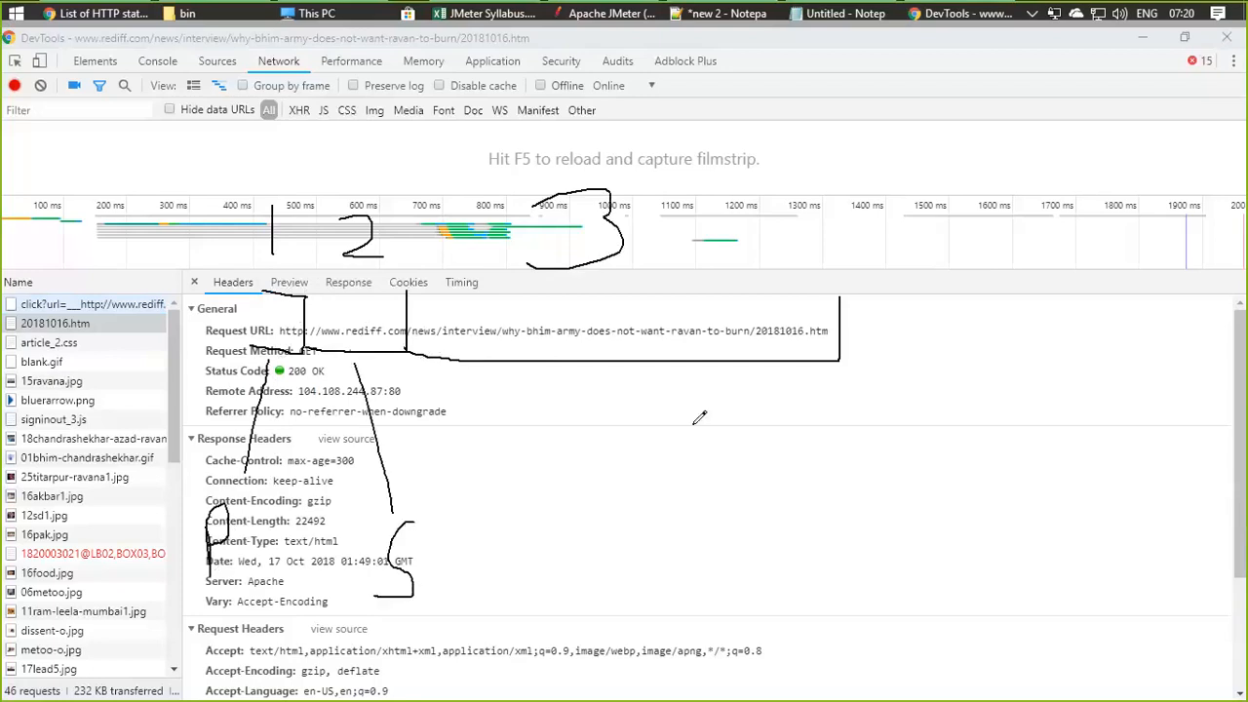
left_click_drag(626, 370, 654, 500)
mouse_move(608, 552)
left_mouse_down()
mouse_move(606, 605)
mouse_move(606, 513)
mouse_move(610, 556)
mouse_move(647, 571)
mouse_move(639, 604)
mouse_move(663, 603)
left_mouse_up()
mouse_move(670, 542)
left_mouse_down()
mouse_move(671, 597)
mouse_move(743, 603)
mouse_move(671, 543)
mouse_move(699, 553)
left_mouse_up()
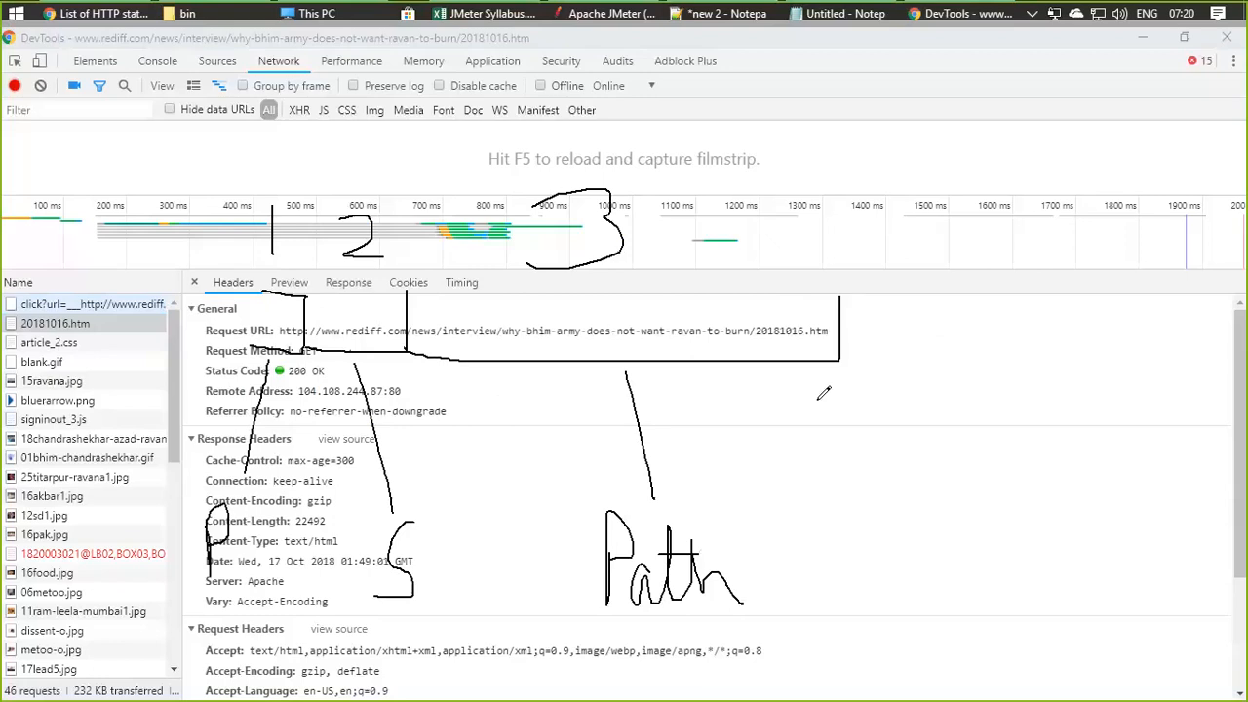
key("Escape")
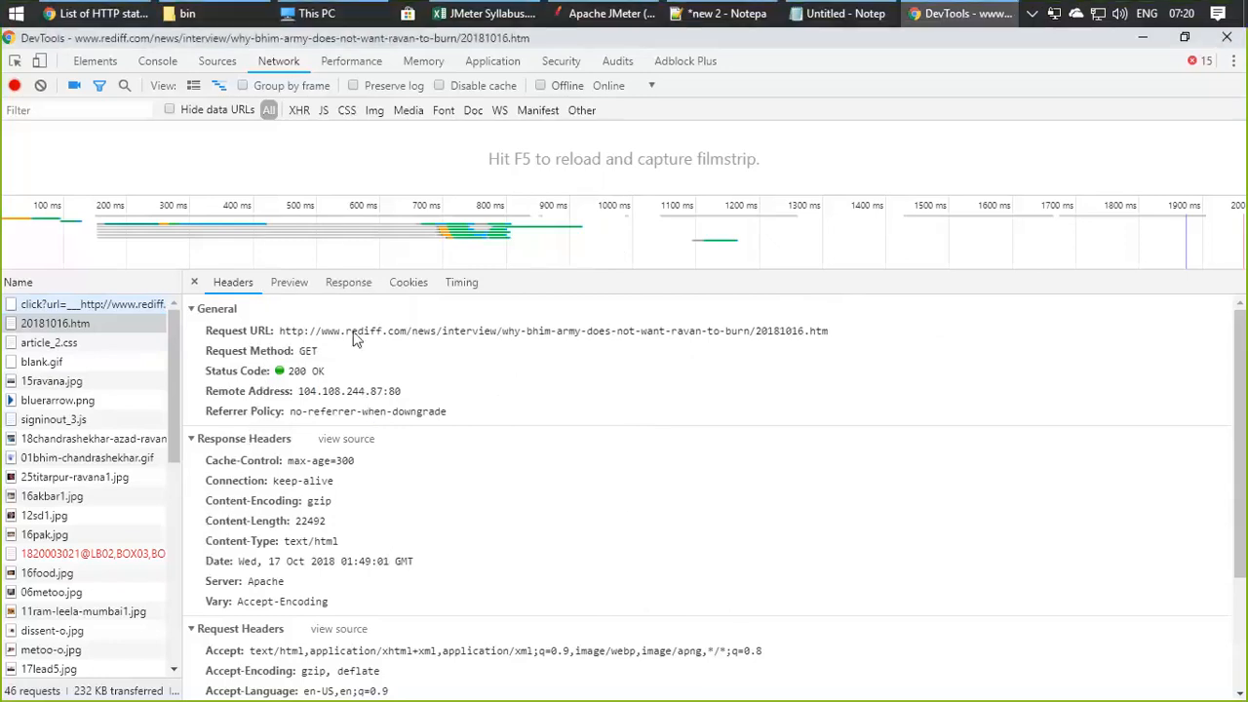
Step: In JMeter, add a second HTTP Request sampler to the Thread Group and set its protocol to http
double_click(296, 331)
left_click(605, 12)
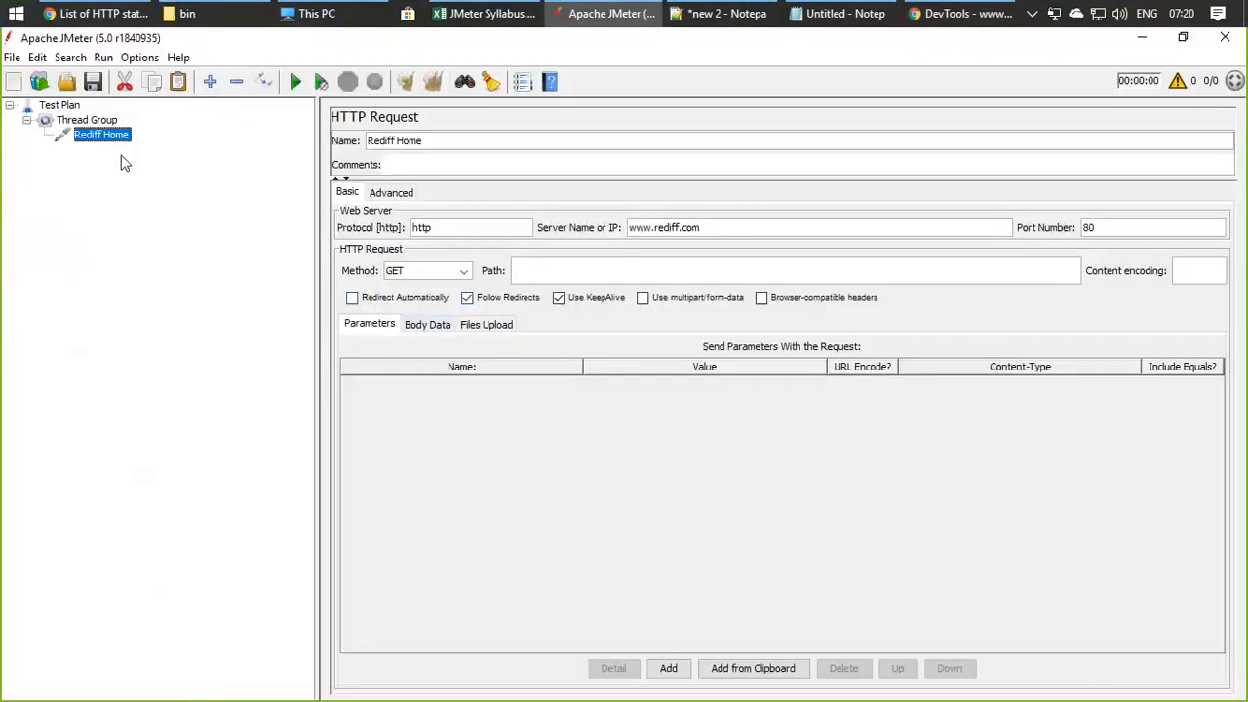
left_click(86, 122)
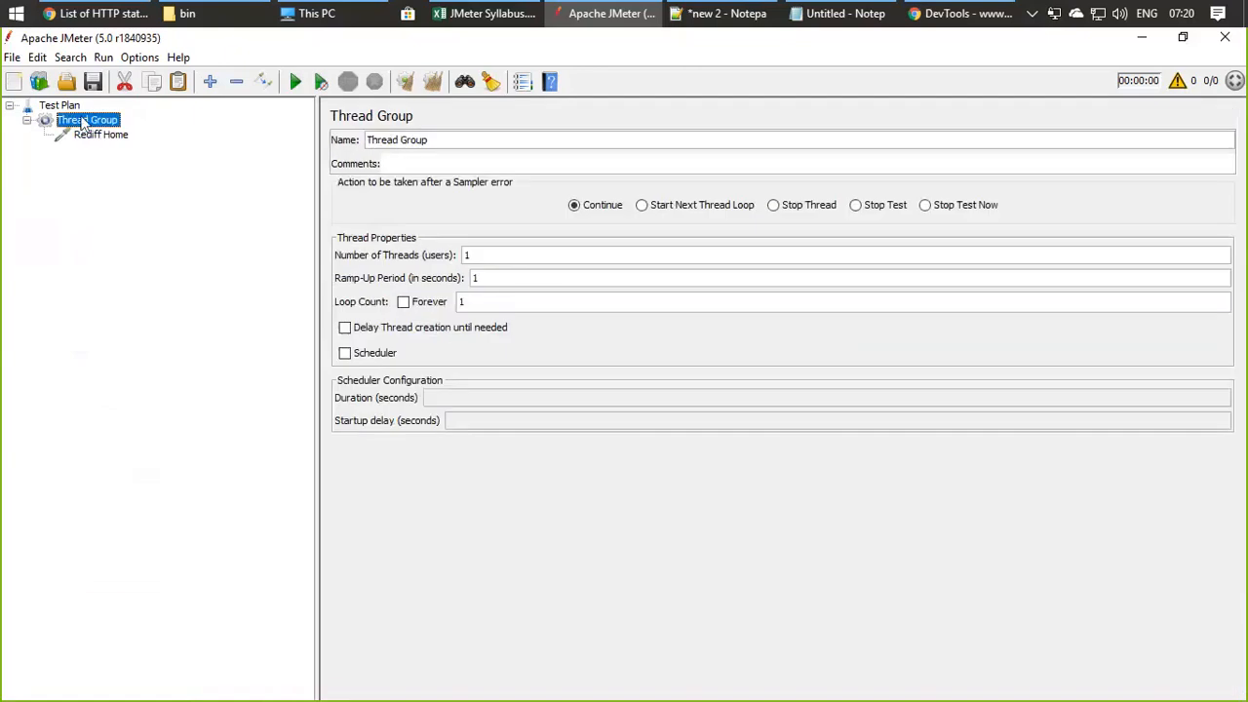
right_click(84, 119)
mouse_move(168, 134)
mouse_move(381, 129)
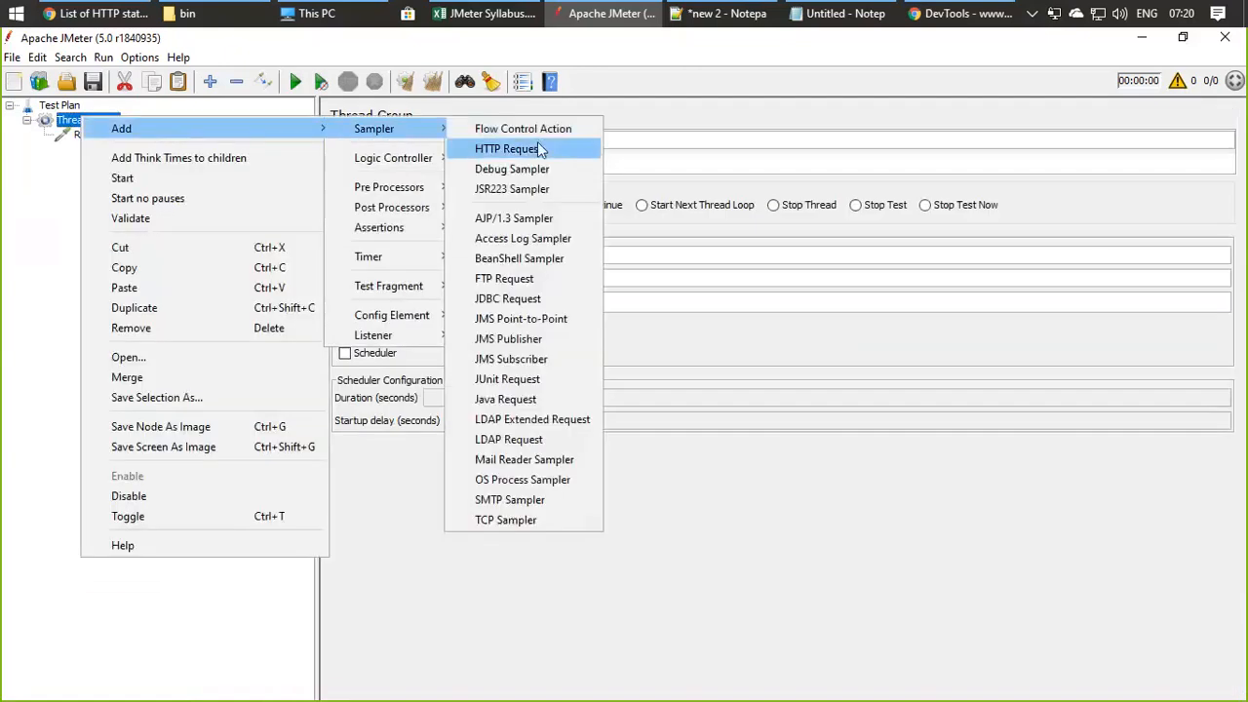
left_click(540, 149)
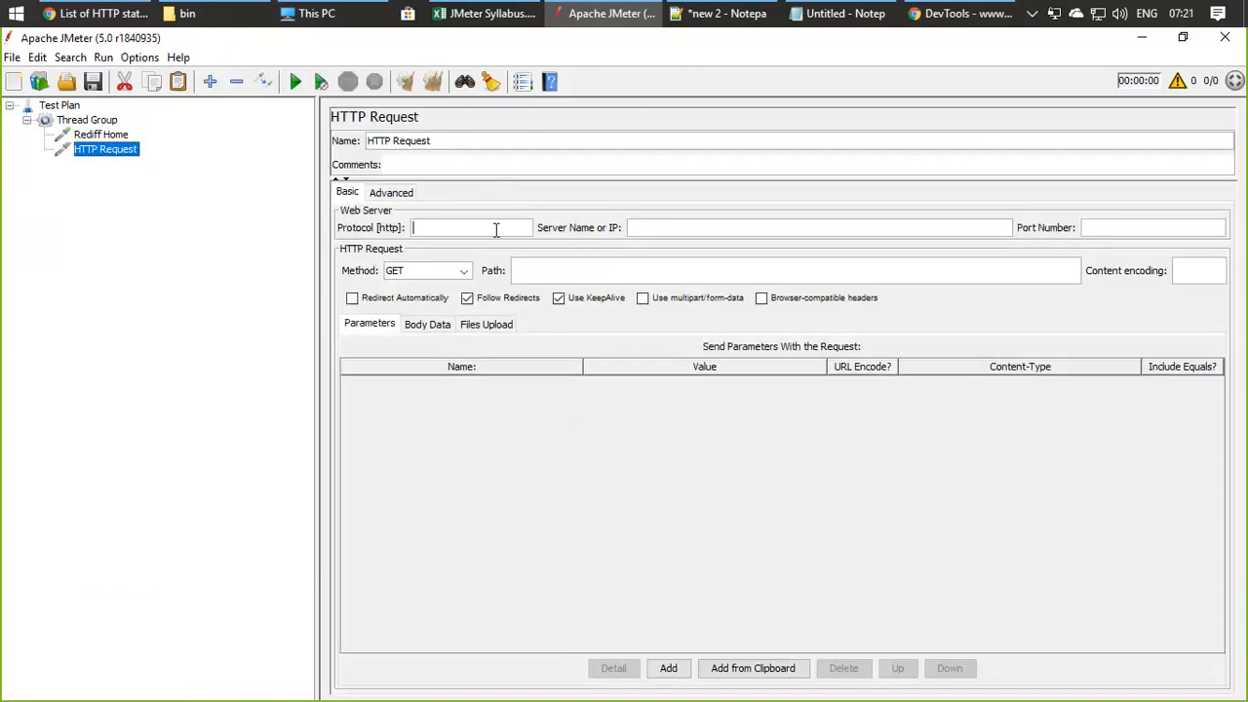
type("http")
left_click(98, 14)
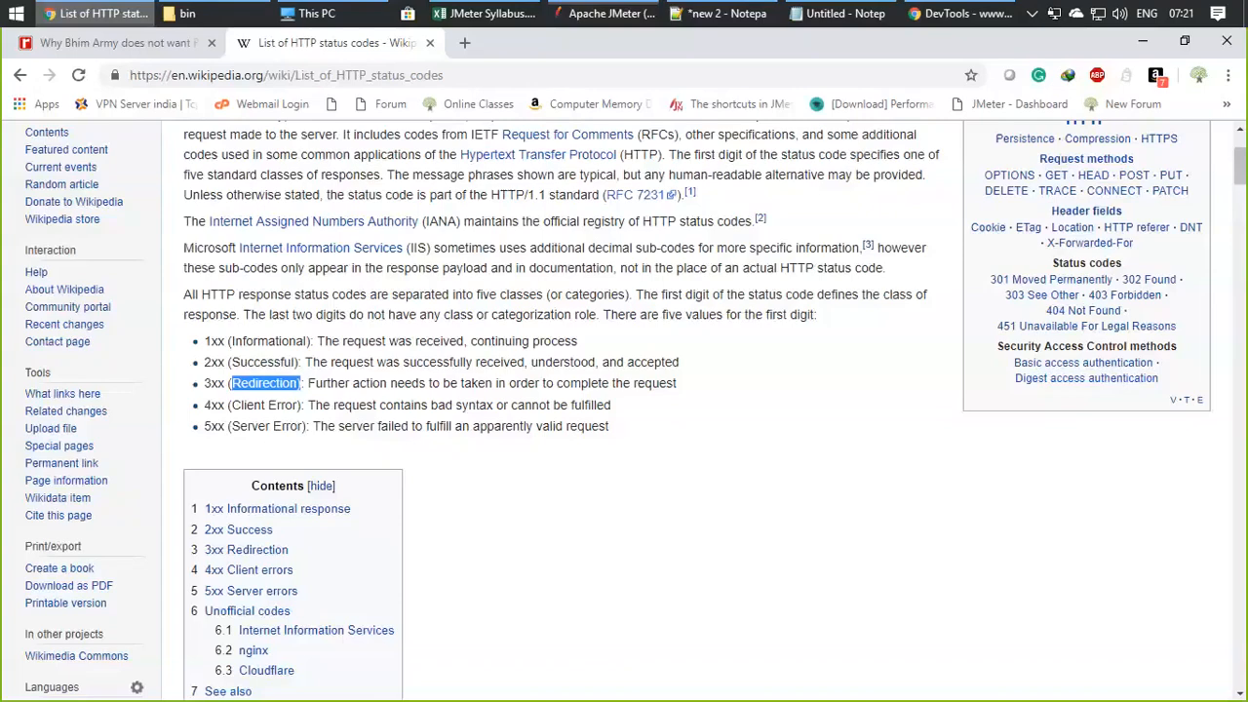
key("alt+Tab")
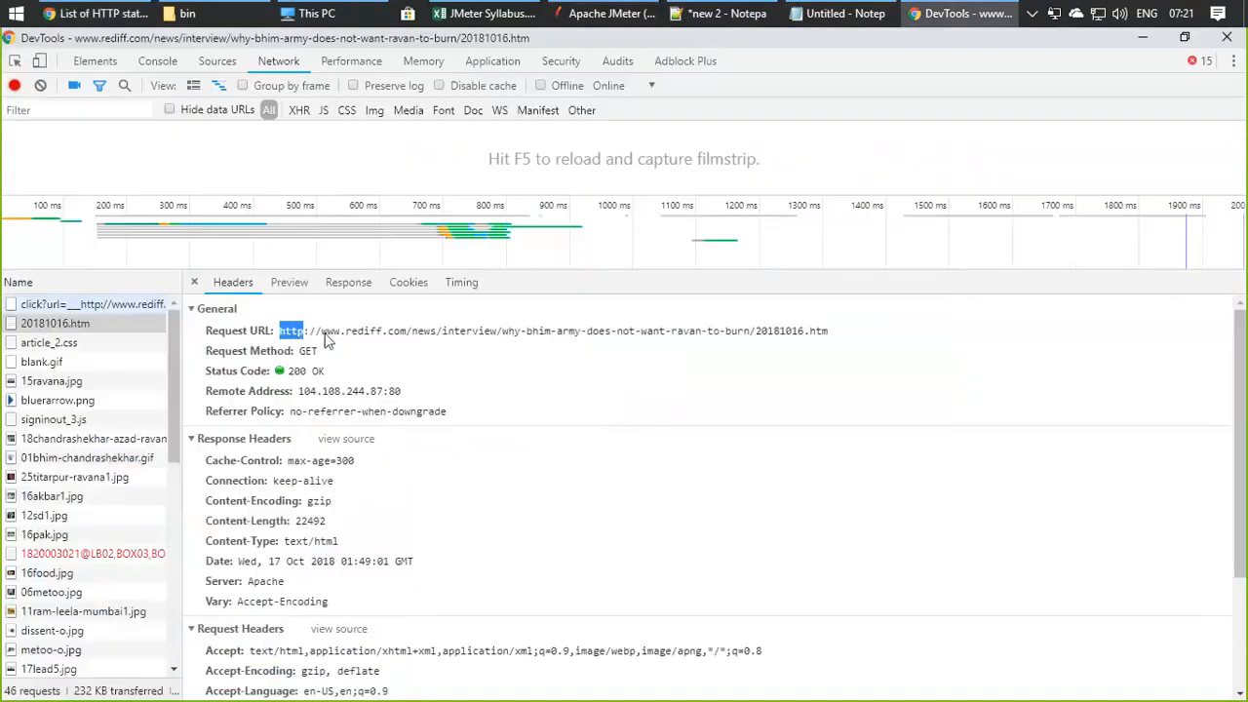
left_click_drag(323, 334, 405, 344)
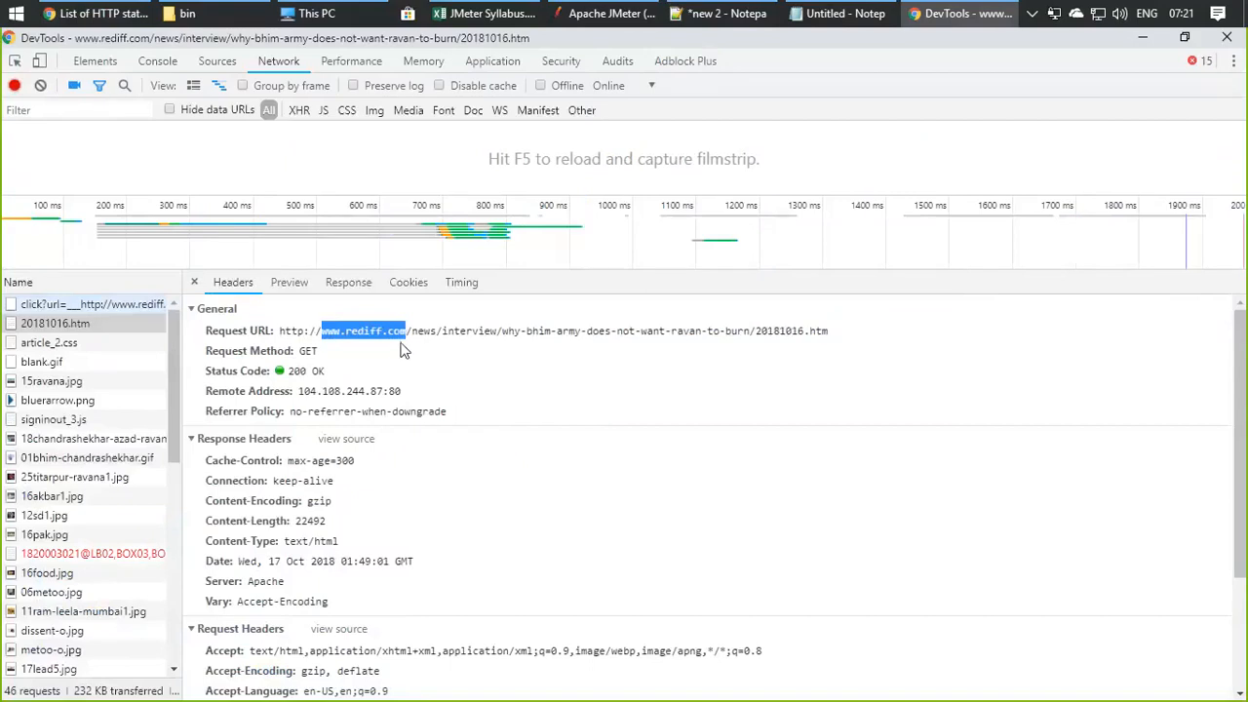
key("alt+Tab")
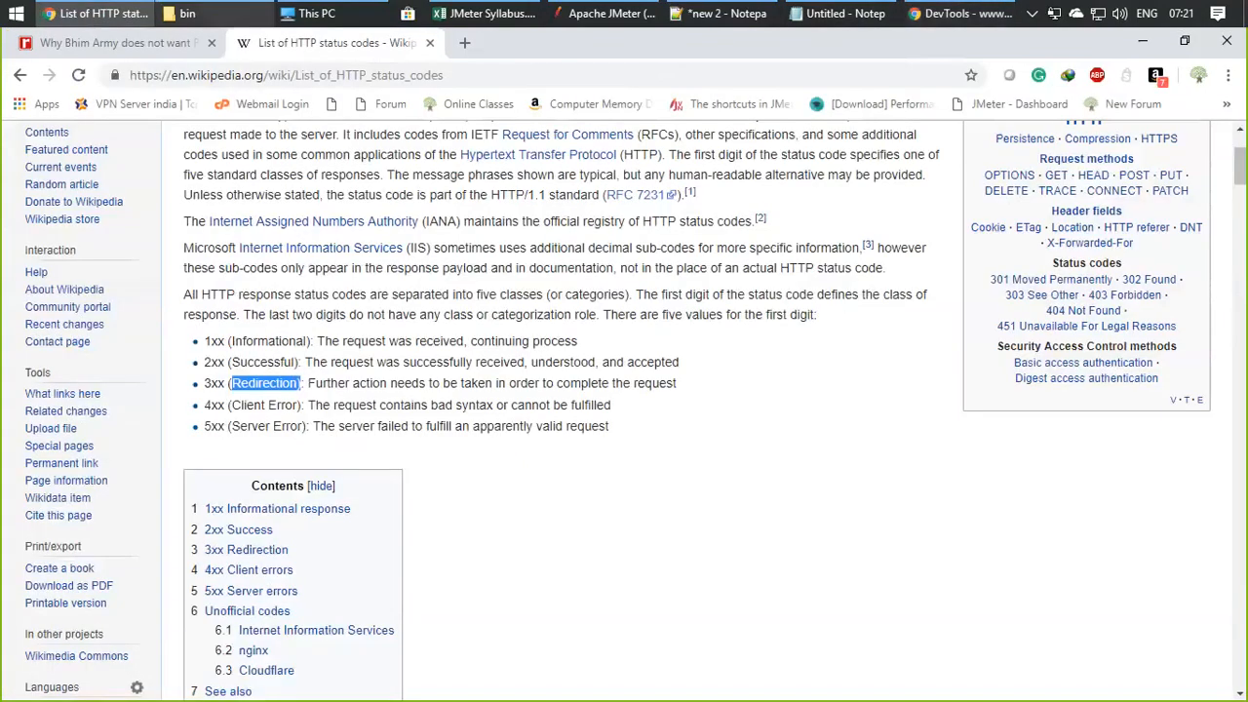
key("alt+Tab")
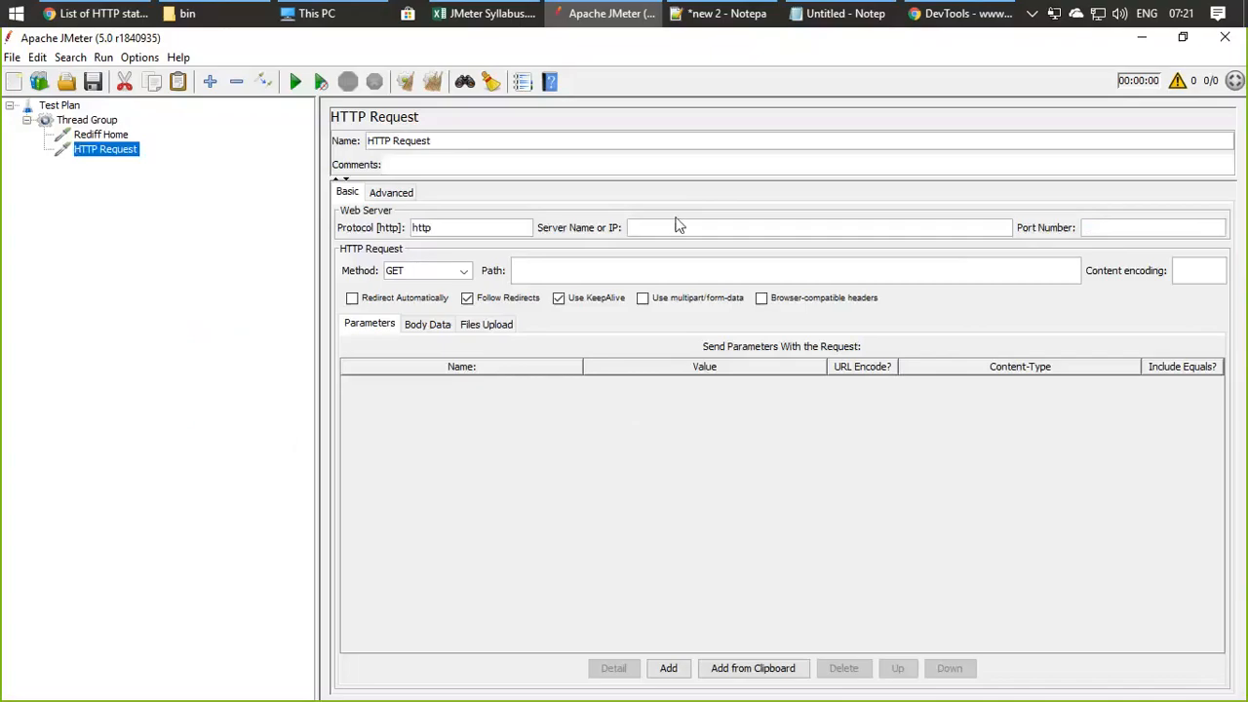
left_click(678, 230)
type("www.rediff.com")
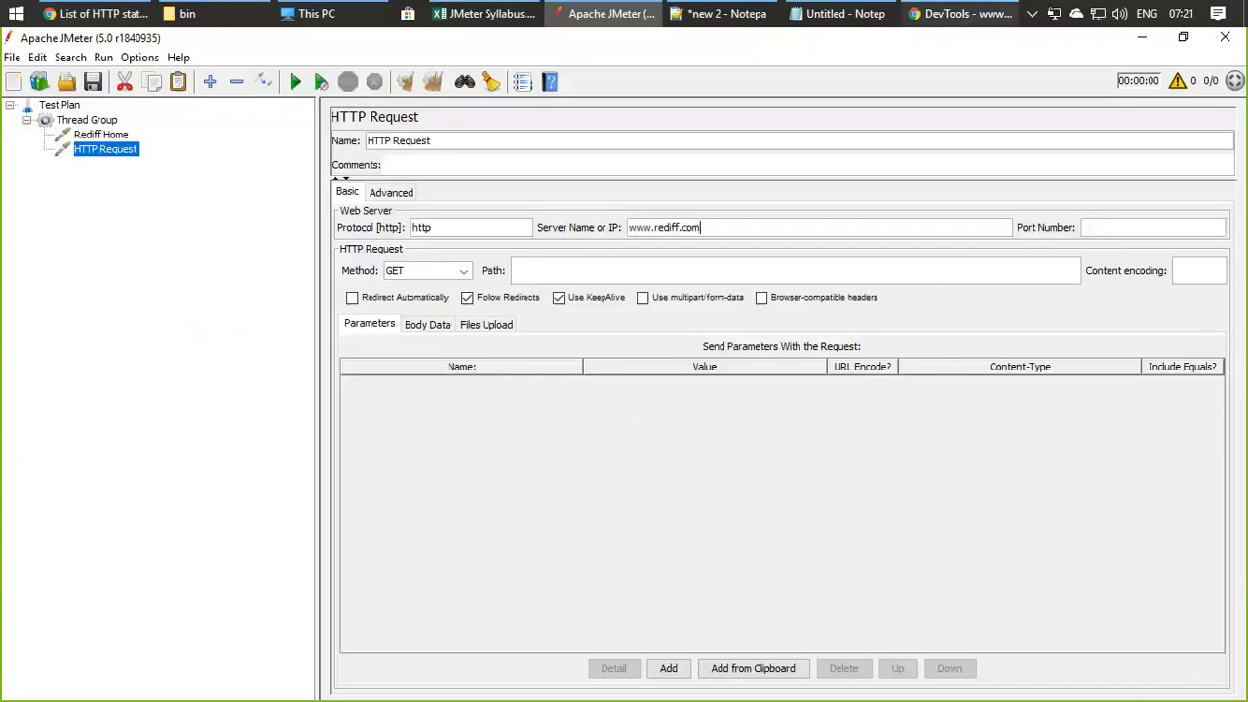
Step: Copy /news/interview/why-bhim-army-does-not-want-ravan-to-burn/20181016.htm from the request URL into the sampler's path, and return to DevTools
left_click(961, 14)
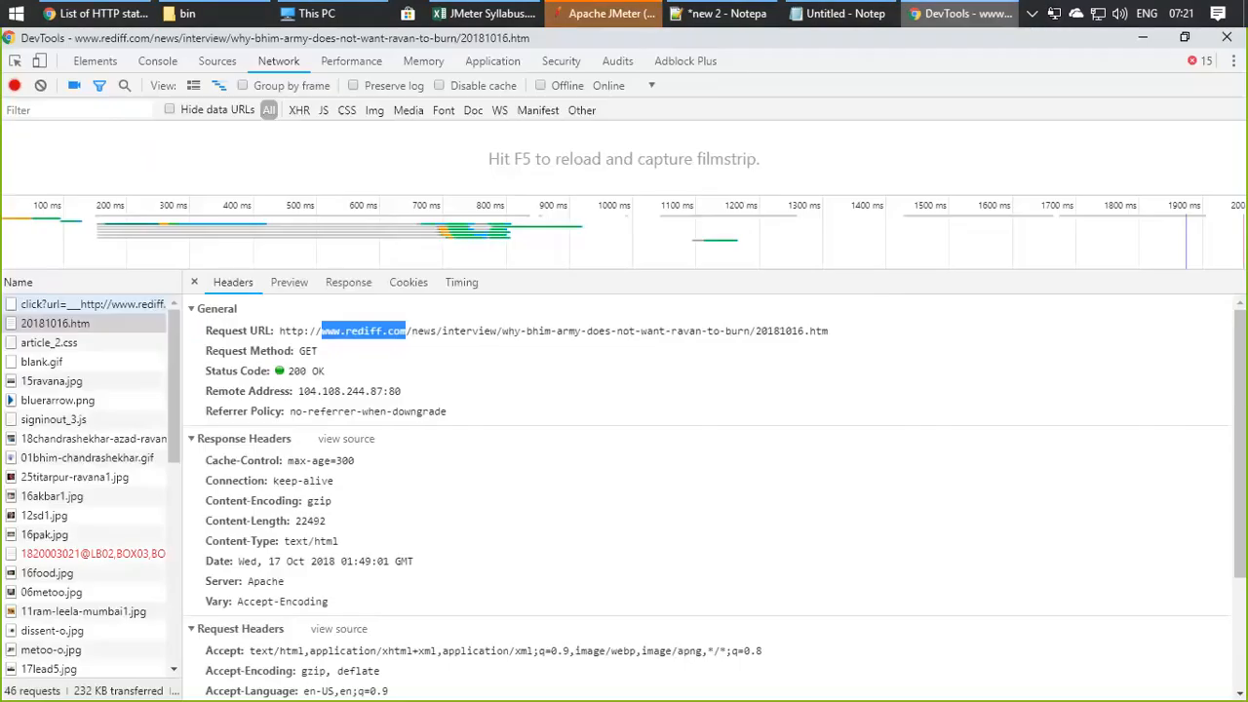
left_click(852, 336)
left_click_drag(851, 336, 408, 336)
key("ctrl+c")
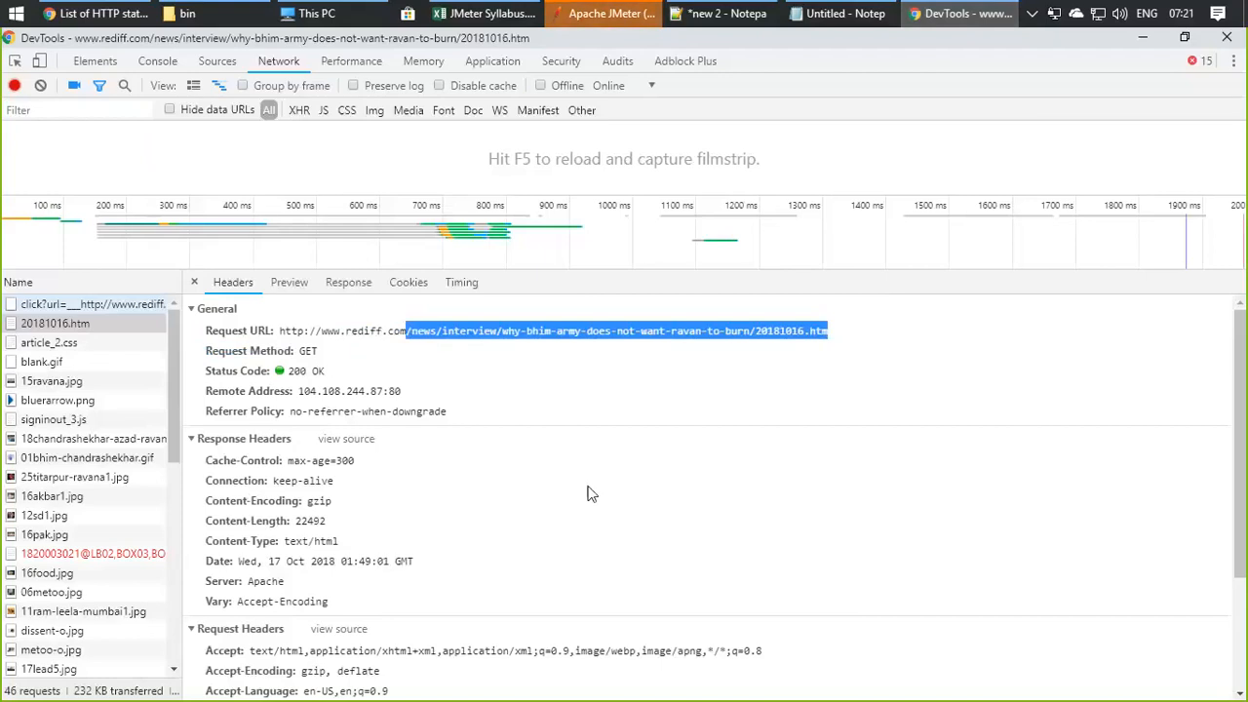
left_click(895, 14)
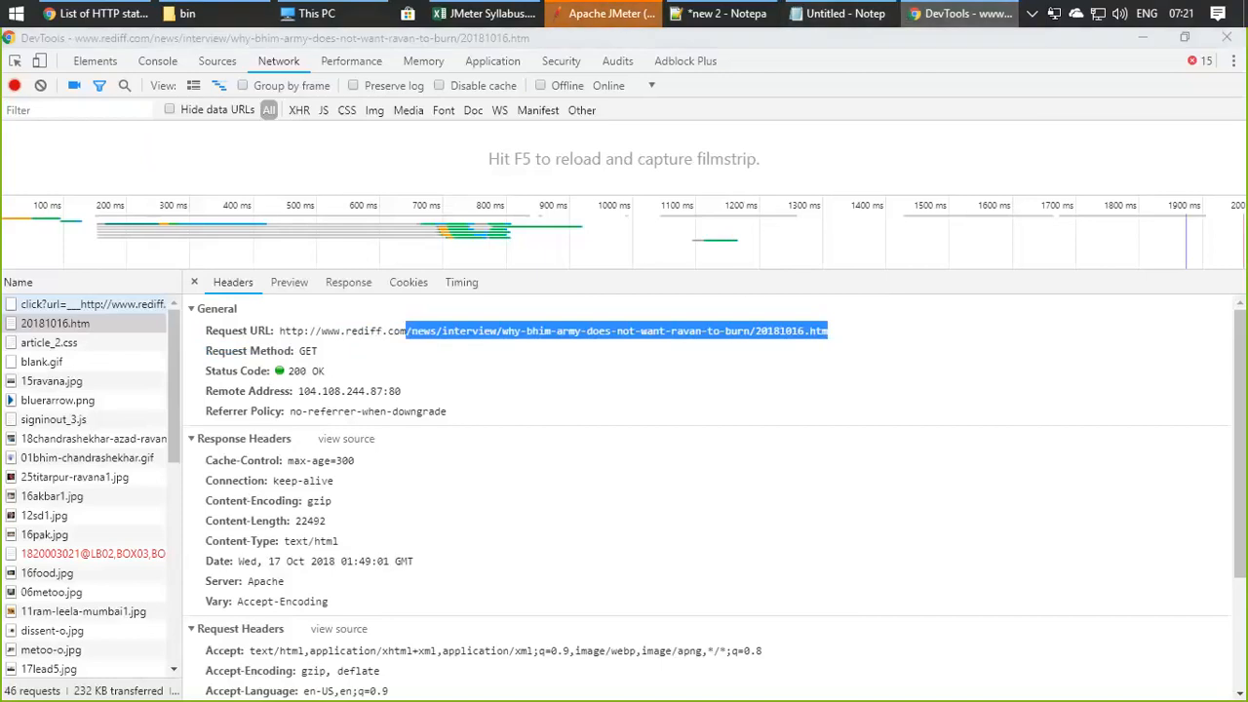
left_click(612, 13)
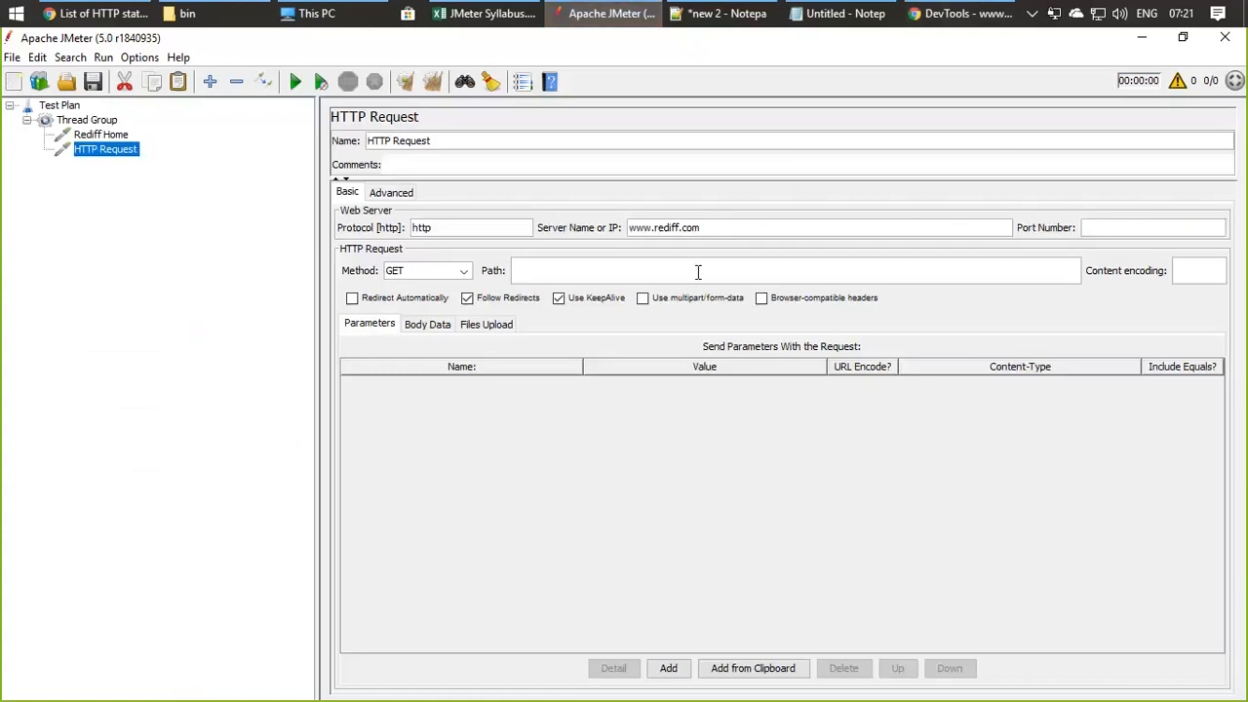
key("ctrl+v")
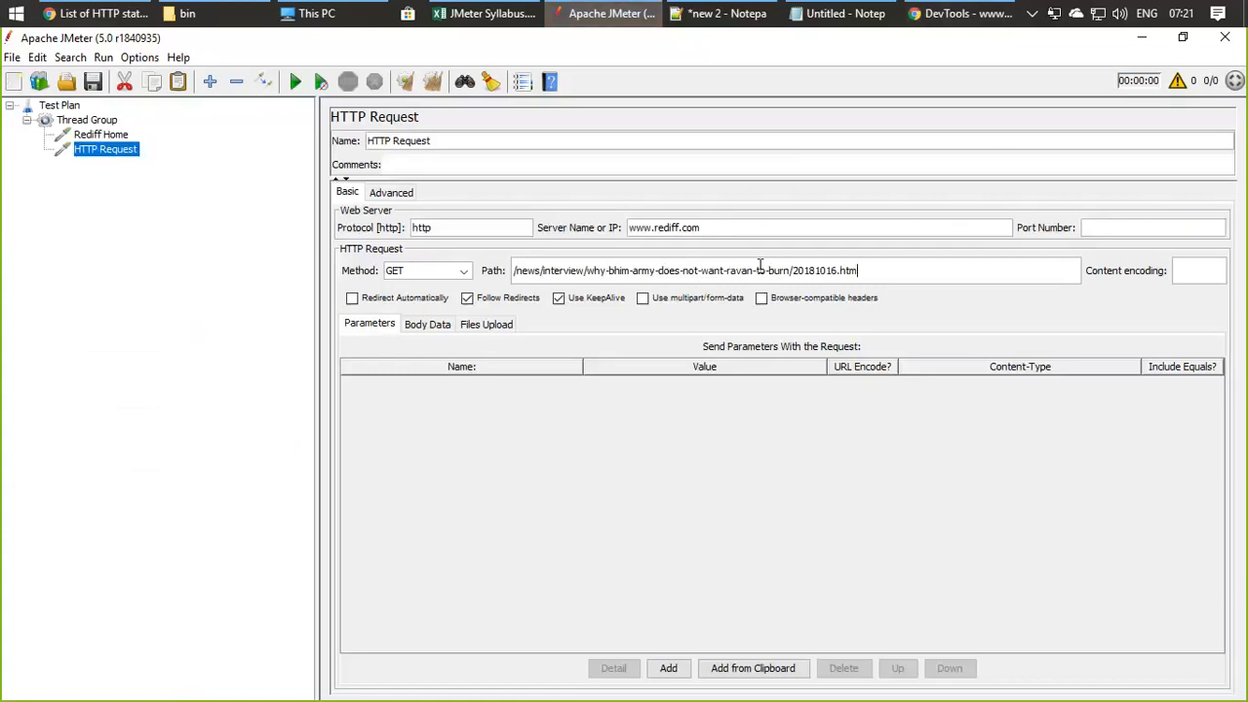
left_click(952, 21)
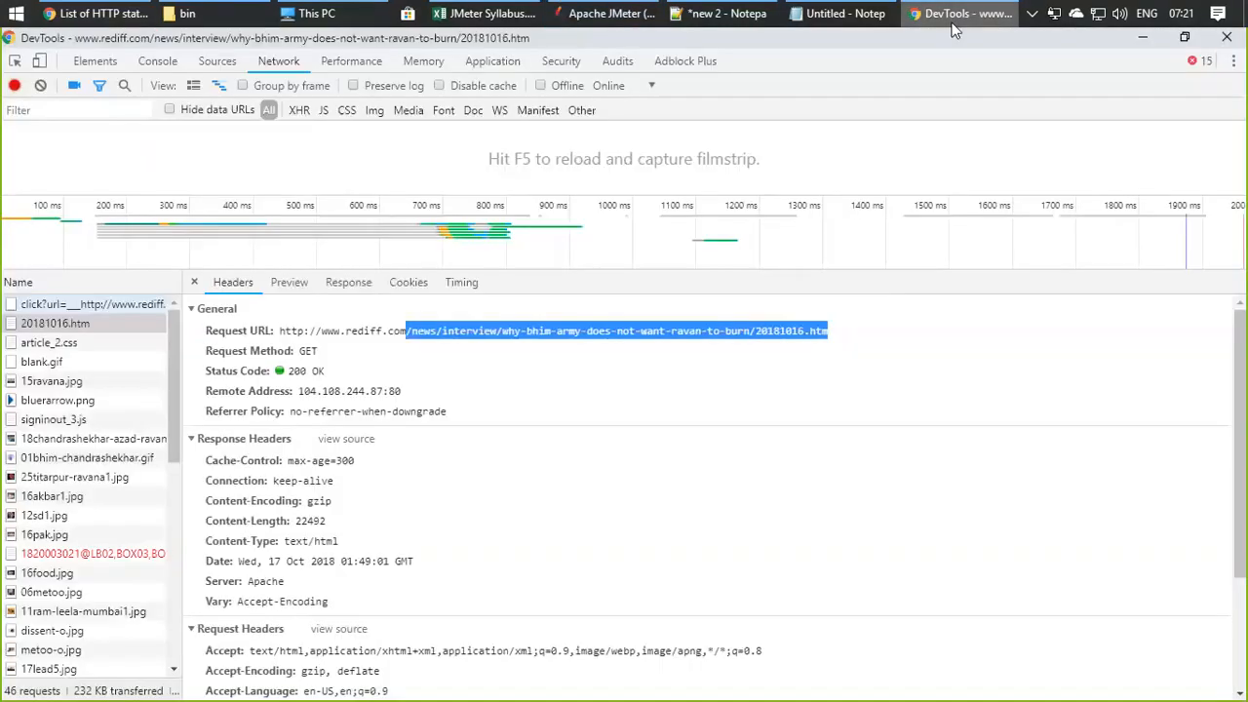
Step: Check the port in the article request's remote address in DevTools, and set the JMeter sampler's port number to 80
double_click(395, 391)
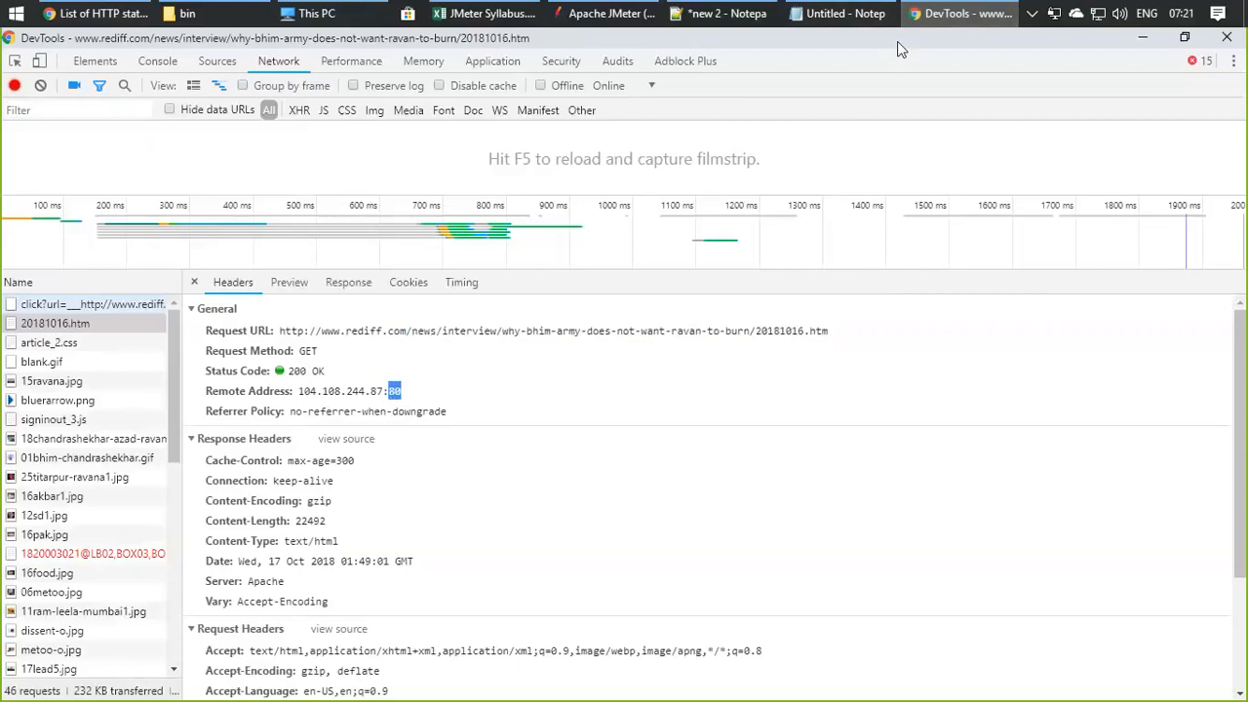
key("alt+Tab")
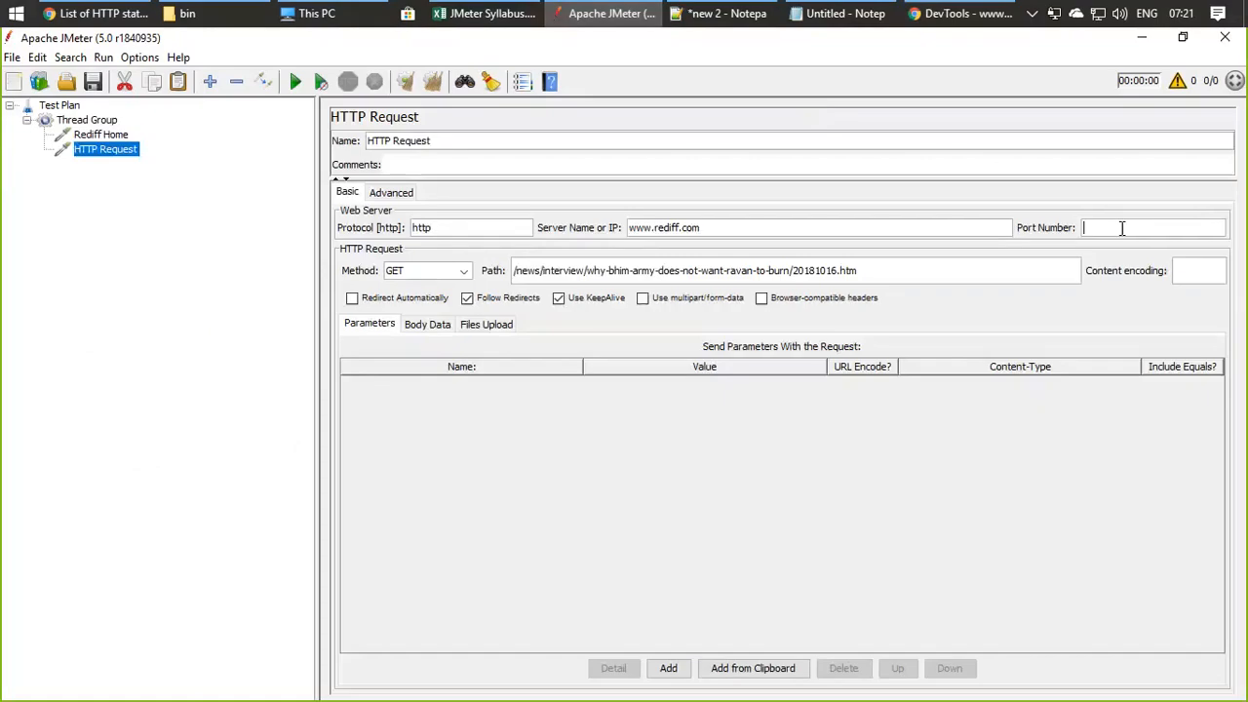
type("80")
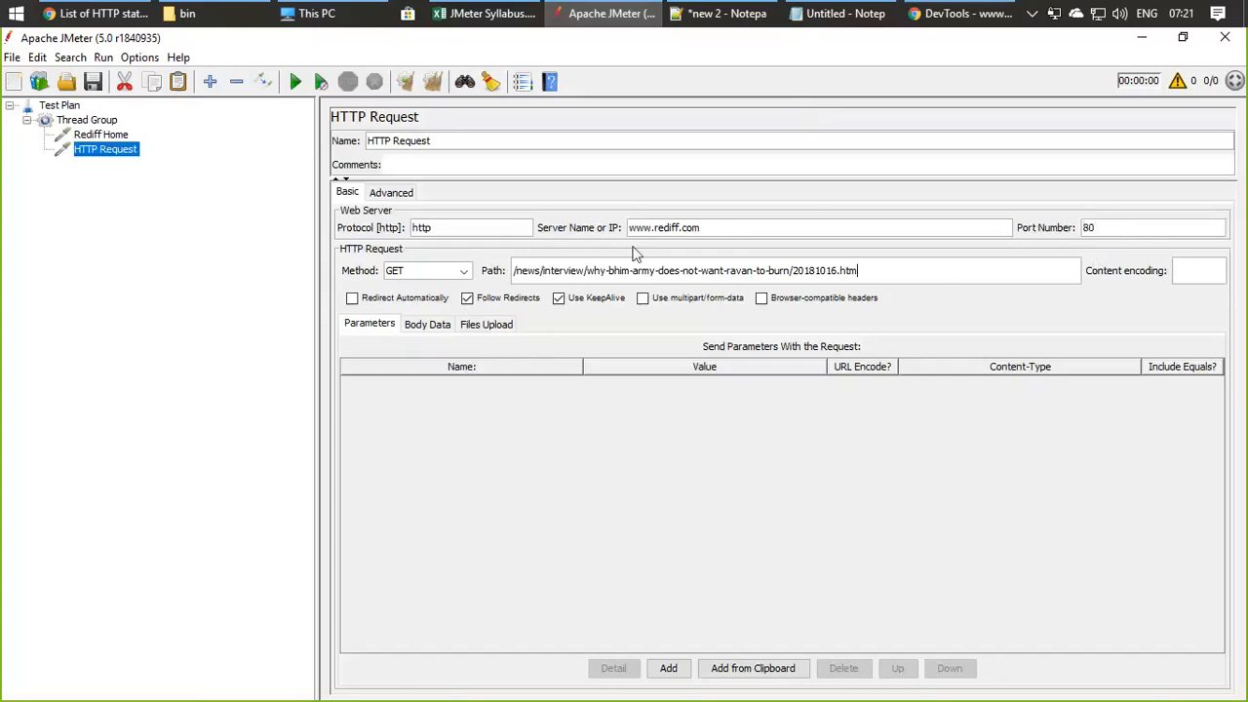
left_click(435, 227)
Step: Add a View Results Tree listener to the Test Plan
left_click(63, 107)
right_click(64, 109)
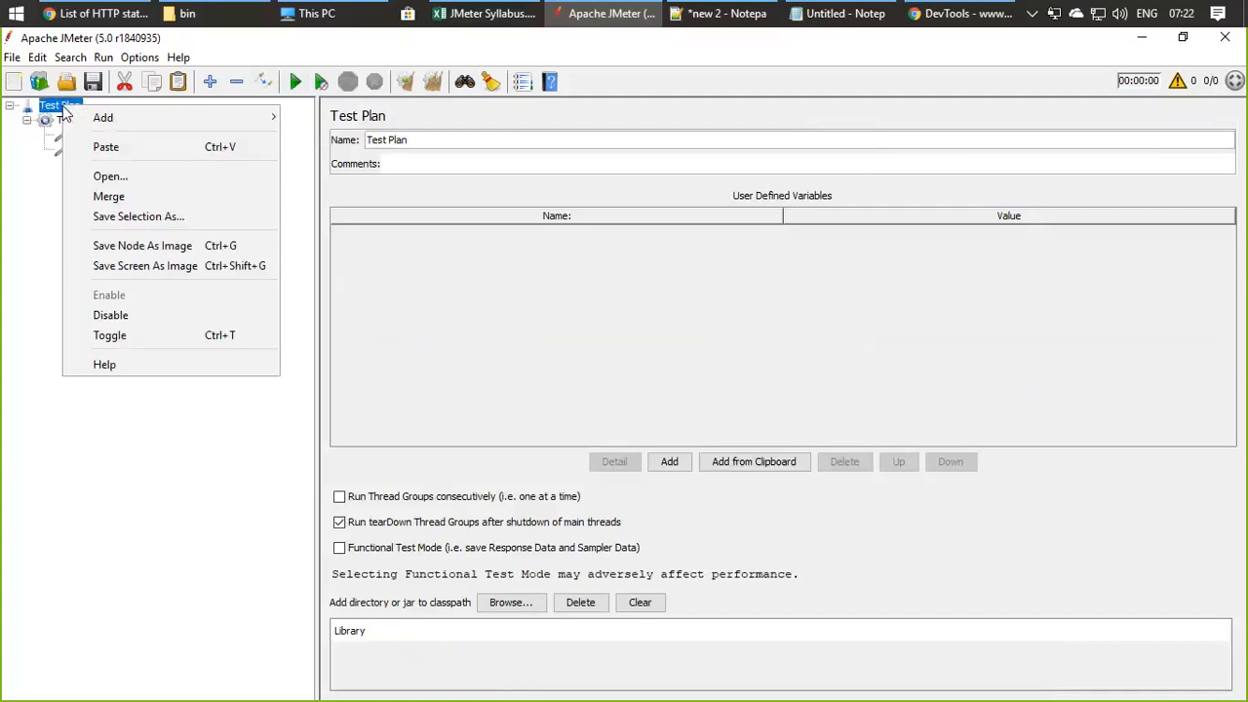
mouse_move(102, 117)
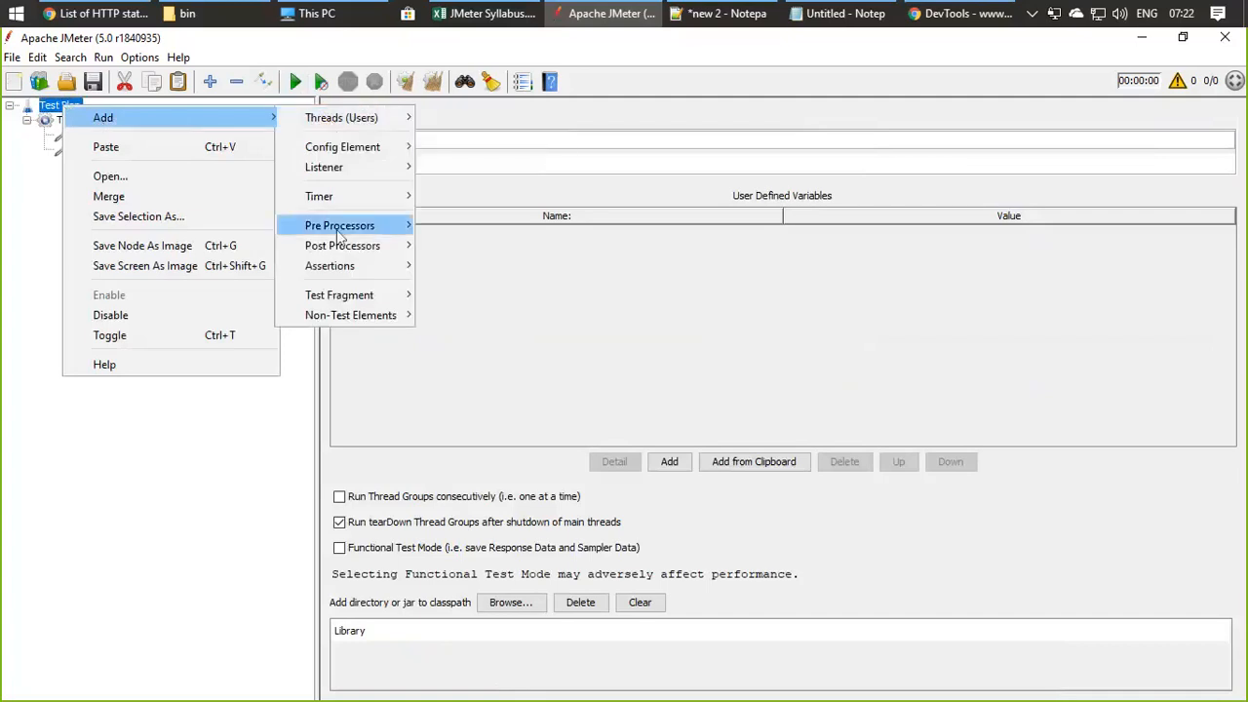
mouse_move(336, 168)
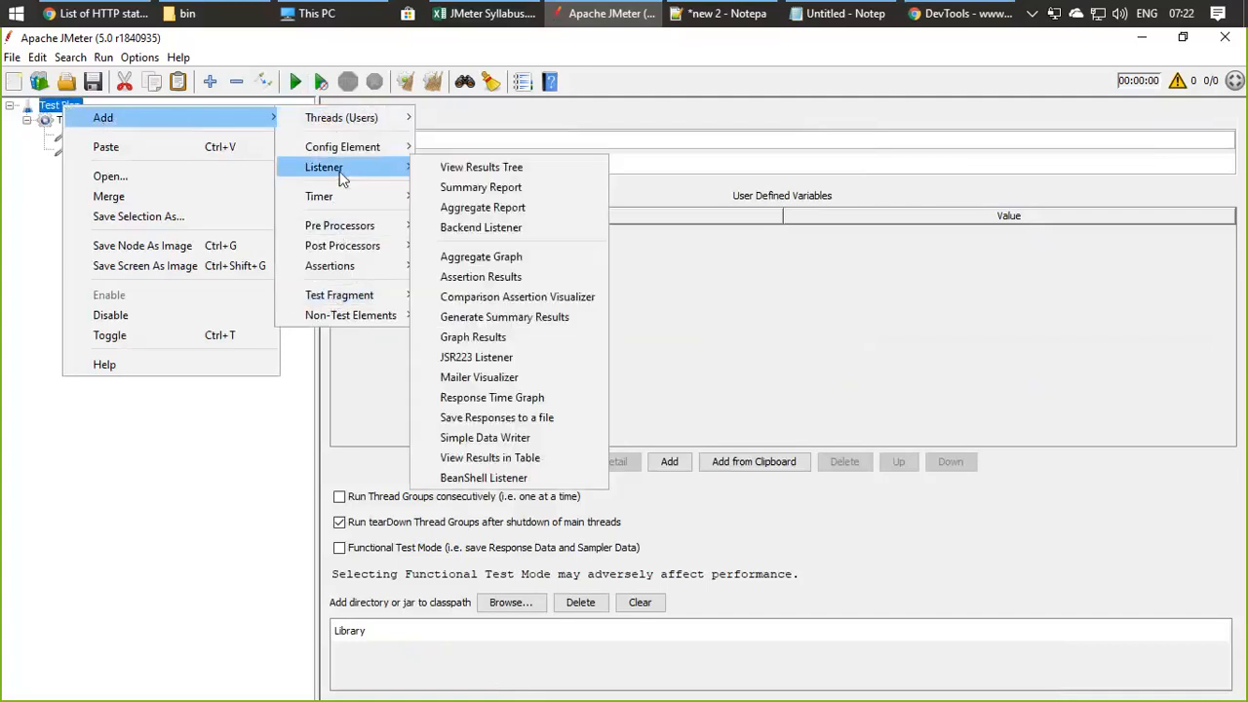
left_click(497, 169)
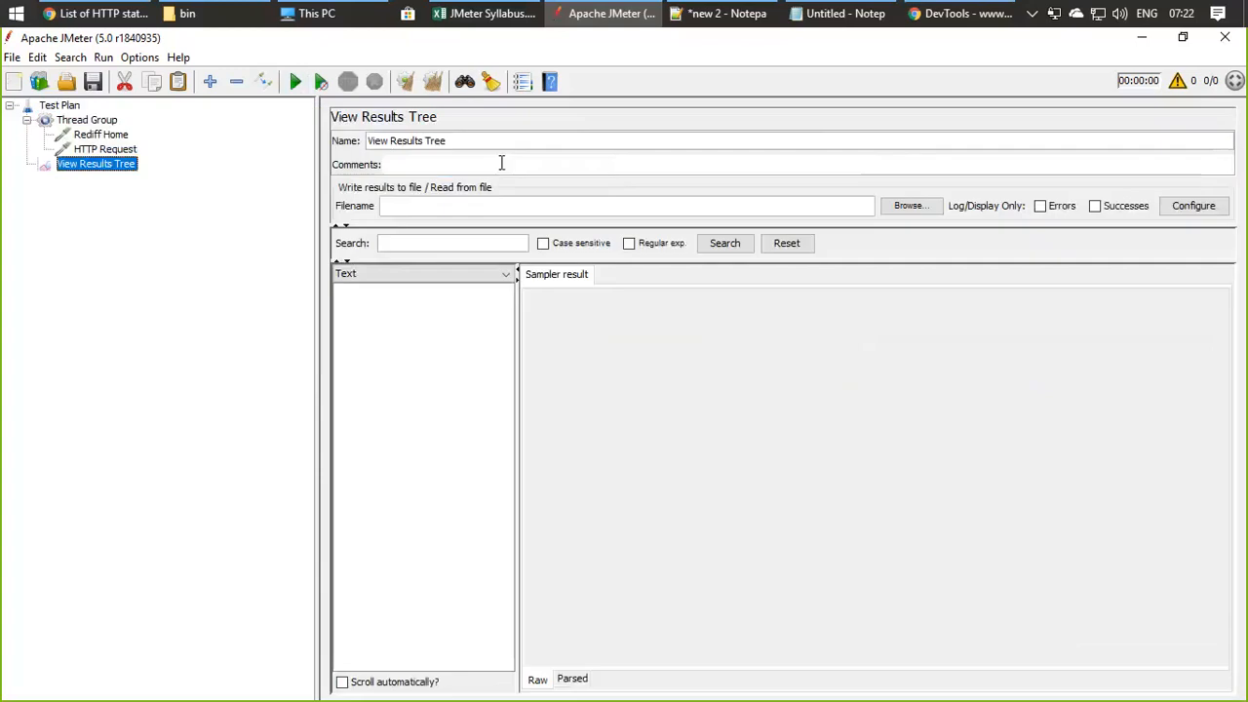
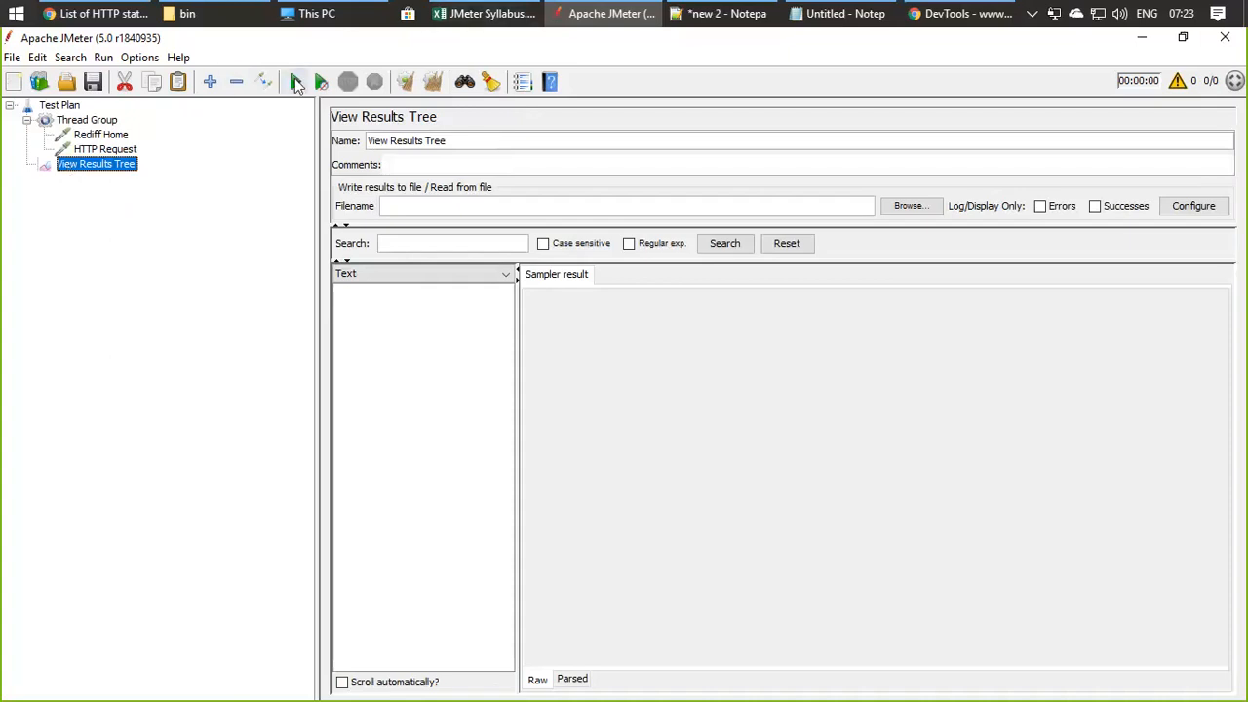
Step: Run the test plan, saving it first as Day 3.jmx in the bin folder
left_click(297, 83)
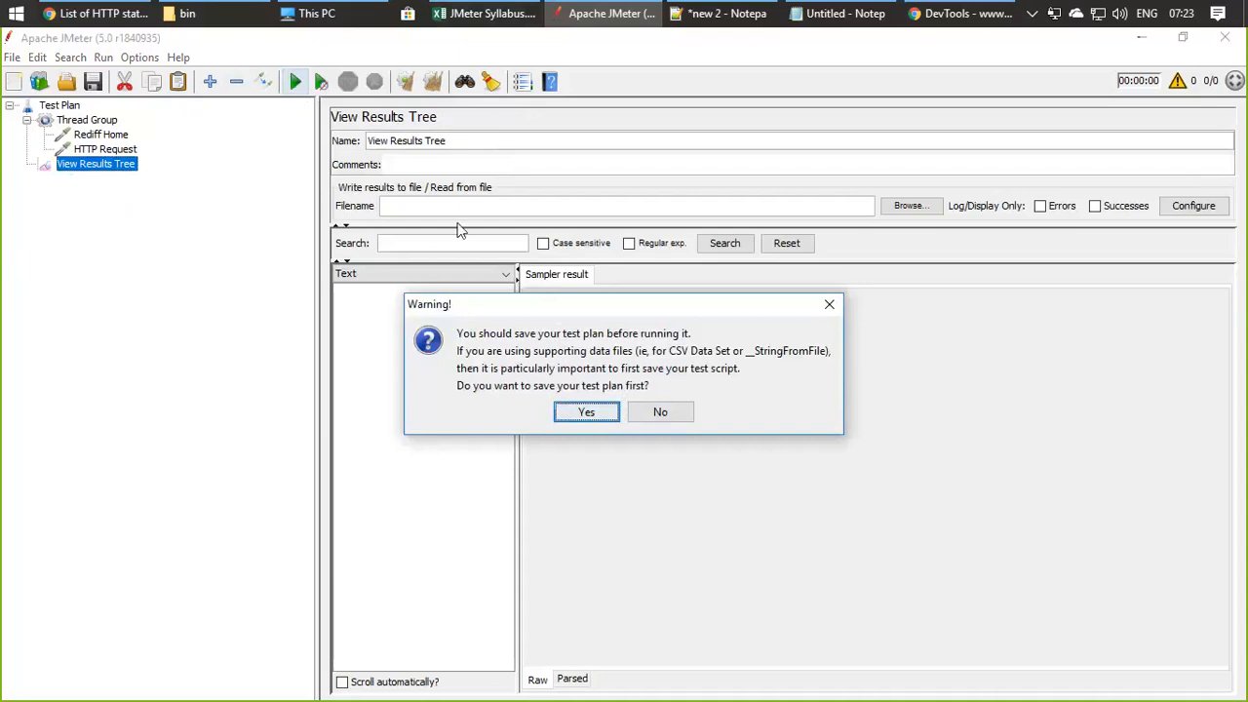
left_click_drag(559, 310, 464, 229)
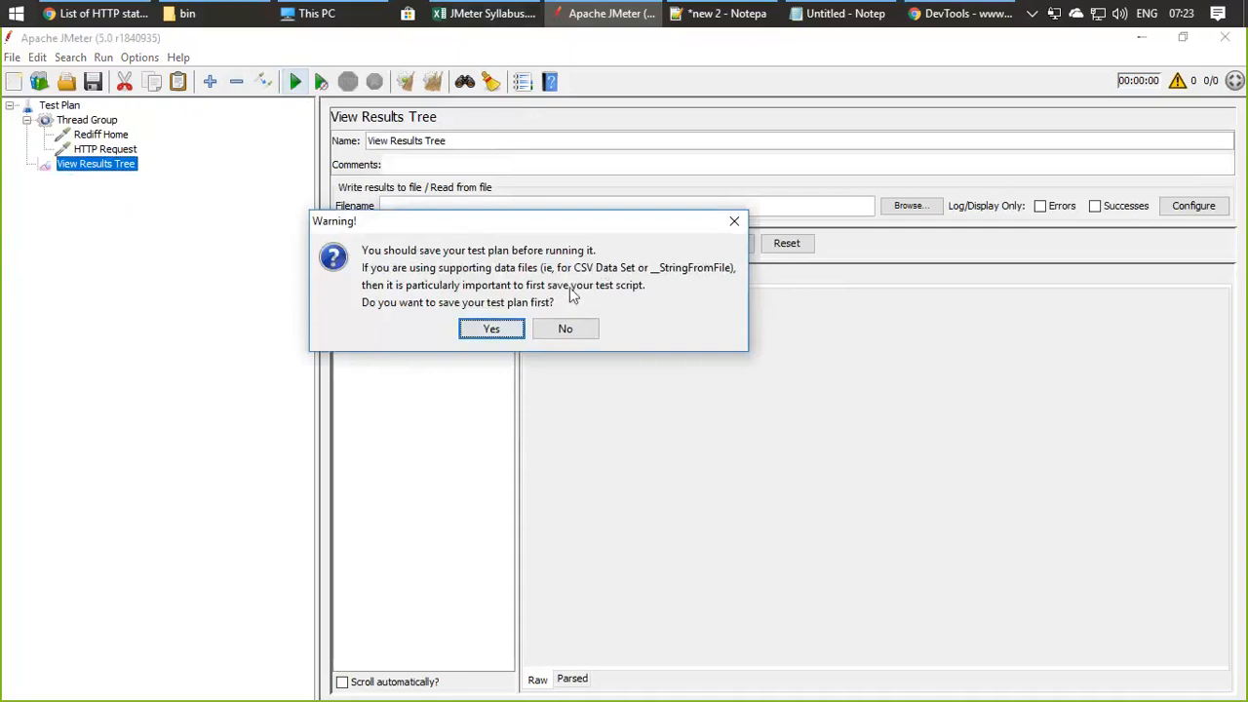
left_click(489, 331)
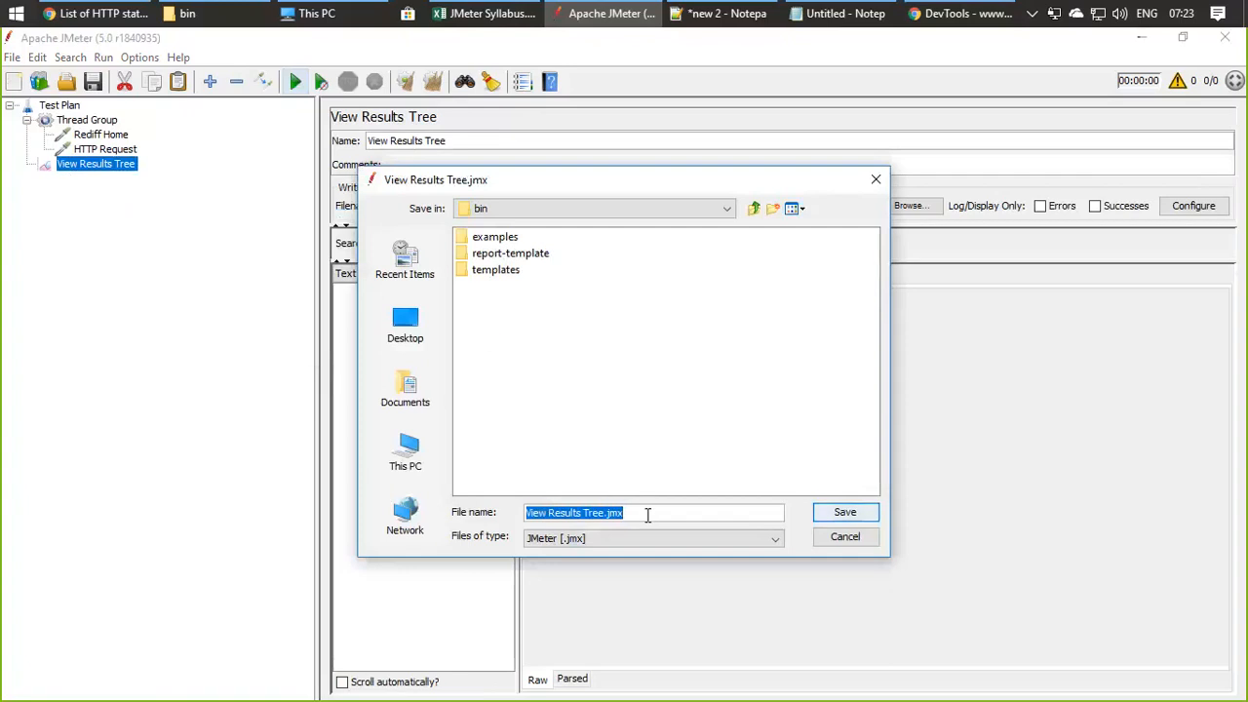
left_click(645, 514)
triple_click(610, 508)
left_click_drag(624, 513, 604, 513)
left_click(636, 518)
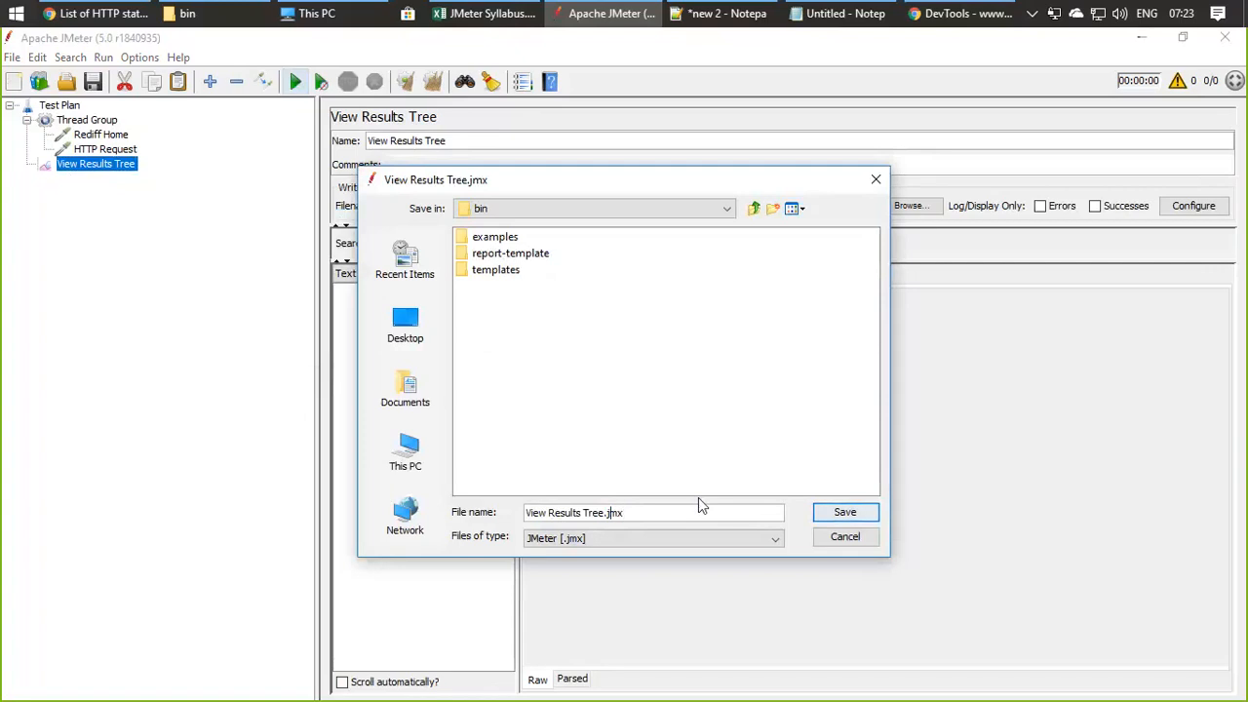
key("Right")
key("ctrl+shift+Left")
key("ctrl+shift+Left")
key("ctrl+shift+Left")
type("Day 3")
left_click(842, 513)
key("ctrl+r")
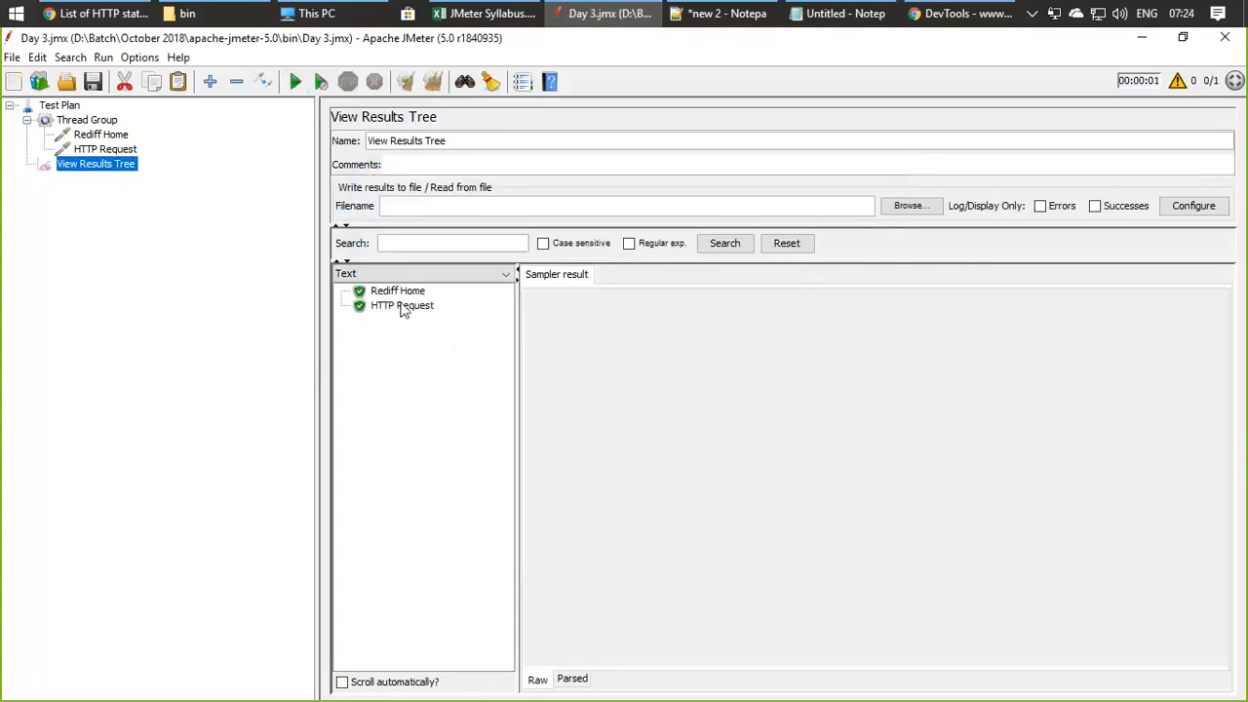
Step: Open the results of both samples, and examine the thread name and sample start time of Rediff Home
left_click(395, 293)
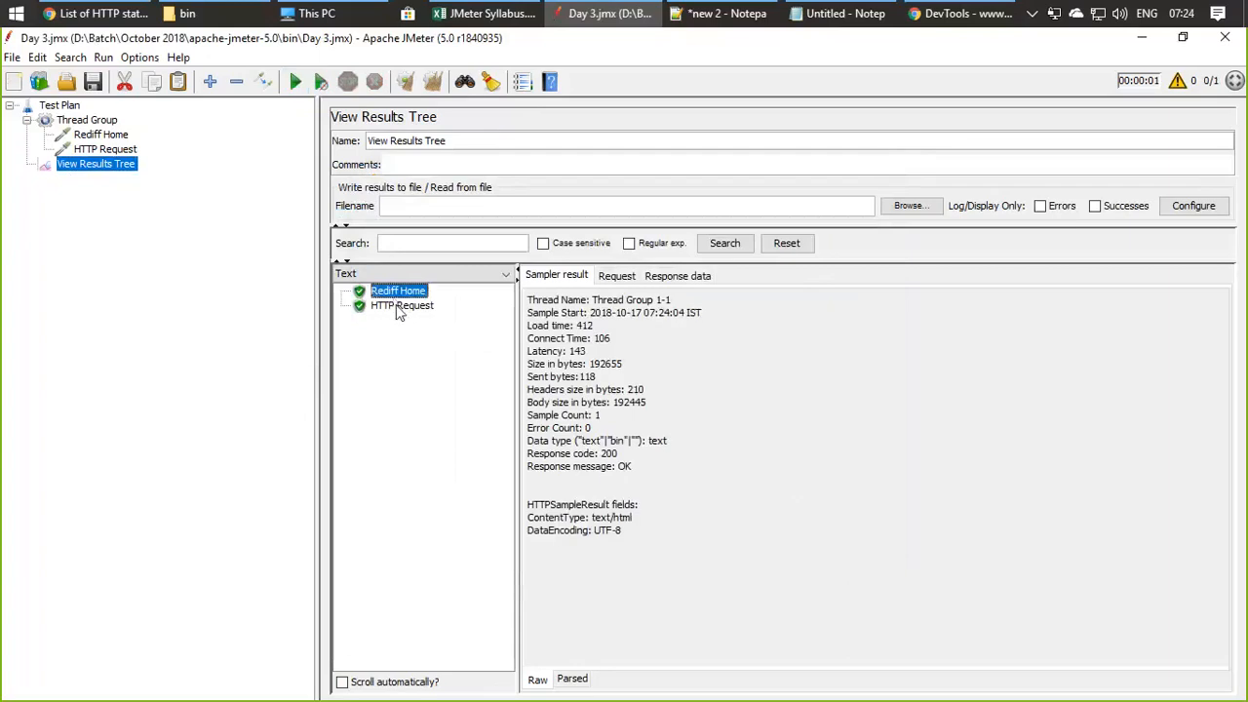
left_click(398, 307)
left_click(395, 295)
left_click_drag(599, 301, 163, 190)
left_click(683, 306)
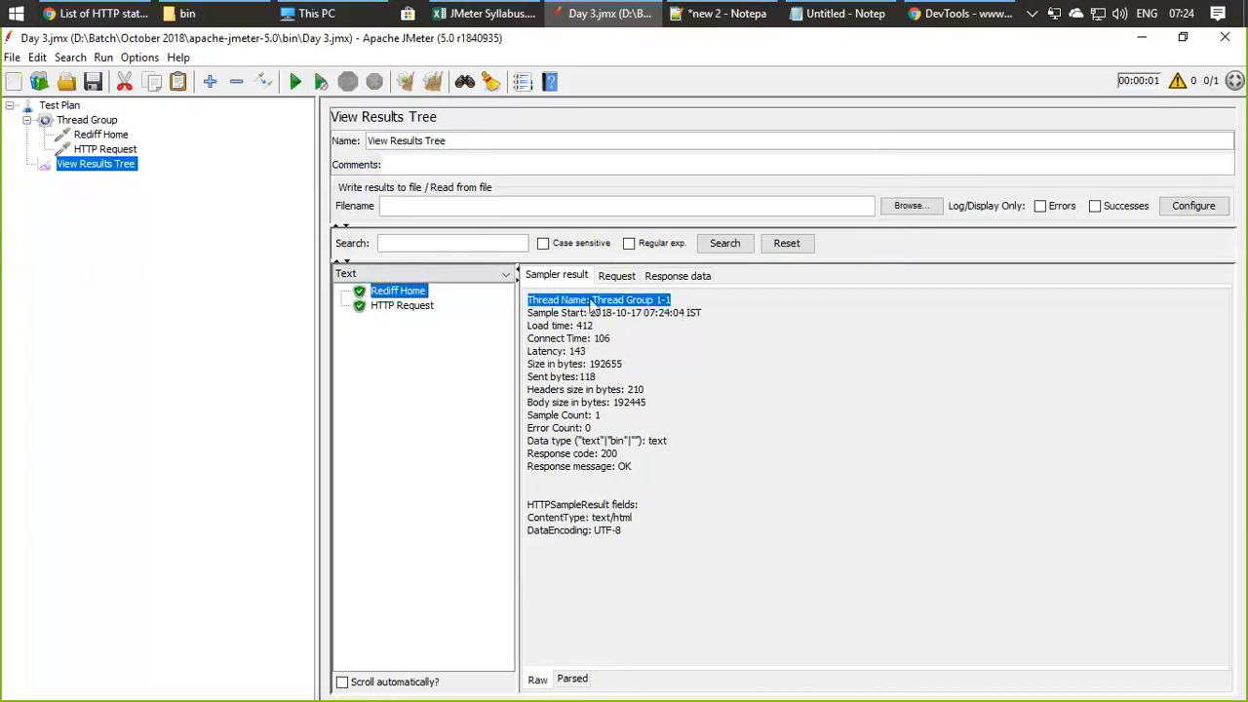
left_click(595, 307)
left_click_drag(698, 302, 583, 304)
left_click(636, 322)
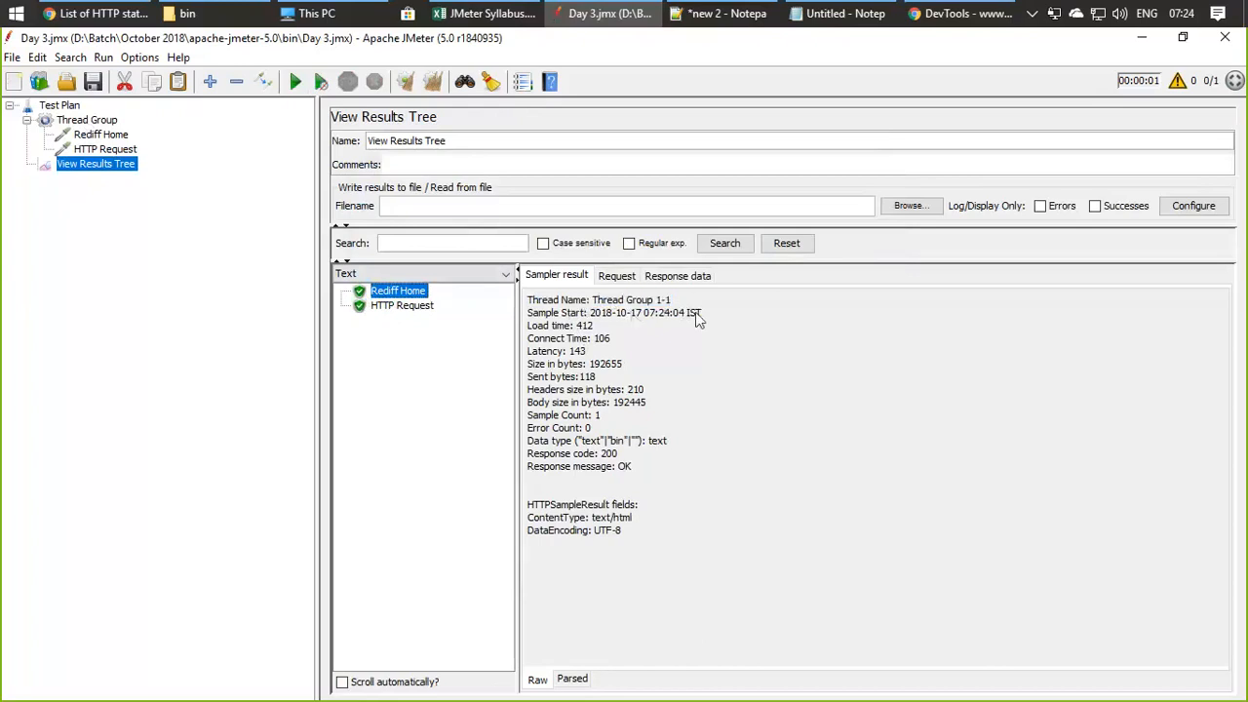
left_click_drag(703, 313, 532, 322)
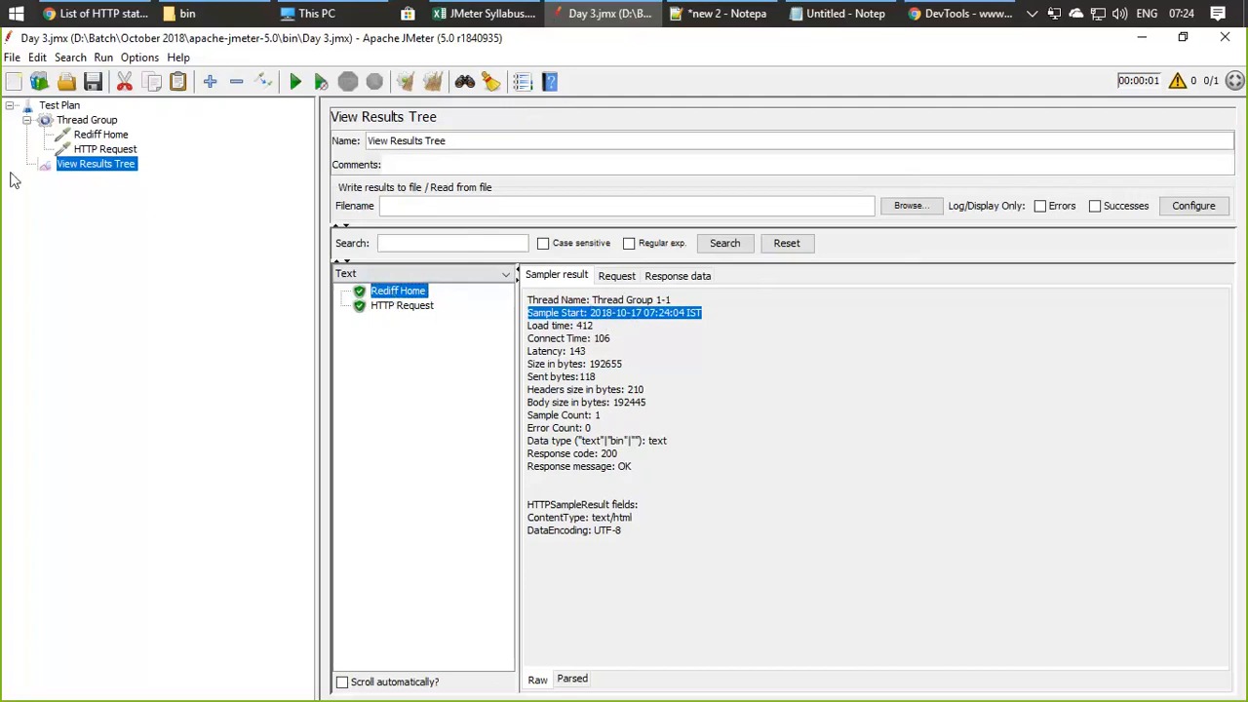
left_click(681, 319)
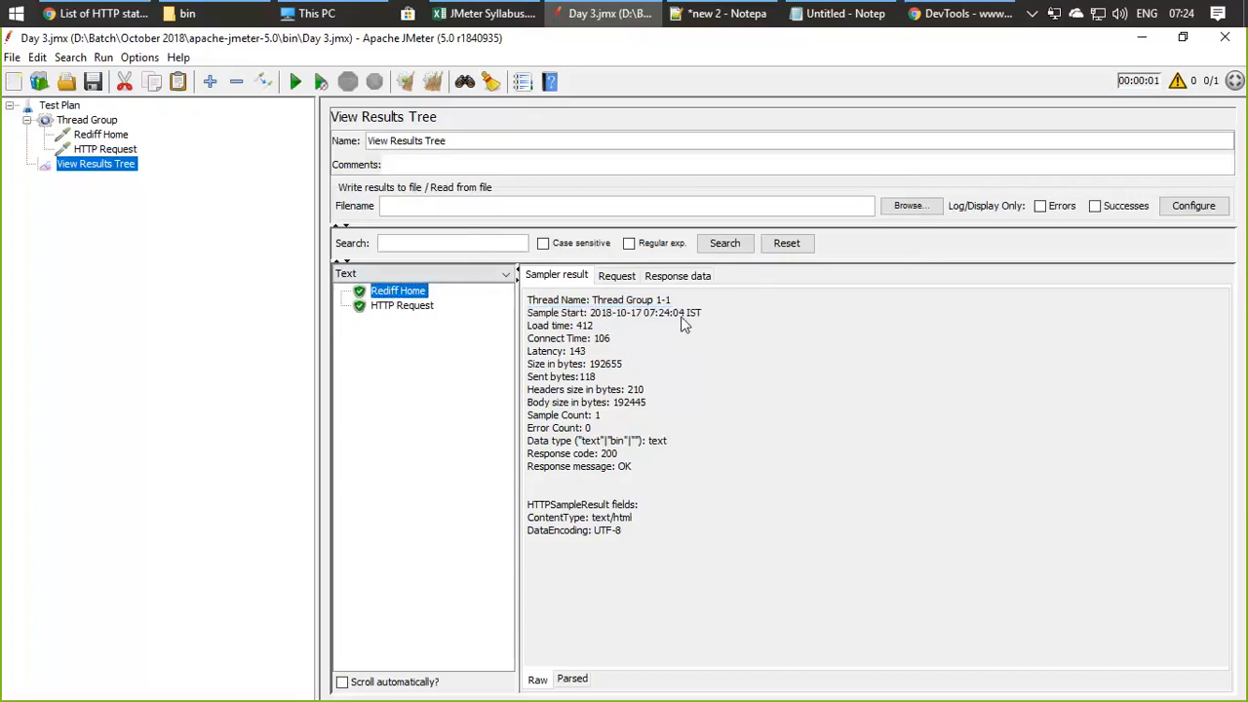
Step: Examine the load time, connect time and latency in the Rediff Home sampler result
left_click_drag(593, 326, 563, 333)
left_click(646, 338)
double_click(583, 330)
left_click(606, 343)
double_click(604, 338)
left_click(599, 344)
left_click_drag(589, 357, 527, 325)
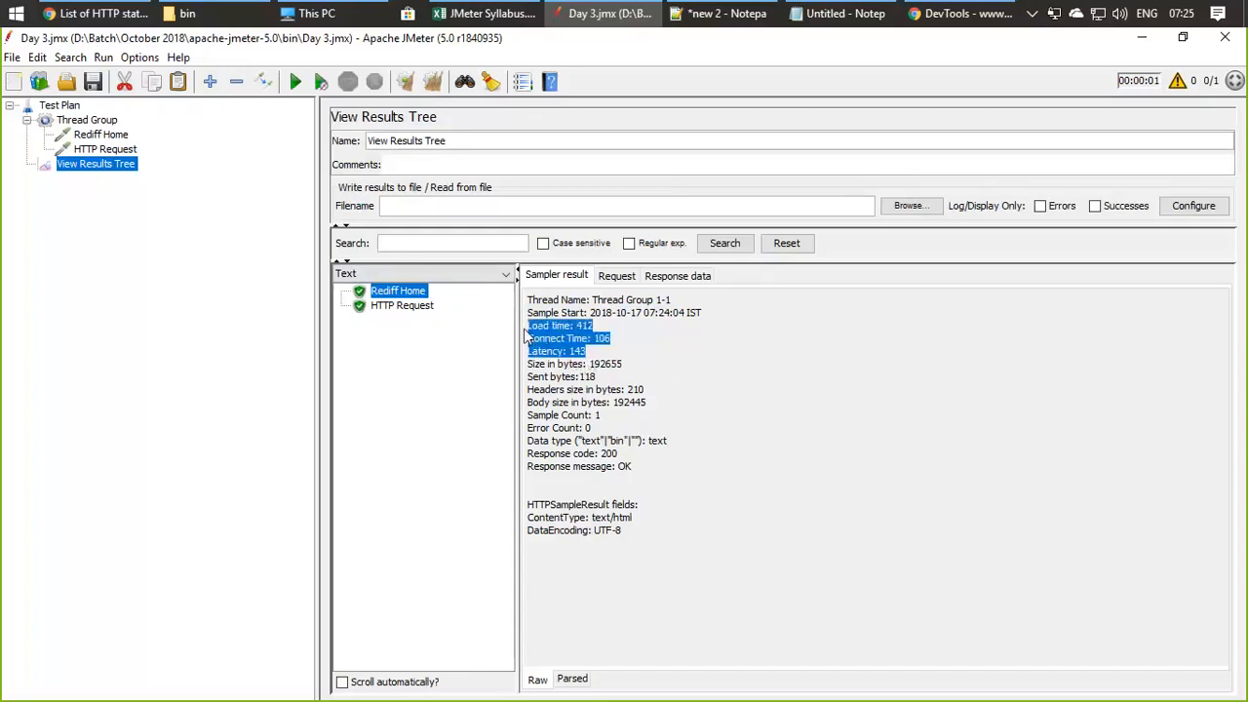
left_click(588, 357)
left_click_drag(611, 340, 528, 341)
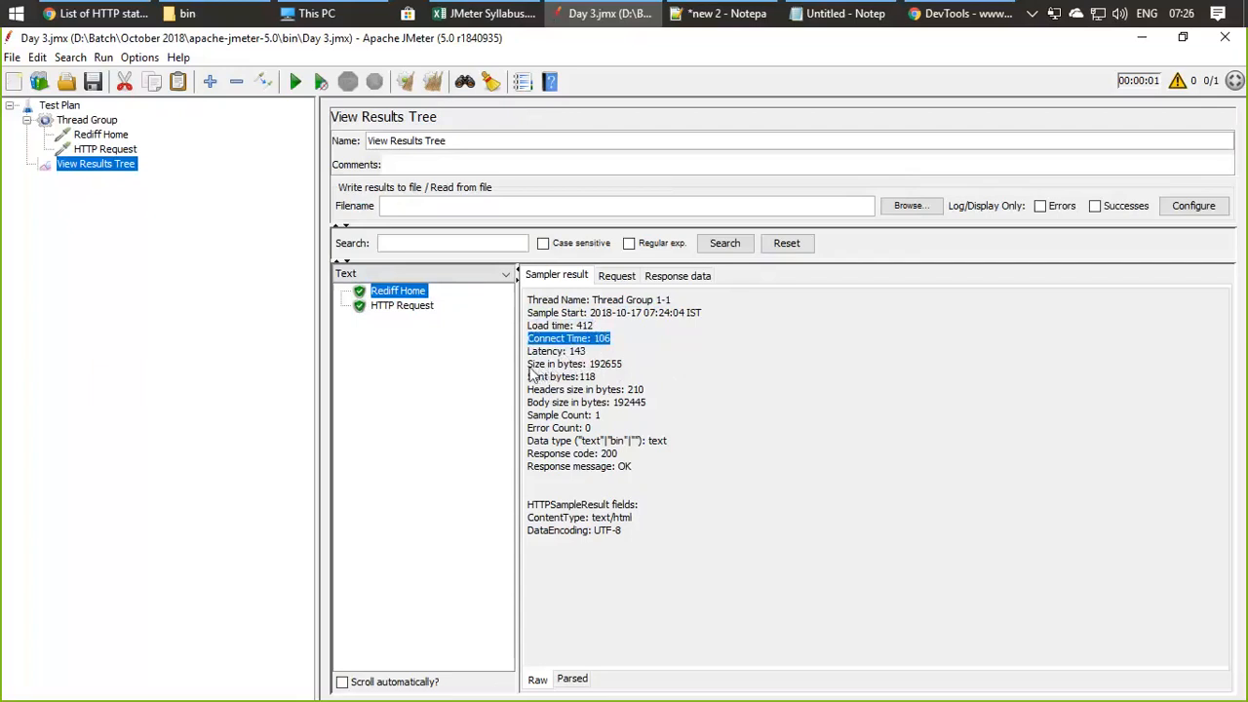
Step: Examine the sent bytes, total, header and body sizes, response code and response message of the Rediff Home sample
left_click_drag(529, 376, 575, 387)
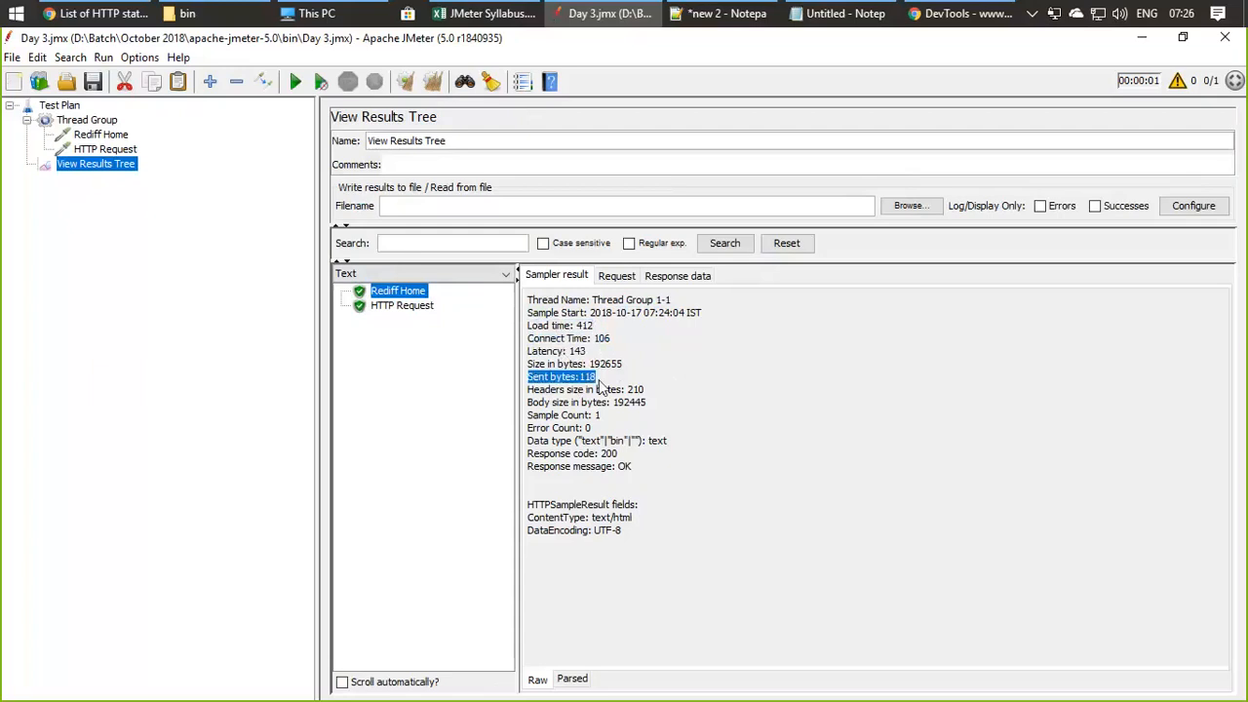
left_click(629, 374)
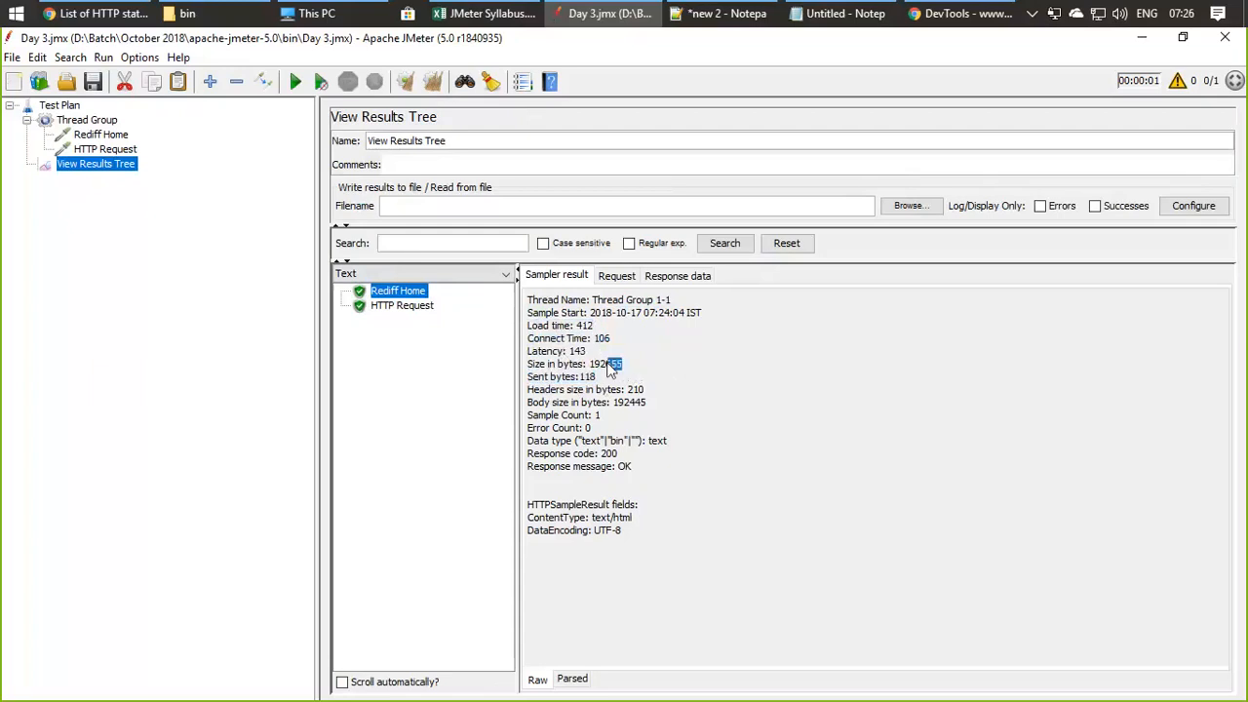
left_click_drag(641, 368, 589, 367)
left_click(629, 368)
mouse_move(644, 390)
left_mouse_down()
mouse_move(620, 390)
mouse_move(653, 401)
mouse_move(610, 402)
mouse_move(644, 390)
mouse_move(621, 392)
left_mouse_up()
left_click_drag(534, 405, 648, 411)
left_click_drag(620, 455, 522, 448)
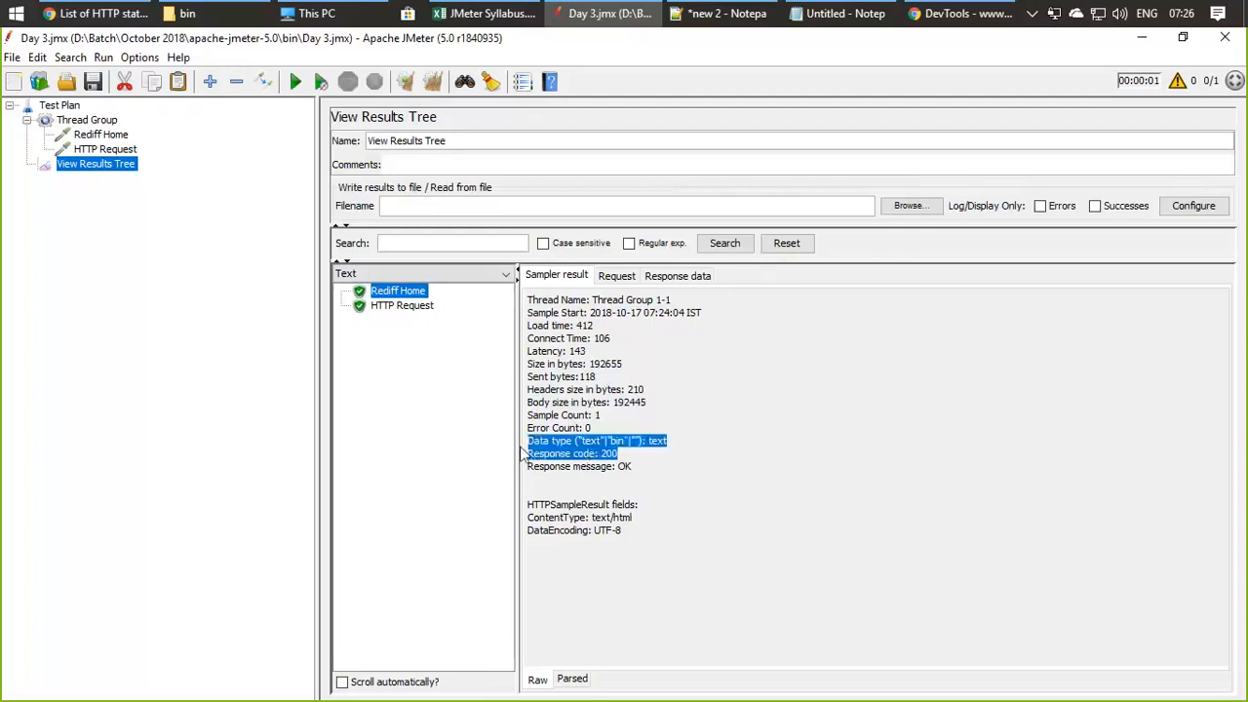
left_click(625, 466)
left_click_drag(620, 454, 534, 460)
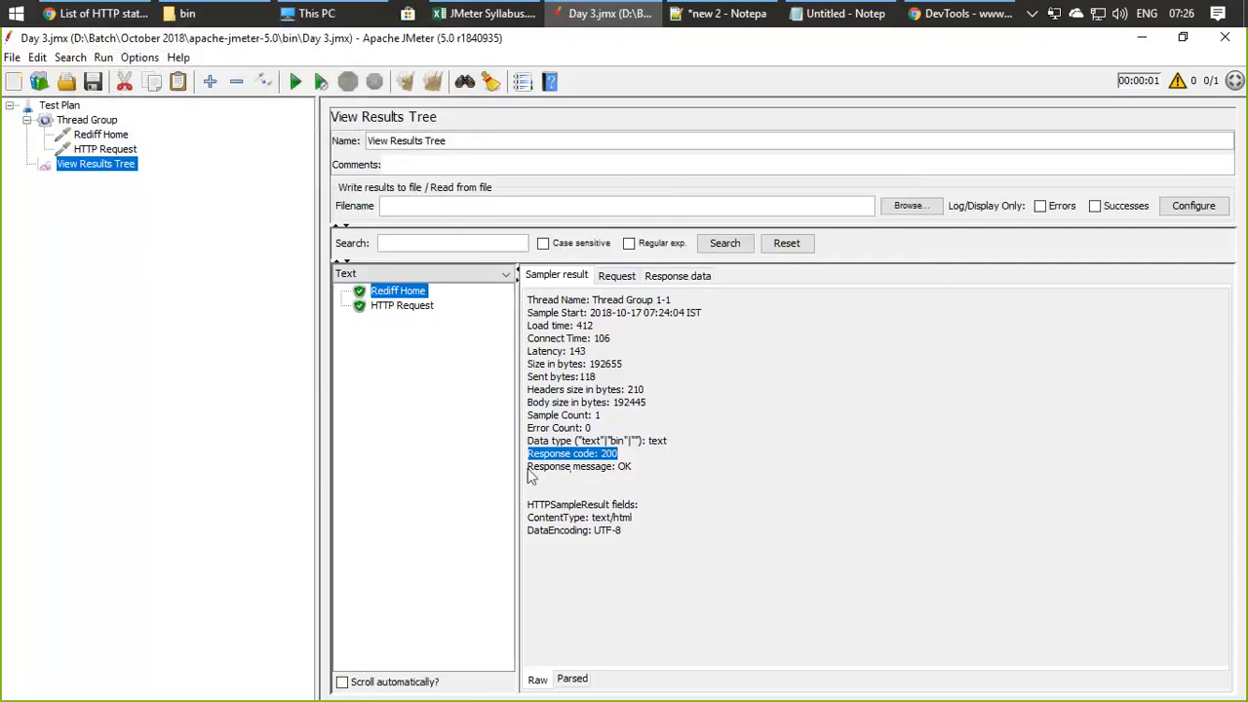
left_click_drag(529, 470, 641, 473)
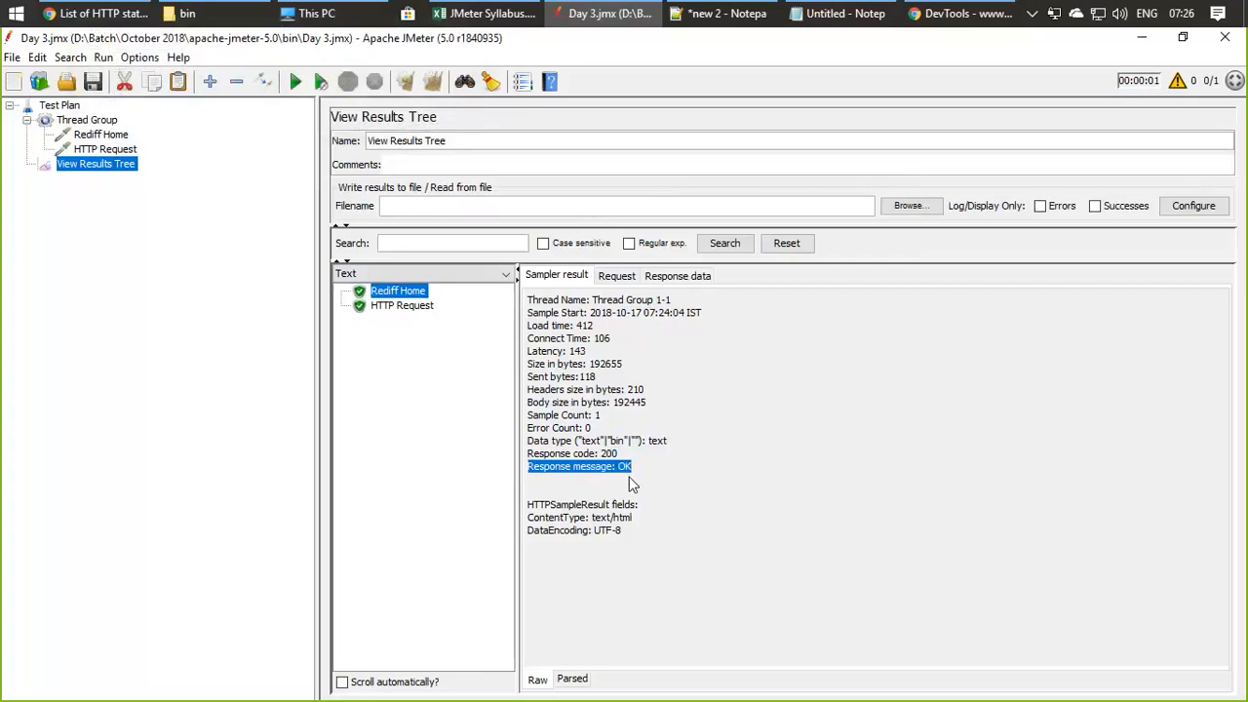
left_click(644, 526)
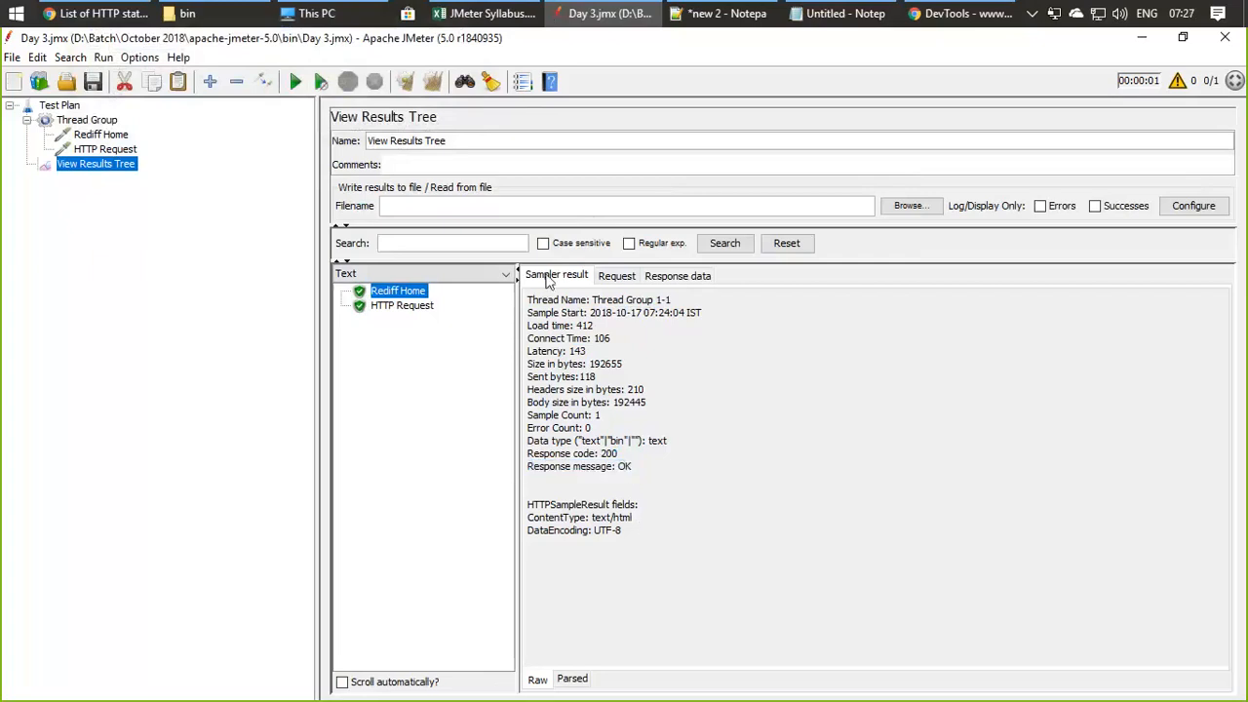
Step: Examine the Rediff Home request body, including its method, URL, GET data and cookies
left_click(615, 277)
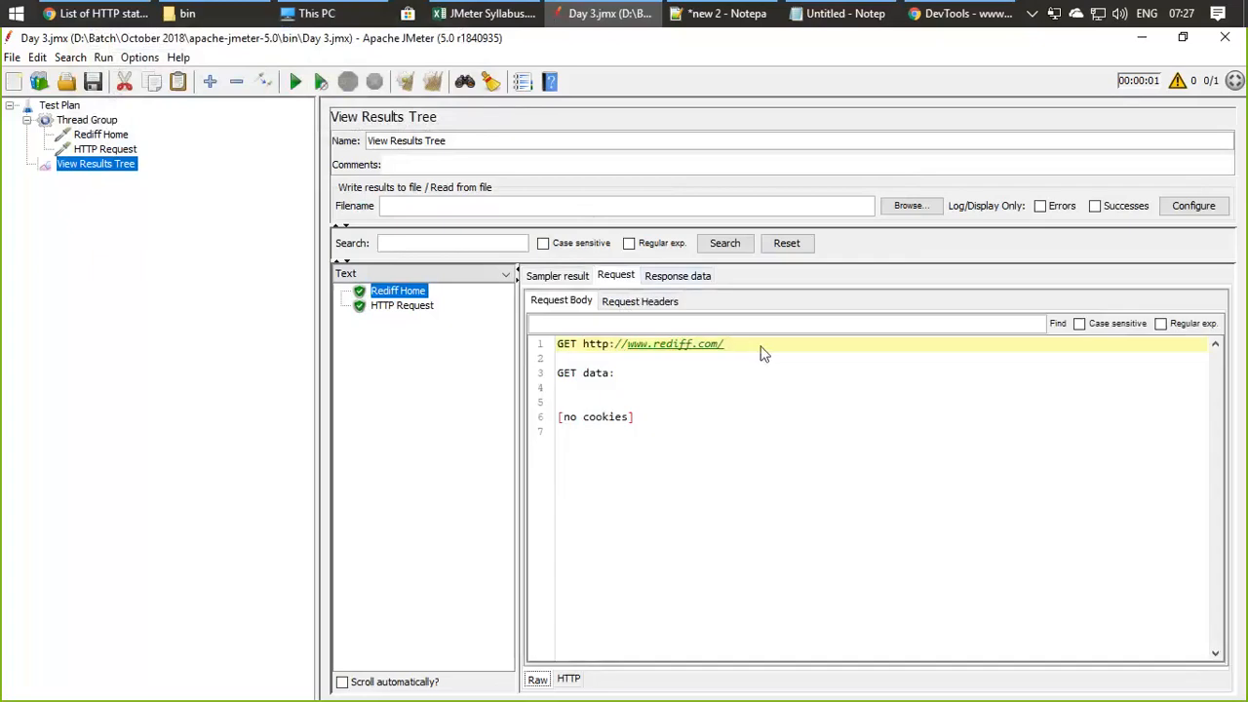
key("ctrl+a")
left_click(602, 360)
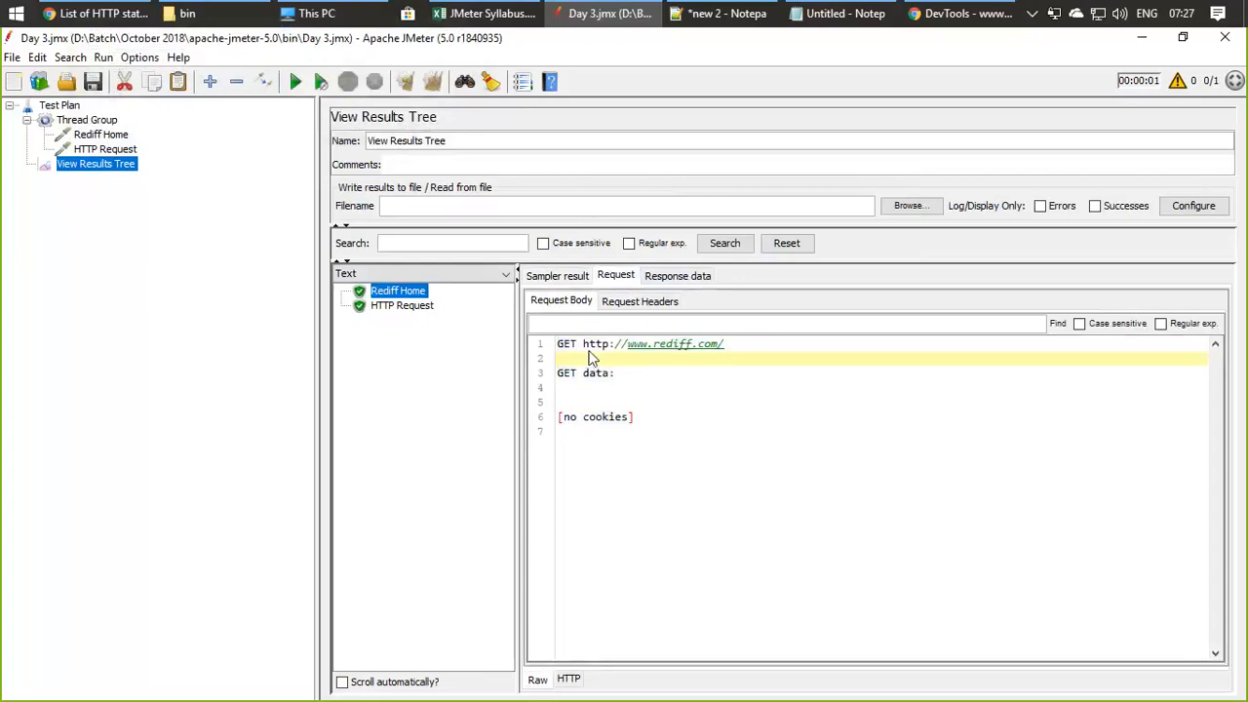
left_click_drag(563, 345, 720, 356)
left_click(571, 349)
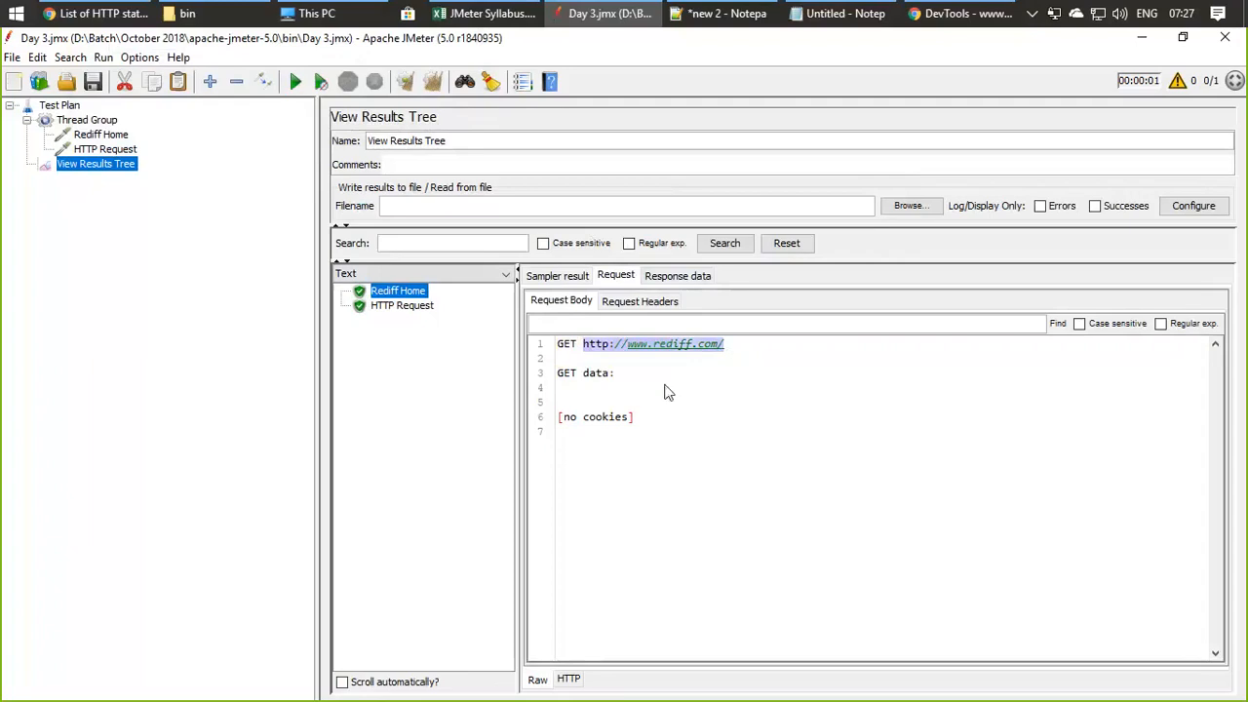
left_click(665, 388)
left_click(717, 379)
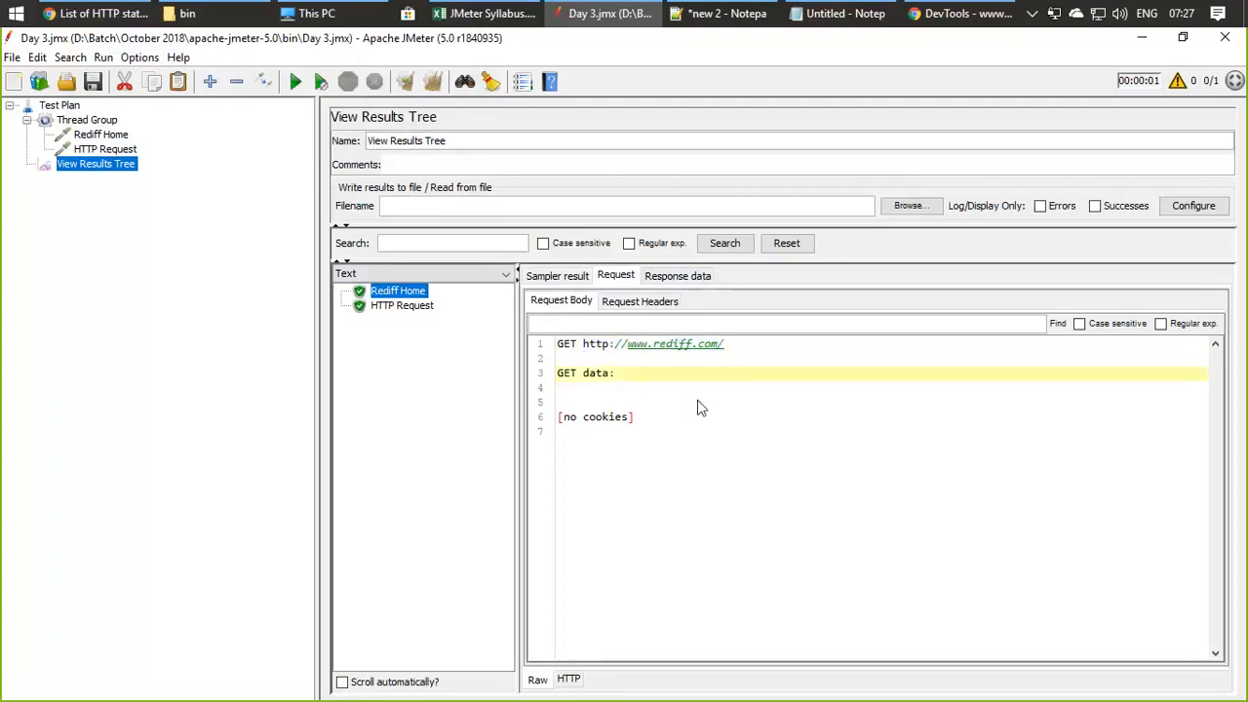
left_click(636, 420)
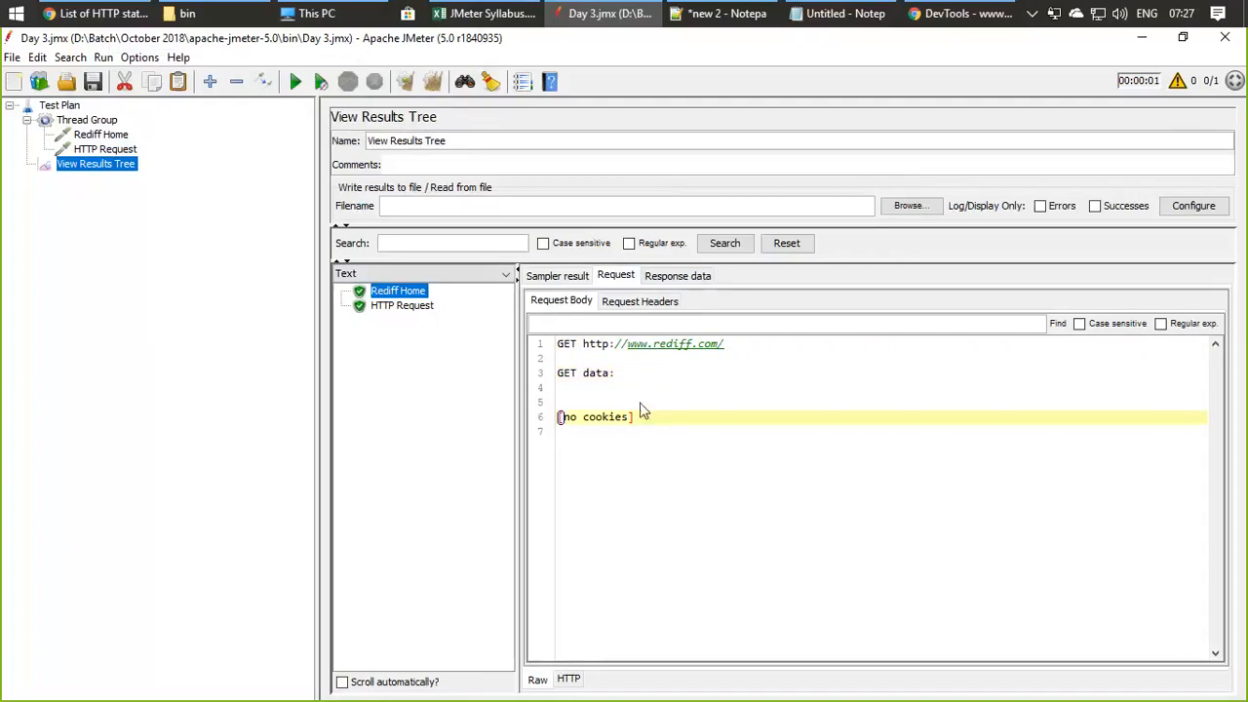
Step: Review the Rediff Home request headers and open the sample's response body
left_click(642, 304)
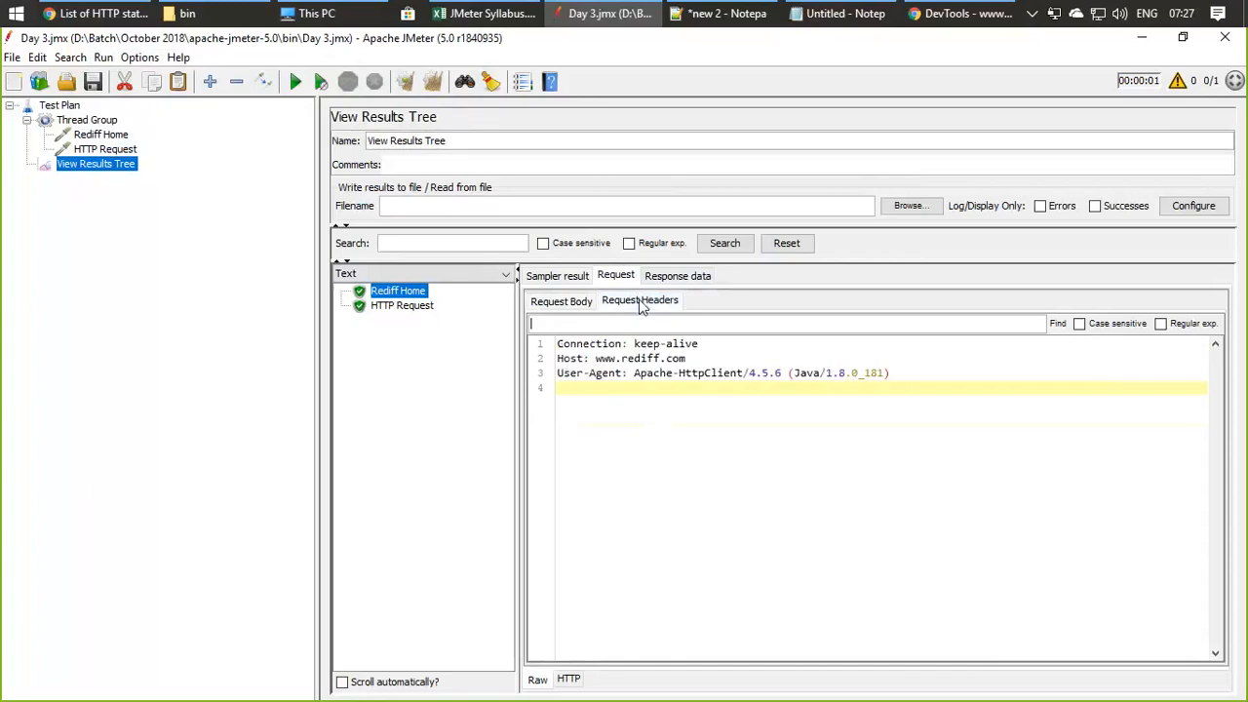
left_click_drag(904, 379, 561, 354)
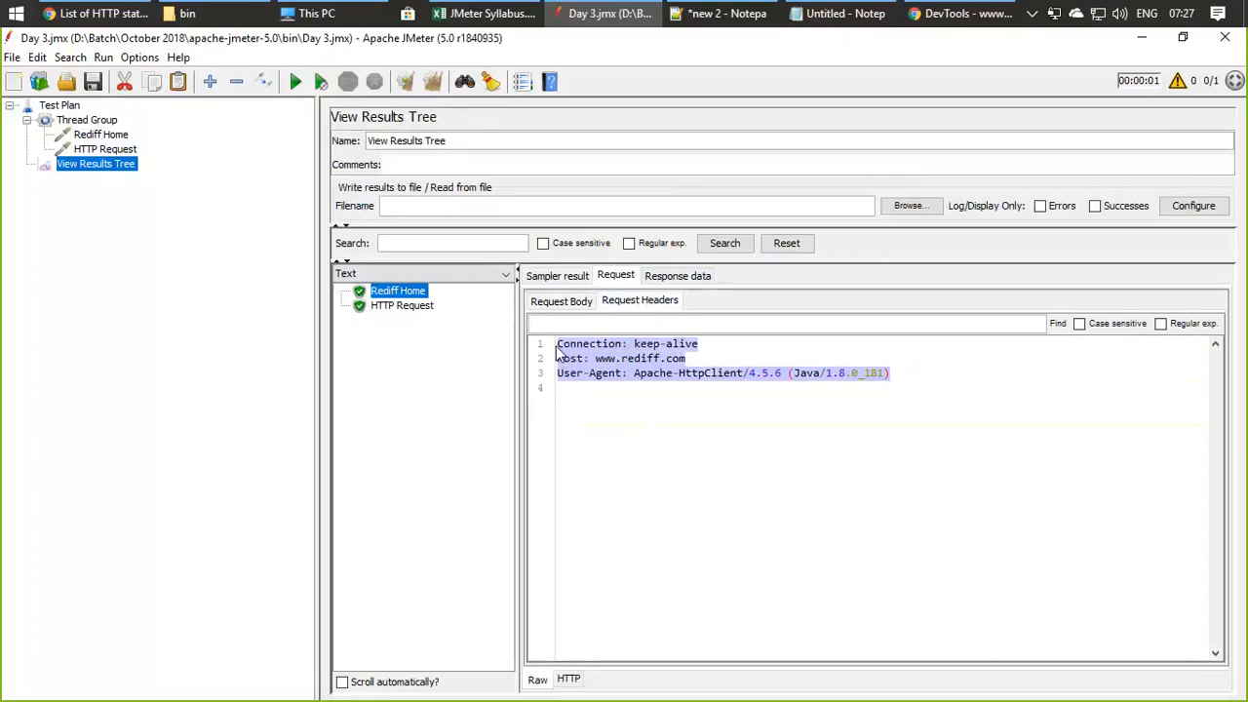
left_click(916, 391)
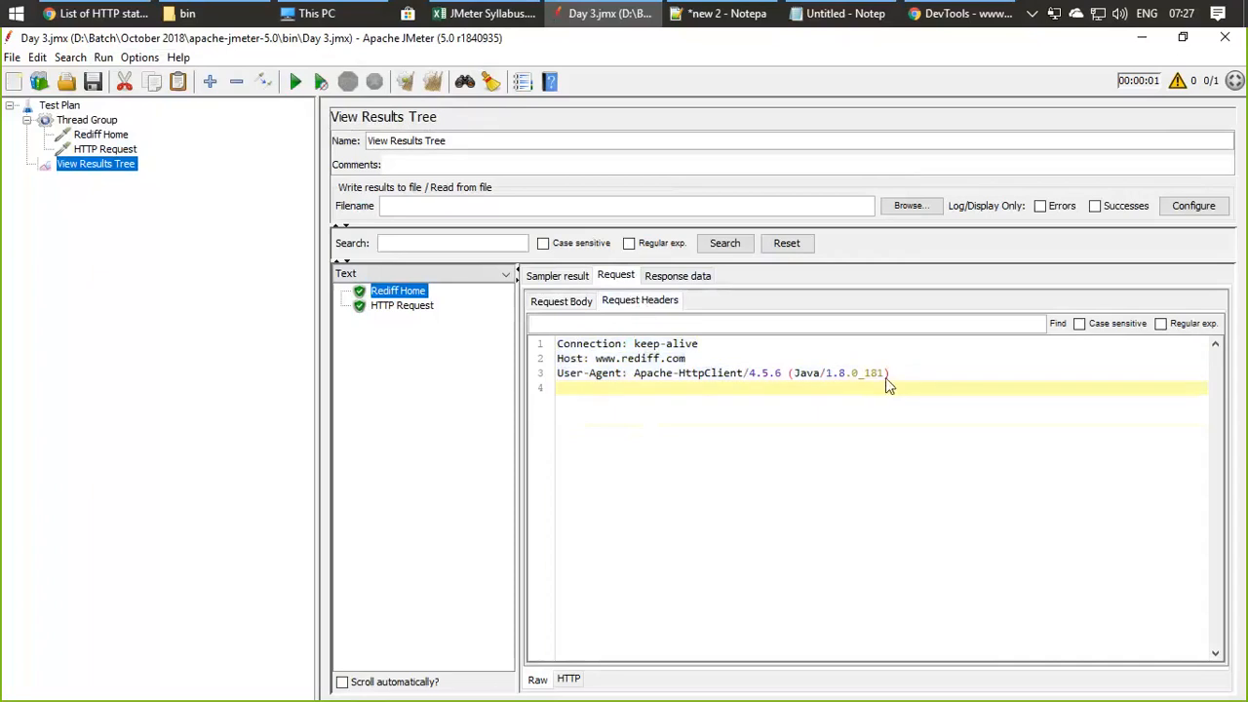
left_click(676, 278)
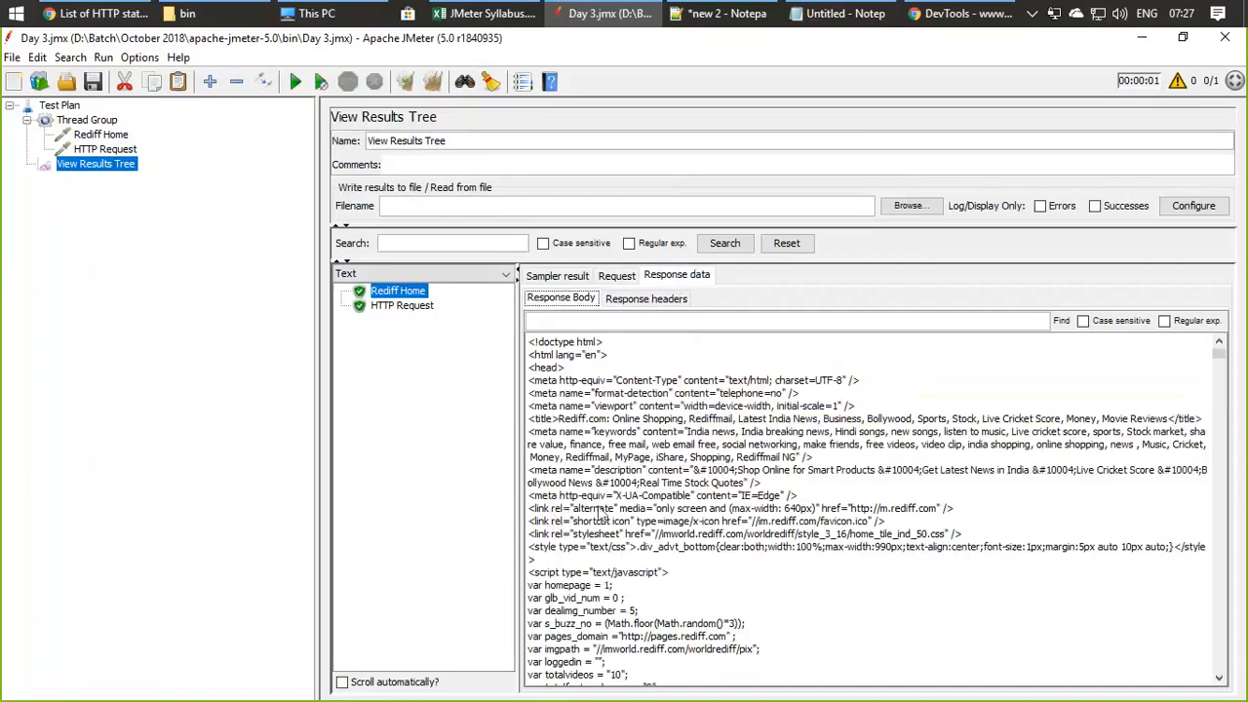
Step: Skim through the Rediff Home response body and return to the start of its HTML
scroll(585, 440, "down", 10)
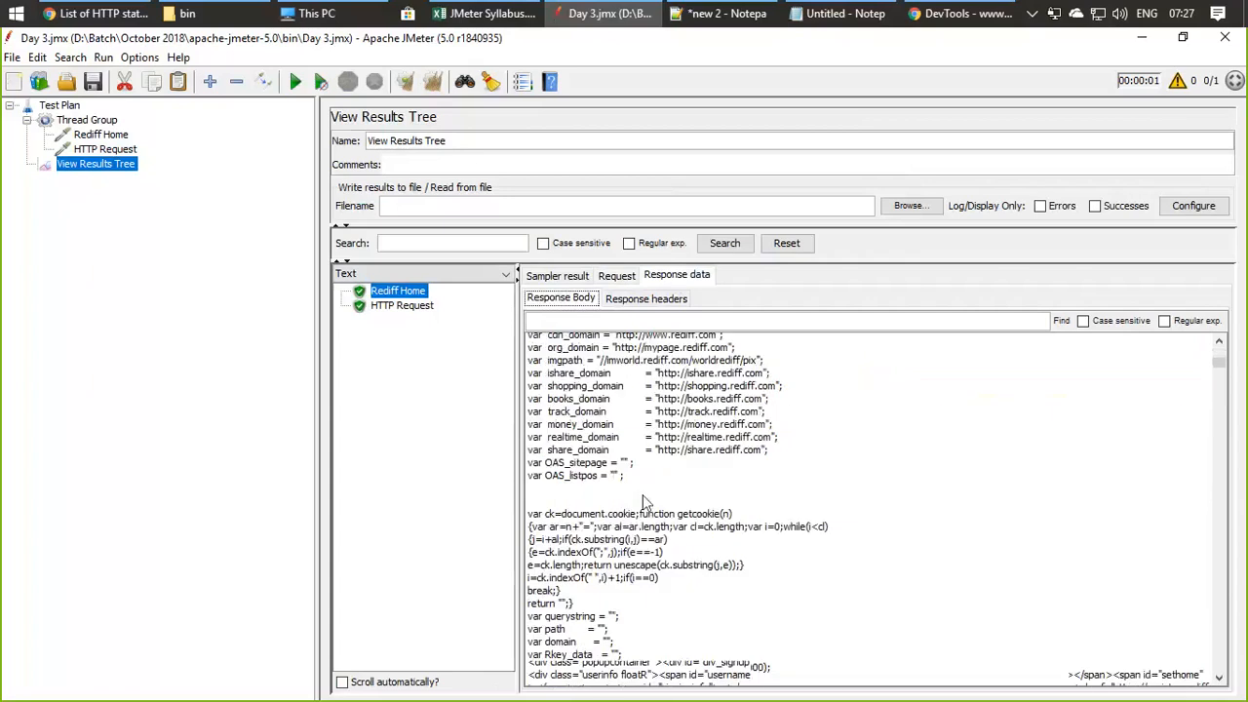
scroll(820, 556, "down", 5)
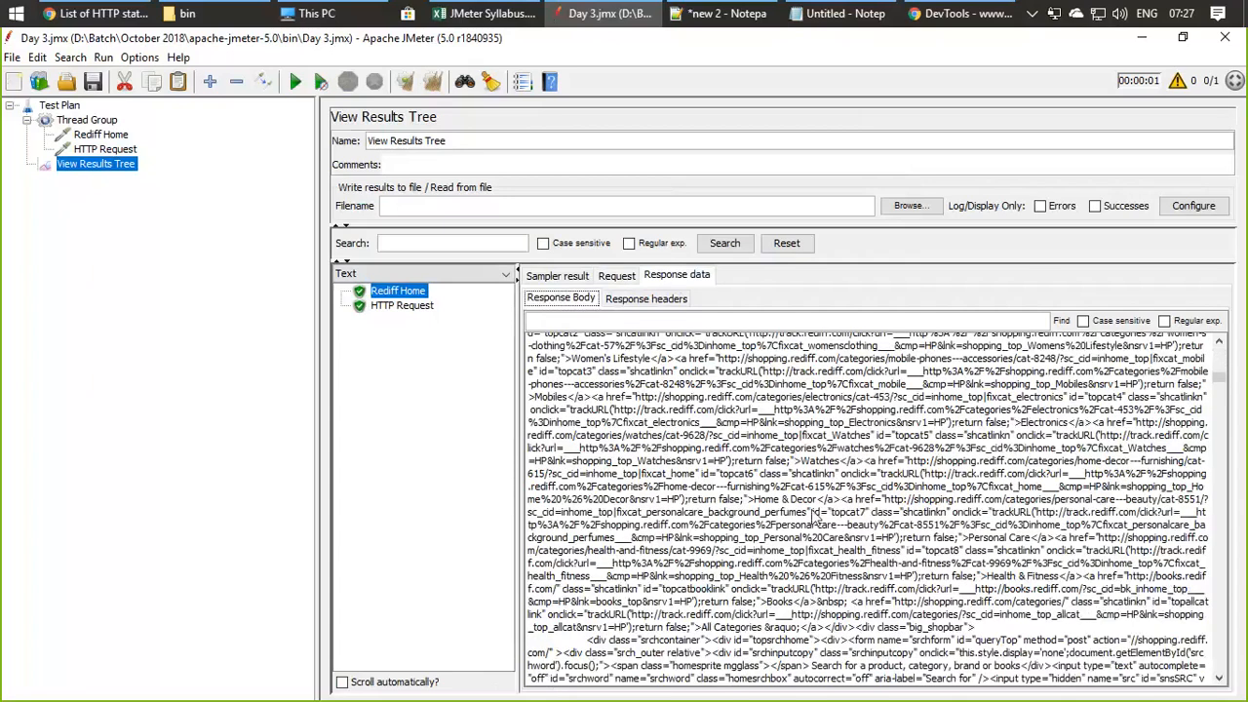
scroll(780, 481, "up", 5)
scroll(781, 481, "up", 10)
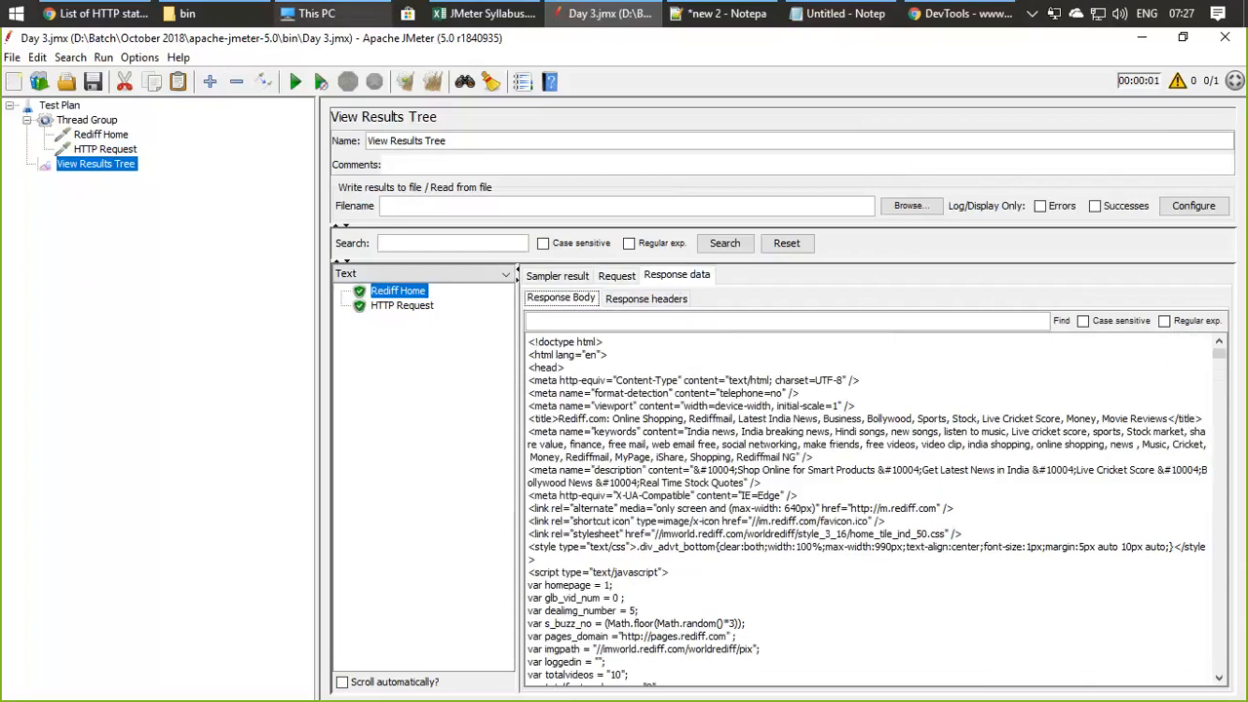
Step: Switch to Chrome, view the Rediff article's page source, and inspect the page's HTML in the DevTools Elements view
left_click(97, 13)
left_click(127, 43)
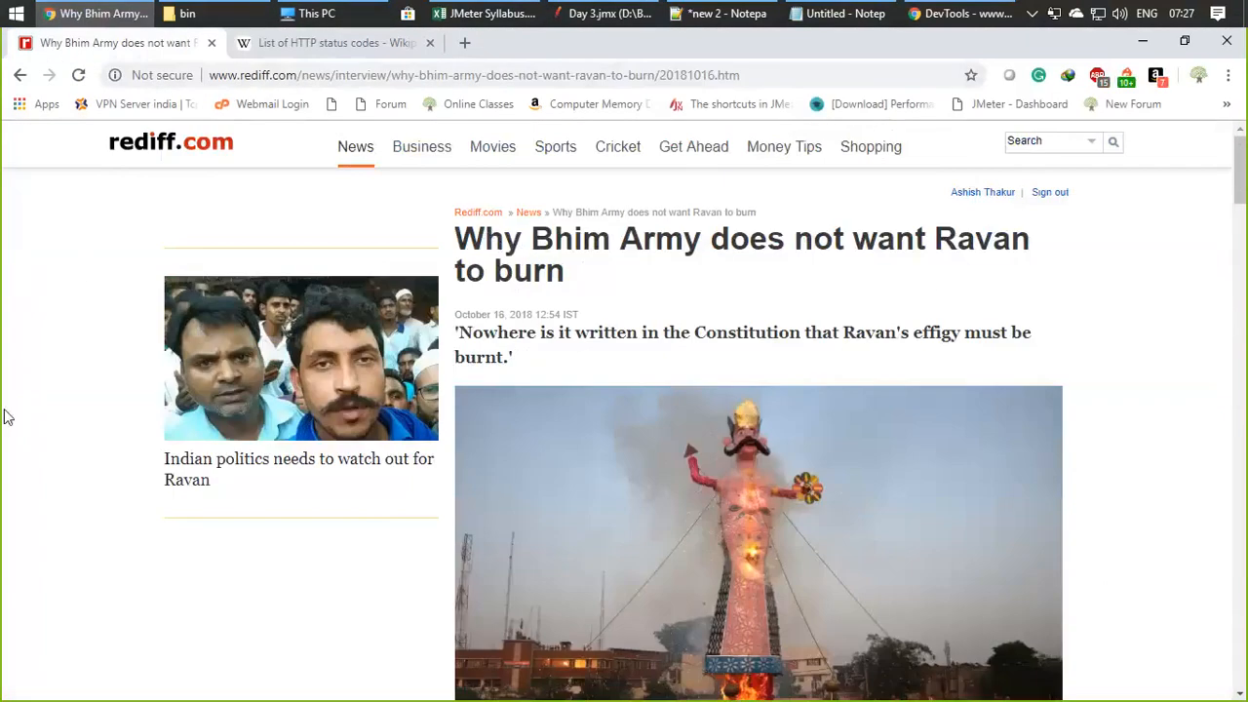
right_click(48, 346)
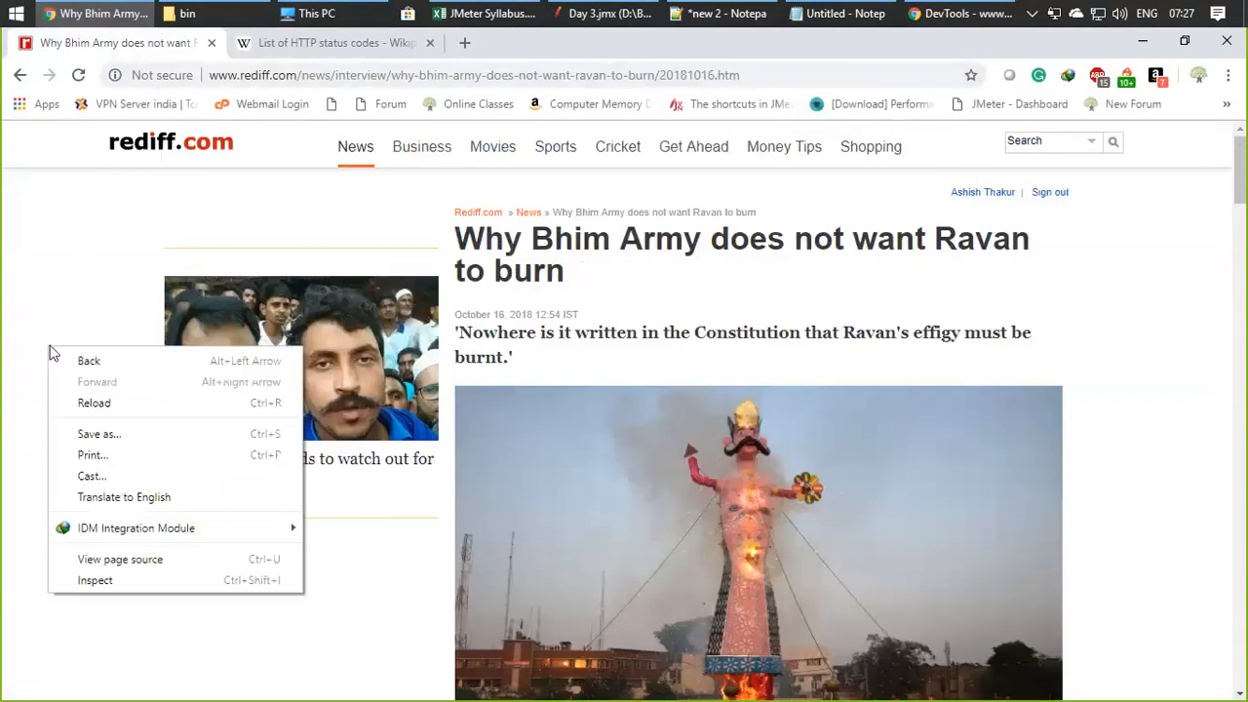
left_click(117, 560)
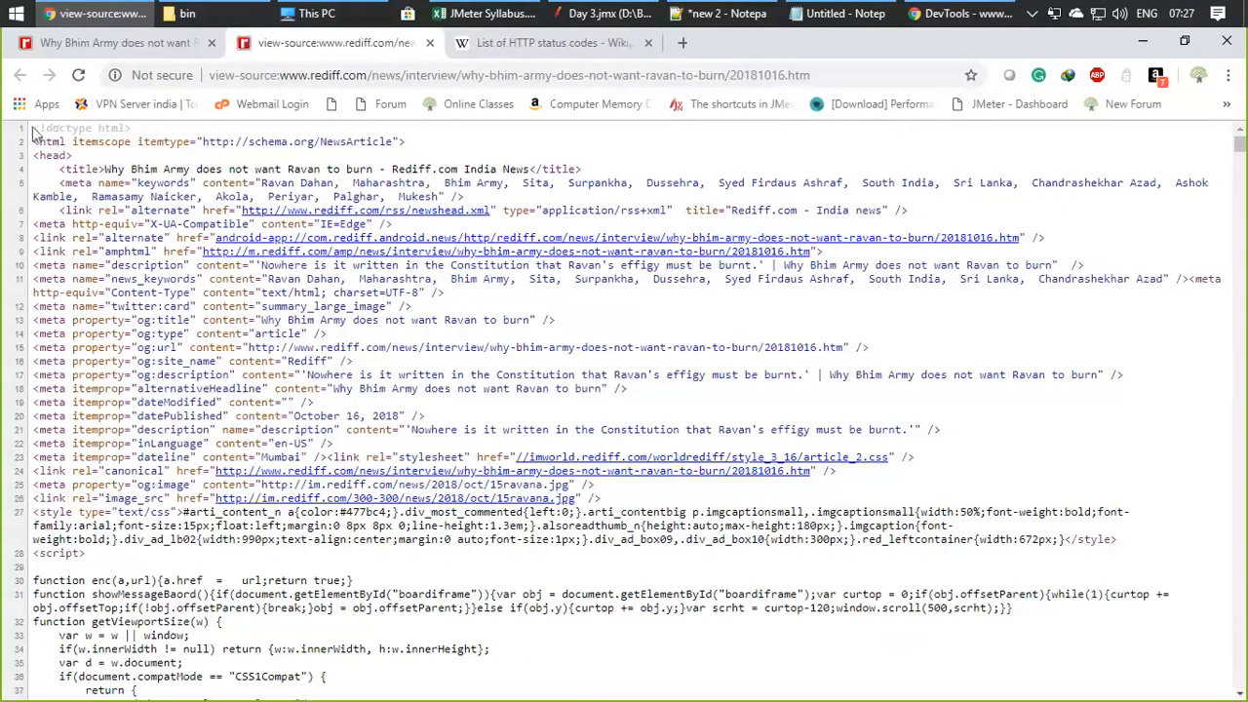
left_click_drag(34, 130, 256, 608)
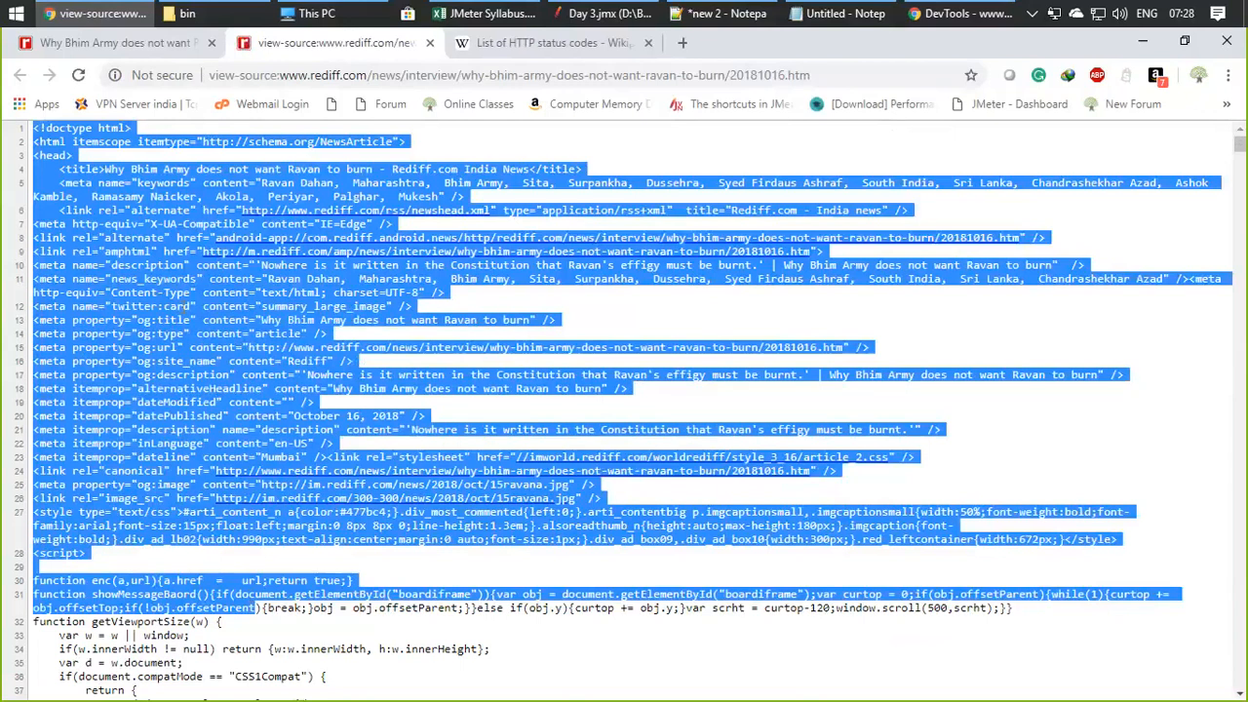
left_click(330, 228)
key("alt+Tab")
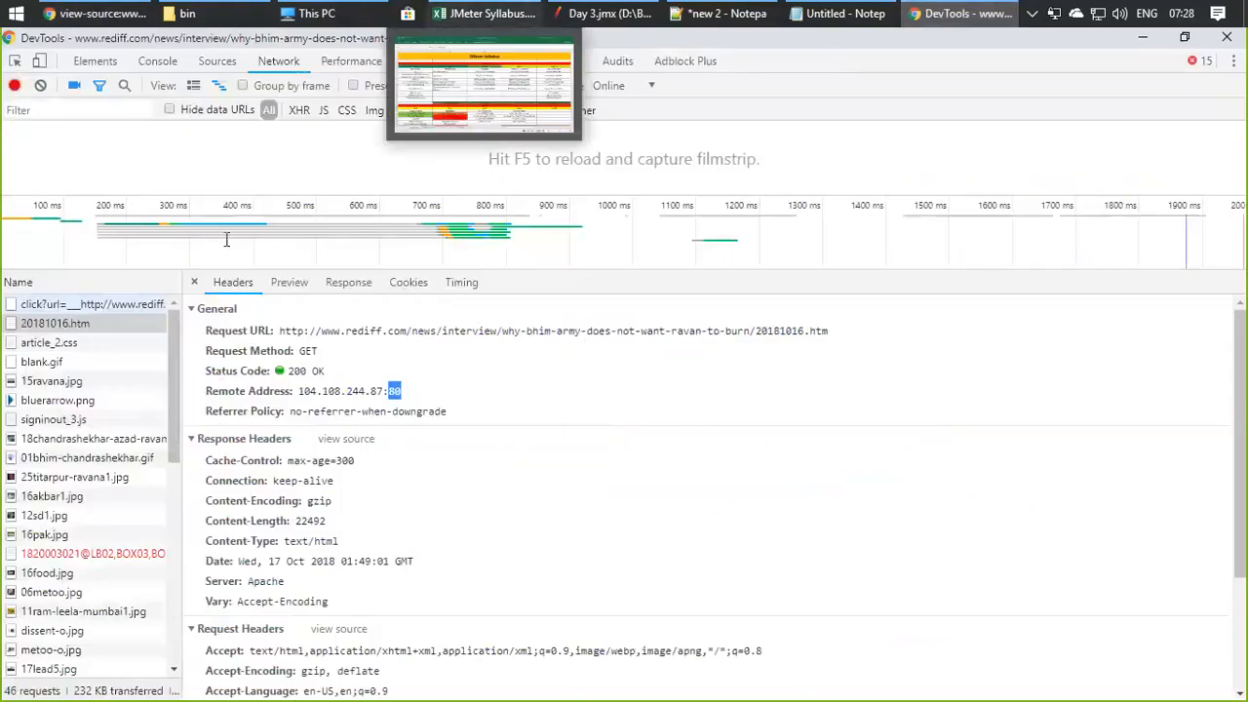
left_click(95, 62)
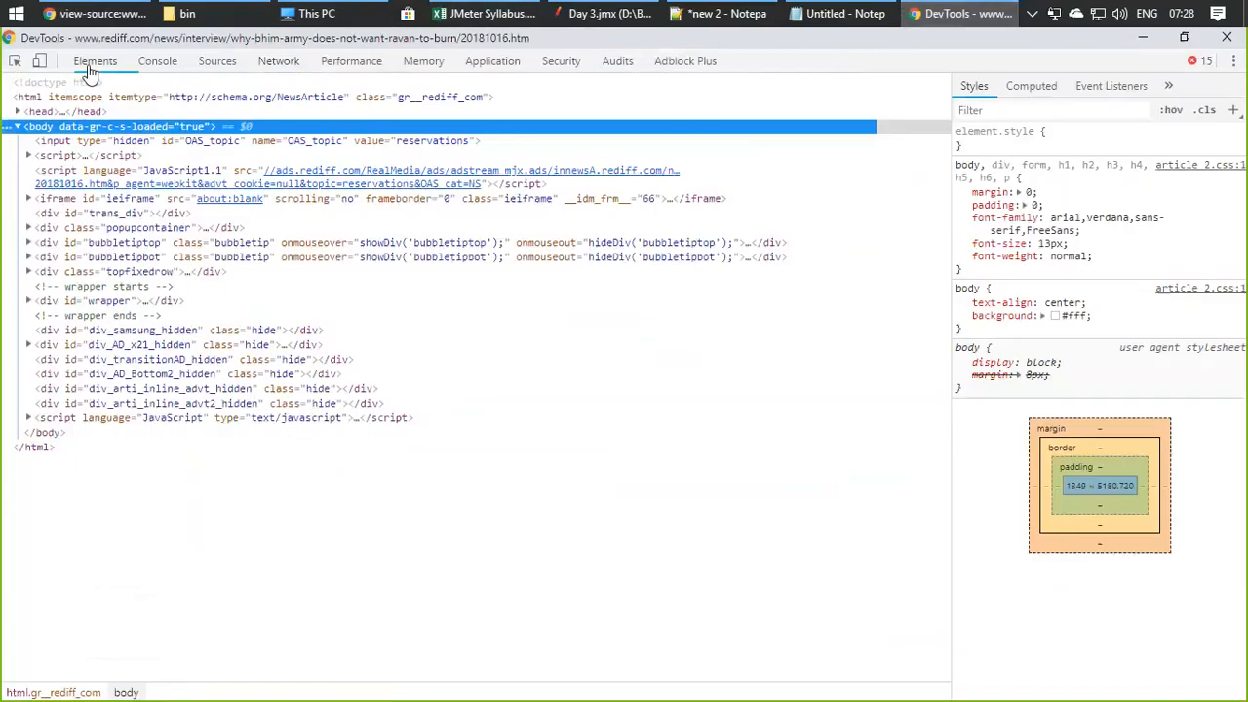
Step: Return to JMeter and examine the HTML in the Rediff Home response body against the browser's page source
left_click(593, 15)
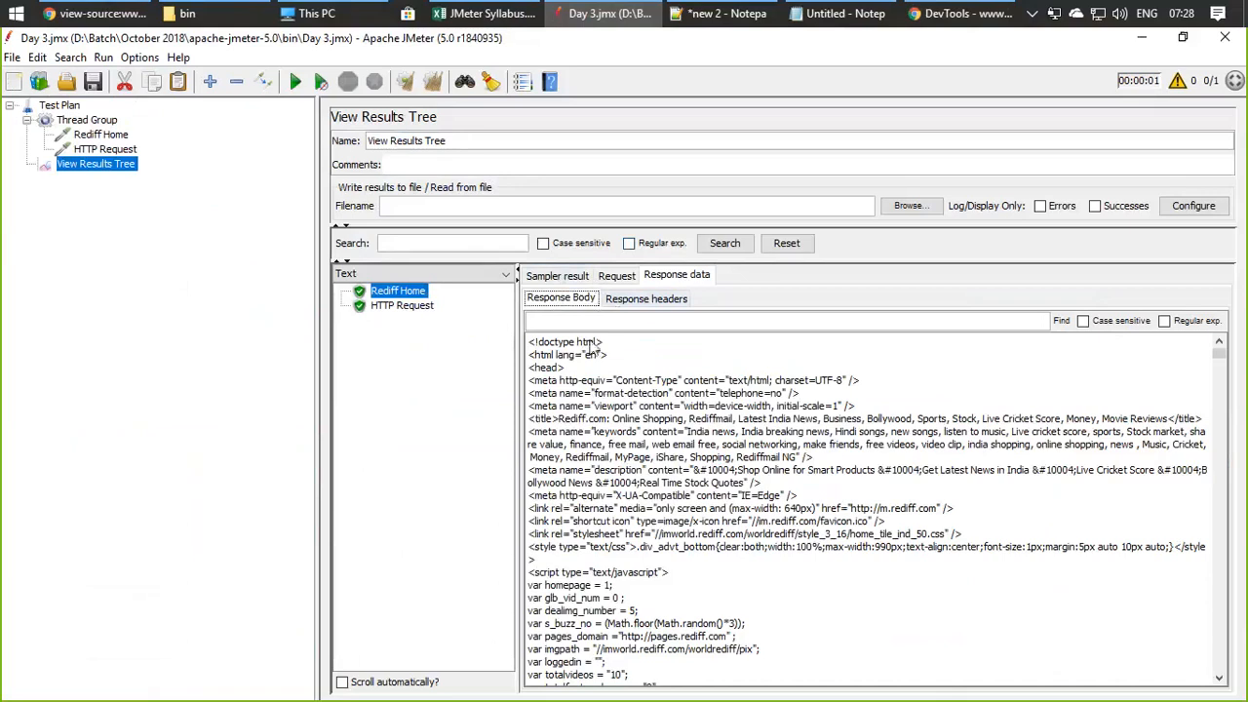
left_click_drag(543, 346, 659, 689)
left_click(712, 509)
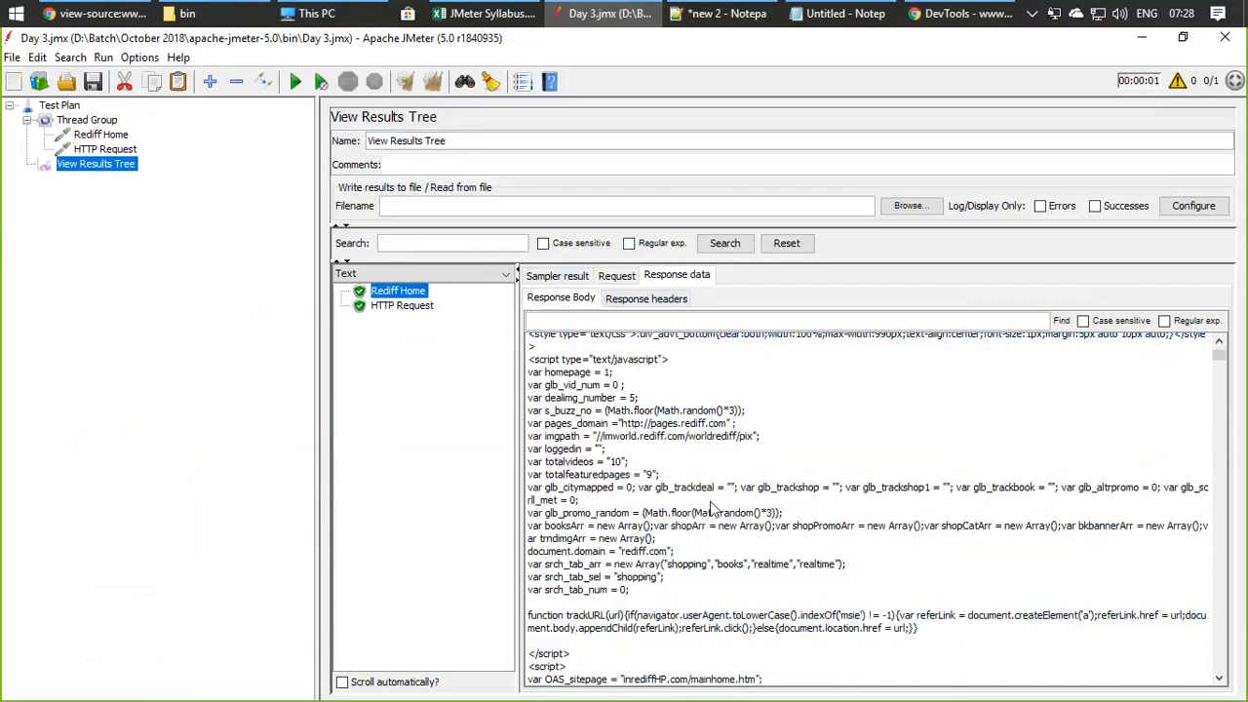
scroll(688, 532, "up", 5)
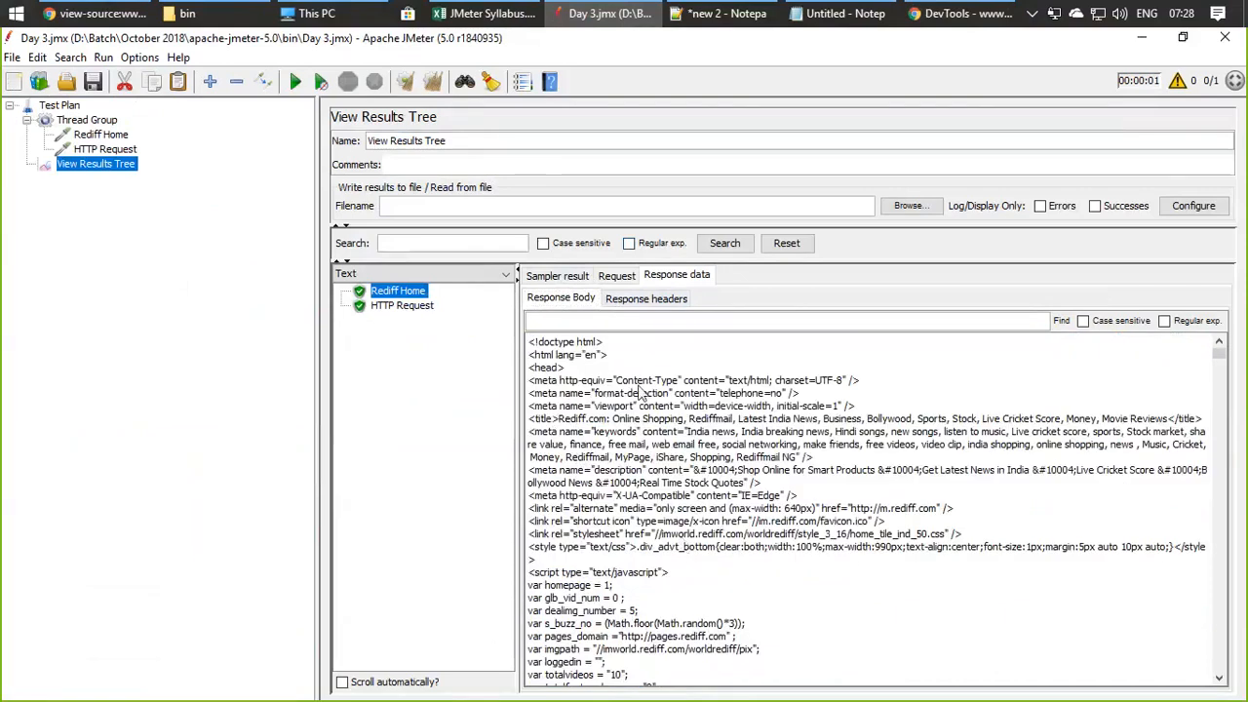
left_click_drag(704, 576, 571, 391)
left_click(571, 390)
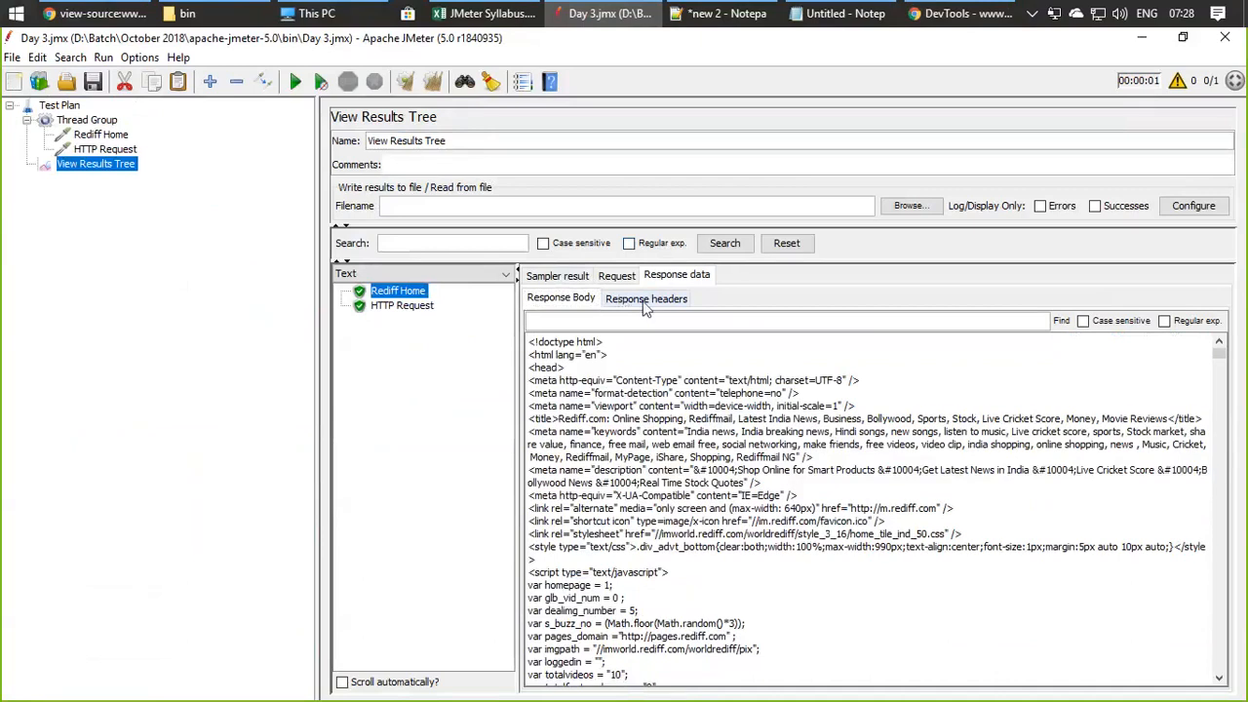
Step: Examine the Rediff Home response headers, including the content type and date
left_click(644, 303)
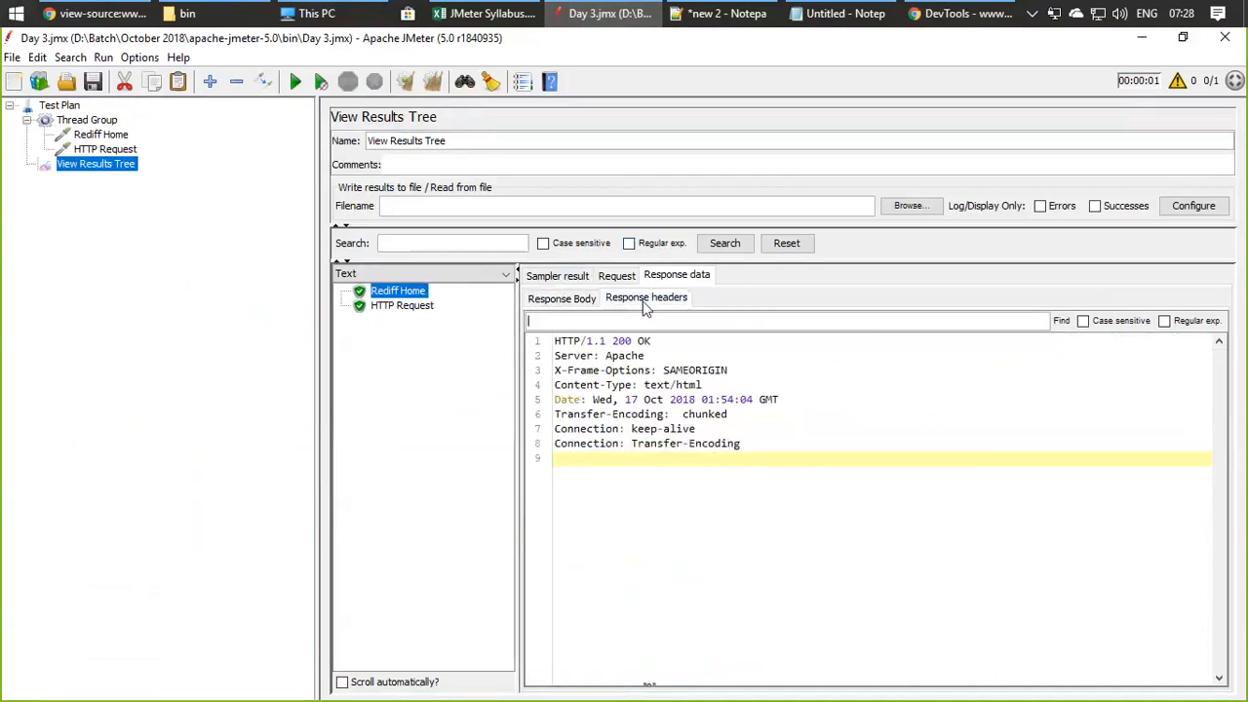
left_click_drag(755, 451, 542, 341)
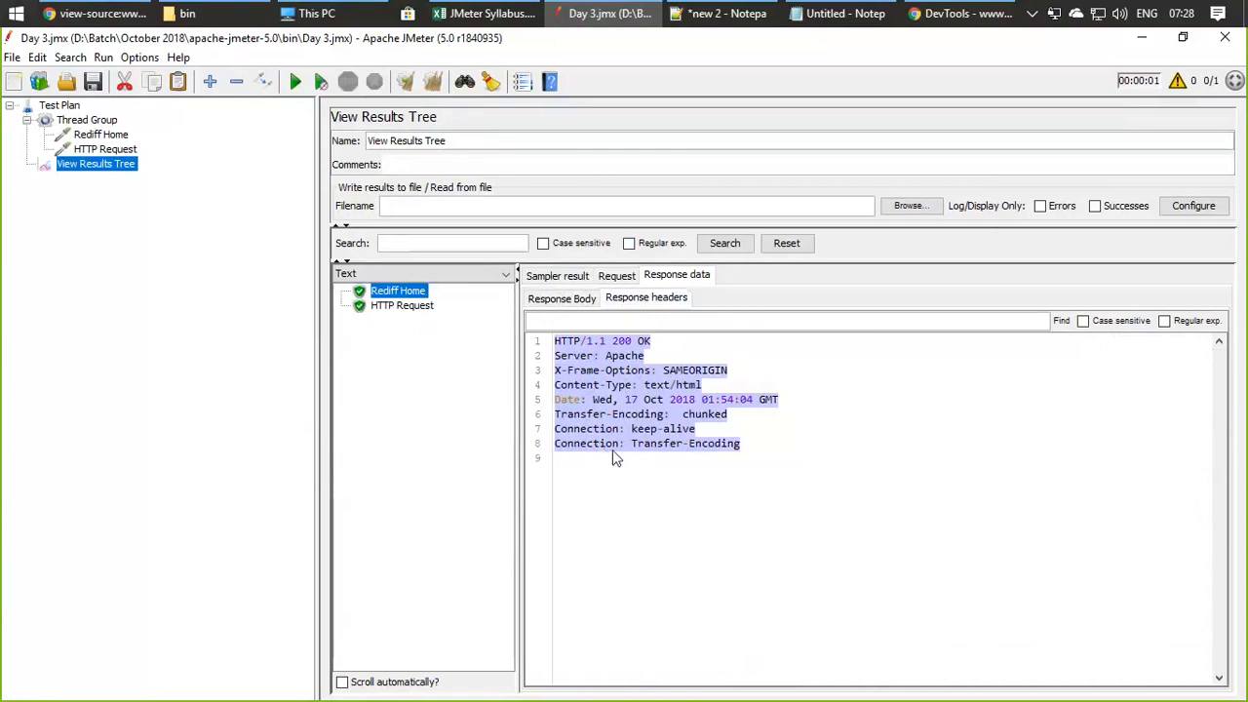
left_click(703, 399)
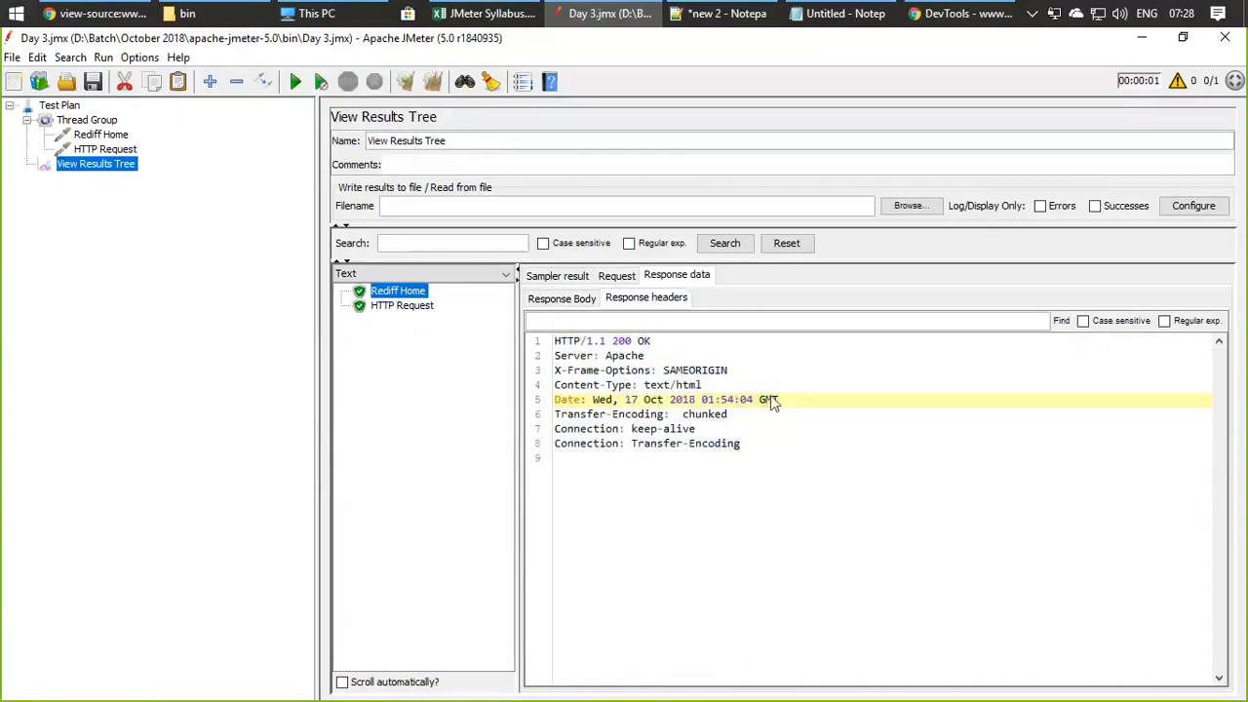
left_click_drag(760, 399, 620, 389)
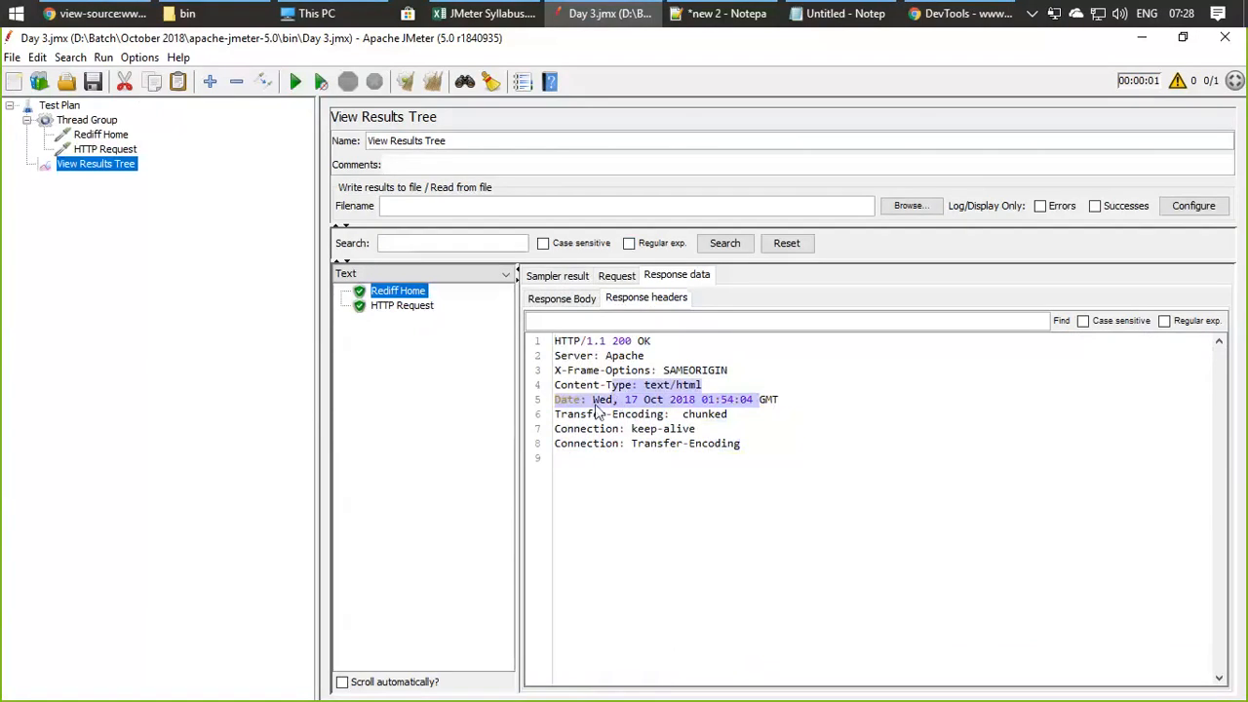
left_click(597, 406)
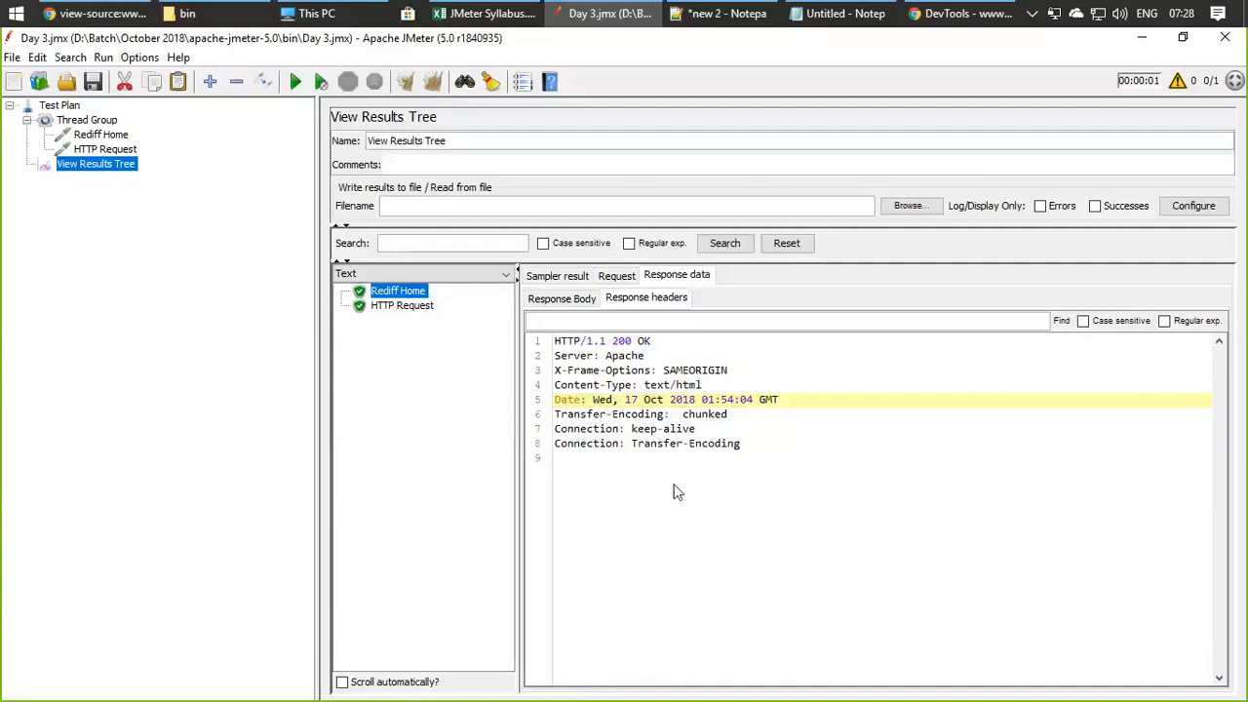
Step: Select the HTTP Request sample in the results and review the matching HTTP Request sampler's configuration in the test plan
left_click(410, 306)
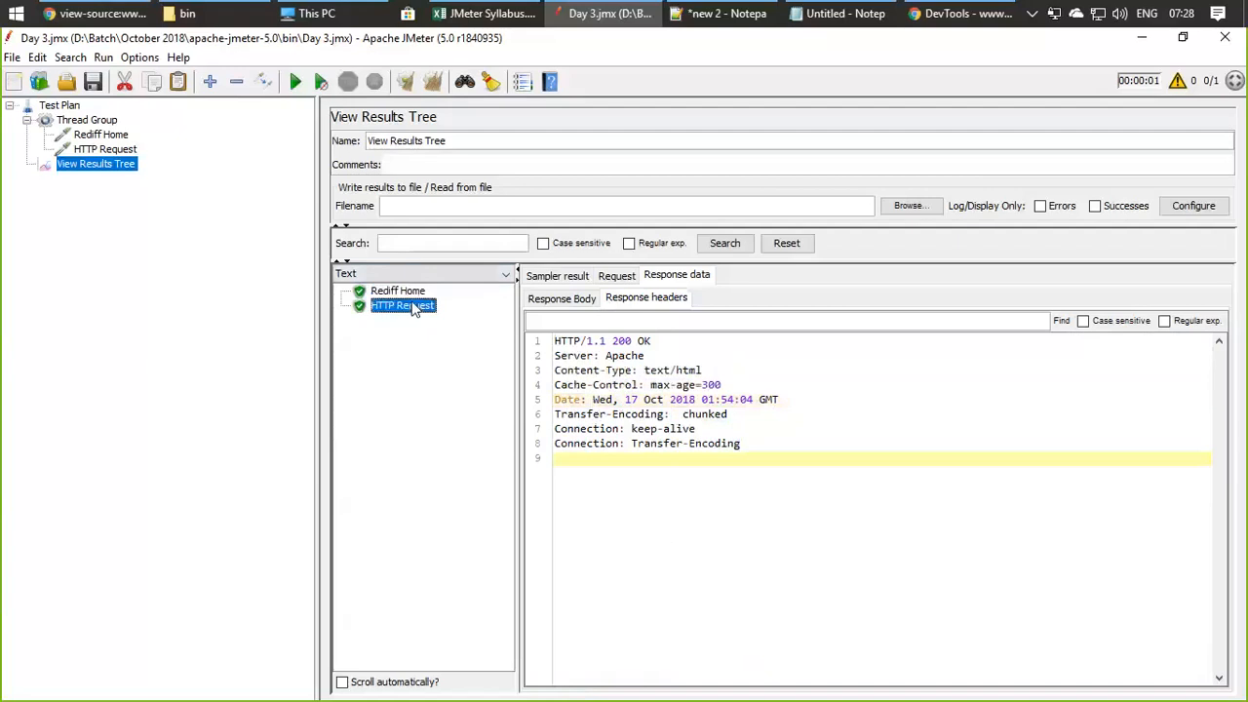
left_click(106, 151)
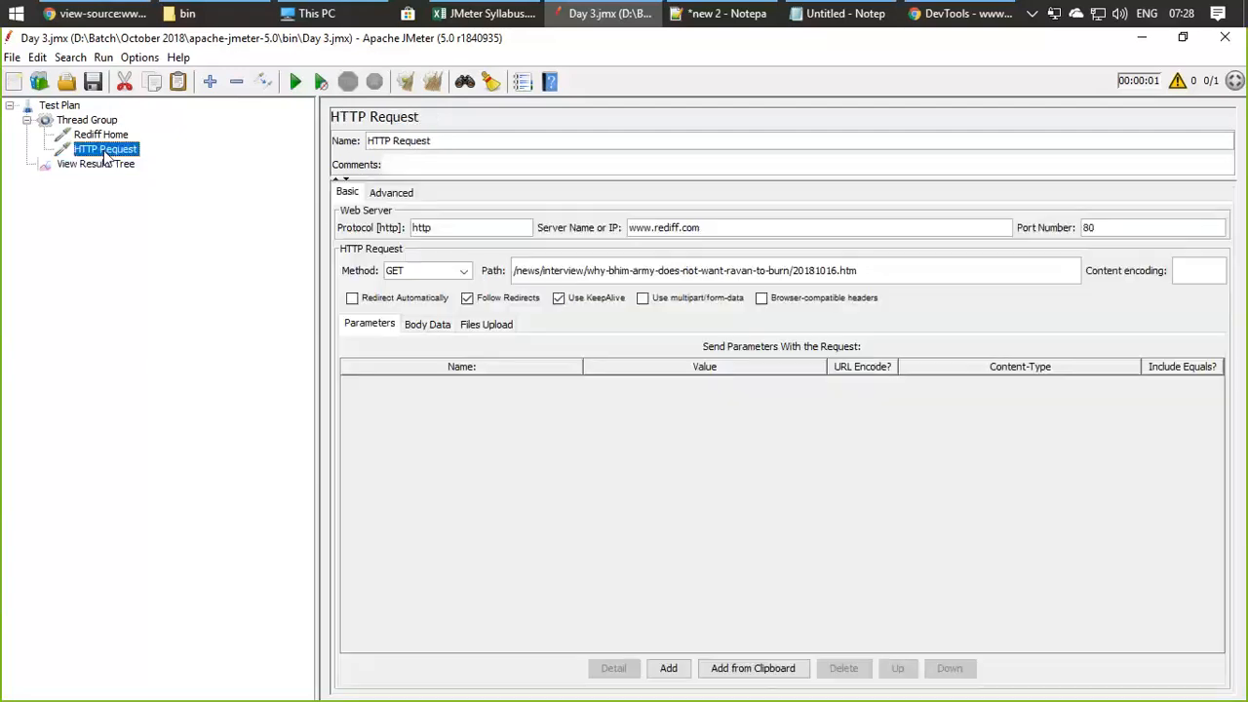
left_click(119, 167)
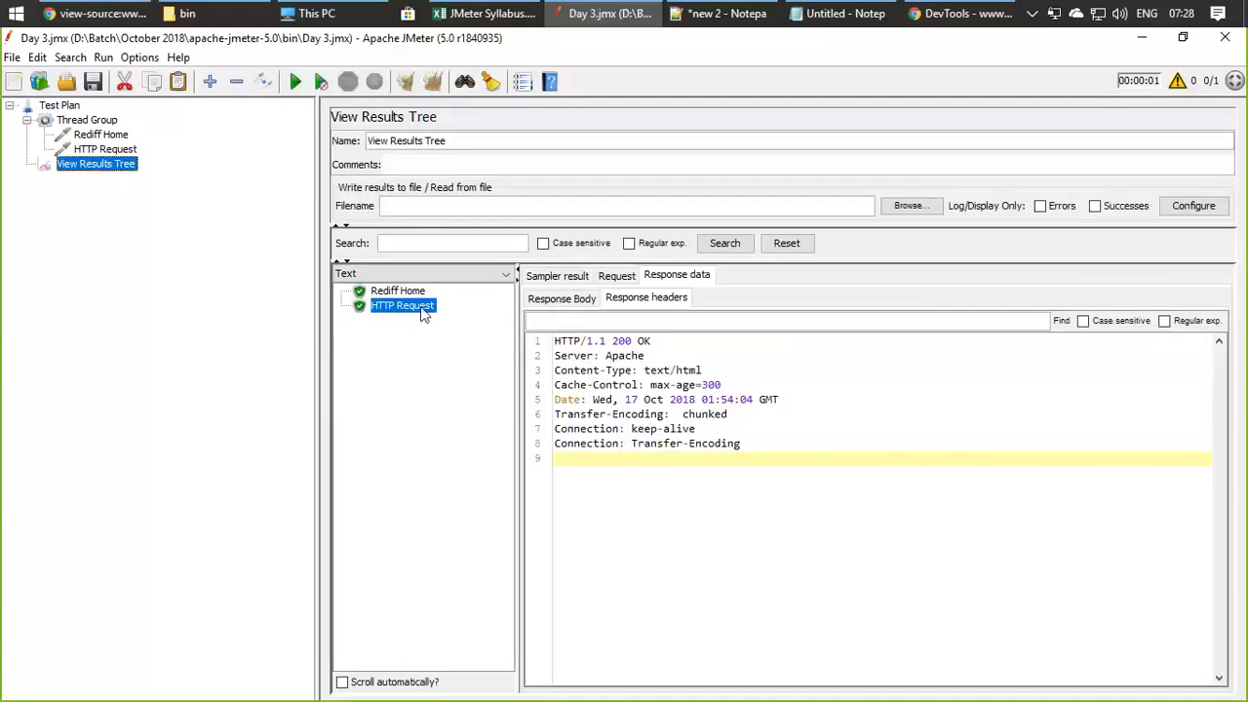
Step: Examine the connect time and latency in the HTTP Request sampler result
left_click(572, 278)
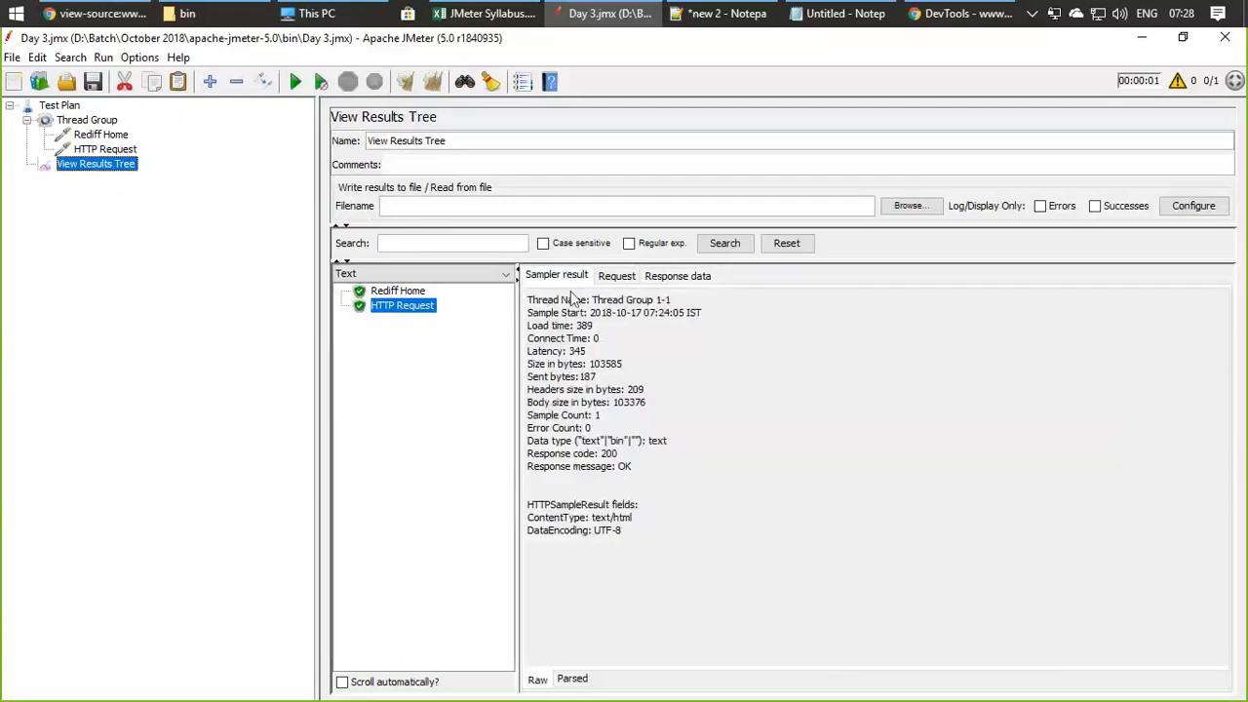
double_click(596, 338)
left_click(599, 345)
left_click_drag(599, 338, 567, 341)
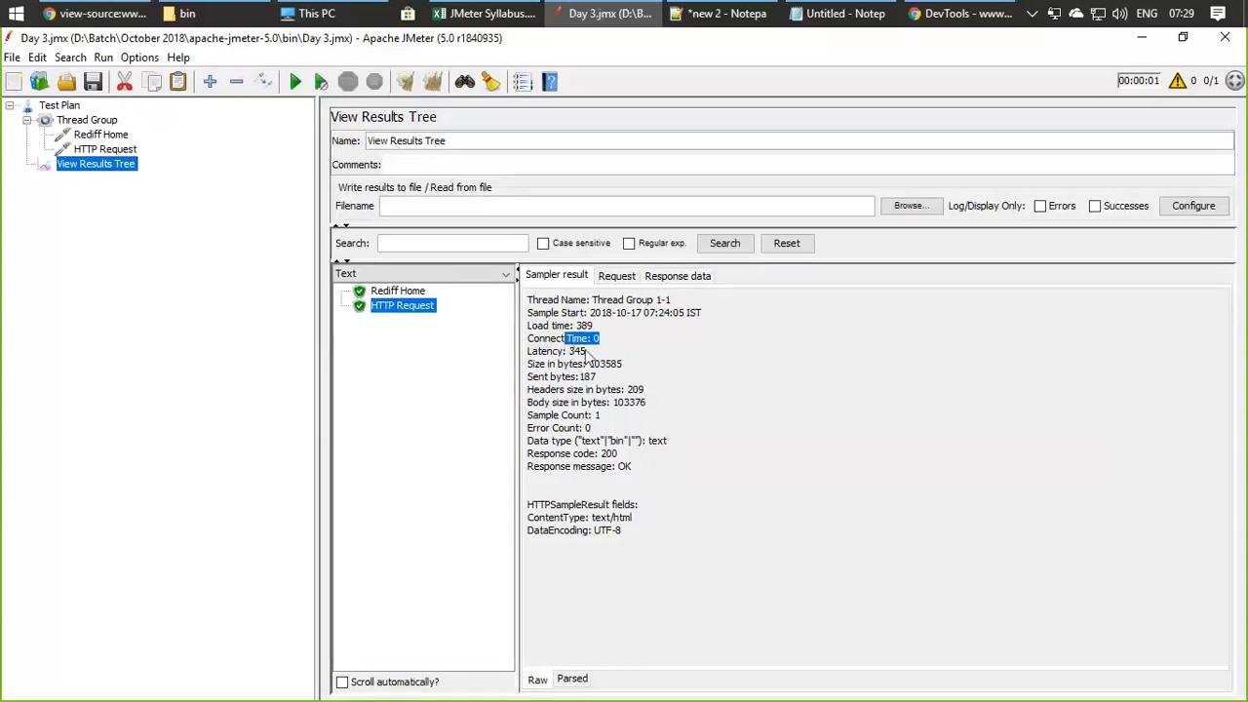
left_click(591, 360)
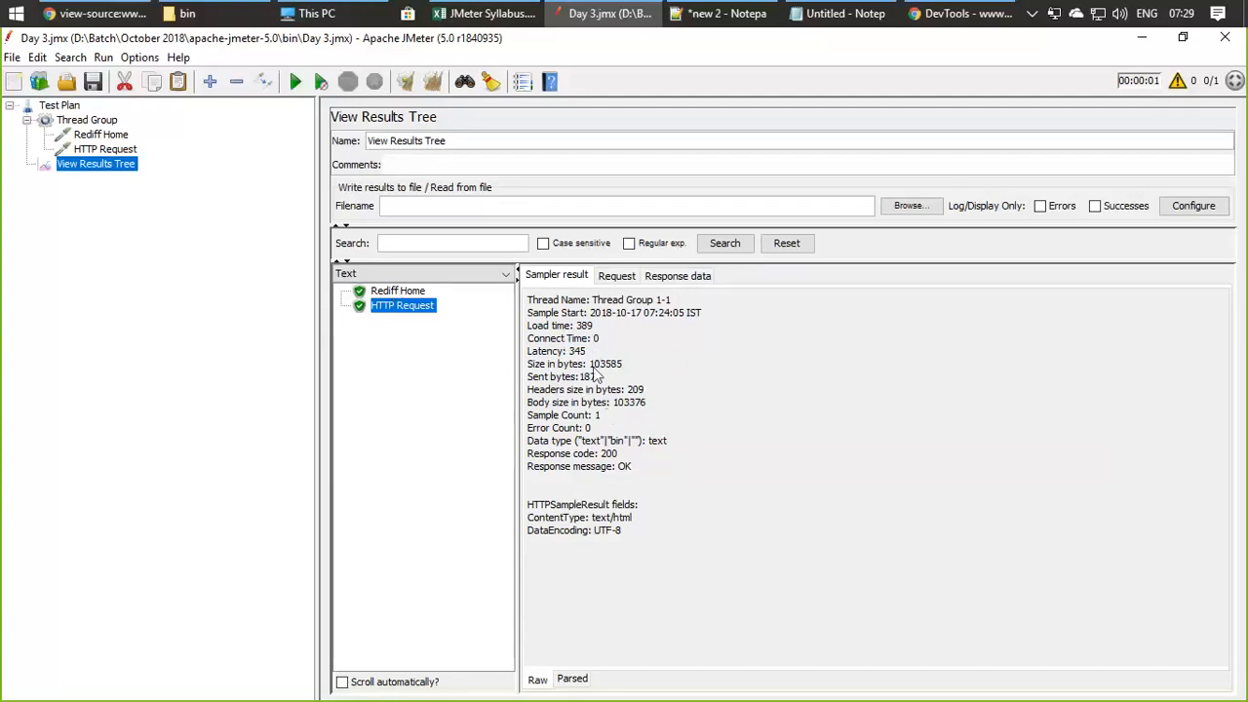
Step: Examine the total size, sent bytes, body size, sample count and response details of the HTTP Request sample
double_click(597, 367)
left_click(612, 380)
double_click(593, 369)
double_click(588, 377)
left_click(611, 383)
left_click_drag(602, 416, 613, 402)
left_click(631, 434)
left_click_drag(663, 484, 493, 316)
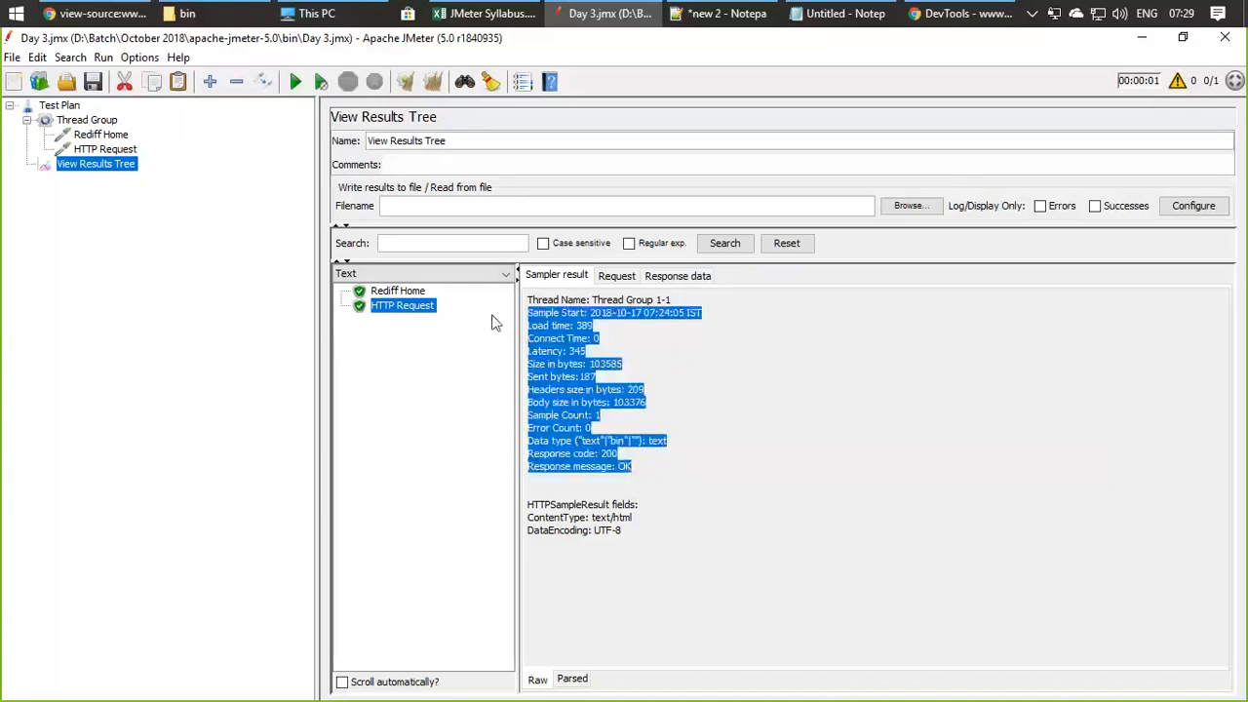
Step: Review the HTTP Request sample's request headers and response data, and open its request body
left_click(618, 279)
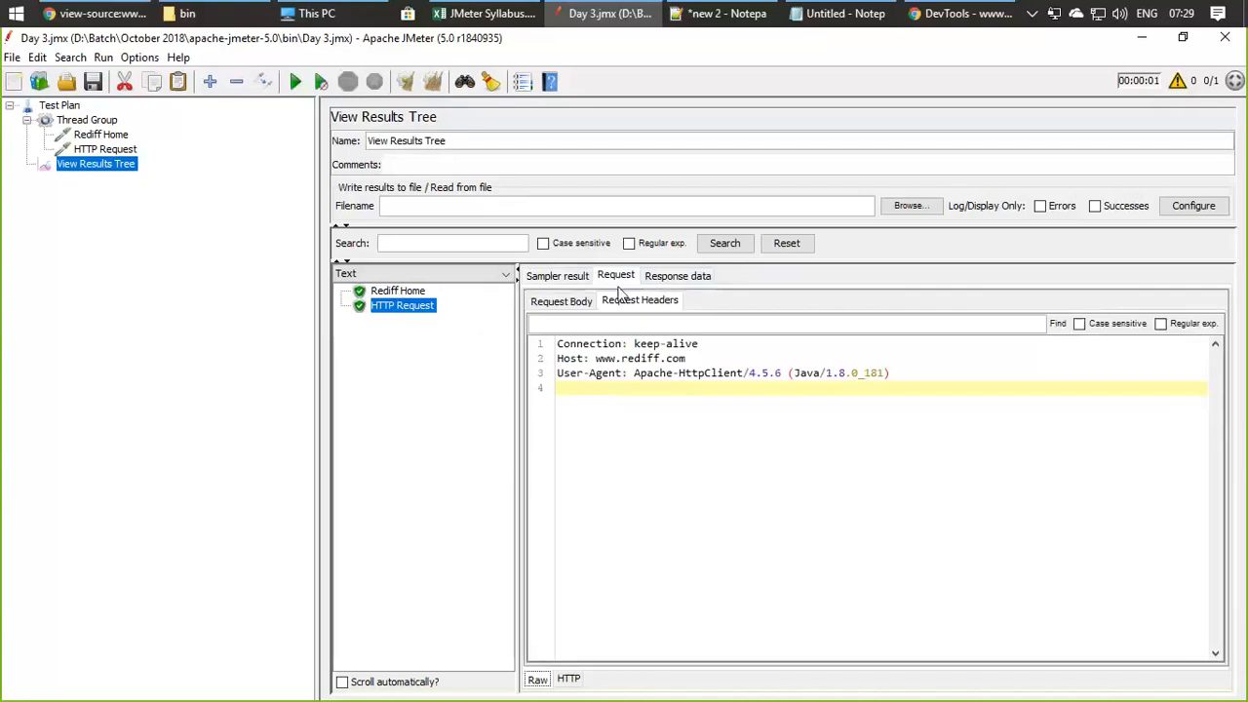
left_click(660, 281)
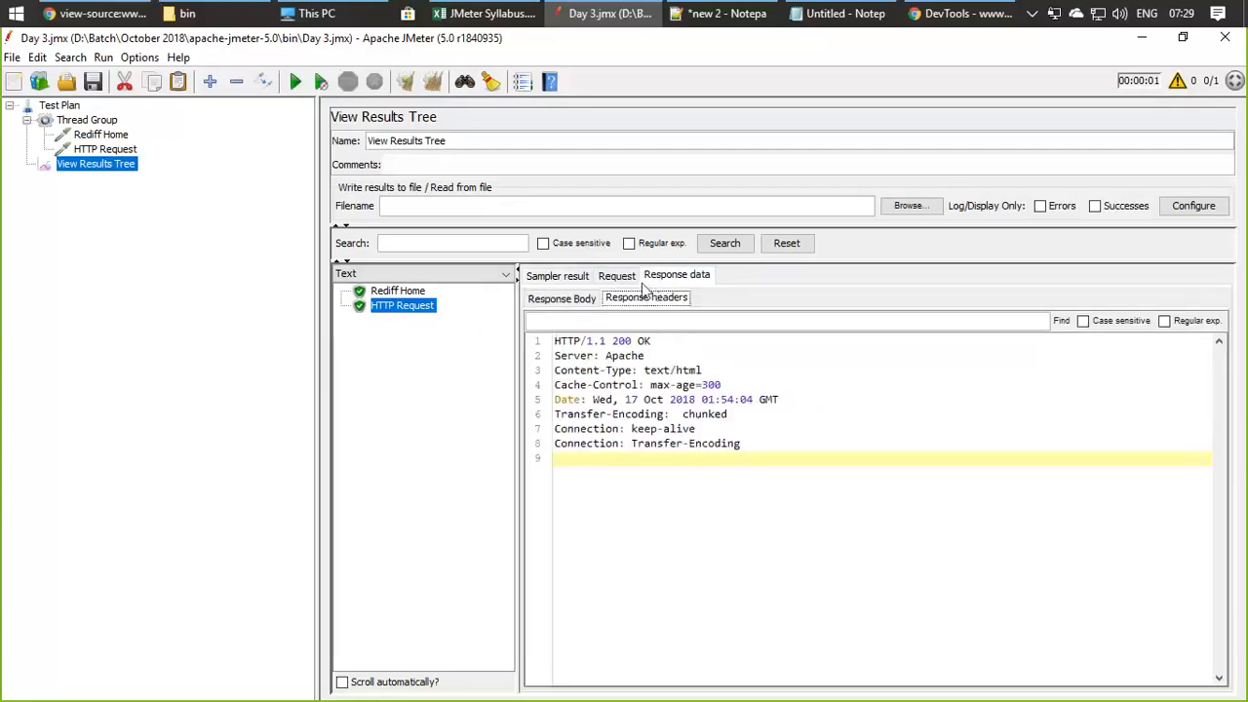
left_click(584, 300)
left_click(616, 277)
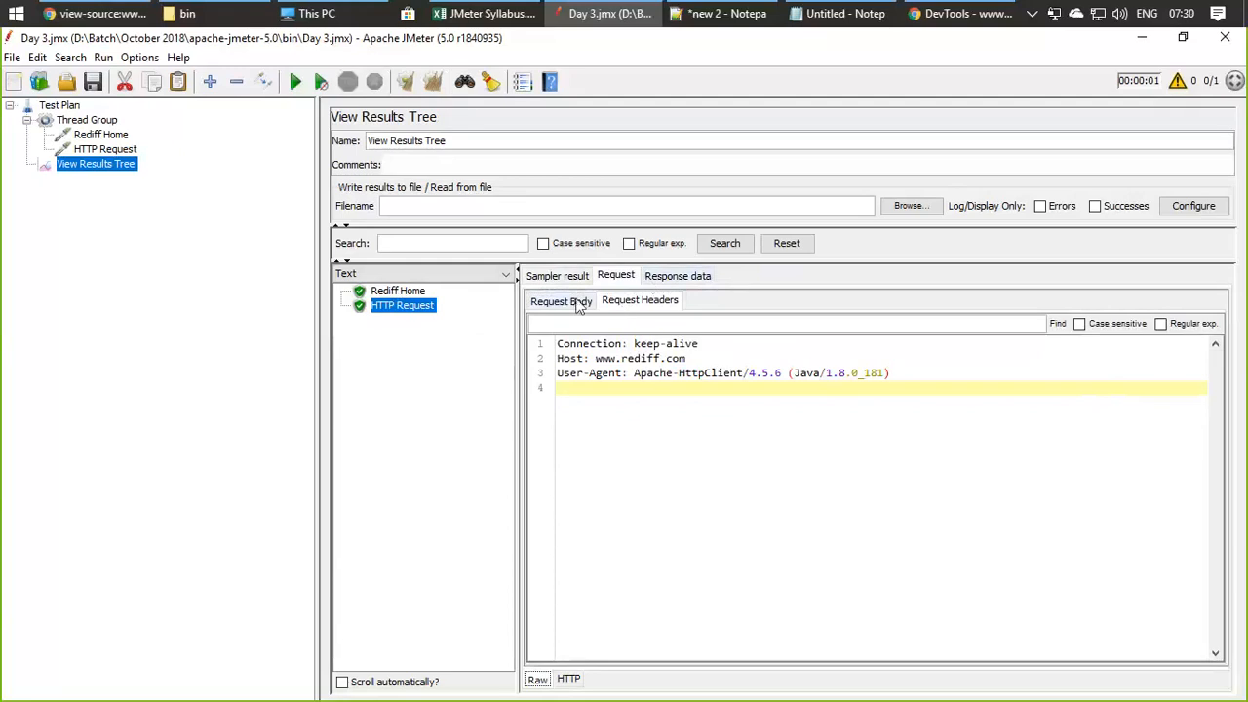
left_click(579, 304)
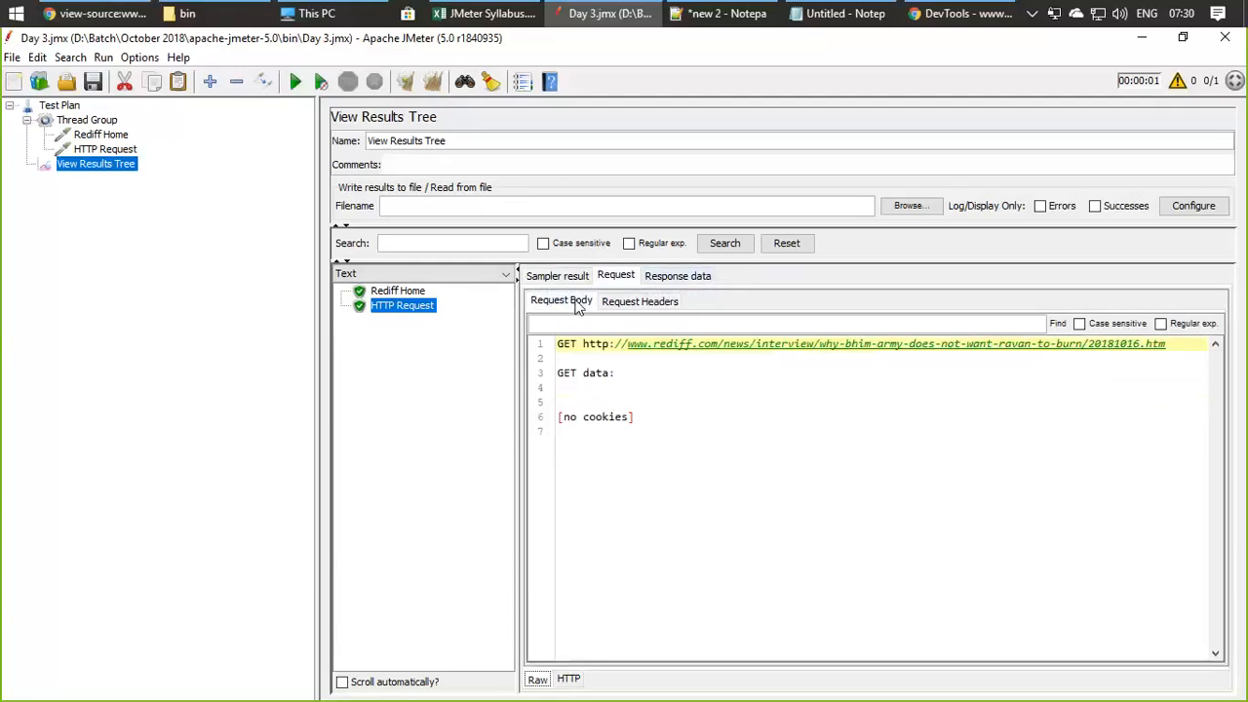
Step: Inspect the HTTP Request sample's request headers and its response body
left_click(629, 308)
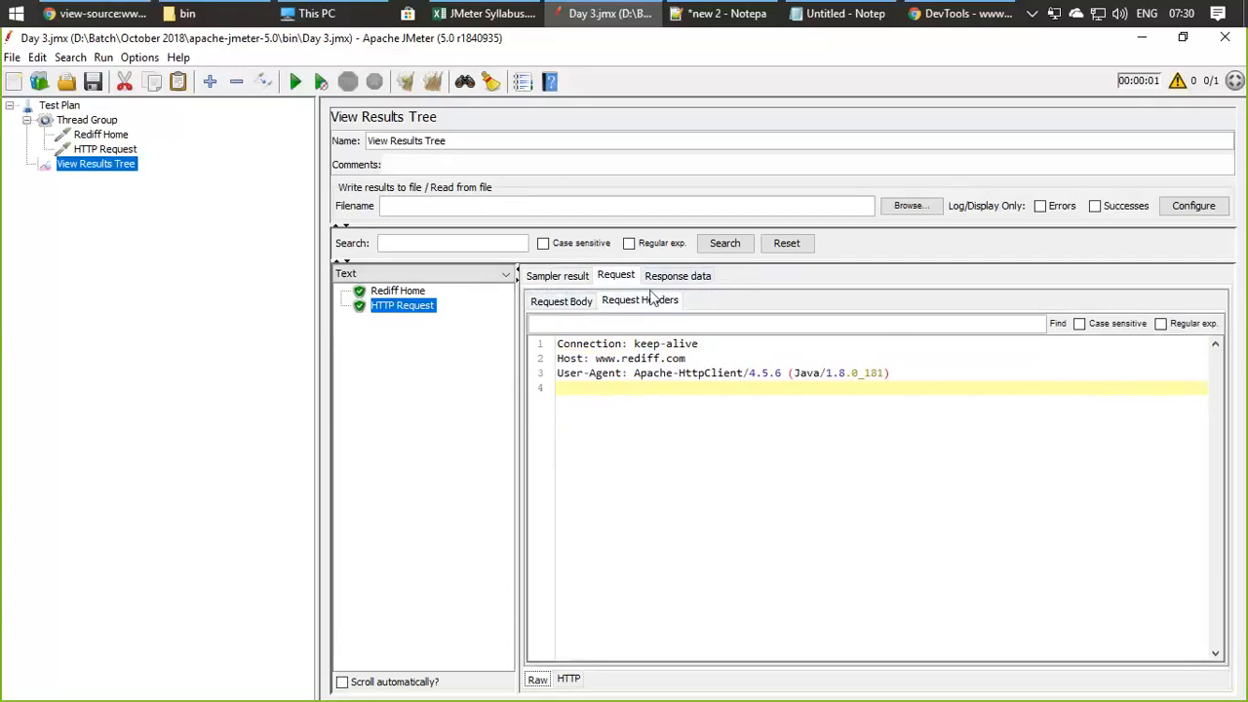
left_click(662, 281)
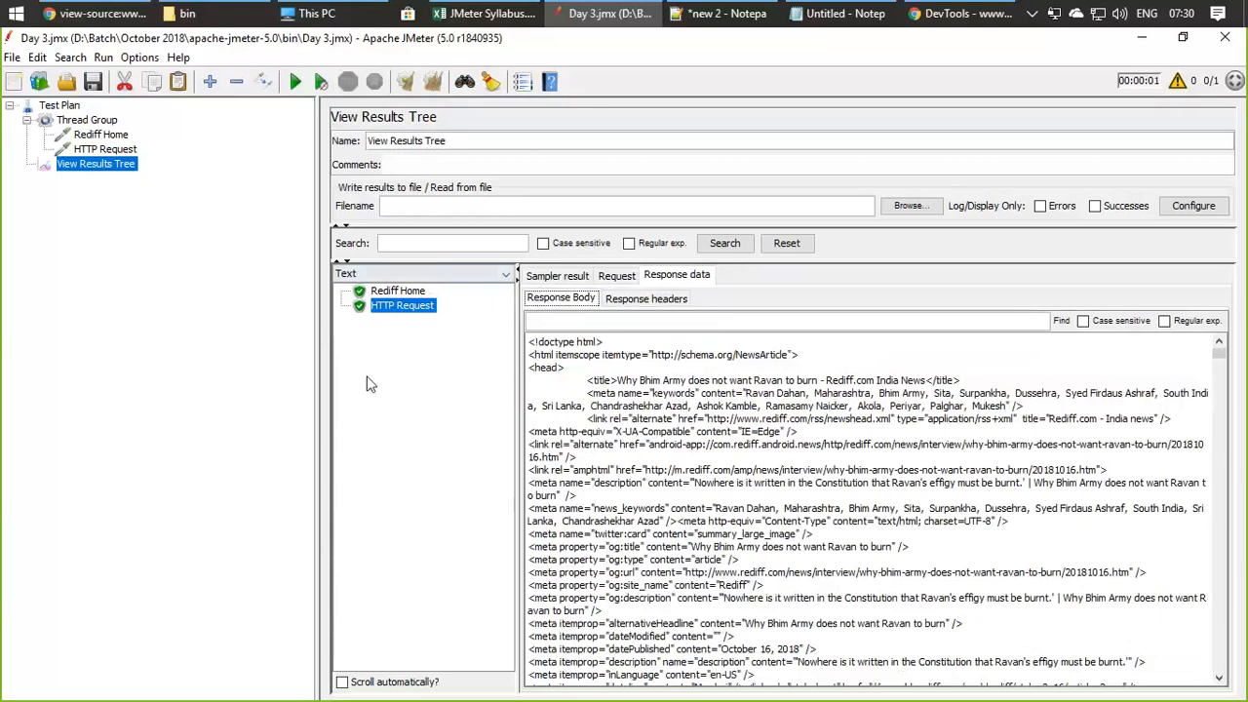
Step: Render the HTTP Request response as HTML and look through the article text
left_click(433, 276)
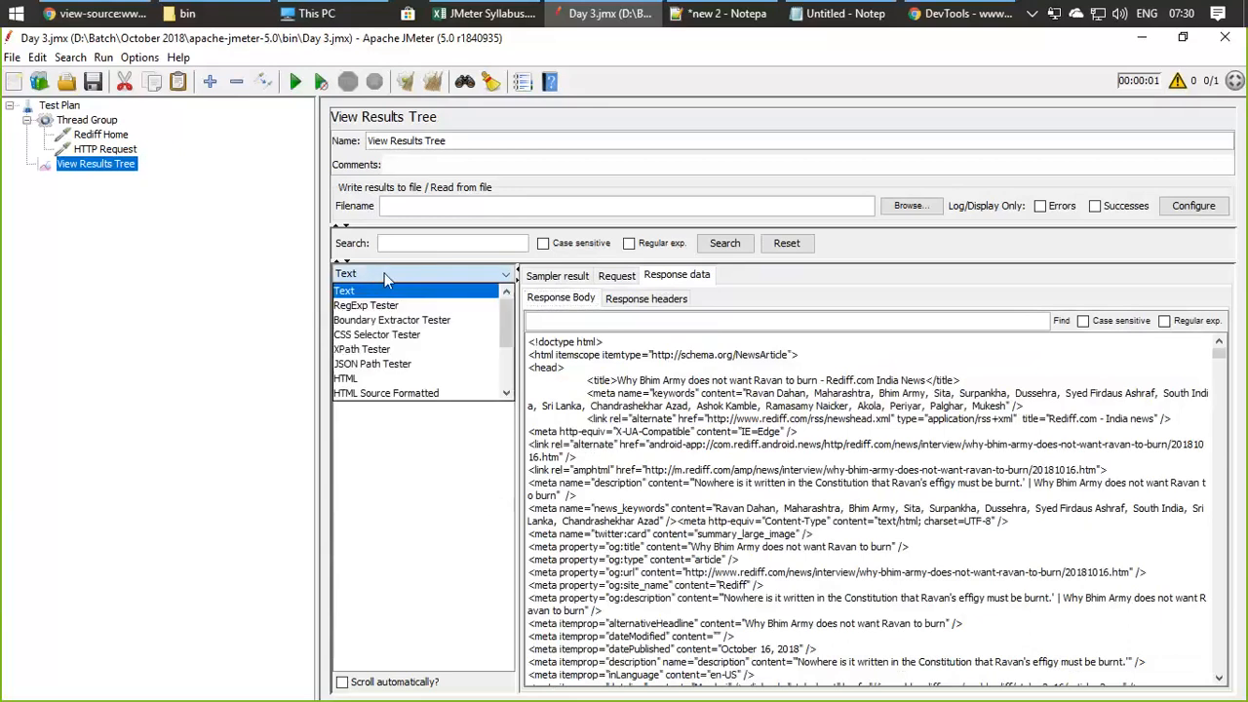
left_click(360, 380)
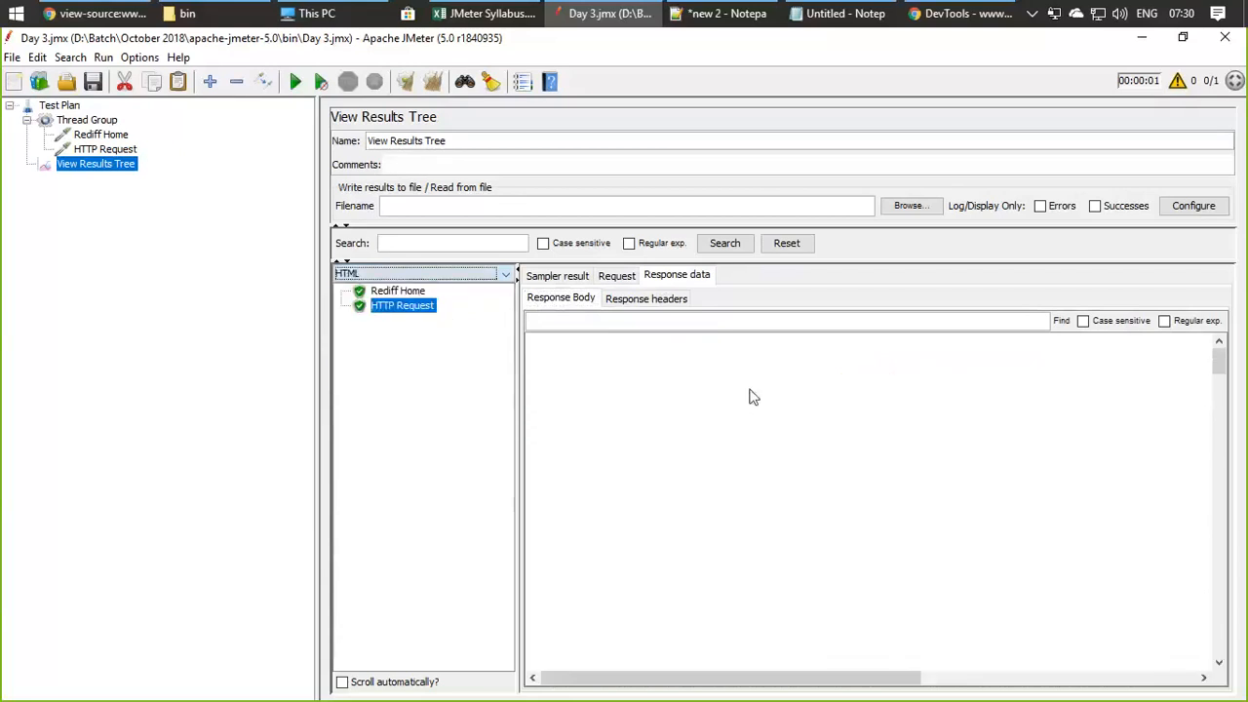
scroll(724, 451, "down", 15)
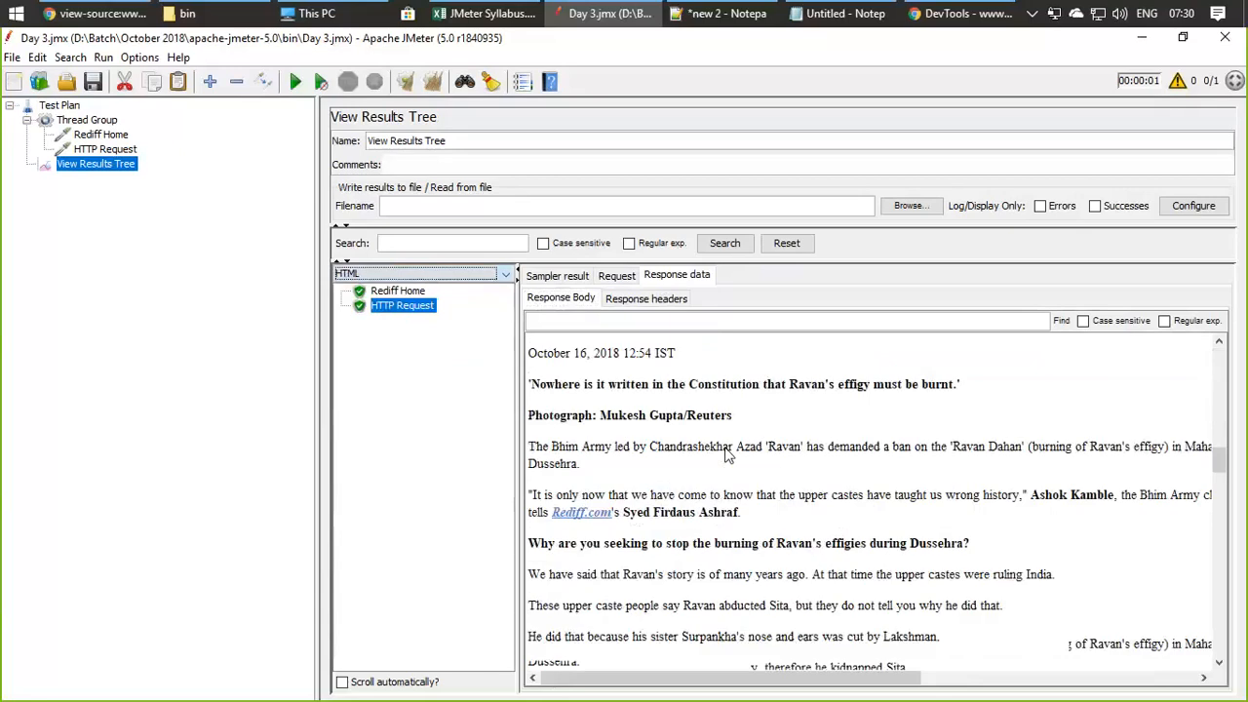
scroll(724, 451, "down", 10)
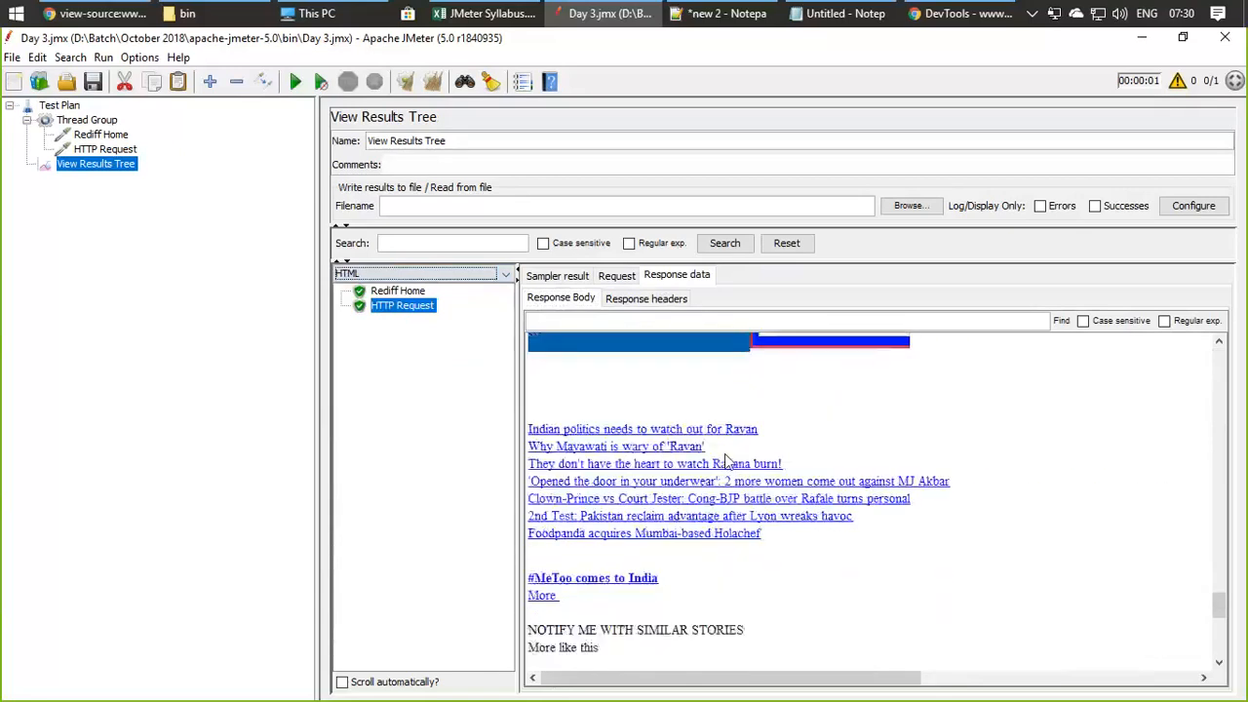
scroll(725, 454, "up", 20)
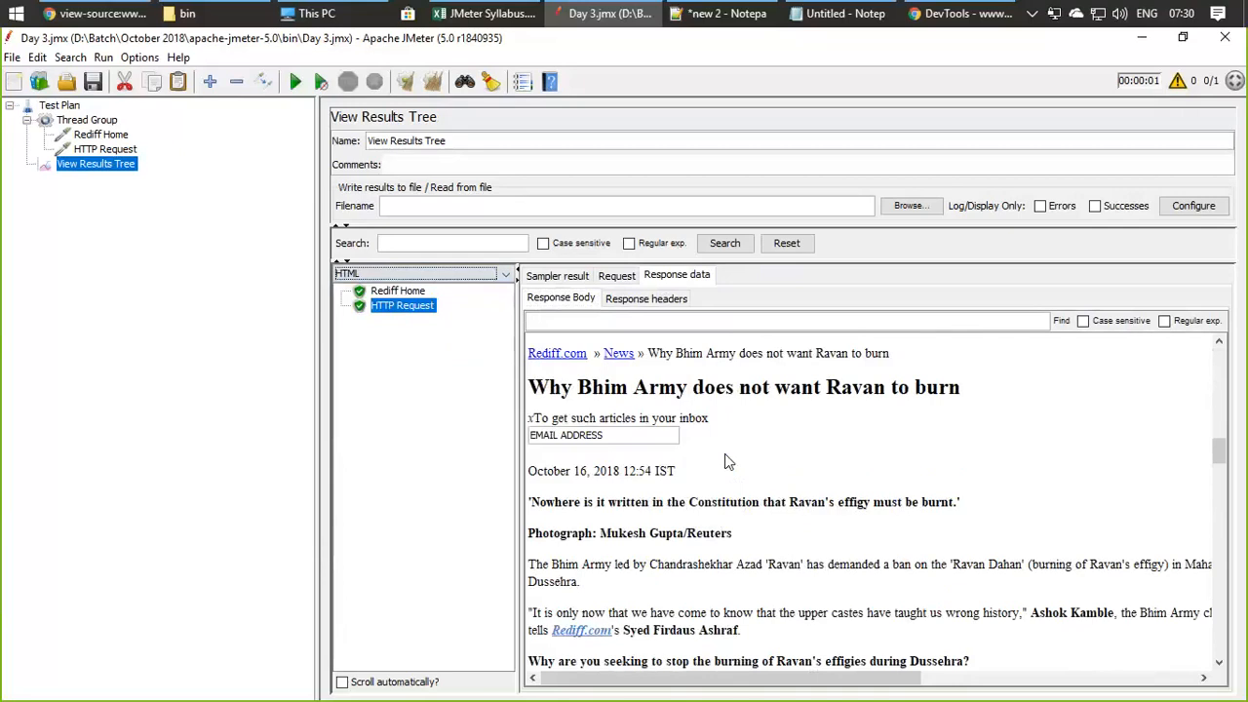
scroll(741, 458, "down", 5)
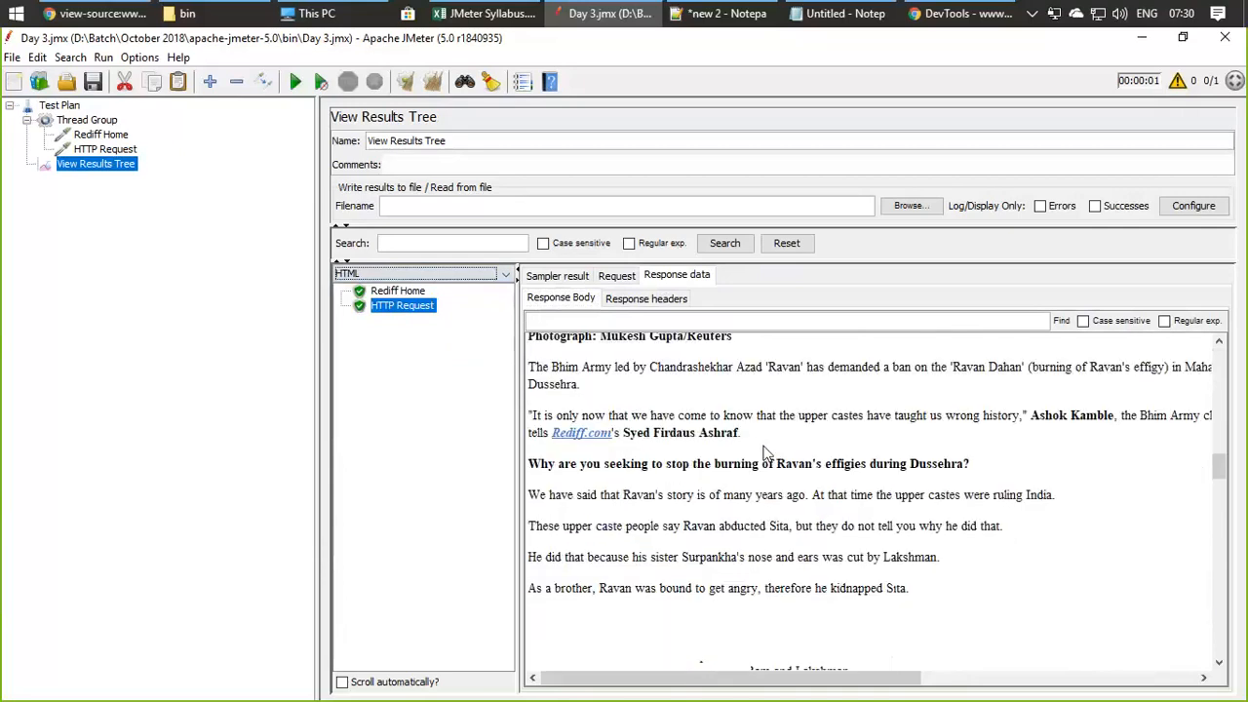
Step: Look through the Rediff Home sample's HTML-rendered response body
left_click(398, 292)
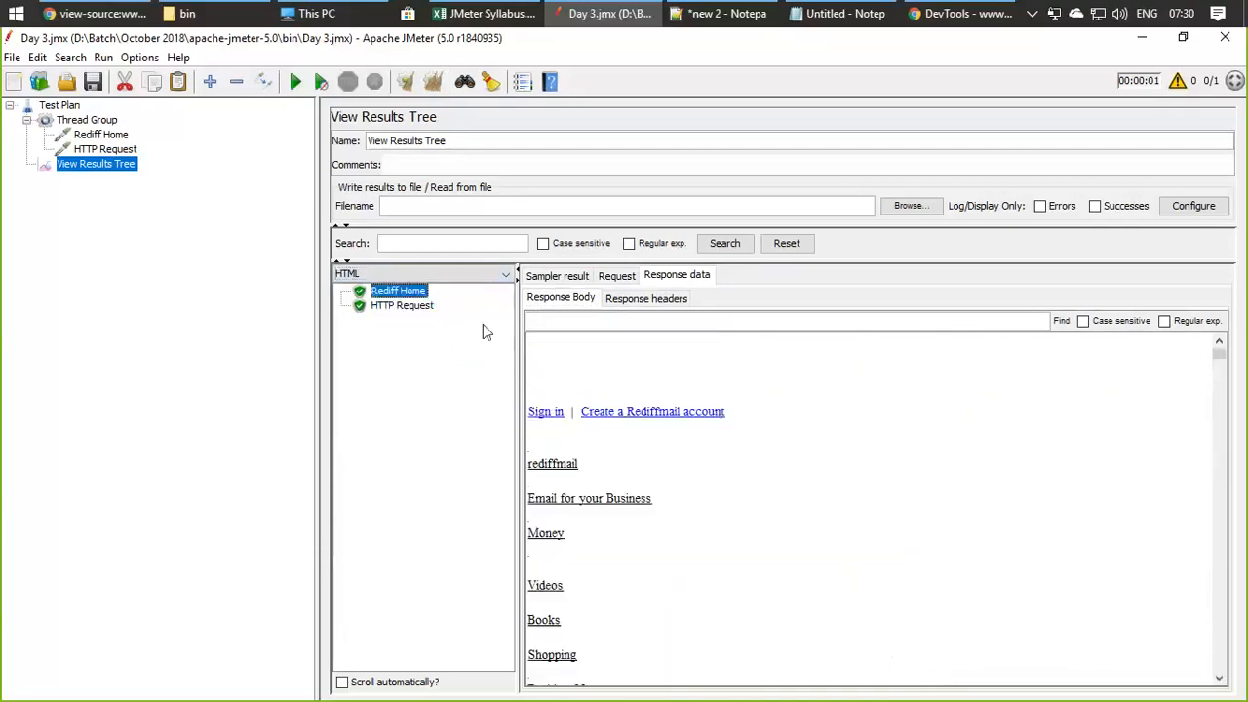
scroll(703, 455, "down", 15)
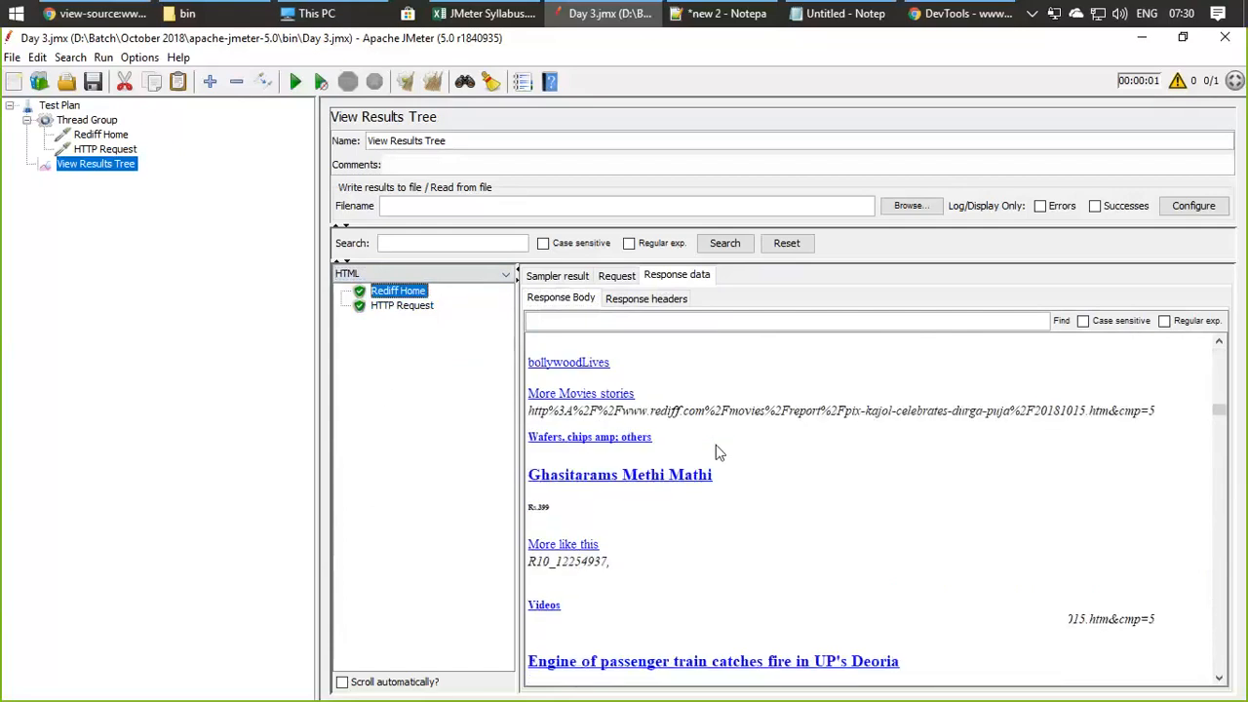
scroll(716, 451, "down", 3)
scroll(715, 451, "down", 9)
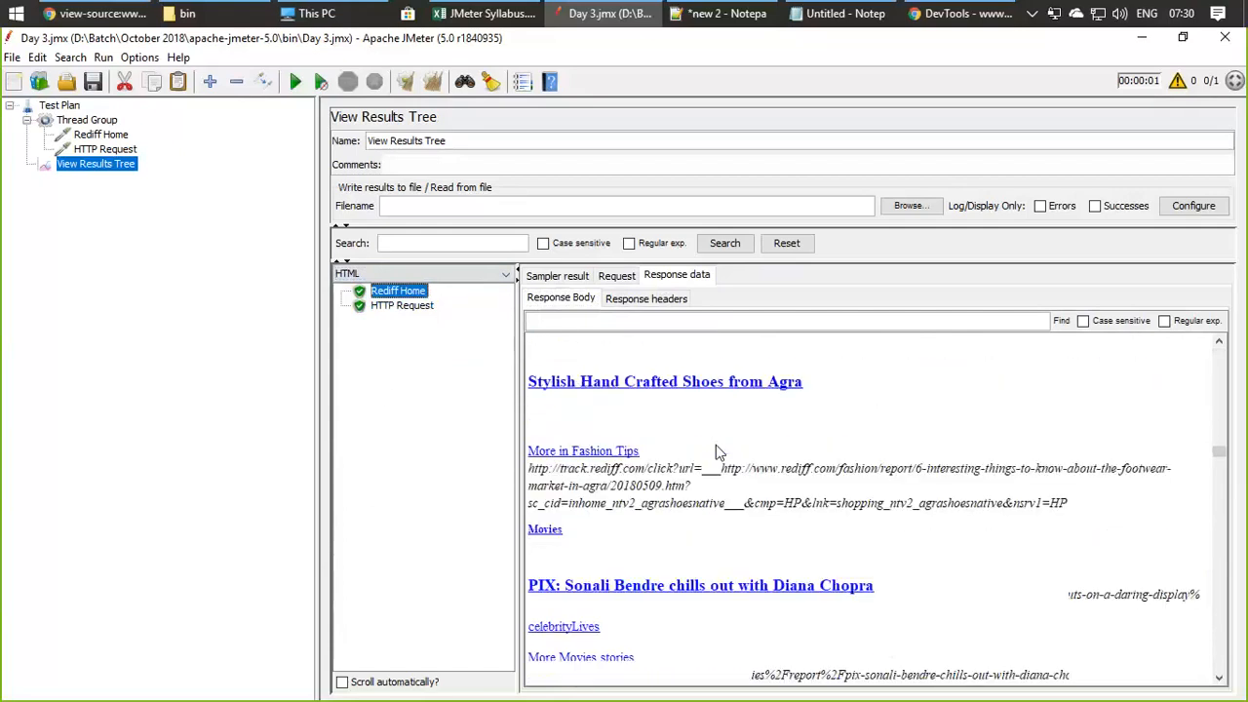
scroll(727, 451, "up", 3)
scroll(727, 450, "up", 20)
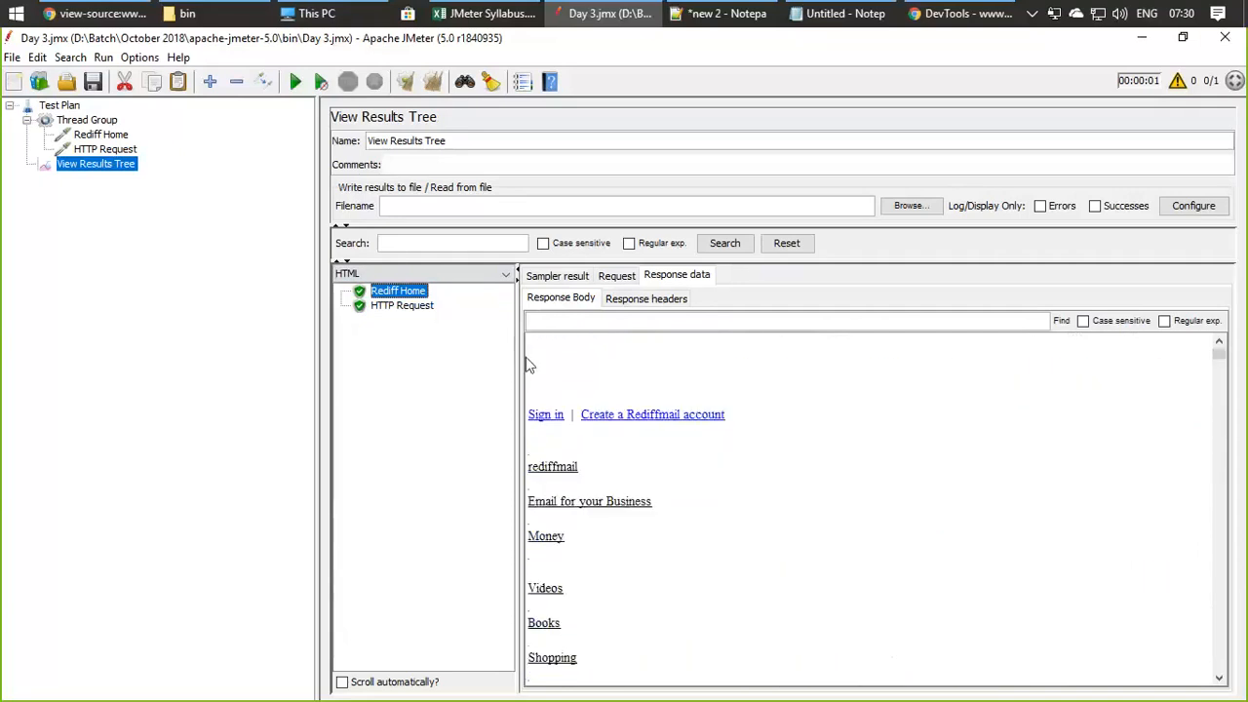
Step: Return to the HTTP Request sample's rendered response and highlight the question starting "For so many years no one has thought about this"
left_click(408, 306)
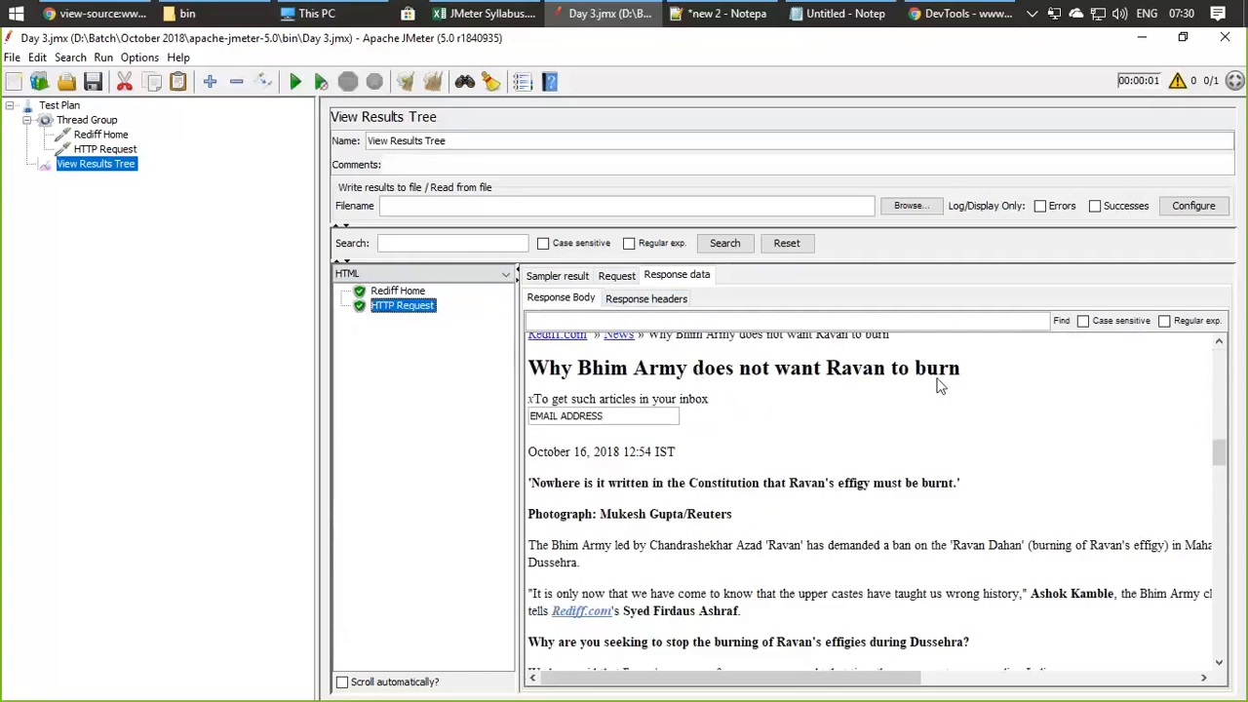
scroll(673, 502, "down", 3)
scroll(673, 512, "down", 10)
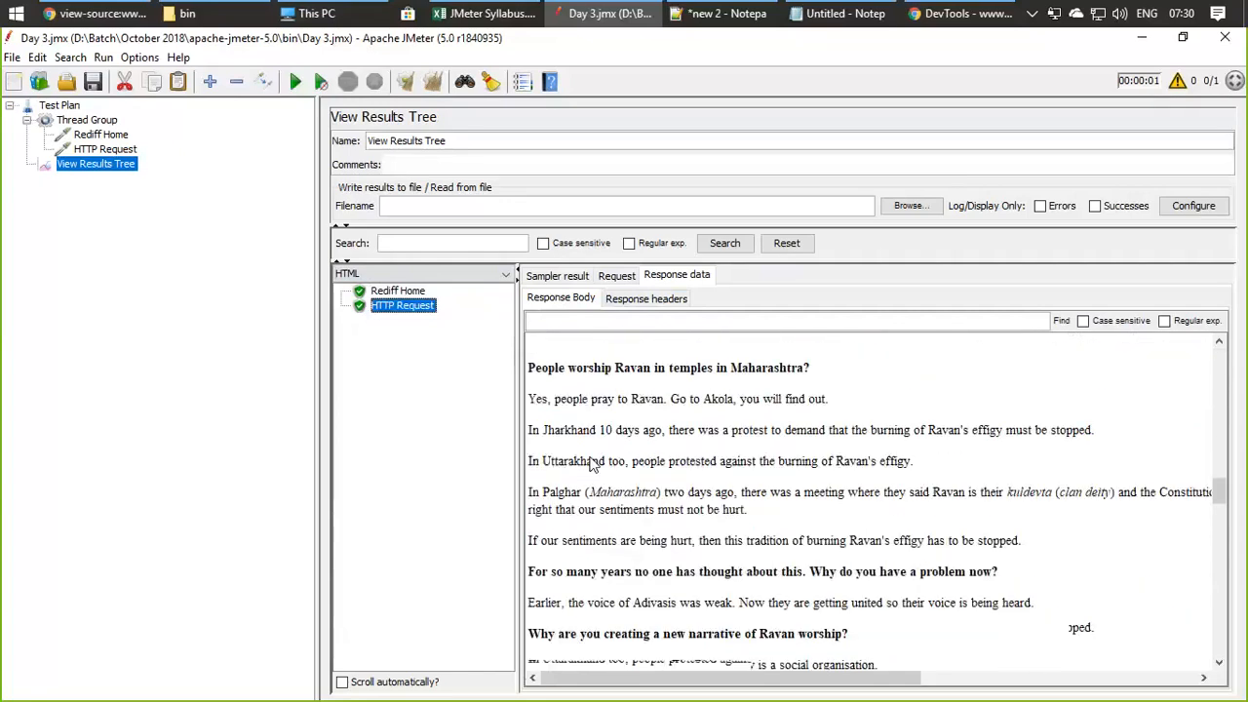
left_click_drag(529, 473, 895, 473)
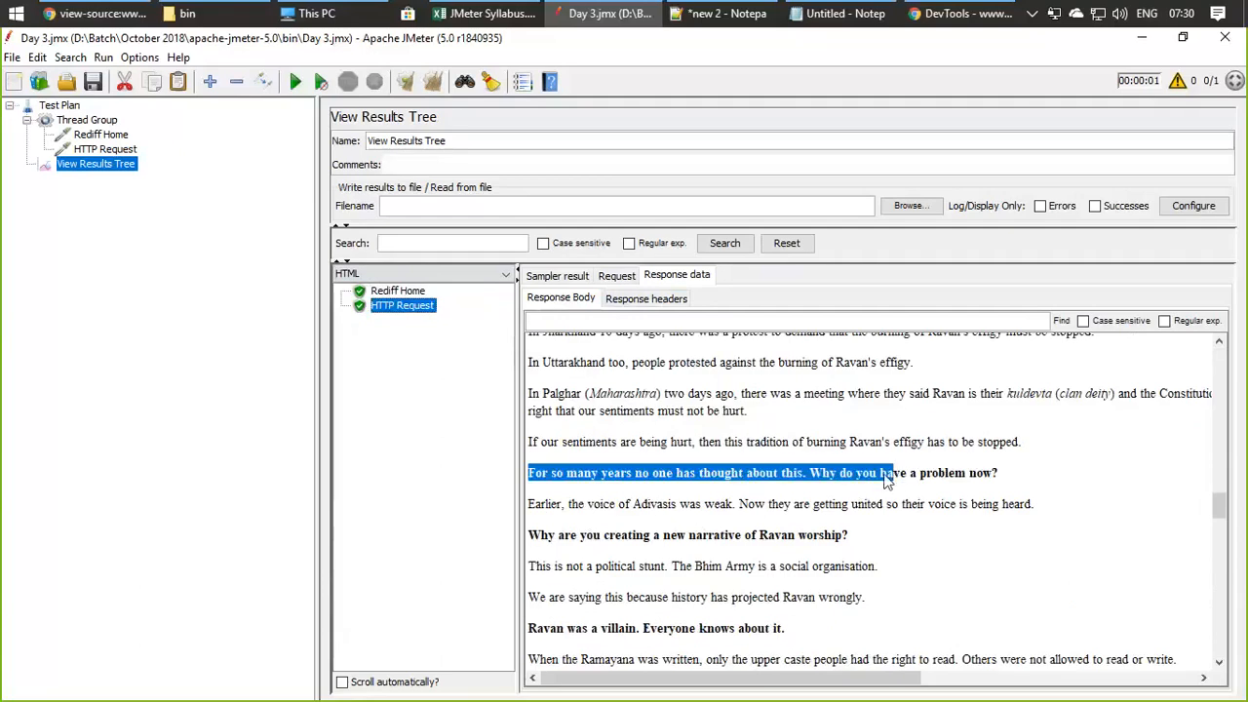
Step: Switch to Chrome and find the "For so many years no one has thought about this" question in the live Rediff article
left_click(87, 12)
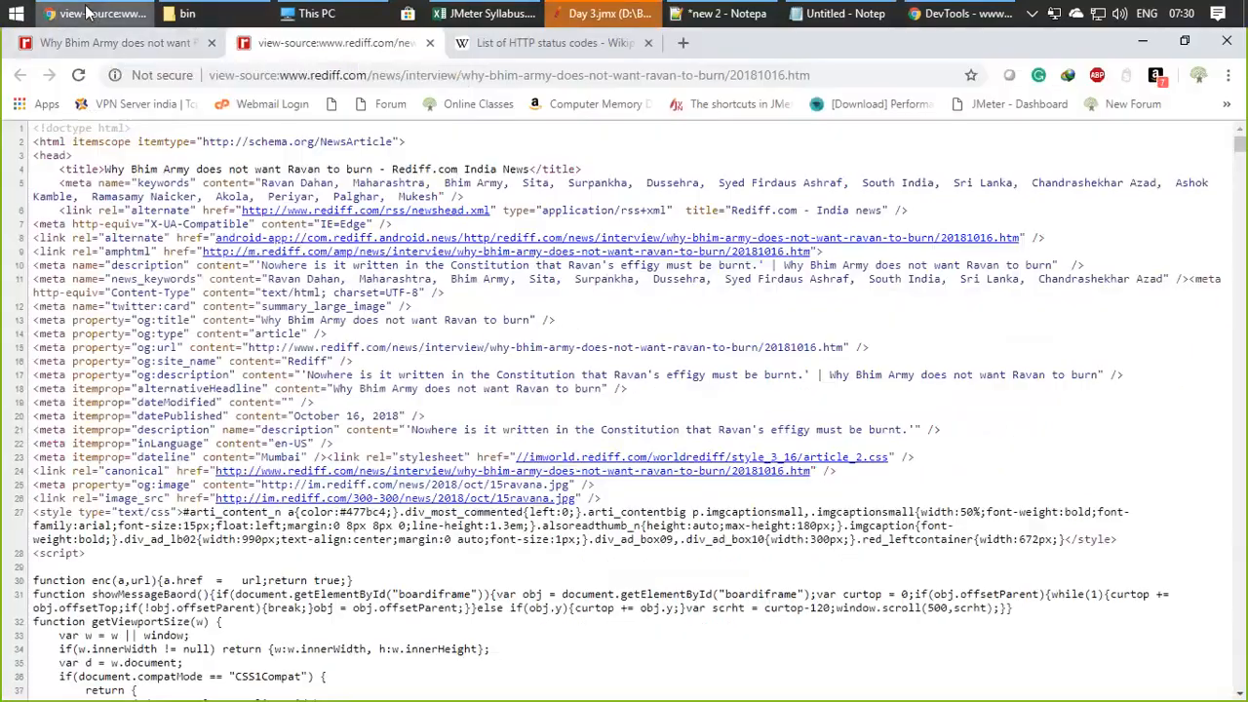
left_click(115, 49)
scroll(420, 405, "down", 1)
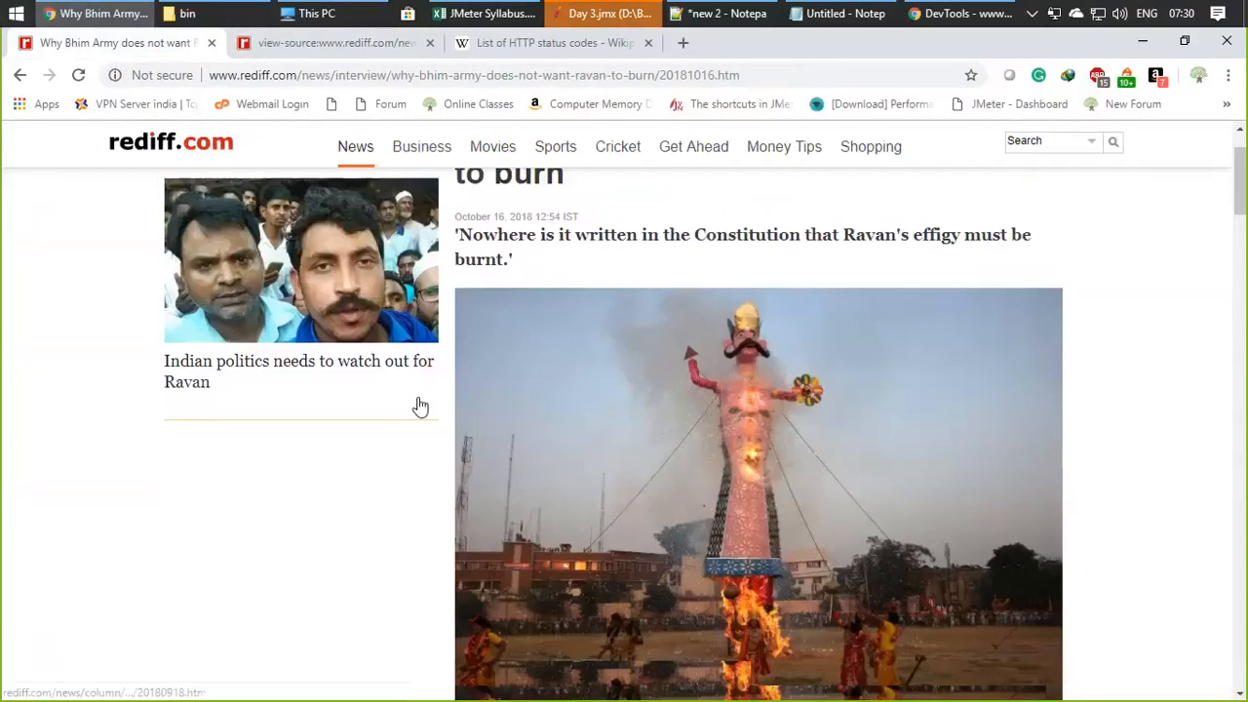
scroll(420, 406, "down", 5)
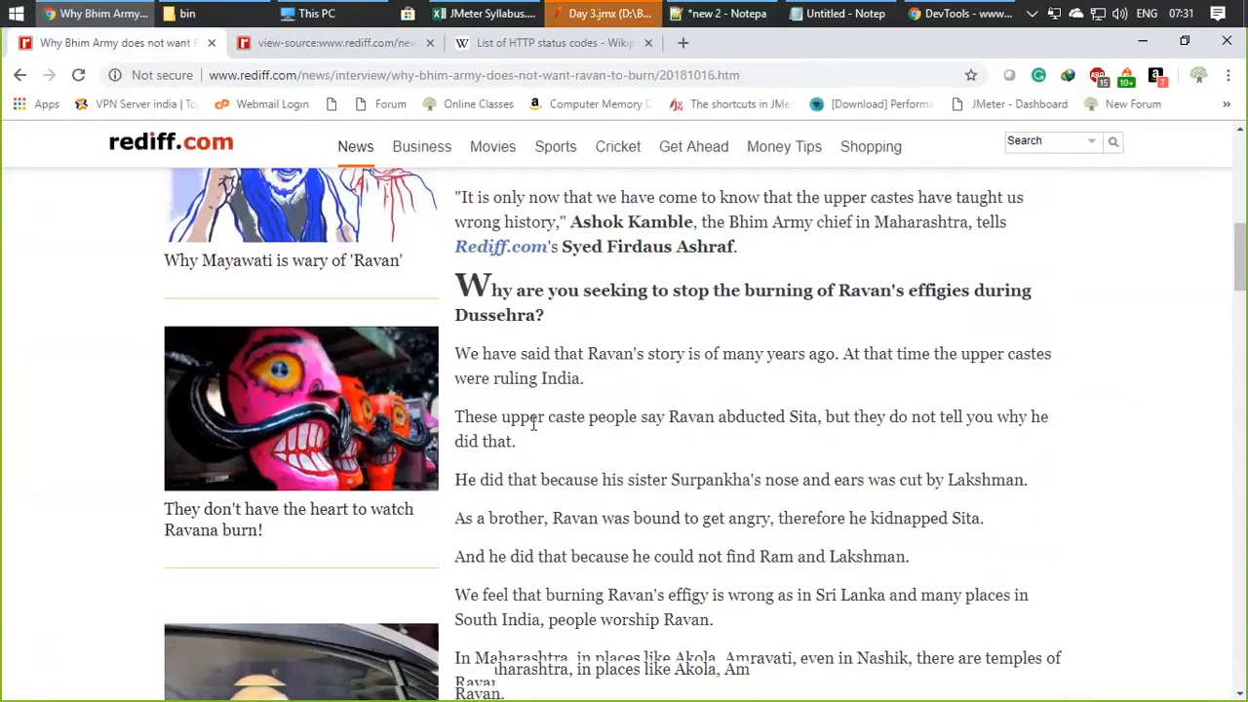
scroll(534, 424, "down", 8)
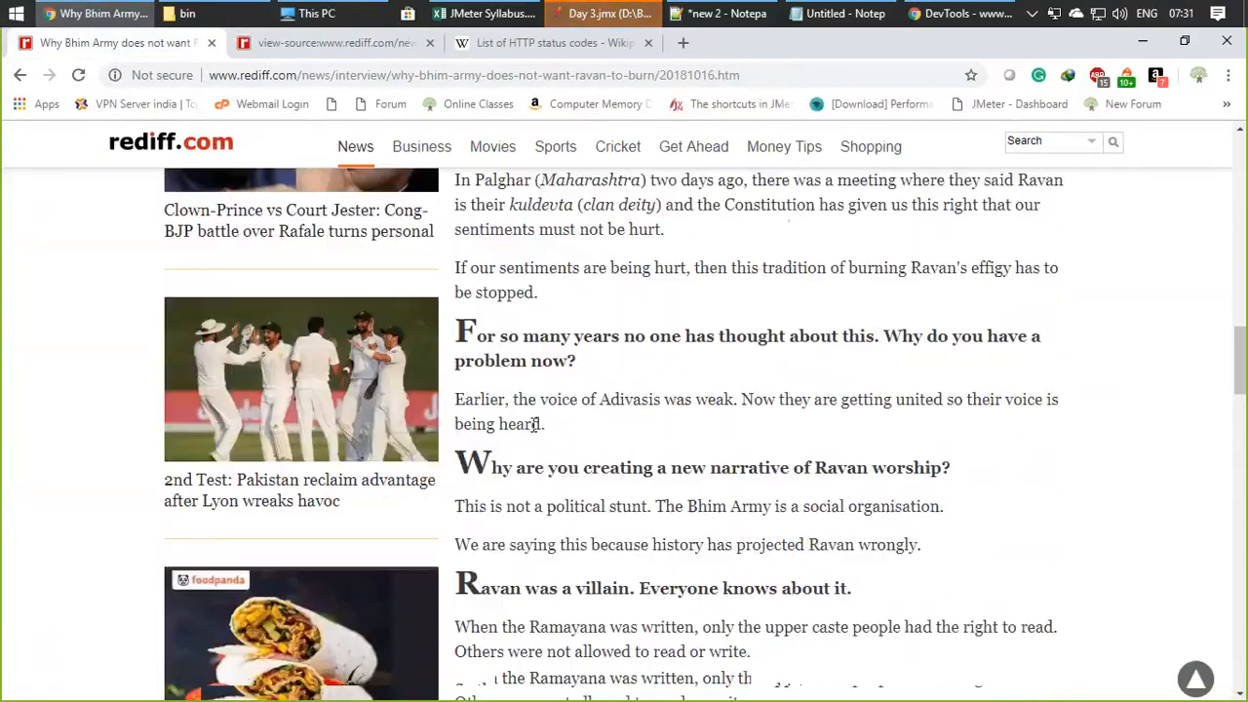
left_click_drag(456, 450, 781, 552)
left_click_drag(651, 528, 822, 570)
left_click(655, 516)
Step: Read through the rest of the live article and go back up to the question about stopping the burning of effigies during Dussehra
scroll(656, 517, "down", 1)
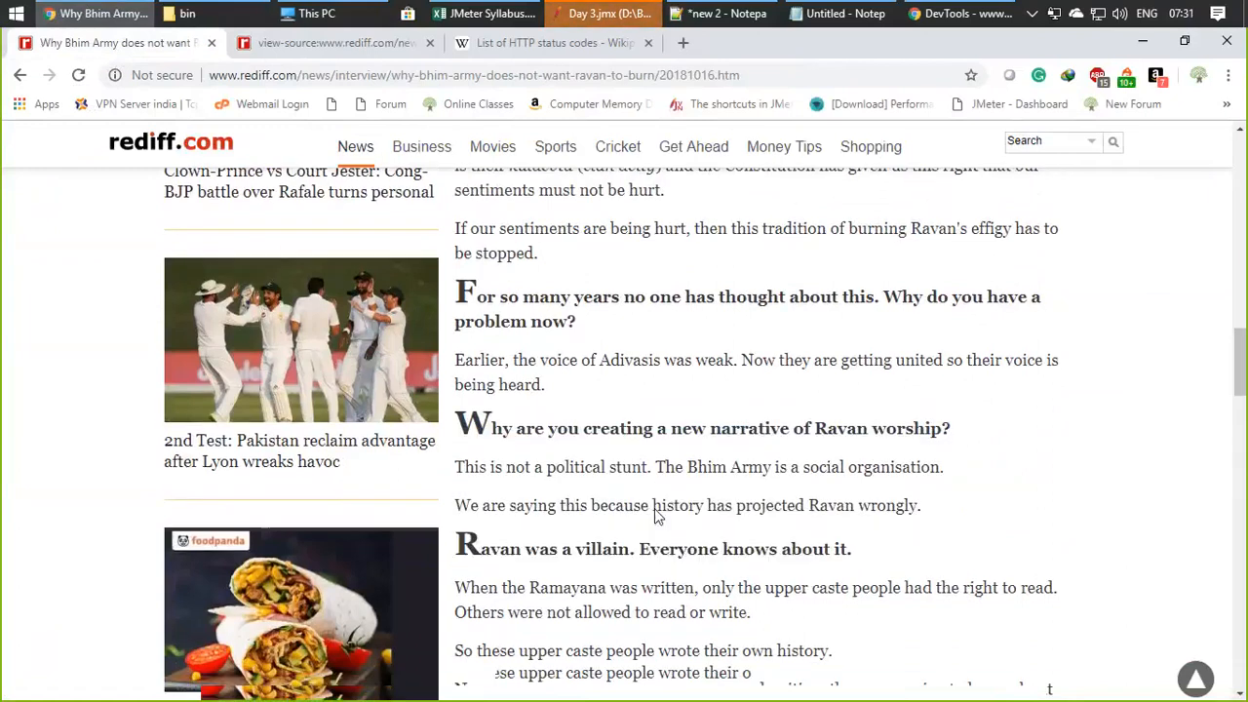
scroll(655, 517, "down", 5)
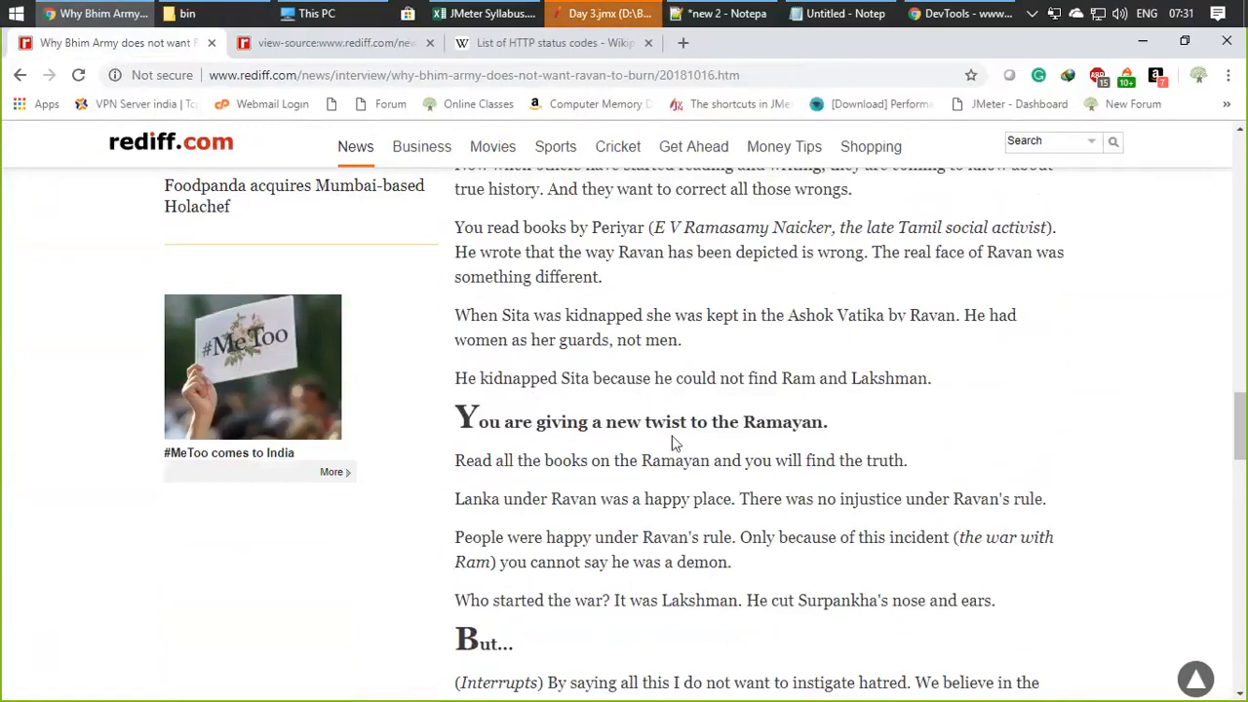
left_click_drag(672, 429, 603, 422)
left_click(604, 419)
scroll(605, 419, "down", 7)
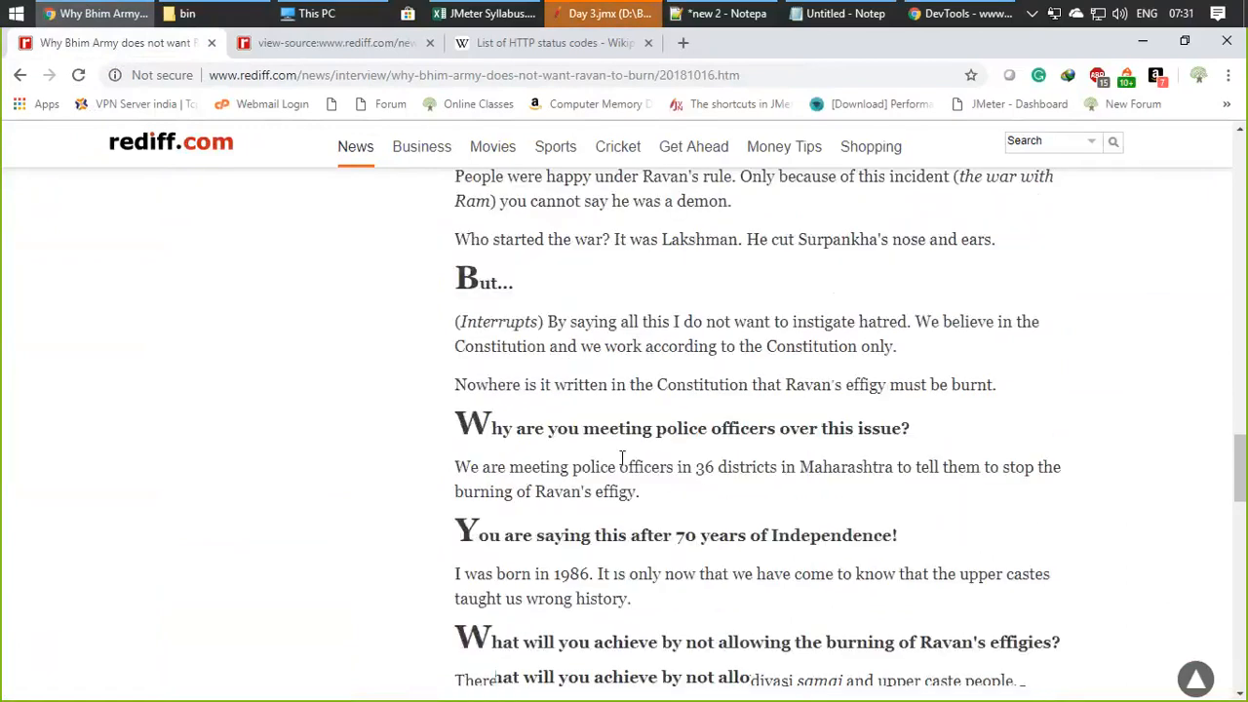
left_click_drag(630, 256, 788, 256)
left_click(736, 419)
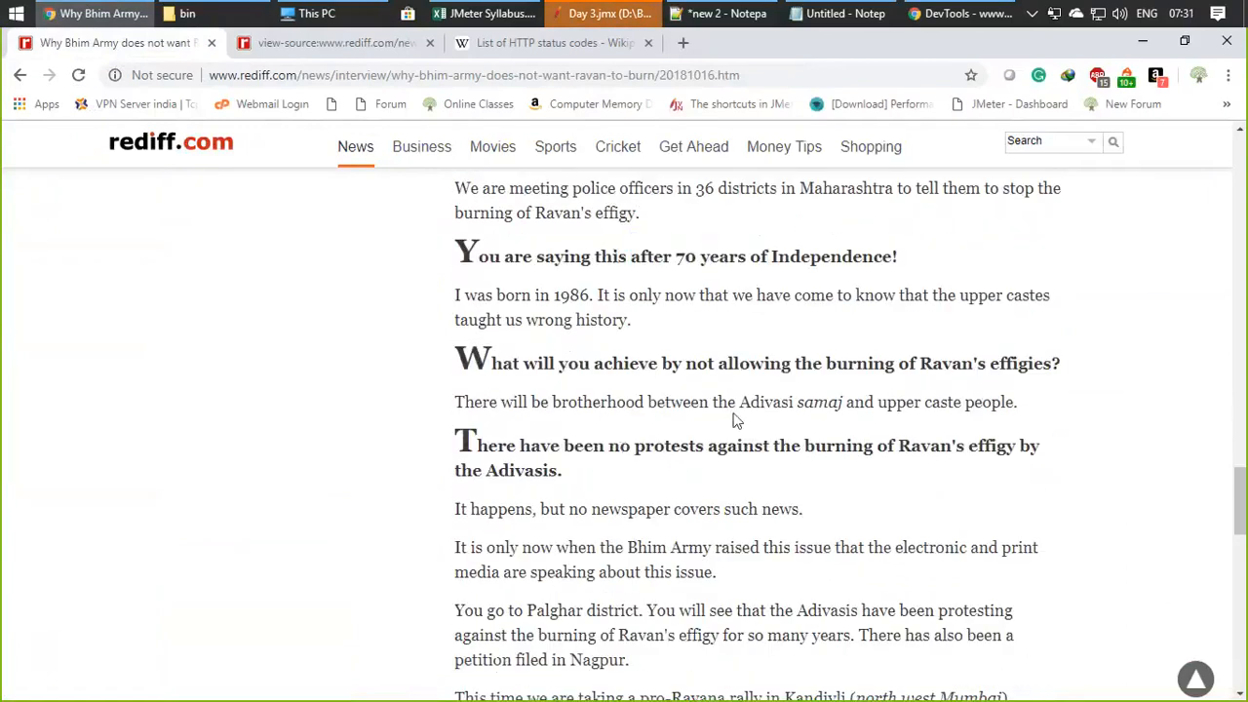
scroll(736, 419, "up", 15)
scroll(736, 419, "down", 9)
scroll(737, 420, "up", 4)
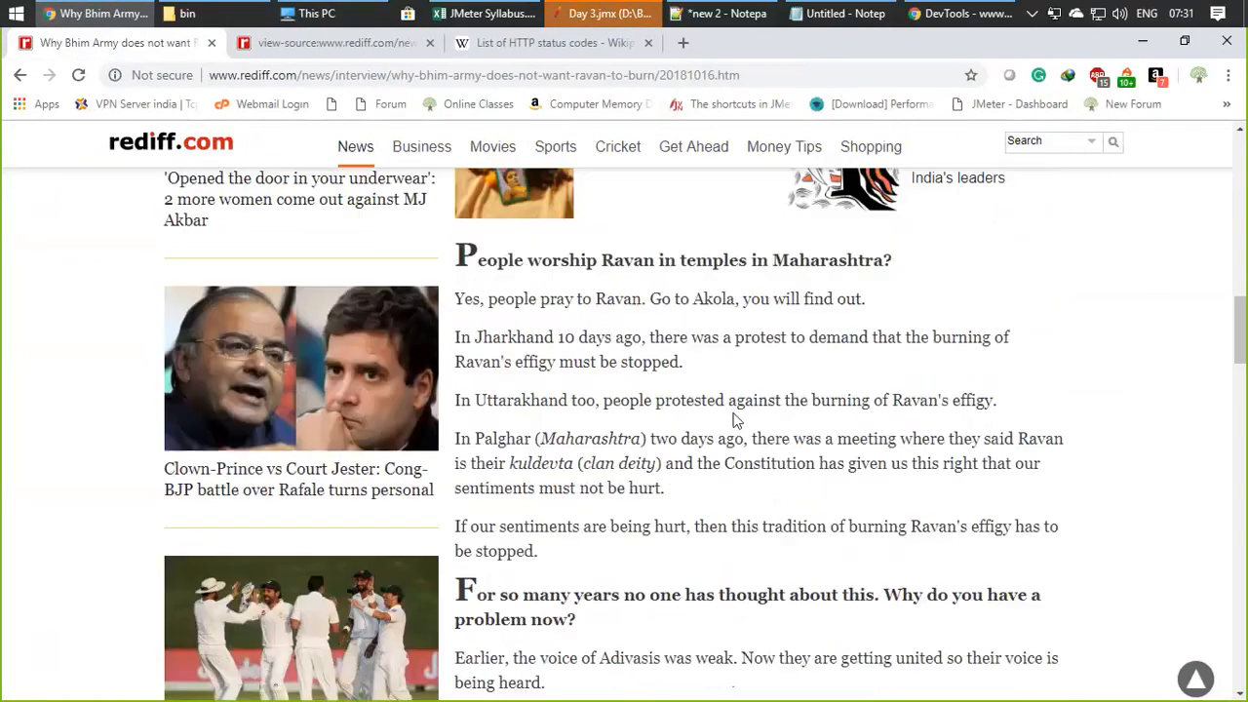
scroll(692, 370, "up", 6)
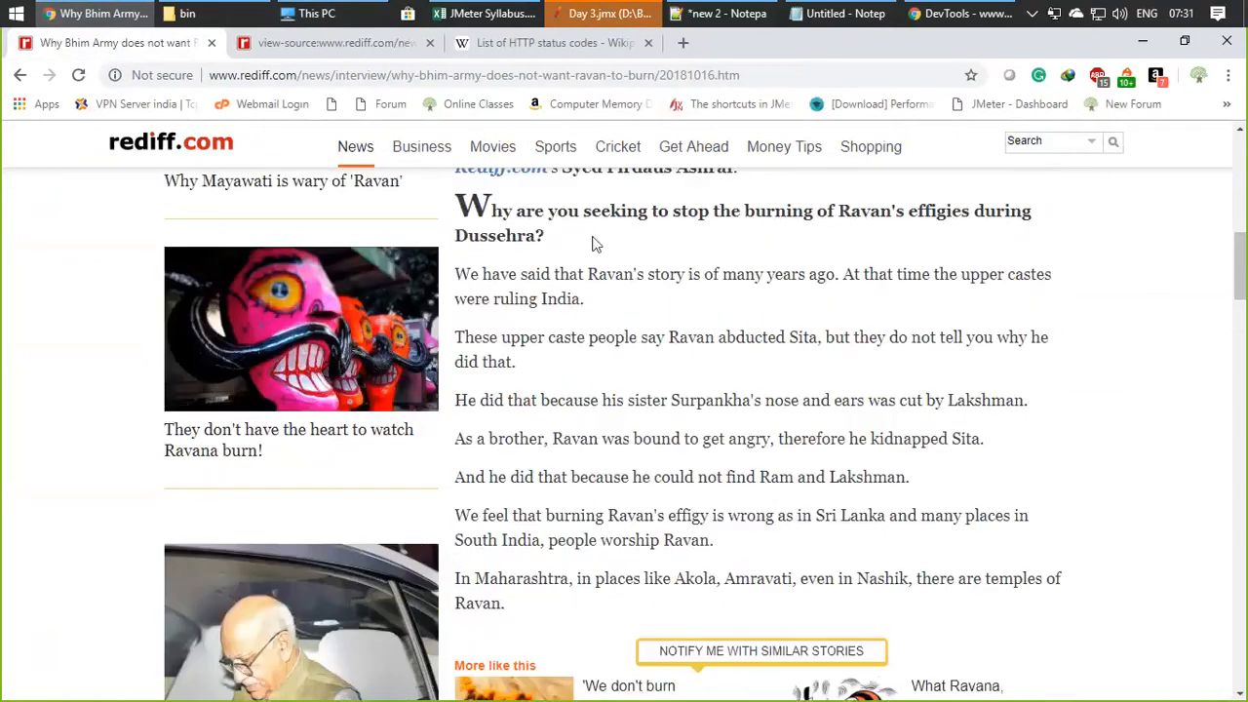
Step: Switch to JMeter and highlight the same Dussehra question and its first two answer paragraphs in the rendered response
left_click(677, 13)
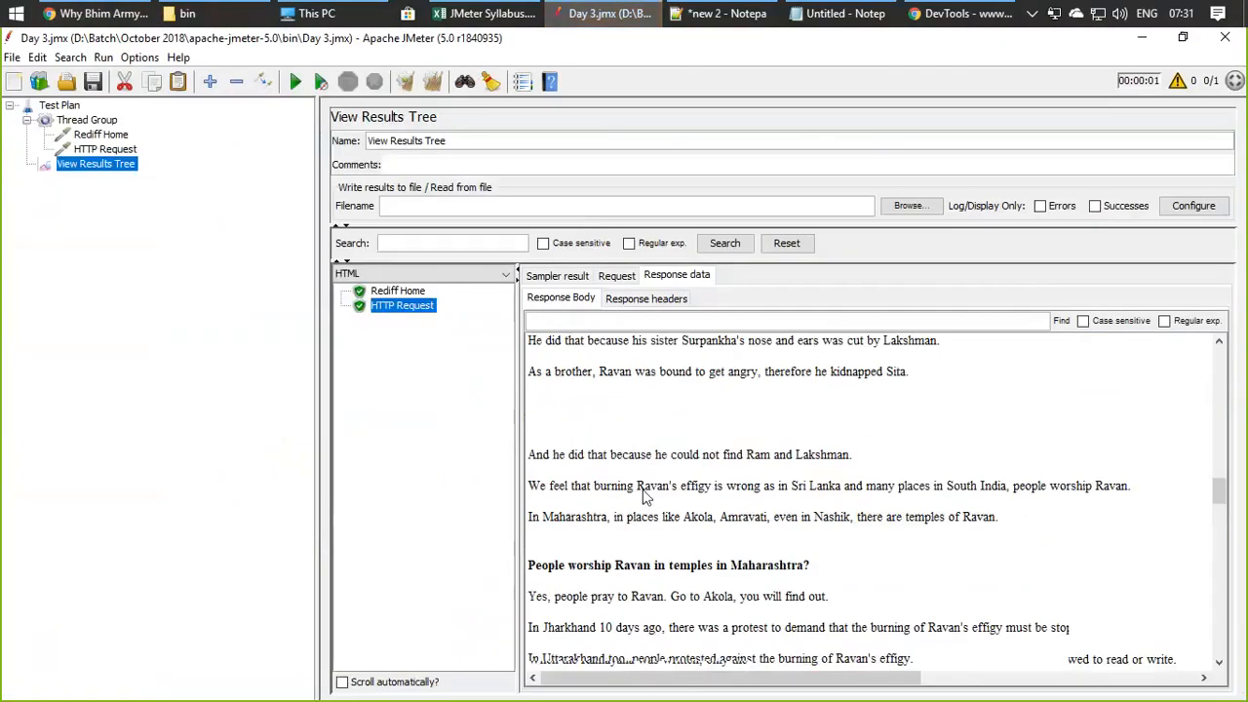
scroll(643, 490, "up", 3)
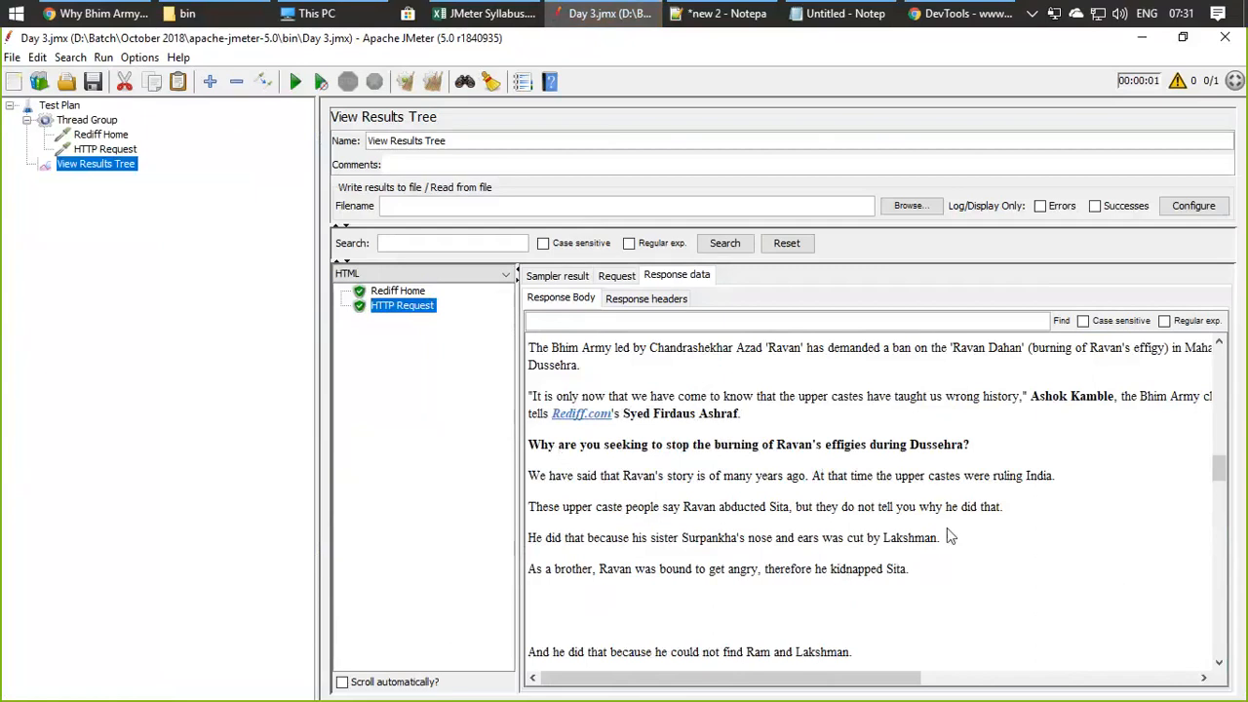
left_click_drag(947, 528, 653, 433)
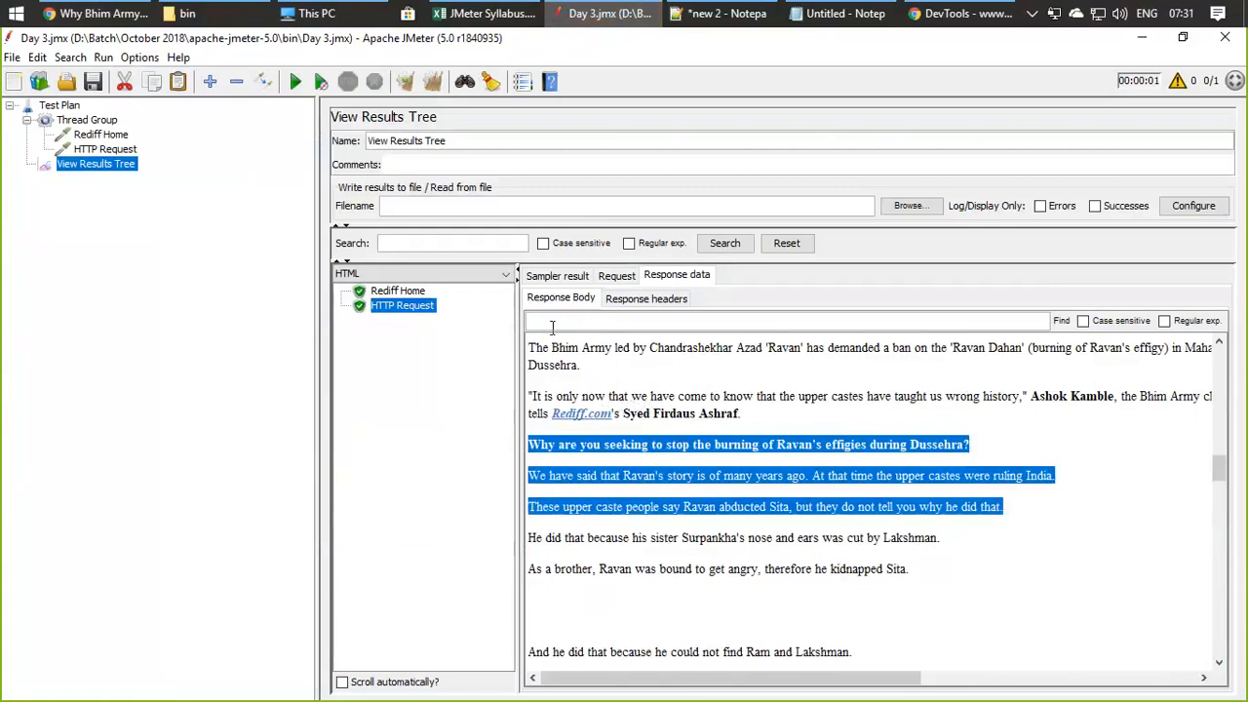
Step: Change the response renderer to HTML (download resources)
left_click(481, 275)
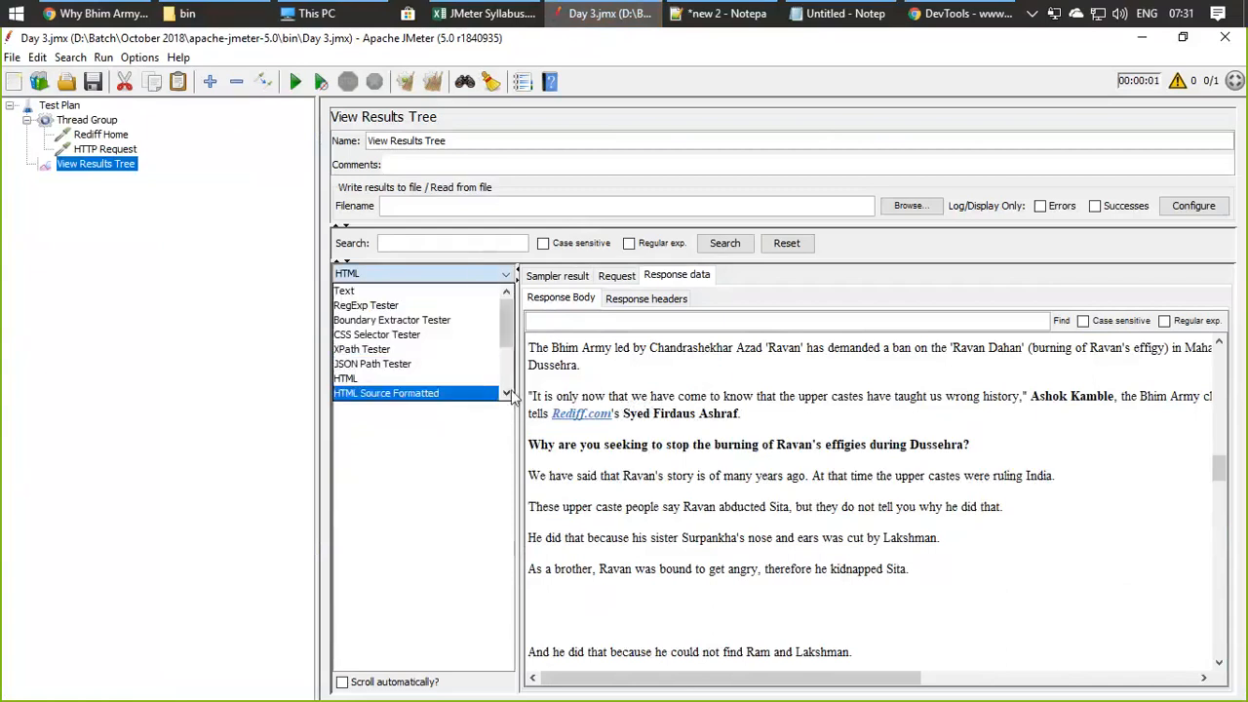
left_click(510, 393)
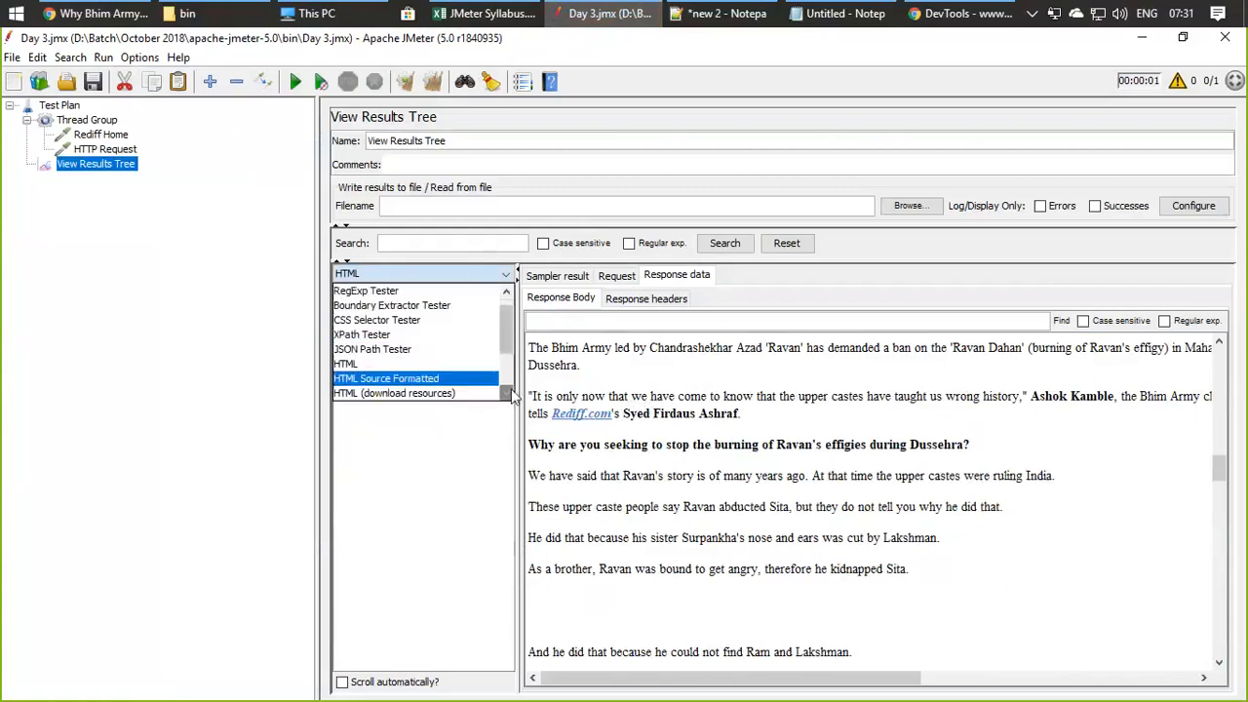
left_click(400, 393)
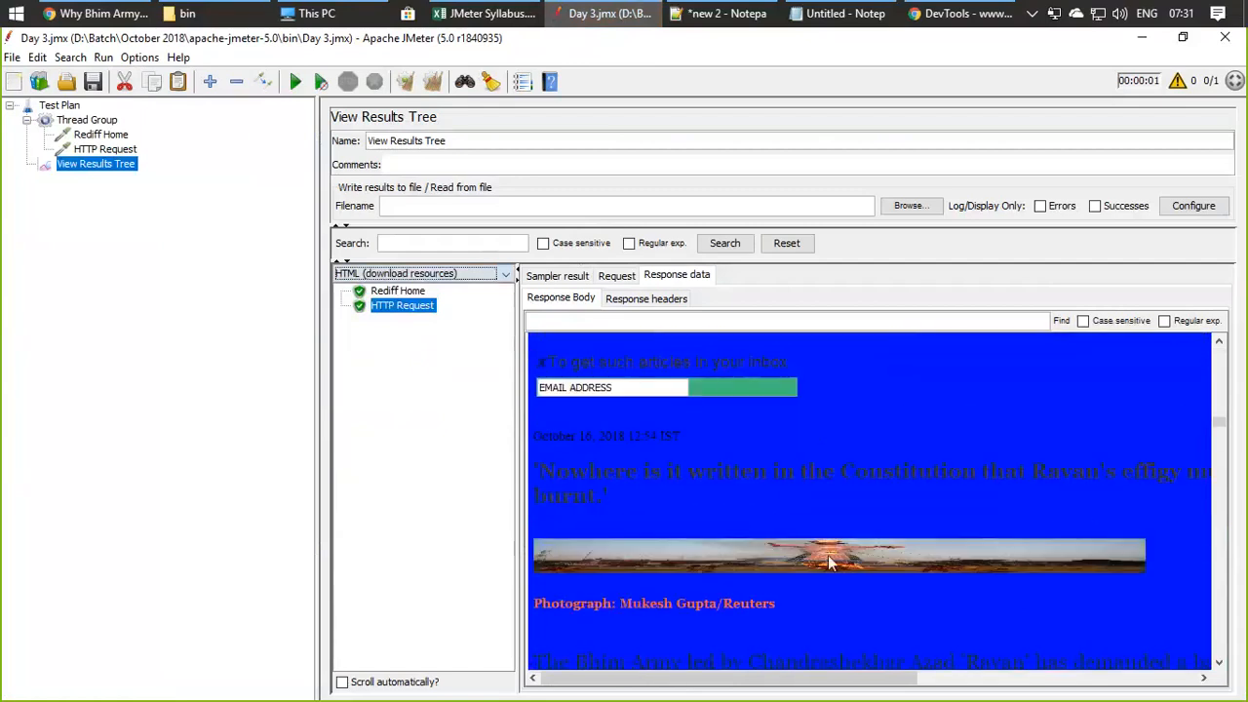
Step: Compare the live article's main photo in Chrome with the HTTP Request response rendered with downloaded resources in JMeter
left_click(80, 15)
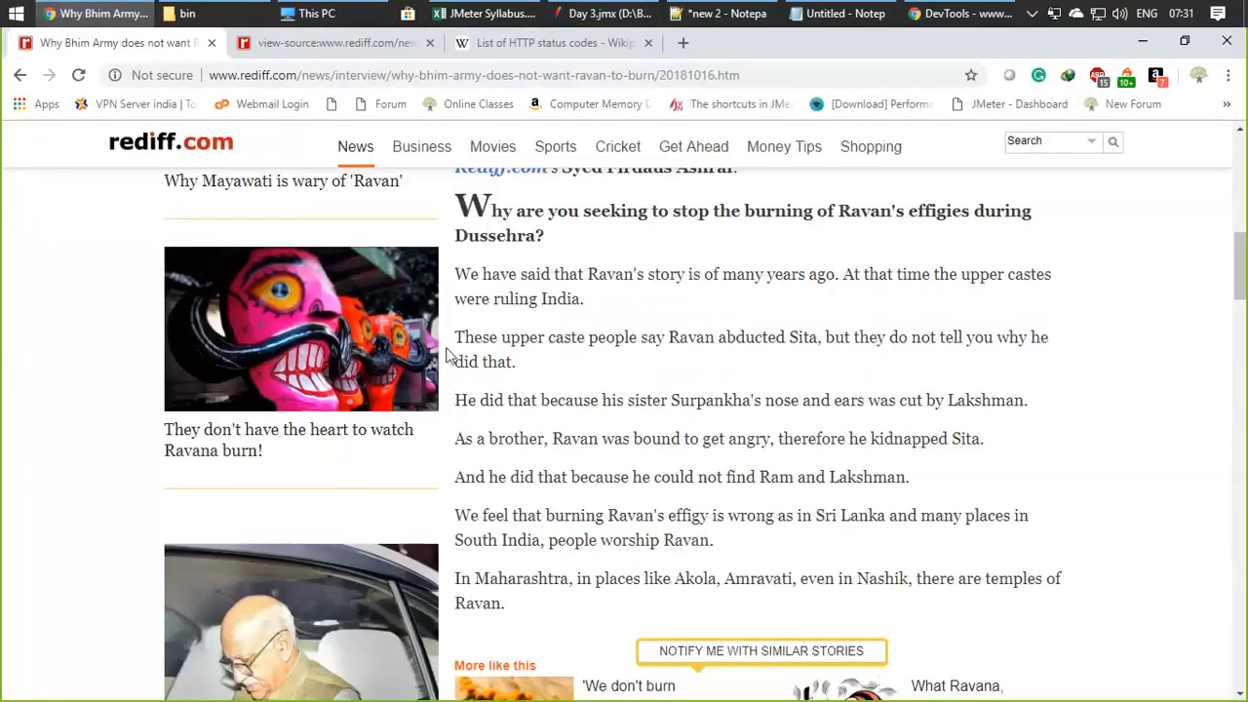
scroll(575, 318, "up", 10)
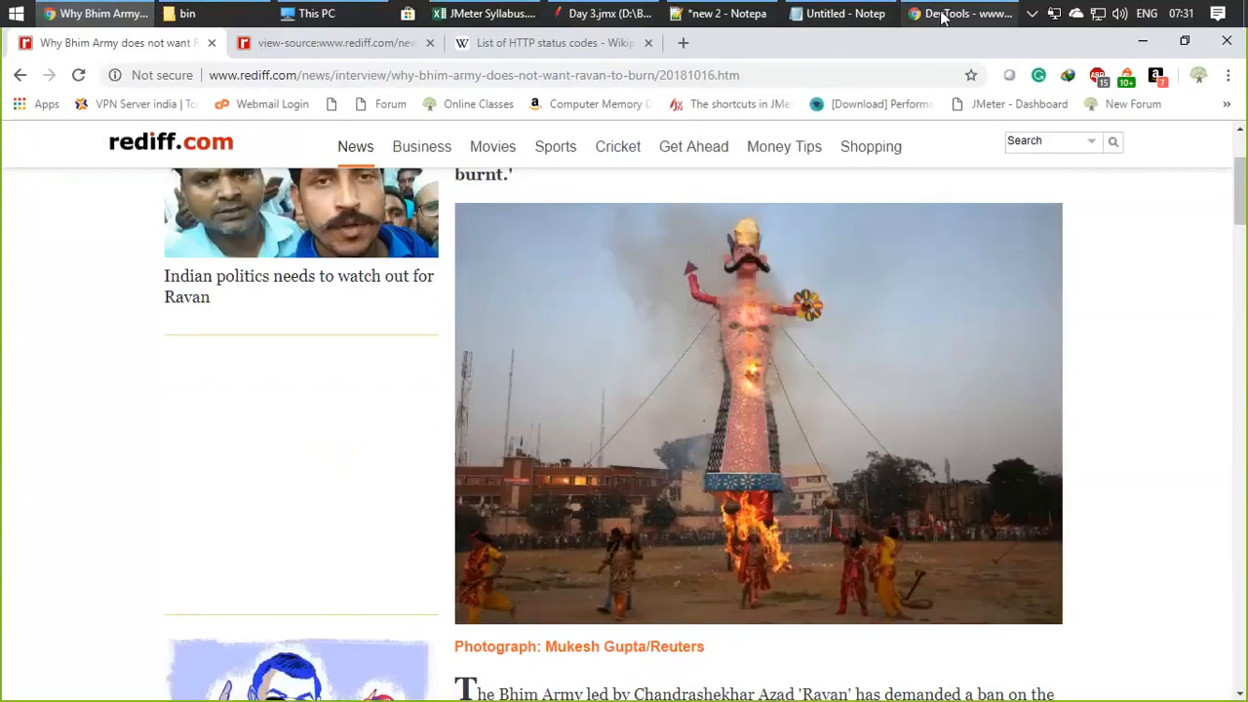
left_click(638, 13)
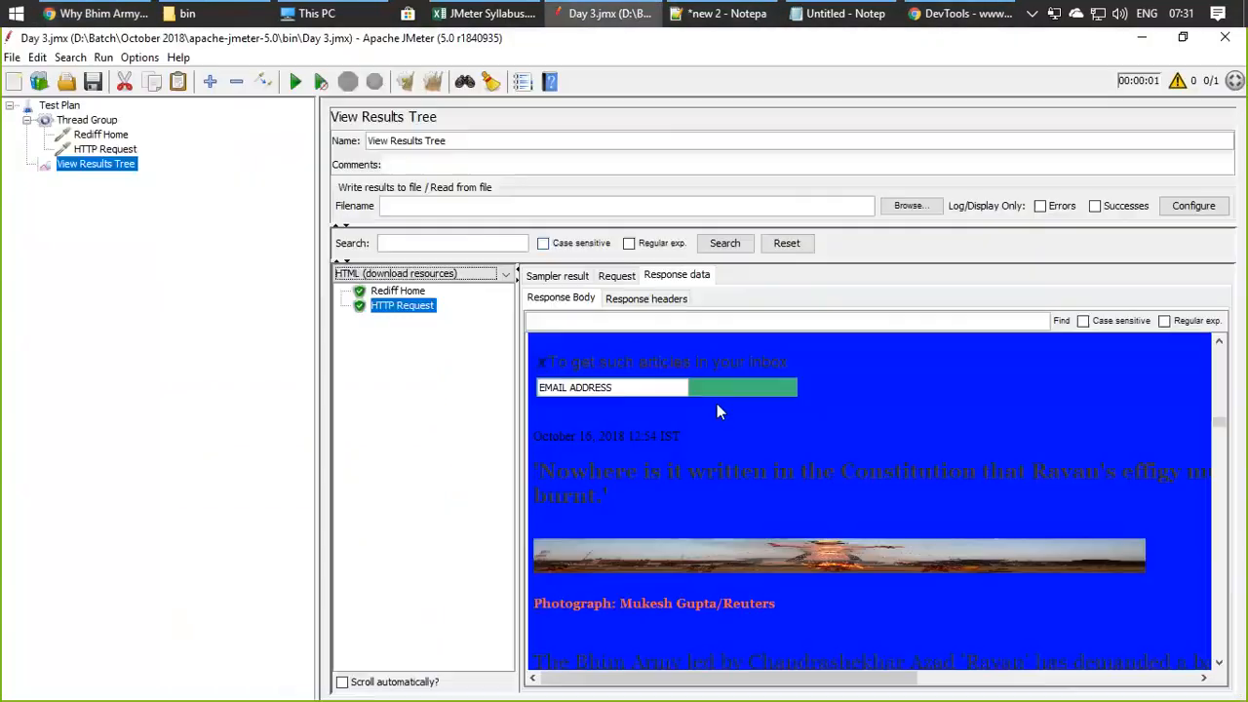
scroll(714, 409, "down", 5)
scroll(714, 417, "down", 5)
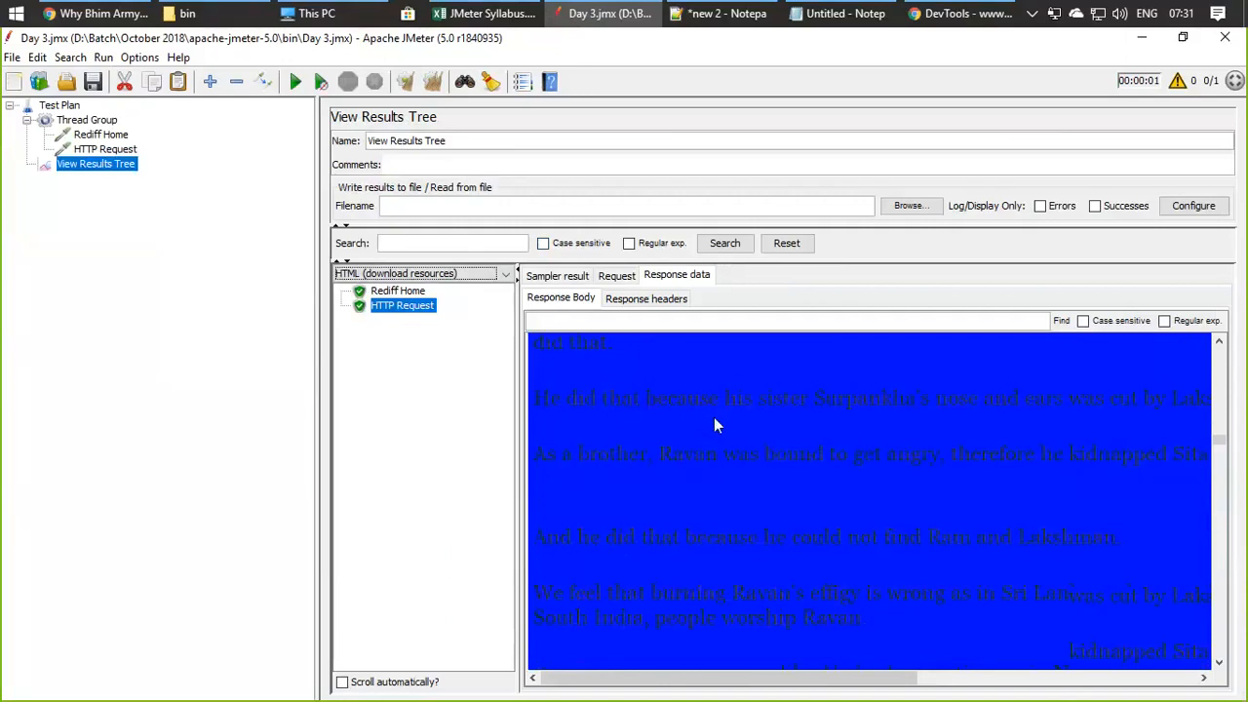
Step: Finish viewing the rendered article response in JMeter, open the HTTP Request sampler, and go to the Rediff home page in Chrome
scroll(713, 427, "down", 5)
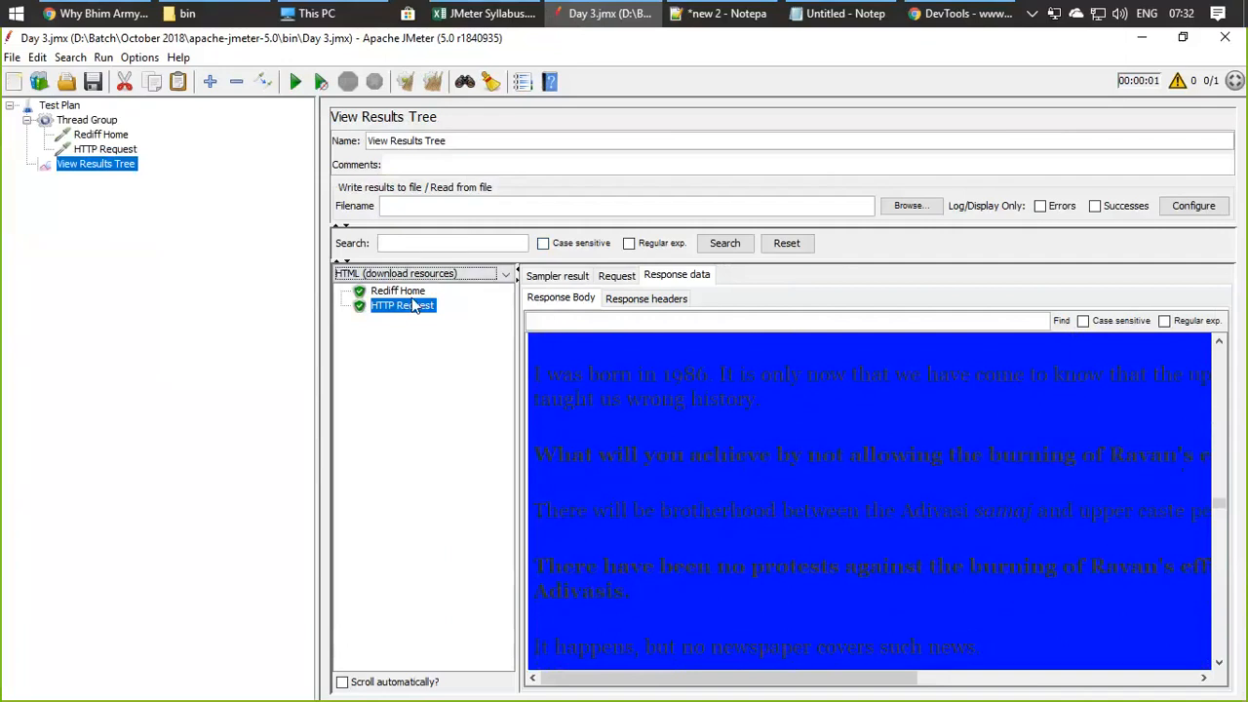
left_click(107, 149)
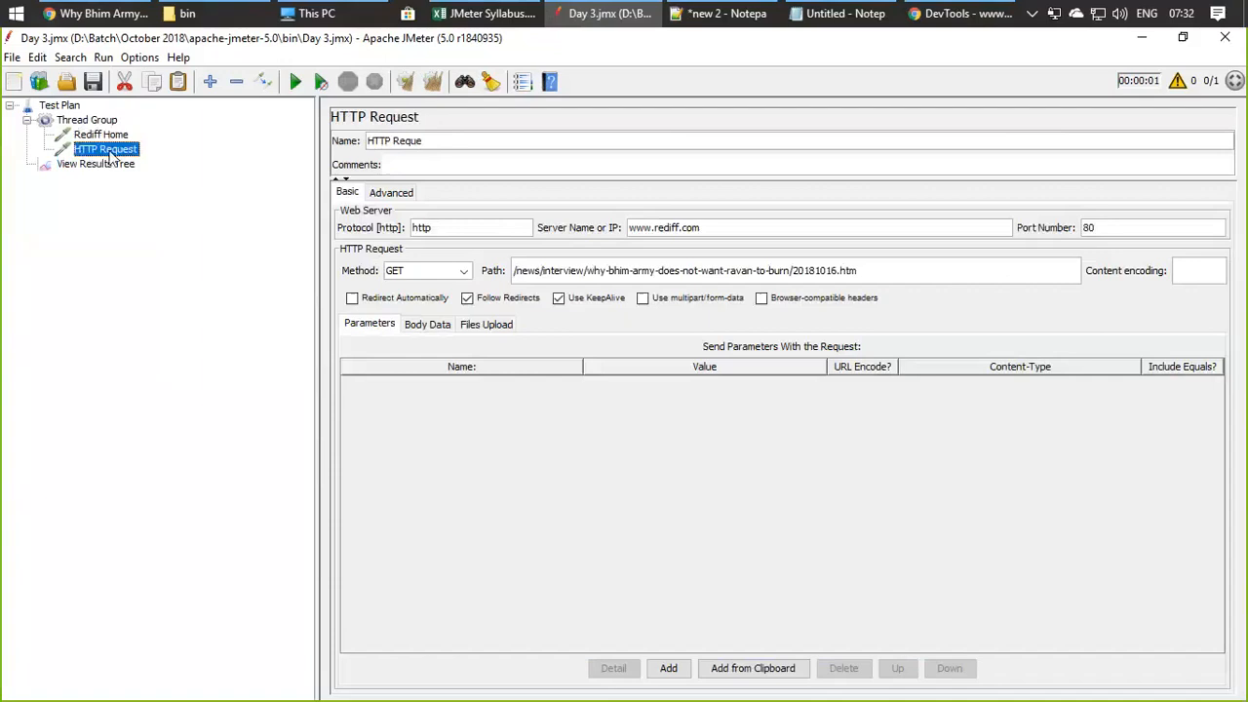
left_click(93, 17)
scroll(697, 240, "up", 2)
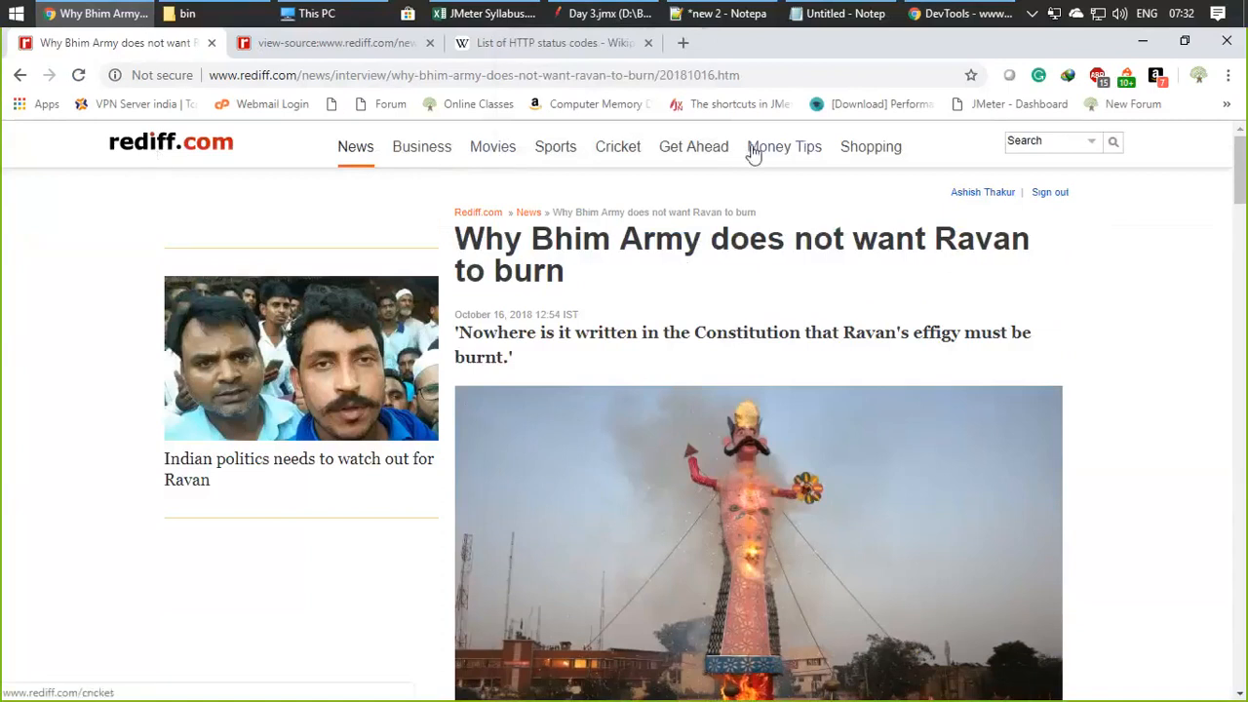
left_click(227, 144)
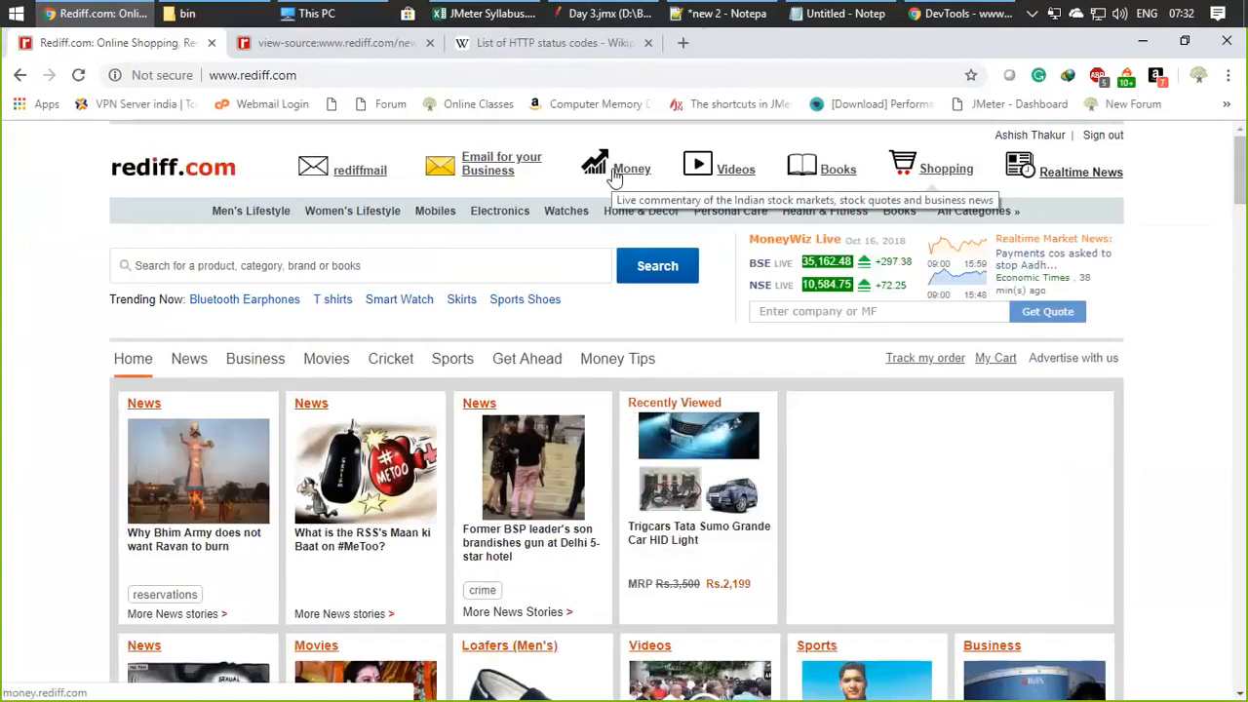
right_click(614, 174)
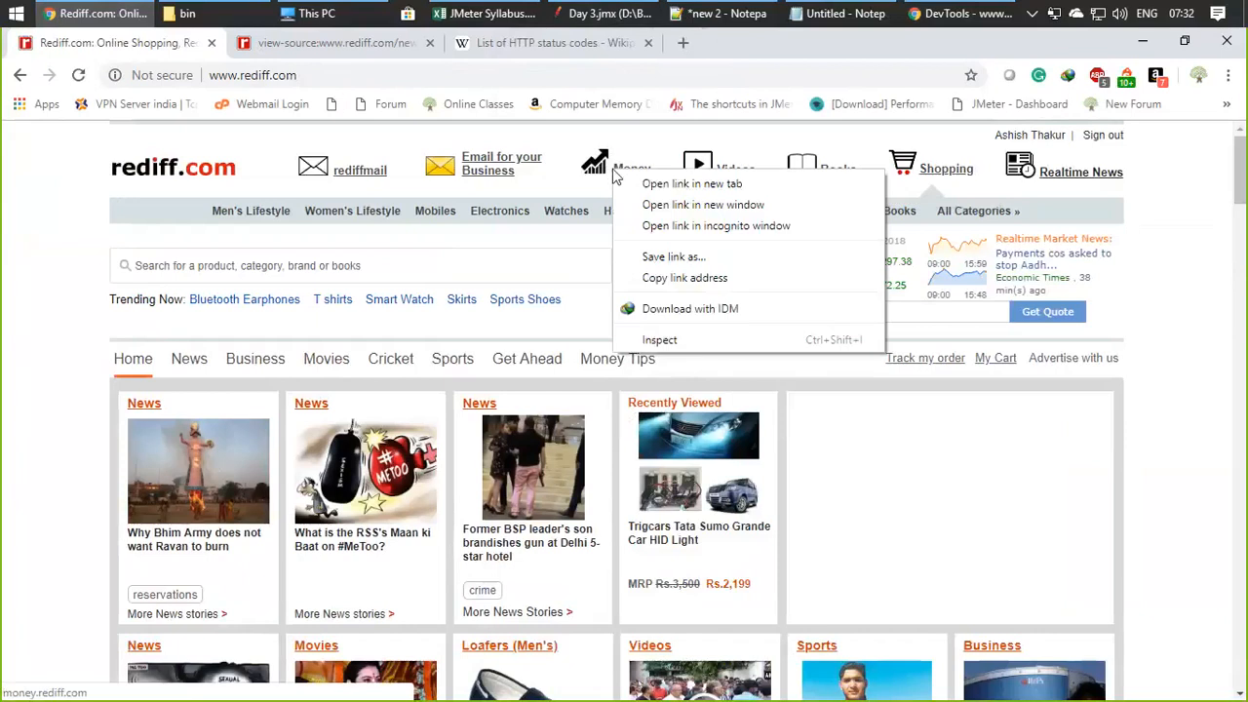
left_click(643, 139)
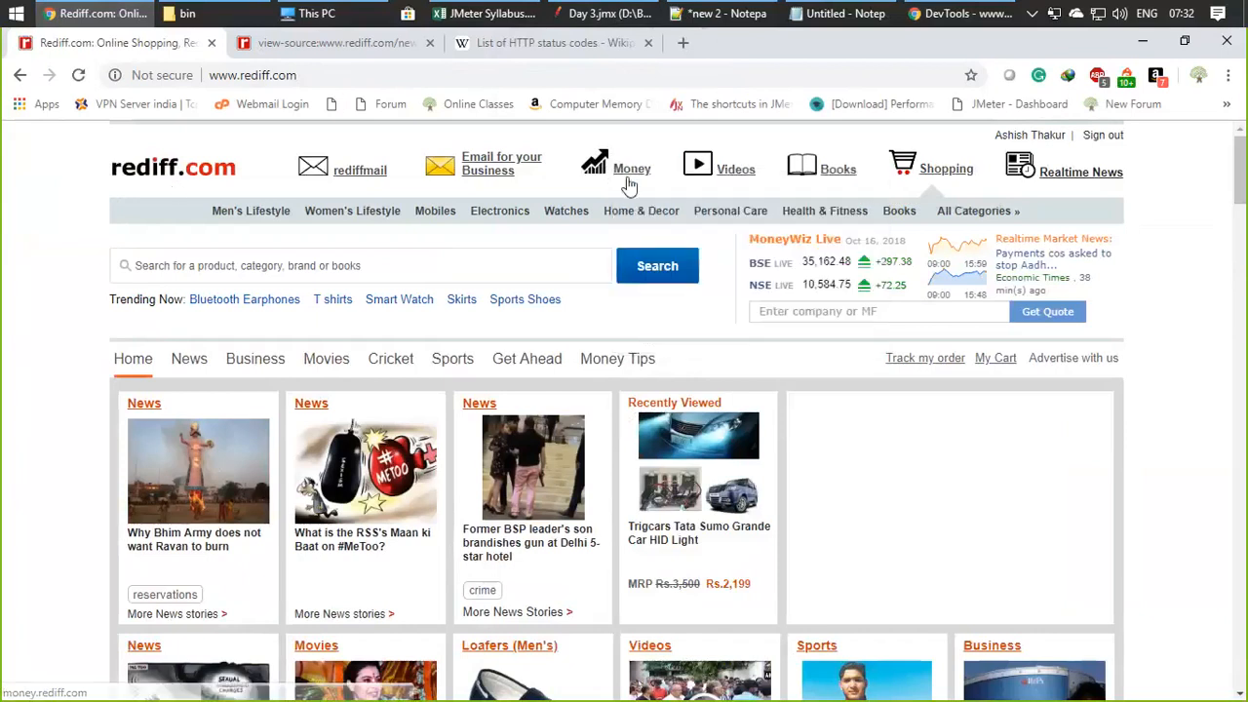
Step: Clear the recorded network log in the DevTools window and open Rediff's Money page from the home page in Chrome
left_click(953, 14)
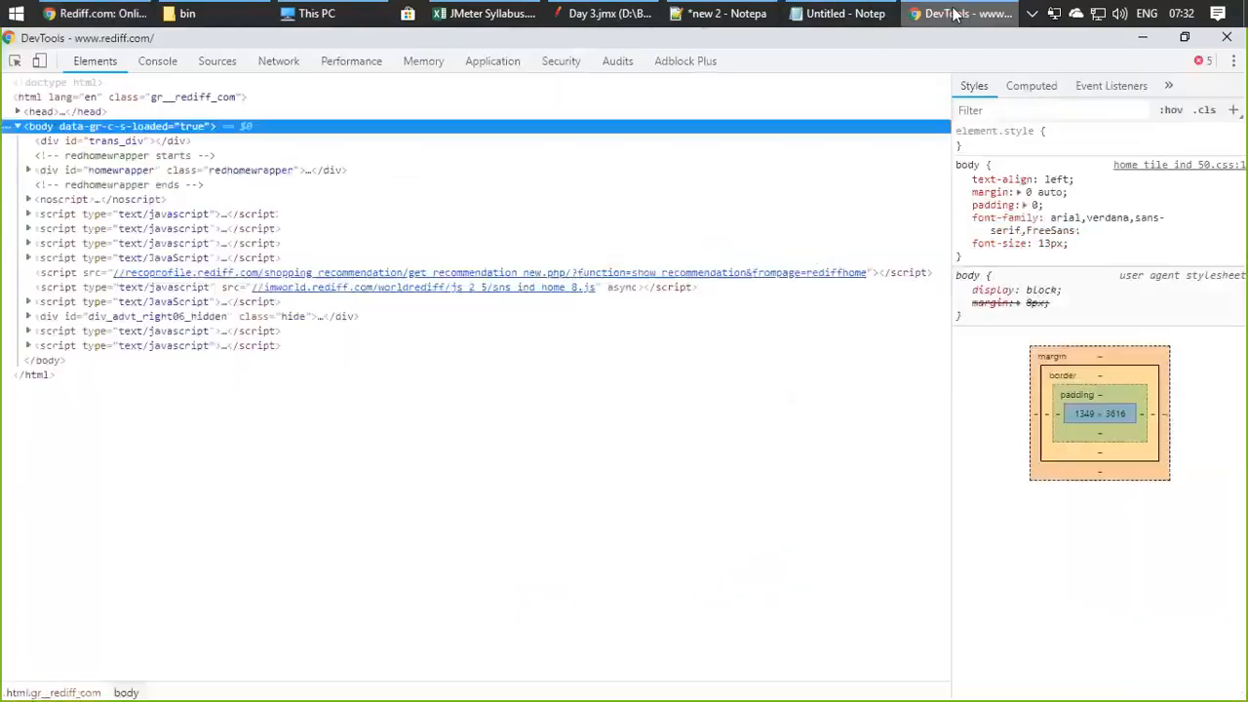
left_click(278, 64)
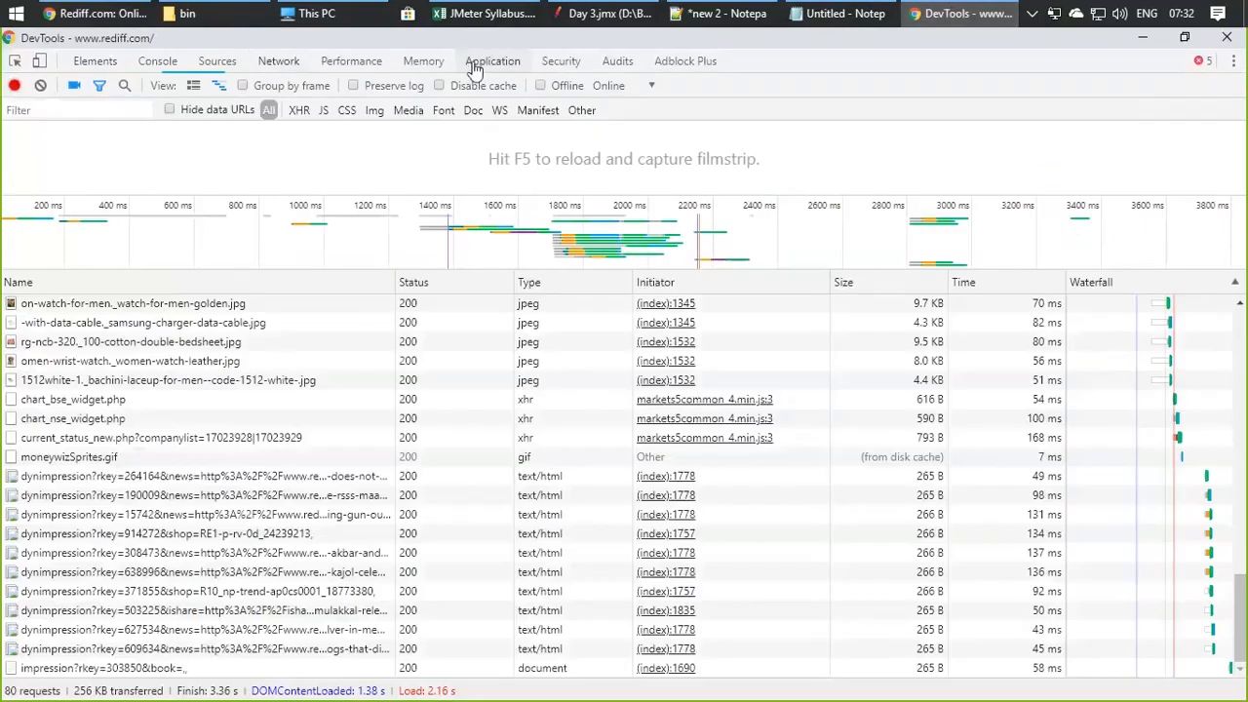
left_click(40, 85)
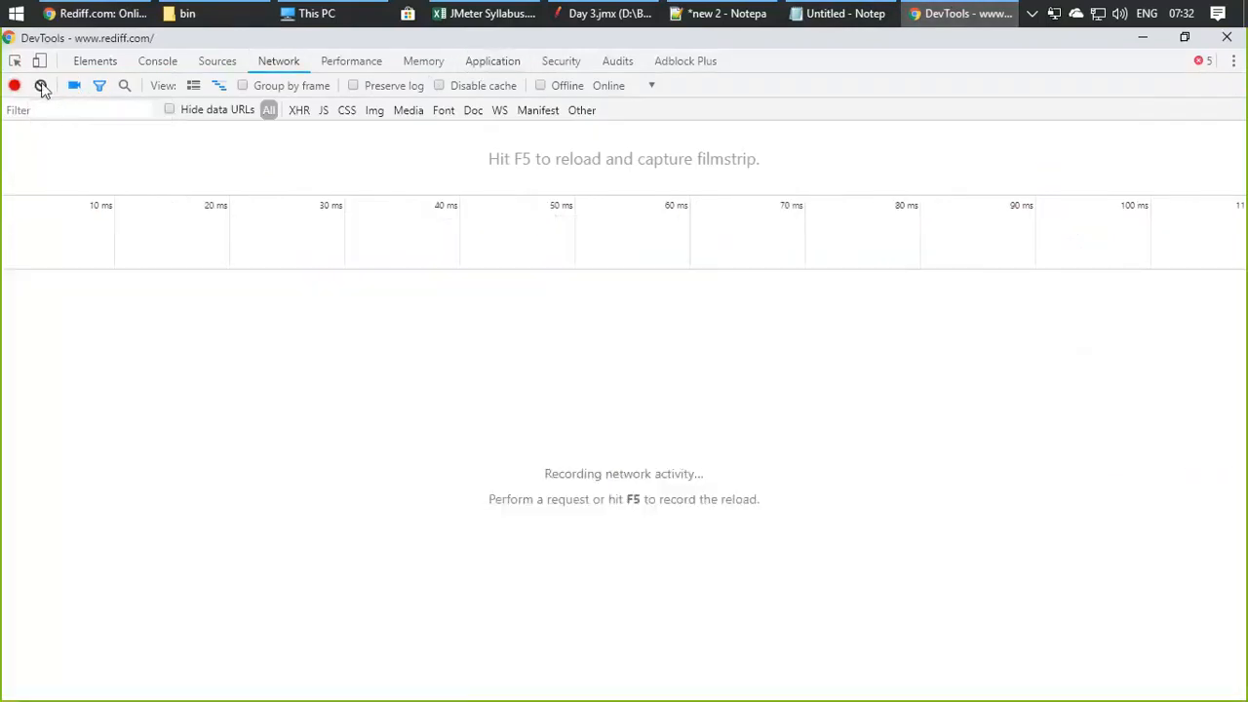
left_click(78, 14)
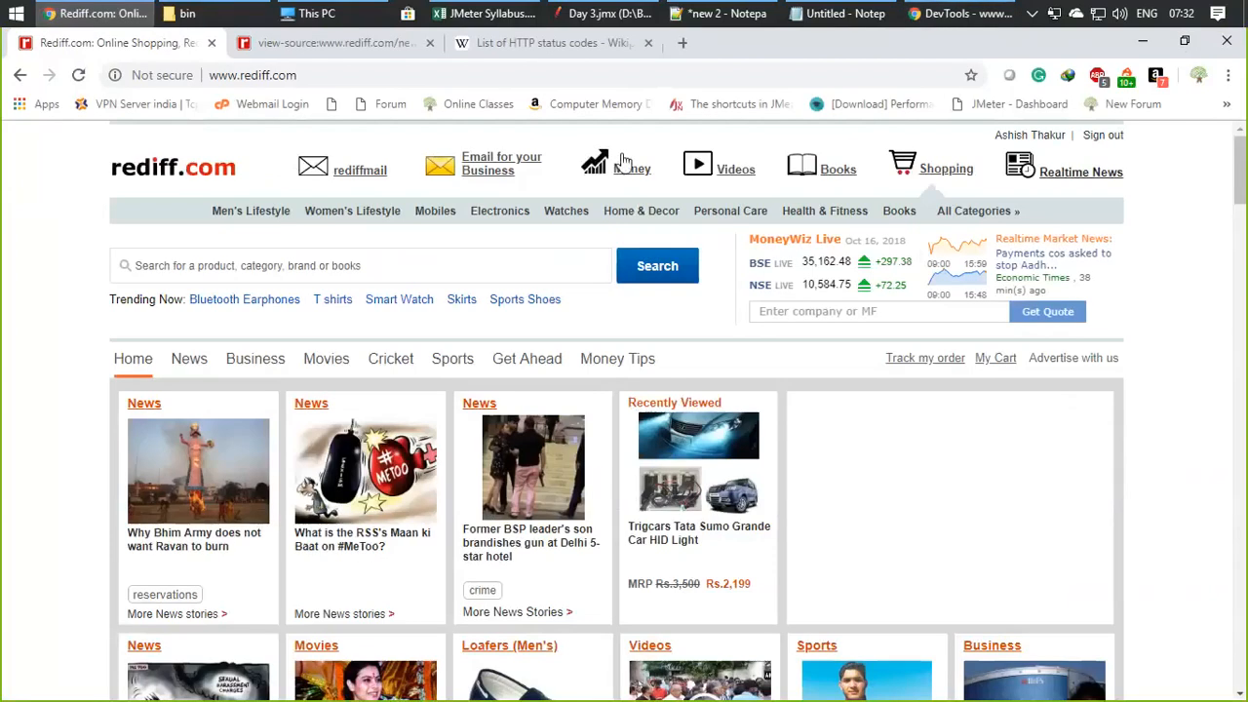
left_click(646, 172)
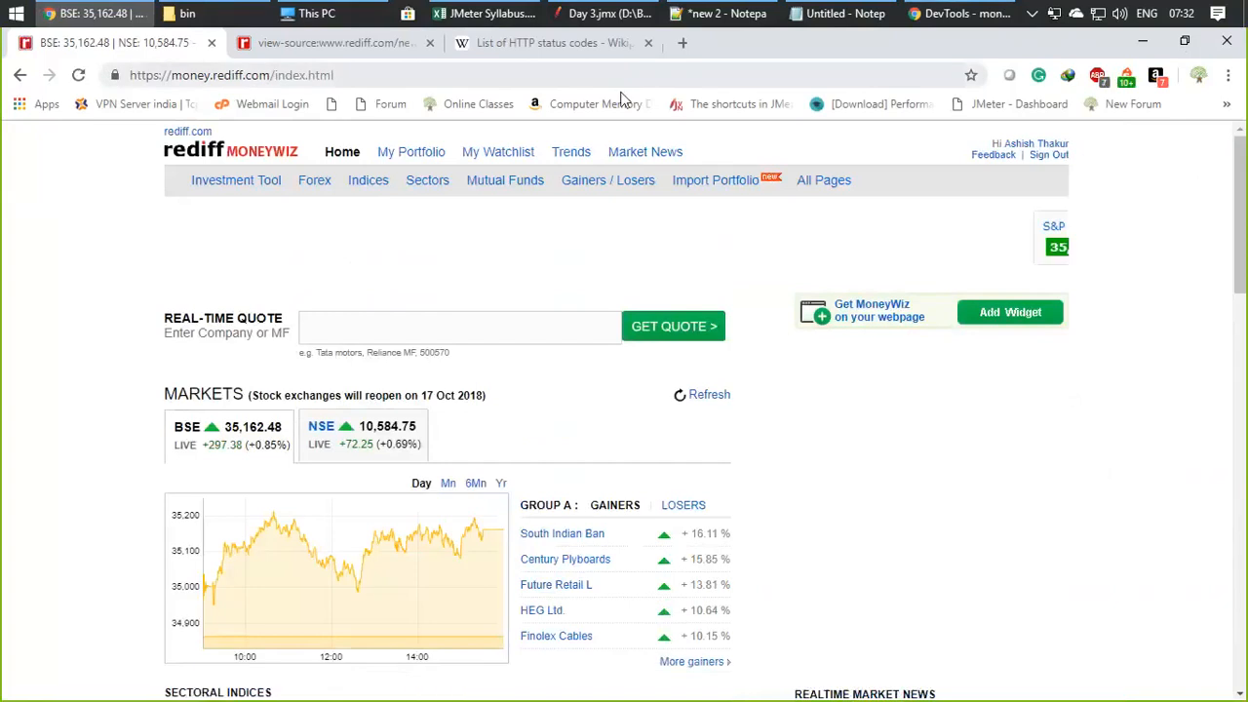
Step: In DevTools, examine the headers of the click-tracking request and the first money.rediff.com request, highlighting the latter's status code
mouse_move(947, 14)
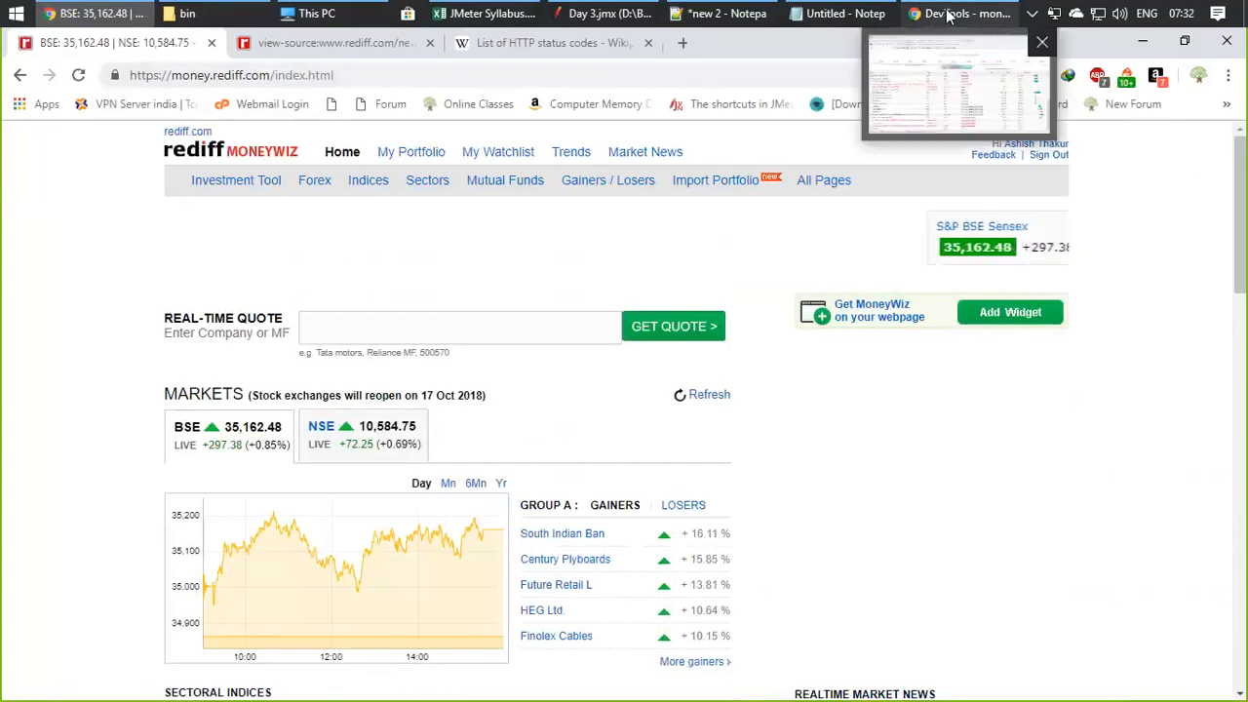
left_click(947, 14)
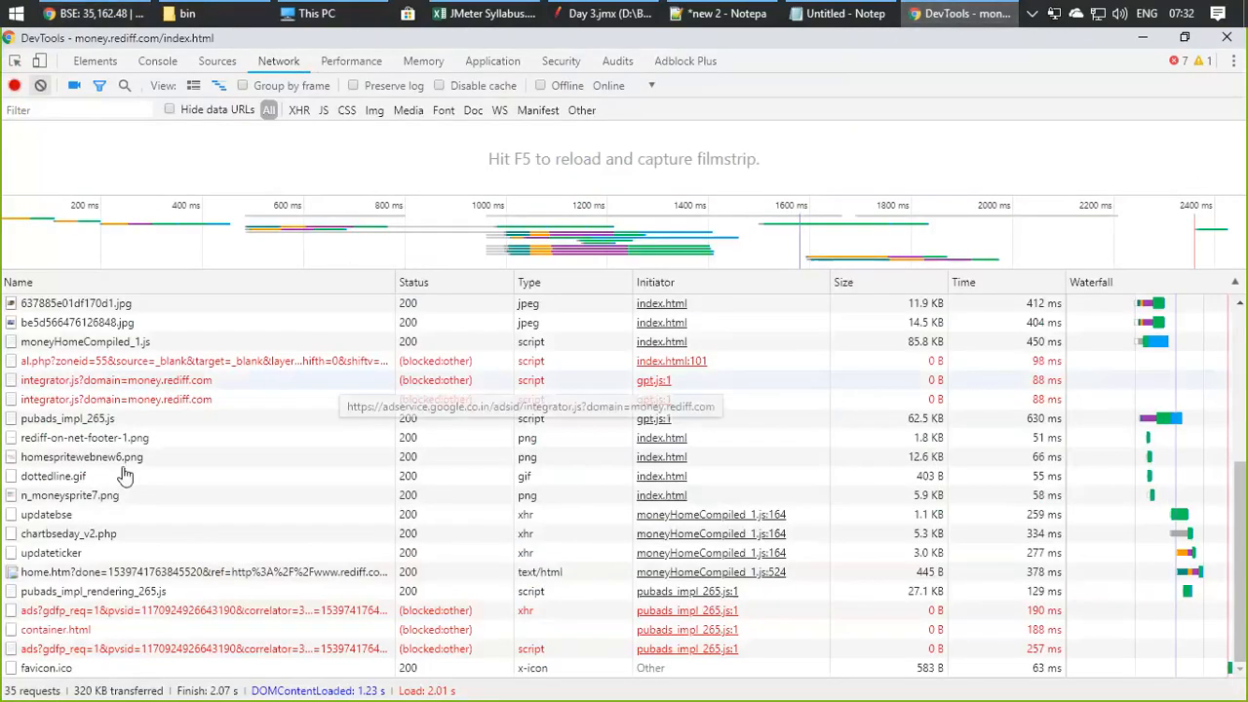
scroll(321, 586, "up", 5)
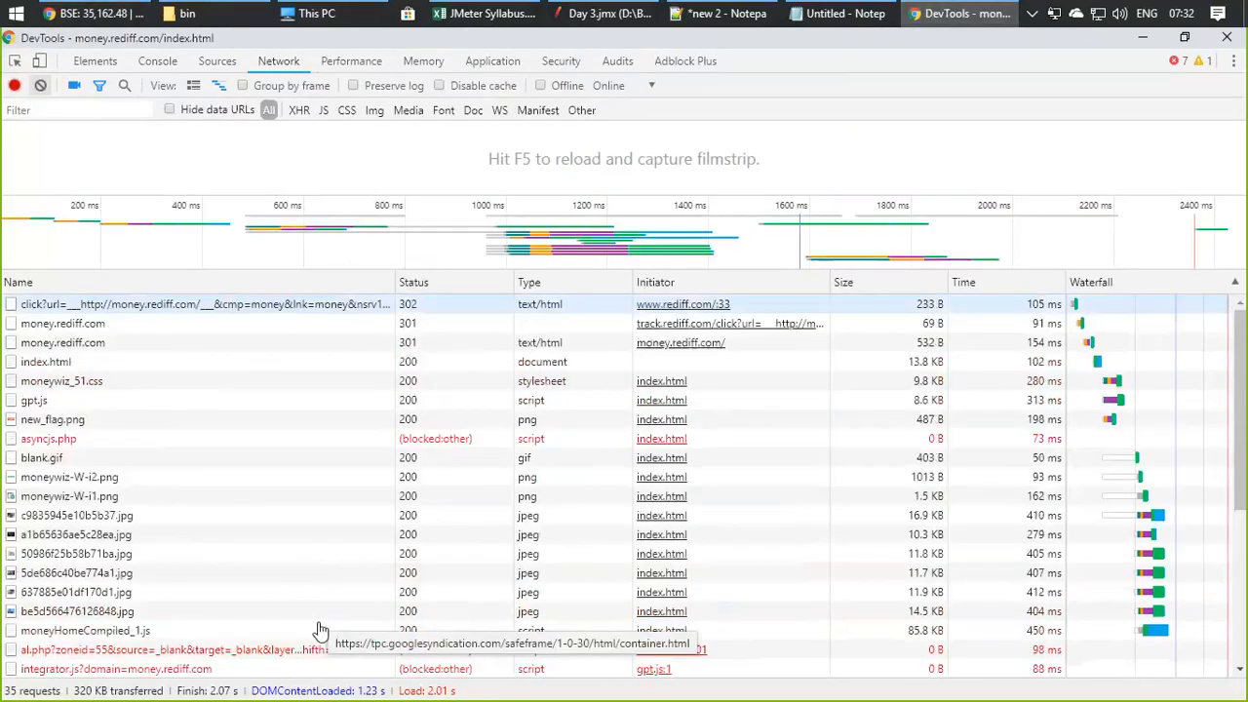
left_click(83, 327)
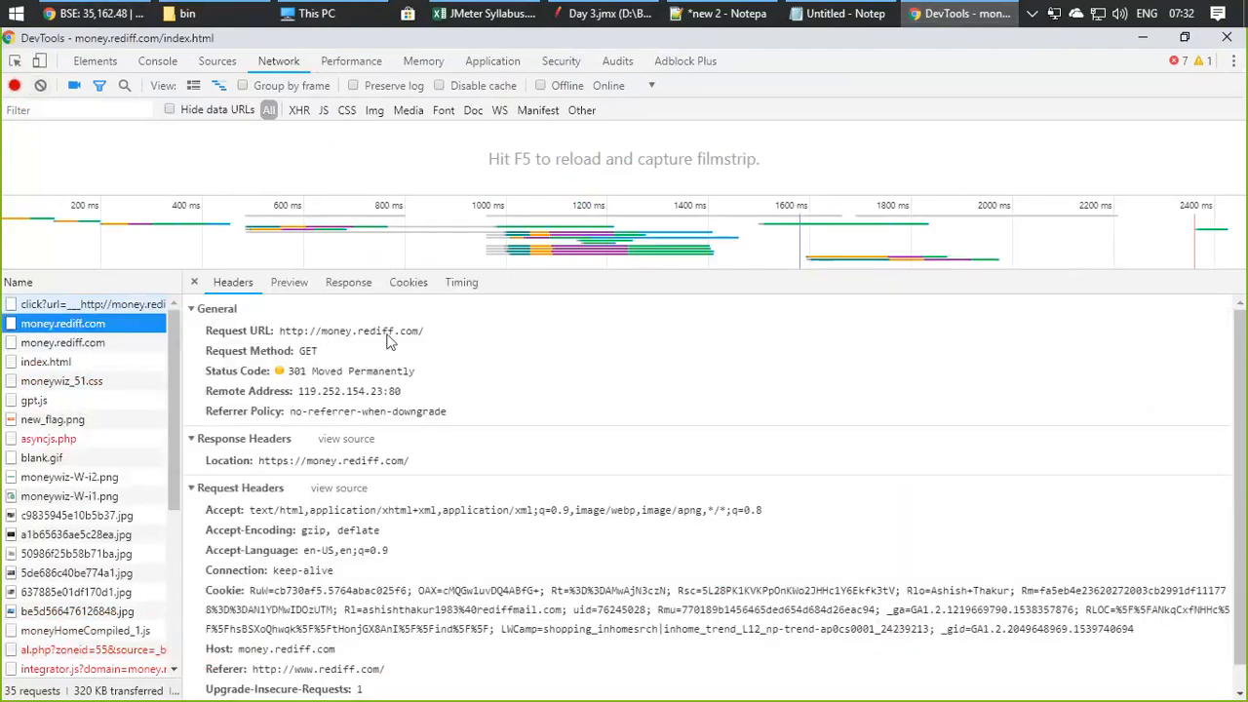
left_click(144, 307)
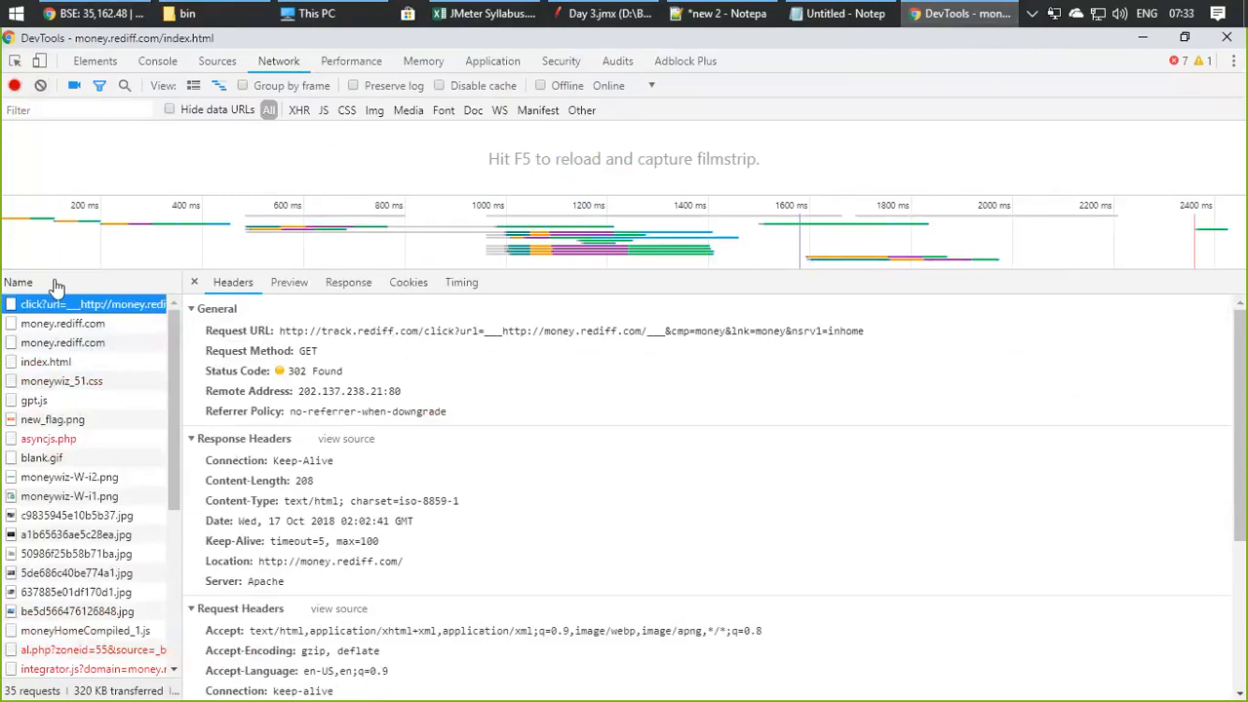
left_click(57, 328)
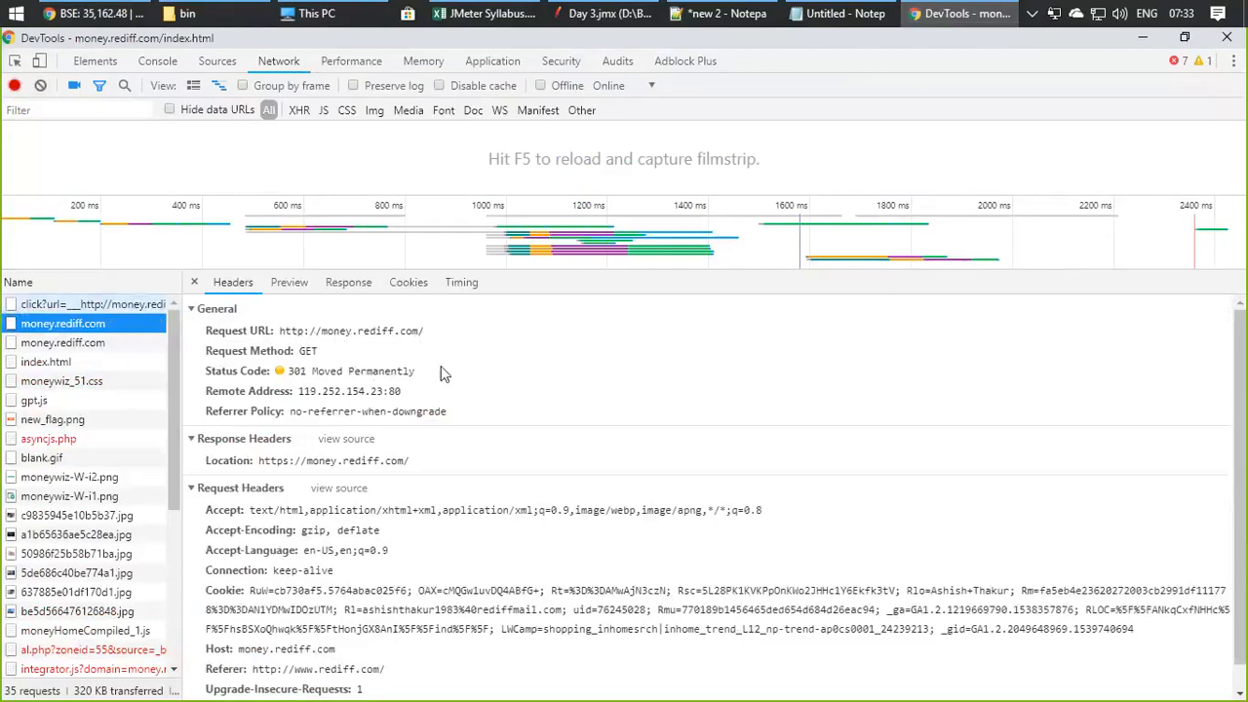
left_click_drag(441, 371, 277, 373)
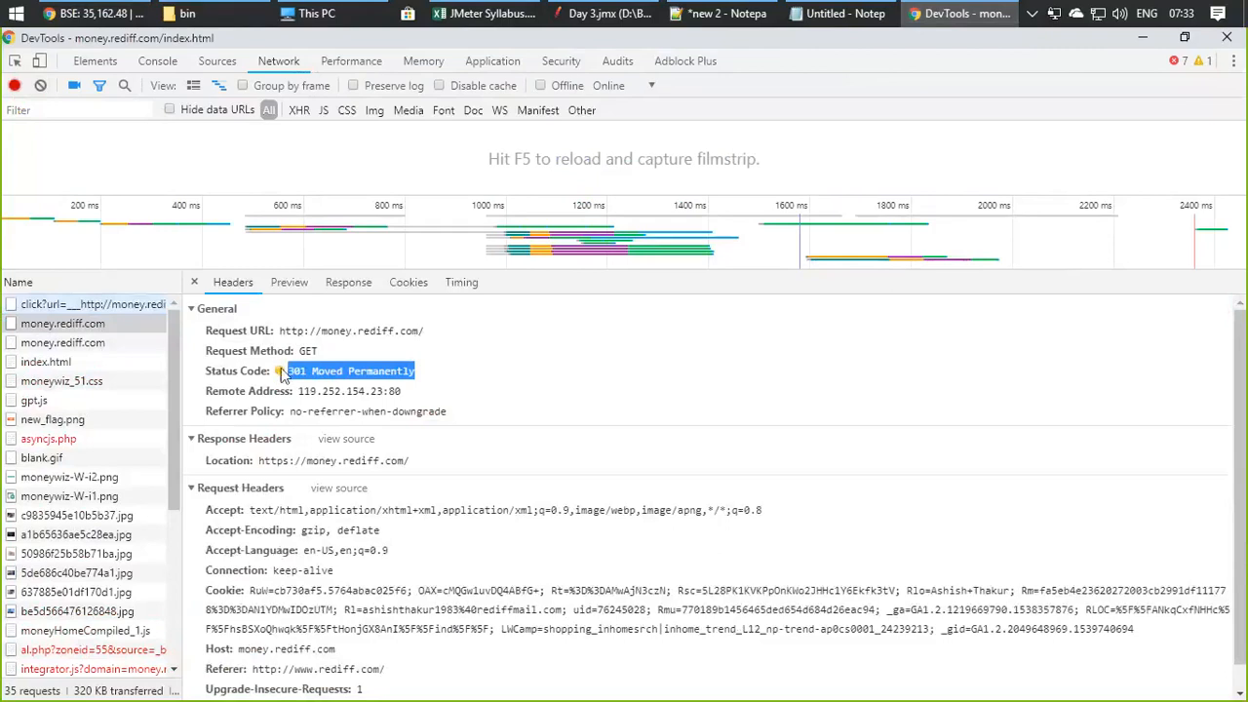
Step: Examine the general headers of the second money.rediff.com and index.html requests, and highlight the protocol in the first money.rediff.com request's URL
left_click(84, 345)
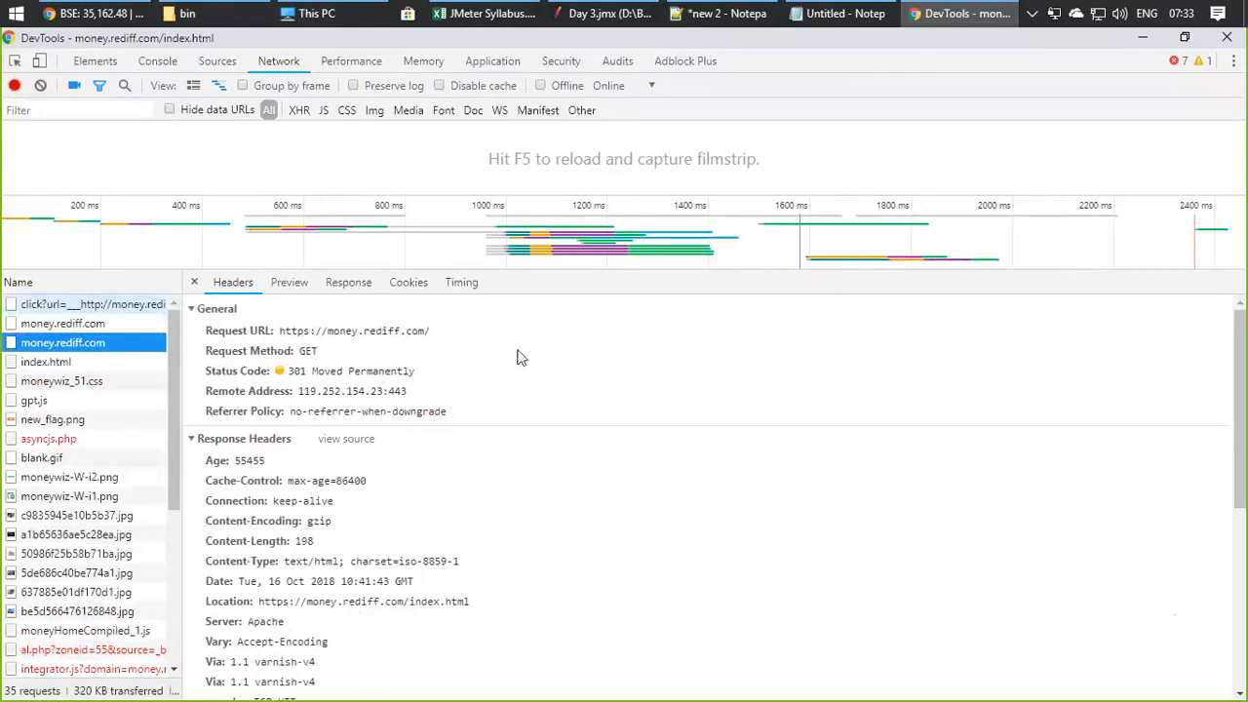
left_click(49, 361)
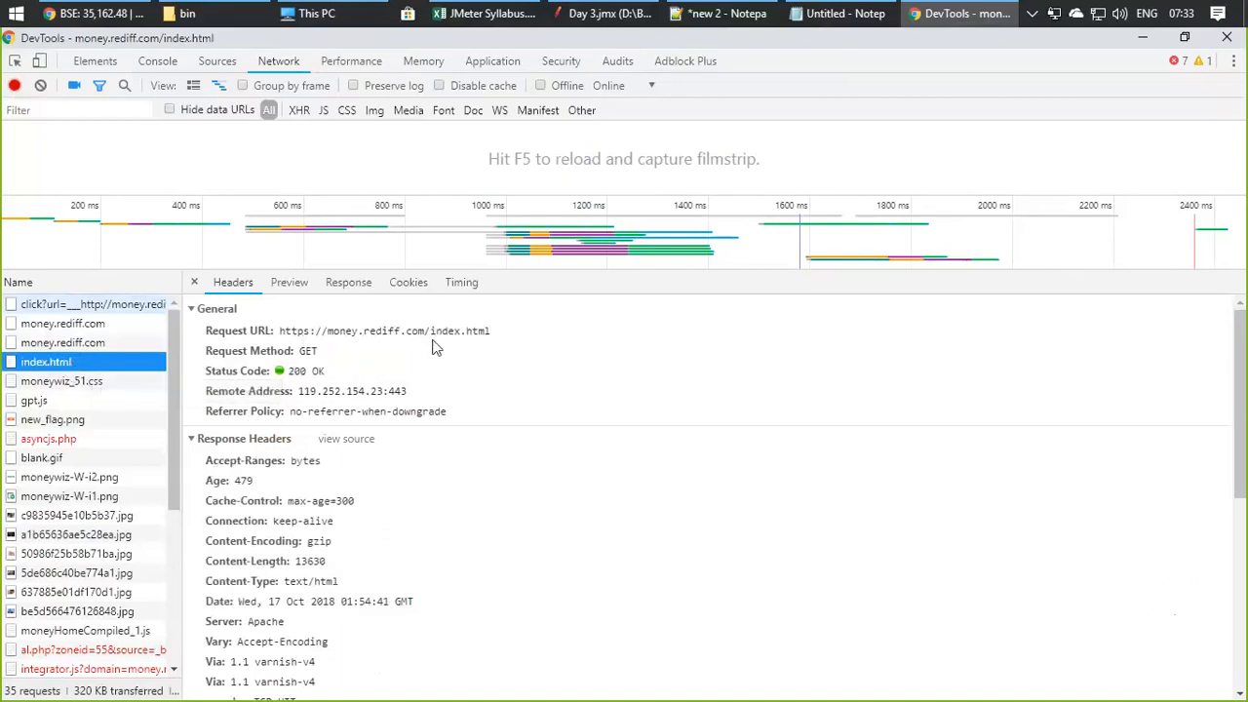
left_click_drag(433, 330, 494, 351)
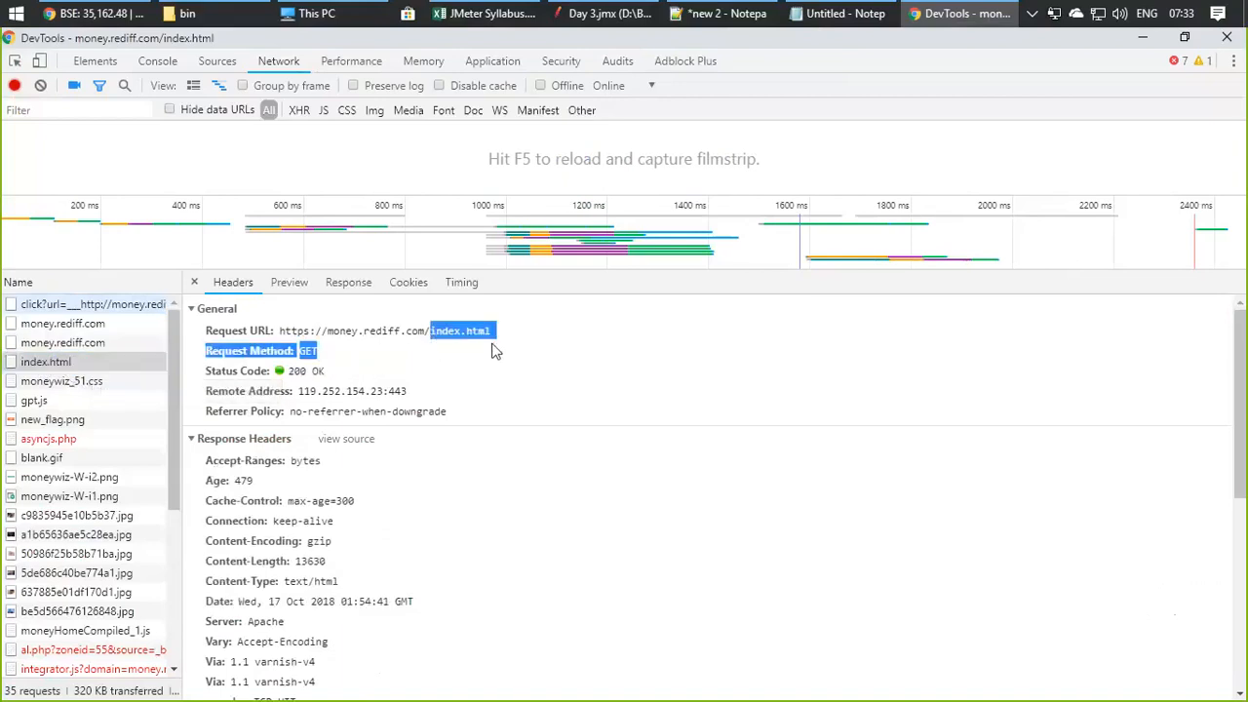
left_click(491, 429)
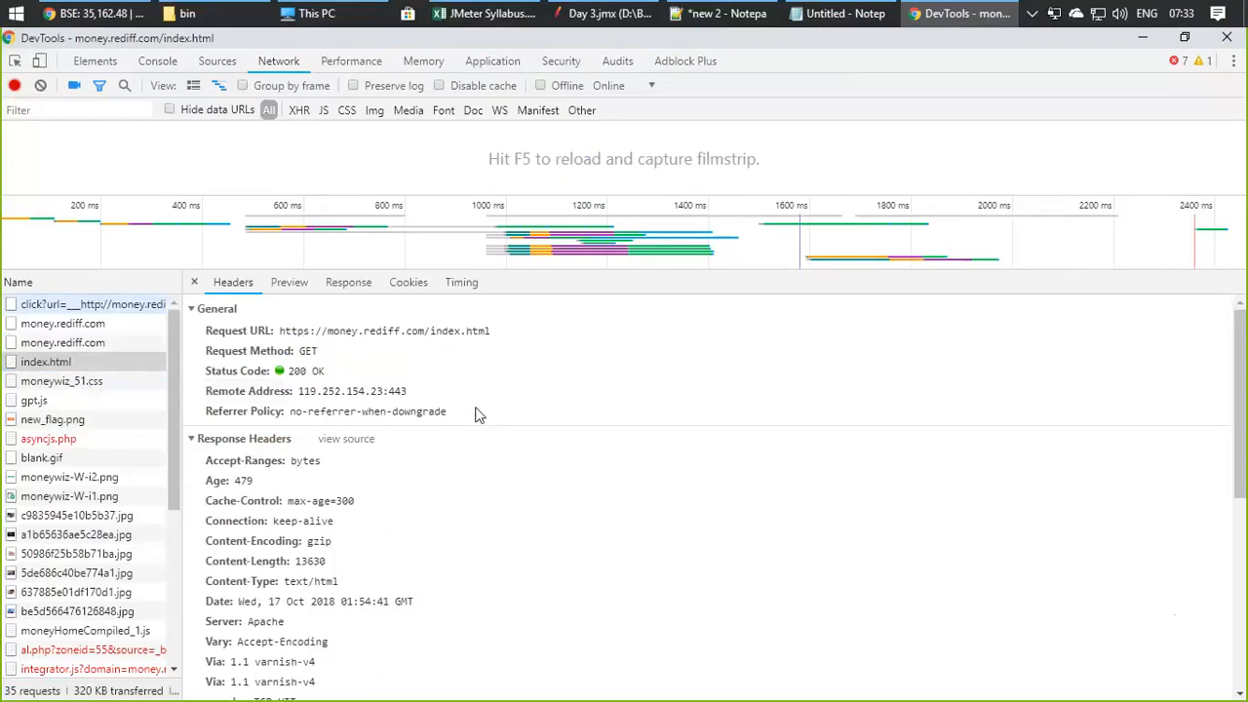
left_click_drag(478, 419, 83, 332)
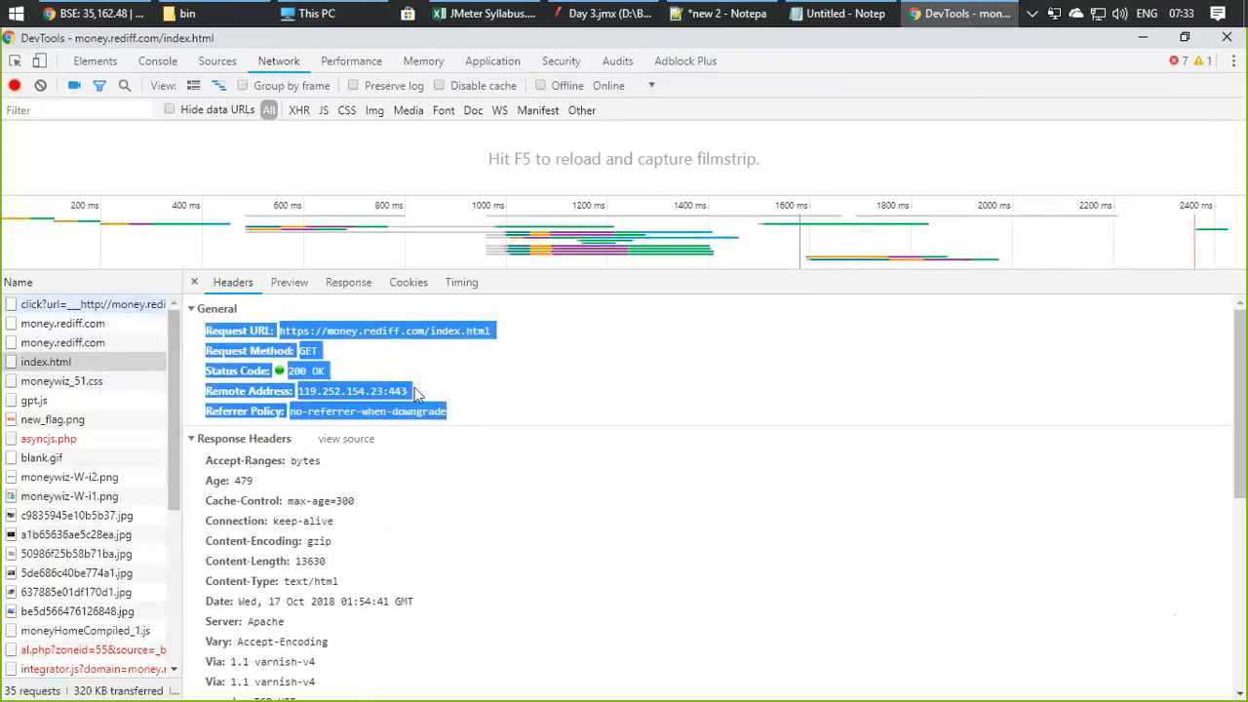
left_click(79, 325)
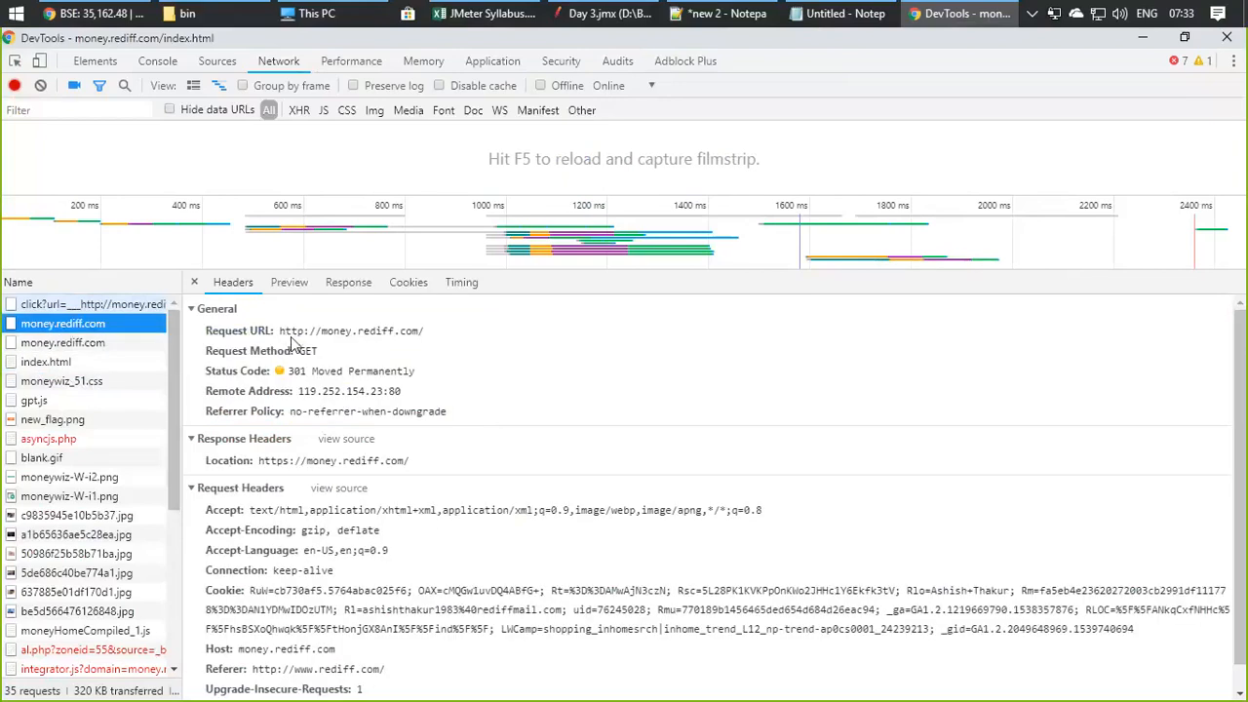
double_click(291, 332)
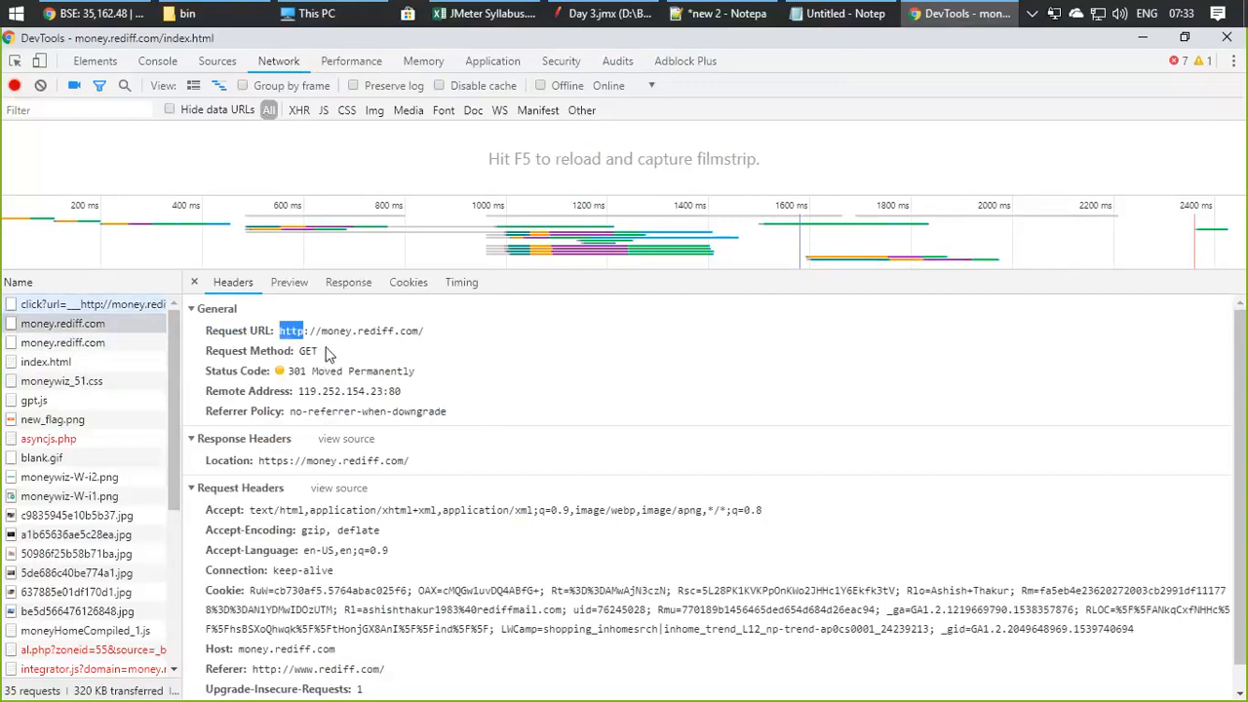
Step: Switch to JMeter and add another HTTP Request sampler to the Thread Group
left_click(586, 13)
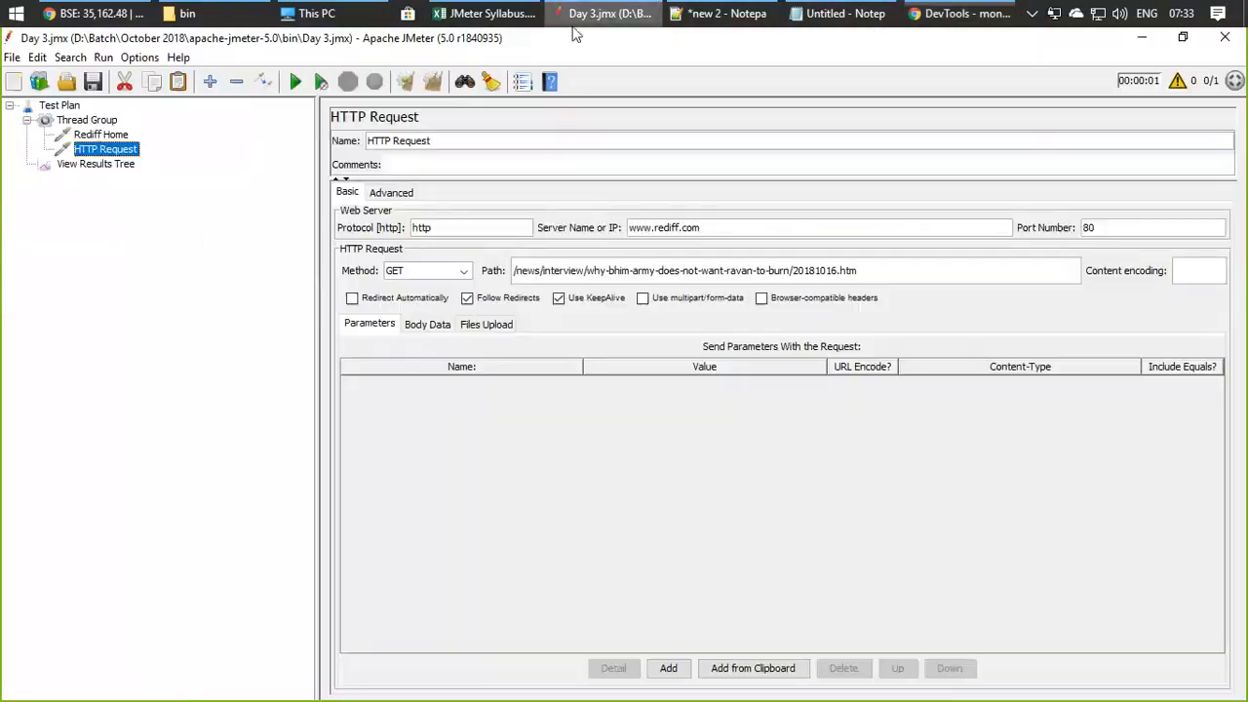
right_click(84, 120)
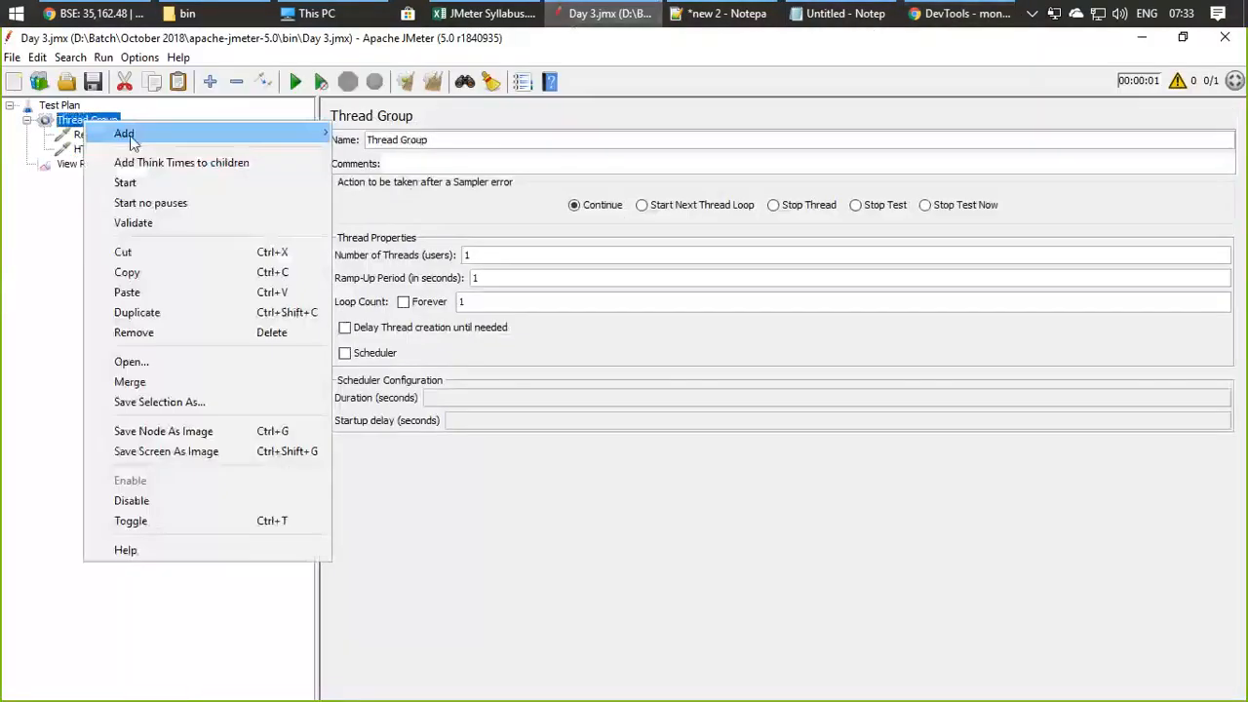
mouse_move(132, 141)
mouse_move(399, 133)
left_click(509, 156)
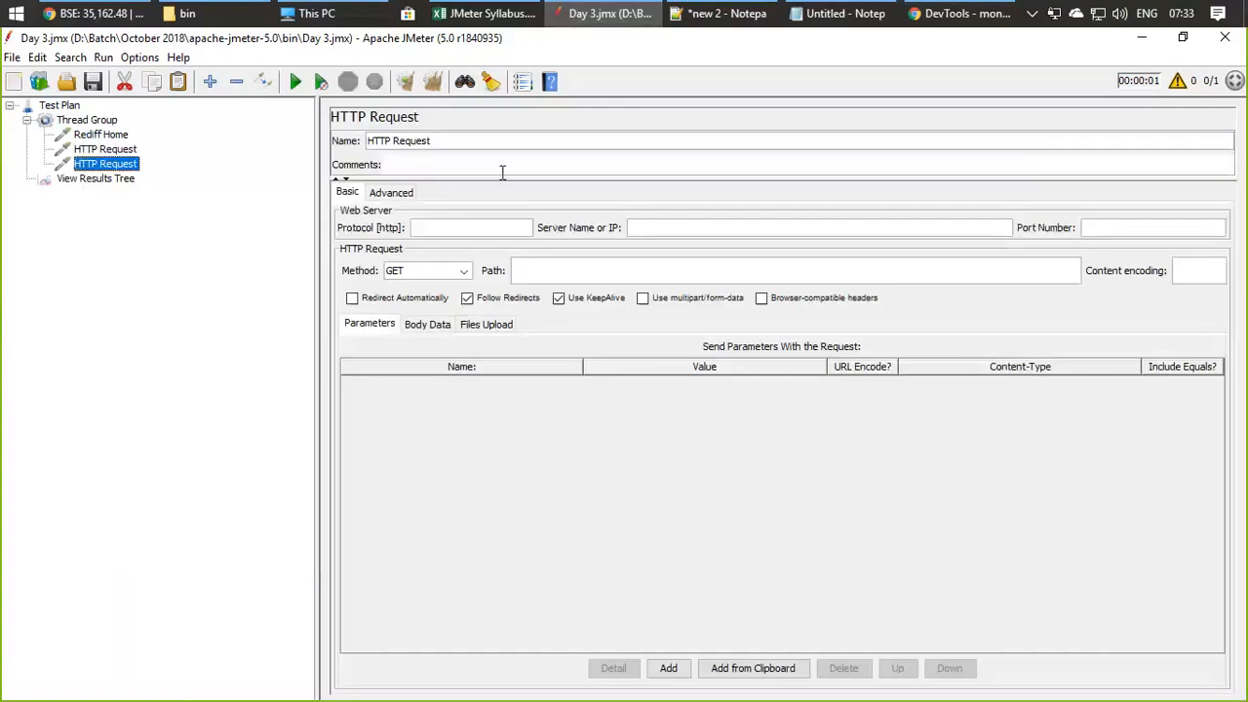
Step: Rename the existing HTTP Request sampler for the Bhim Army article to Dussehra News
left_click(131, 149)
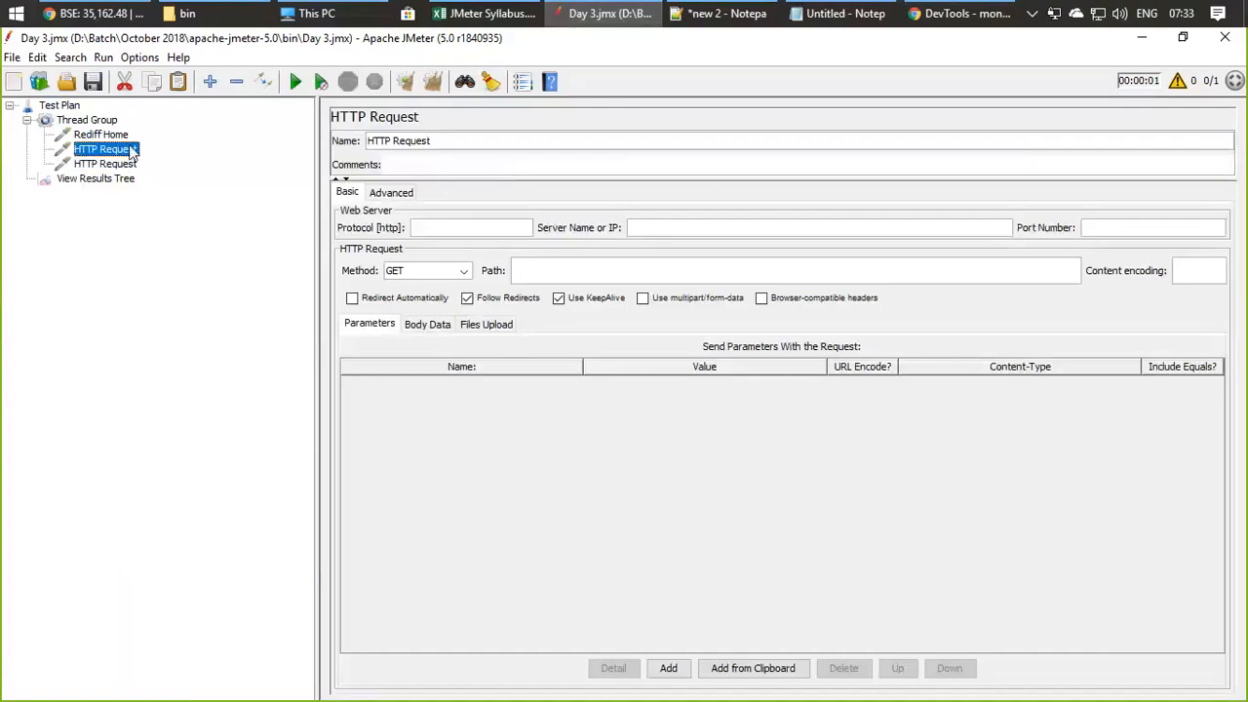
left_click_drag(549, 144, 142, 133)
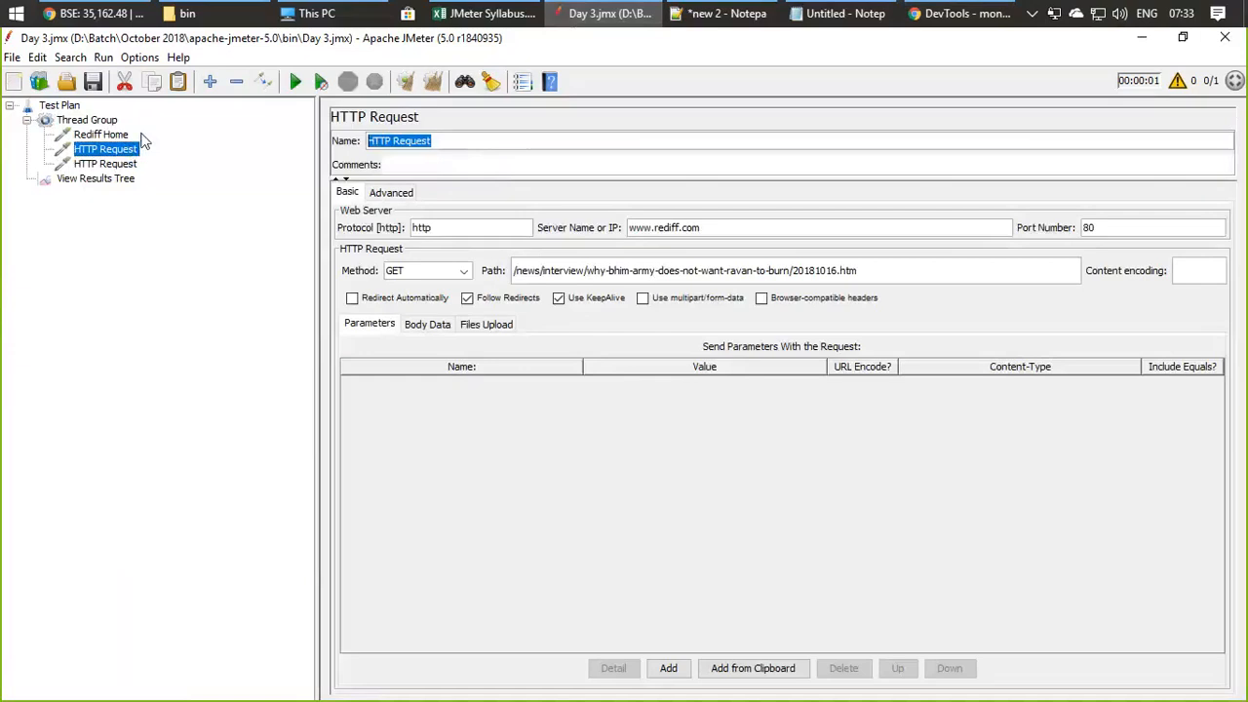
type("D")
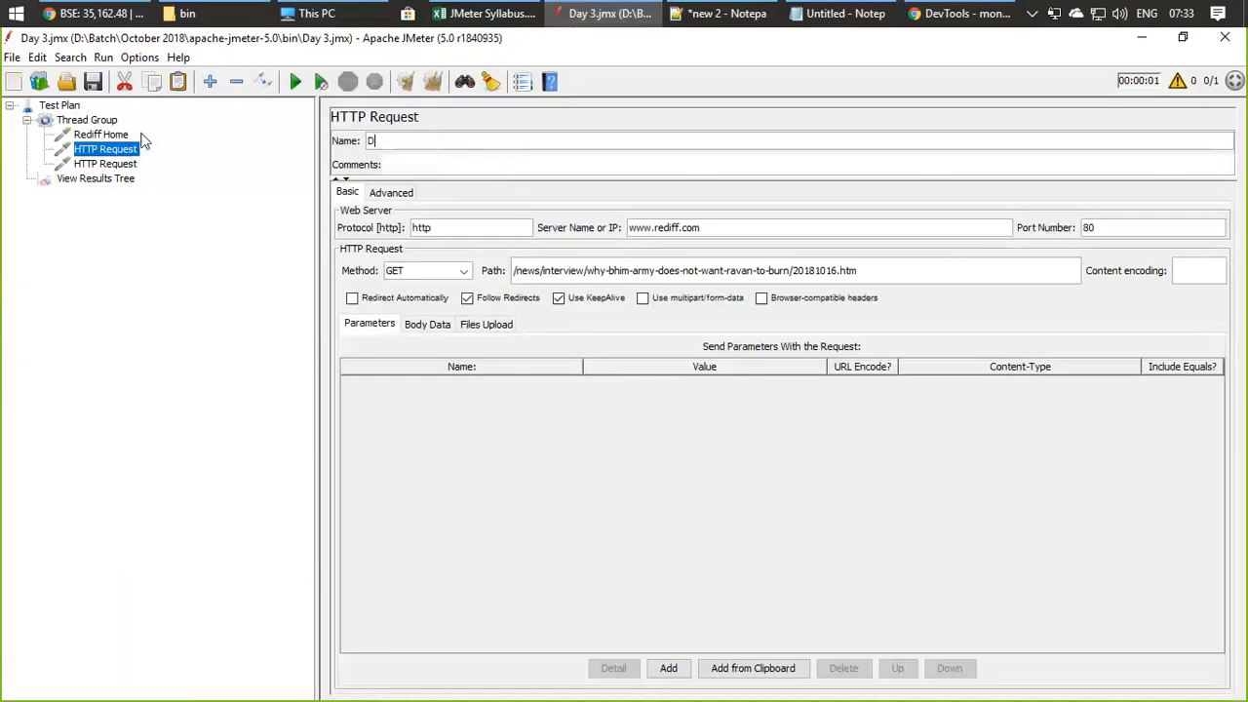
type("ussehra Newa")
key("BackSpace")
type("s")
left_click(101, 135)
Step: Name the new HTTP Request sampler Rediff Money and set its protocol to http and its server name to money.rediff.com
left_click(105, 164)
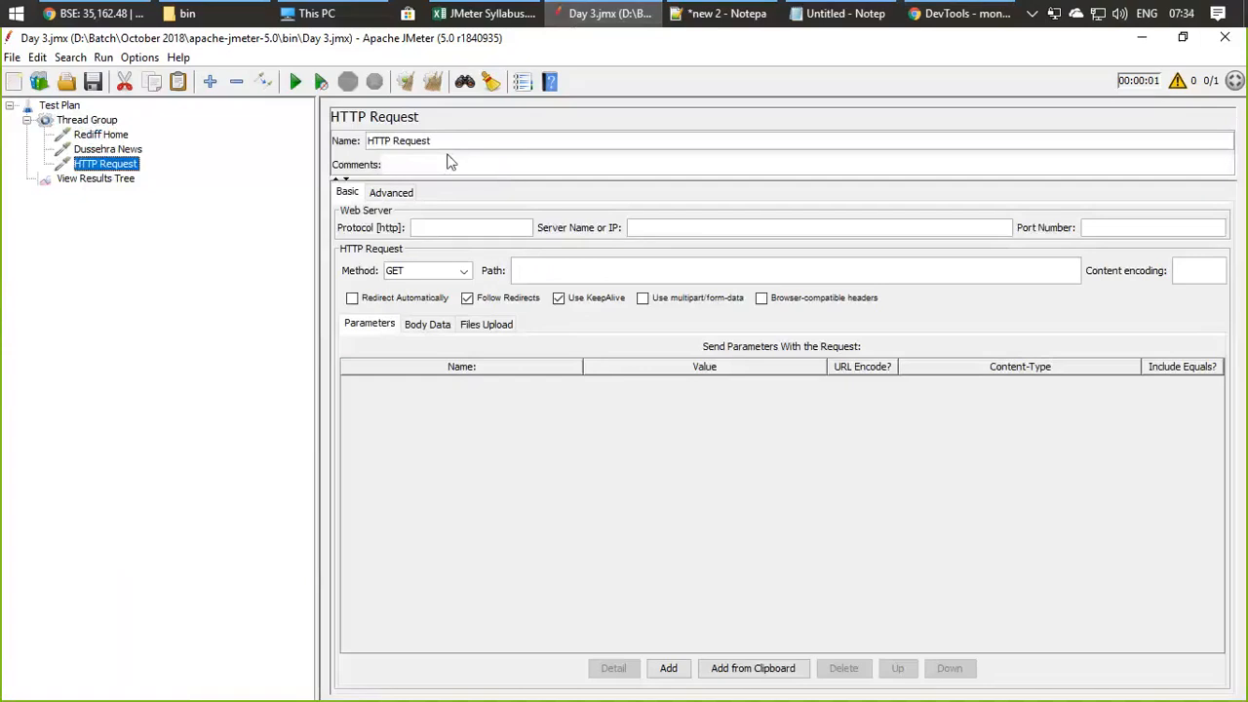
left_click_drag(453, 141, 296, 146)
type("Rediff Money")
left_click(464, 224)
type("https")
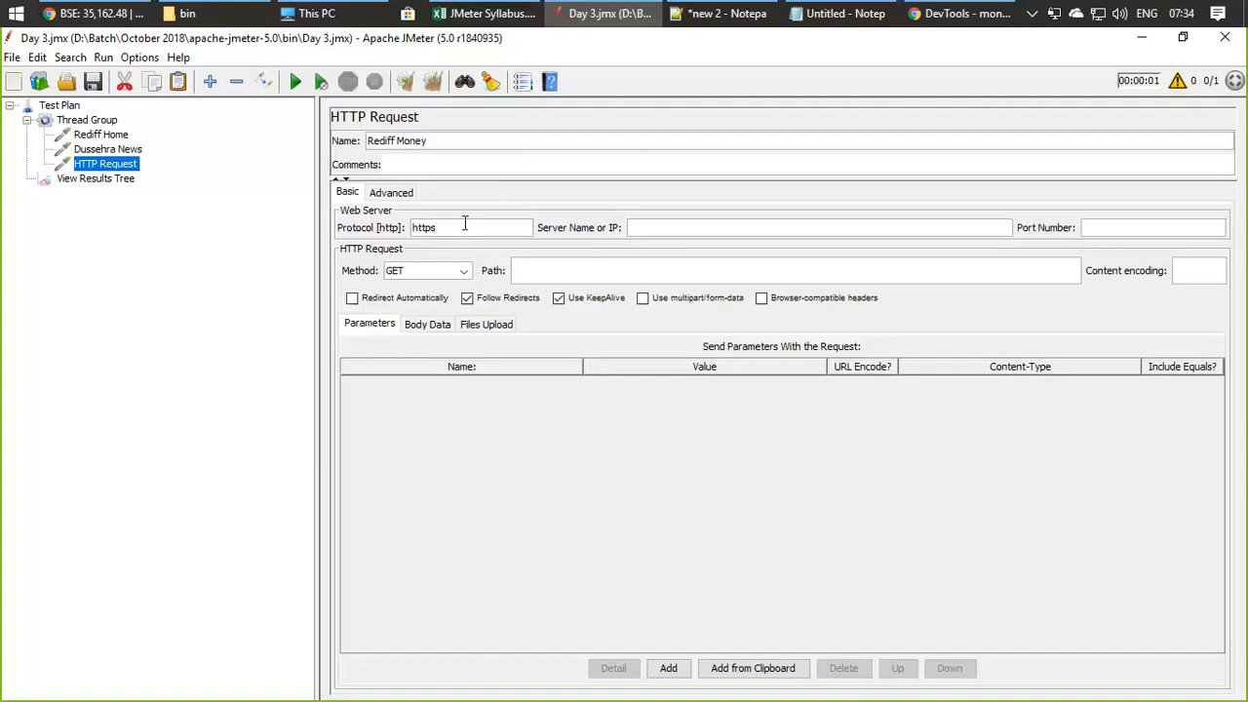
key("BackSpace")
key("Tab")
type("money.rediff.com")
Step: Switch to DevTools and check the host and path in the first money.rediff.com request's URL
key("alt+Tab")
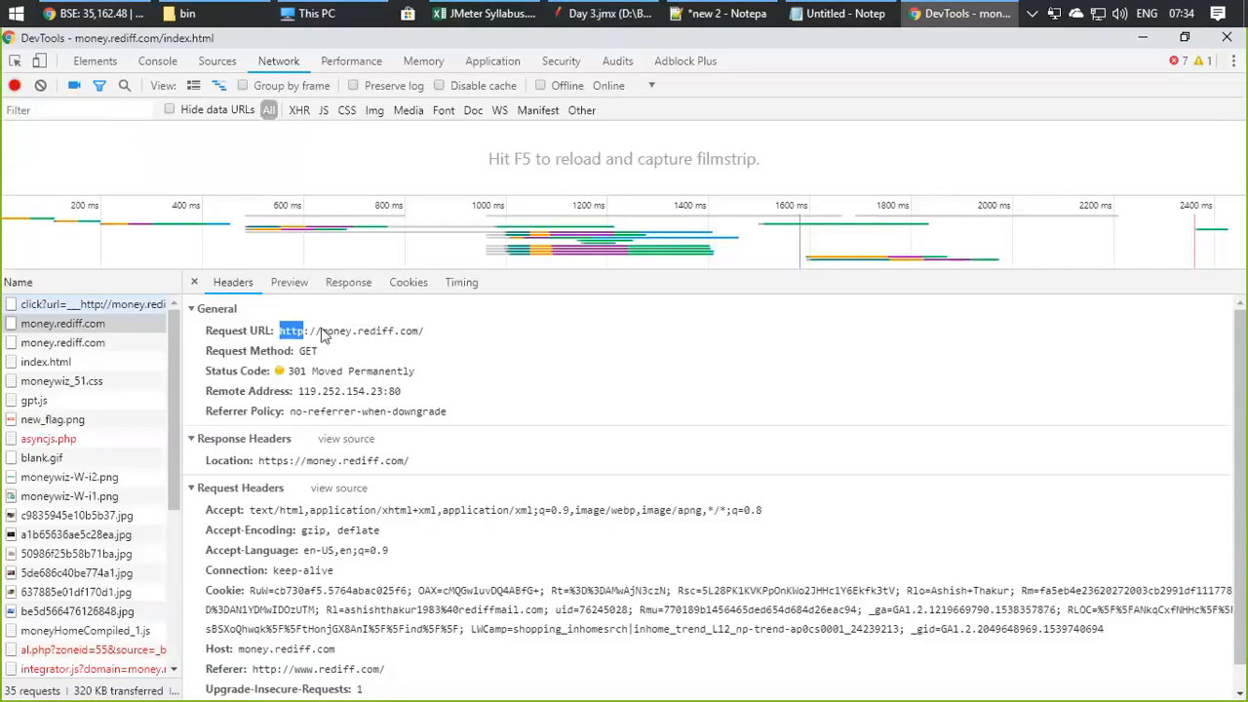
left_click_drag(321, 332, 431, 331)
left_click(446, 337)
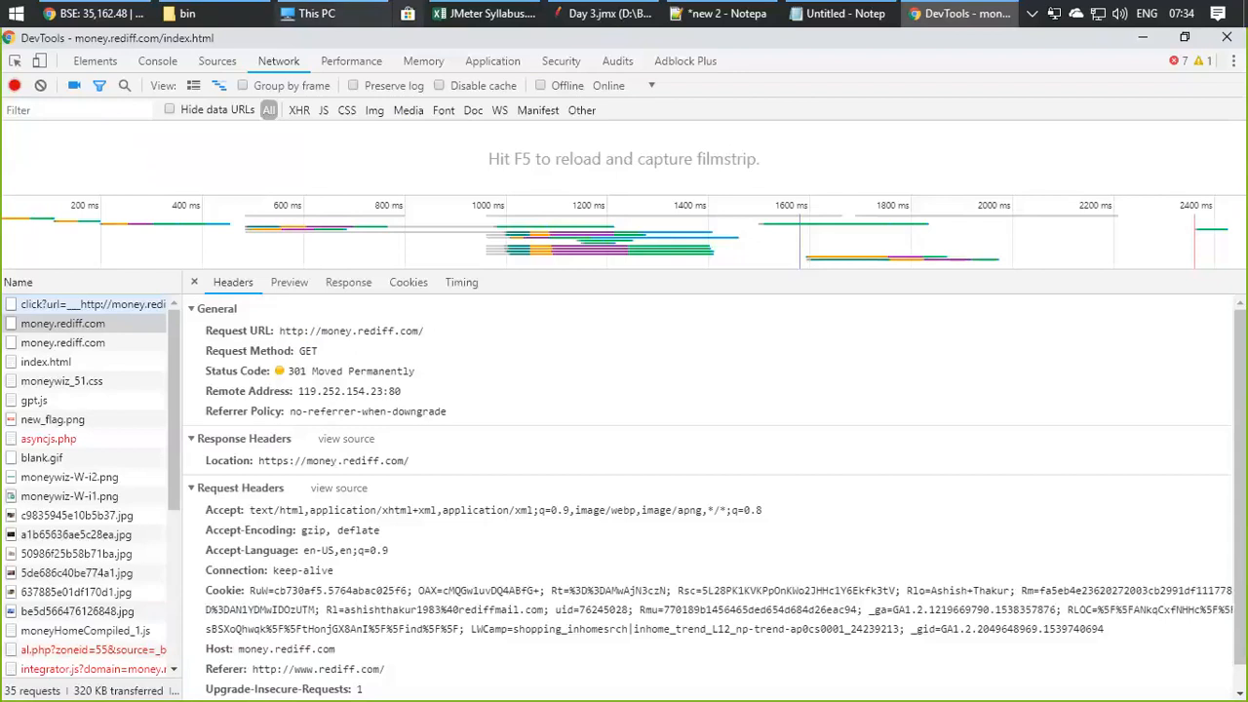
Step: Switch to JMeter and set the Rediff Money sampler's port number to 80
left_click(606, 13)
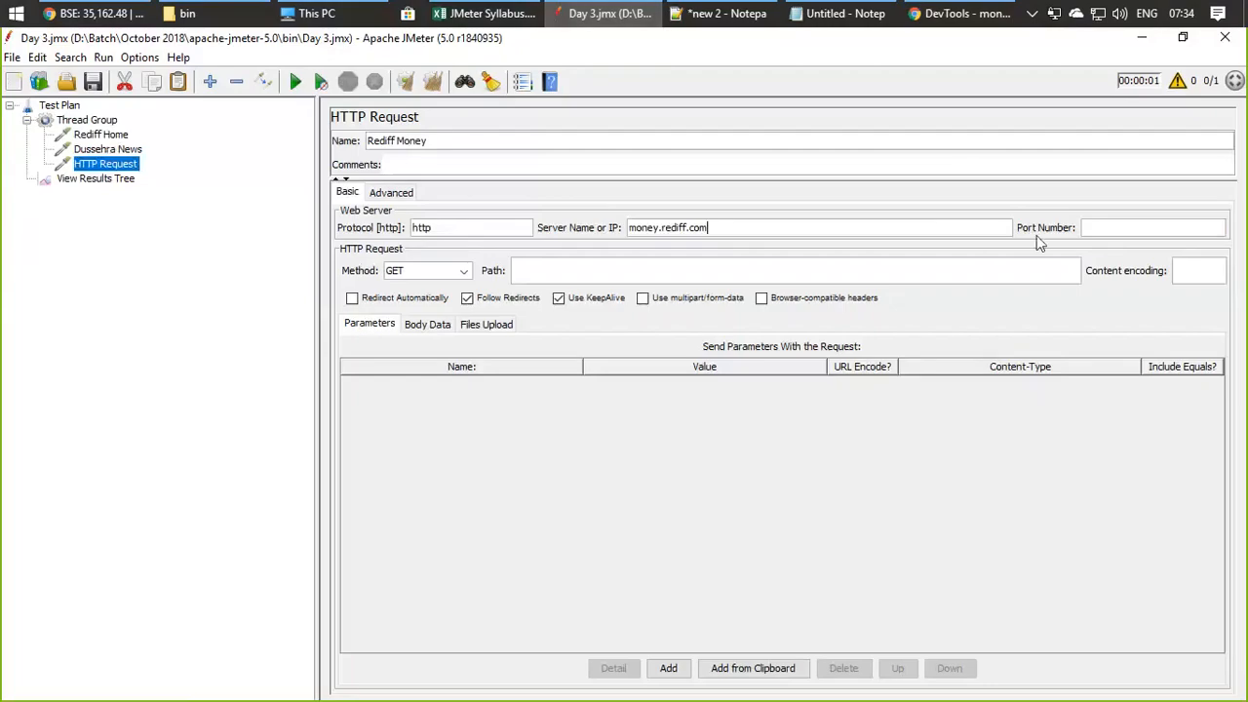
left_click(1207, 226)
type("80")
left_click(107, 148)
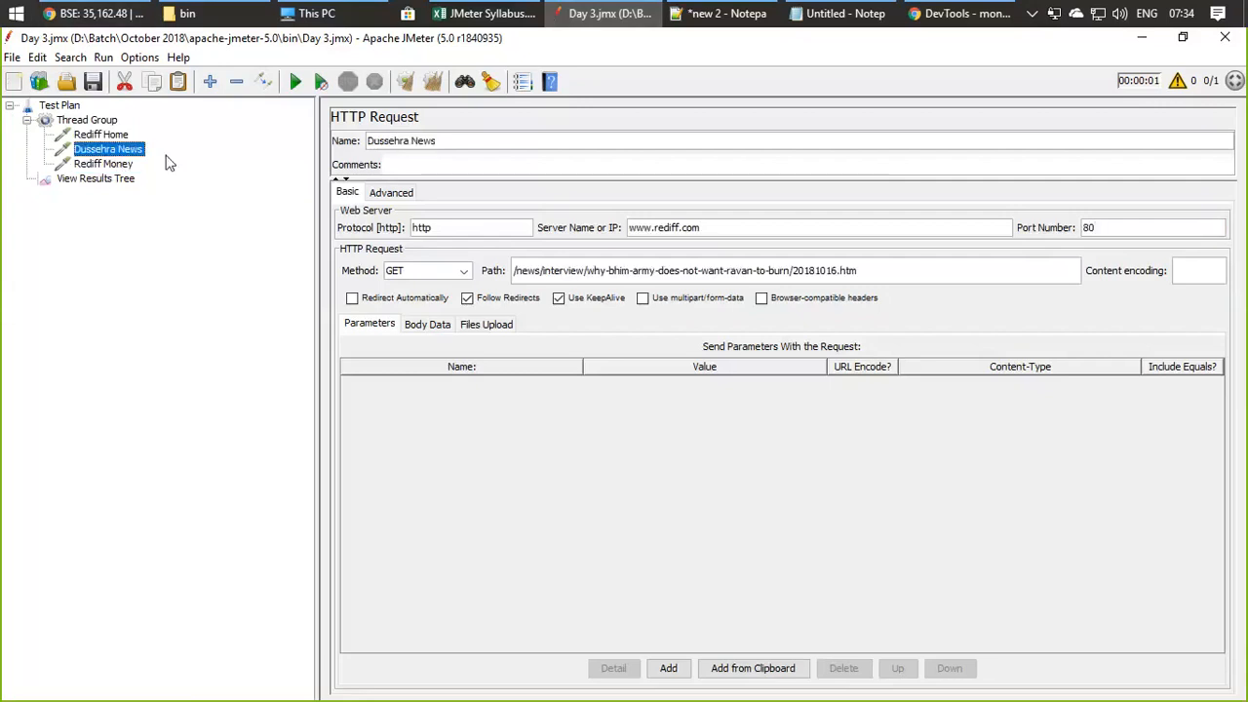
Step: Disable the Rediff Home and Dussehra News samplers in the Thread Group
left_click(118, 166)
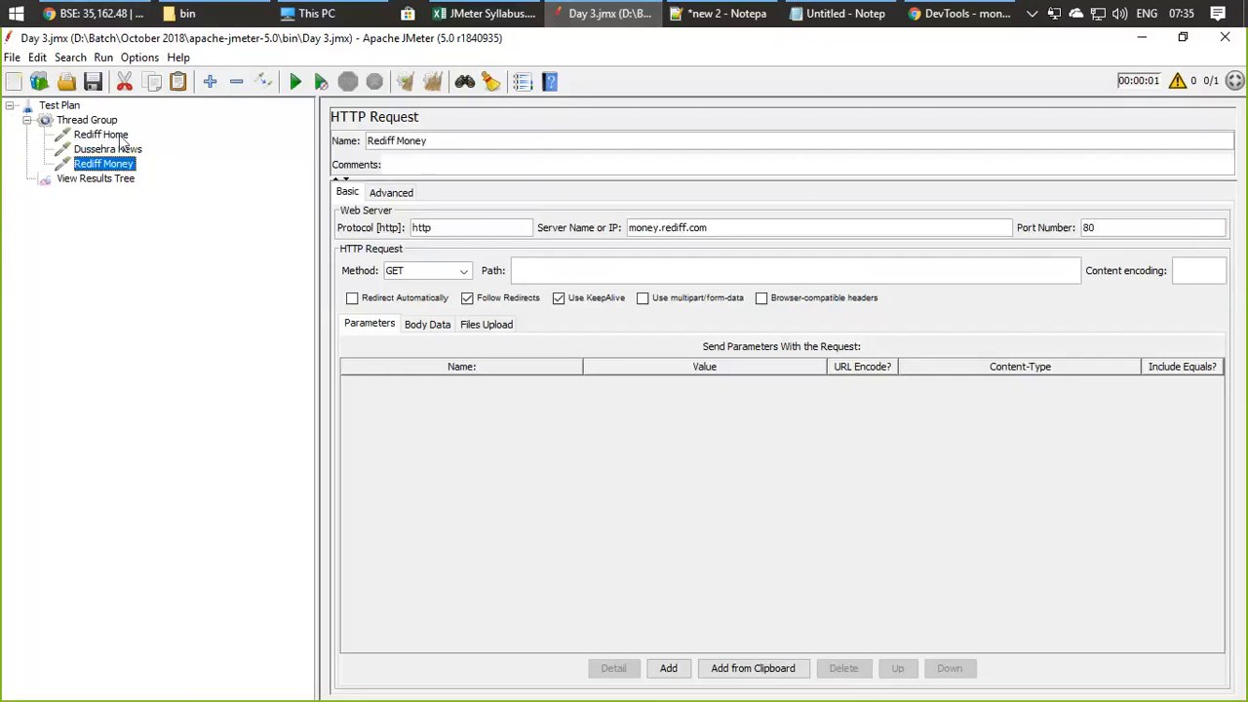
left_click(121, 136)
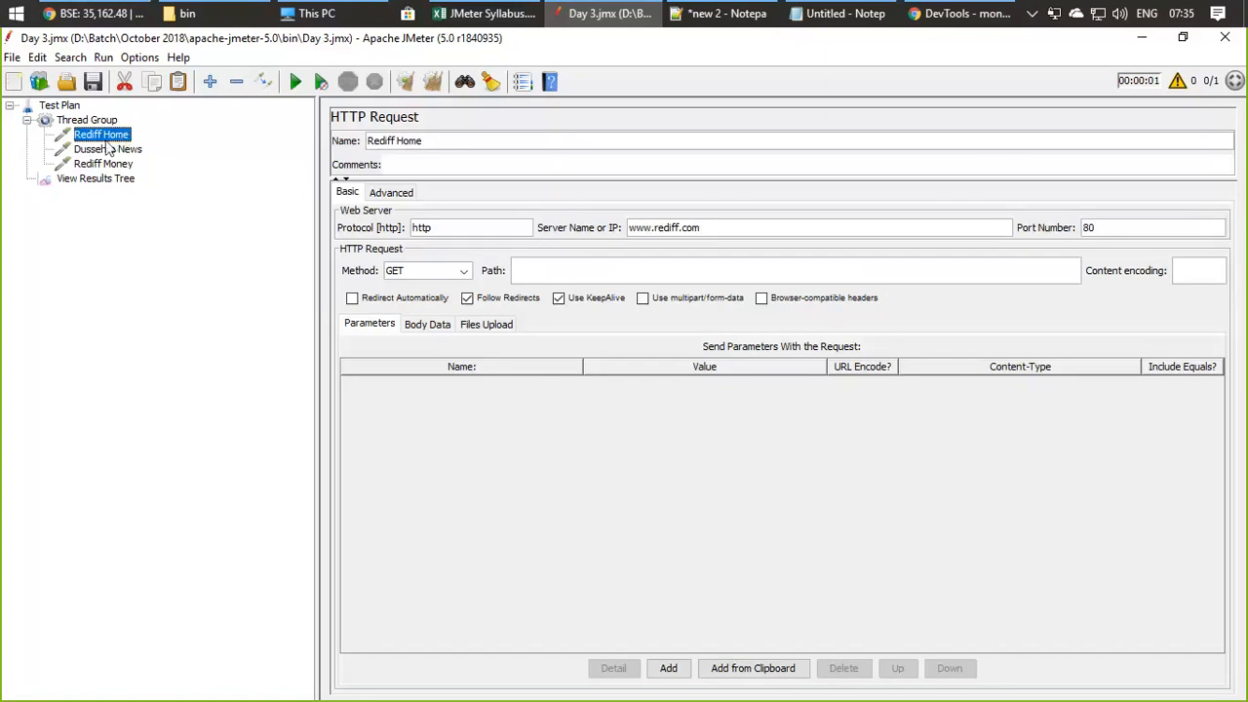
left_click(105, 150, "ctrl")
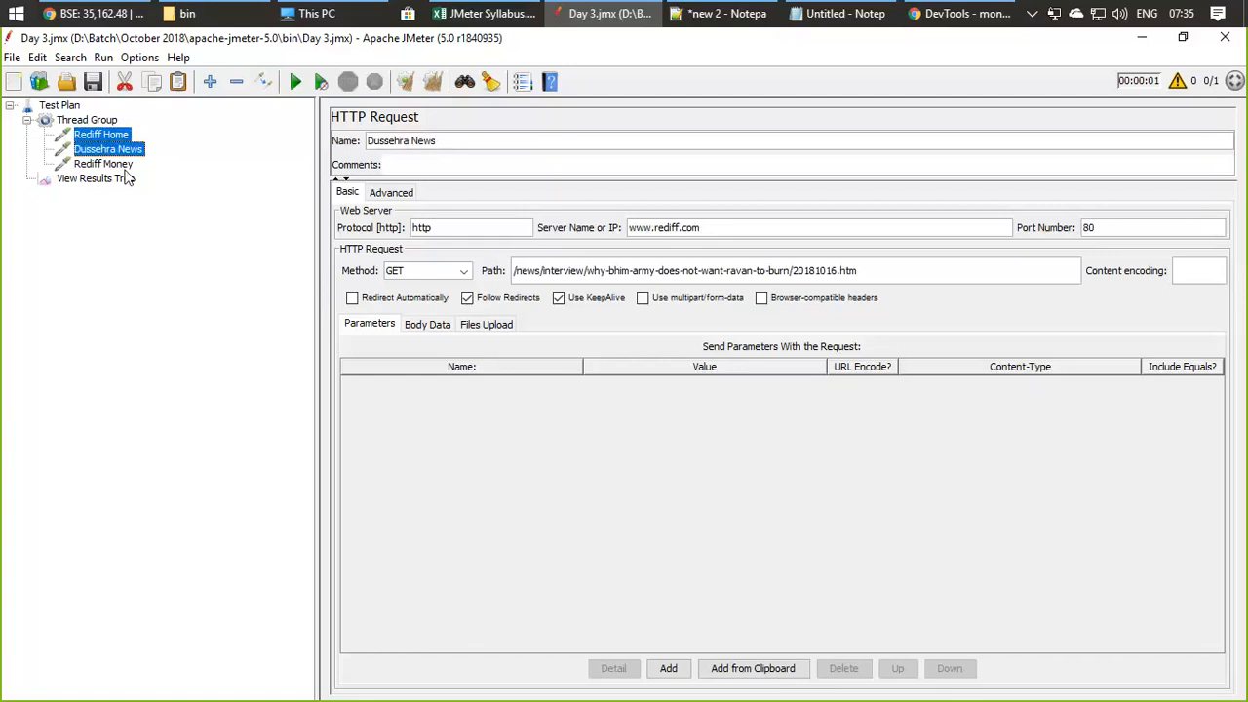
left_click(114, 133)
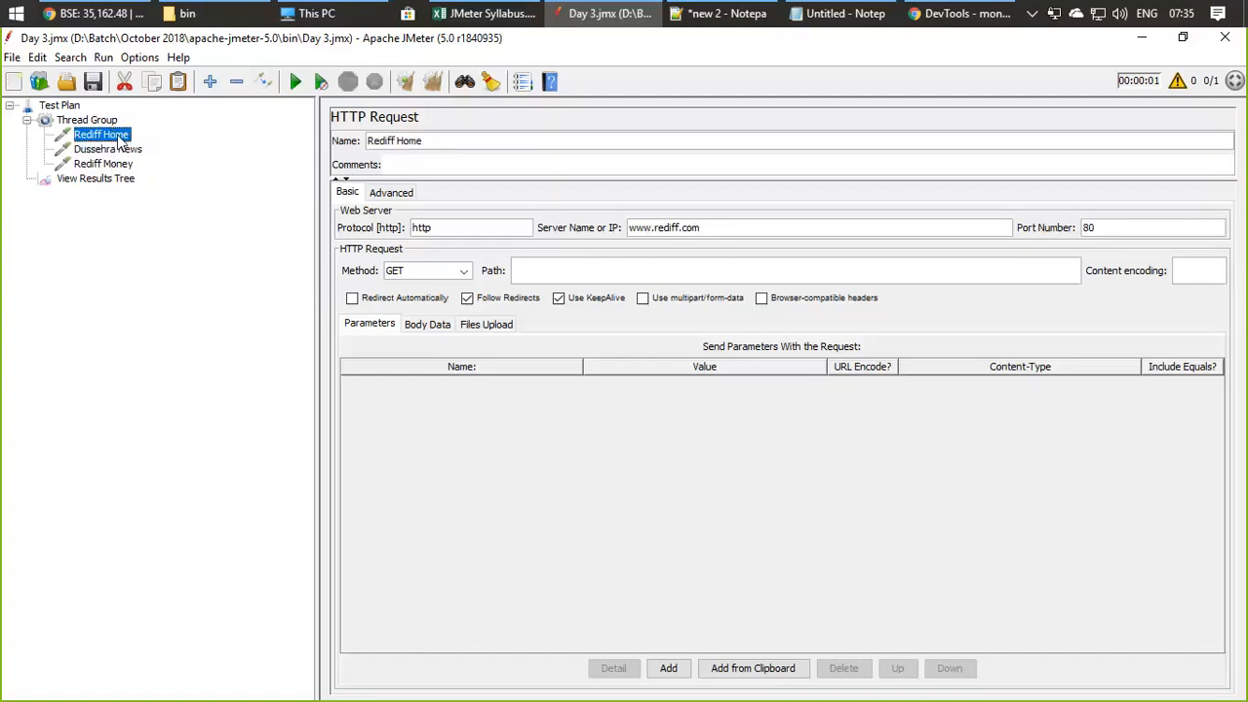
right_click(120, 142)
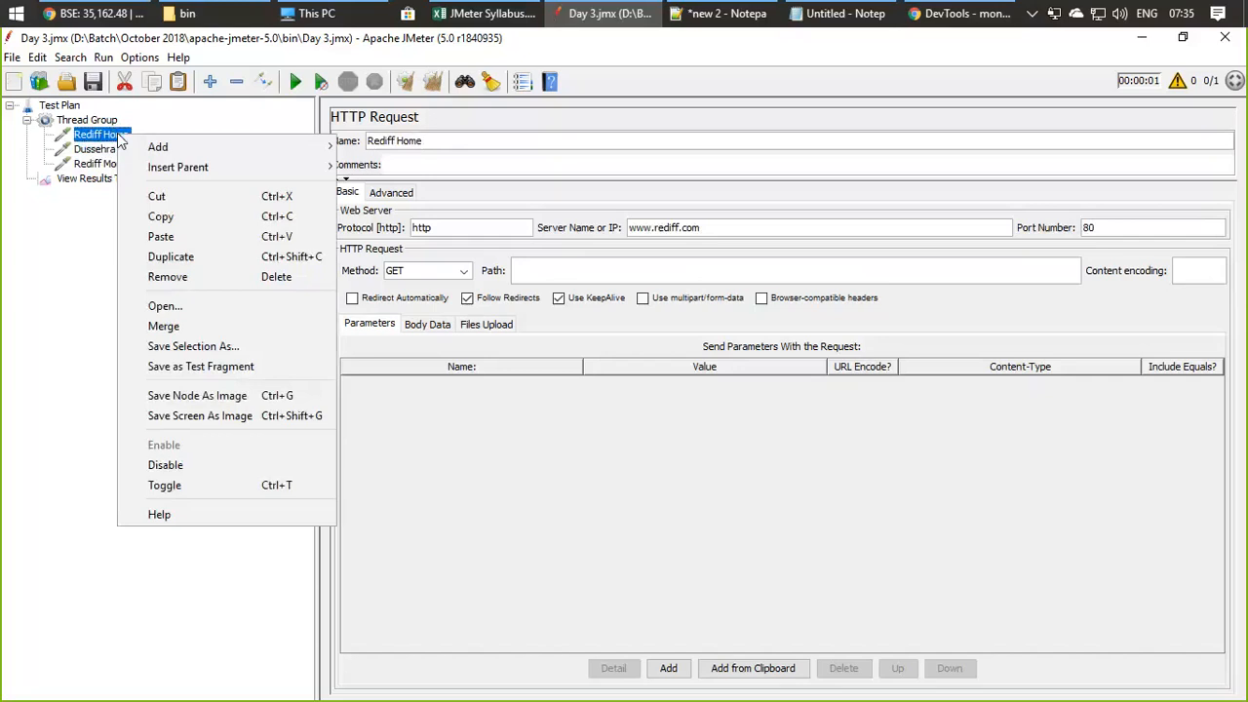
left_click(176, 467)
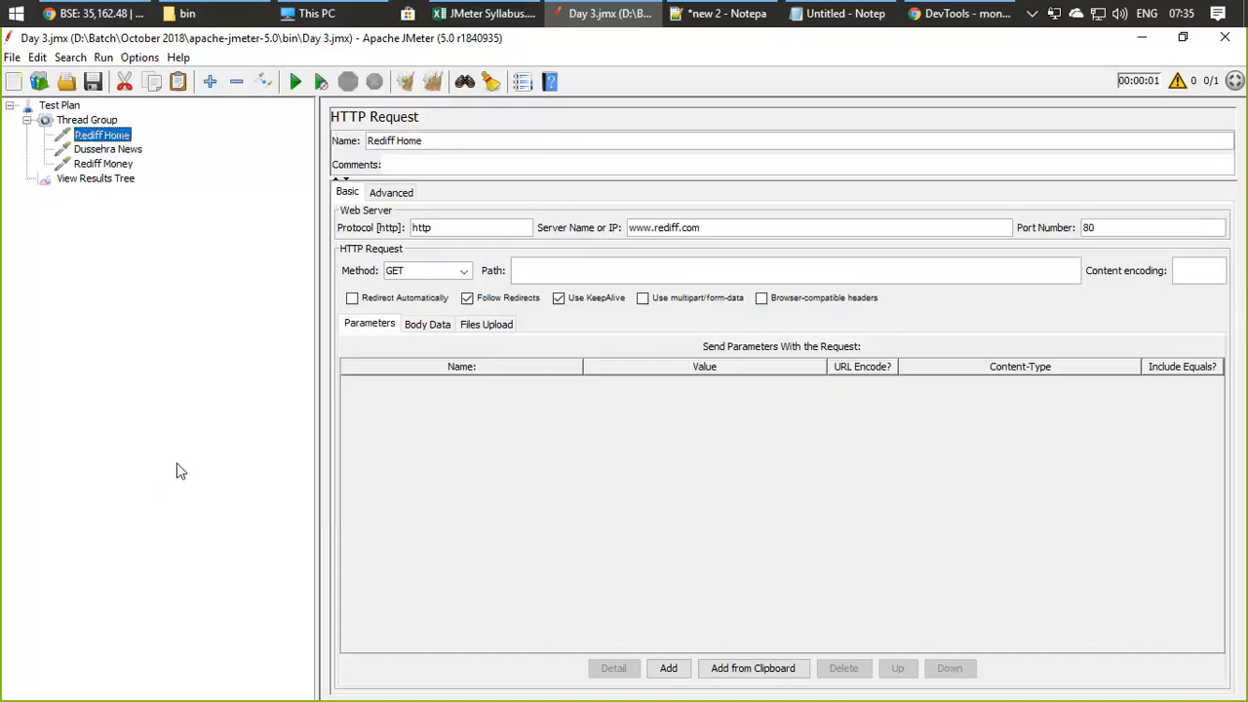
left_click(109, 150)
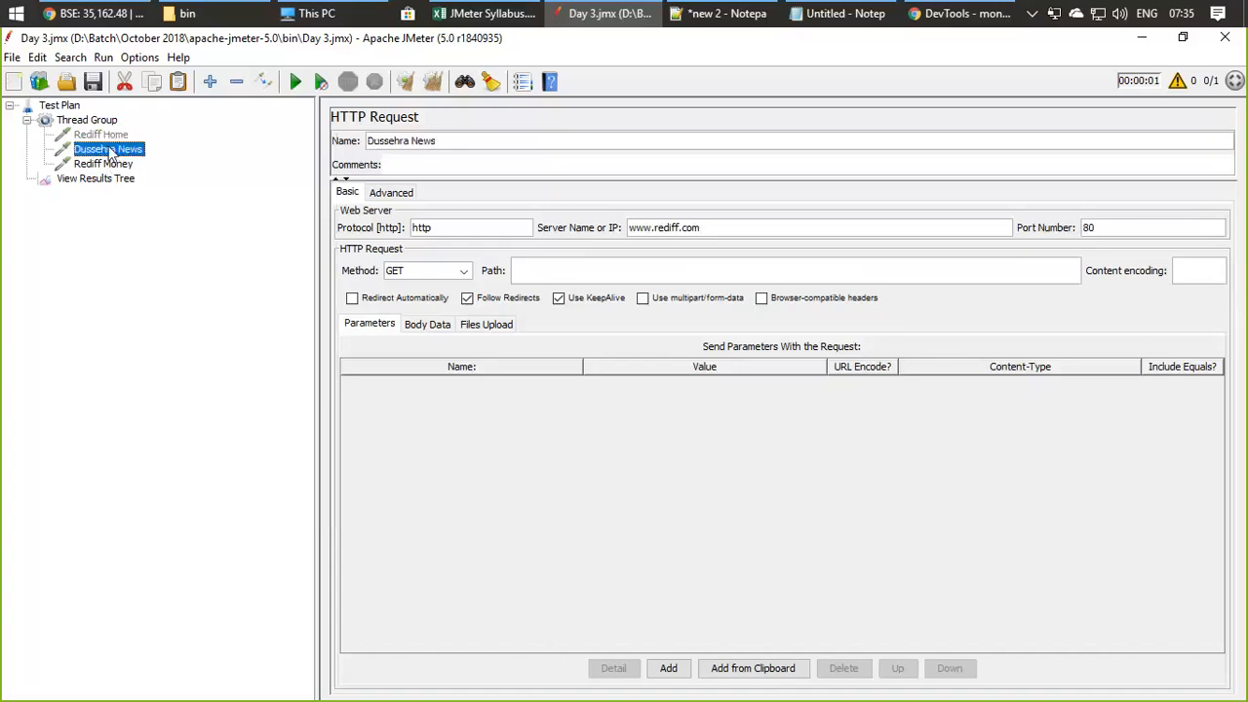
right_click(108, 149)
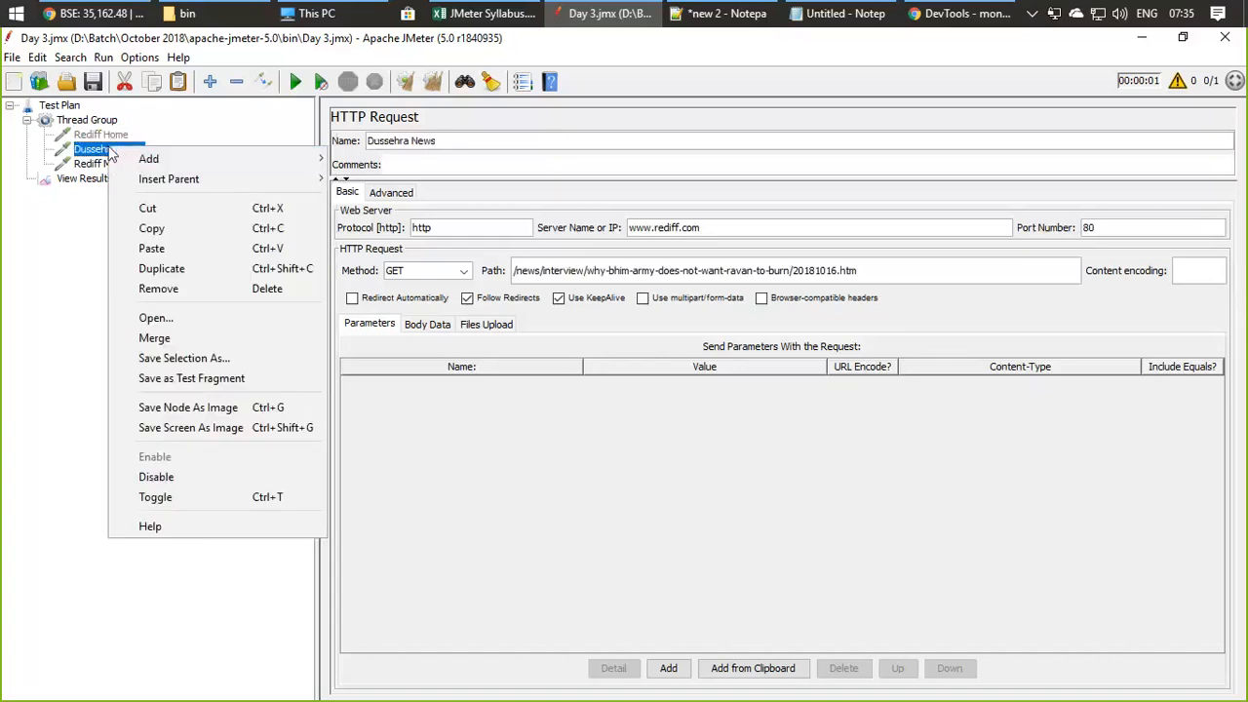
left_click(290, 477)
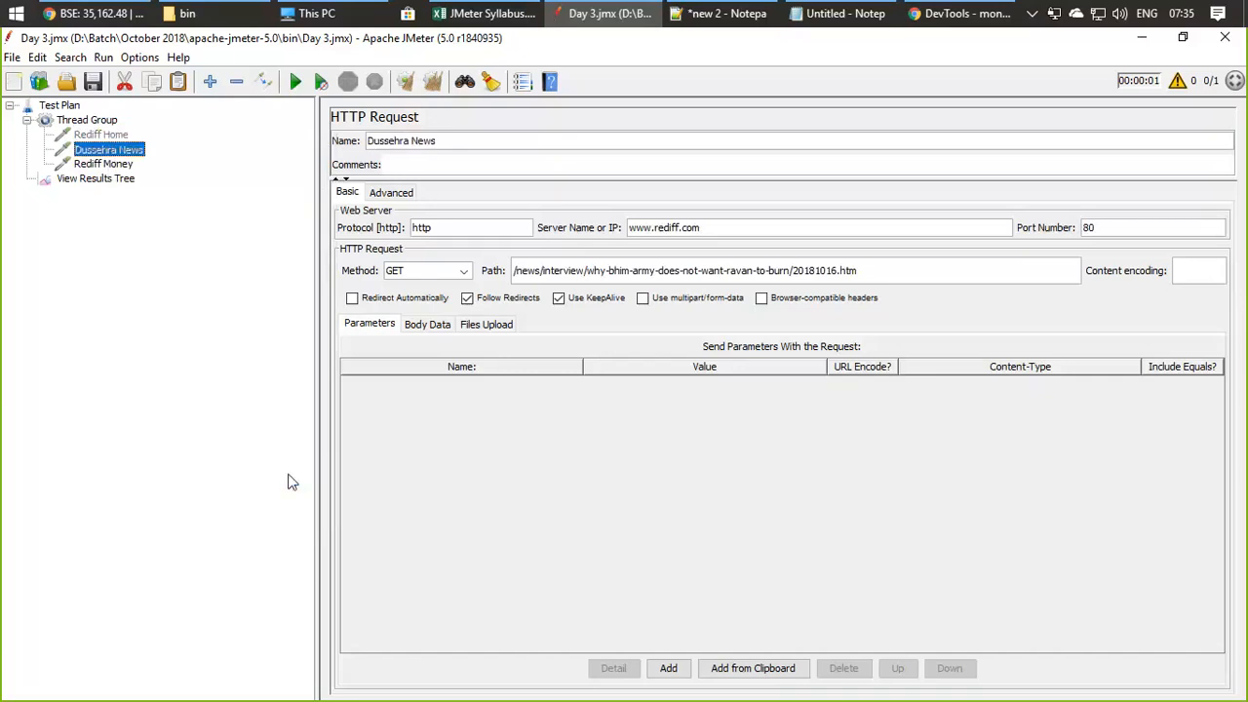
left_click(102, 135)
left_click(92, 153)
Step: Run the test plan, clear all collected results in View Results Tree and run it again
left_click(295, 83)
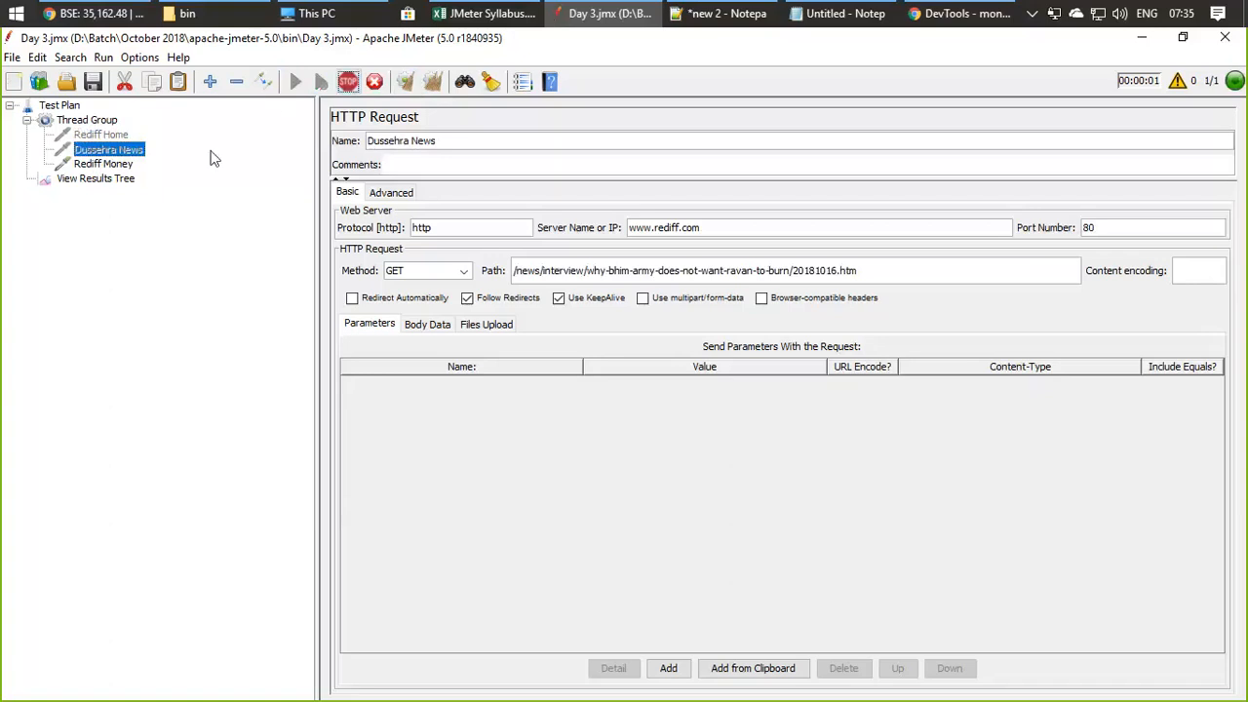
left_click(96, 183)
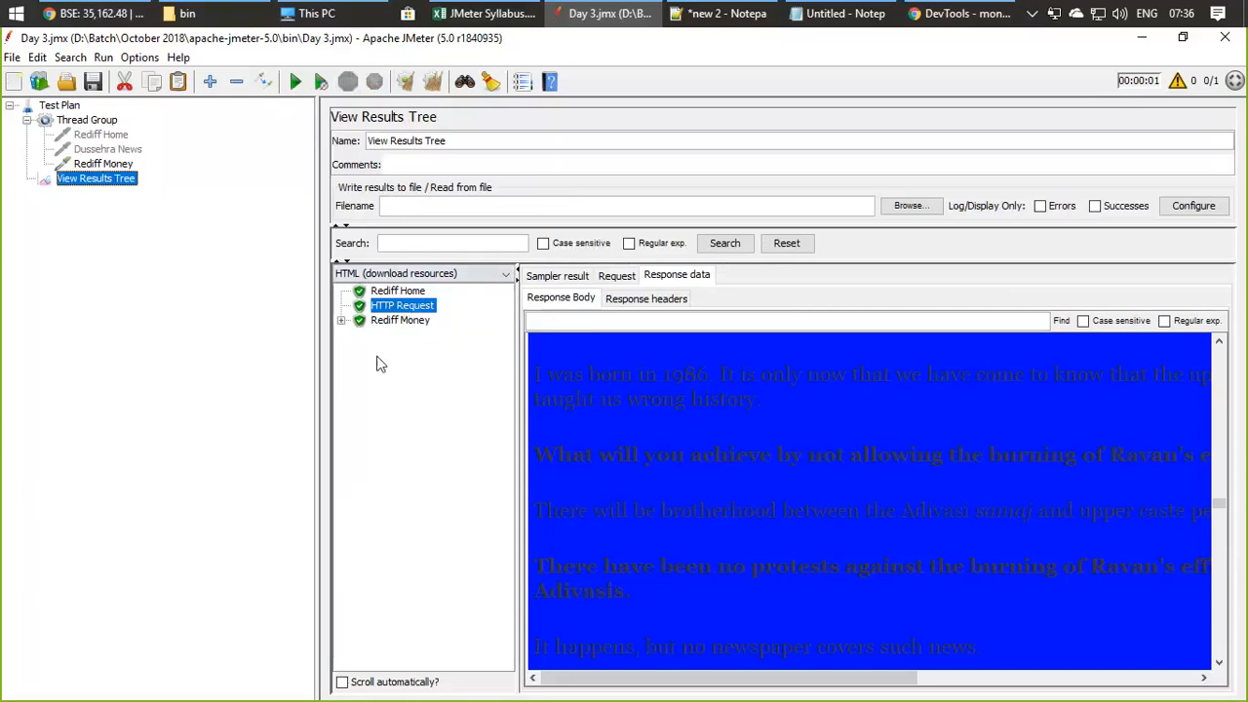
left_click(435, 82)
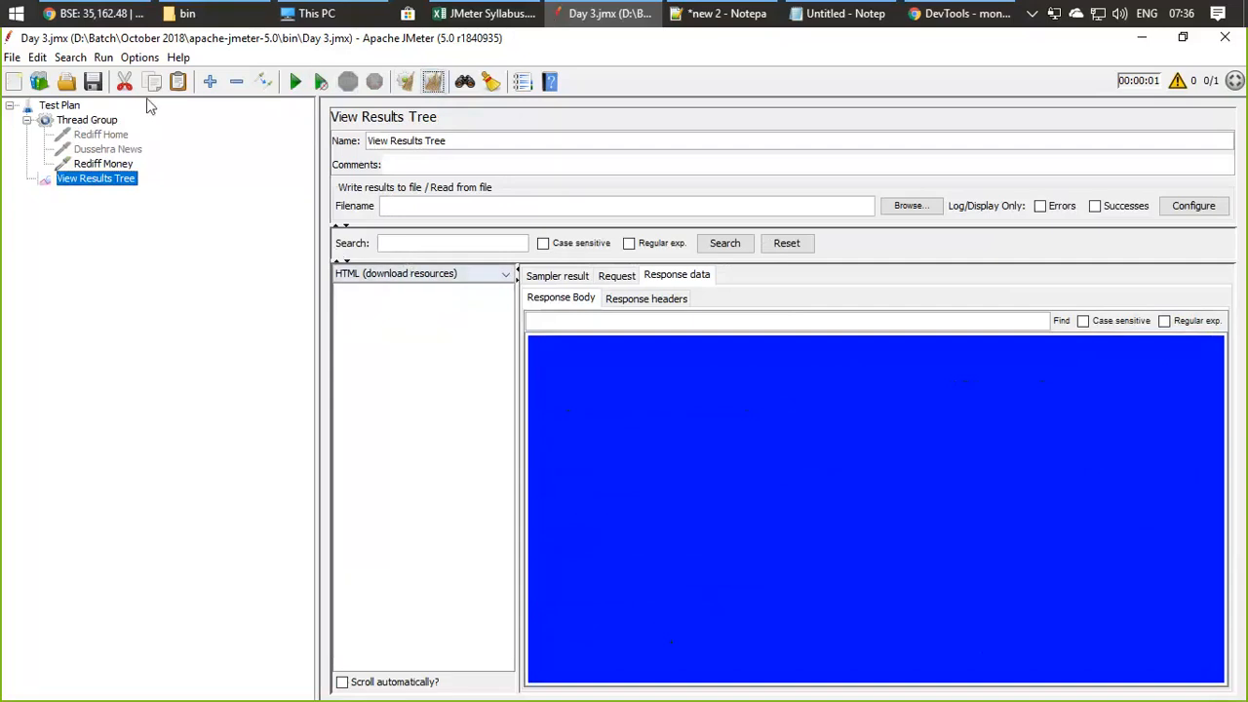
left_click(298, 82)
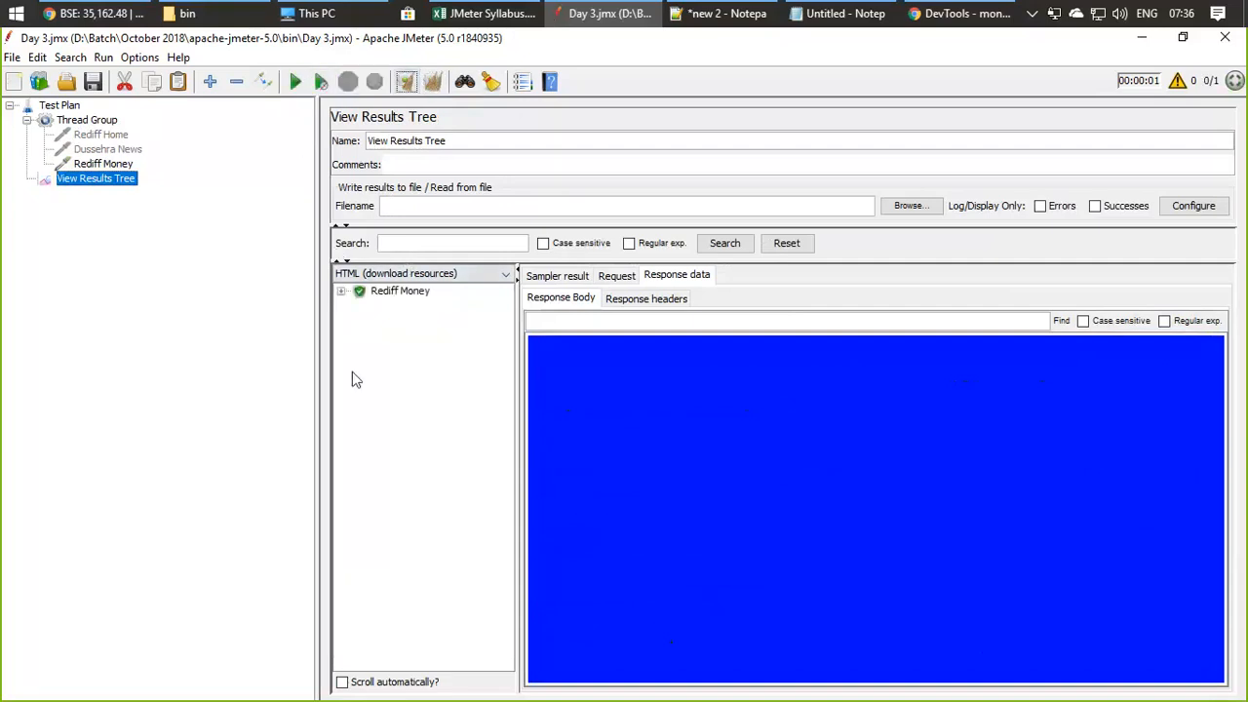
Step: Expand the Rediff Money result and show its sub-result Rediff Money-0 in Text format
left_click(339, 291)
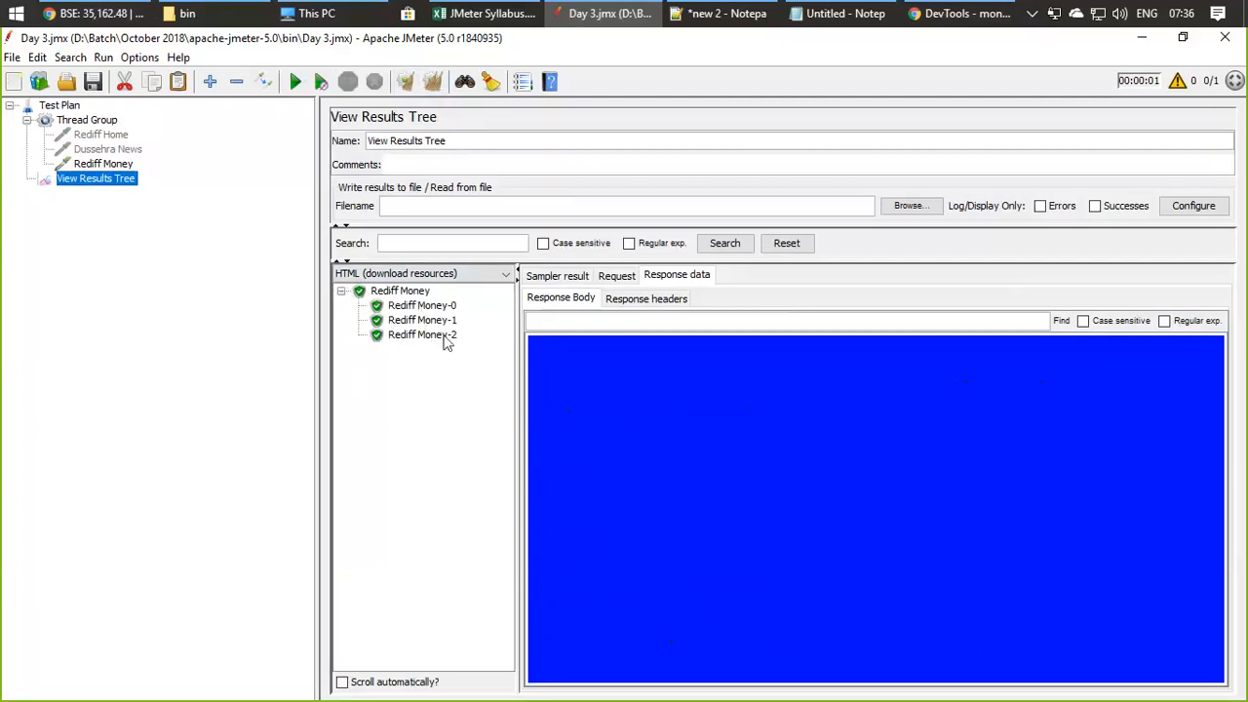
left_click(422, 307)
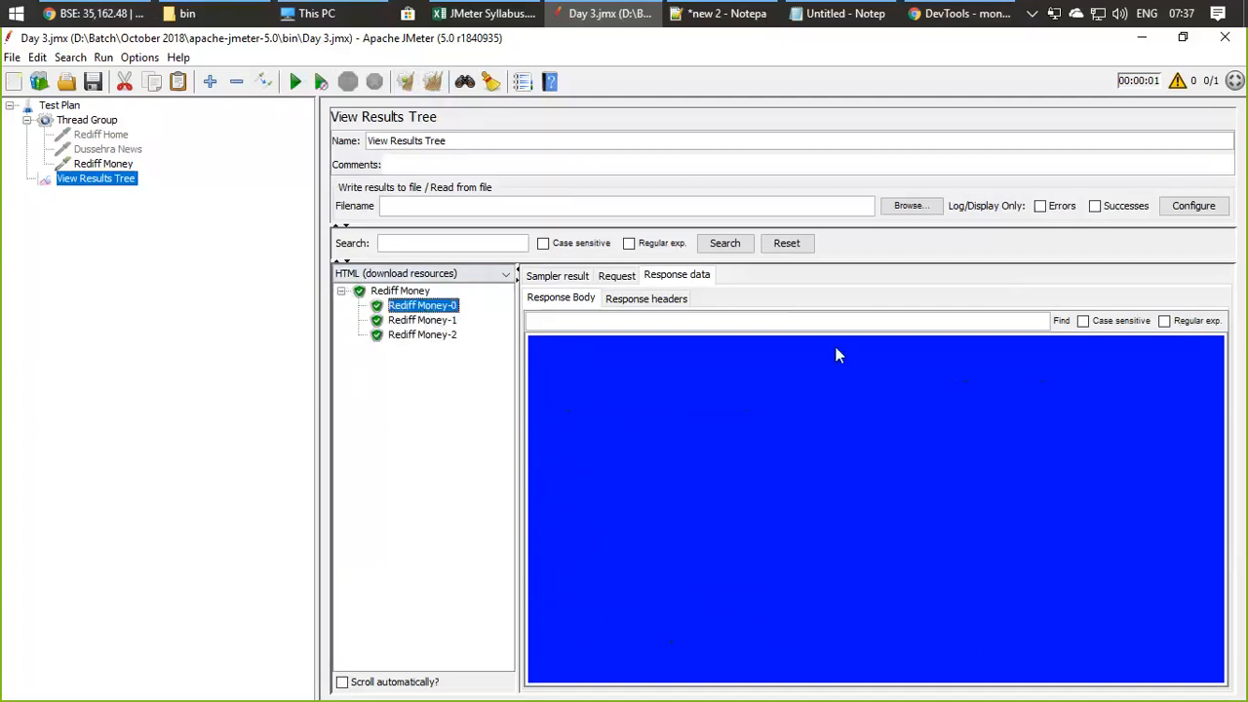
left_click(420, 275)
scroll(370, 312, "up", 3)
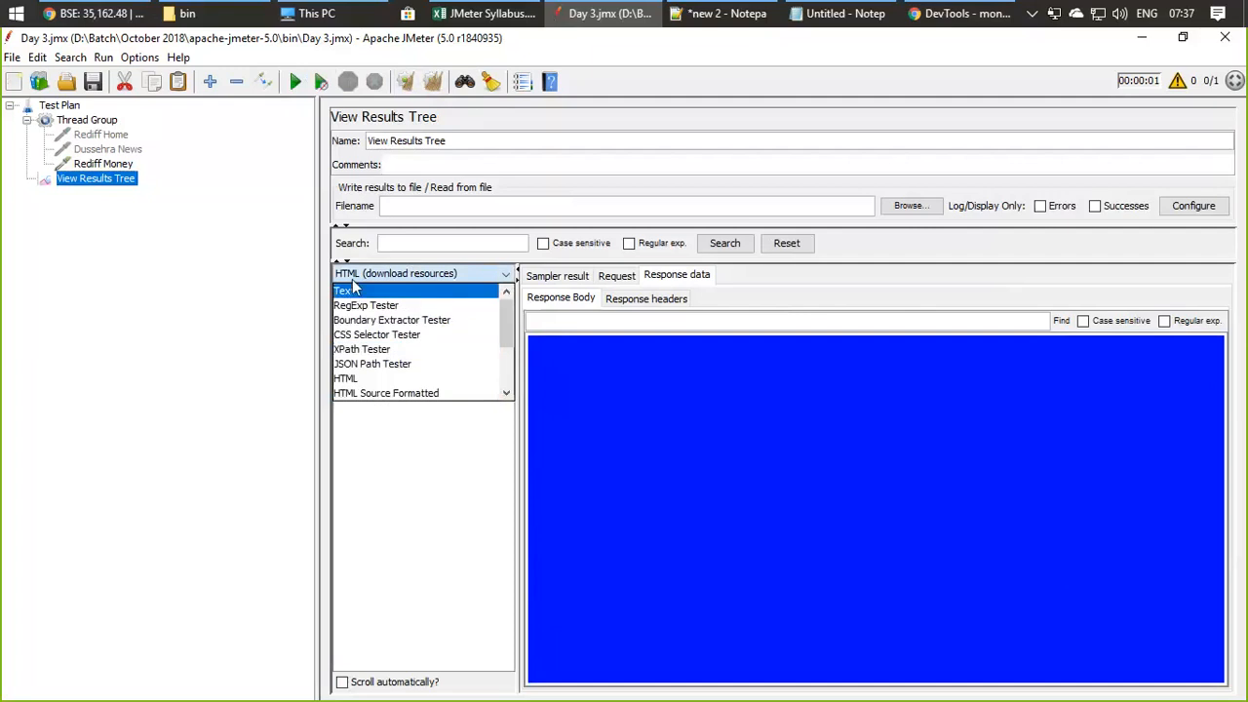
left_click(349, 290)
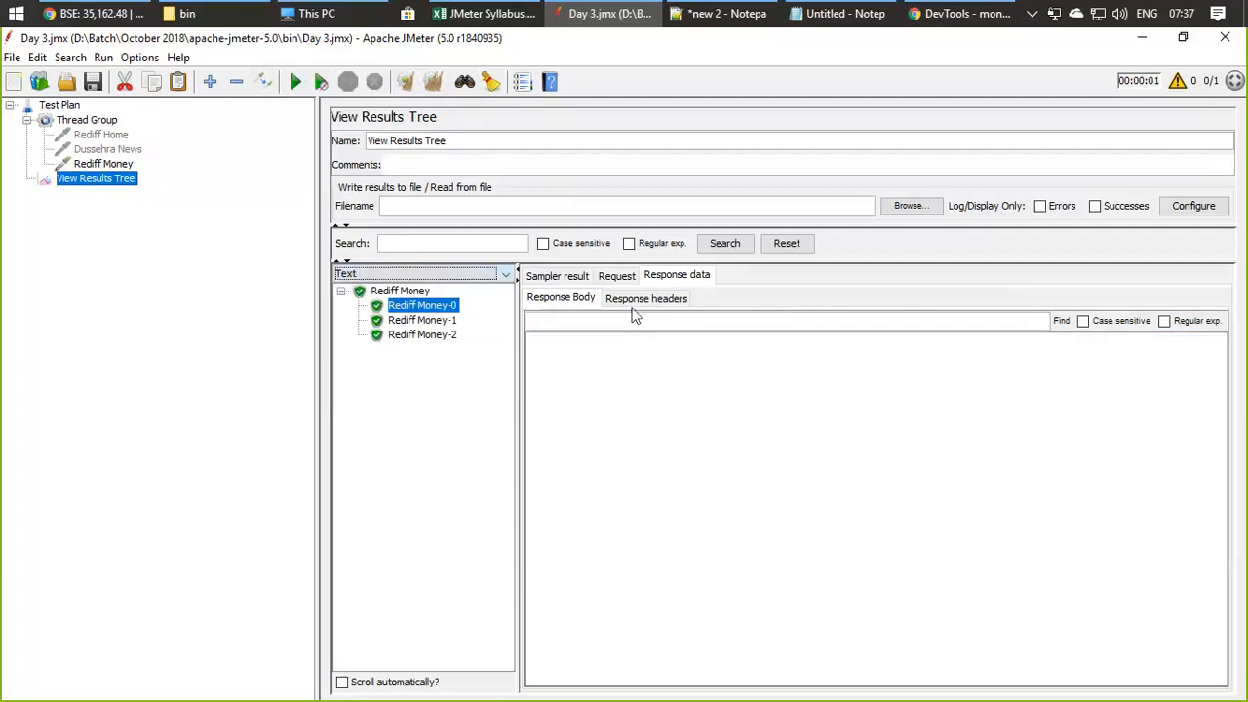
Step: Examine the response code, response message and response data of the Rediff Money-0 sub-result
left_click(580, 278)
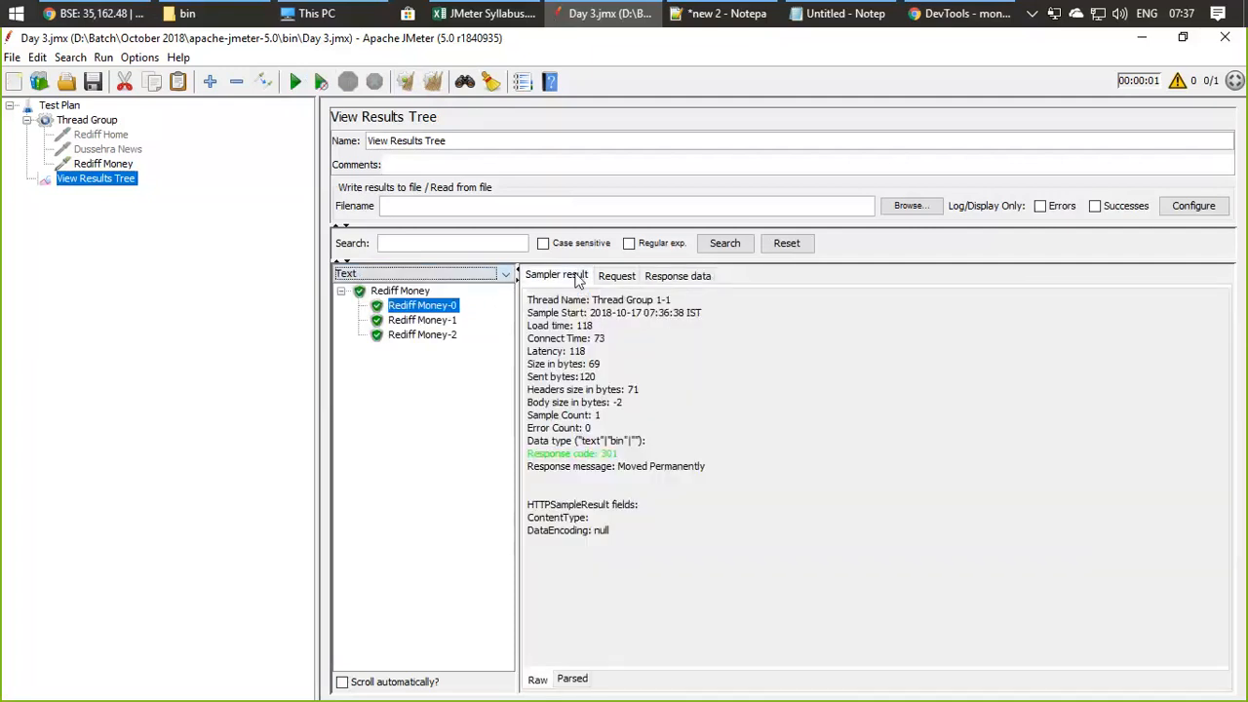
mouse_move(619, 455)
left_mouse_down()
mouse_move(588, 466)
mouse_move(599, 457)
left_mouse_up()
left_click_drag(702, 469, 628, 466)
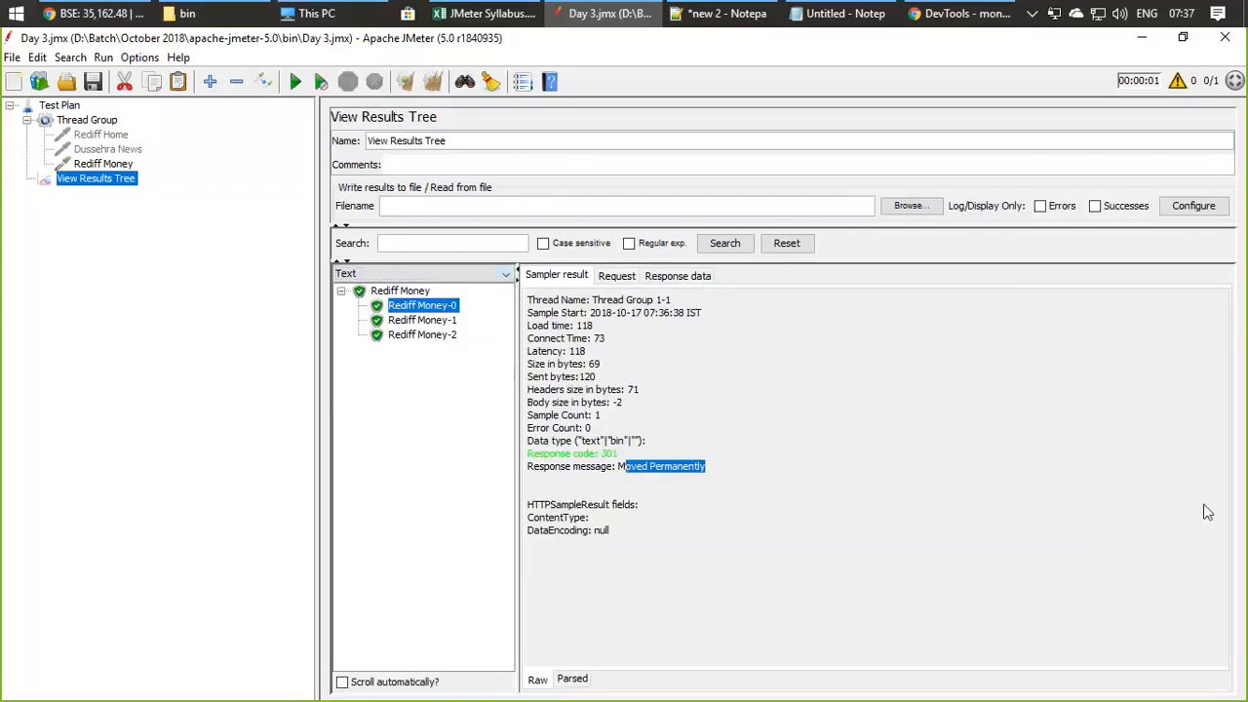
left_click(698, 279)
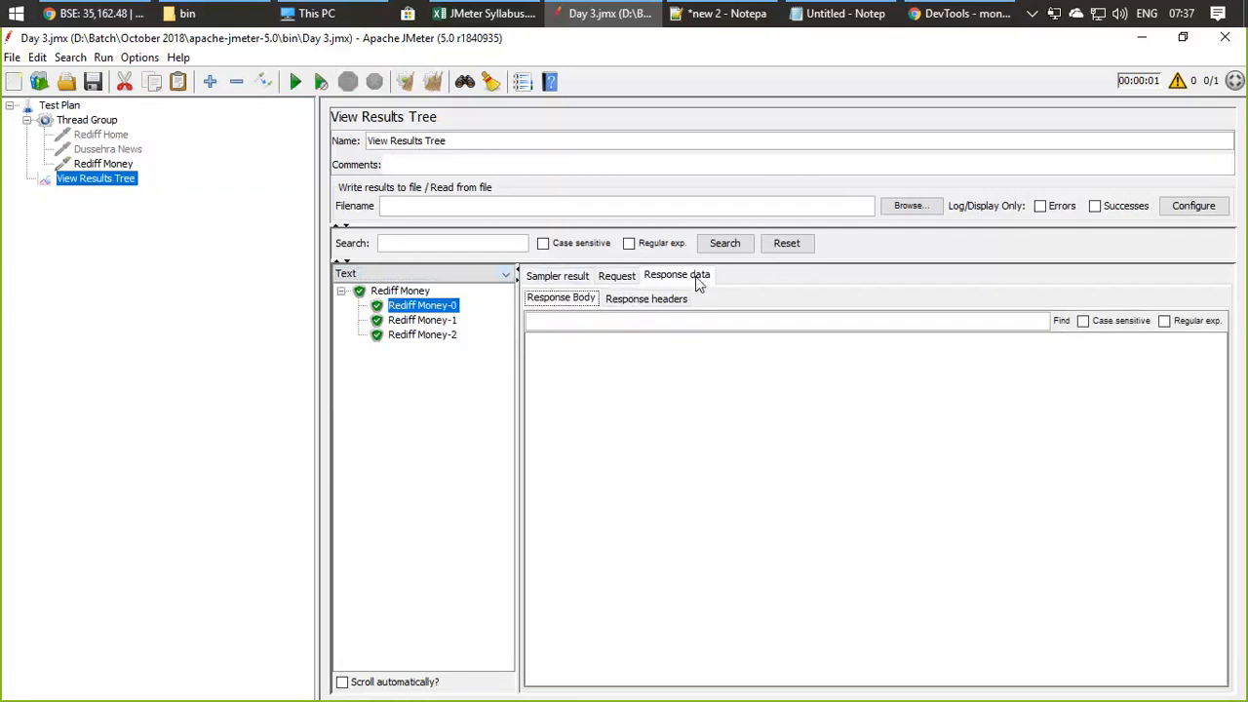
left_click(554, 277)
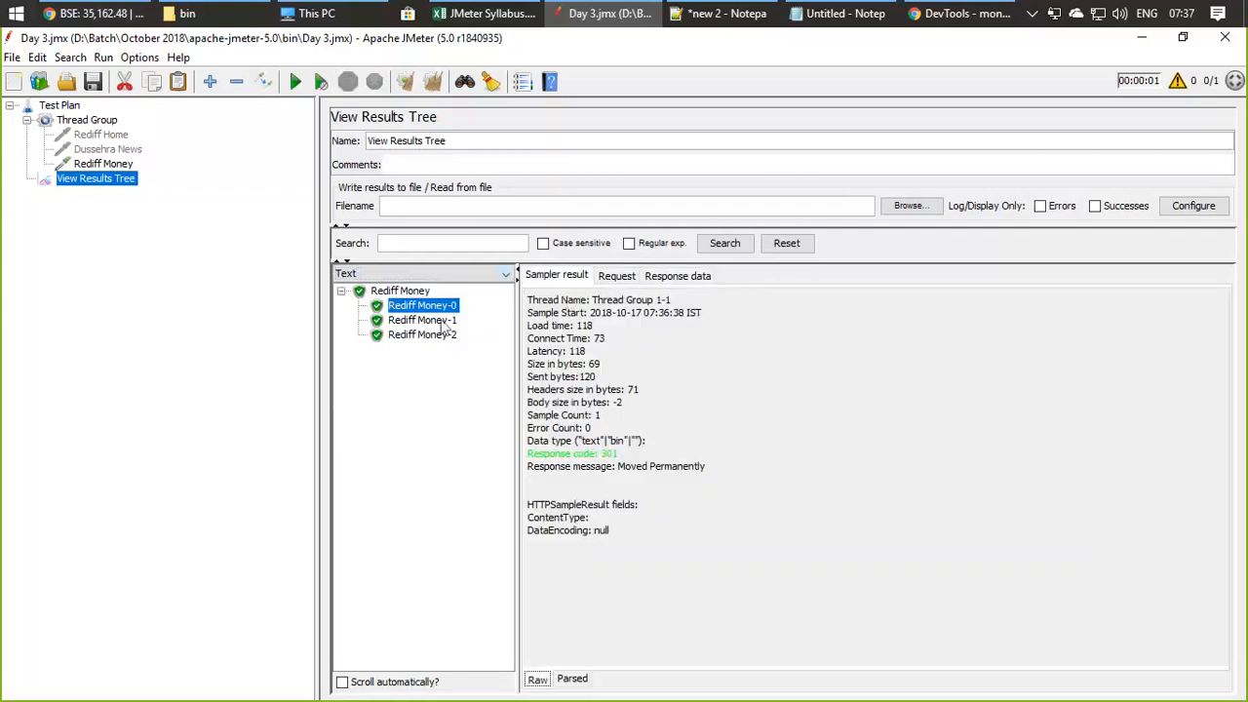
left_click_drag(738, 480, 566, 433)
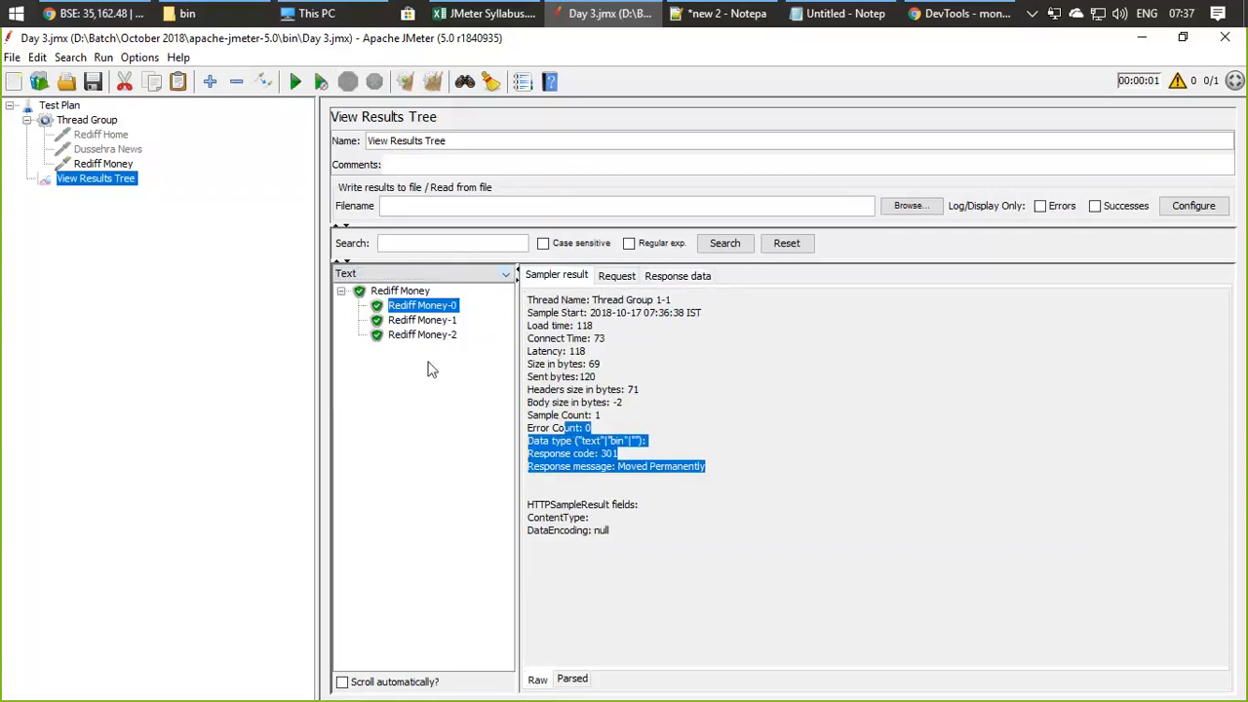
Step: Check the response codes and messages in the sampler results of Rediff Money-1 and Rediff Money-2
left_click(438, 321)
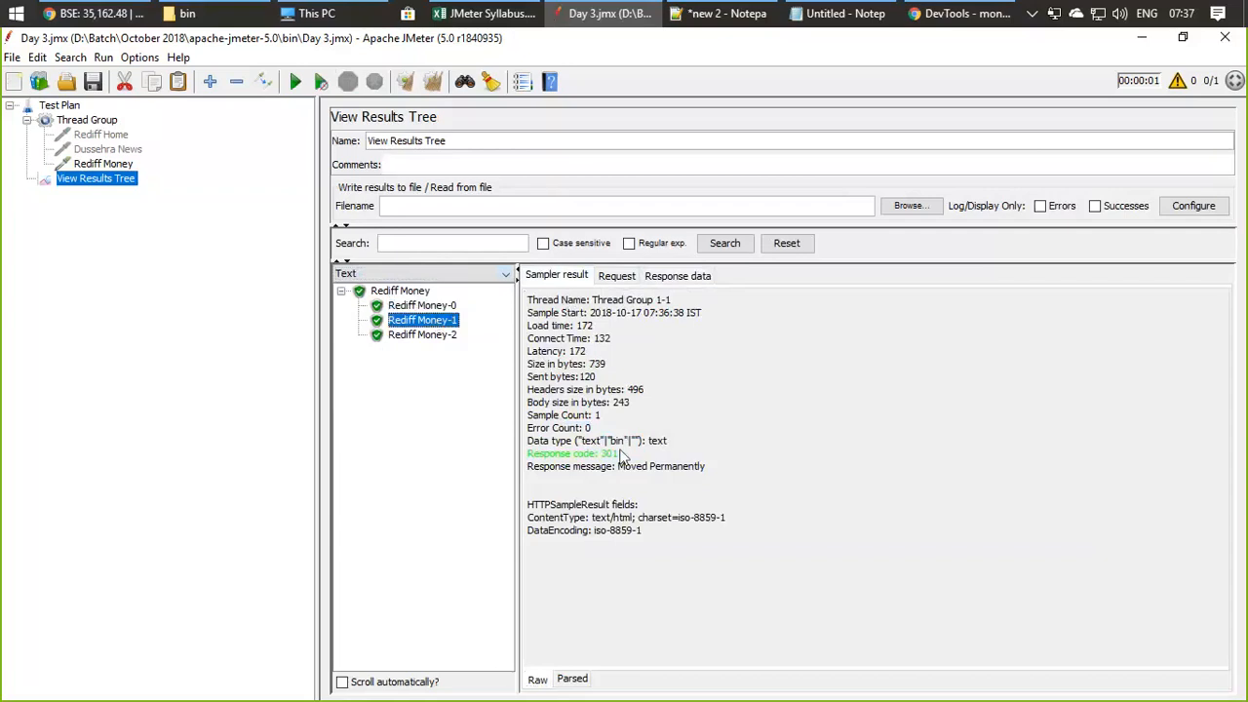
left_click_drag(624, 454, 515, 459)
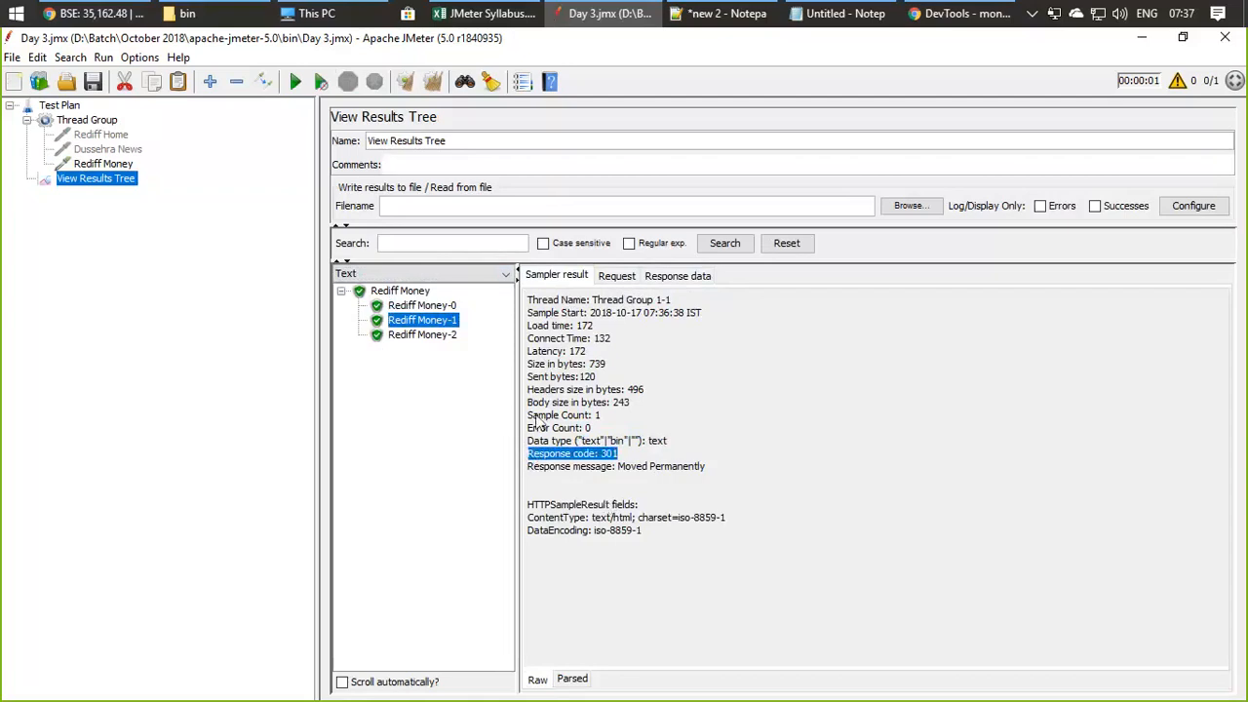
left_click(440, 338)
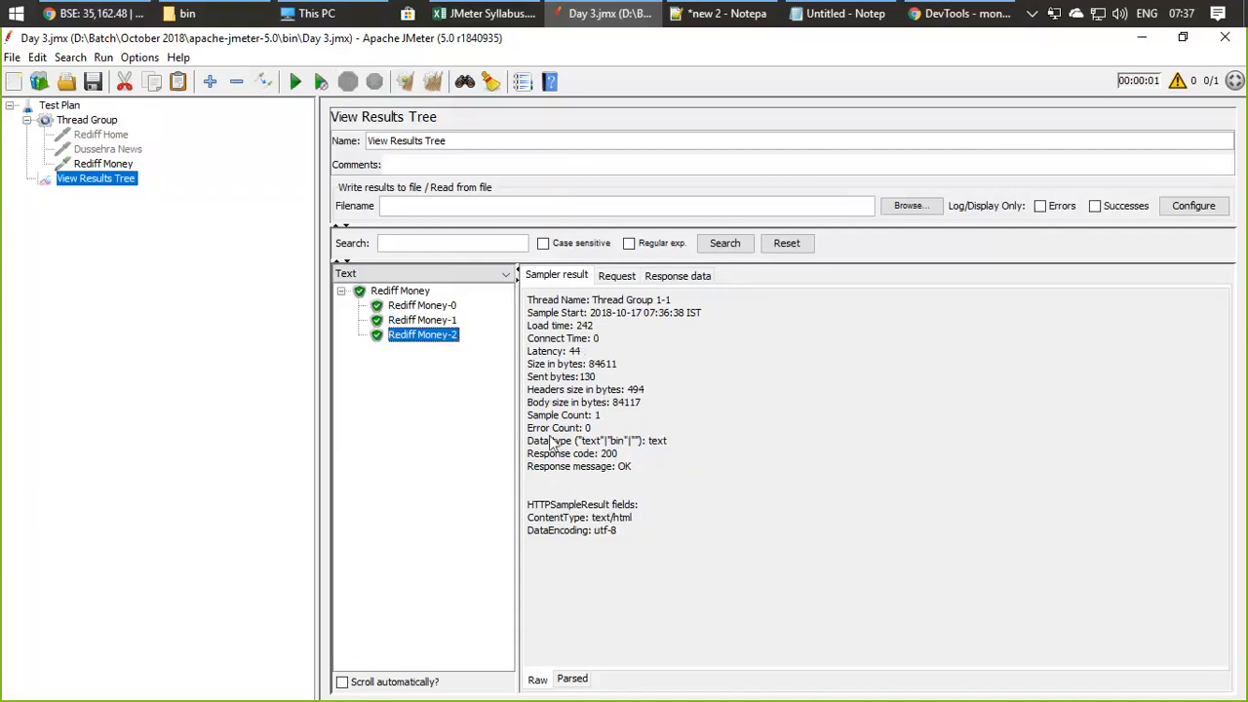
left_click_drag(561, 453, 632, 470)
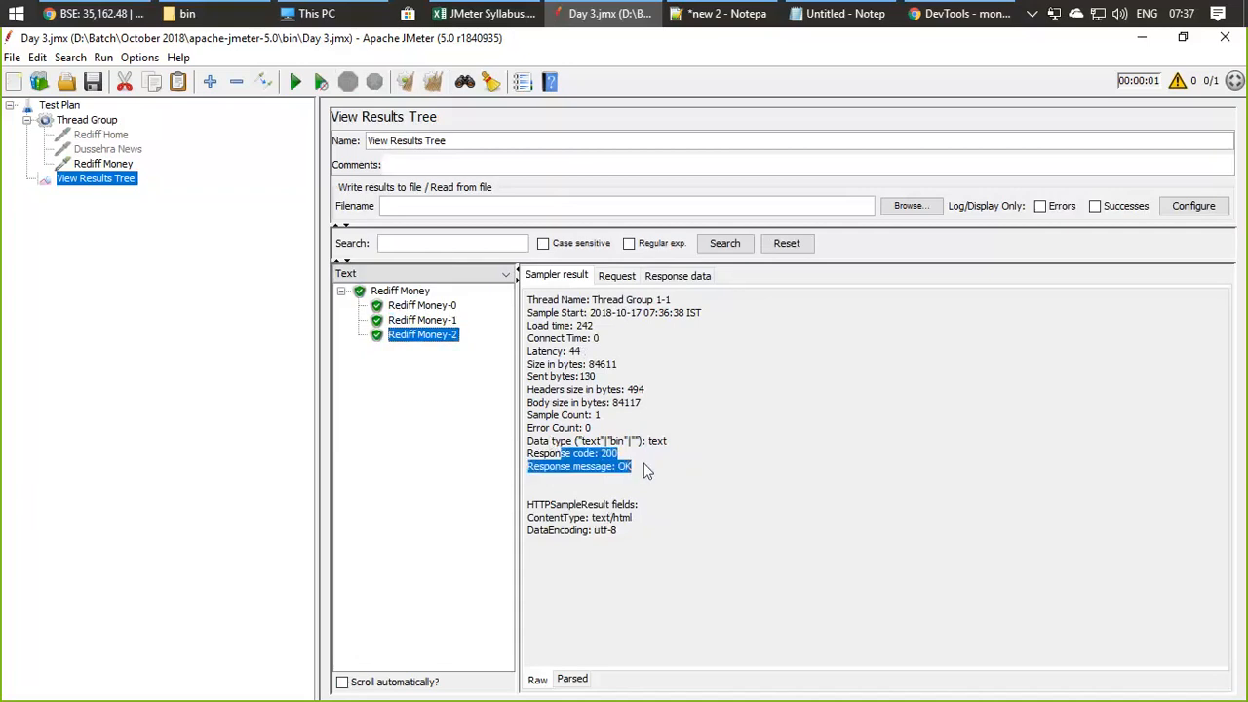
left_click(663, 485)
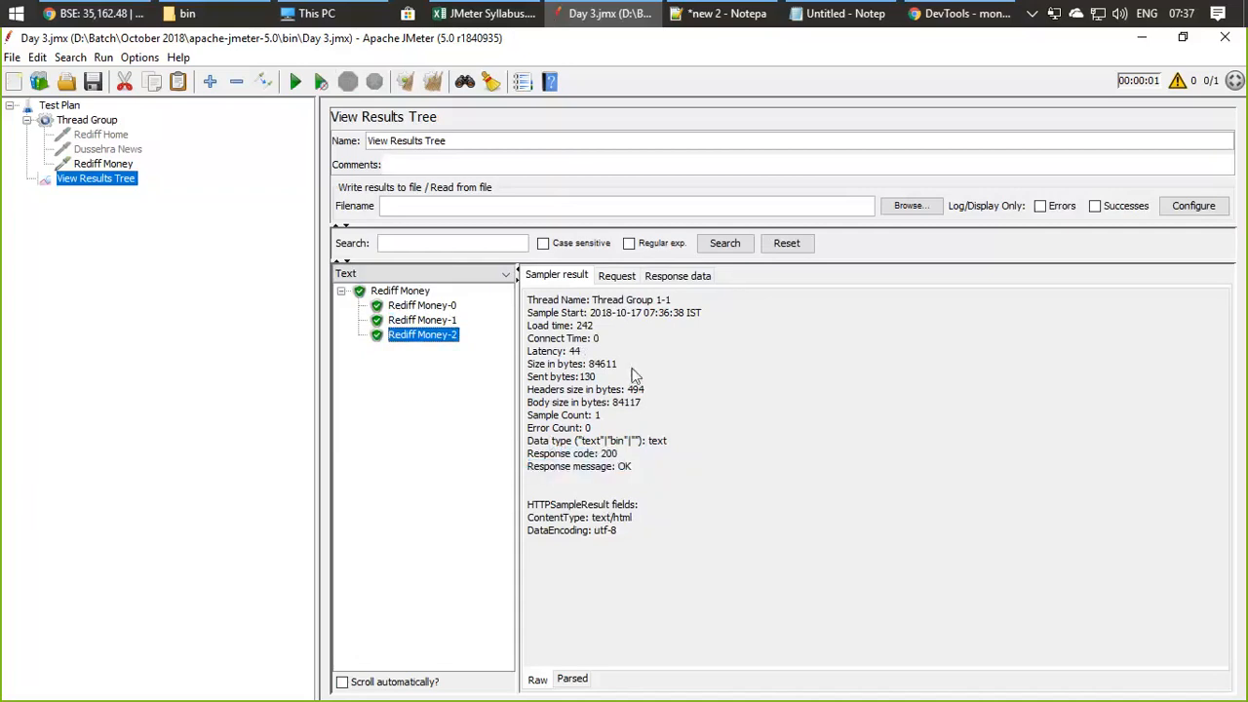
Step: Compare the request URL of Rediff Money-2 with the protocol and server name set in the Rediff Money sampler
left_click(616, 275)
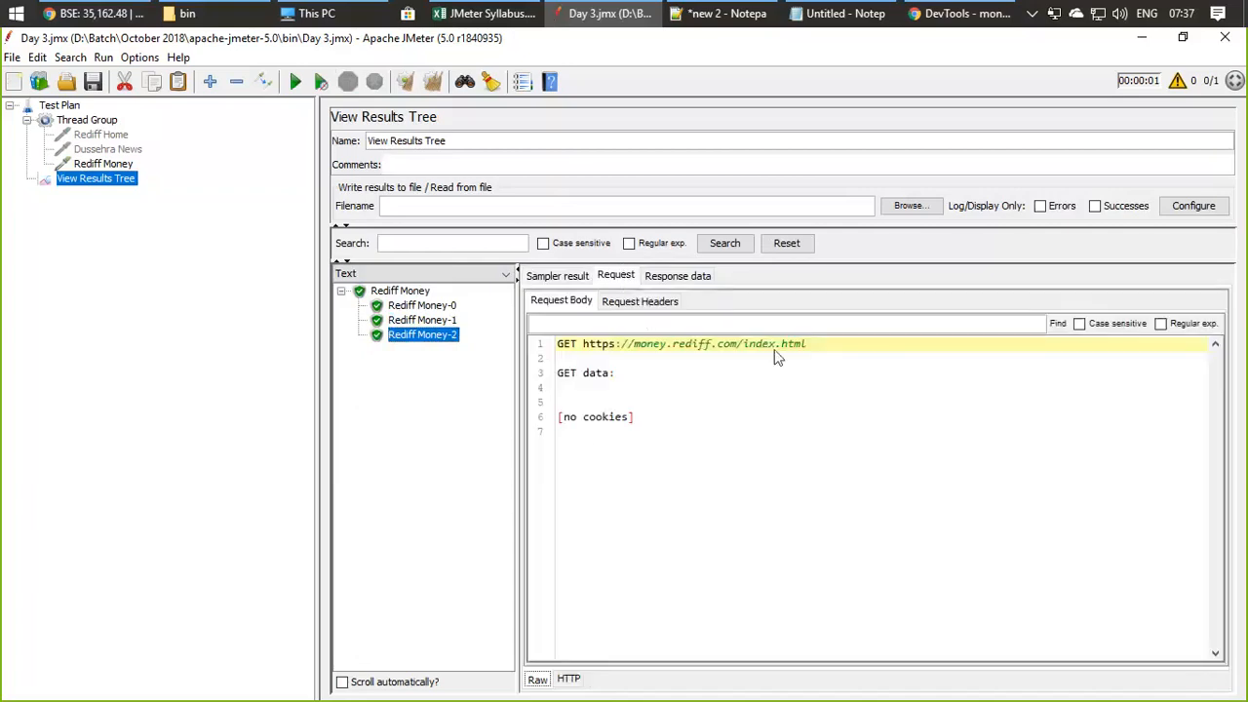
left_click_drag(816, 348, 625, 350)
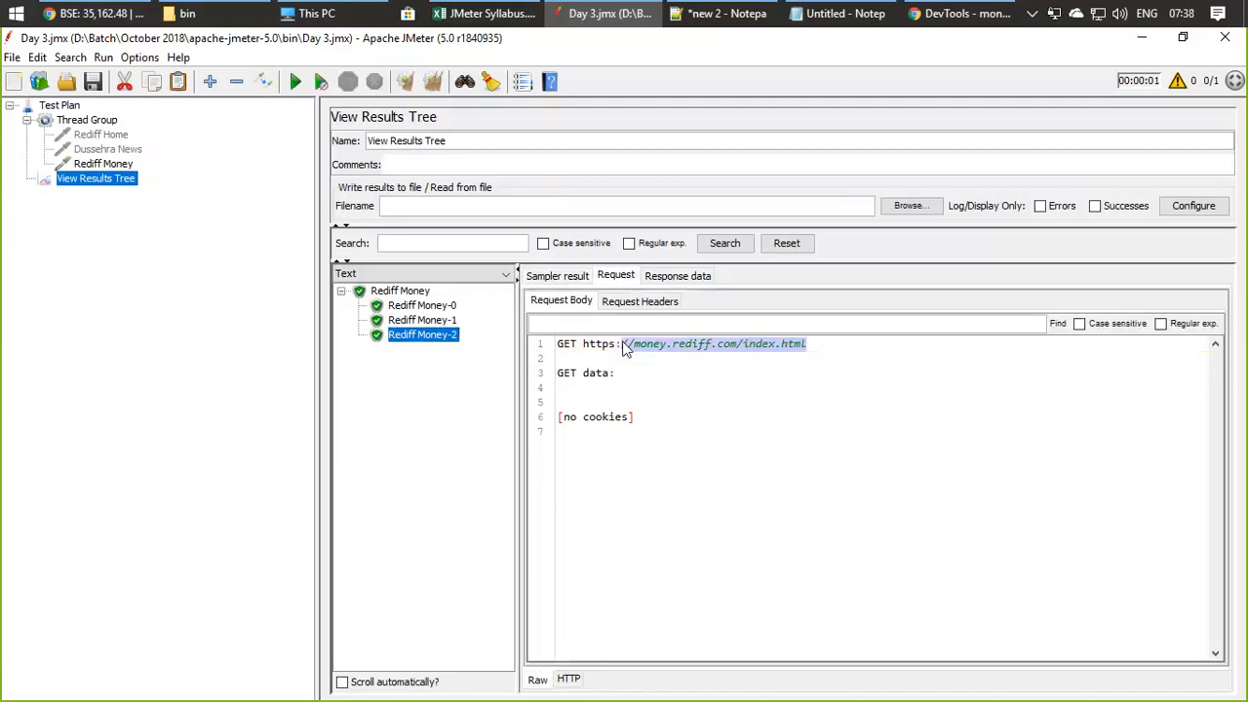
left_click(625, 350)
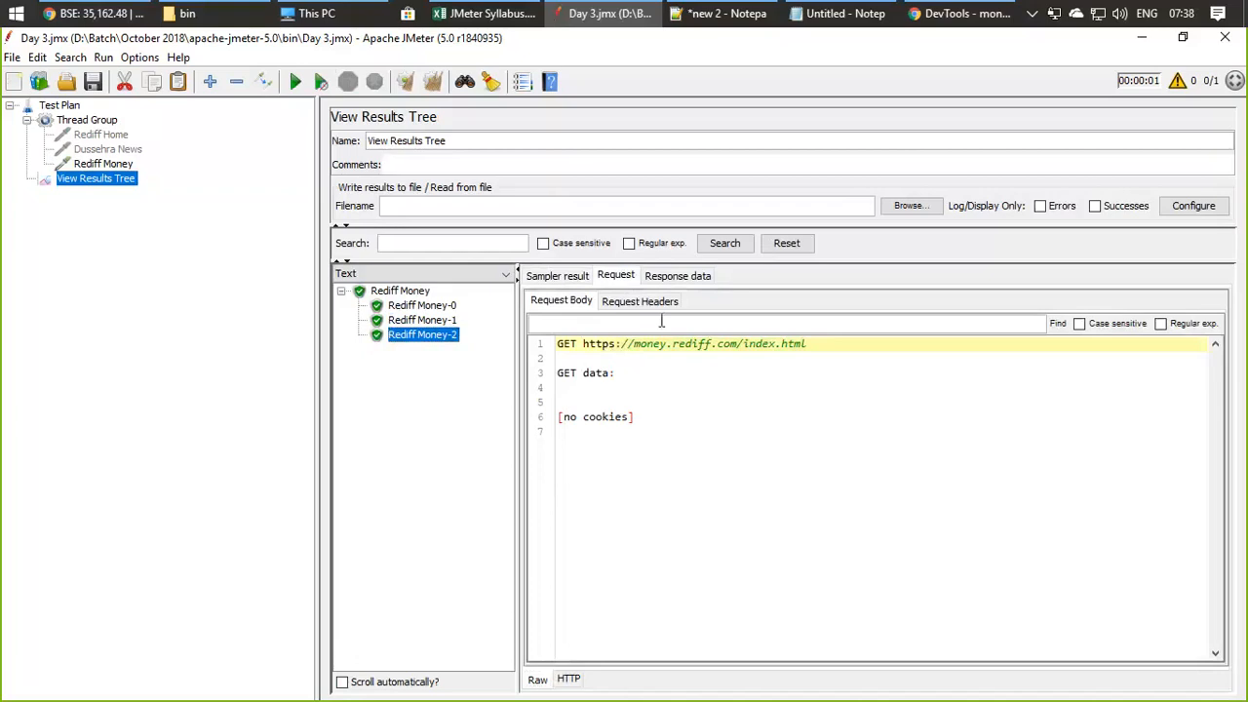
left_click(114, 166)
left_click_drag(435, 227, 406, 222)
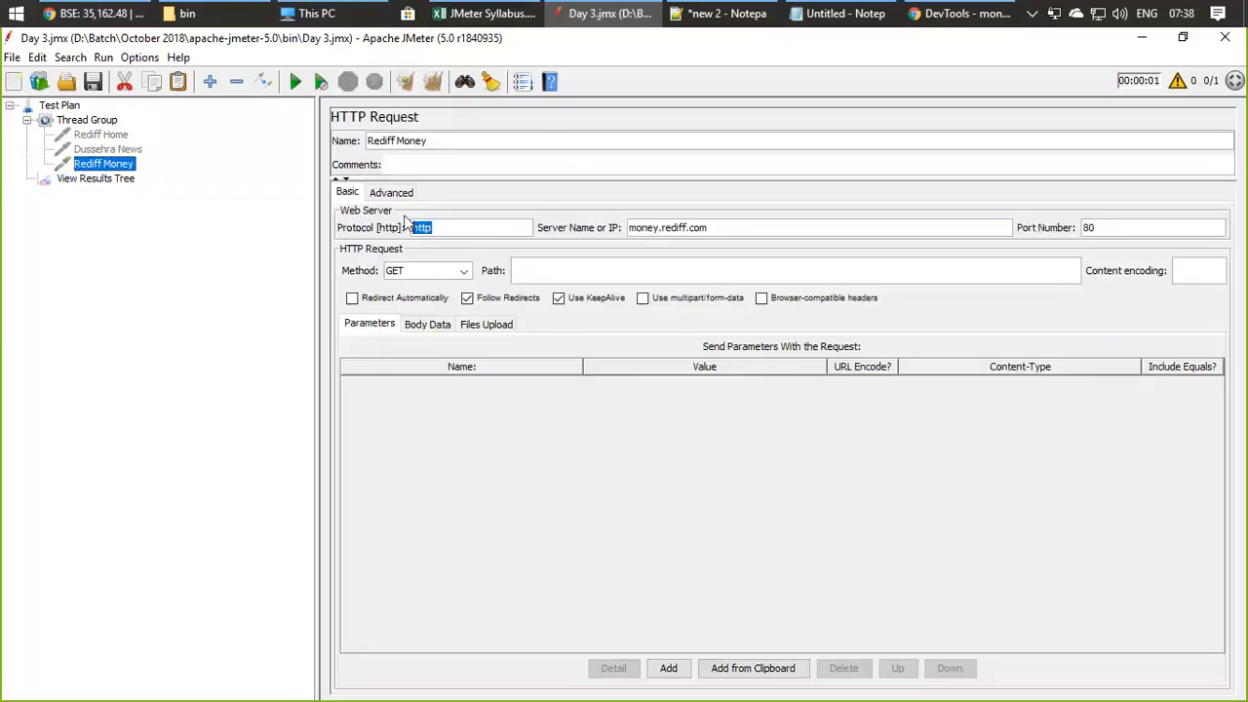
left_click(749, 228)
left_click(93, 178)
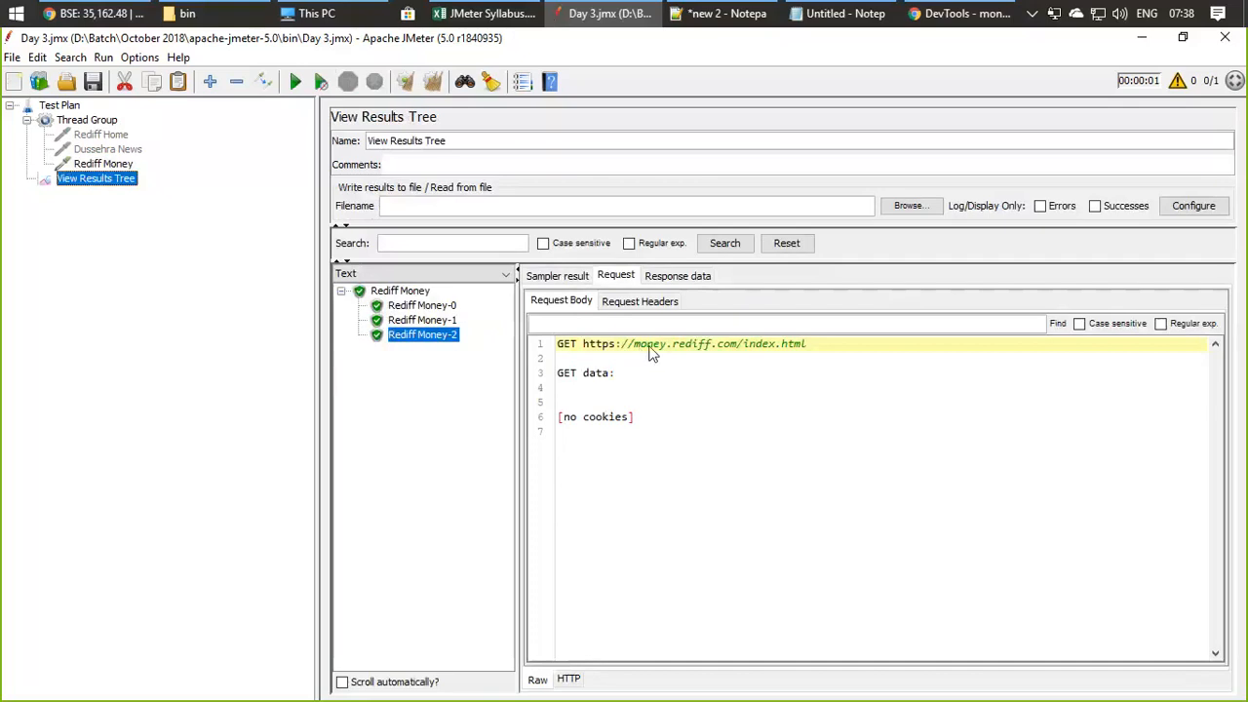
left_click_drag(653, 347, 1028, 403)
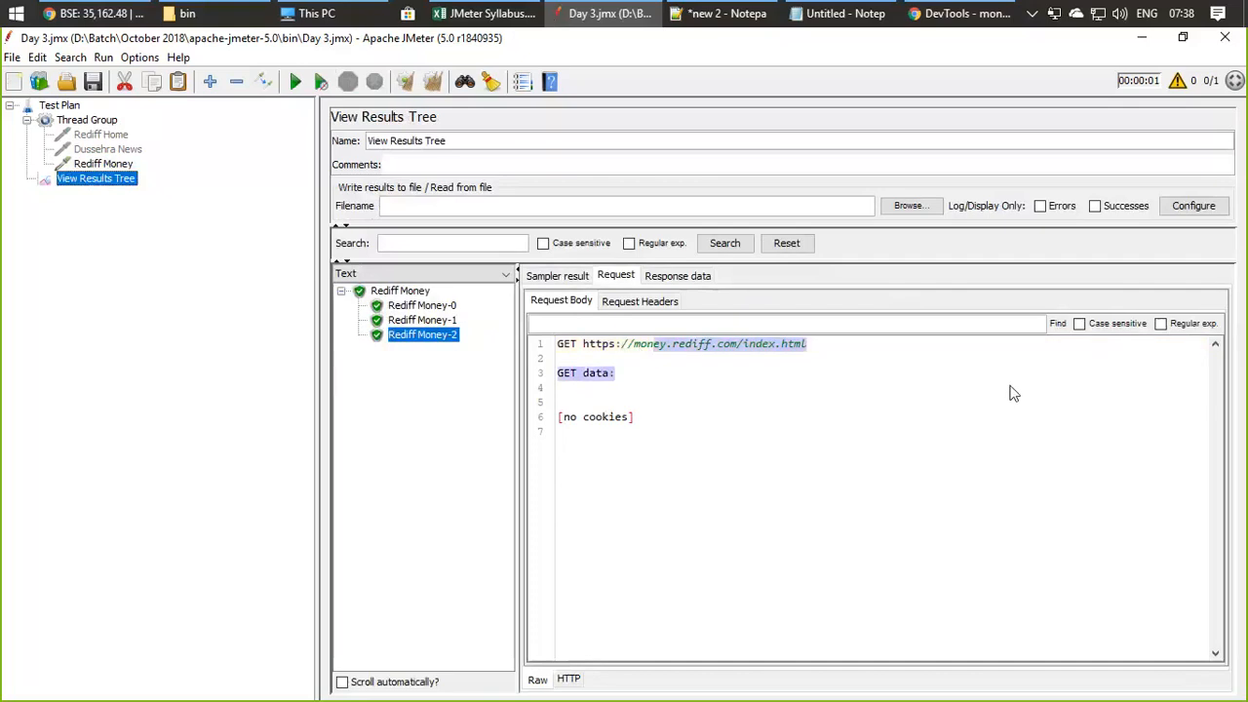
Step: Examine the request URL and the response body source of the Rediff Money-2 sub-result
double_click(867, 353)
key("shift+Home")
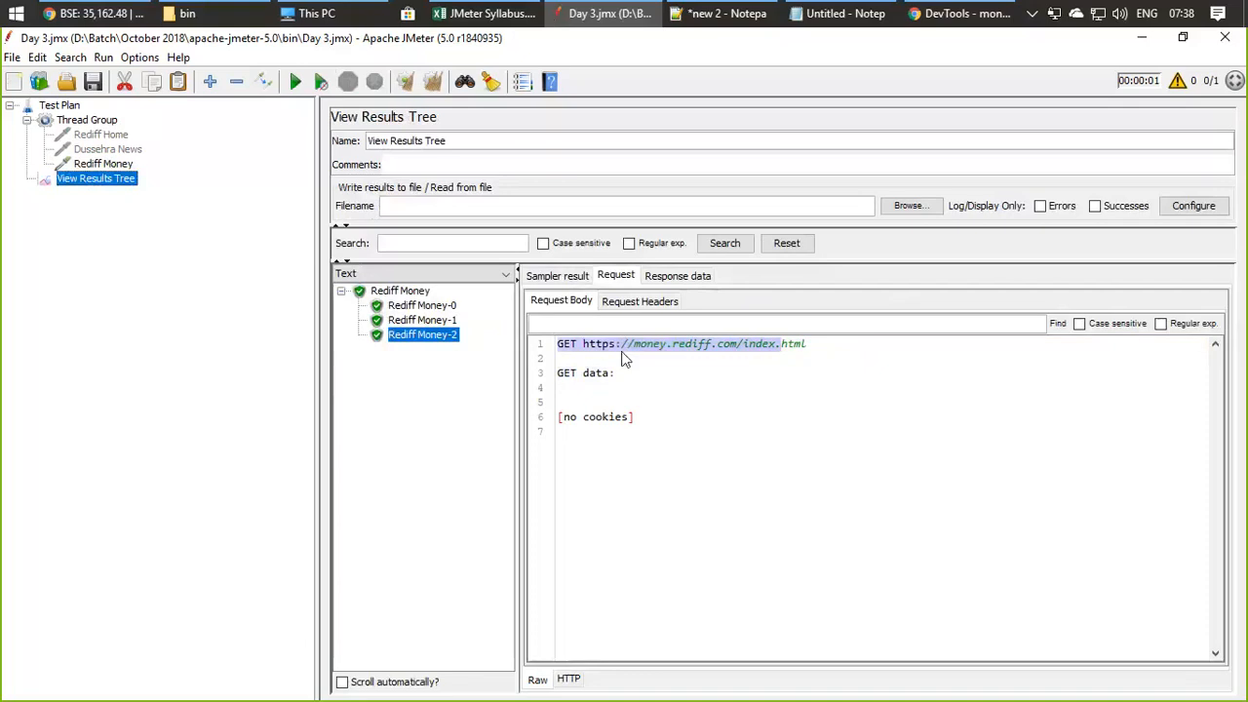
left_click(676, 278)
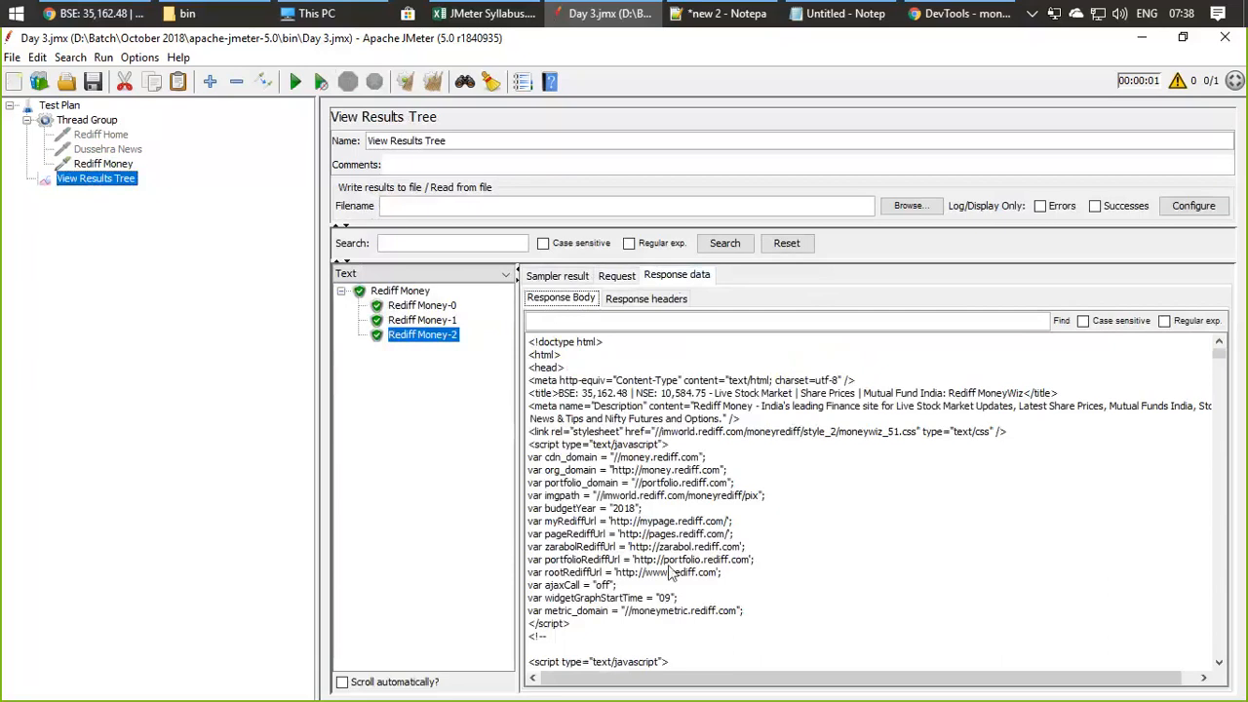
scroll(670, 576, "down", 5)
scroll(670, 561, "down", 5)
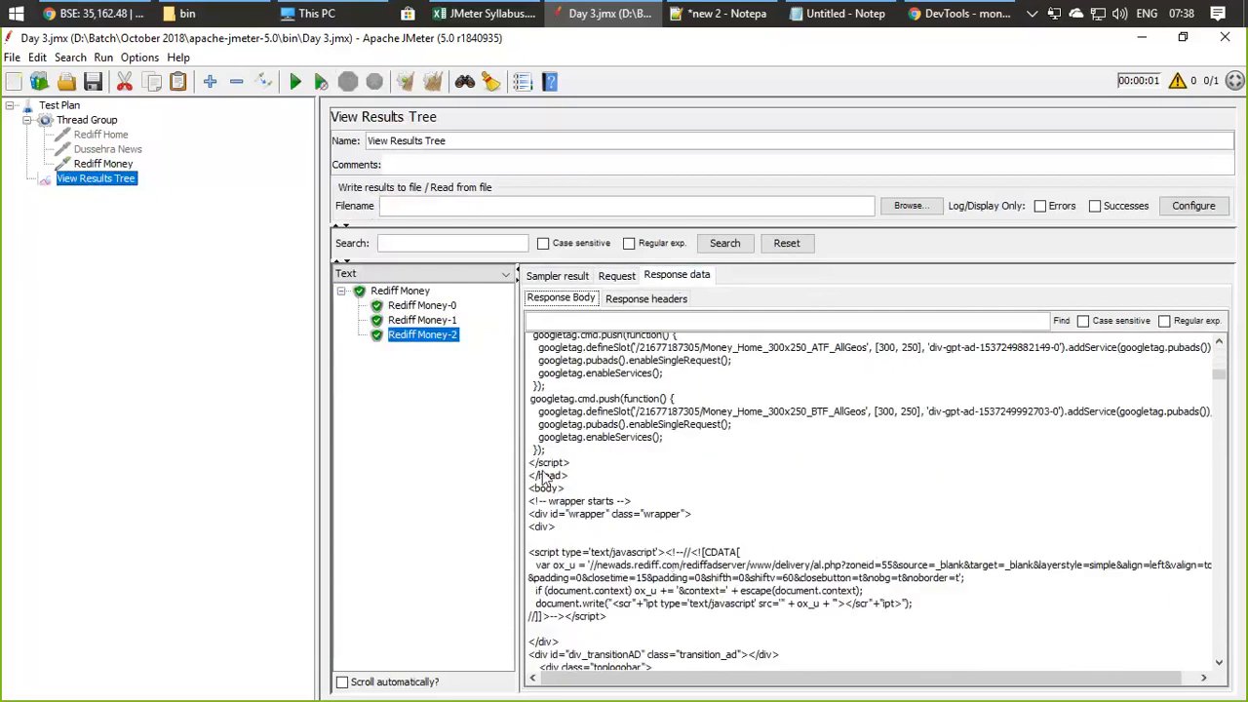
Step: Render the Rediff Money-2 response body as HTML (download resources) and review the page down to the realtime market news
left_click(448, 275)
scroll(446, 342, "down", 1)
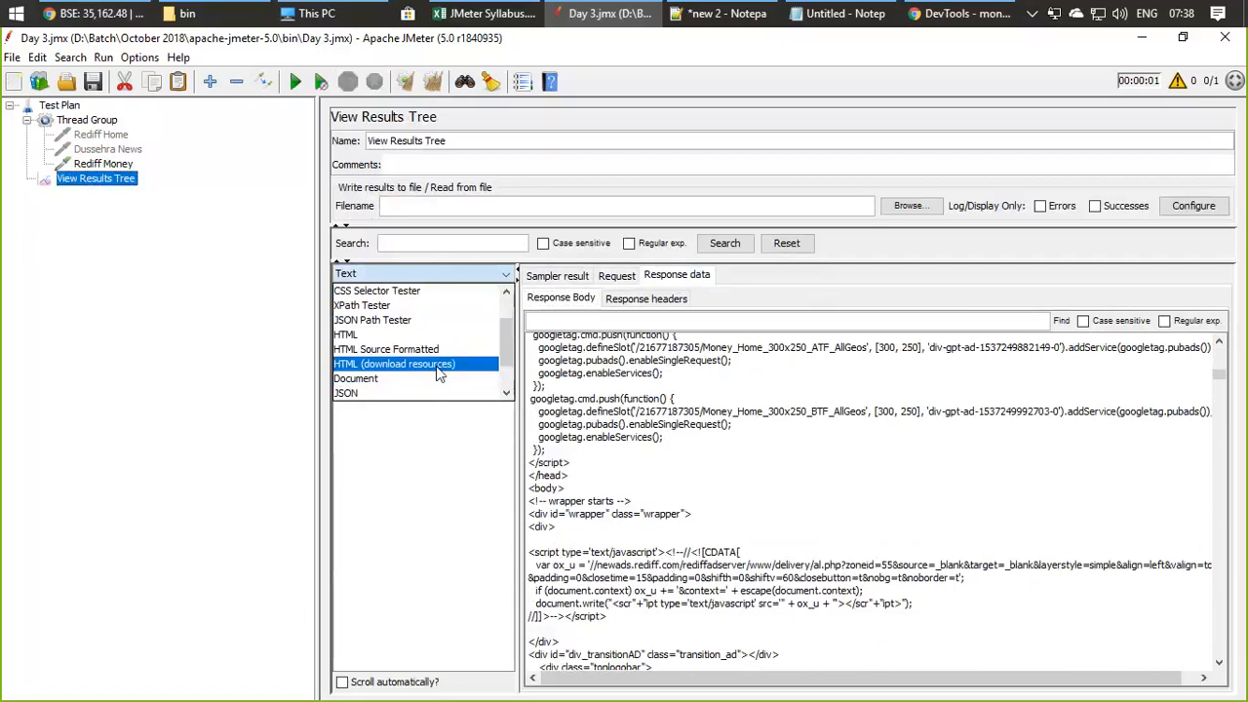
left_click(438, 369)
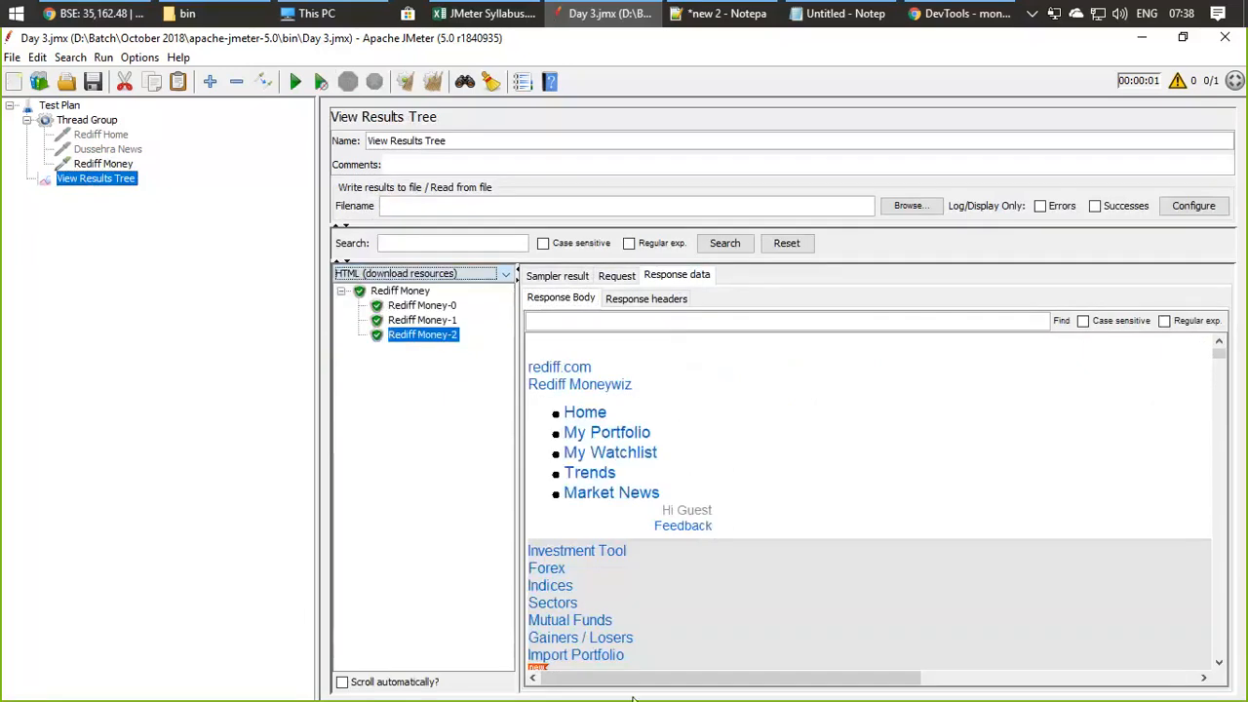
scroll(585, 542, "down", 15)
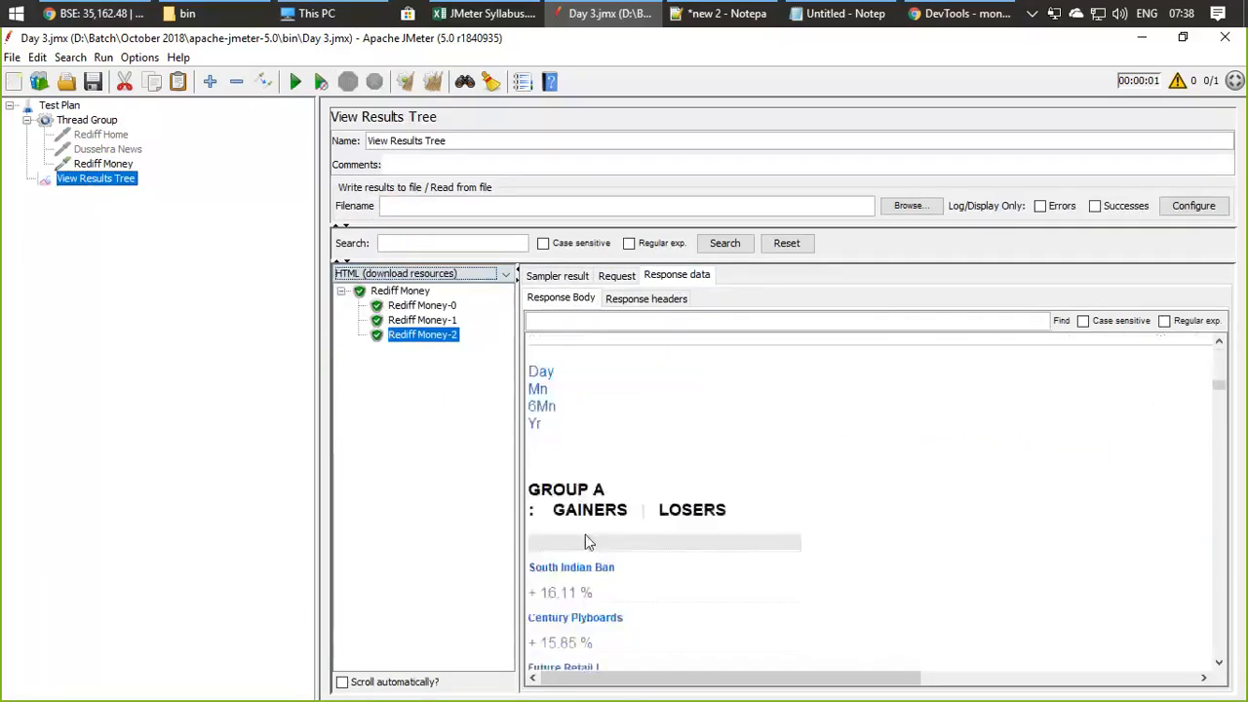
scroll(585, 541, "down", 10)
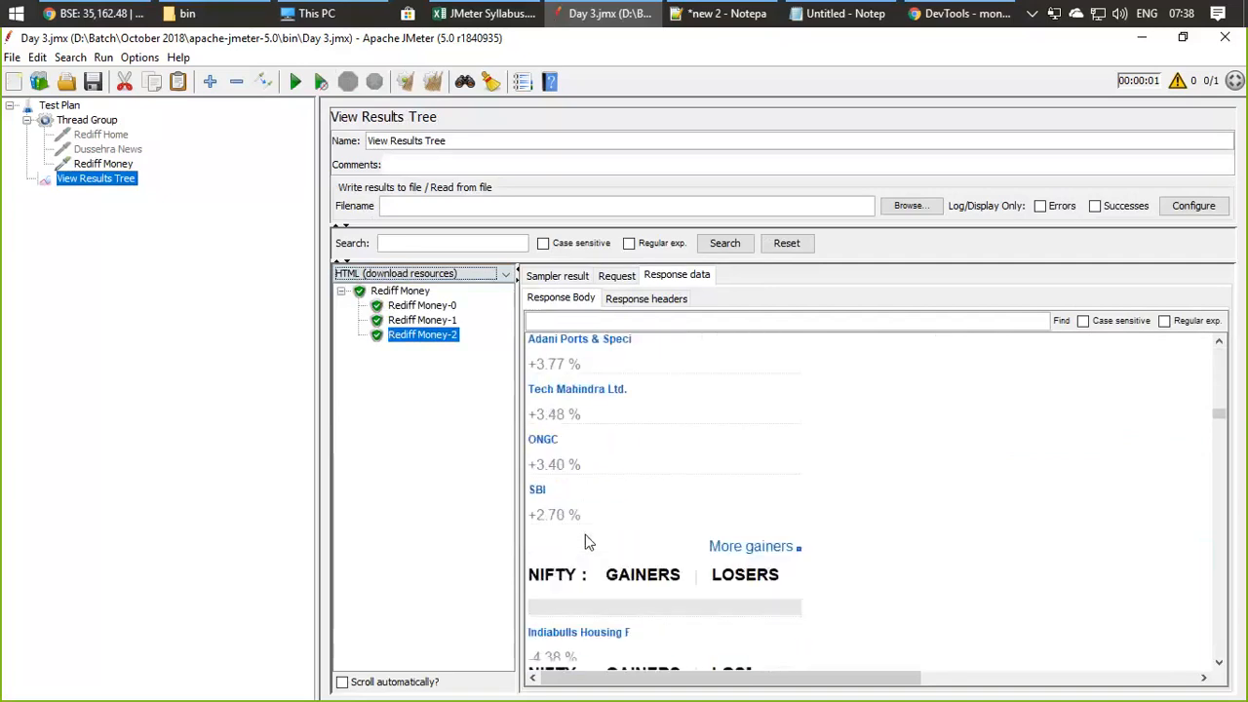
scroll(585, 542, "down", 10)
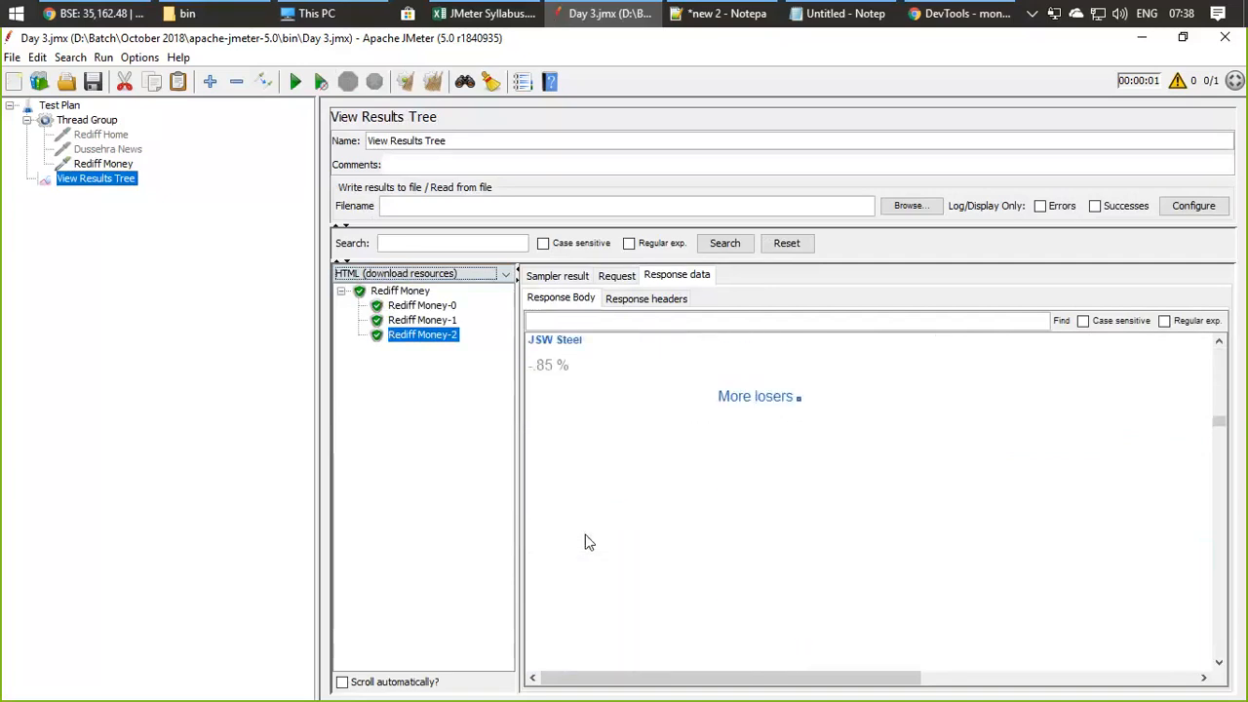
scroll(585, 542, "up", 3)
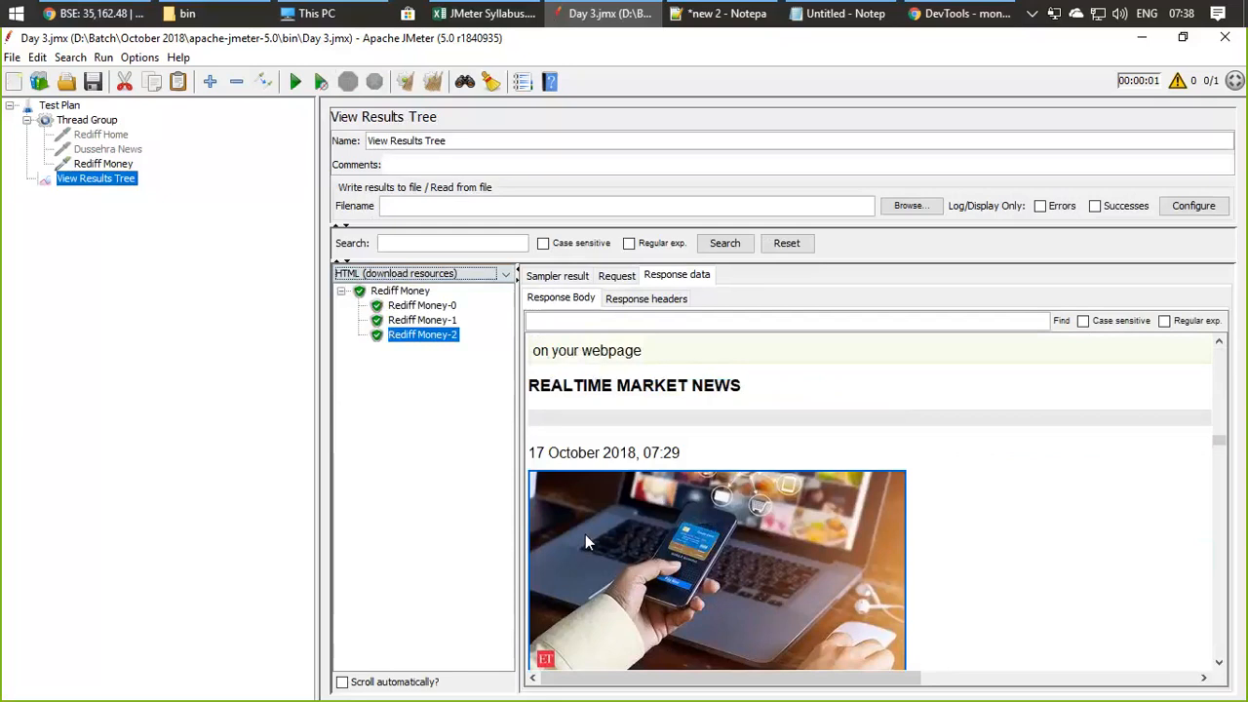
scroll(585, 542, "down", 3)
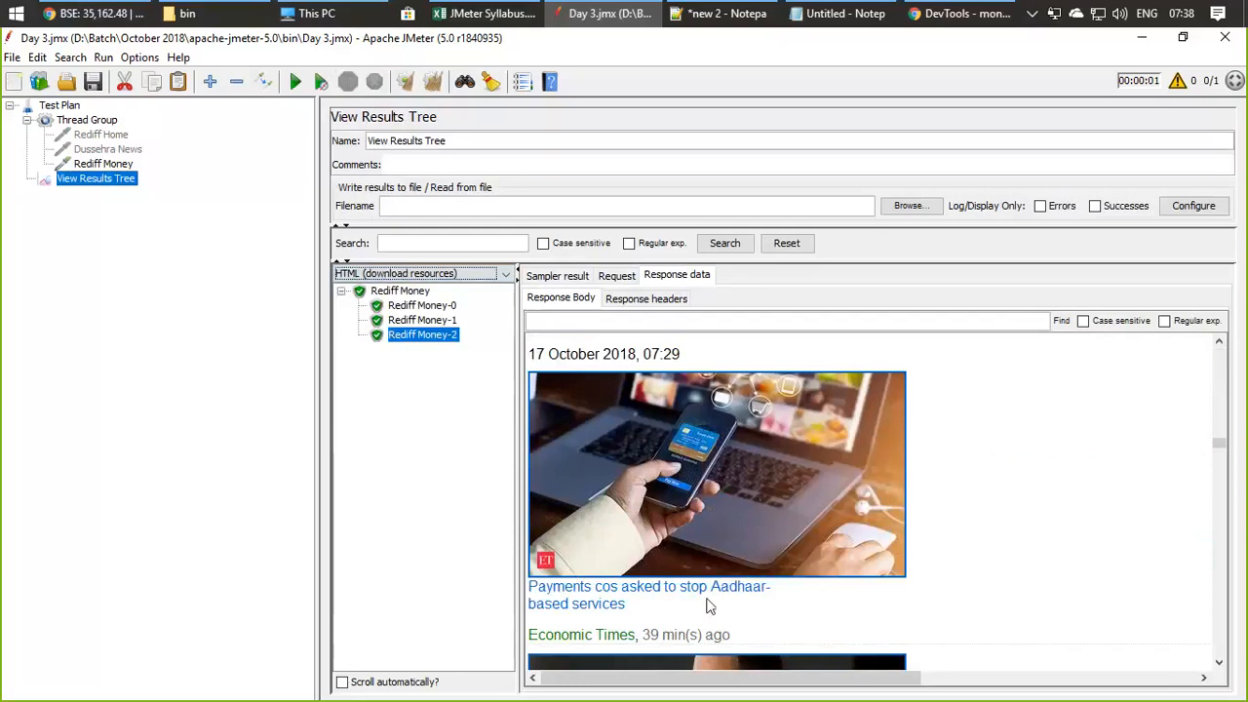
Step: Switch to Chrome to compare the live money.rediff.com page with the rendered response, and return to JMeter
left_click(99, 17)
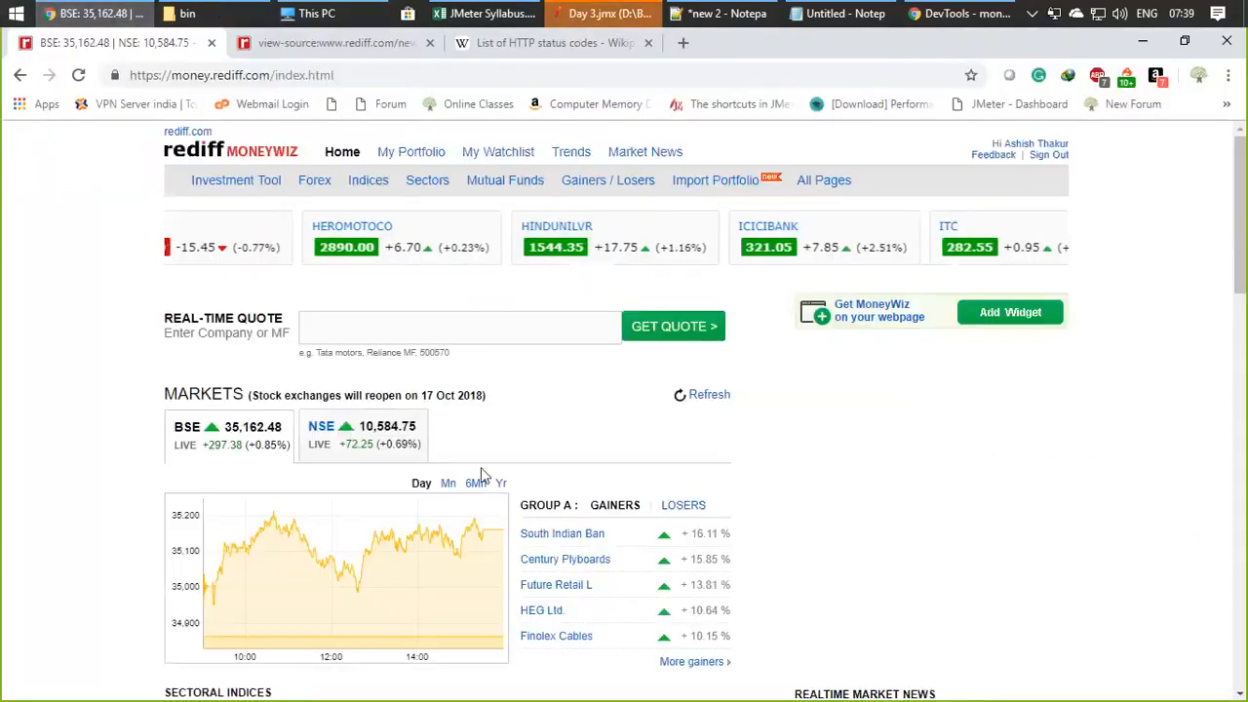
scroll(481, 475, "down", 15)
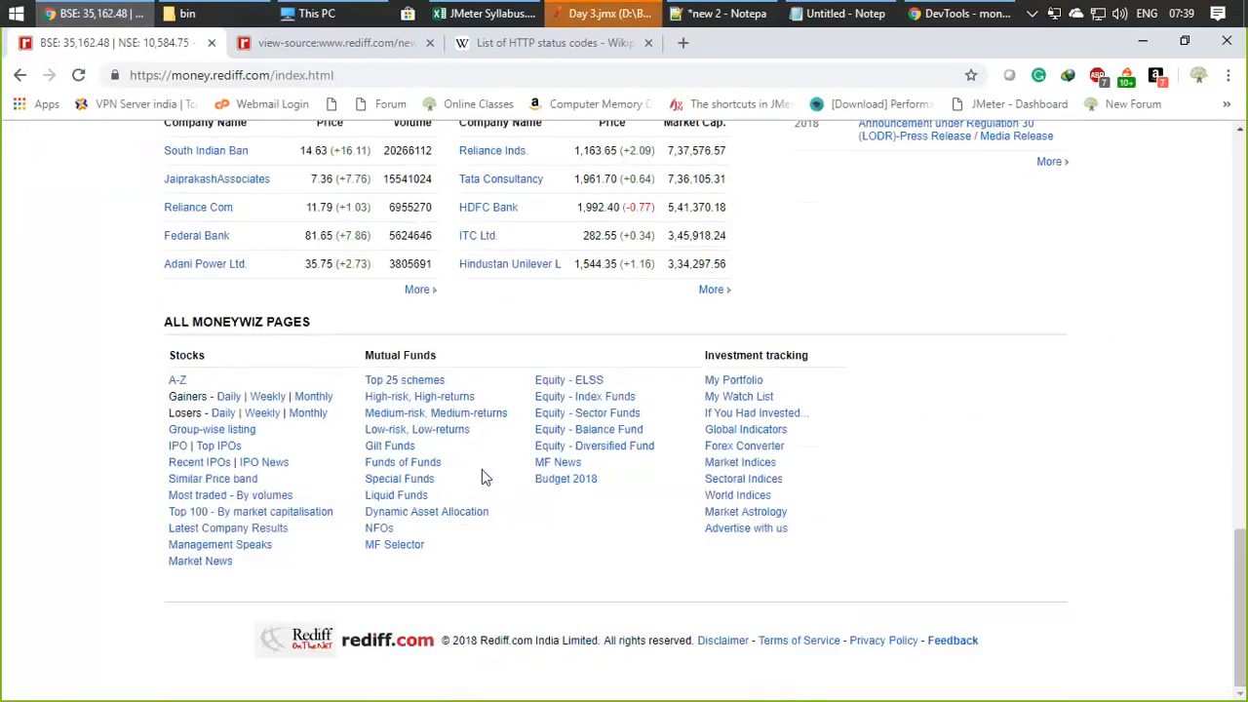
scroll(482, 470, "up", 13)
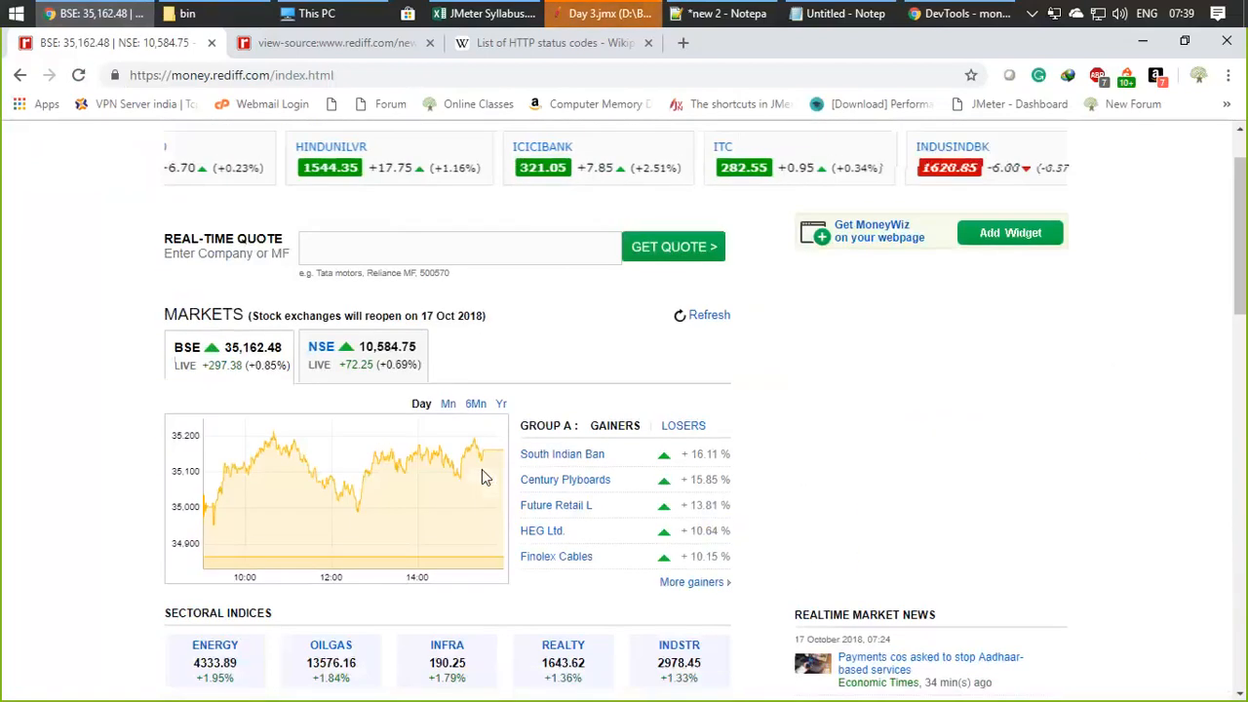
scroll(482, 469, "down", 3)
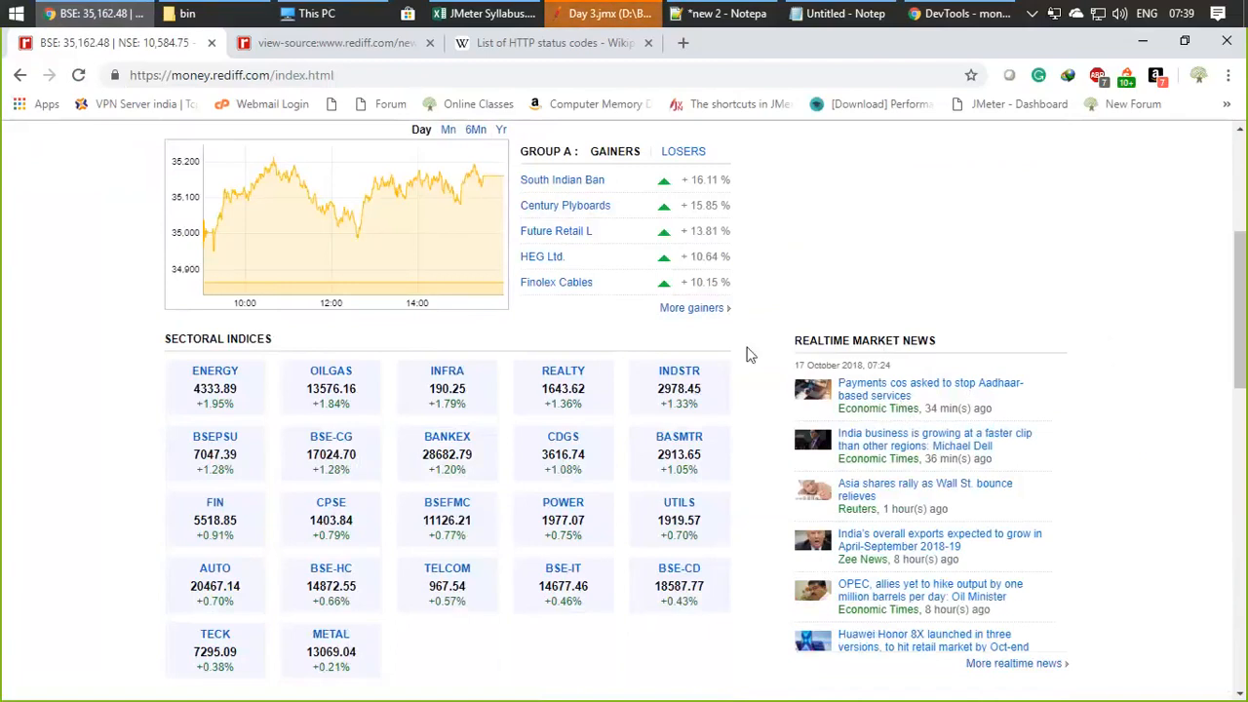
scroll(749, 355, "up", 3)
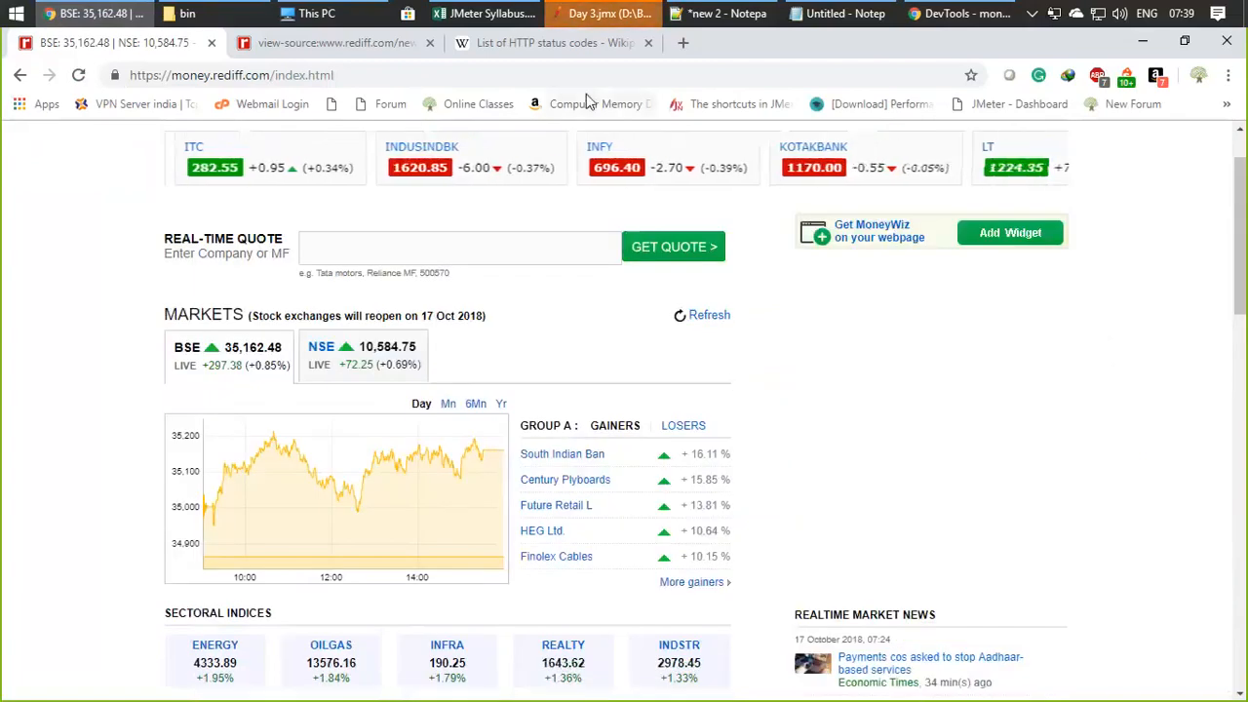
left_click(590, 13)
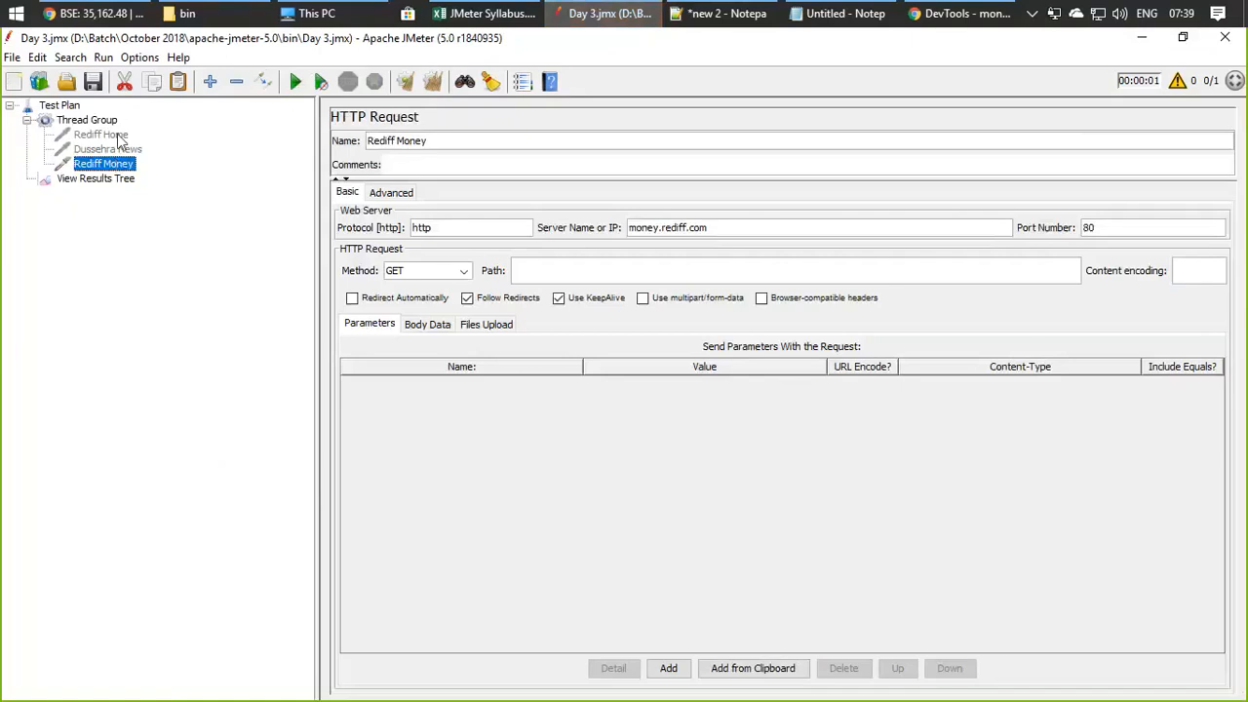
key("alt+Tab")
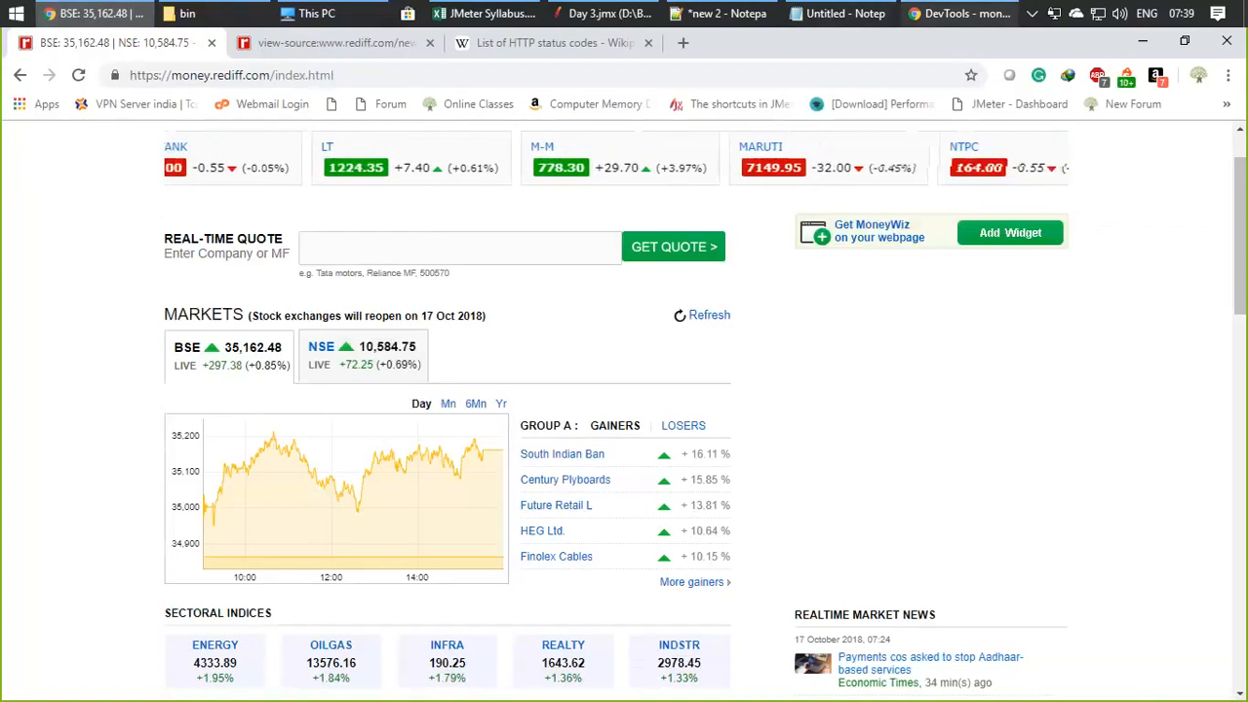
mouse_move(951, 13)
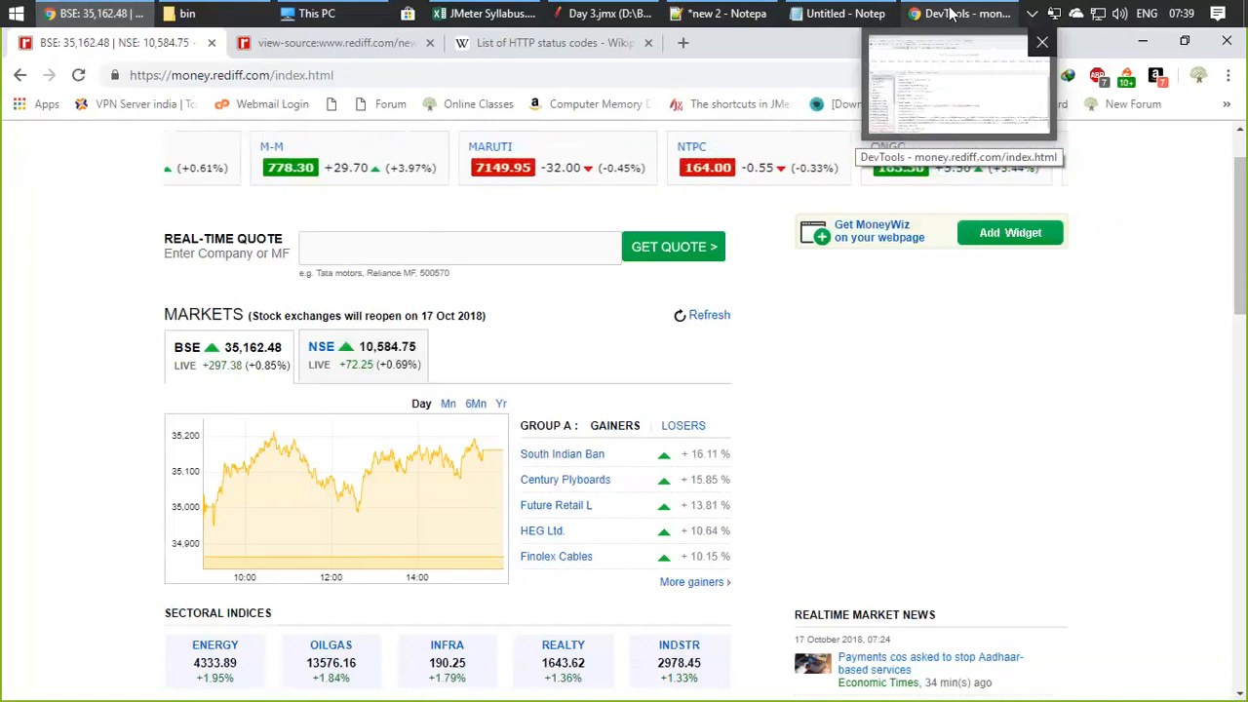
left_click(951, 13)
left_click(602, 12)
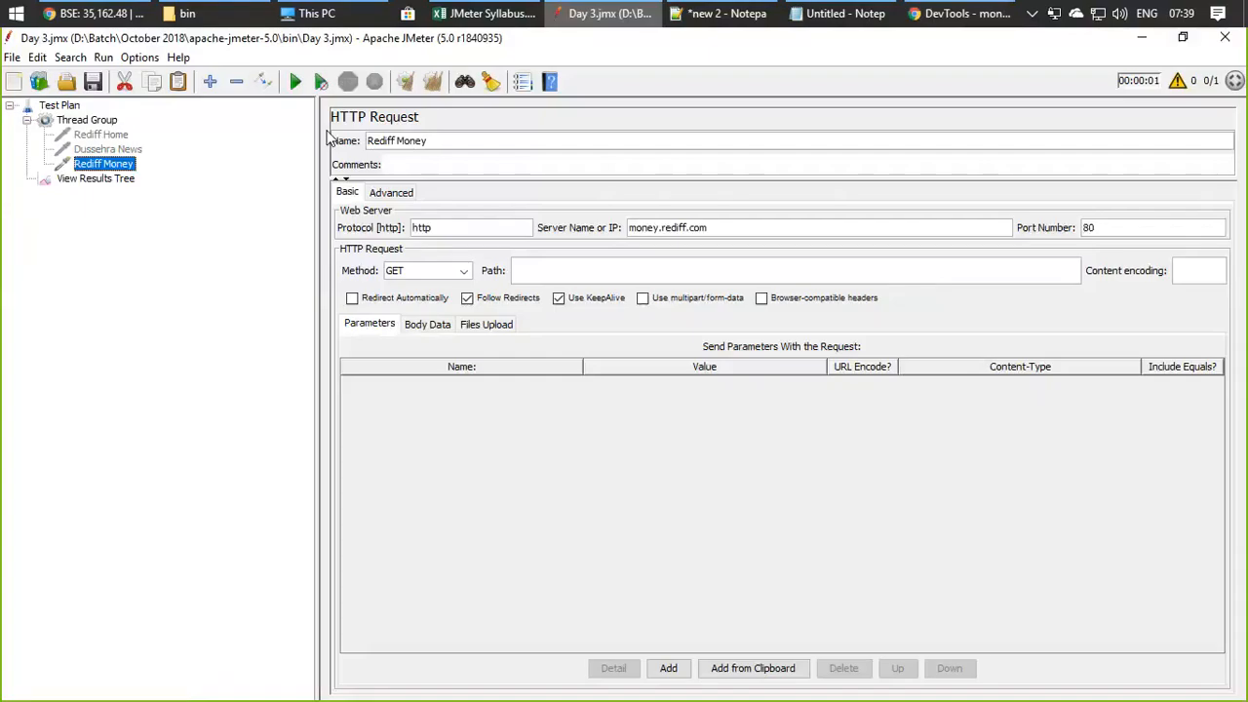
Step: Rename the thread group as Rediff
left_click(90, 121)
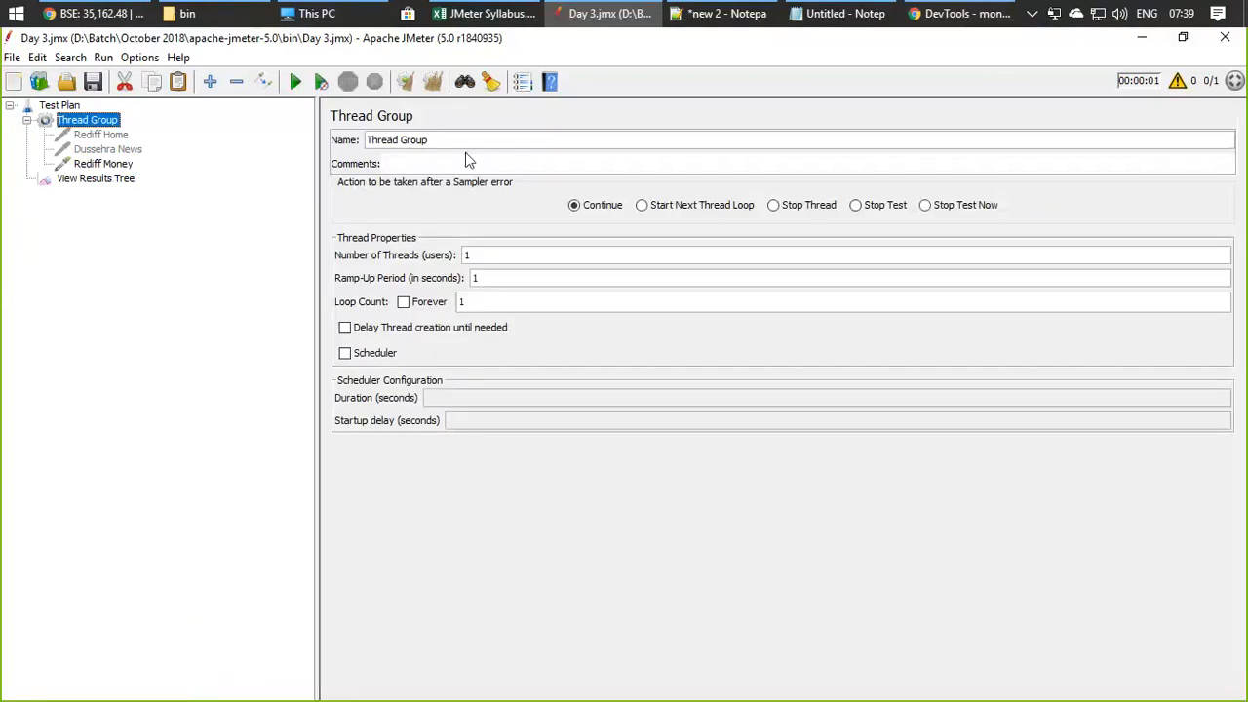
left_click_drag(455, 139, 314, 130)
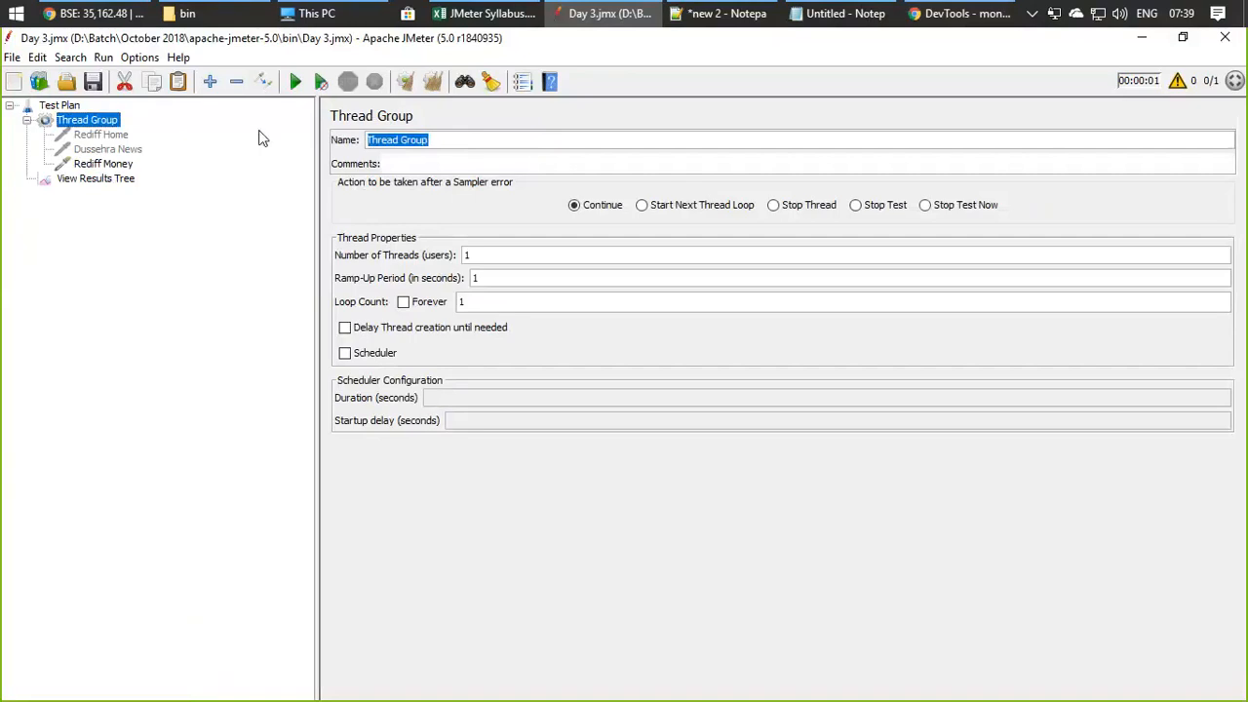
type("Rediff")
left_click(122, 150)
left_click(81, 119)
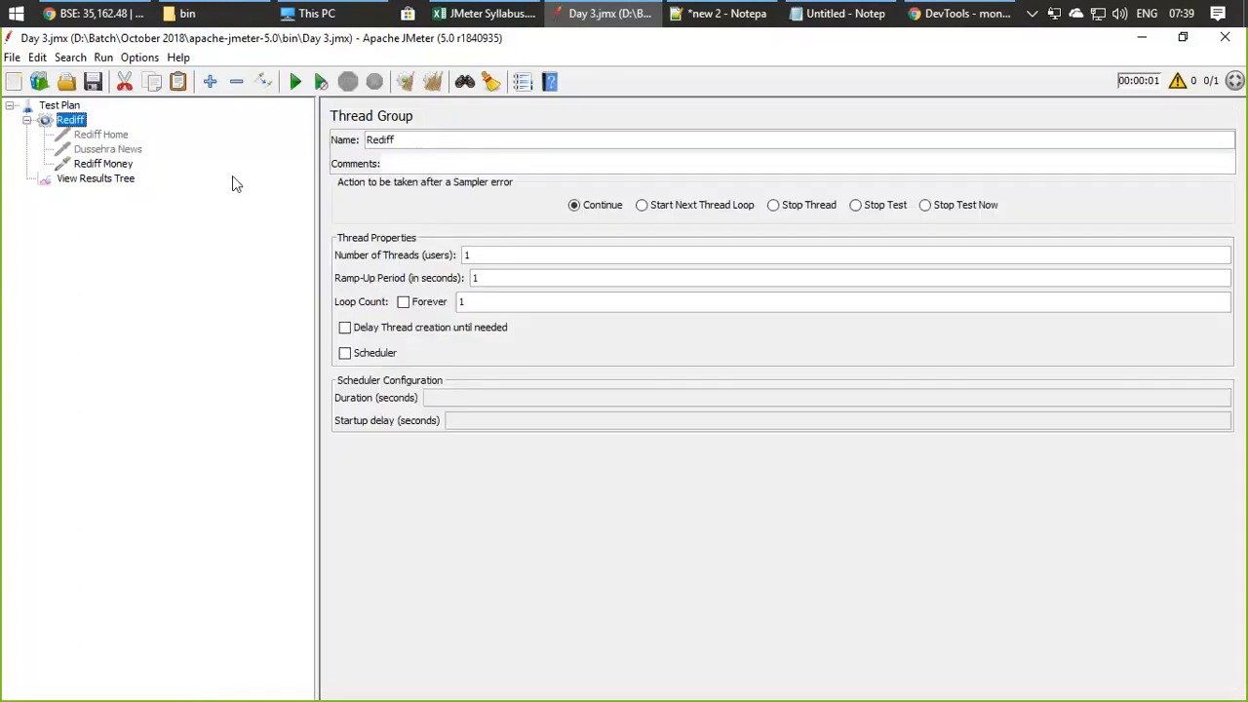
right_click(84, 119)
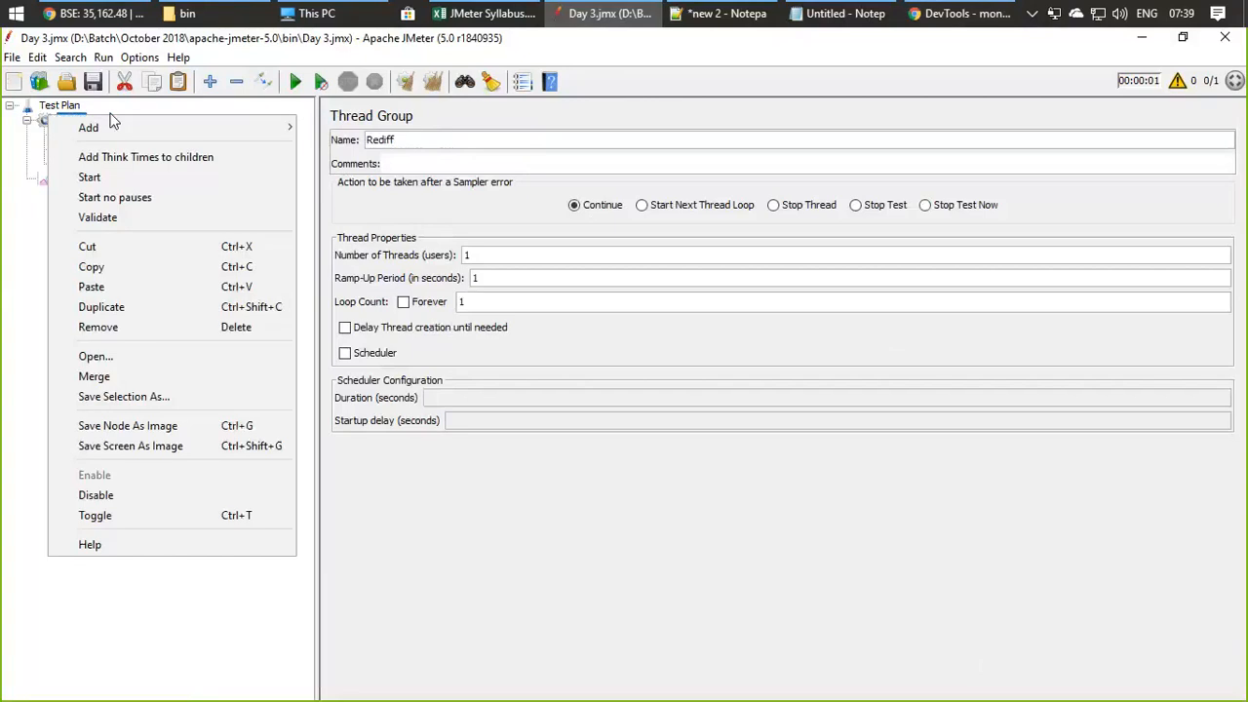
mouse_move(117, 132)
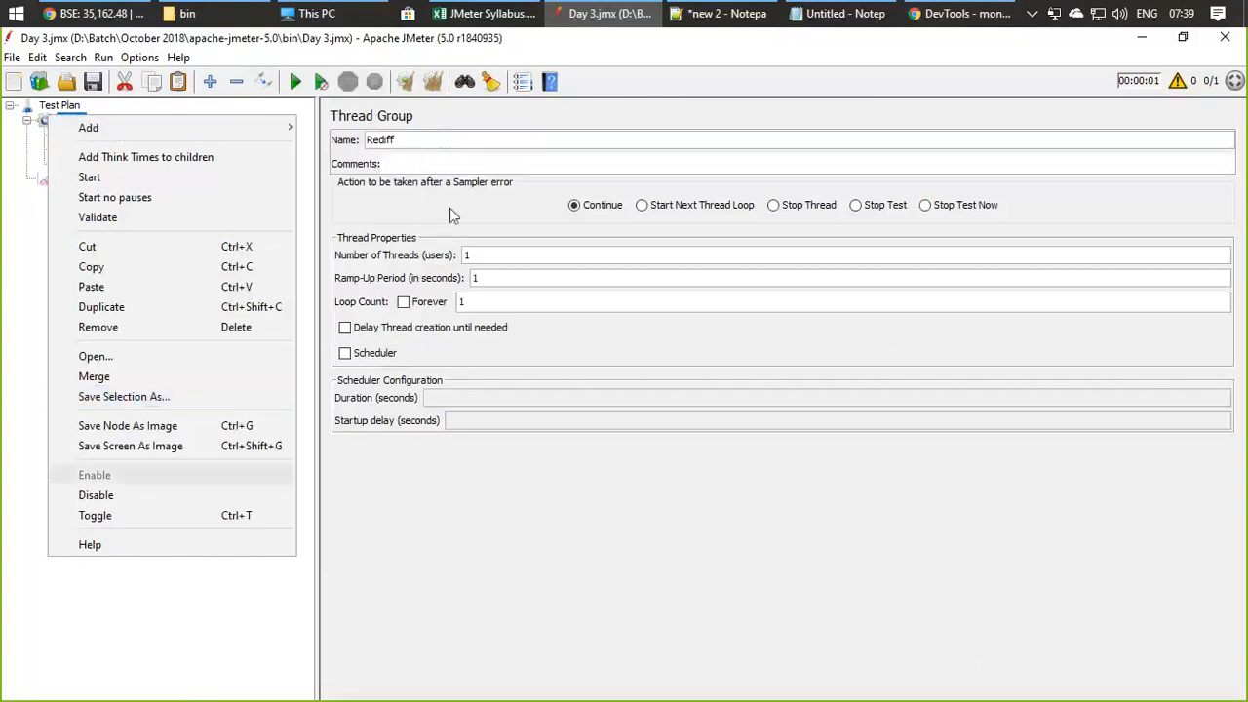
left_click(533, 442)
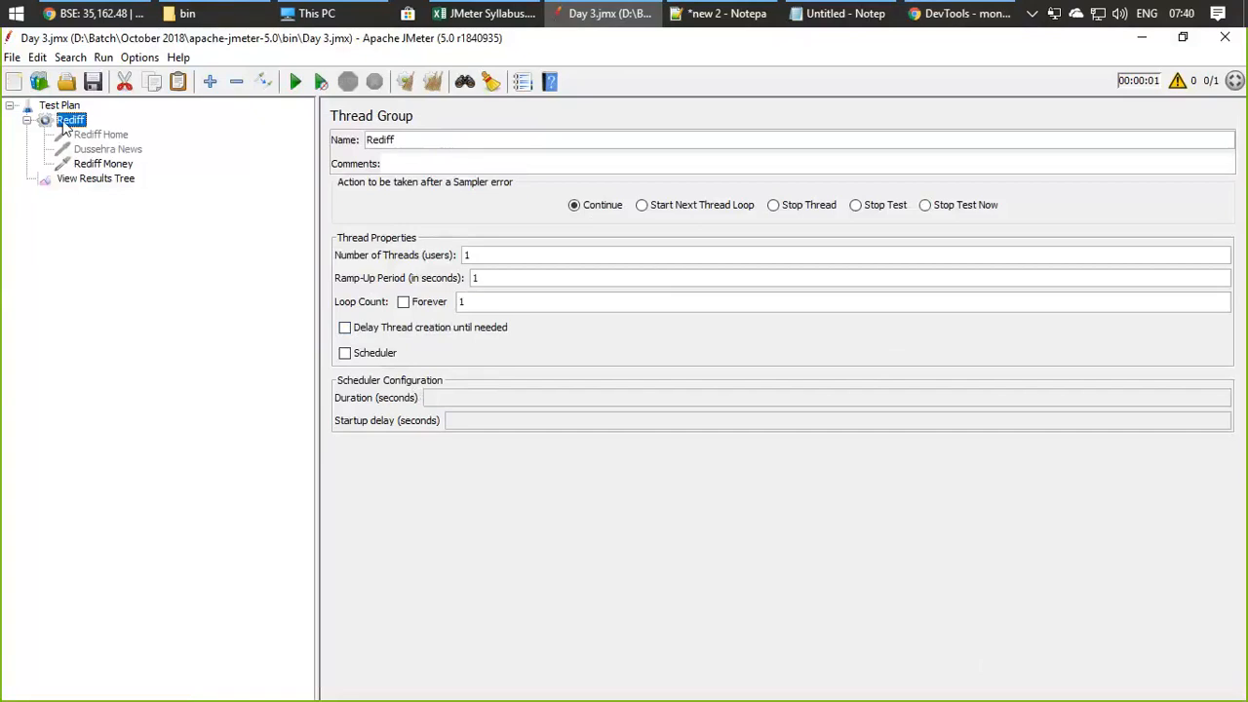
Step: Disable the Rediff thread group and collapse it in the test plan tree
key("ctrl+t")
key("ctrl+t")
left_click(72, 133)
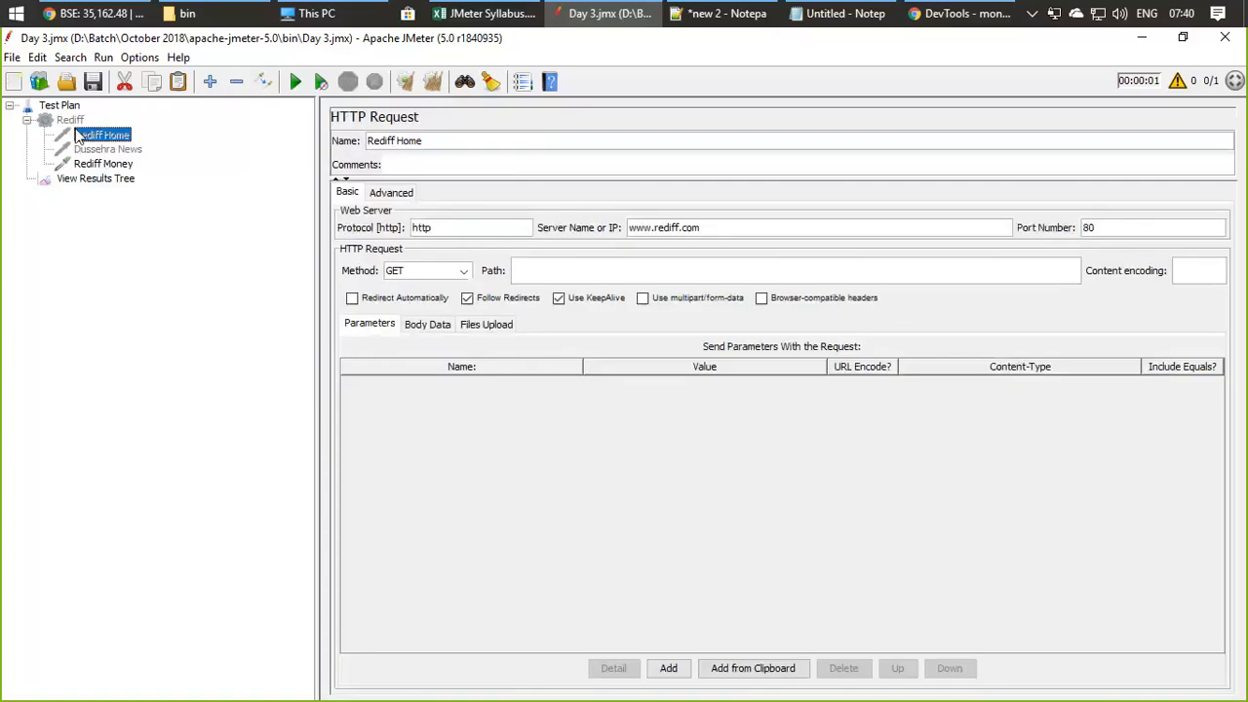
left_click(26, 120)
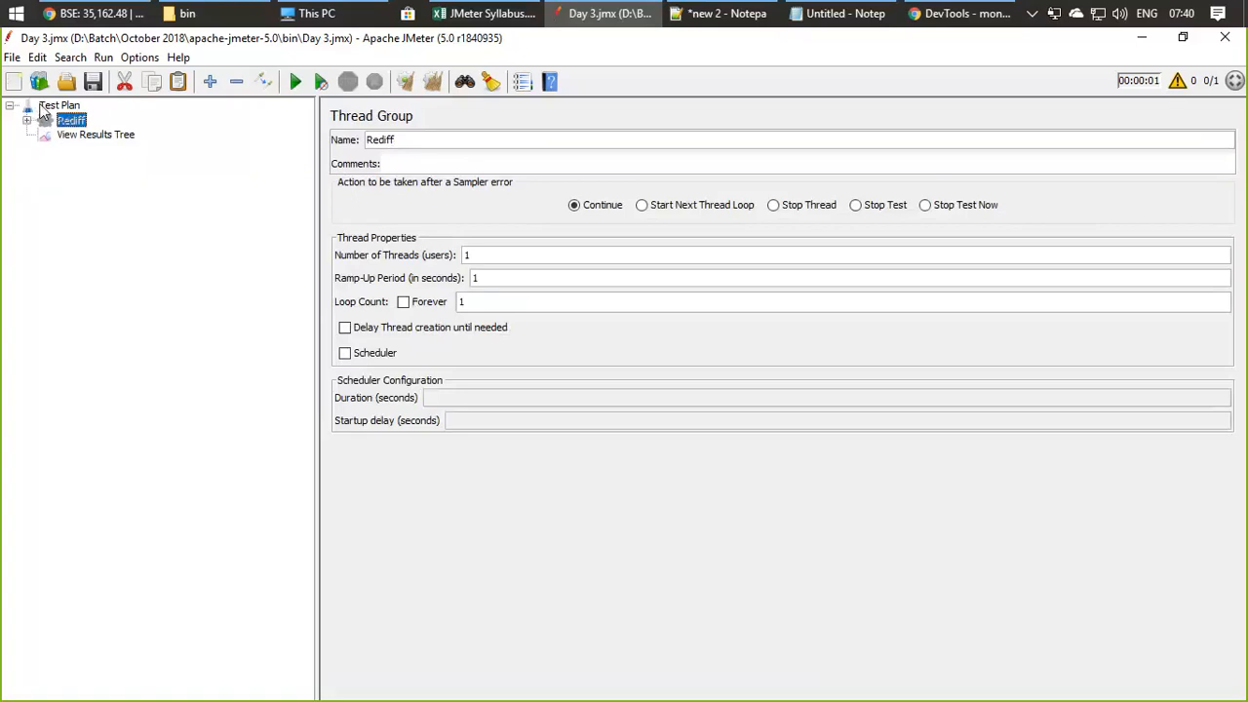
Step: Add a second thread group to the test plan and name it Google
left_click(43, 111)
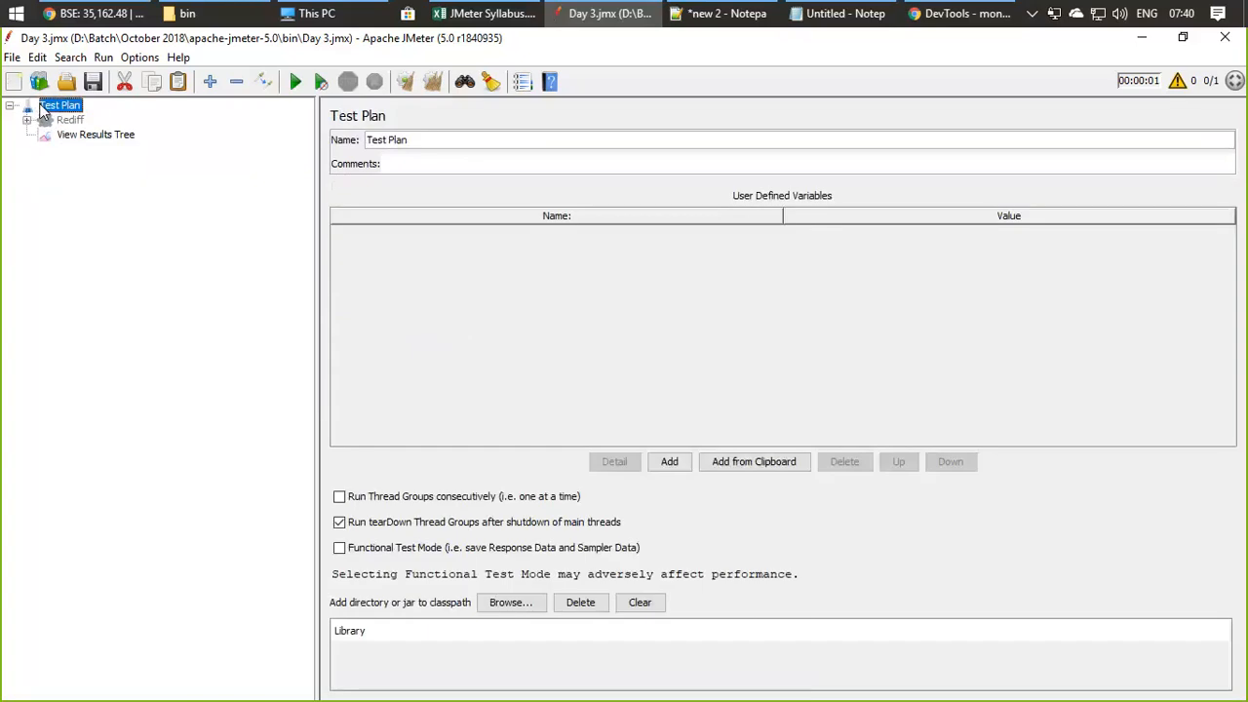
right_click(55, 108)
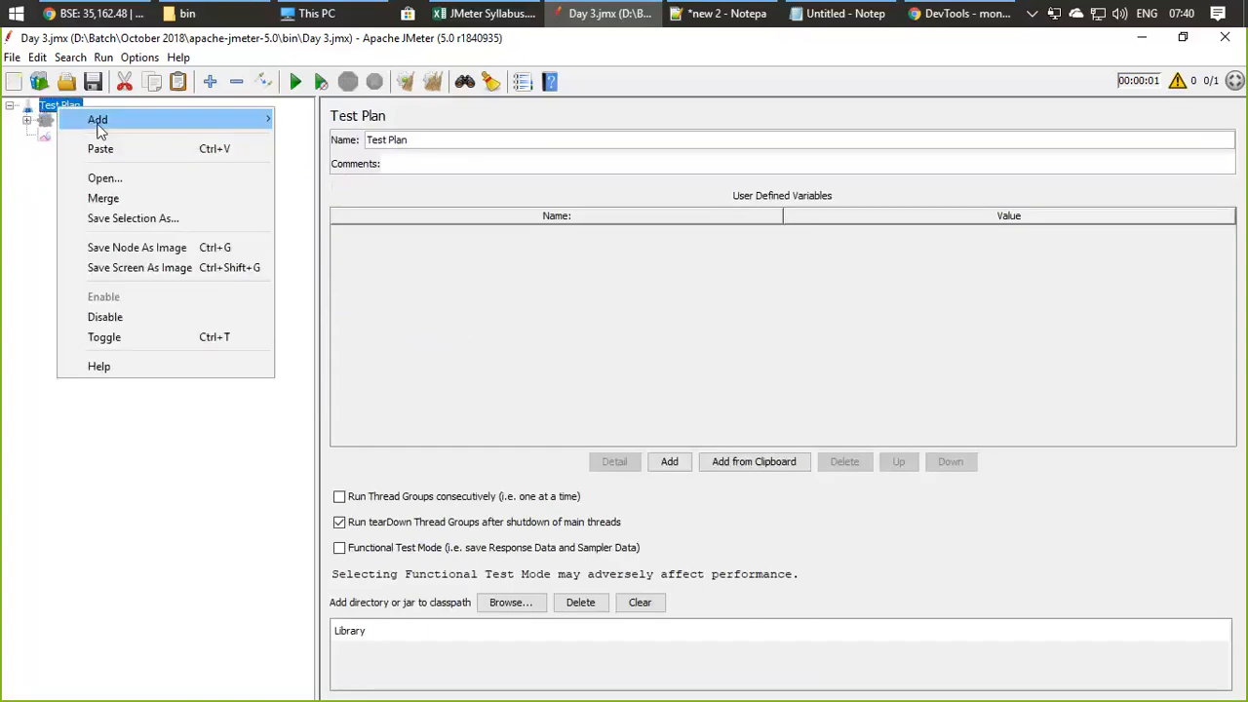
mouse_move(109, 119)
mouse_move(314, 120)
left_click(434, 120)
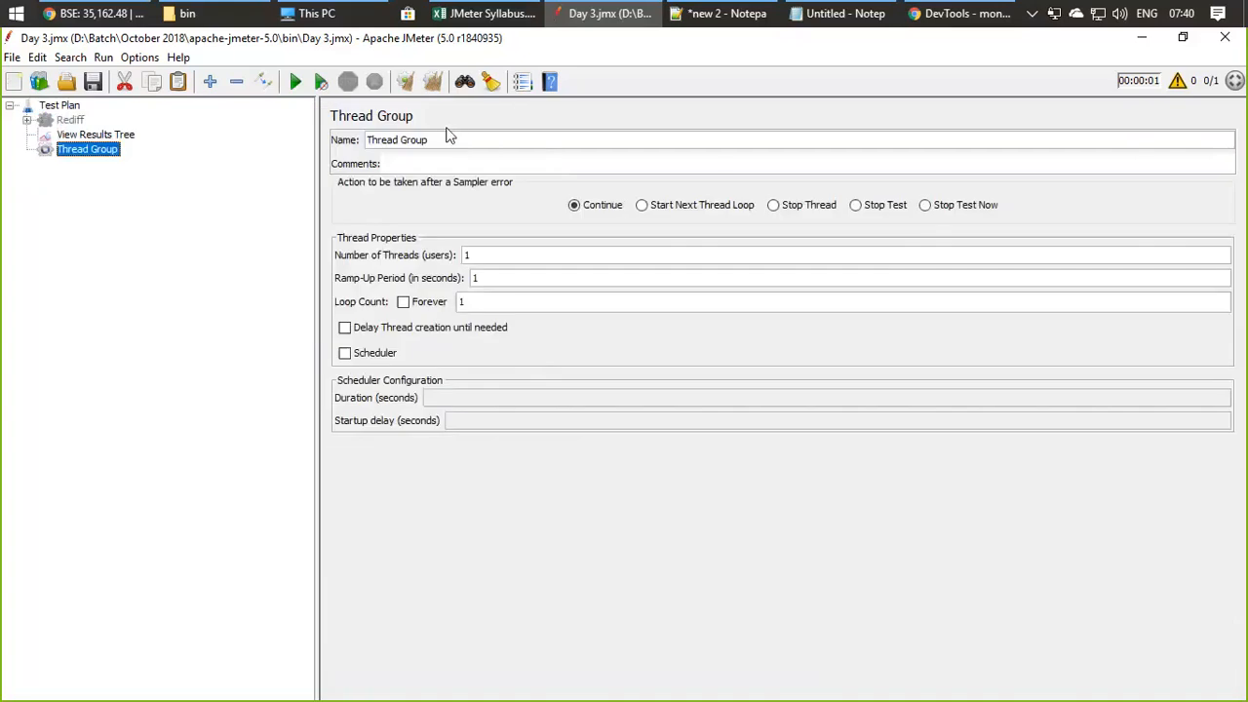
left_click_drag(448, 140, 310, 141)
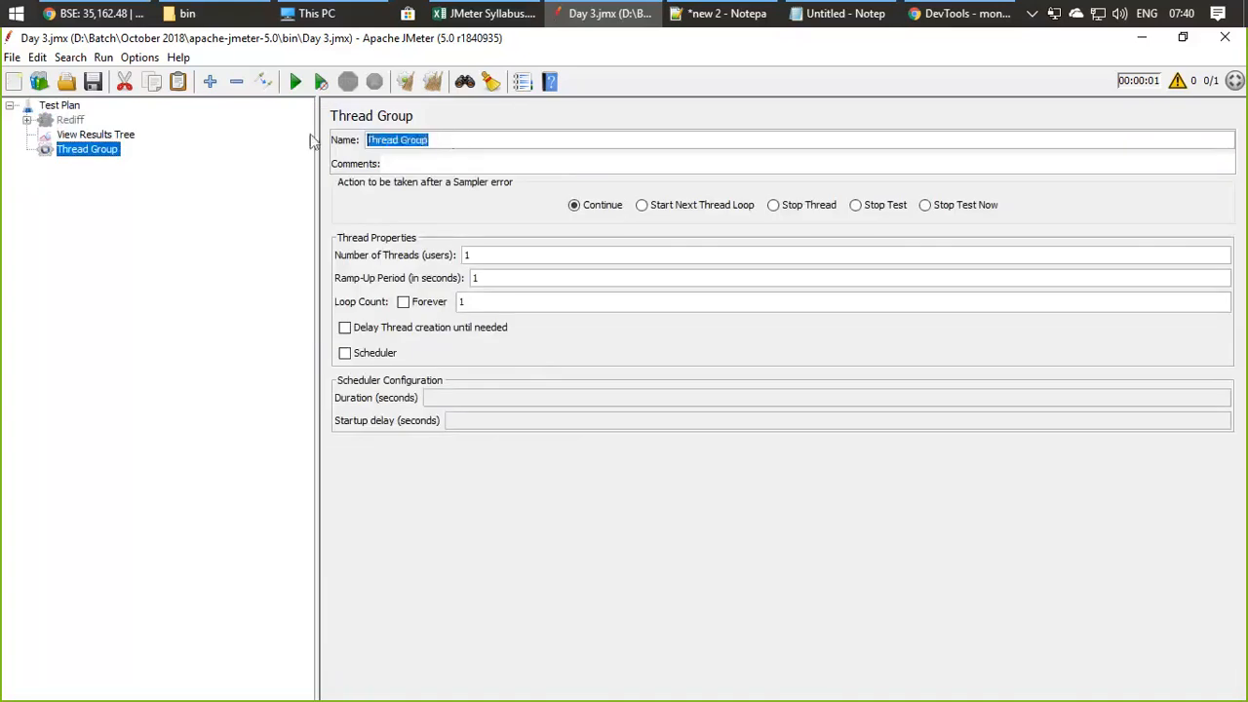
type("Google =")
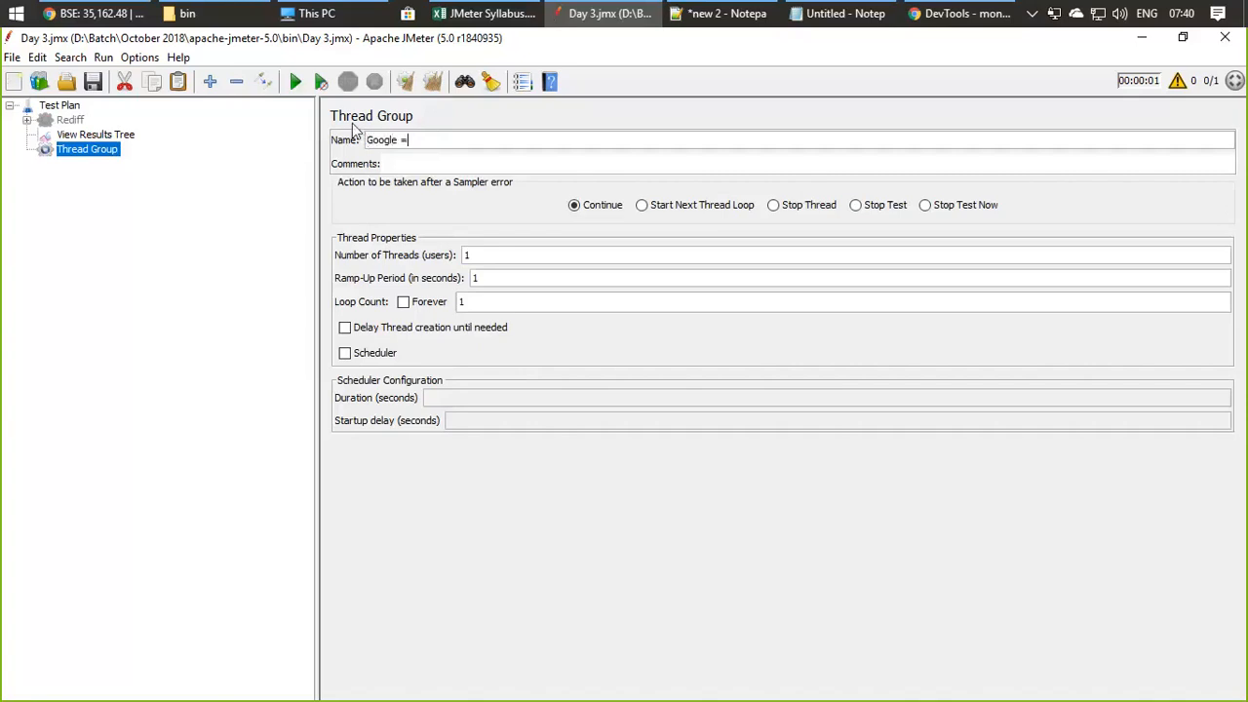
key("BackSpace")
key("BackSpace")
Step: Add an HTTP Request sampler to the Google thread group and name it Google Home
left_click(88, 152)
right_click(73, 152)
mouse_move(109, 162)
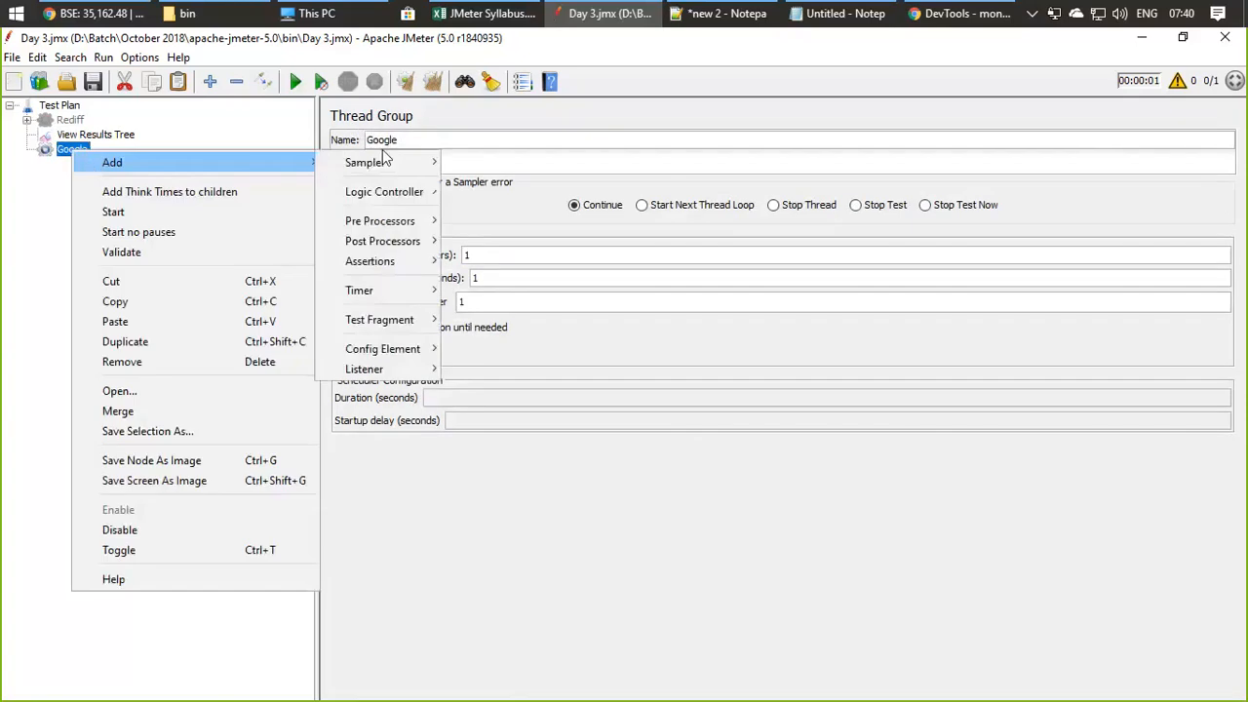
mouse_move(385, 164)
left_click(513, 182)
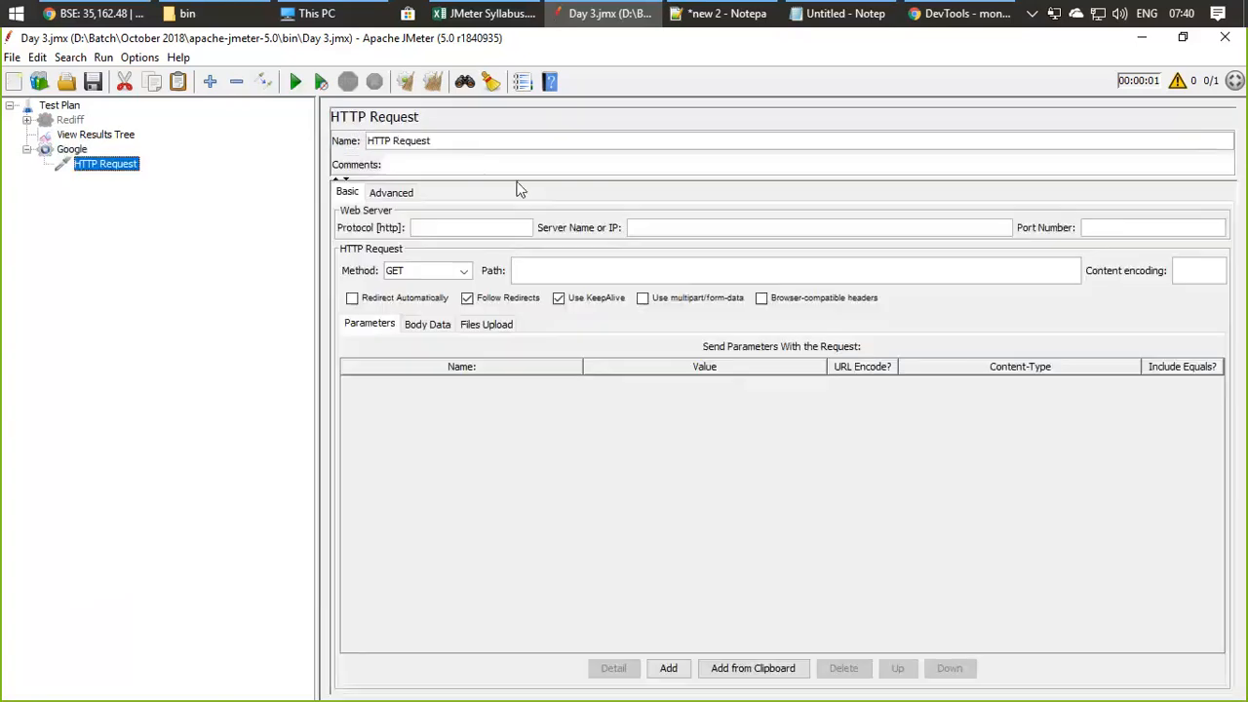
triple_click(415, 141)
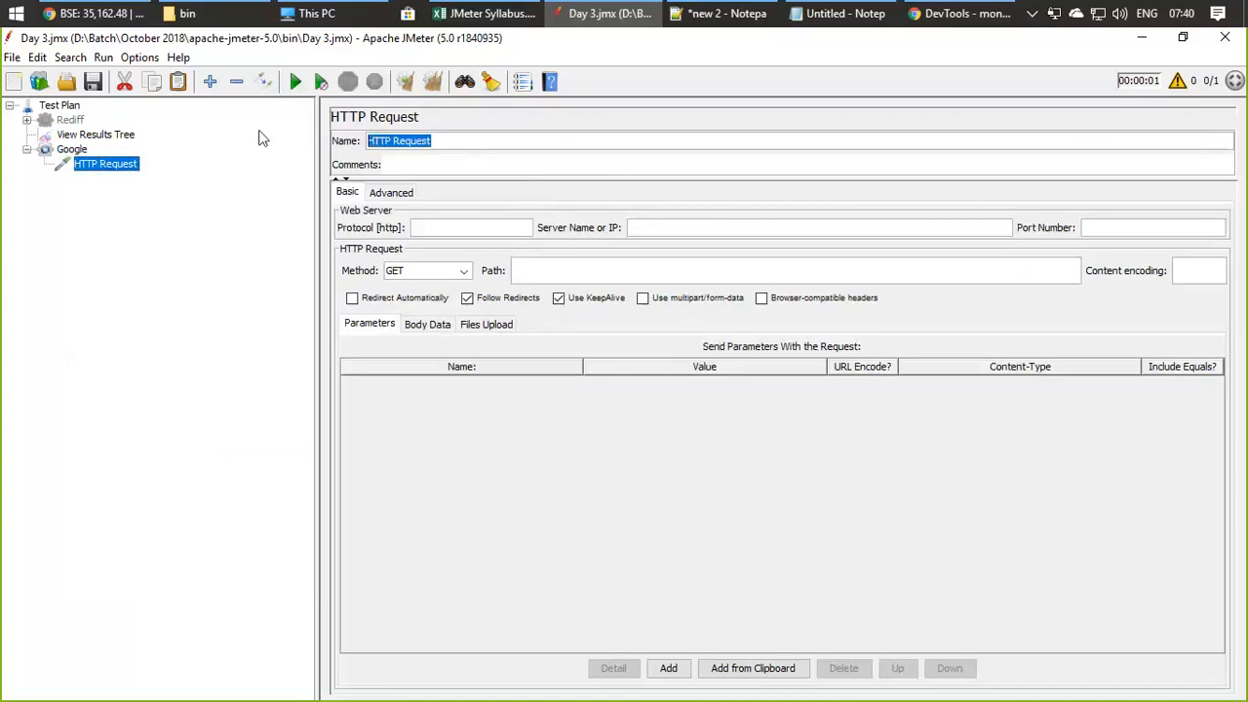
type("Goog")
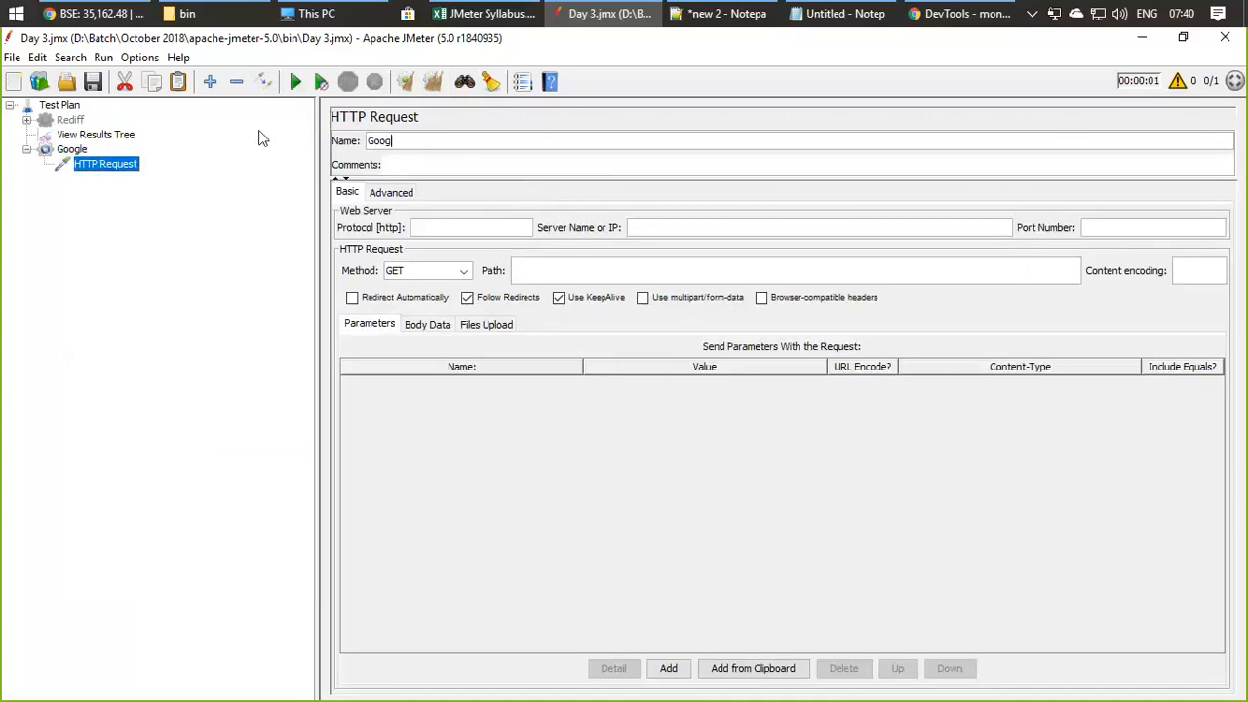
type("le Home")
left_click(443, 171)
left_click(479, 234)
type("http")
key("Tab")
type("www.googl")
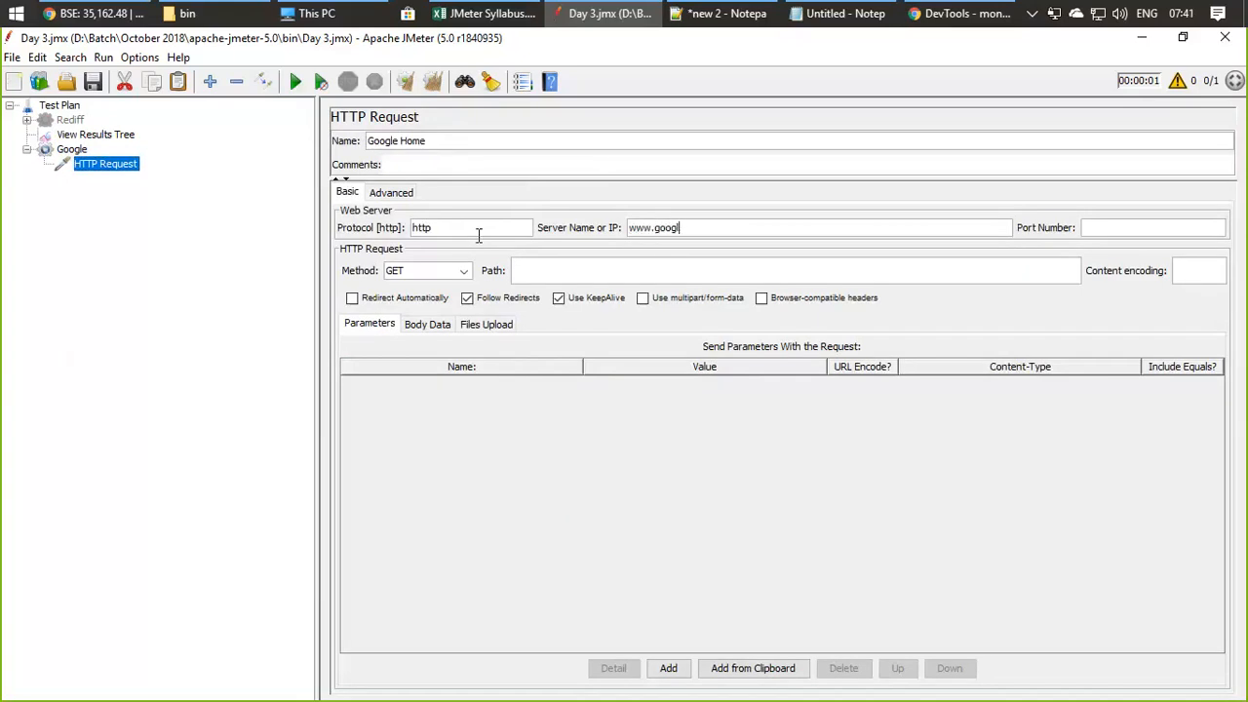
type("e.com")
triple_click(810, 226)
left_click(1163, 222)
type("80")
double_click(1184, 225)
Step: Run the test plan and move View Results Tree above the Rediff thread group
left_click(441, 79)
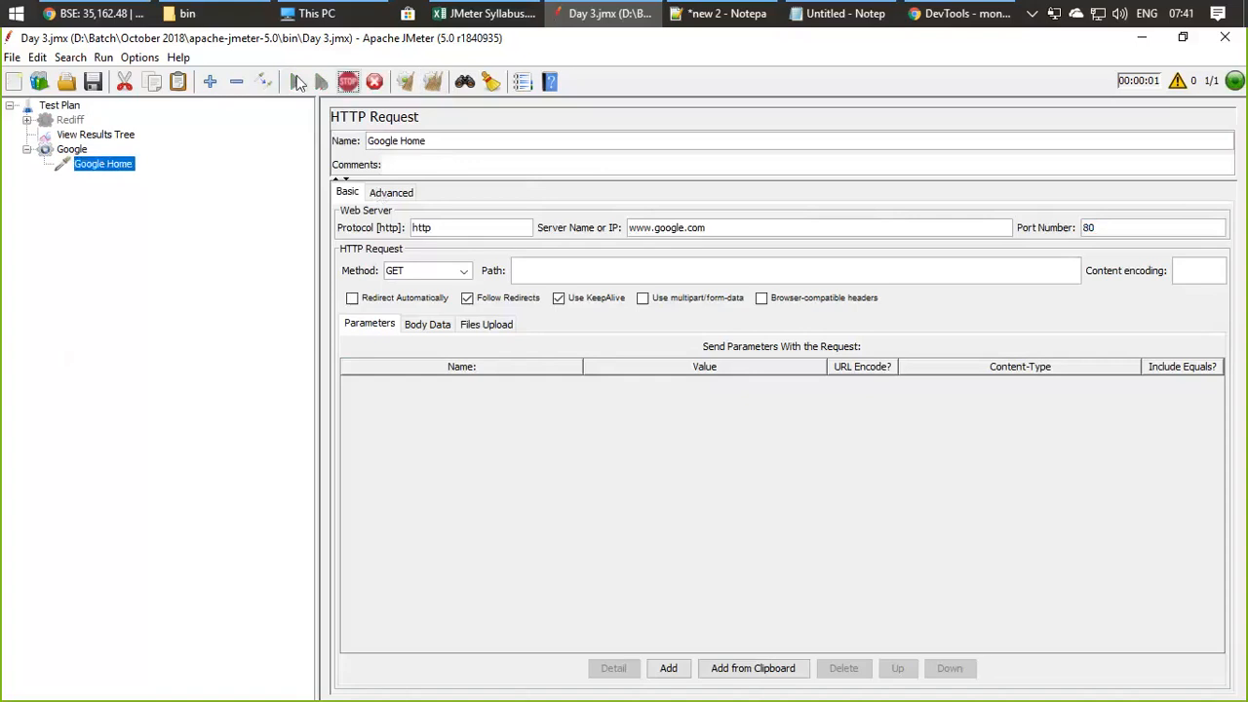
left_click(93, 135)
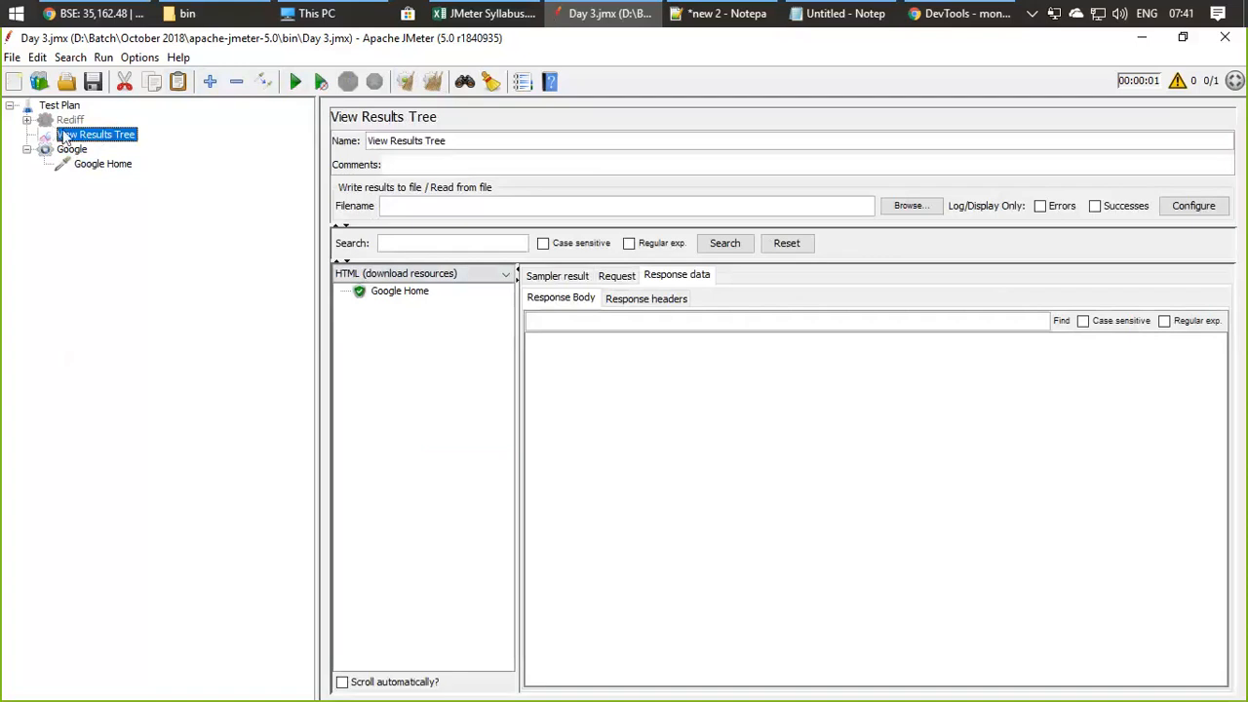
mouse_move(65, 136)
left_mouse_down()
mouse_move(53, 105)
mouse_move(61, 119)
left_mouse_up()
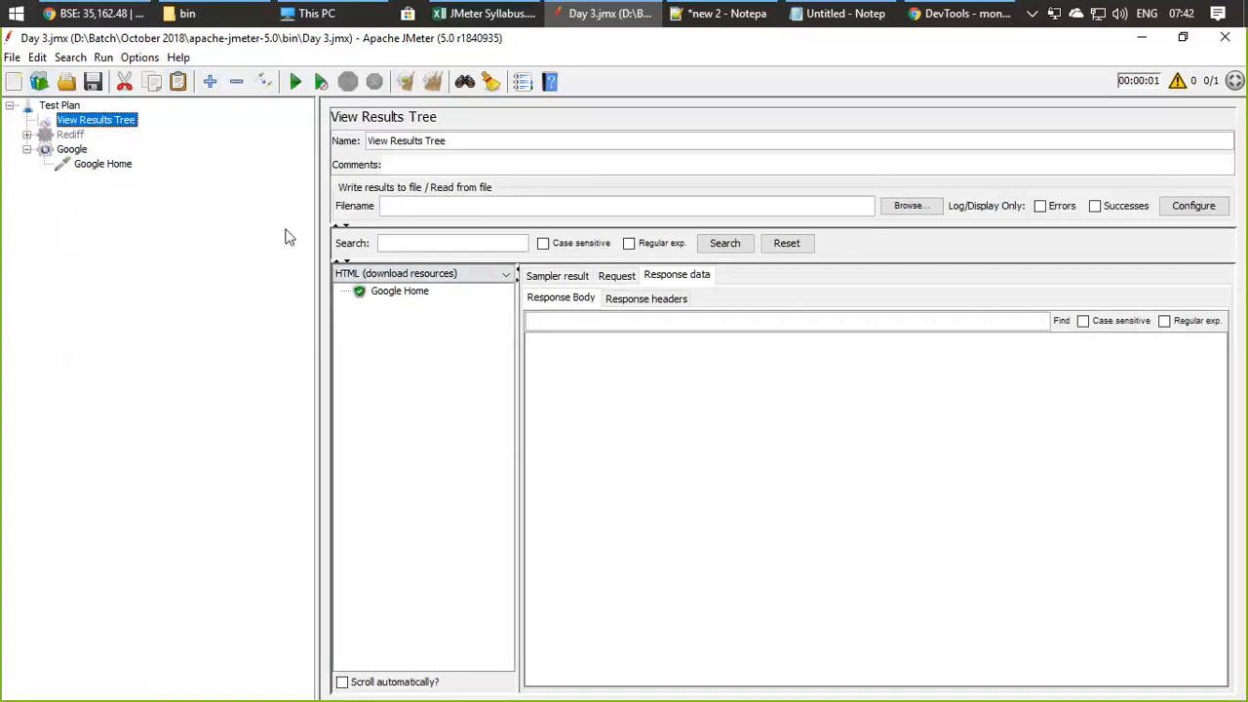
Step: Examine the Google Home response body with downloaded resources, then with plain HTML rendering
left_click(385, 292)
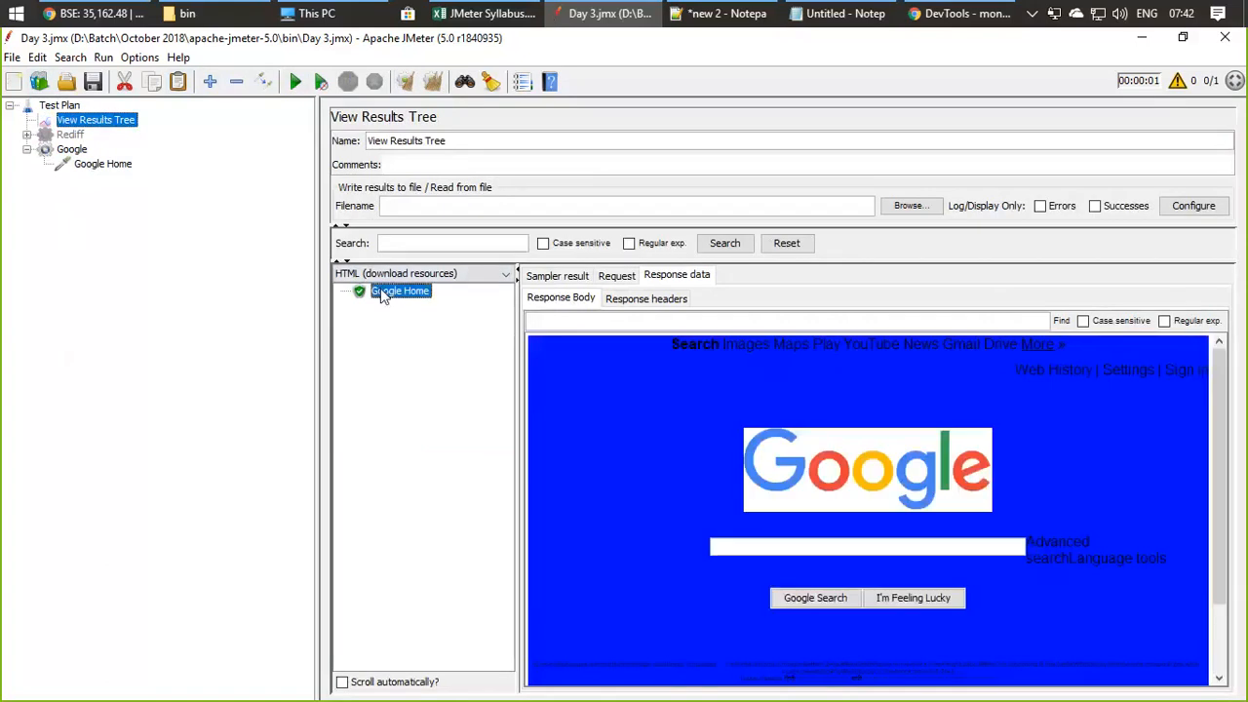
scroll(1036, 476, "down", 3)
scroll(1037, 478, "up", 3)
left_click(484, 275)
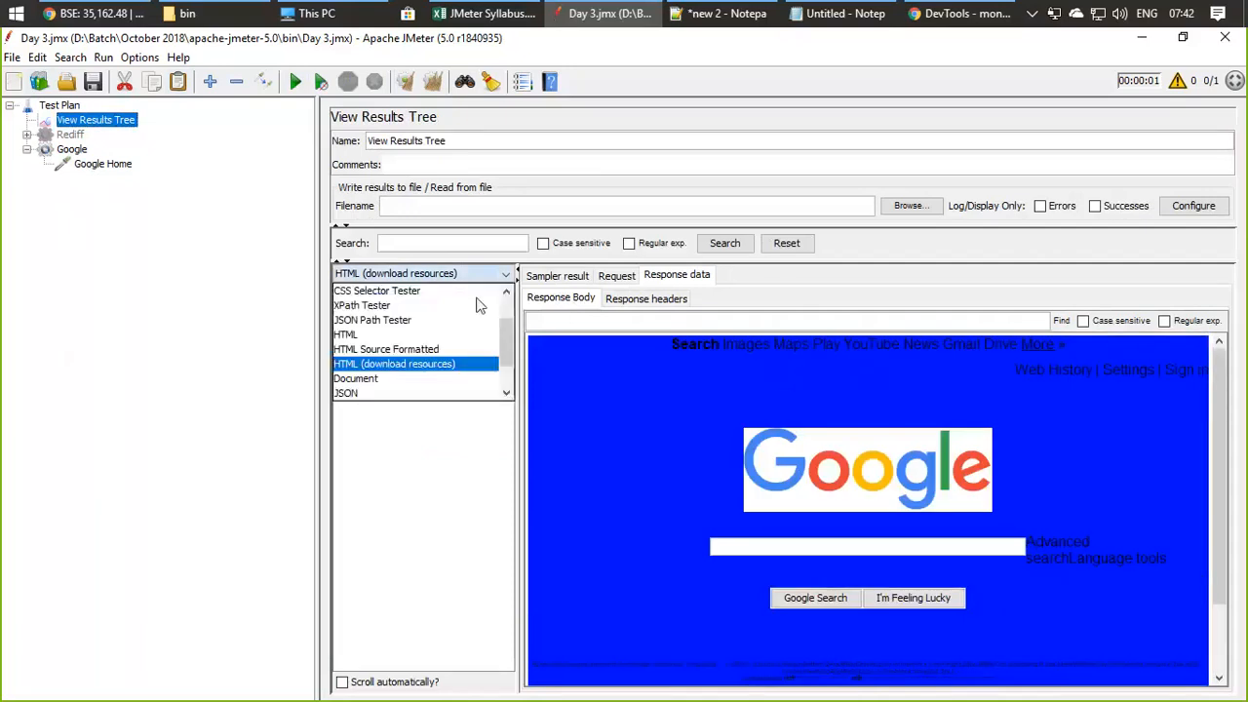
left_click(410, 334)
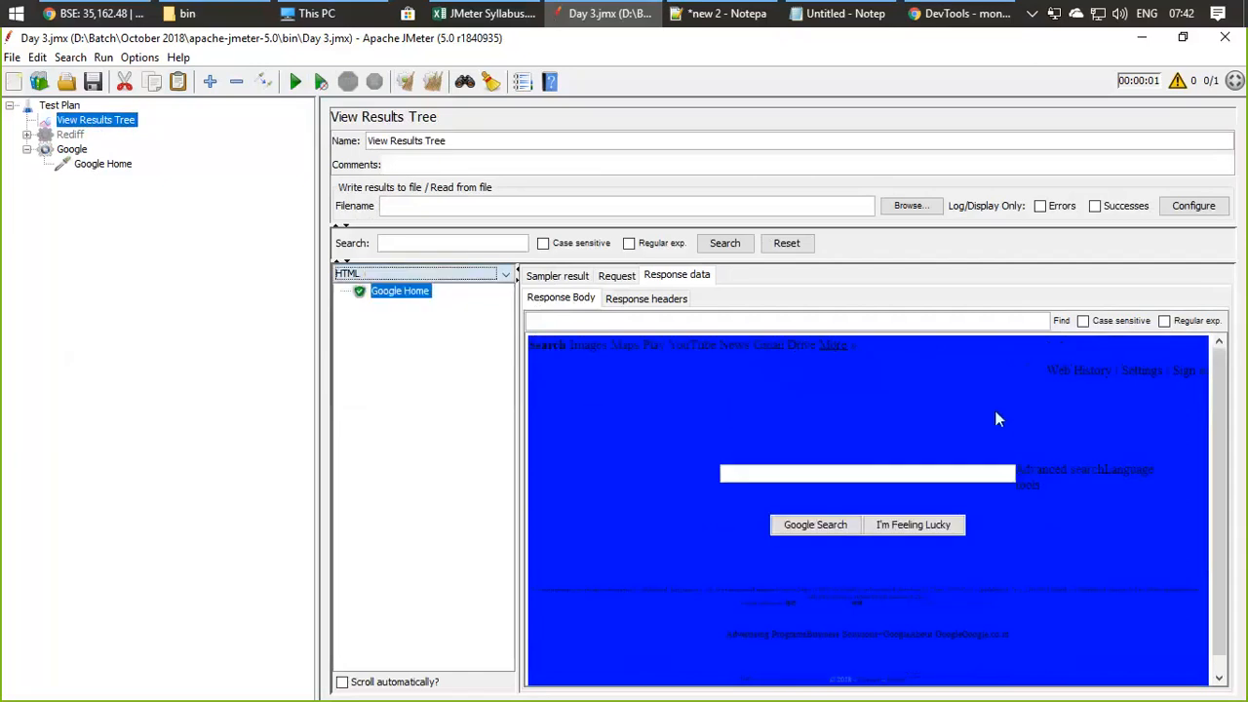
Step: Read through the Google Home response source as Text and return the results to HTML rendering
left_click(451, 277)
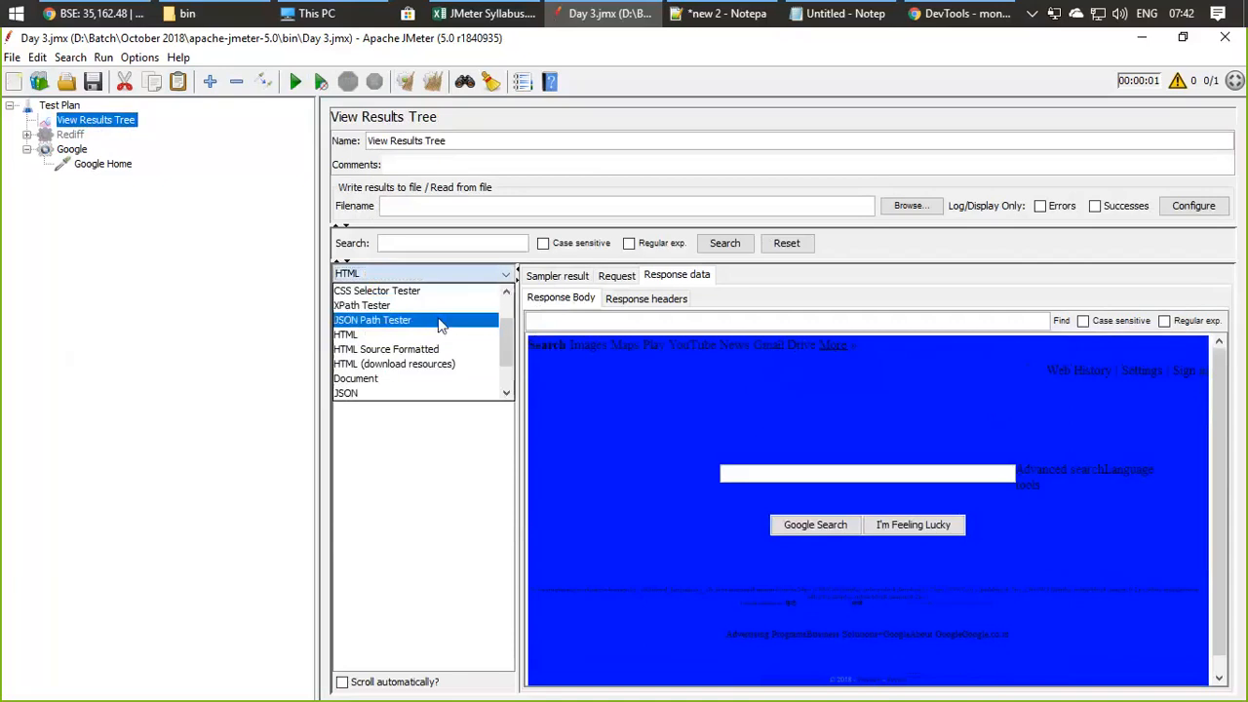
scroll(437, 320, "up", 1)
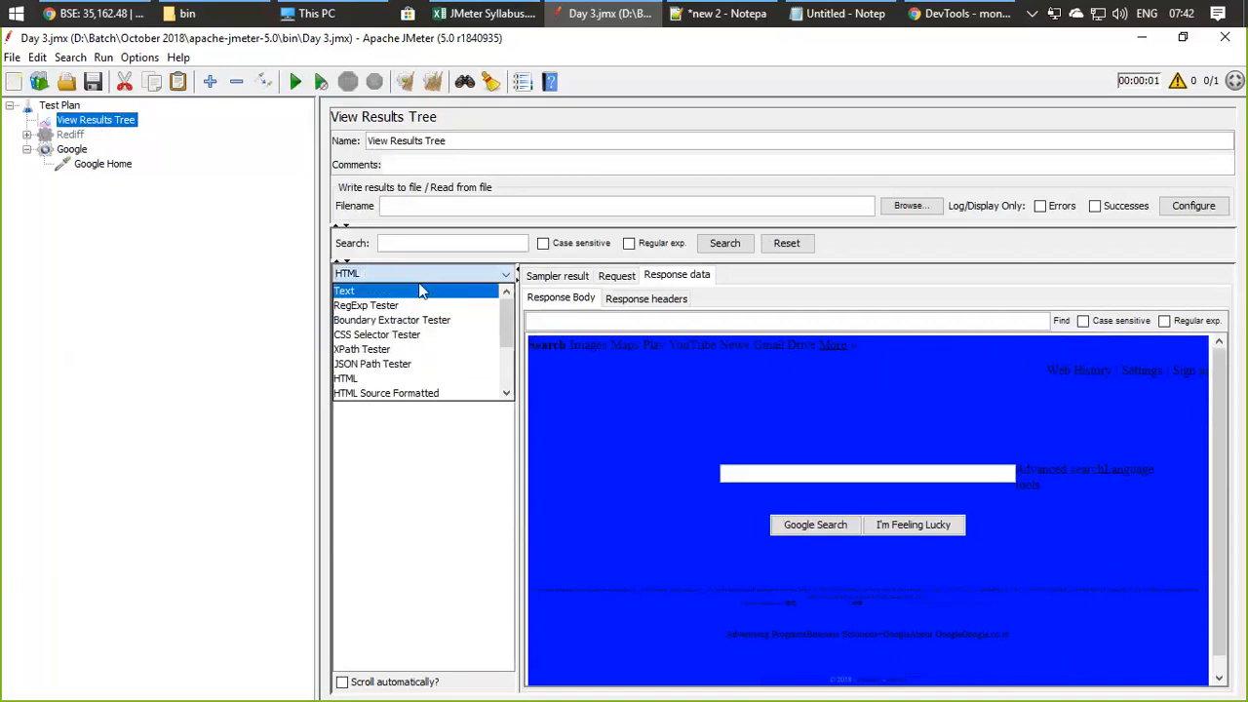
left_click(420, 291)
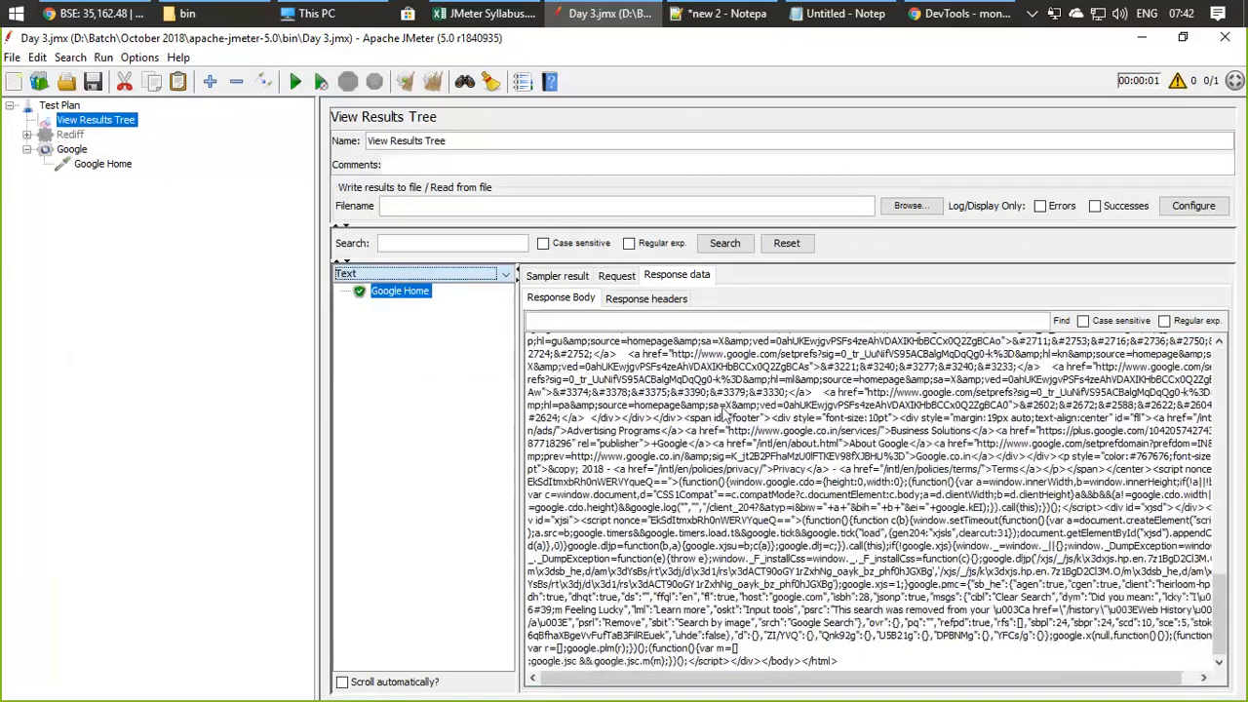
scroll(726, 417, "up", 10)
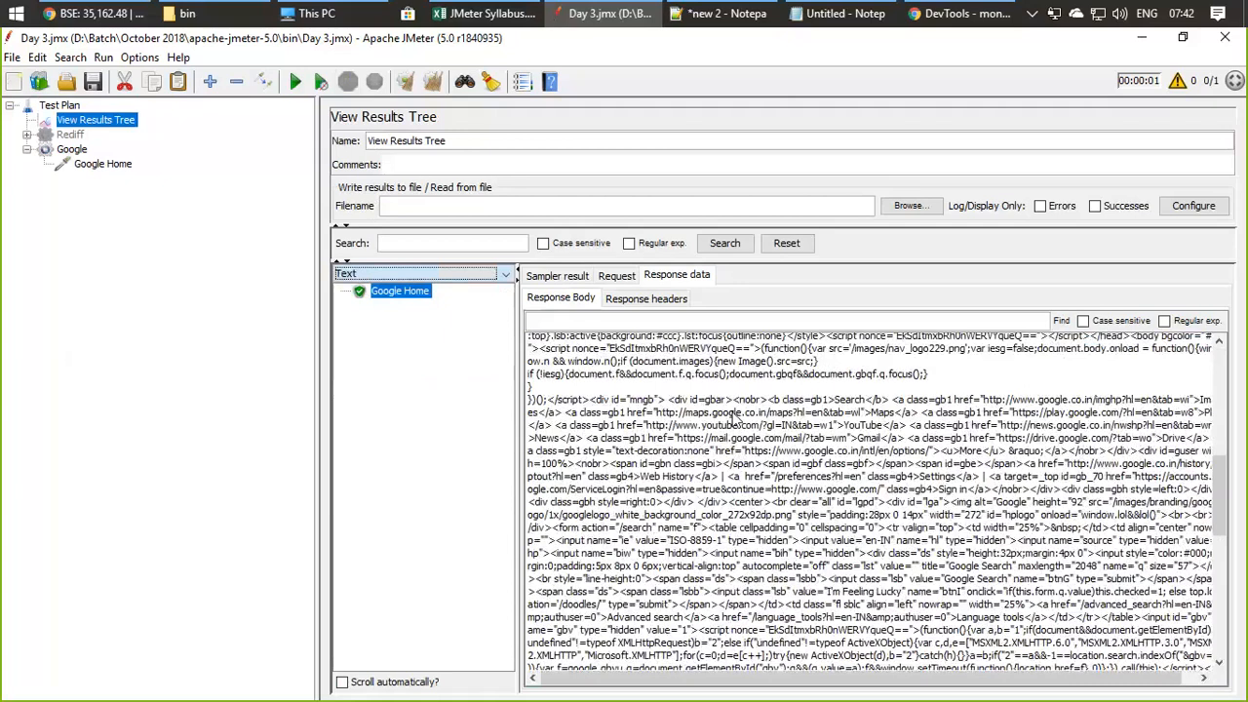
scroll(738, 417, "up", 10)
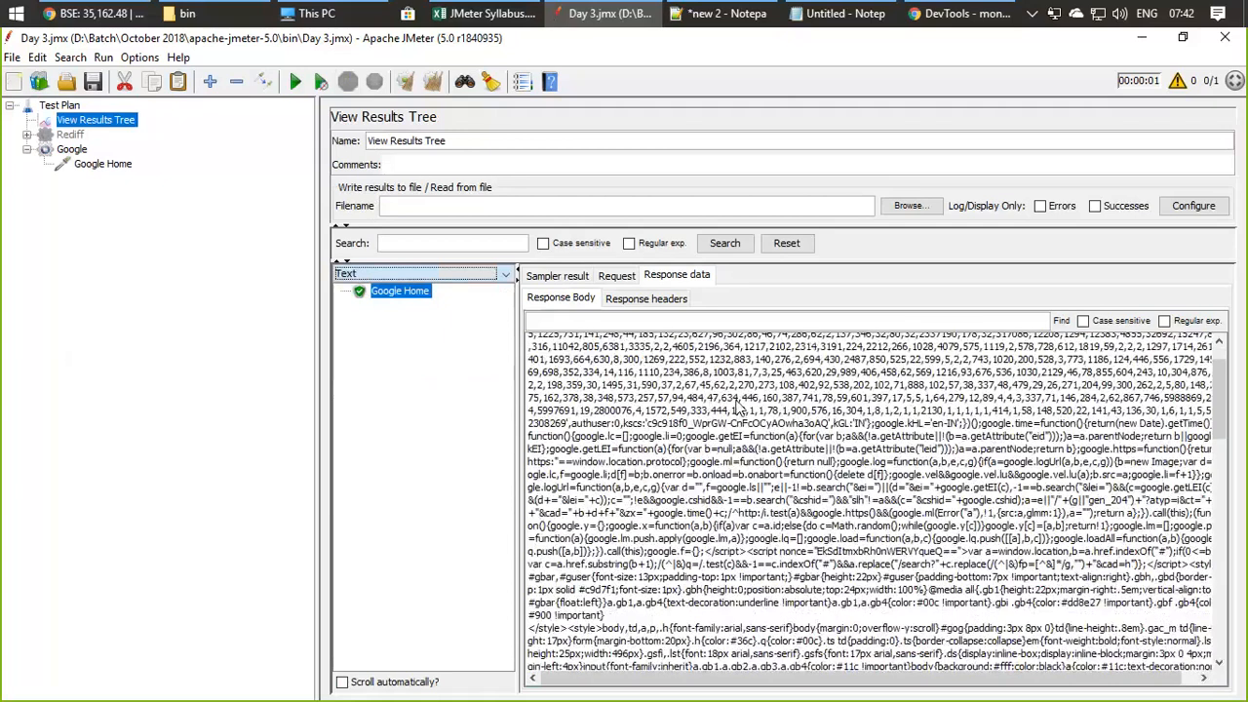
left_click(459, 275)
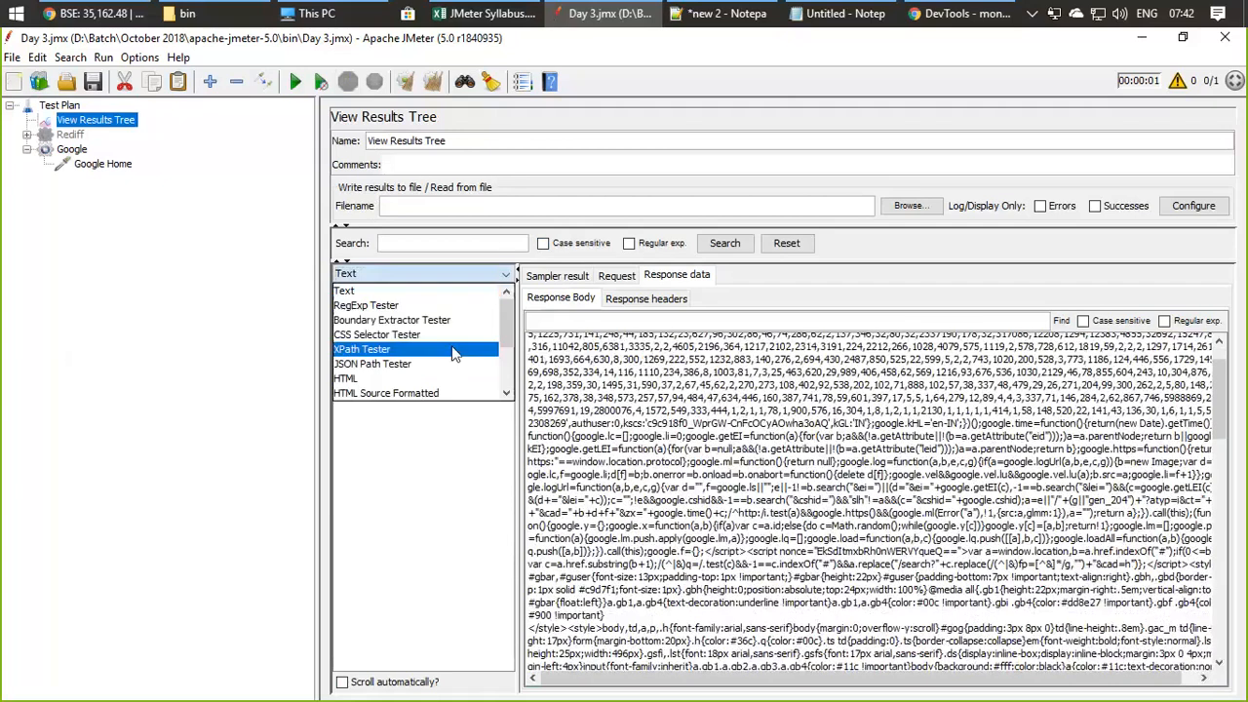
left_click(459, 380)
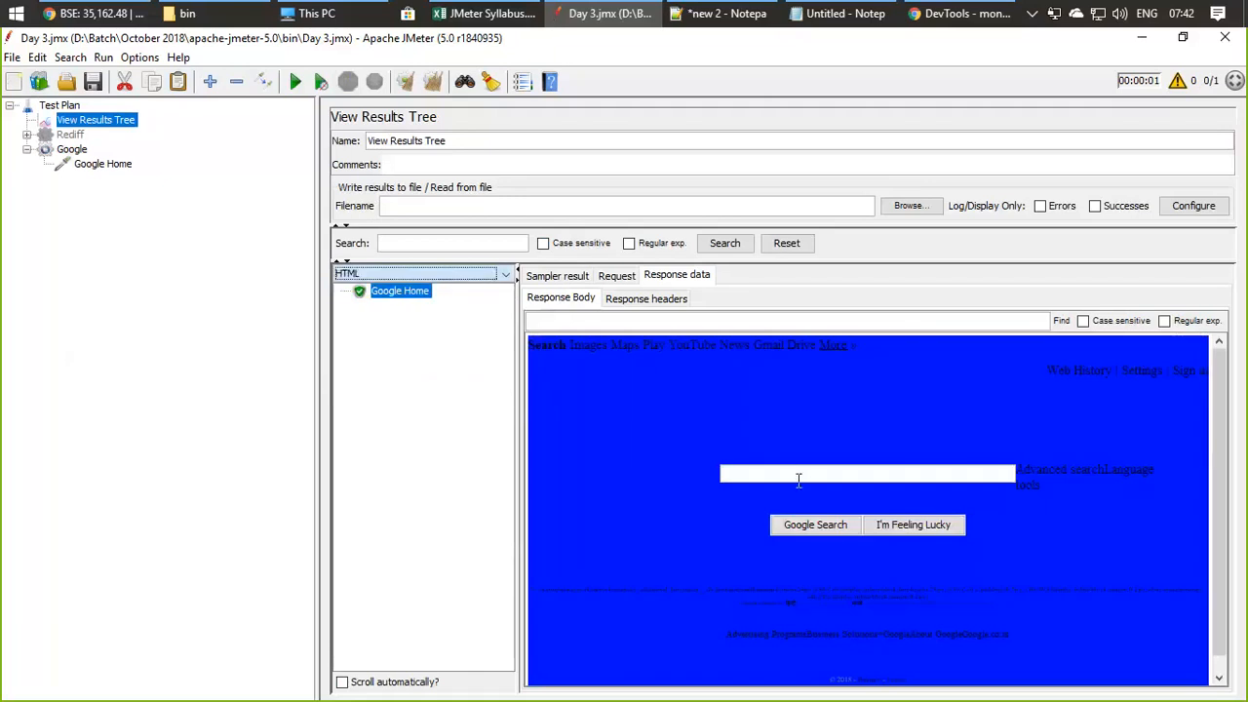
left_click(795, 474)
left_click(94, 14)
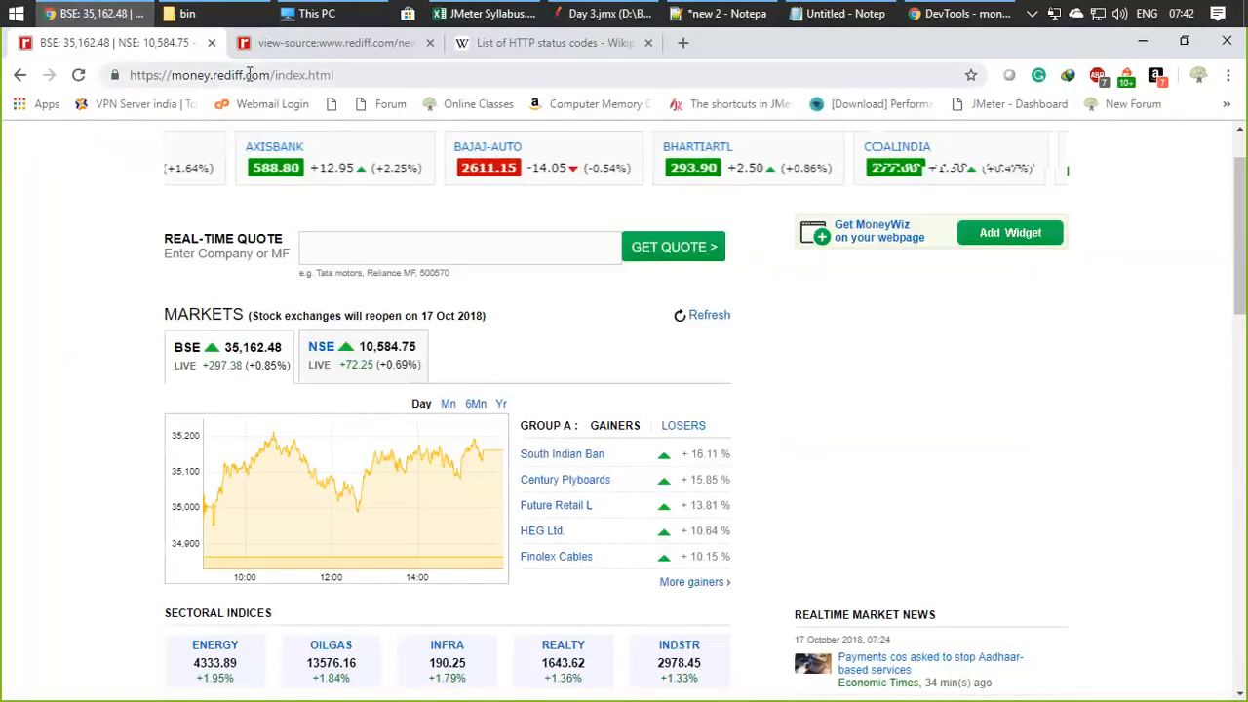
left_click(248, 75)
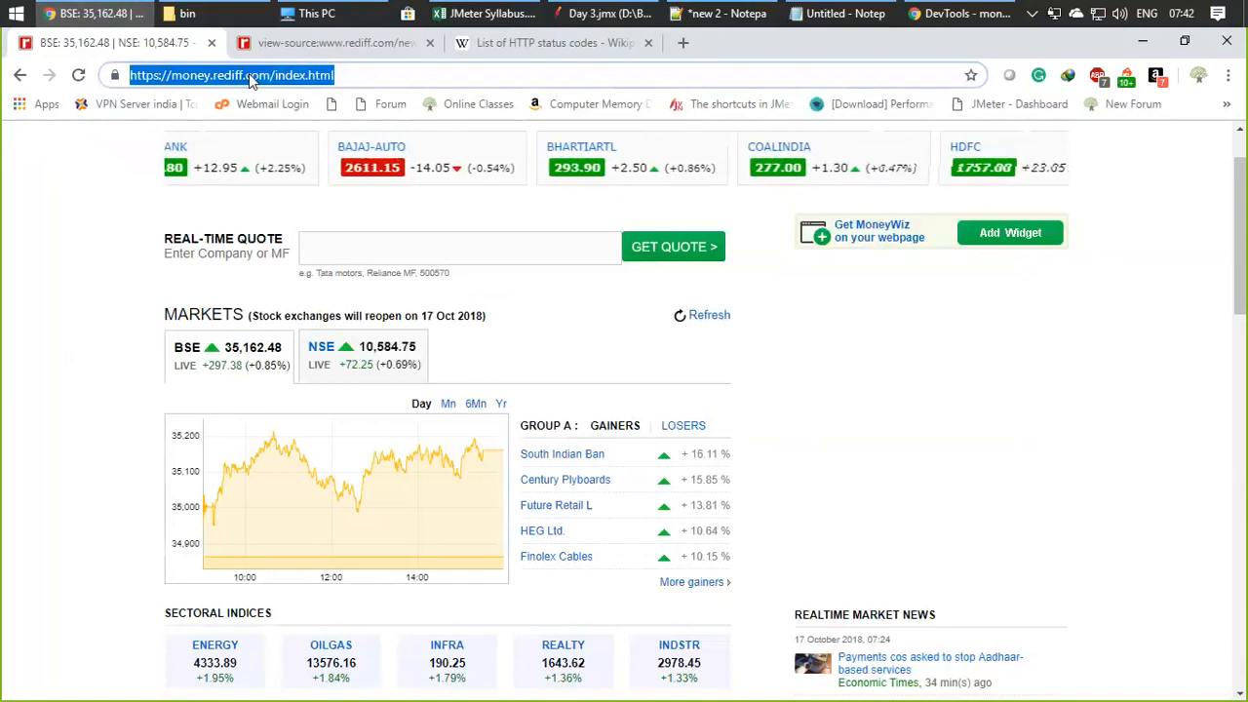
type("goo")
key("Return")
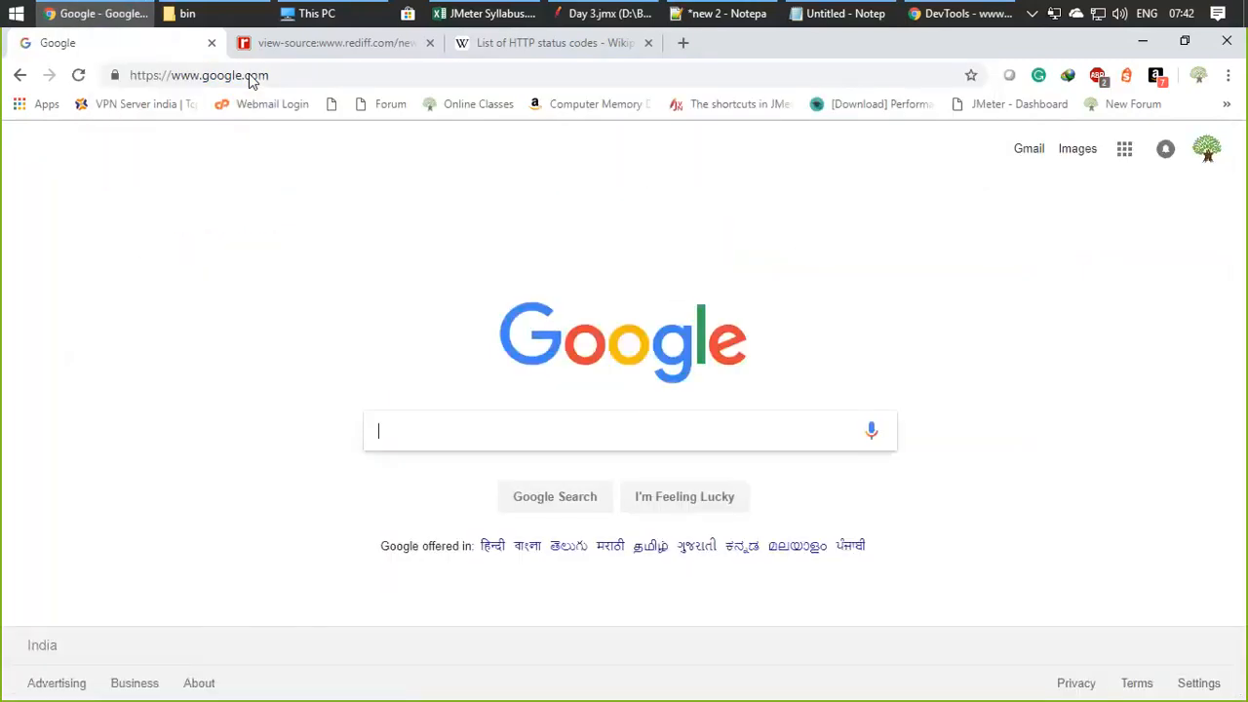
Step: Search Google for JMeter
left_click(768, 430)
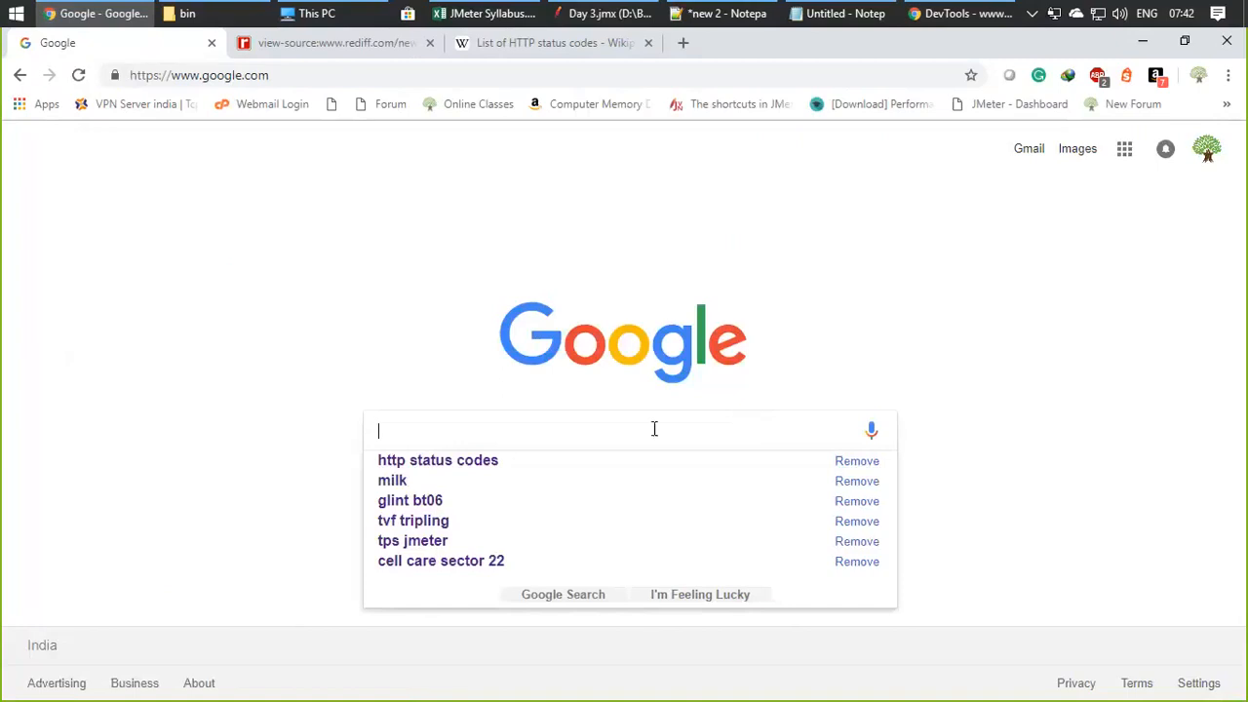
type("JMeter")
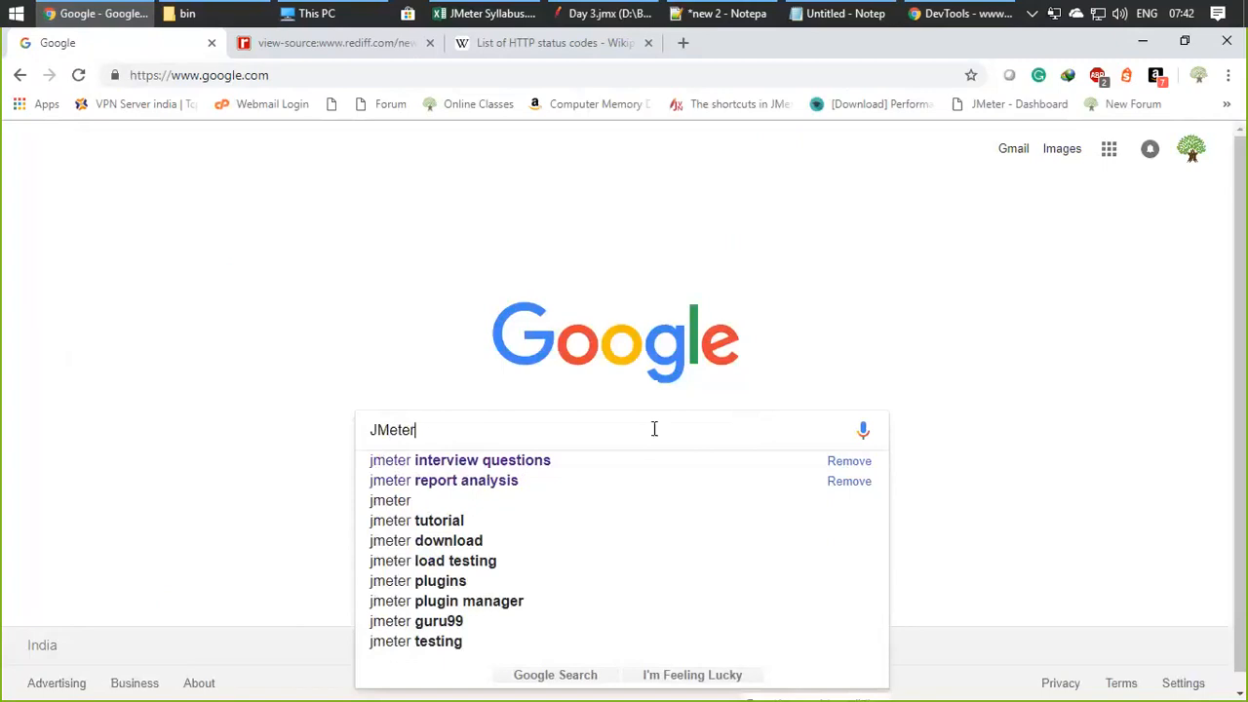
key("Return")
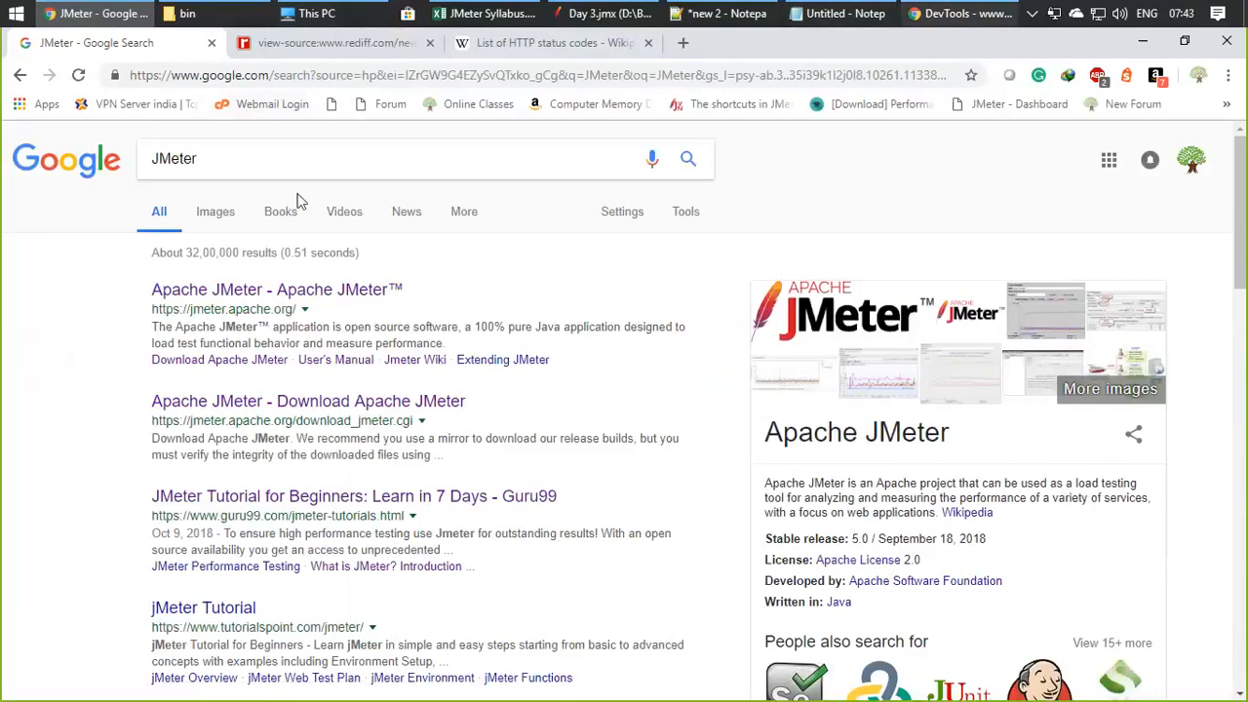
Step: Switch to Chrome DevTools and examine the full request URL in the headers of the Google search document request
mouse_move(839, 13)
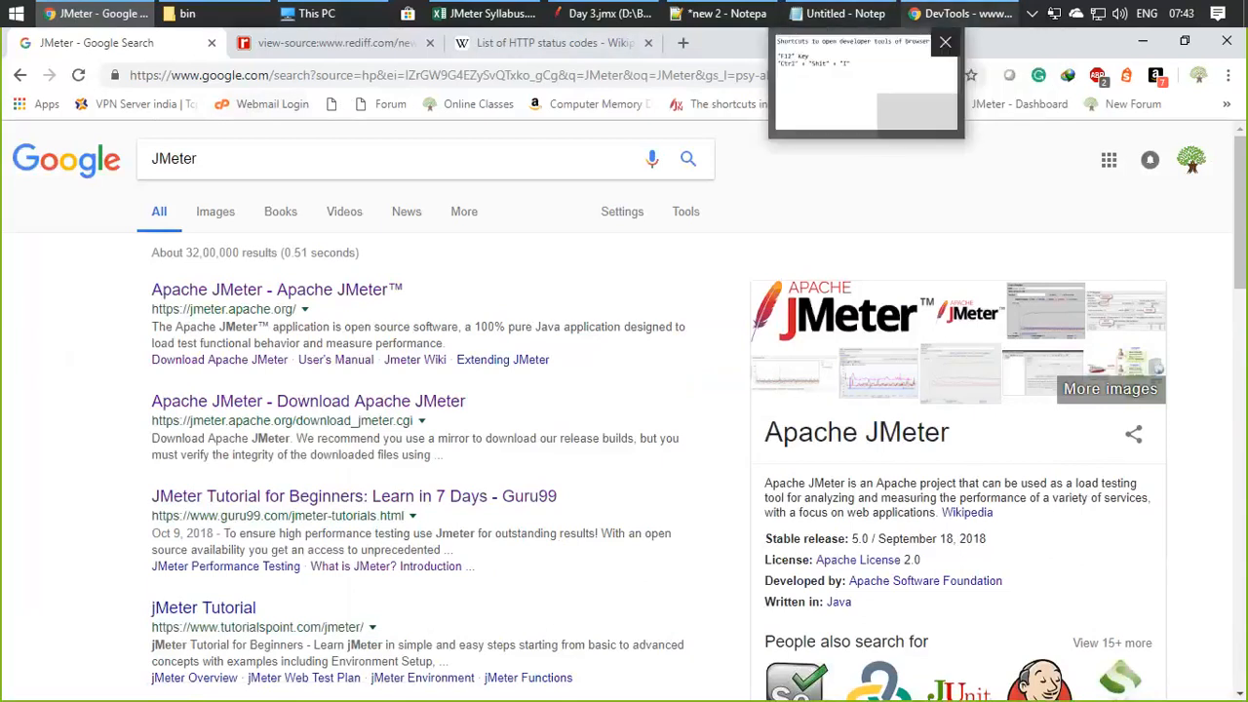
left_click(951, 14)
scroll(570, 391, "up", 15)
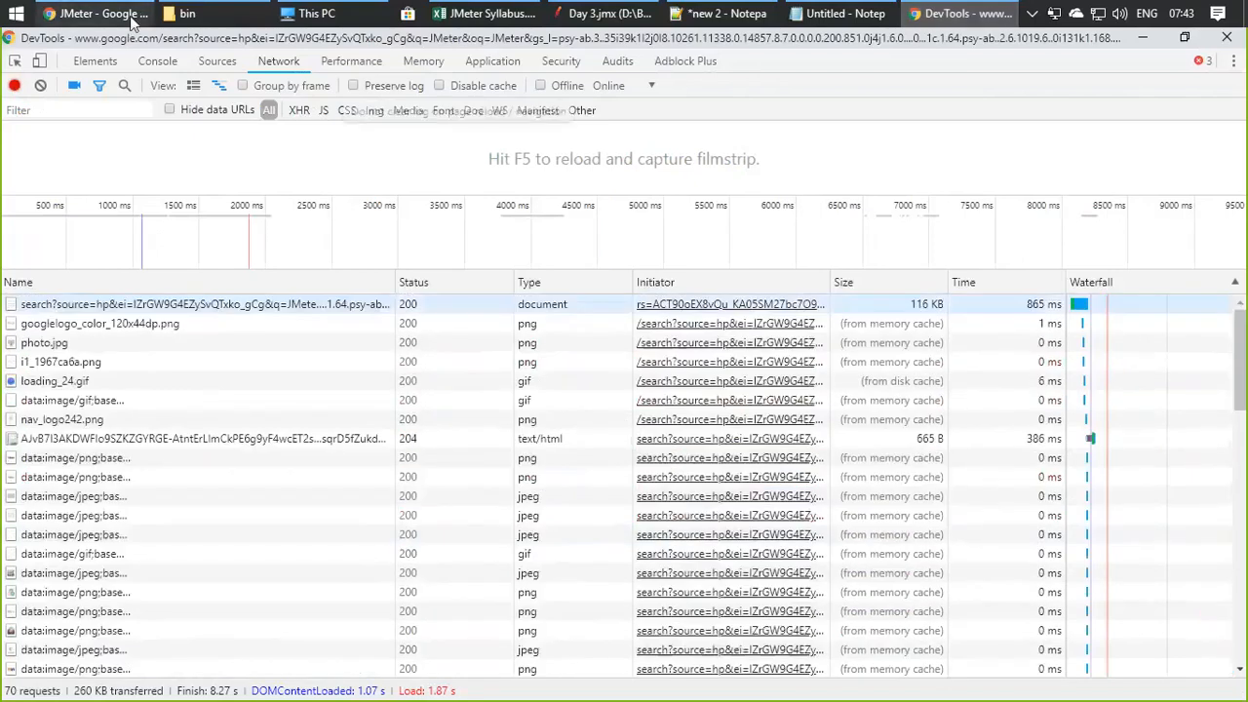
left_click(71, 310)
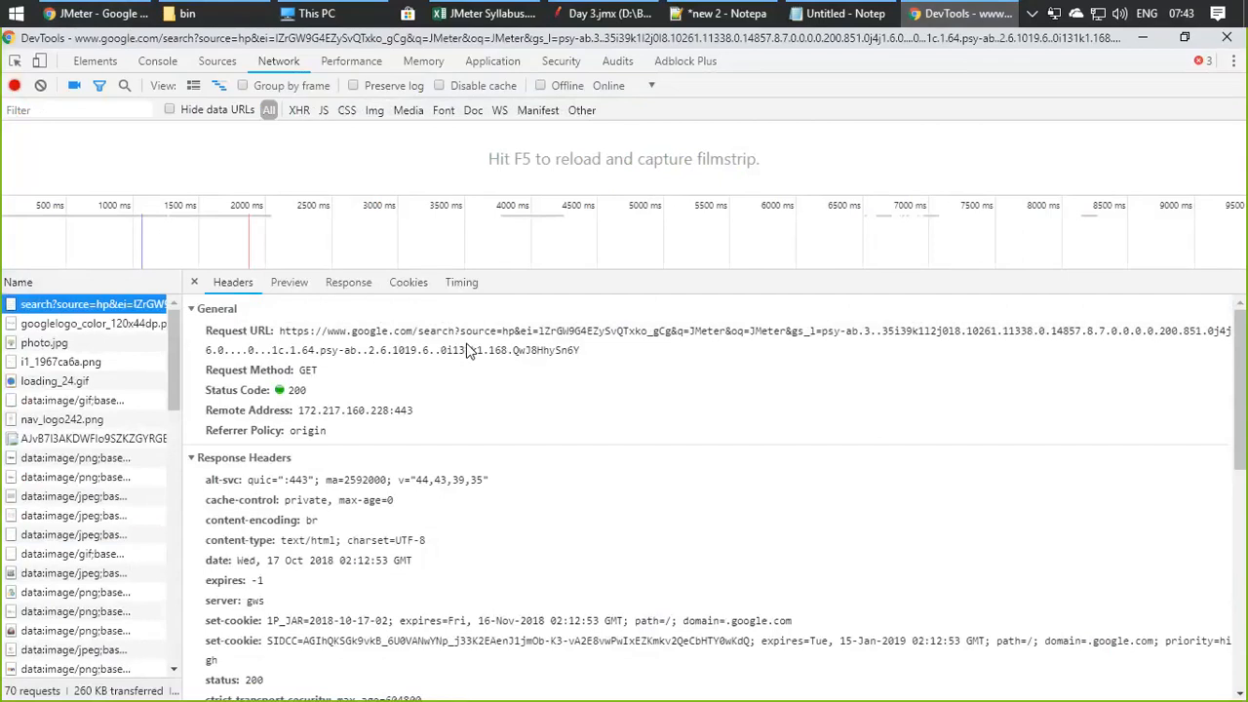
left_click_drag(581, 351, 283, 338)
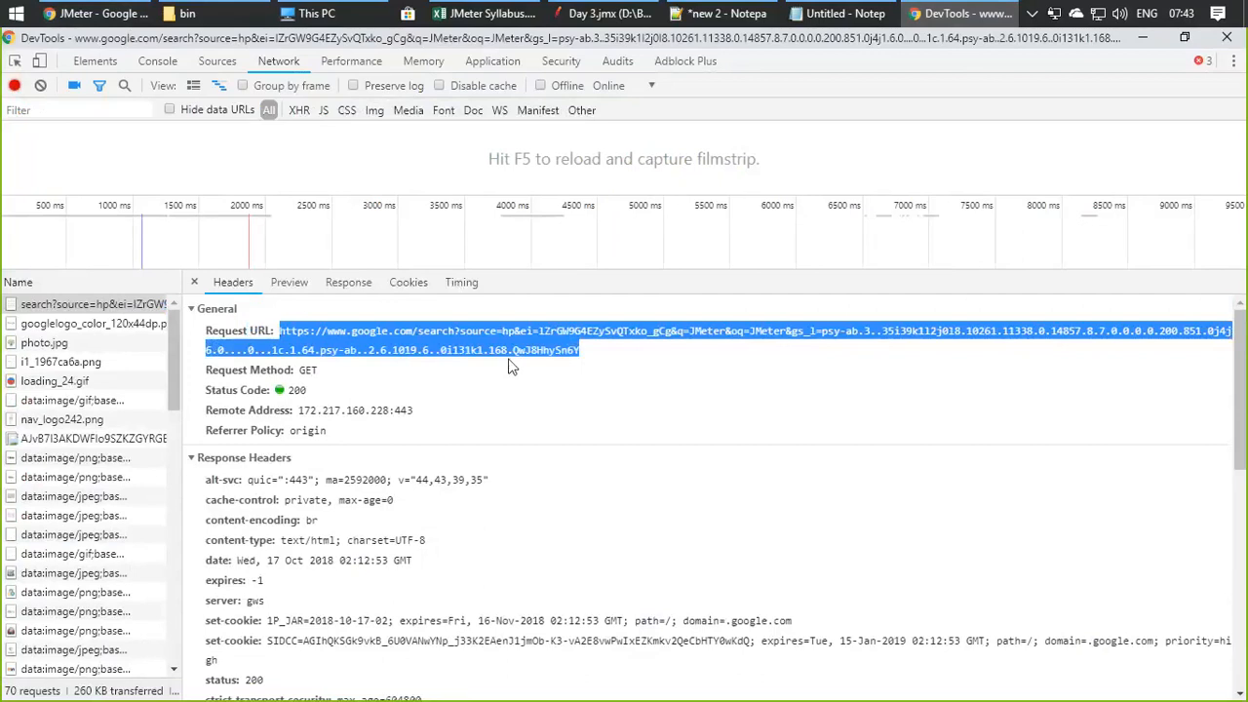
left_click(770, 346)
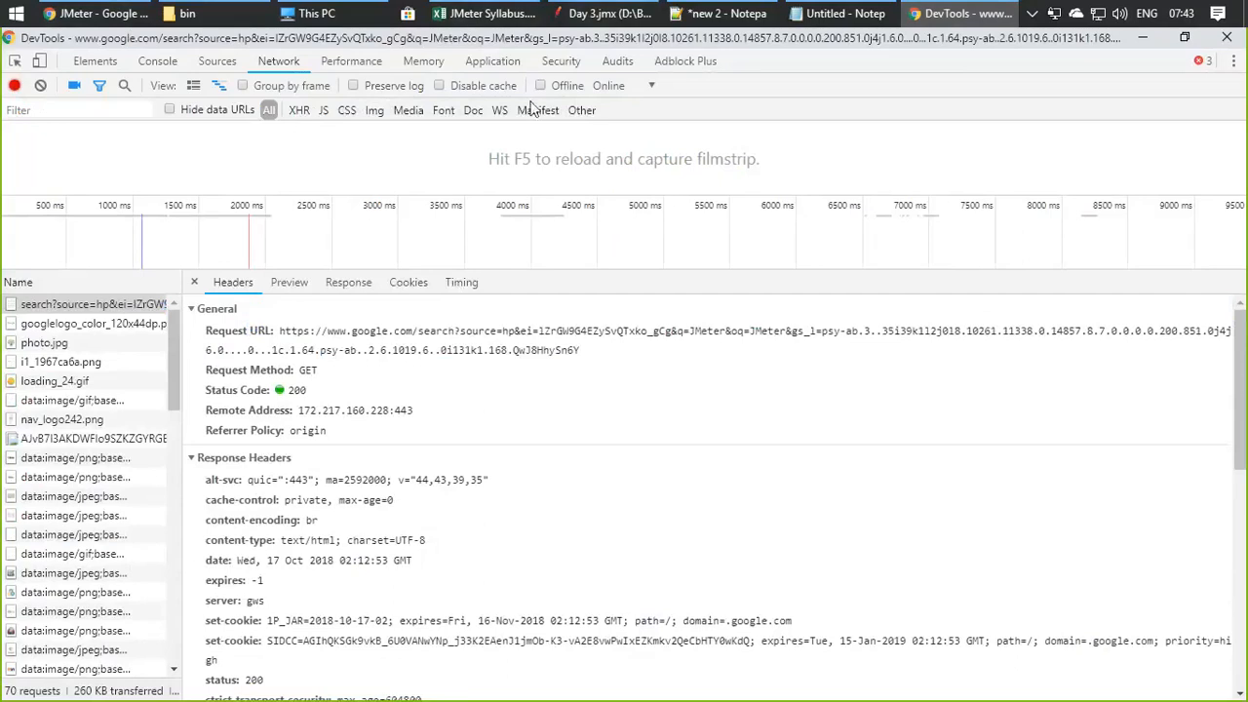
left_click_drag(581, 351, 260, 327)
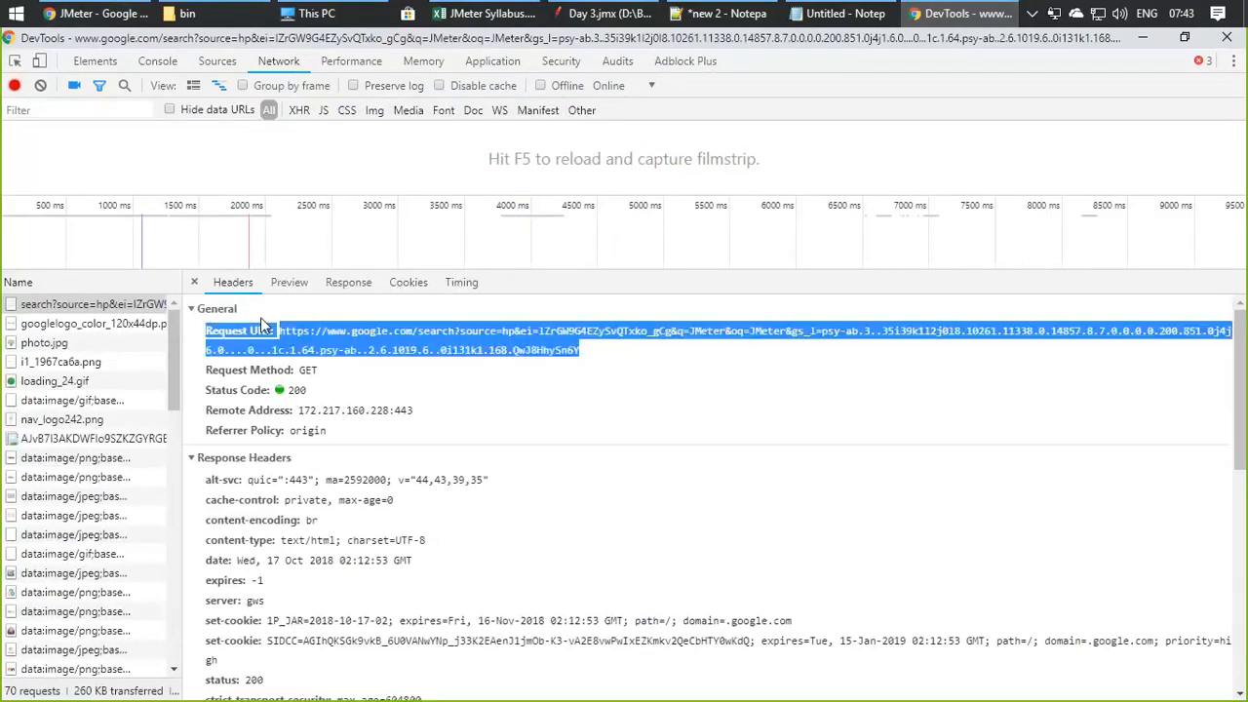
Step: Return to JMeter and add a second HTTP Request to the Google thread group, named Google Search - JMeter
left_click(608, 12)
left_click(71, 149)
right_click(71, 150)
mouse_move(123, 162)
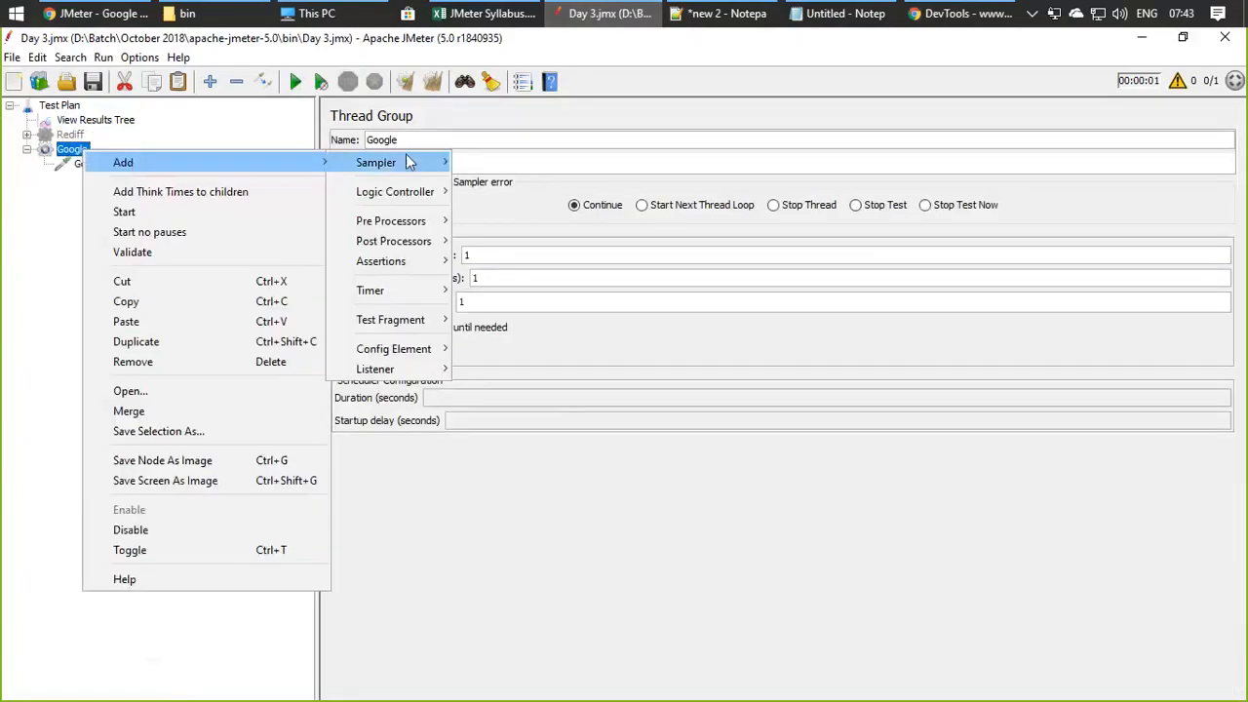
mouse_move(408, 162)
left_click(493, 179)
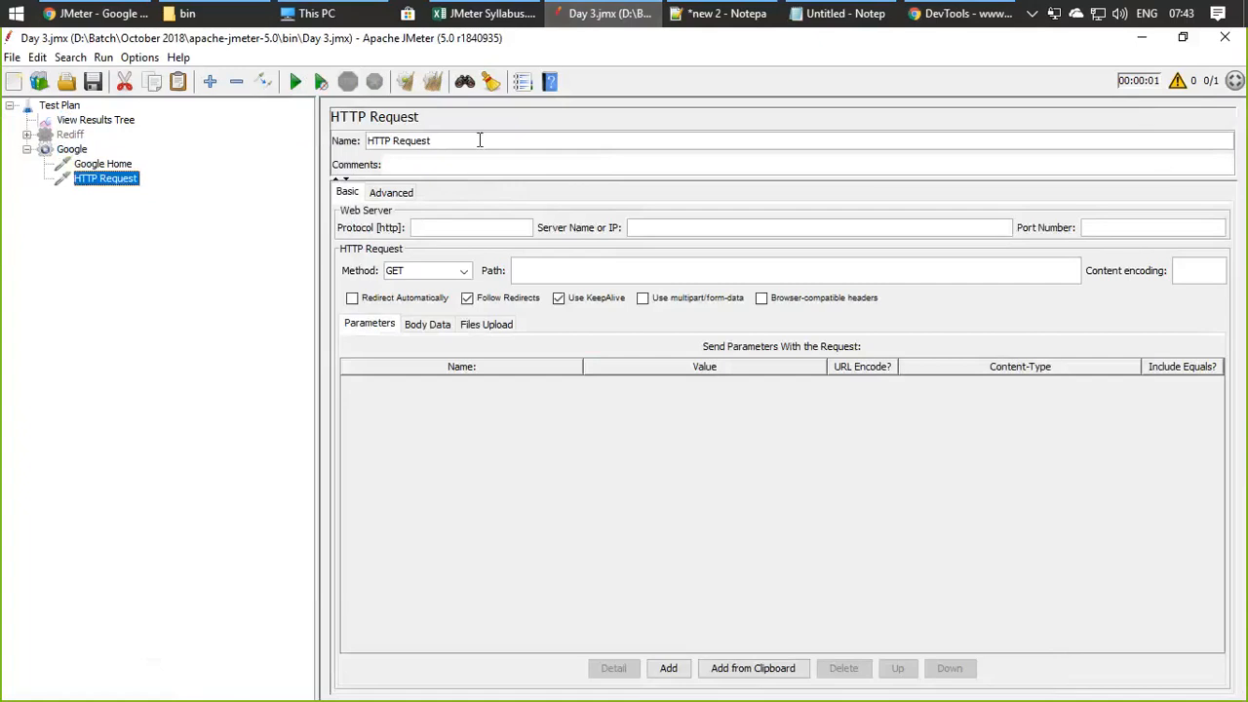
left_click_drag(479, 140, 235, 138)
type("GFoogle Search - JMeter")
Step: Copy https from the search request's URL in Chrome DevTools and paste it as the new HTTP Request's protocol in JMeter
left_click(81, 20)
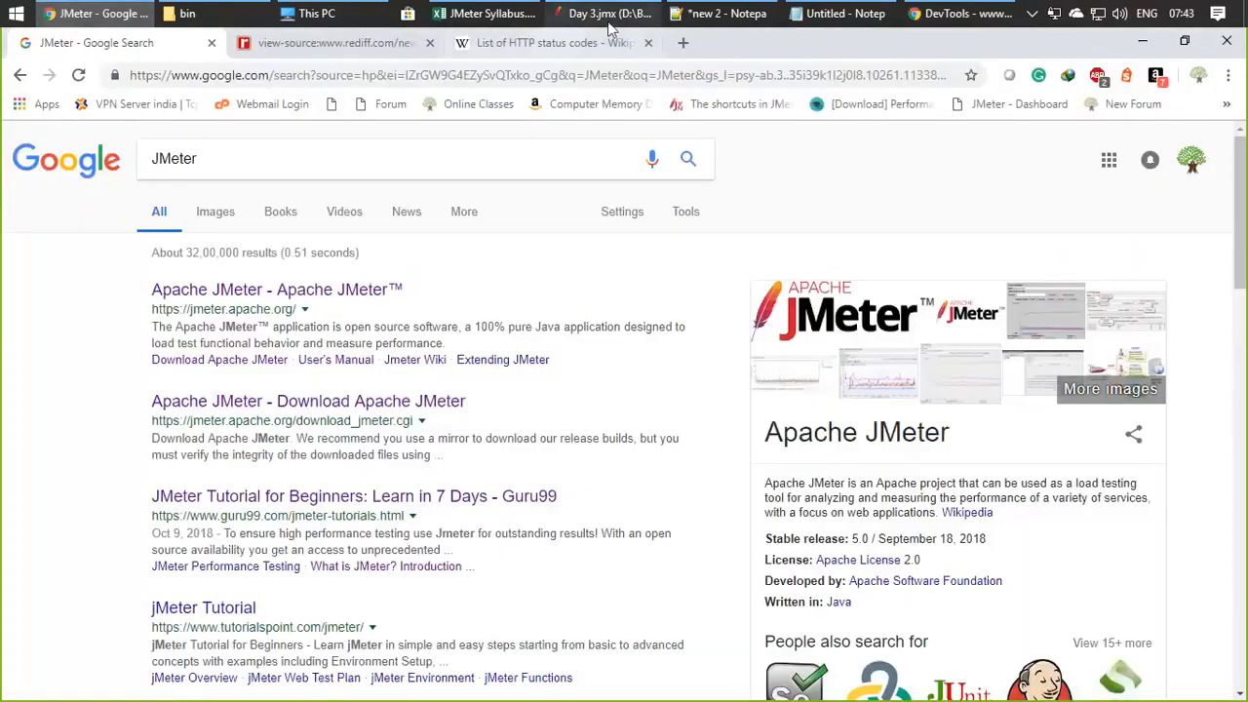
left_click(917, 14)
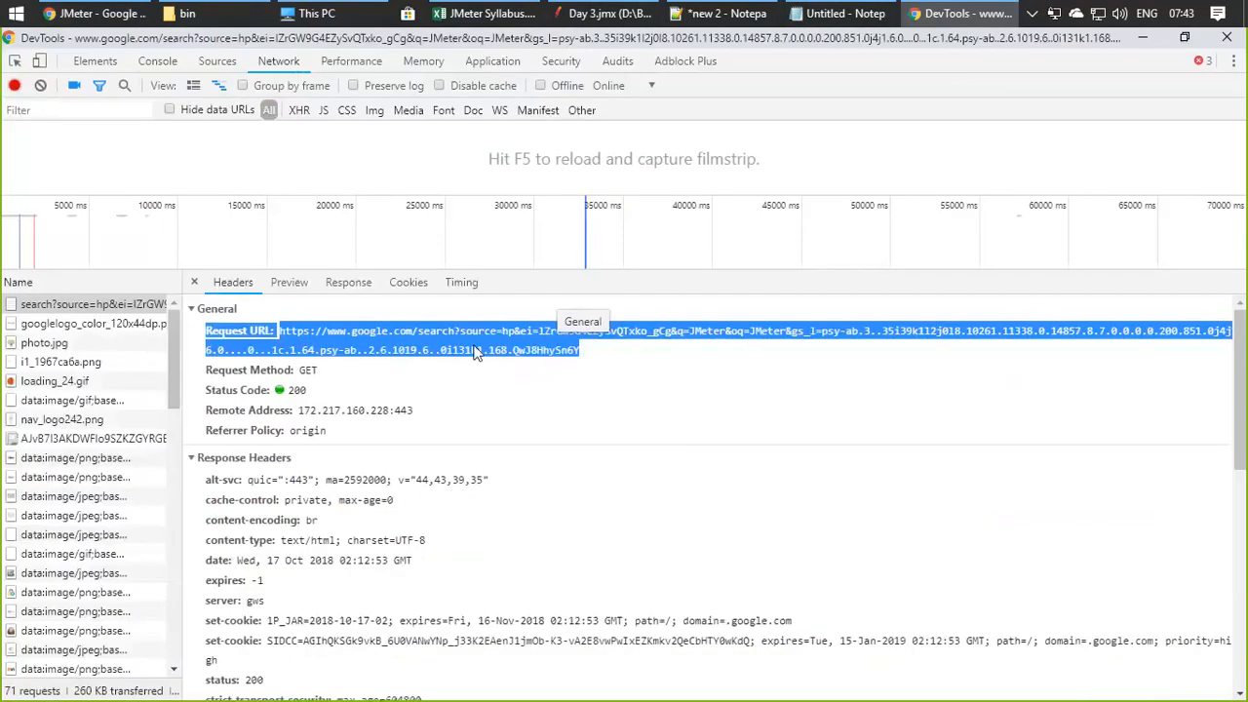
left_click(423, 332)
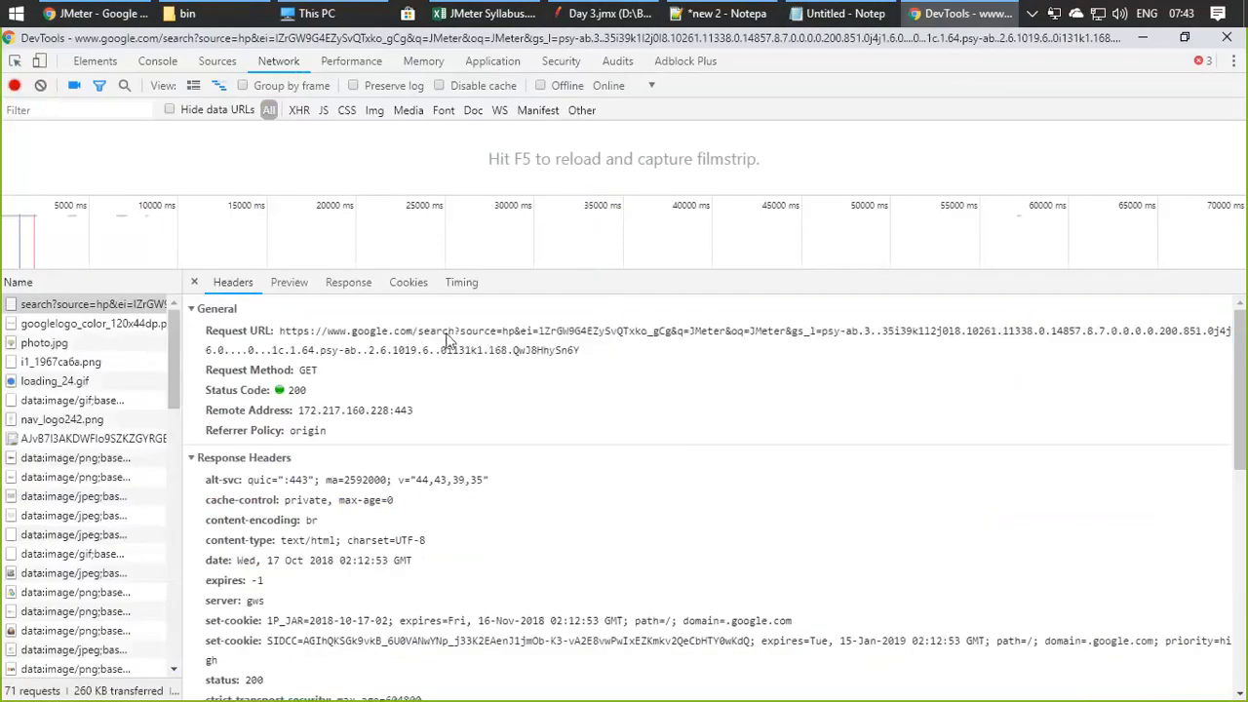
double_click(296, 332)
key("ctrl+c")
left_click(604, 13)
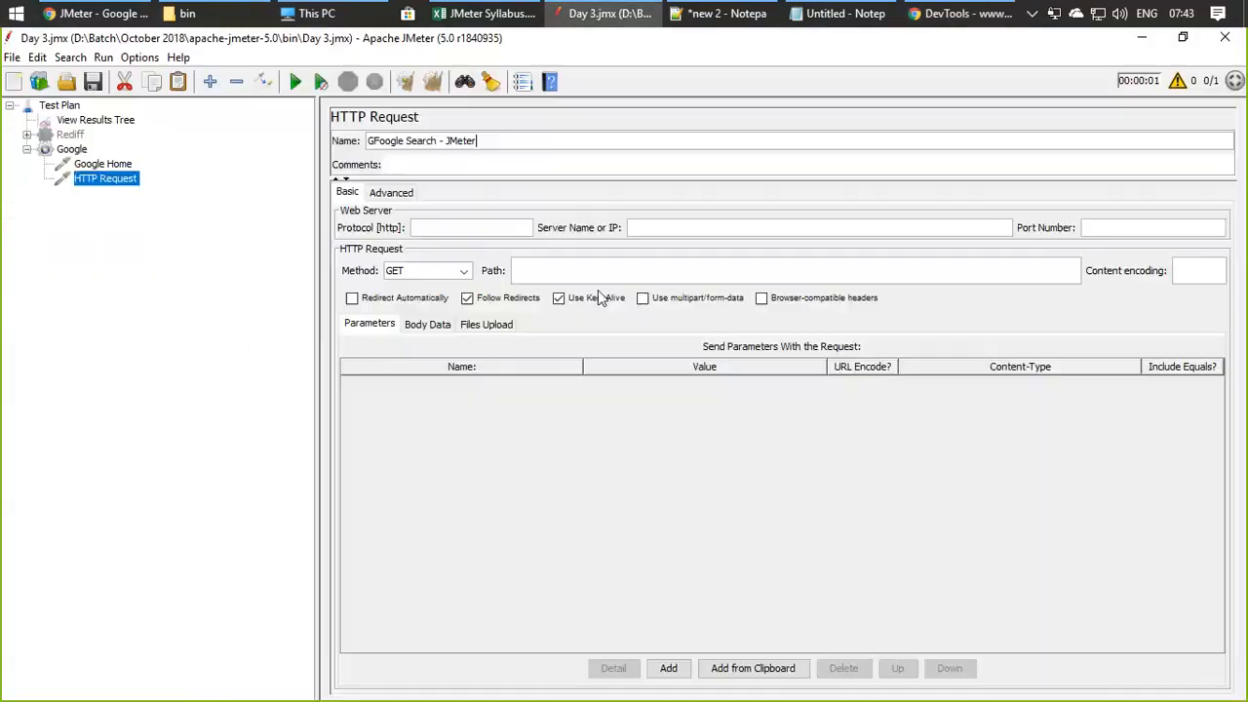
left_click(463, 231)
key("ctrl+v")
left_click(965, 14)
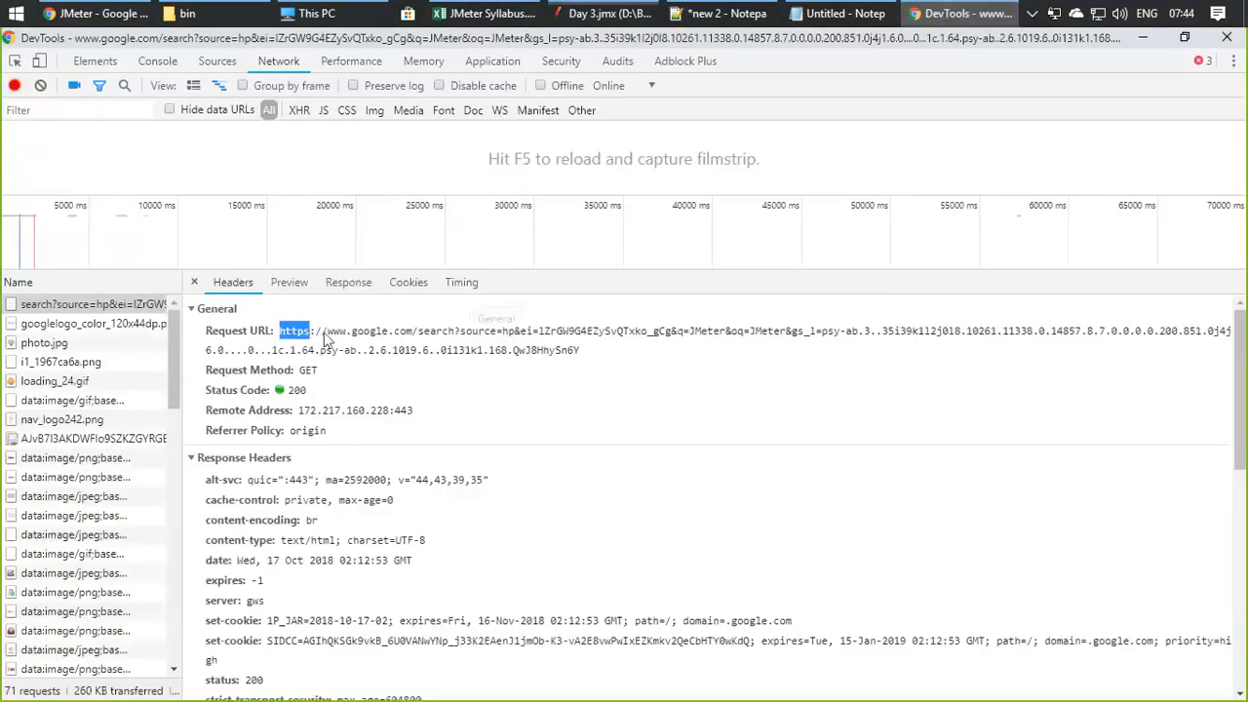
left_click_drag(327, 334, 414, 340)
key("ctrl+c")
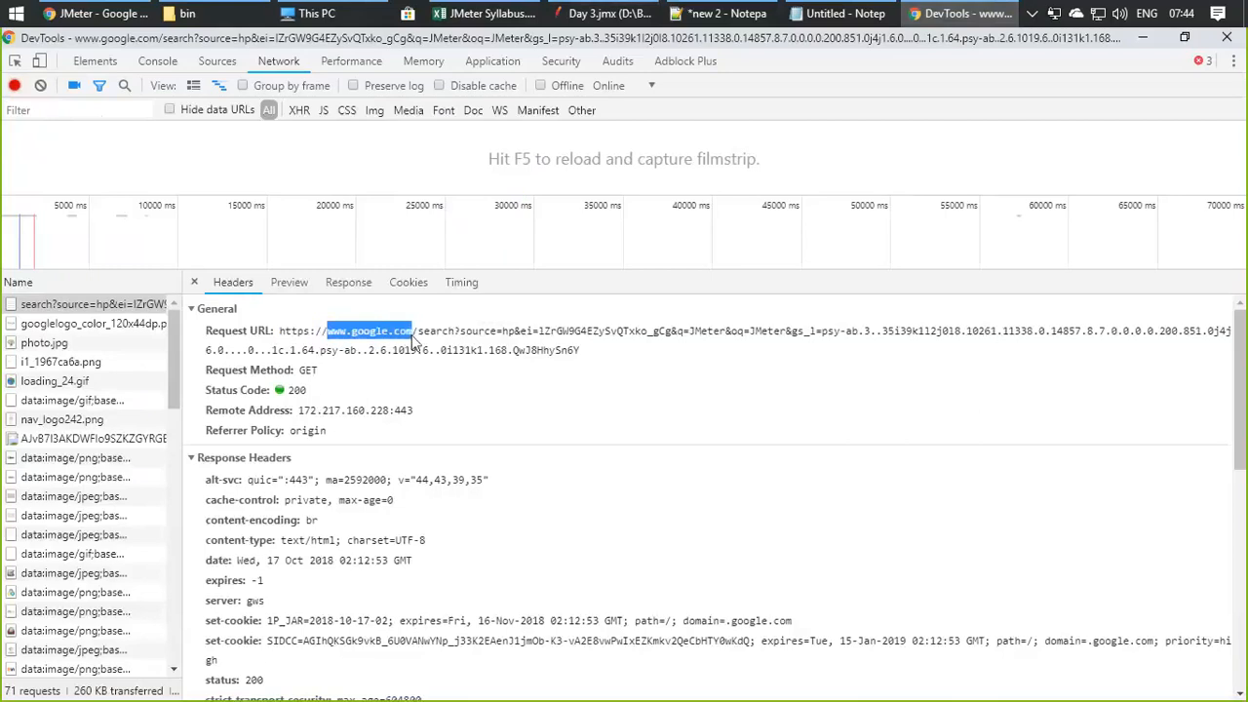
key("alt+Tab")
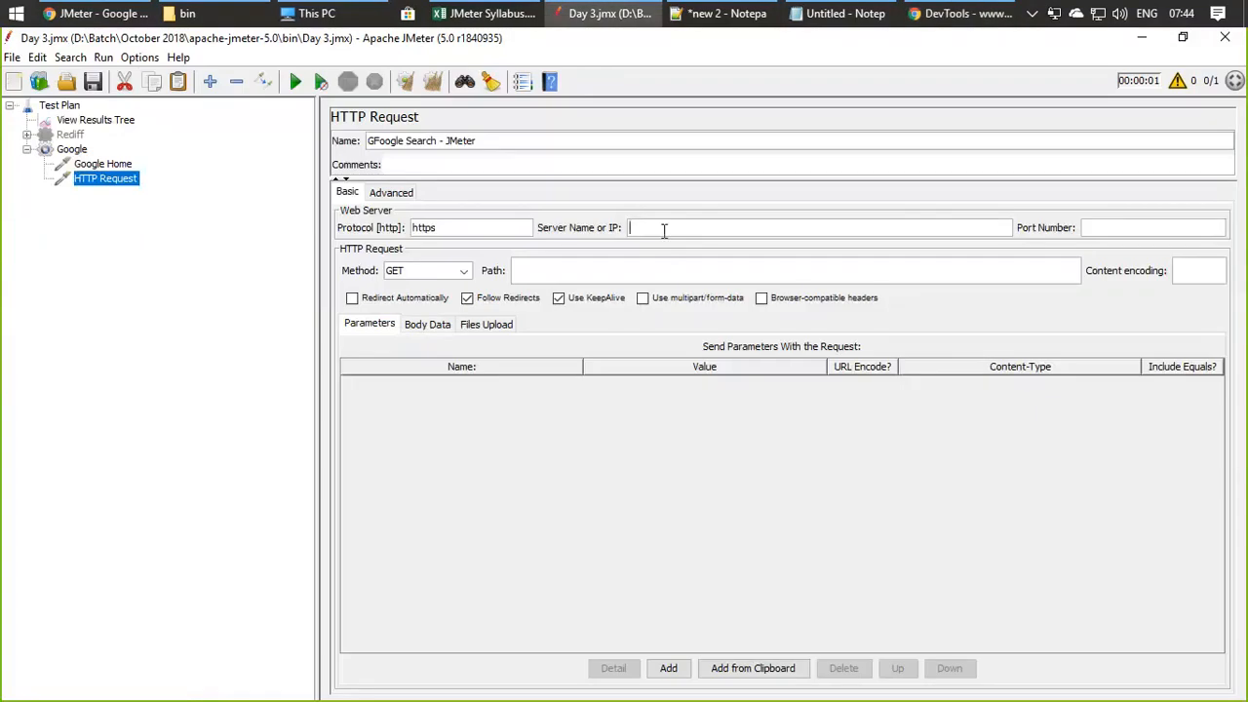
key("ctrl+v")
Step: Switch to DevTools and examine how the search request URL divides into protocol, server, path and the parameters after the question mark
left_click(972, 15)
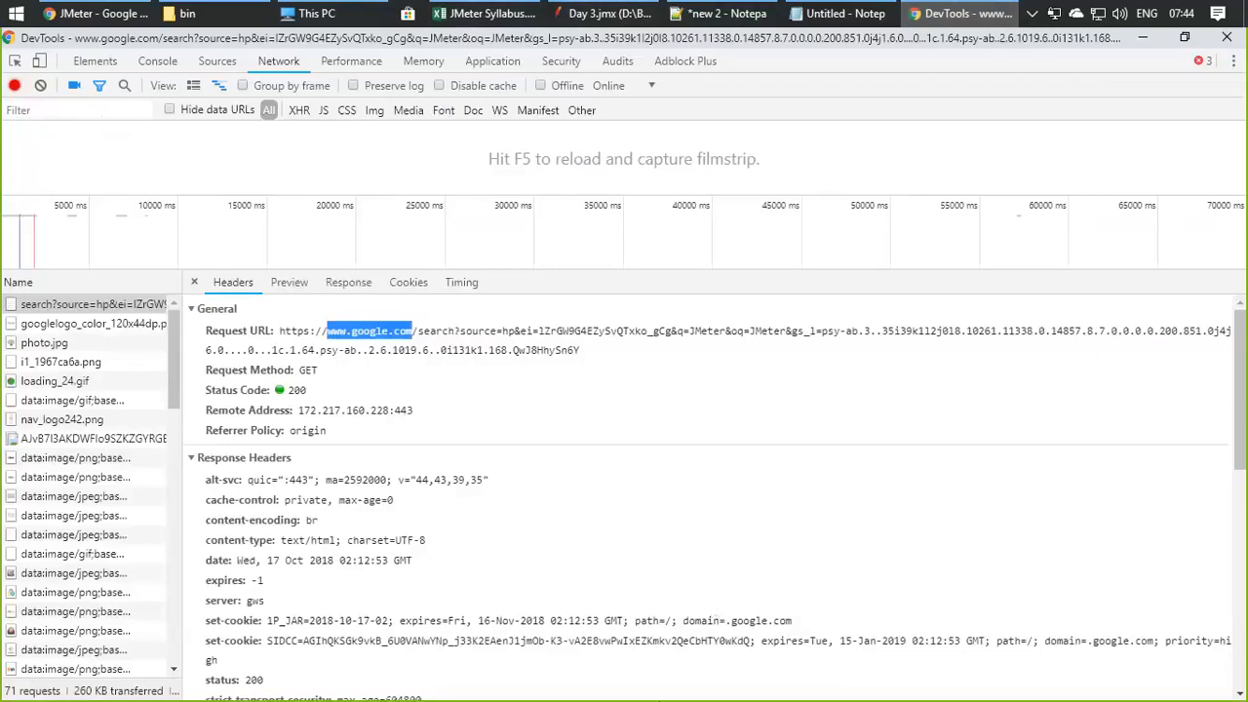
left_click(896, 671)
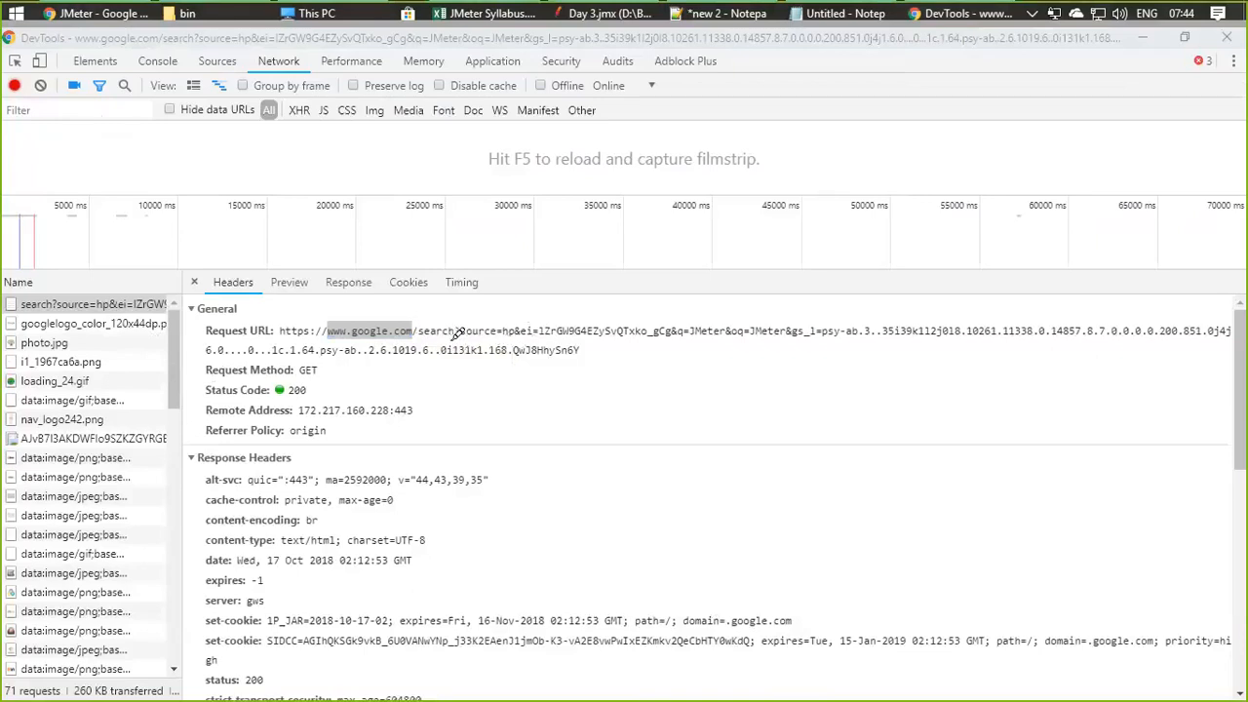
left_click_drag(446, 340, 476, 334)
mouse_move(468, 315)
left_mouse_down()
mouse_move(446, 321)
mouse_move(470, 346)
mouse_move(470, 314)
left_mouse_up()
key("Escape")
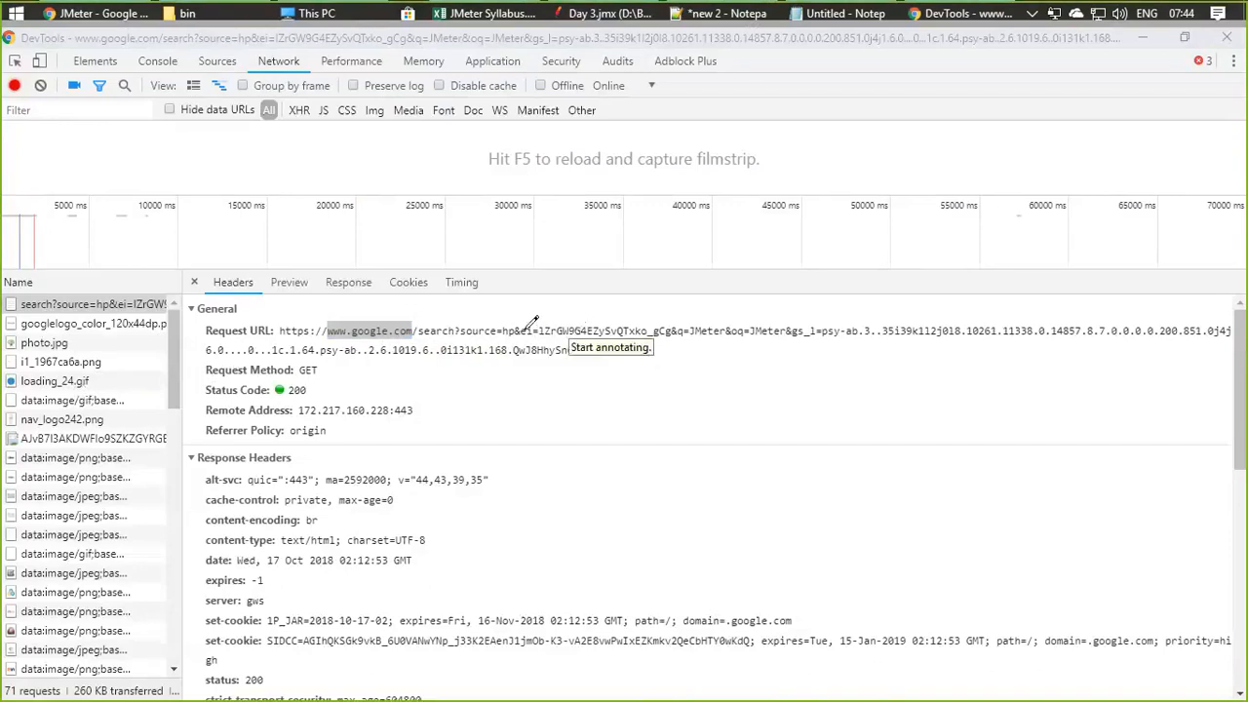
mouse_move(449, 336)
left_mouse_down()
mouse_move(473, 338)
mouse_move(456, 321)
left_mouse_up()
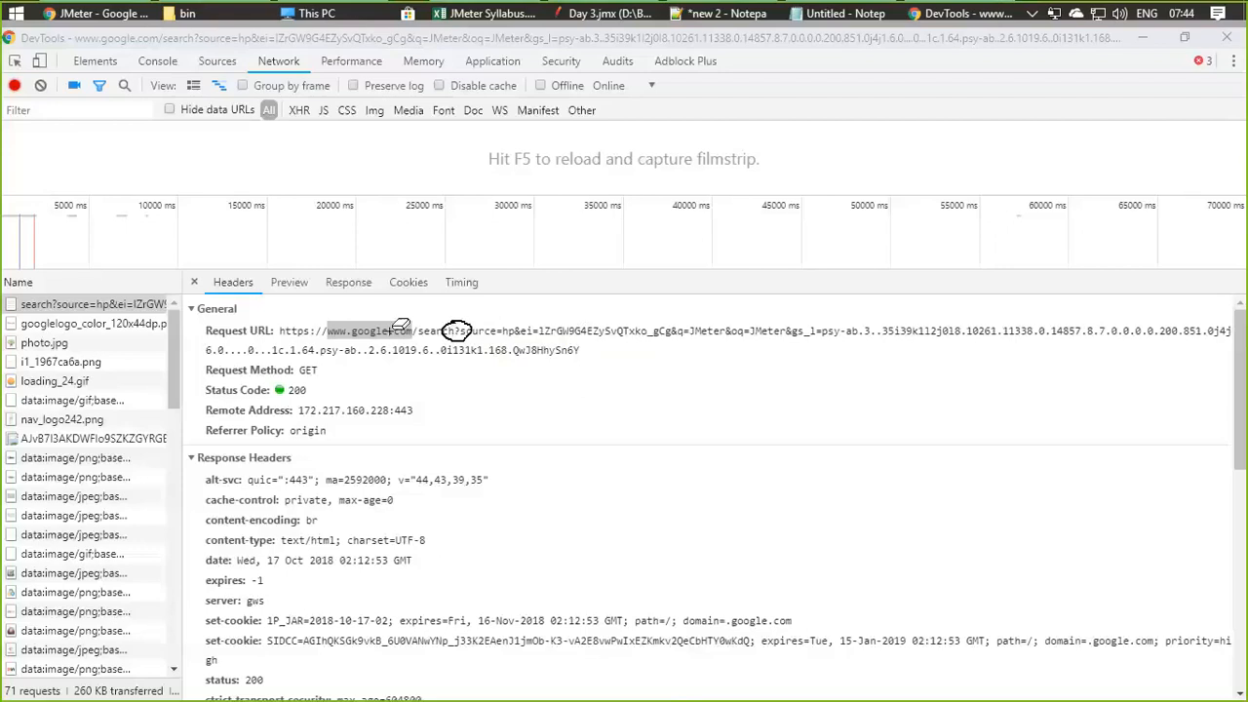
left_click(459, 321)
mouse_move(279, 340)
left_mouse_down()
mouse_move(416, 323)
mouse_move(429, 342)
mouse_move(1246, 361)
left_mouse_up()
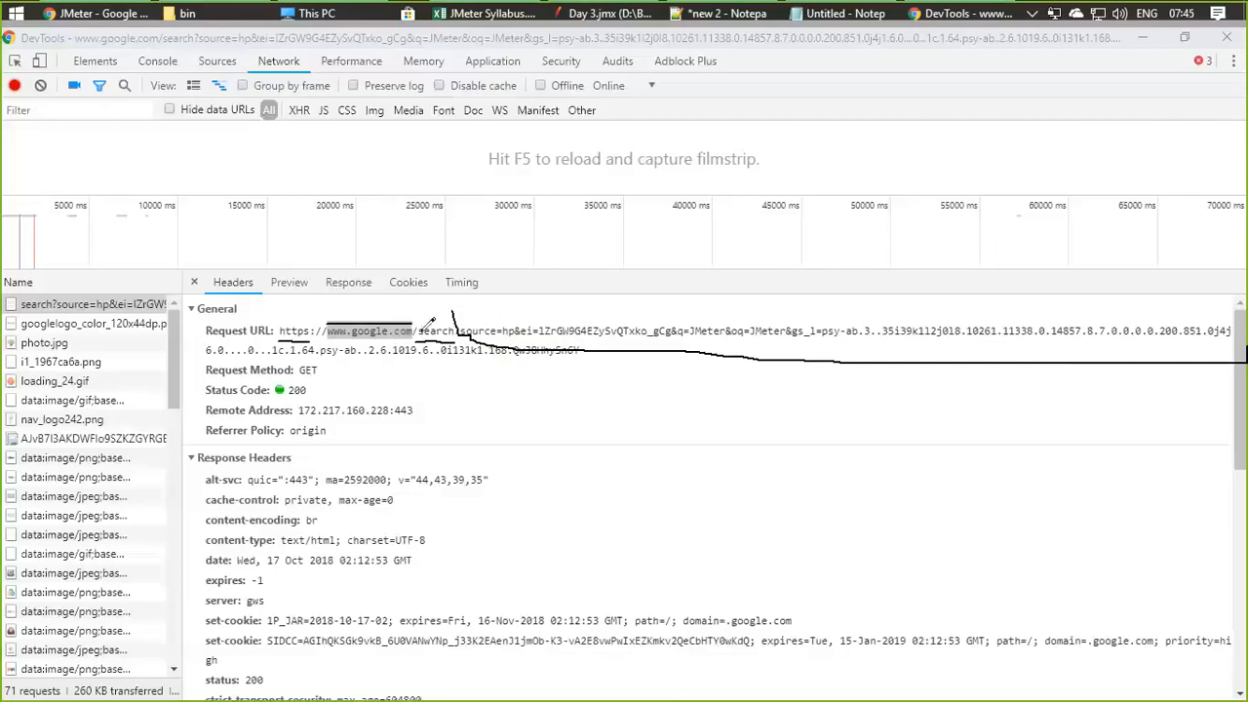
key("Escape")
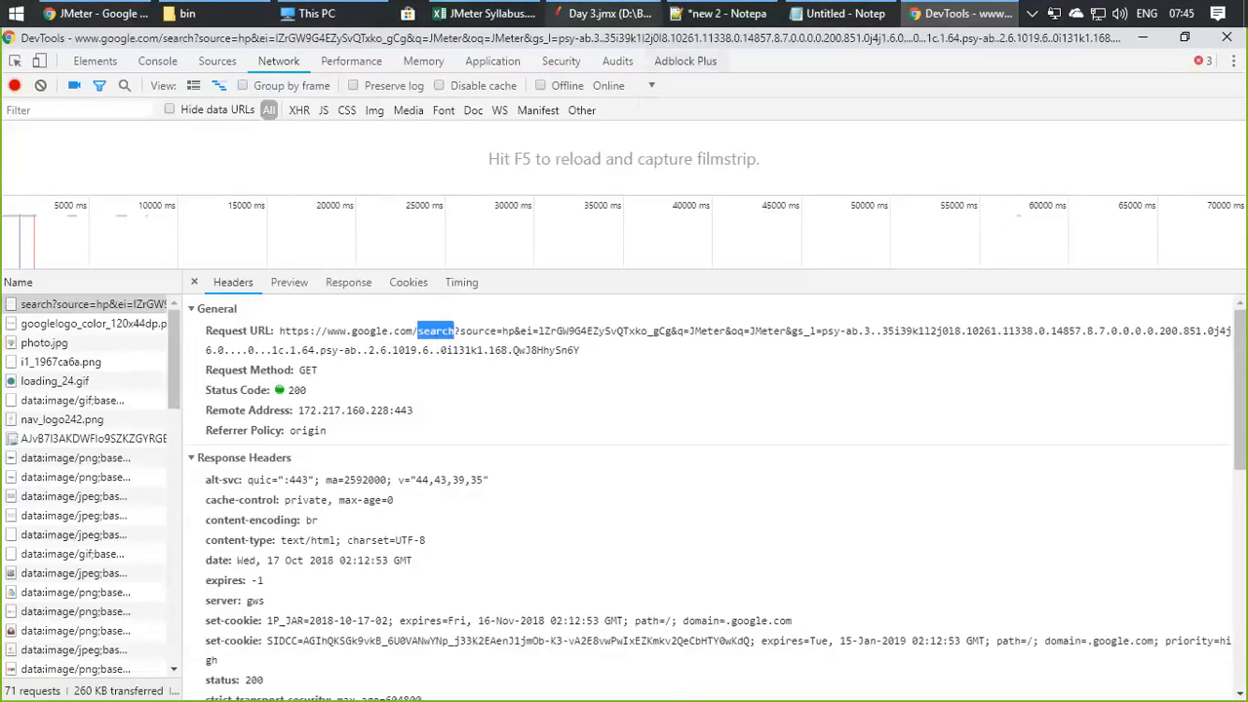
Step: Return to JMeter and set the search request's path to /search
left_click(562, 21)
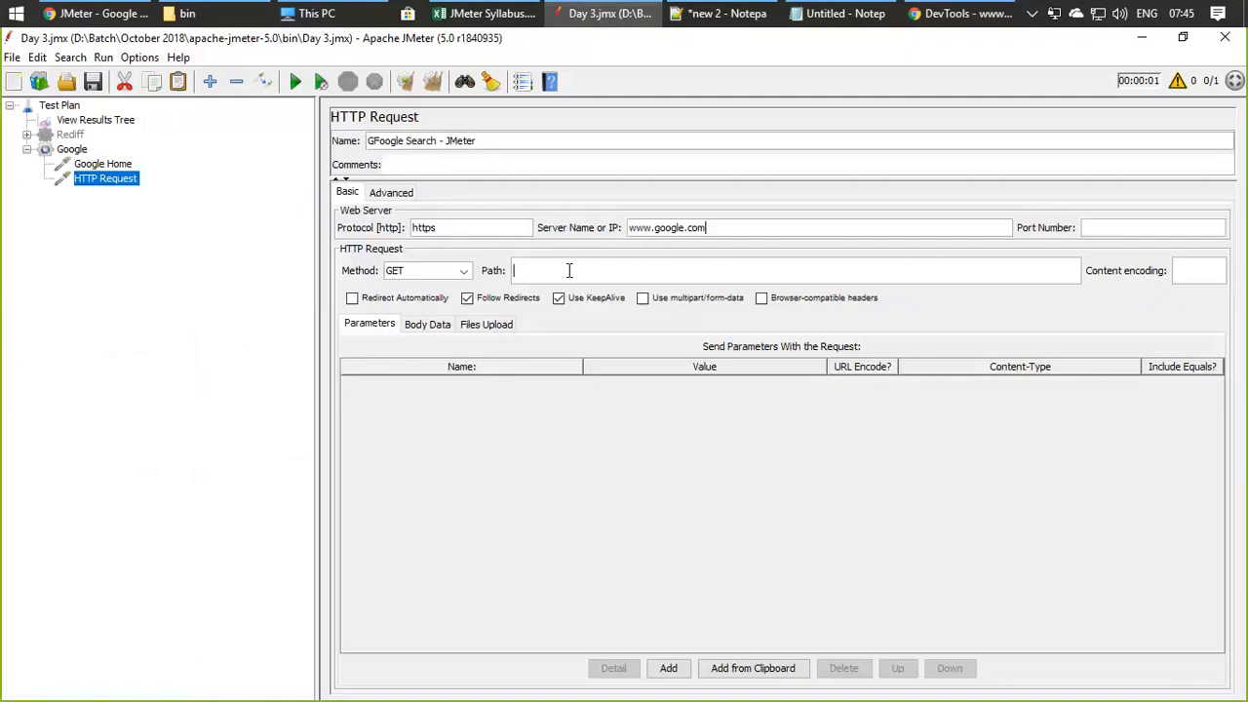
type("/")
key("ctrl+v")
key("BackSpace")
key("BackSpace")
key("BackSpace")
key("BackSpace")
key("BackSpace")
key("BackSpace")
key("BackSpace")
key("BackSpace")
key("BackSpace")
key("BackSpace")
key("BackSpace")
key("BackSpace")
key("BackSpace")
key("BackSpace")
type("search")
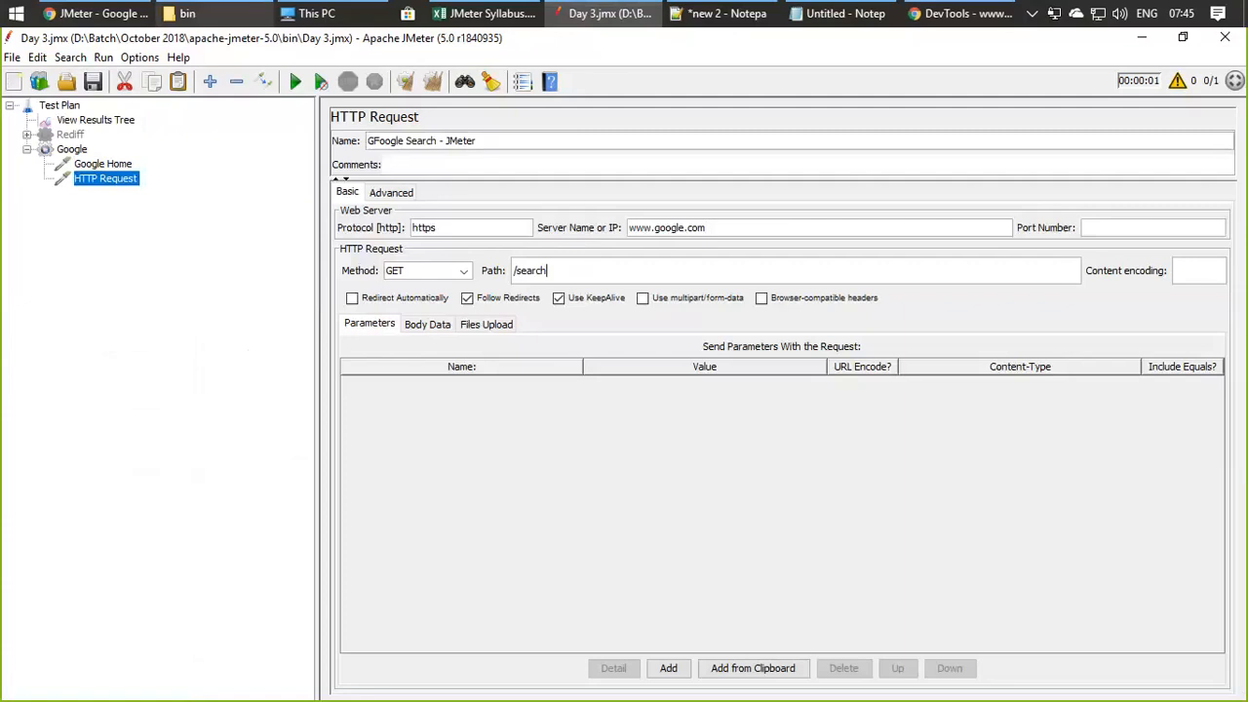
Step: Copy the source view of the search request's query string parameters from Chrome DevTools and add them to the JMeter request from the clipboard
left_click(95, 14)
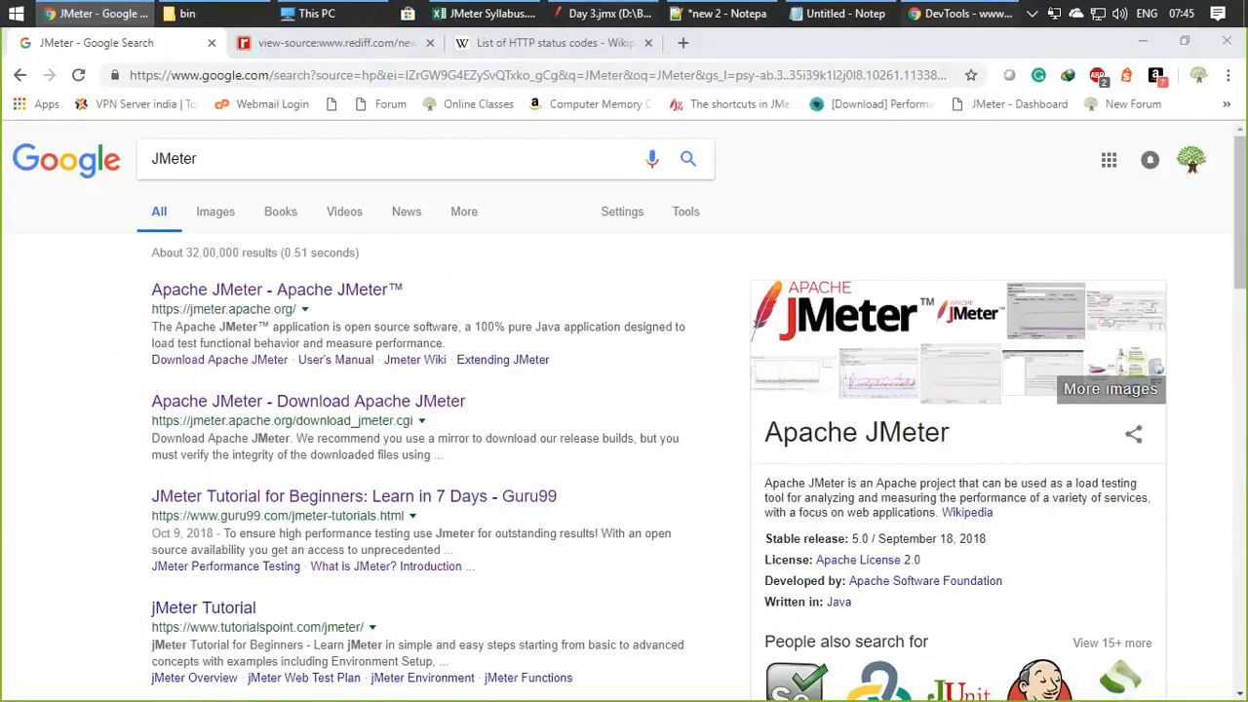
left_click(961, 13)
left_click(458, 333)
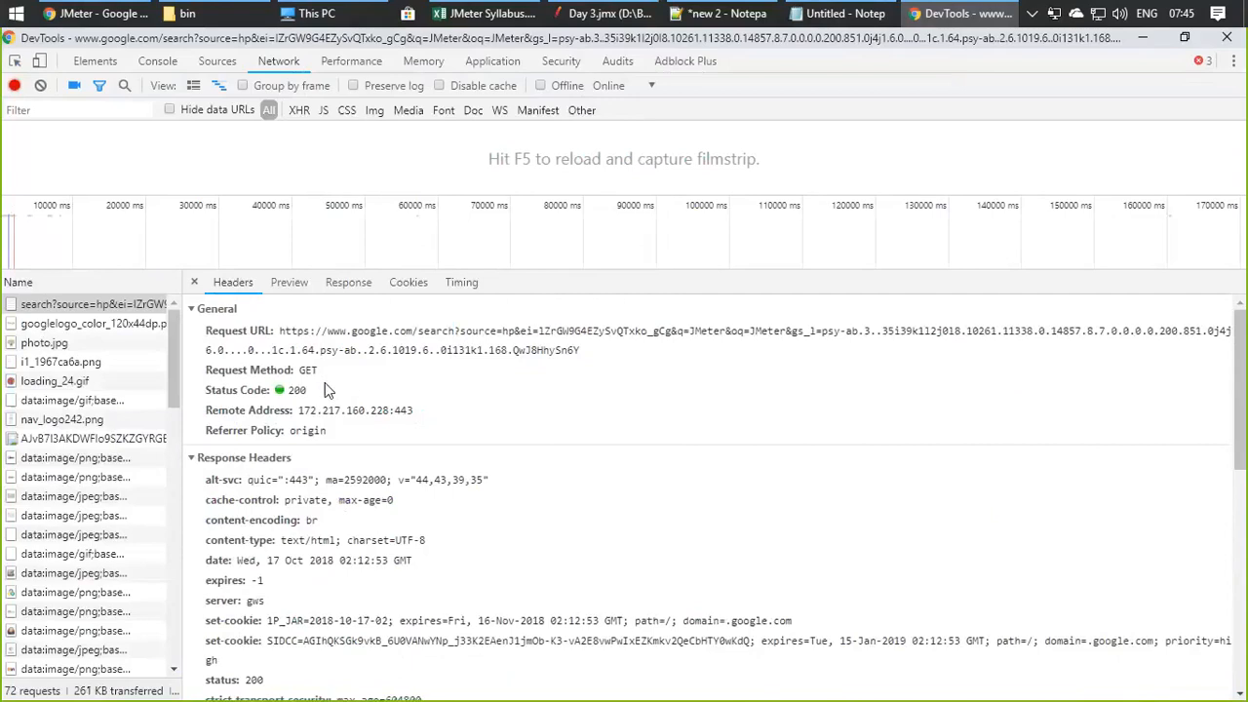
scroll(328, 430, "down", 1)
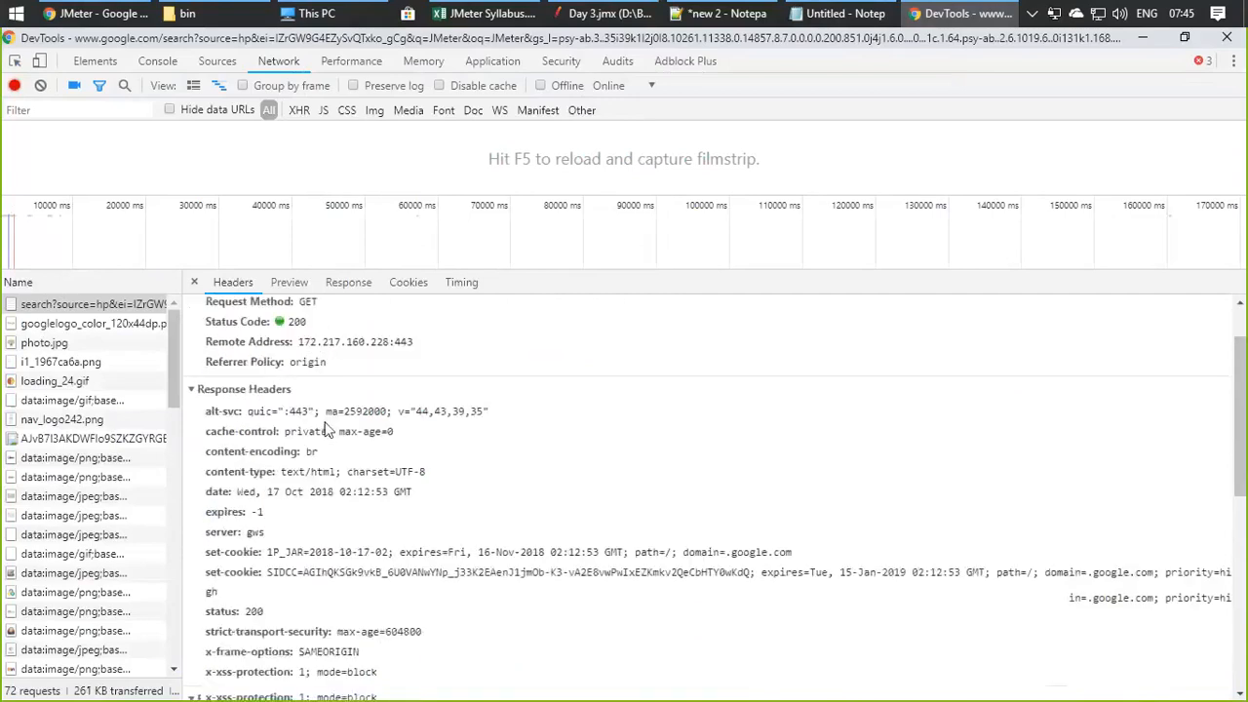
scroll(328, 430, "down", 1)
scroll(328, 430, "down", 5)
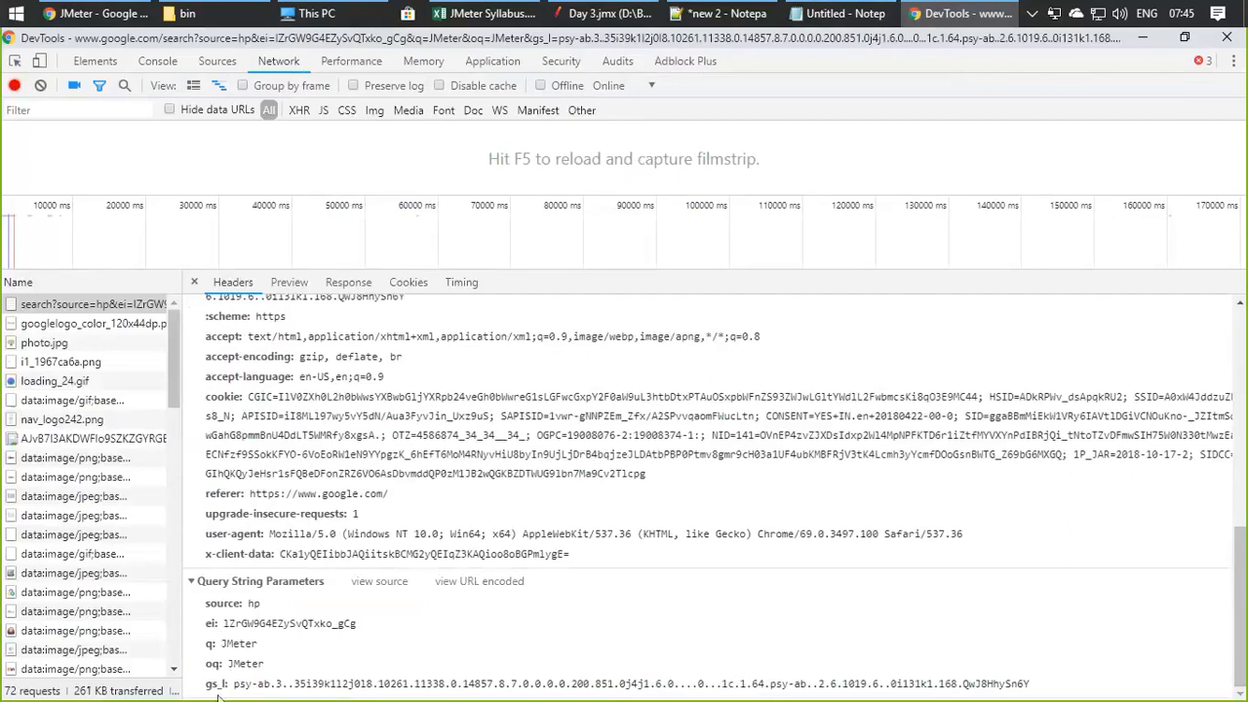
left_click(379, 582)
left_click_drag(339, 685, 188, 664)
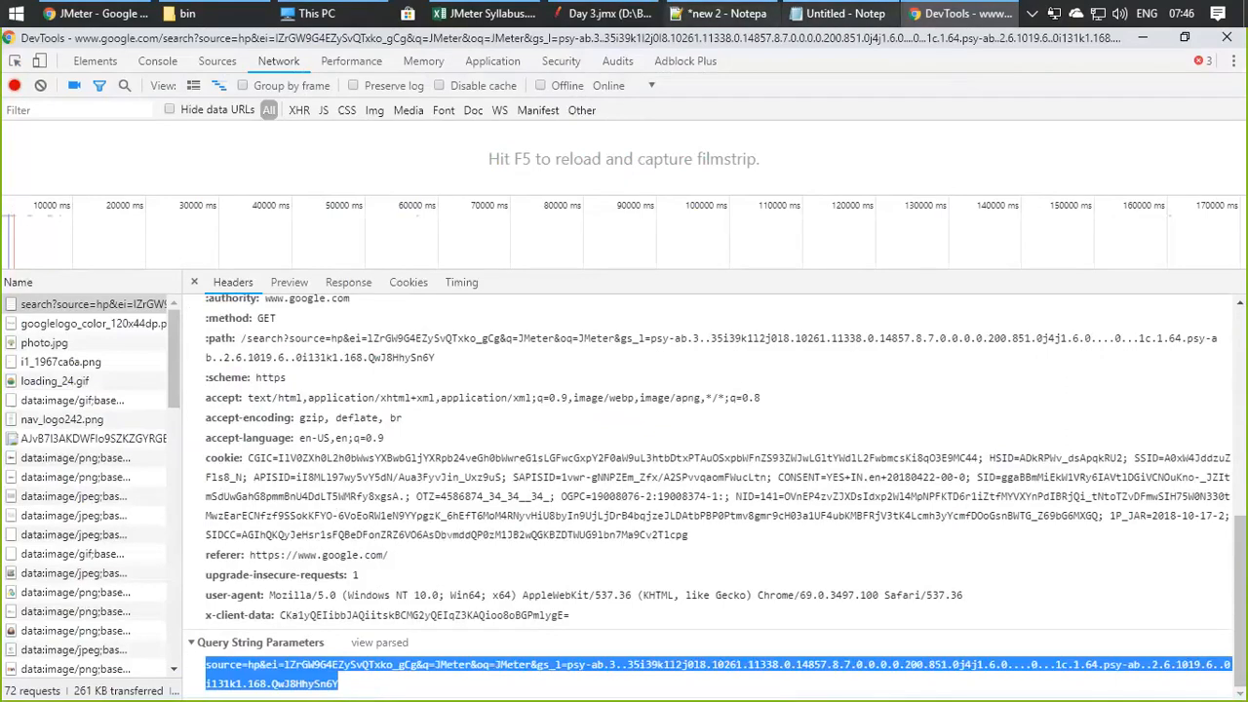
left_click(605, 13)
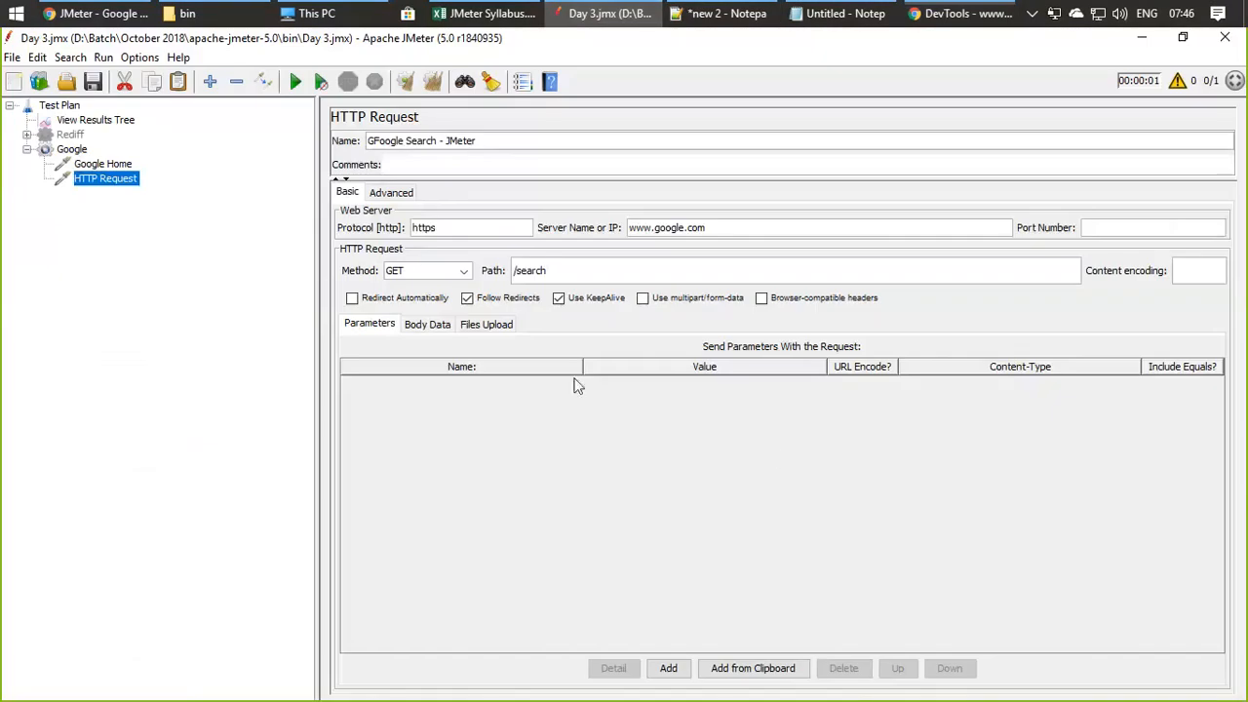
left_click(766, 669)
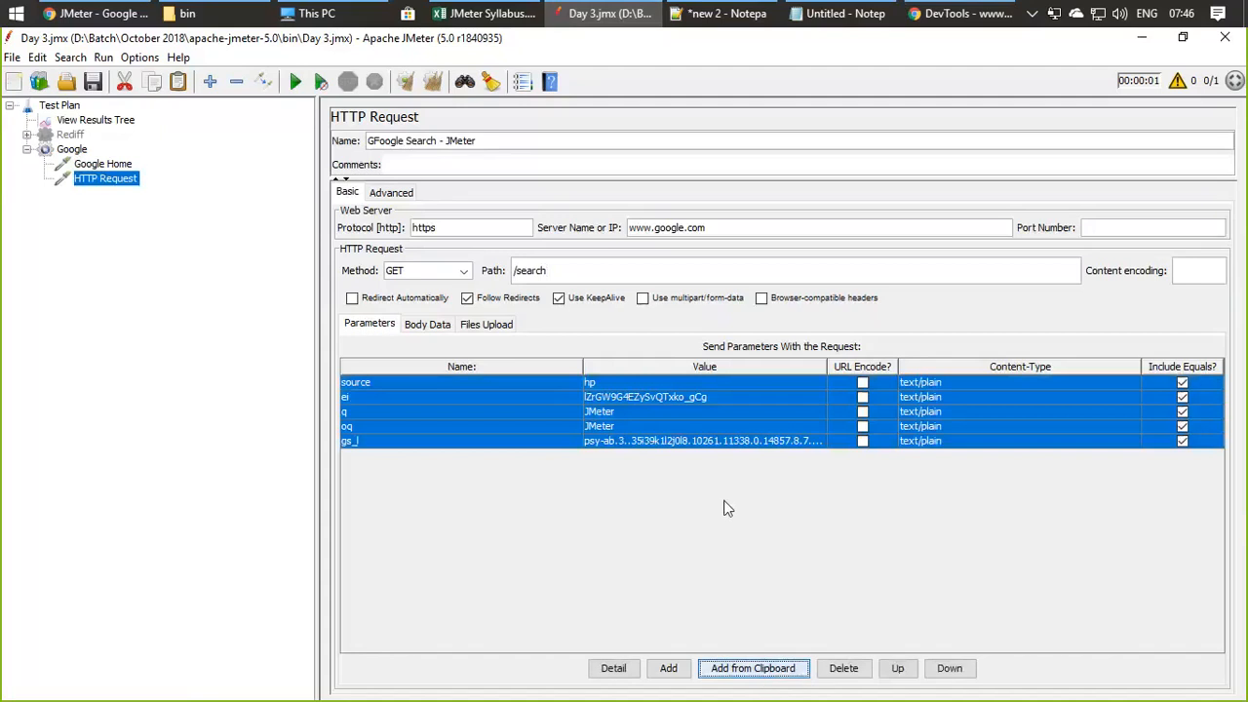
Step: Delete the oq and gs_l parameters from the search request
left_click(462, 411)
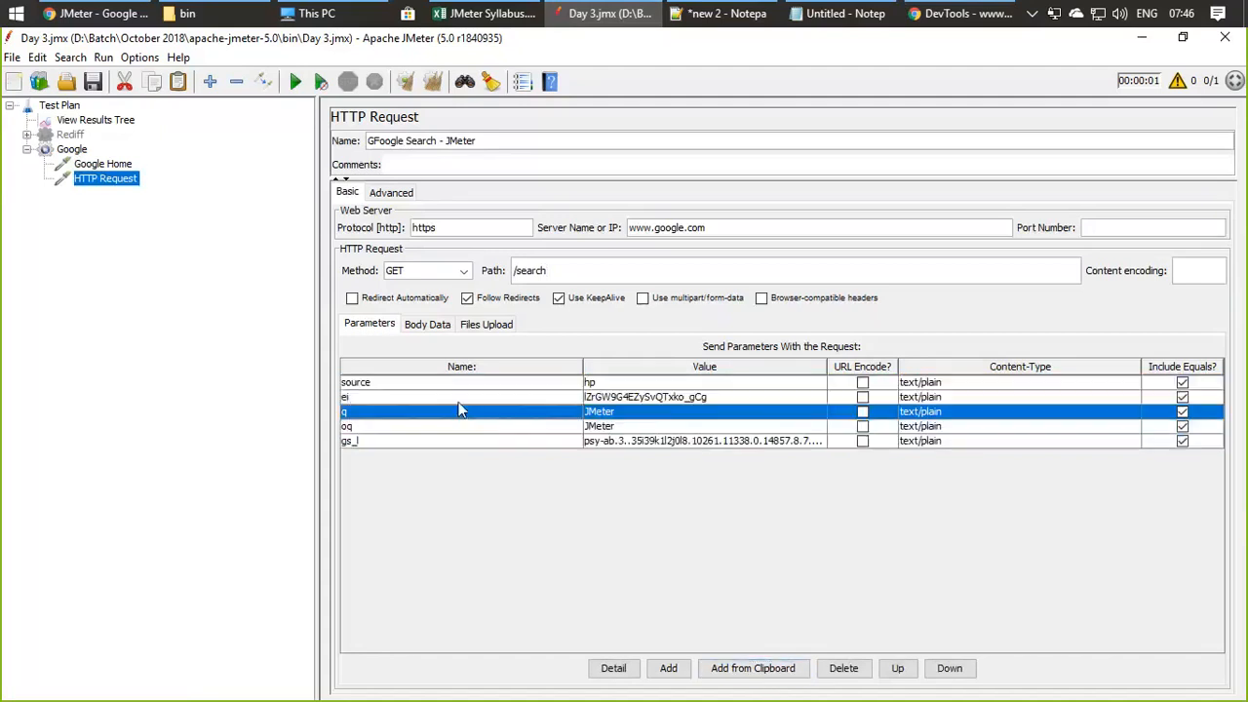
left_click(387, 386)
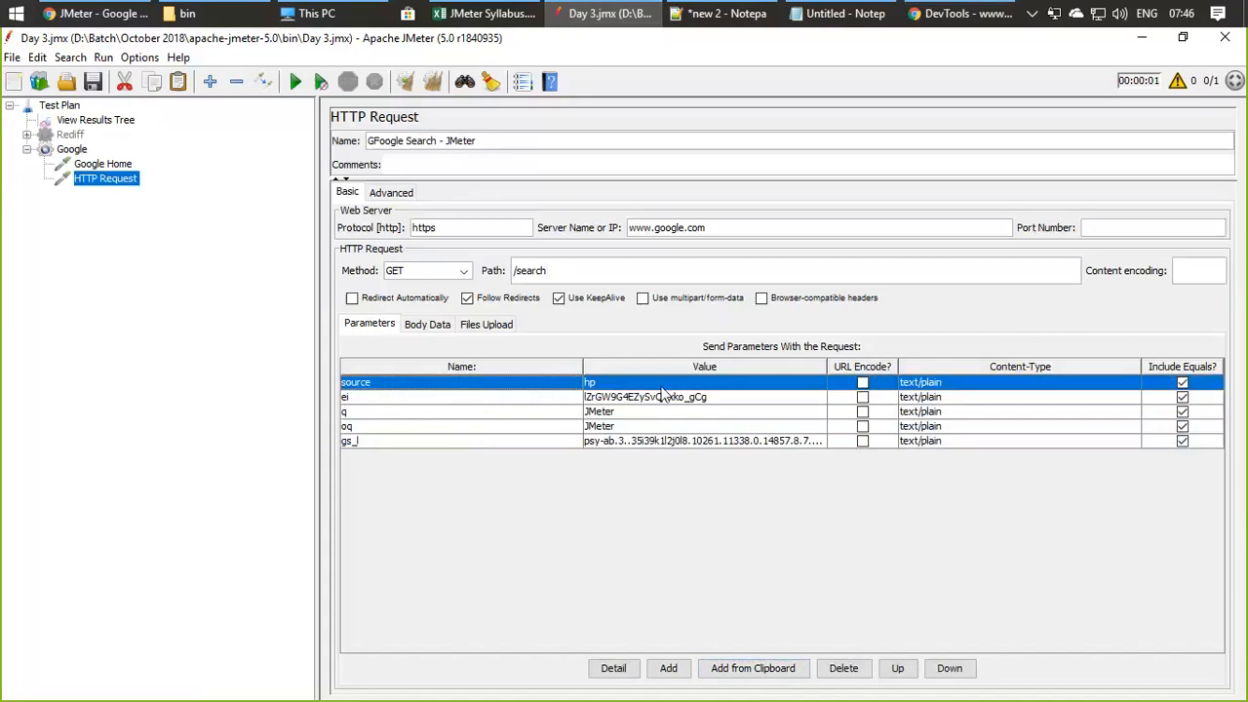
left_click(370, 397)
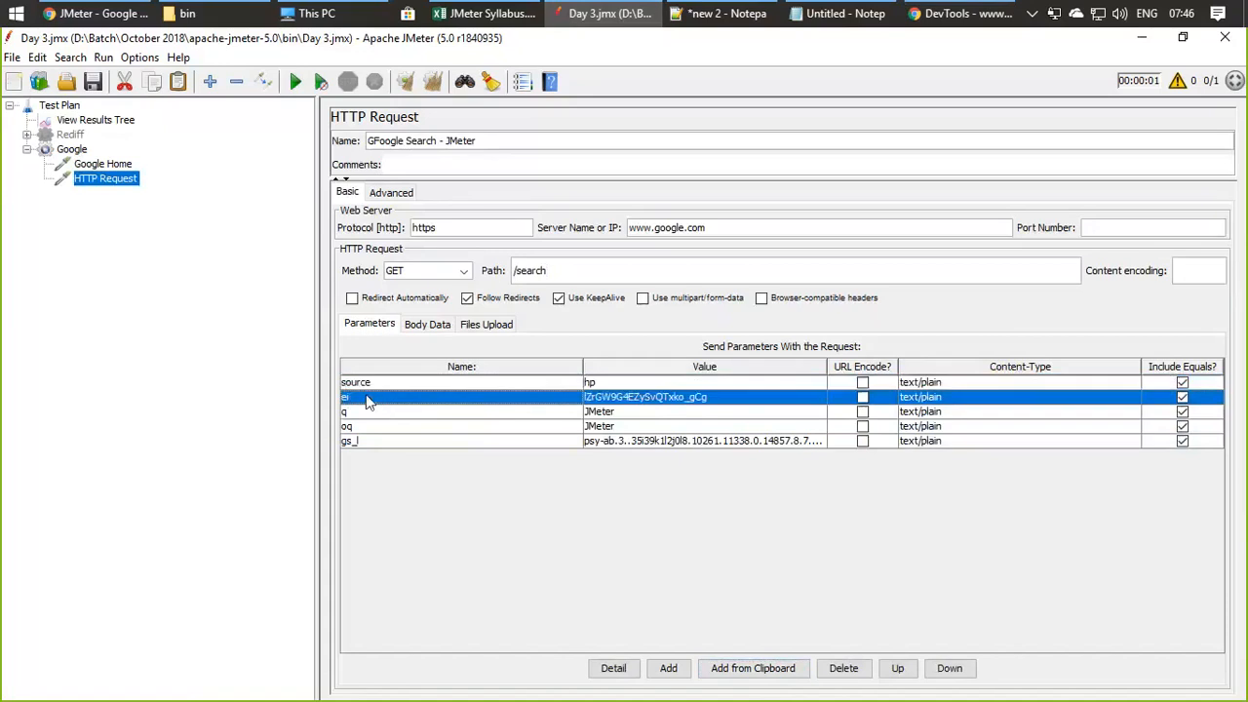
left_click(385, 443)
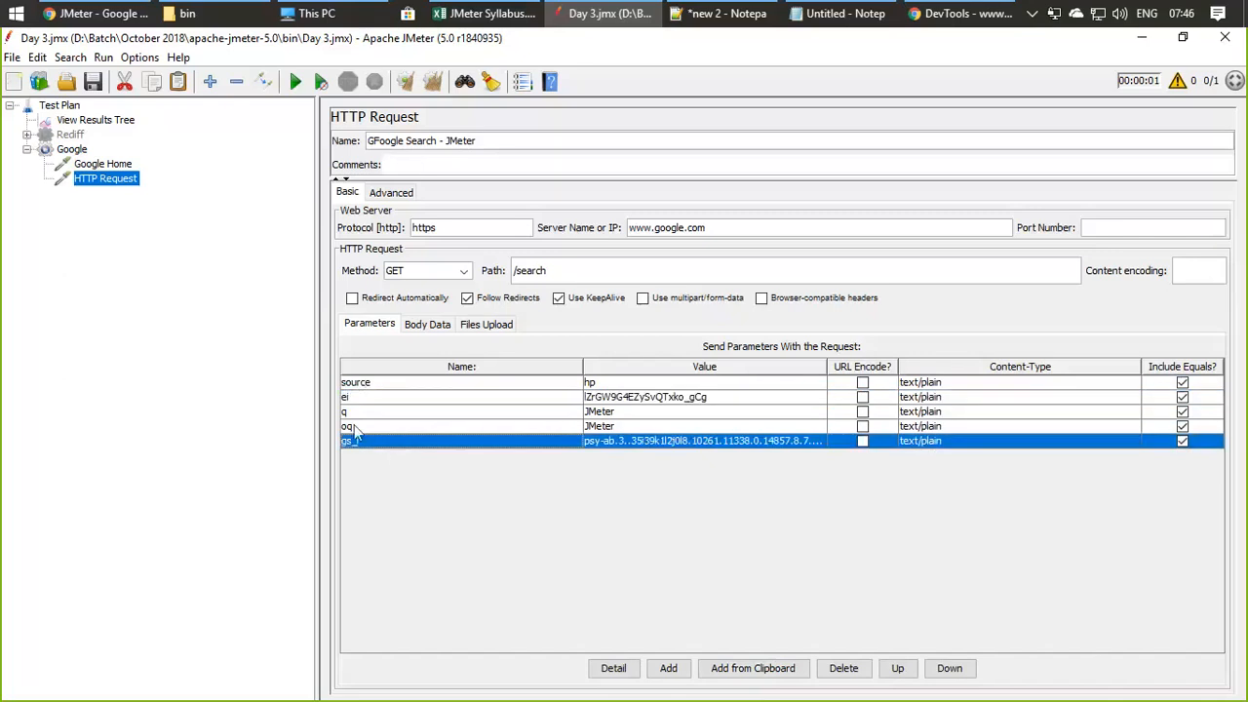
left_click(371, 426)
double_click(369, 426)
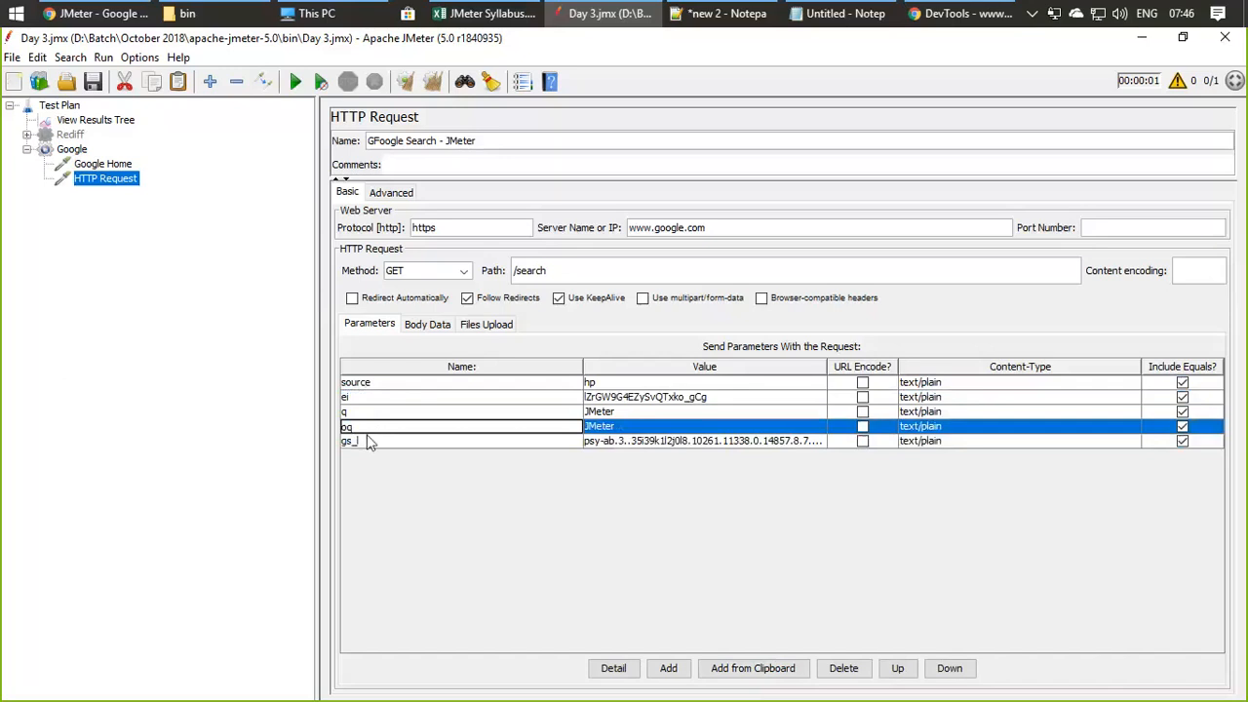
left_click(369, 439)
left_click(370, 431)
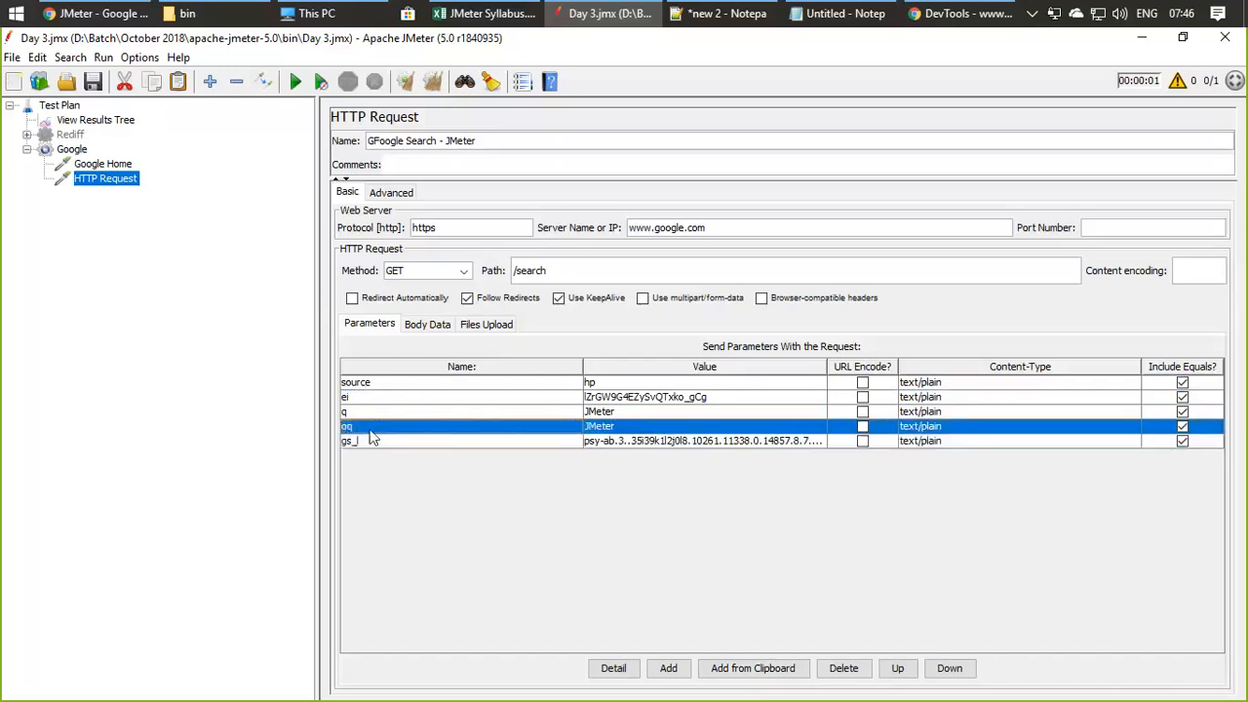
left_click(862, 676)
left_click(862, 676)
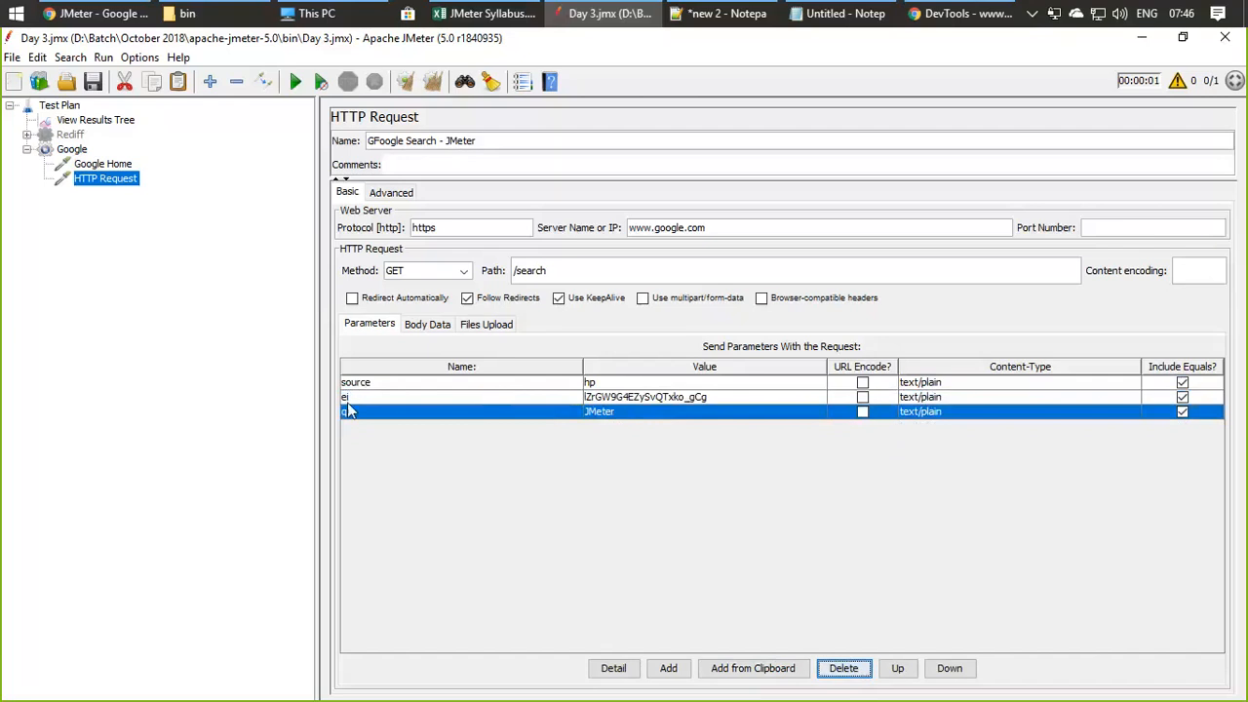
Step: Delete the source and ei parameters so that the search request sends only q with the value JMeter
left_click(404, 384)
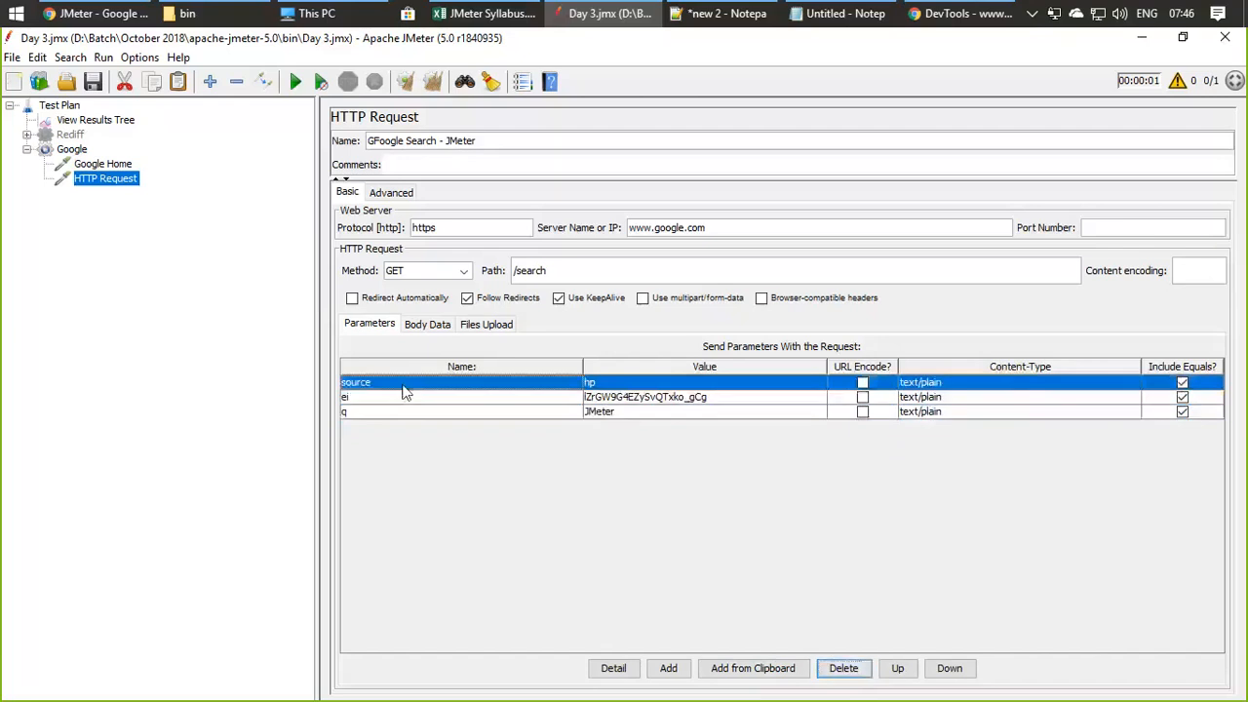
left_click(843, 670)
left_click(844, 670)
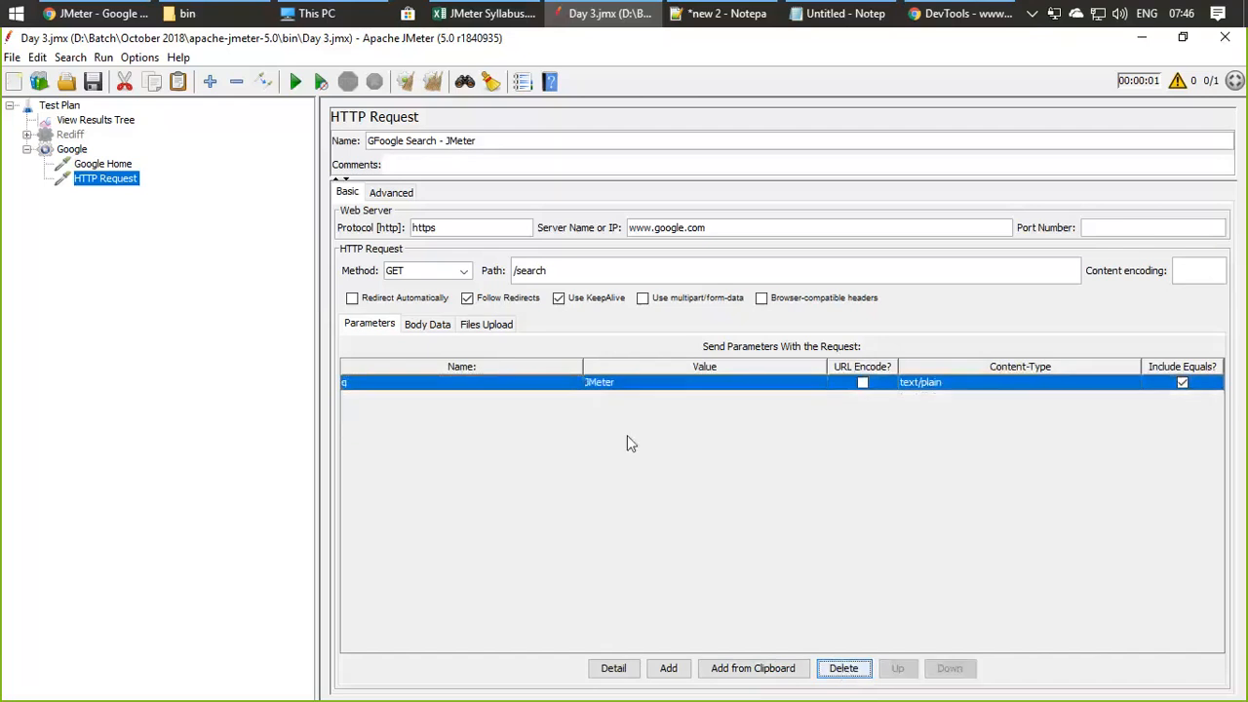
left_click(683, 383)
double_click(725, 384)
left_click(725, 384)
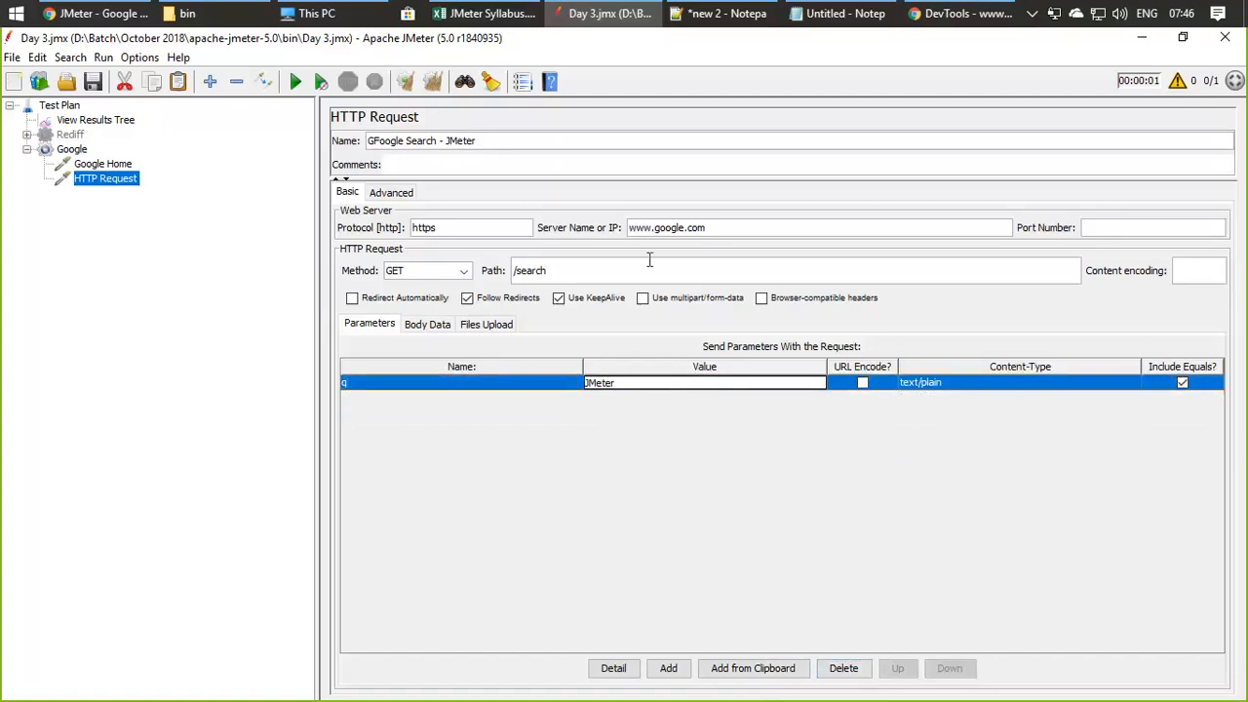
Step: Clear all previous results, then run the test plan without pauses and open View Results Tree
left_click(433, 84)
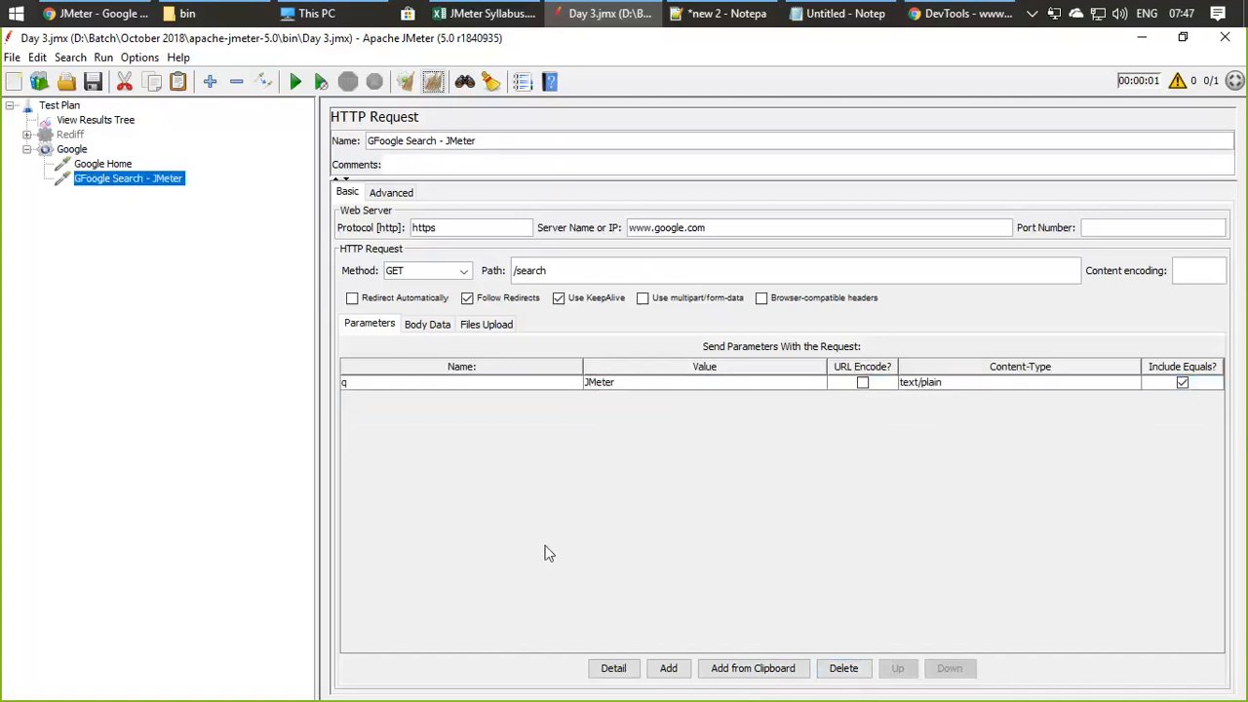
left_click(323, 81)
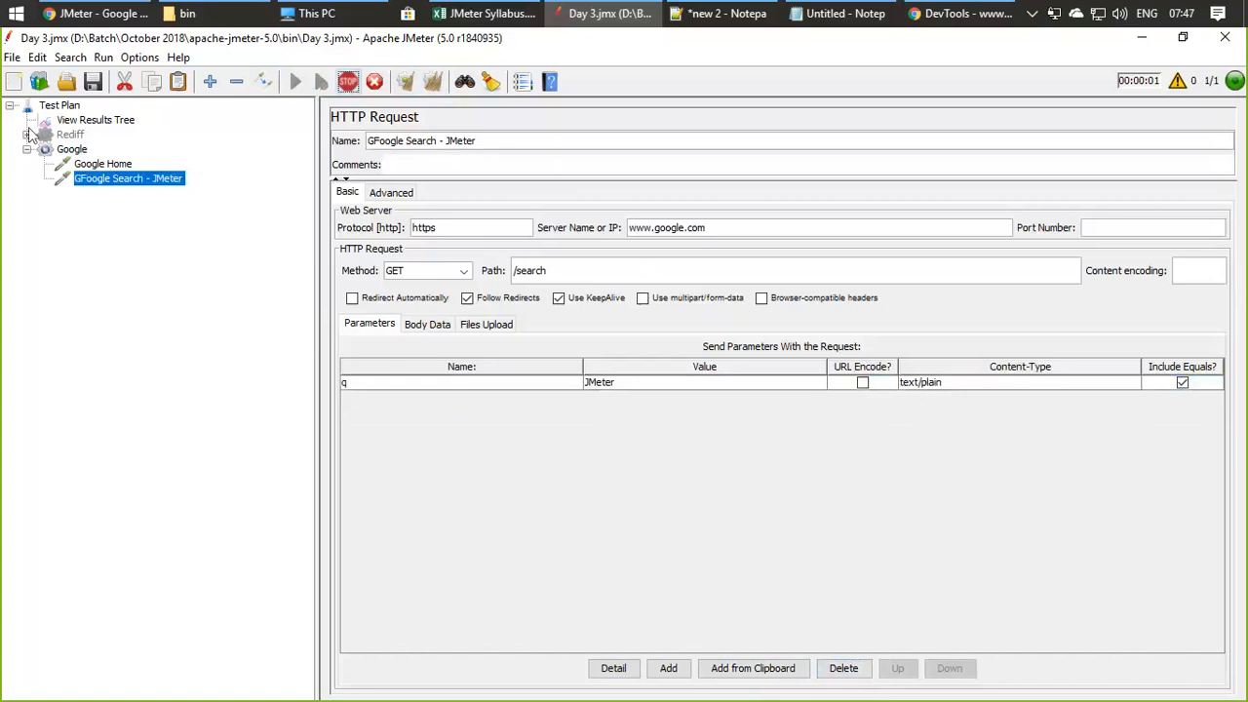
left_click(98, 119)
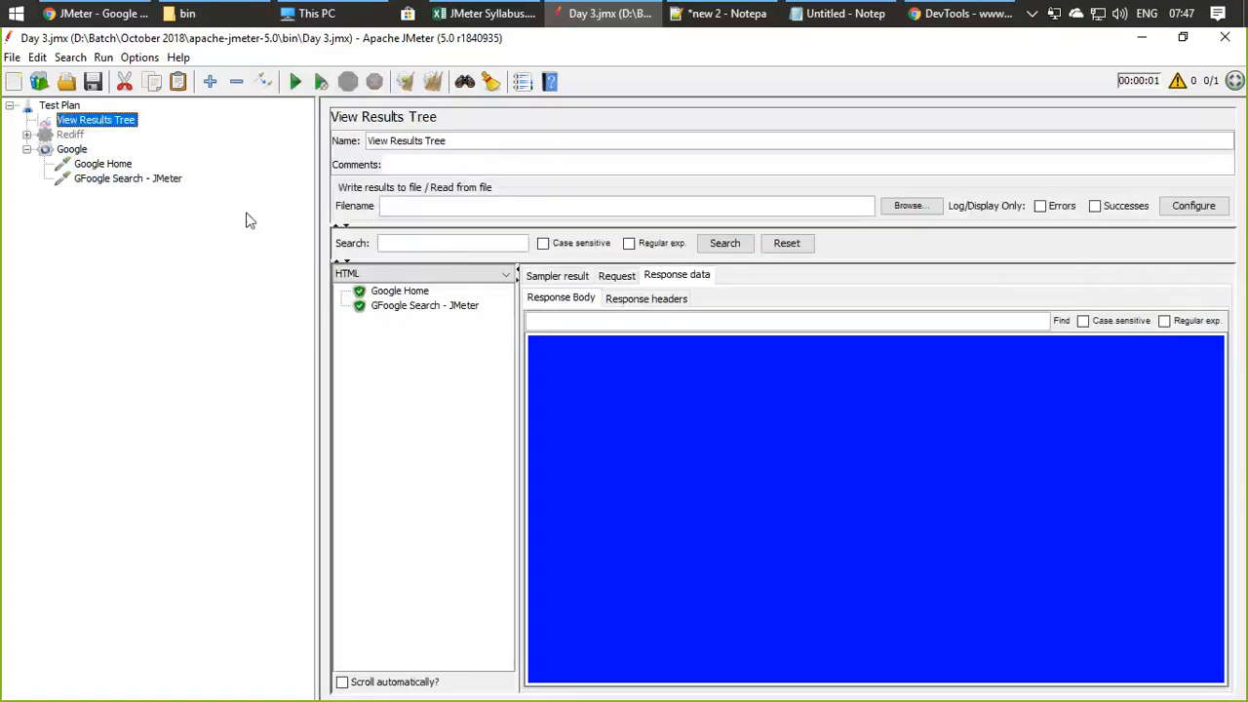
Step: Examine the HTML responses of the Google Home and JMeter search requests in View Results Tree
left_click(395, 291)
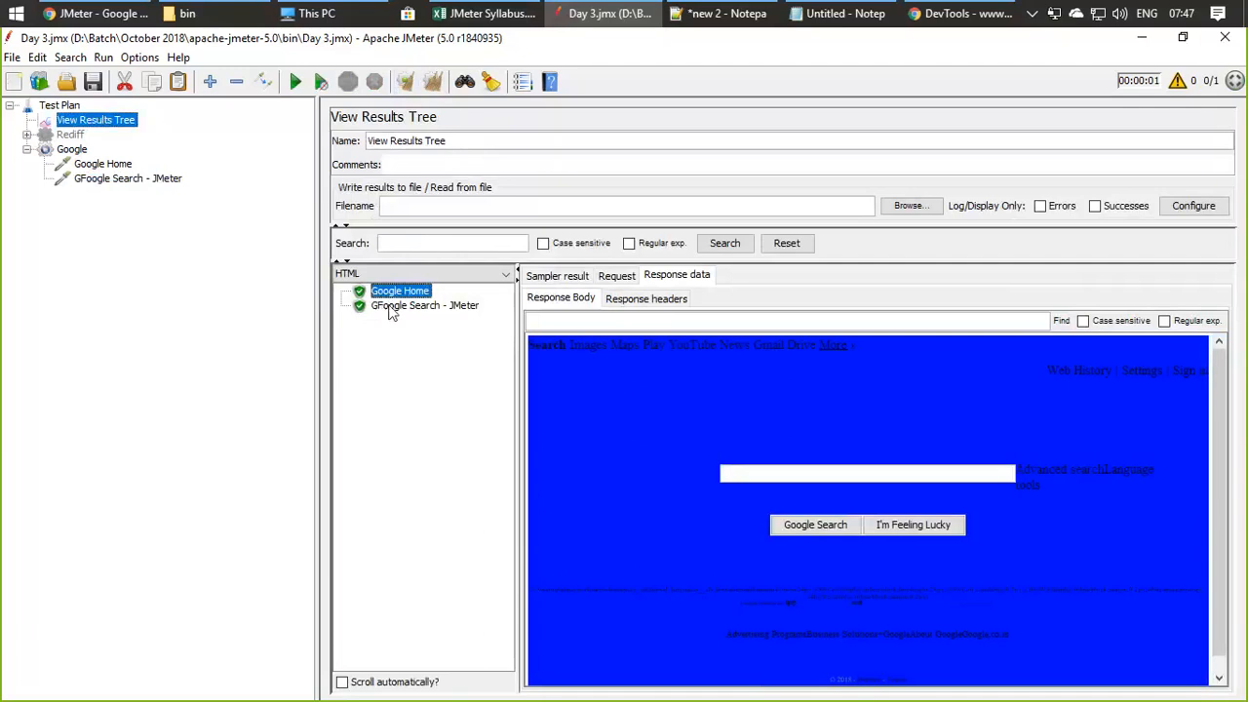
left_click(390, 309)
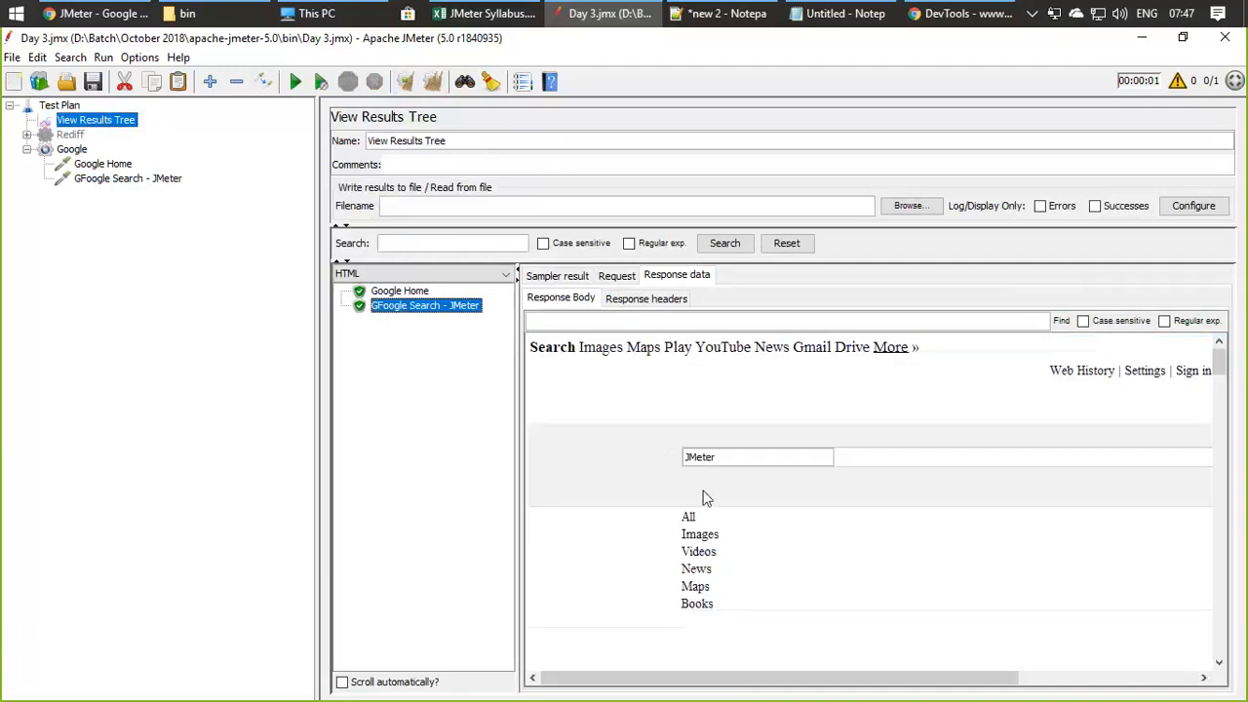
scroll(712, 505, "down", 5)
scroll(720, 522, "down", 10)
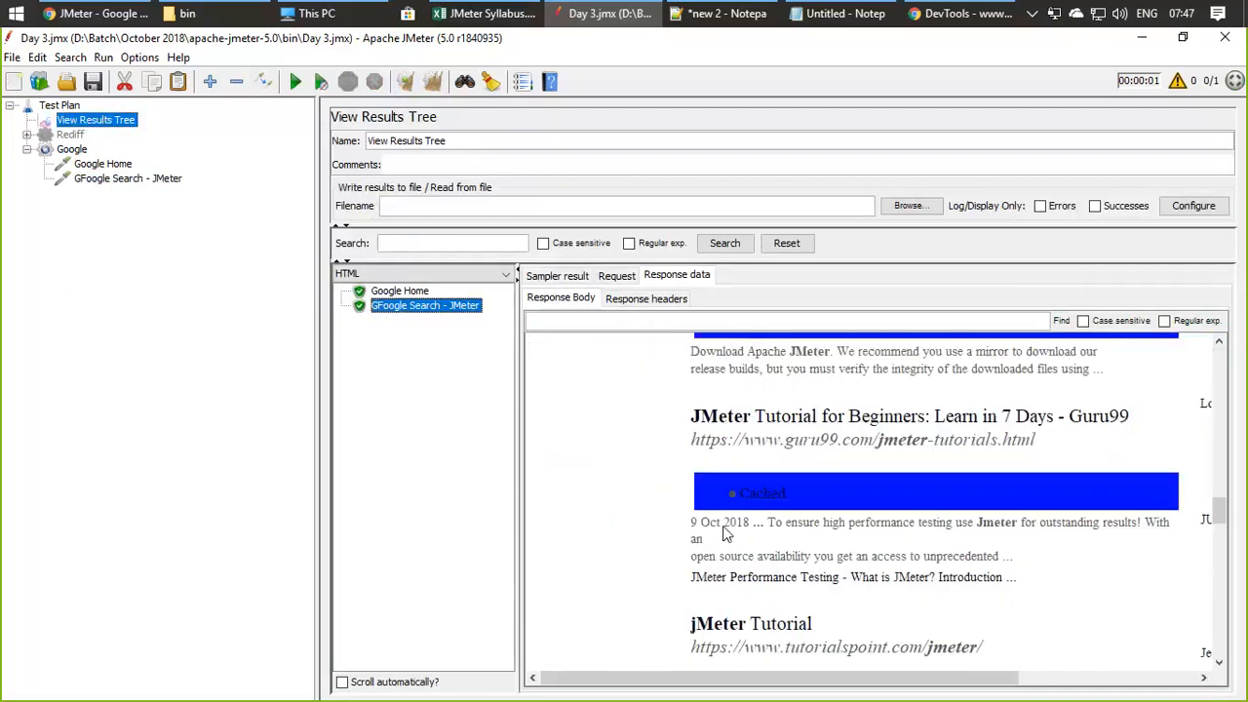
scroll(724, 534, "down", 5)
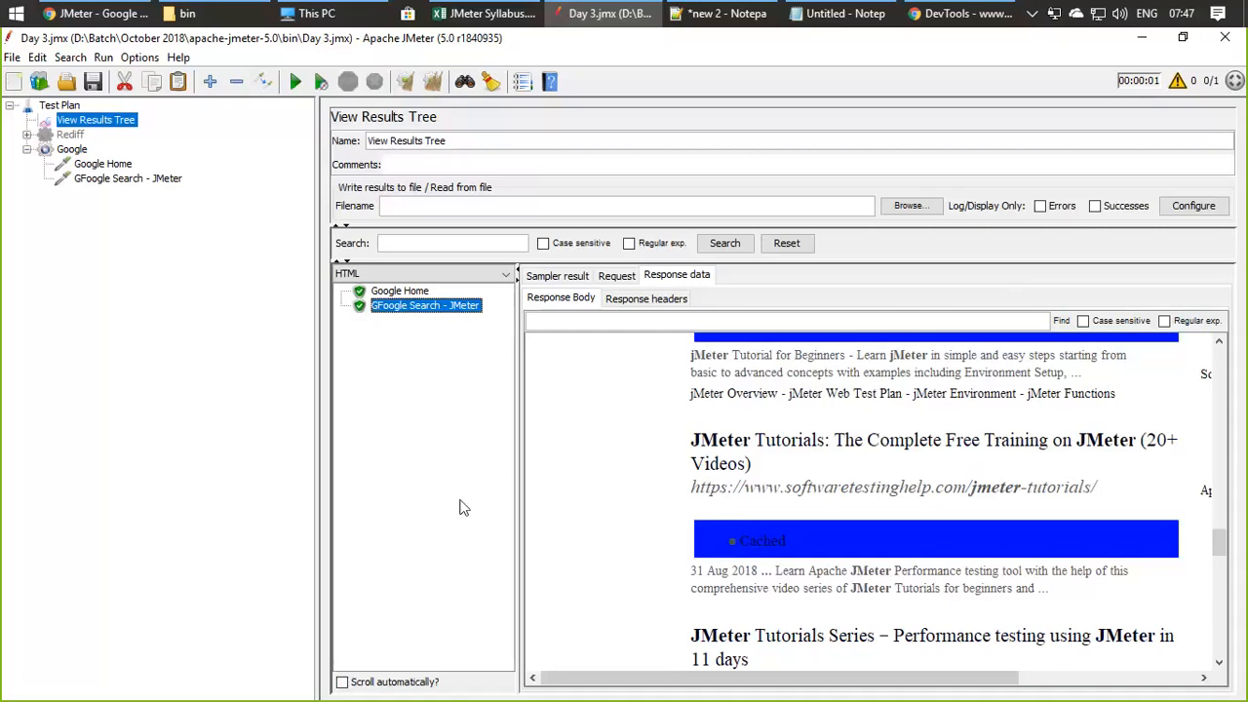
Step: Duplicate the JMeter search request within the Google thread group
left_click(122, 180)
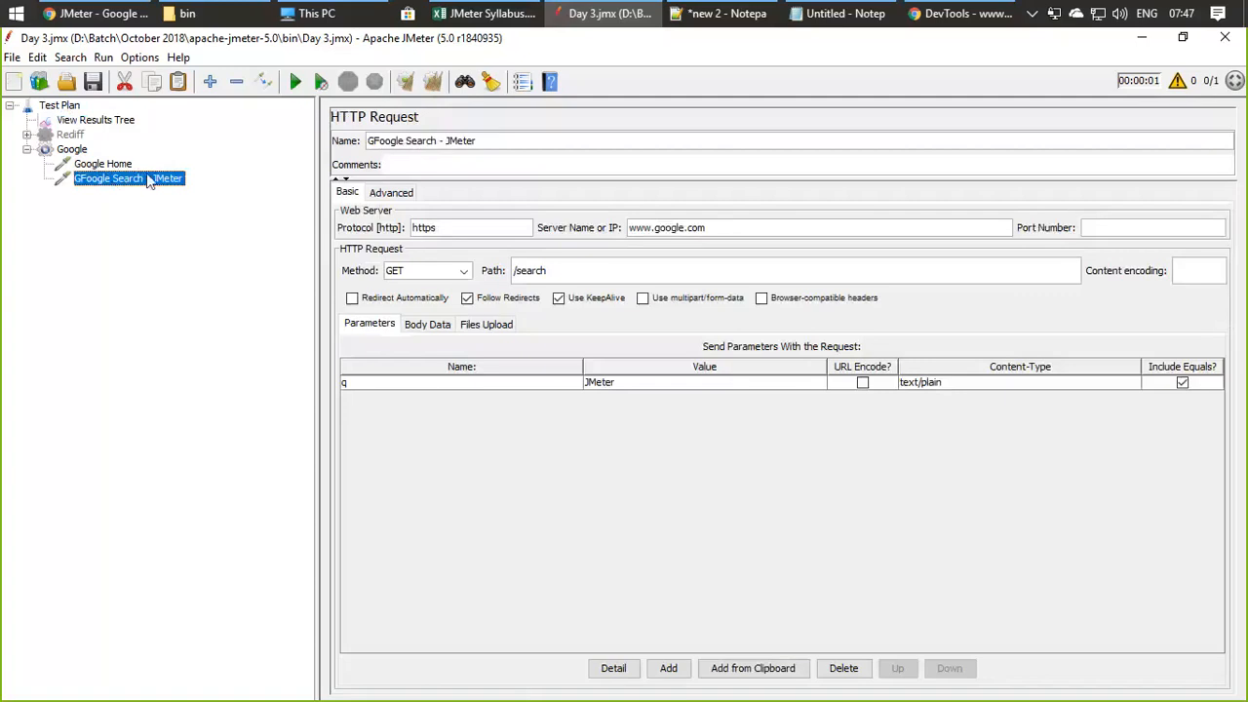
left_click(92, 152)
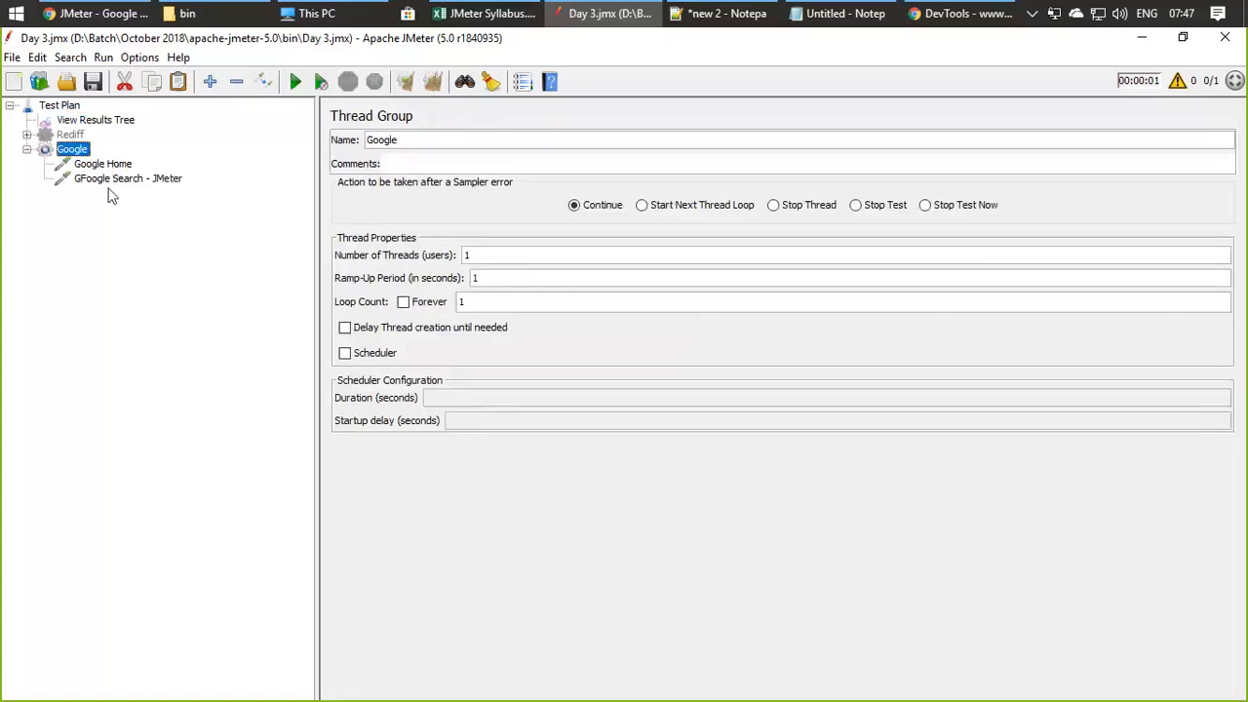
left_click(108, 179)
double_click(68, 149)
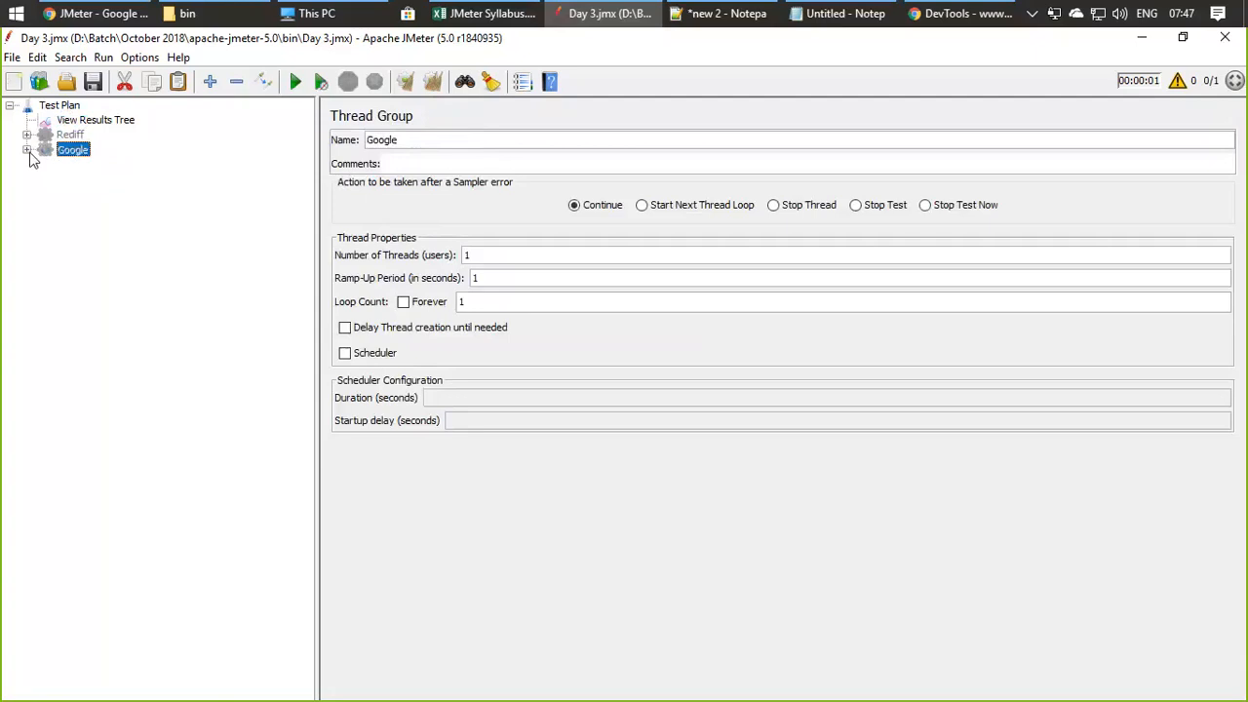
key("super")
left_click(714, 423)
left_click(27, 149)
left_click(115, 195)
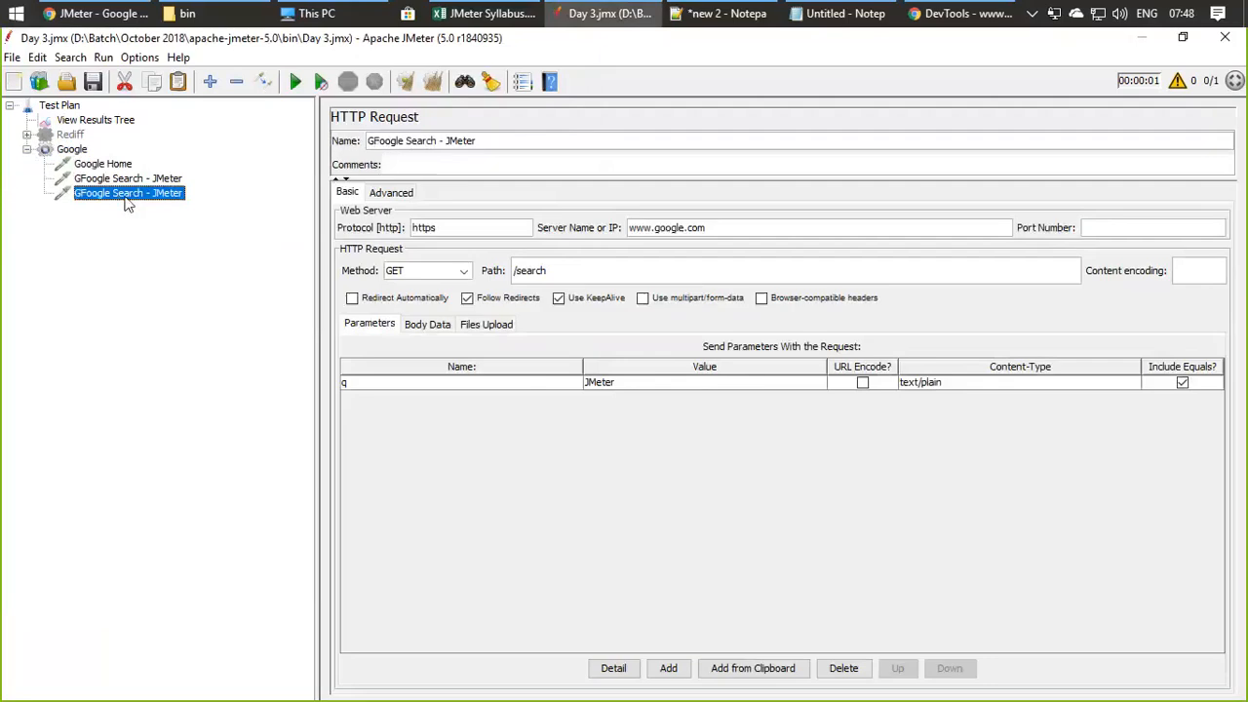
Step: Correct the name of the original search request to Google Search - JMeter
left_click(125, 182)
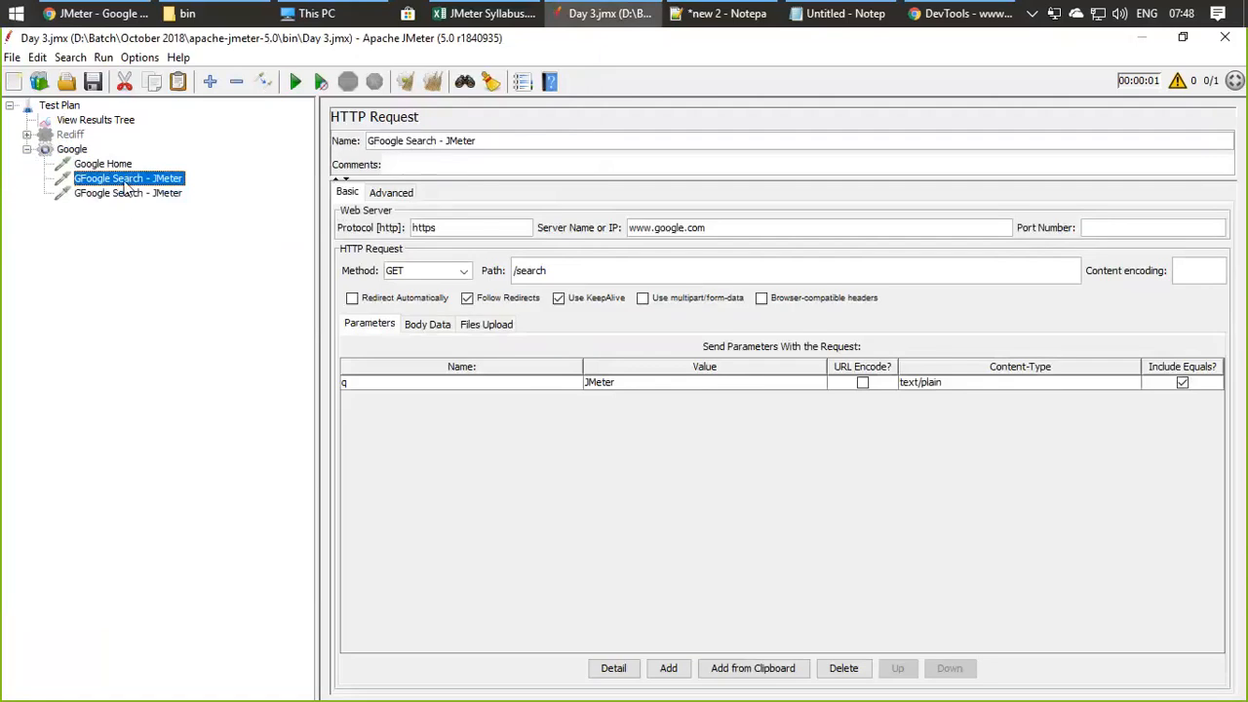
left_click(381, 140)
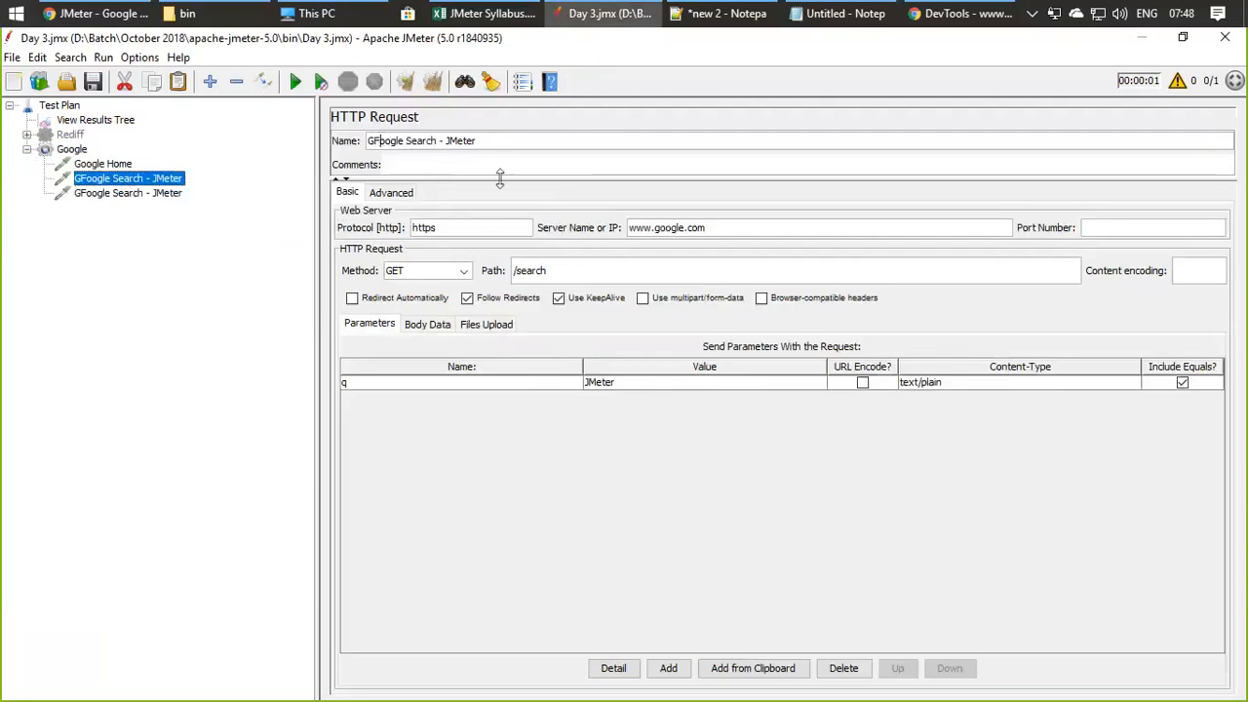
key("BackSpace")
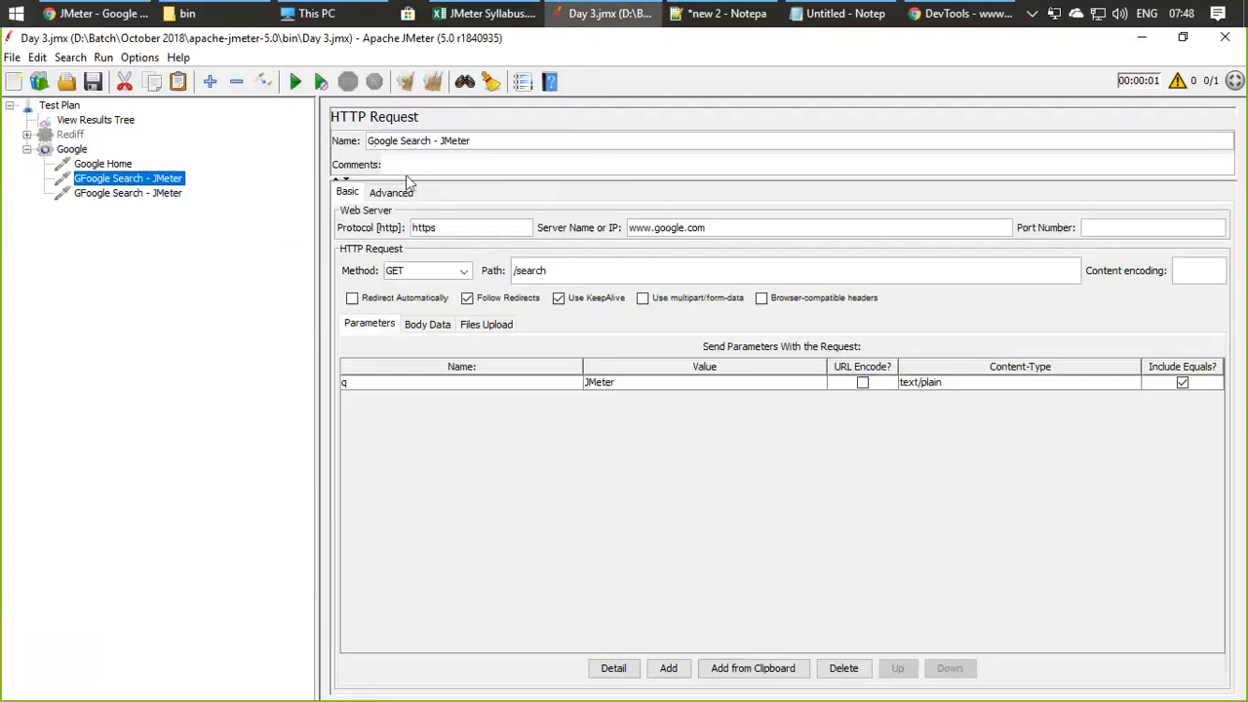
Step: Rename the duplicated request Google Search - ApacheJMeter and set its q parameter to ApacheJMeter
left_click(109, 193)
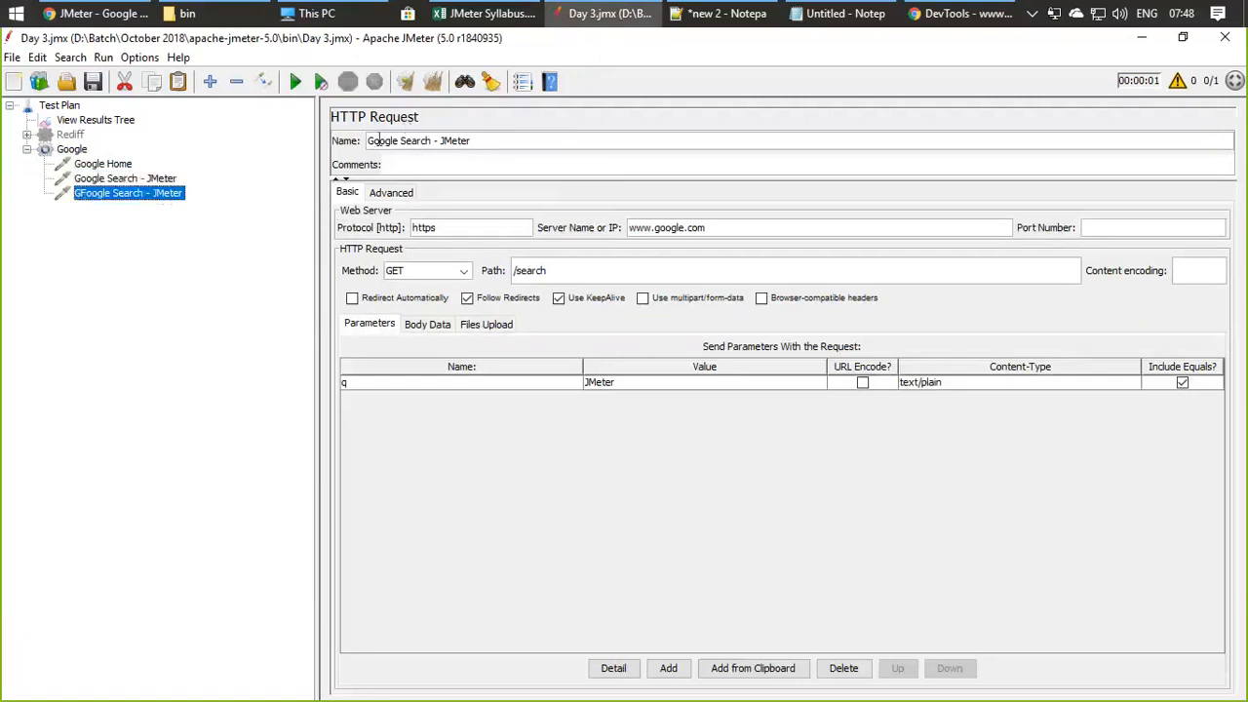
left_click(381, 140)
key("BackSpace")
left_click_drag(481, 141, 441, 145)
type("ApacheH")
type("meter")
left_click_drag(471, 142, 475, 141)
type("J")
left_click_drag(486, 141, 477, 140)
type("M")
double_click(663, 383)
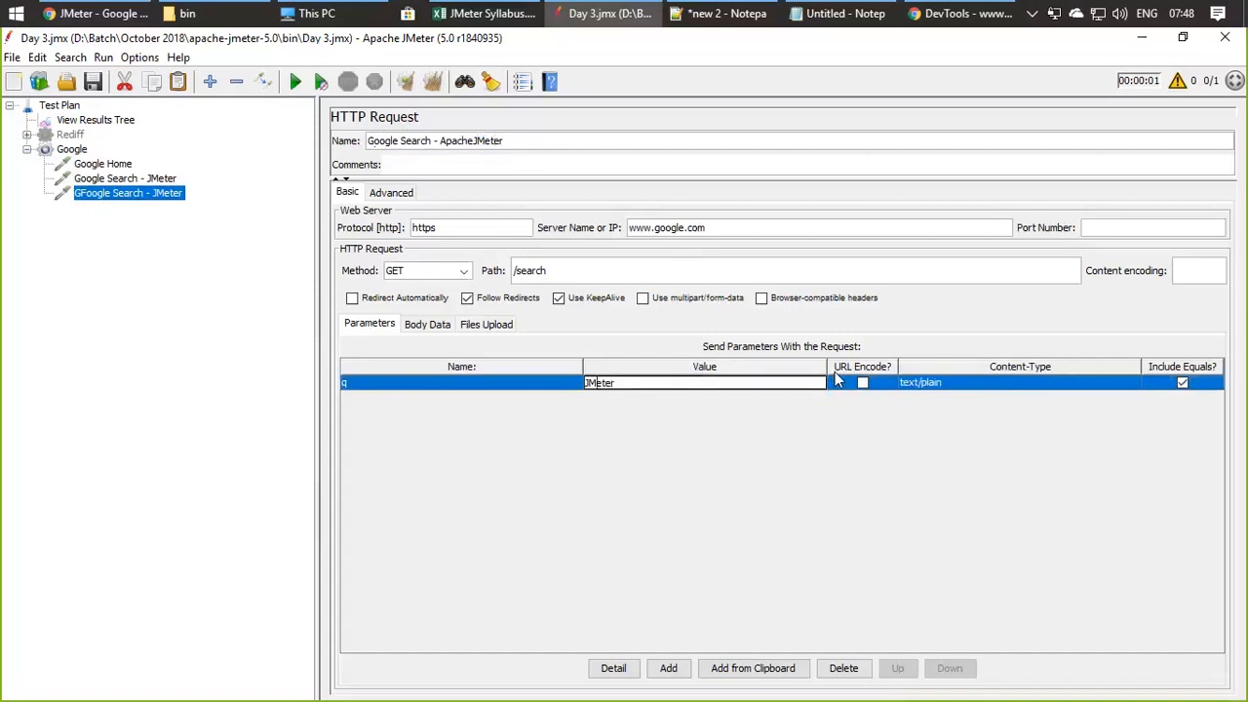
type("Apache")
Step: Clear all previous results, run the test plan and view the ApacheJMeter search response in View Results Tree
left_click(435, 83)
left_click(295, 82)
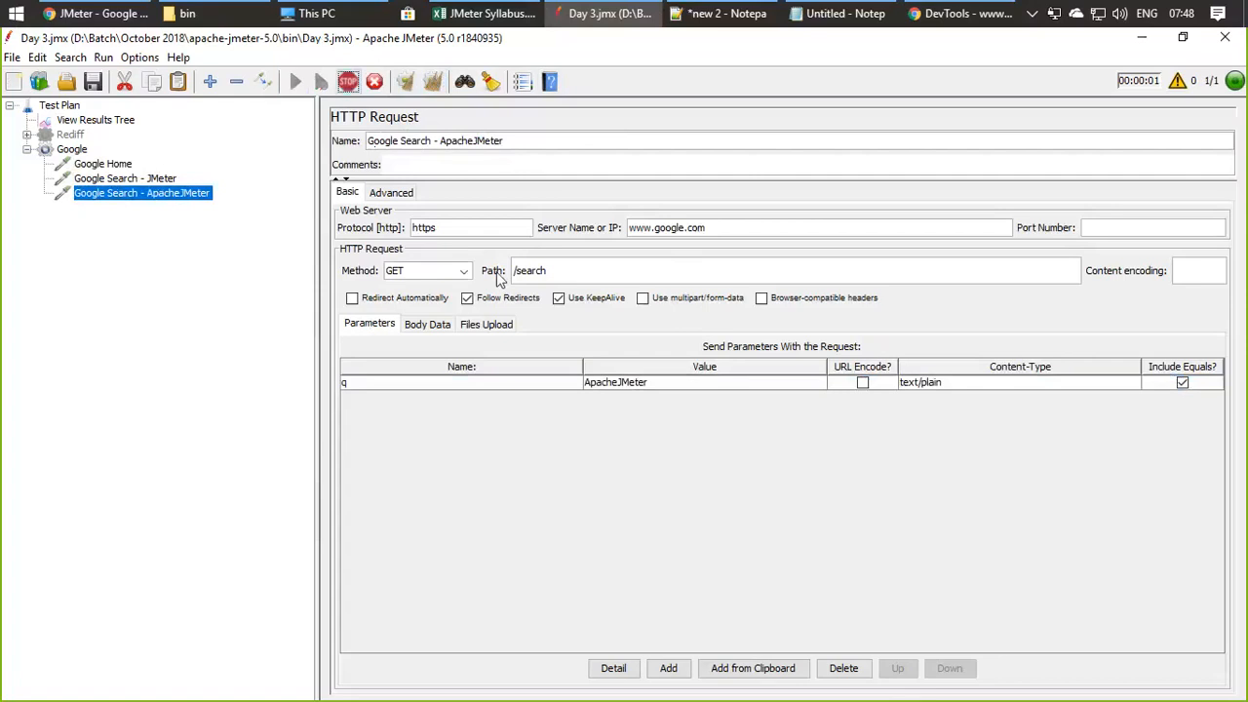
left_click(104, 118)
left_click(400, 323)
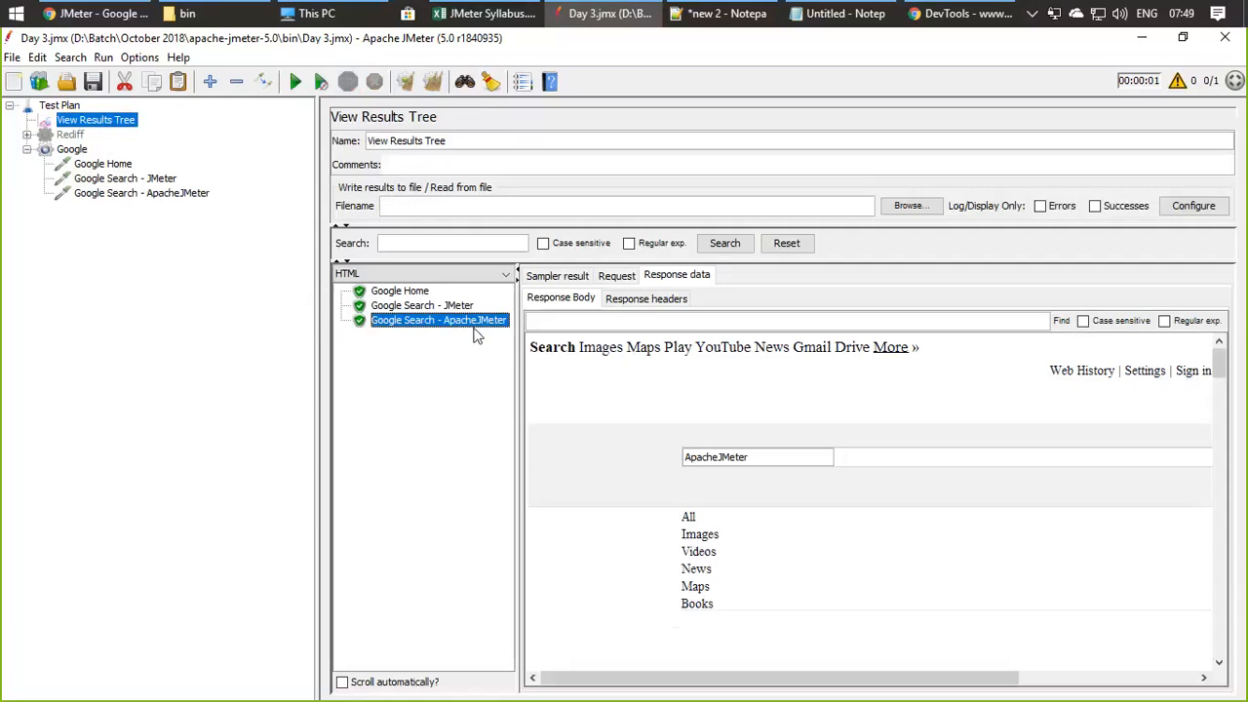
Step: Switch to Chrome and examine the network requests captured in DevTools for the JMeter search page
left_click(96, 14)
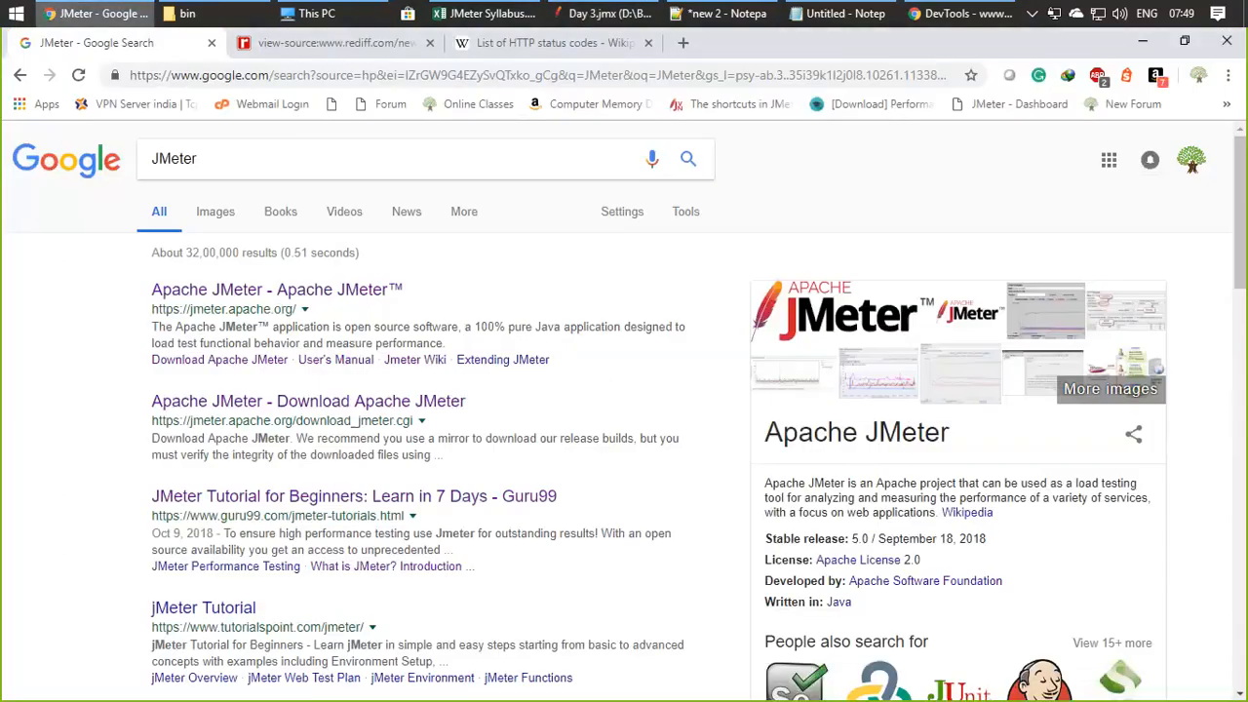
key("F12")
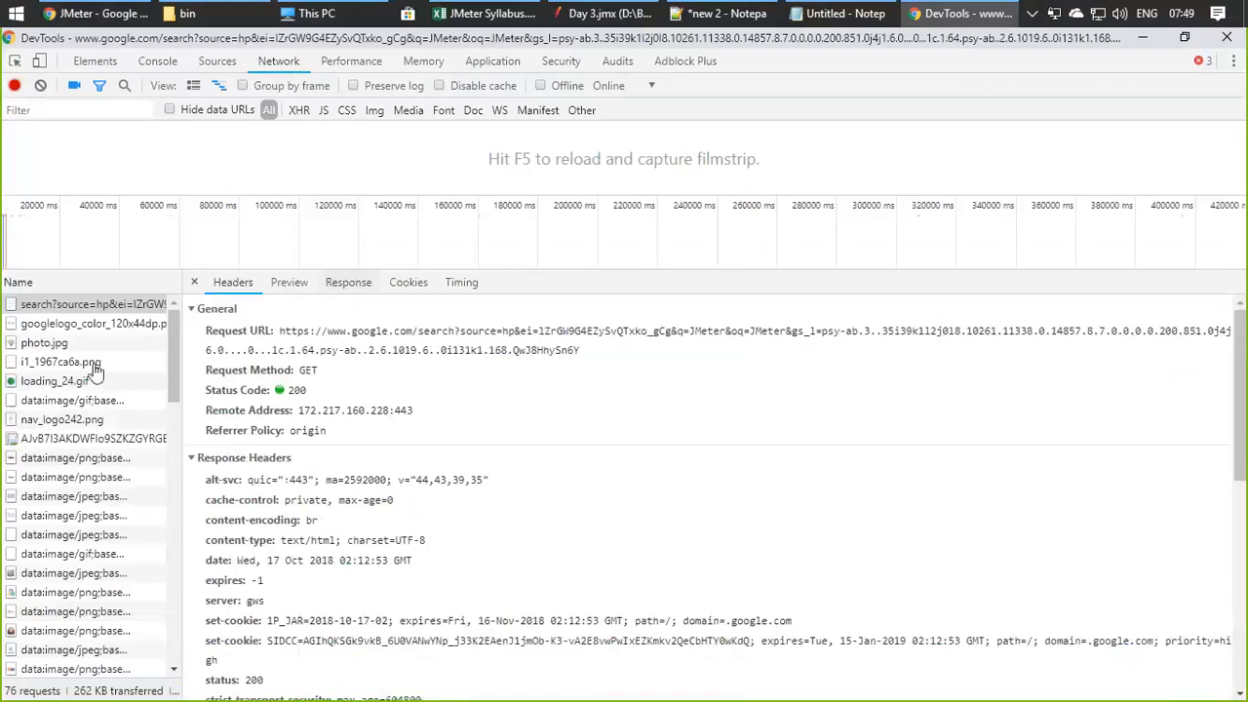
left_click(82, 24)
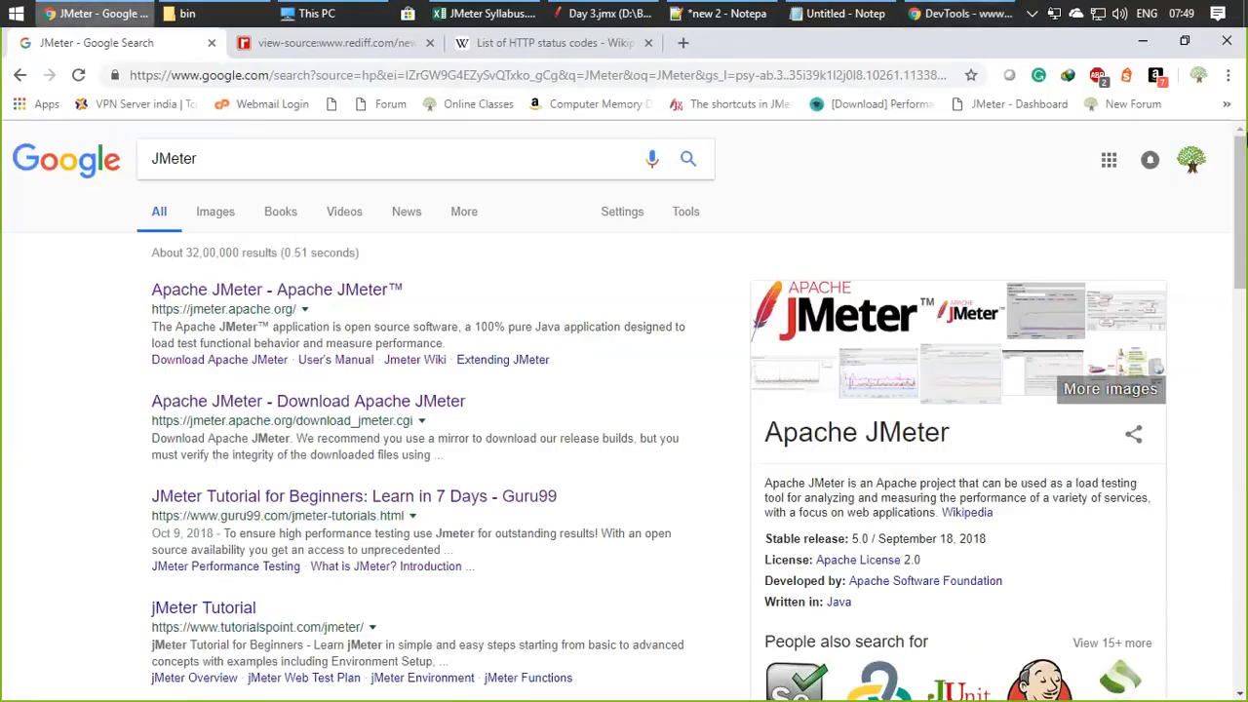
key("alt+Tab")
scroll(117, 400, "down", 4)
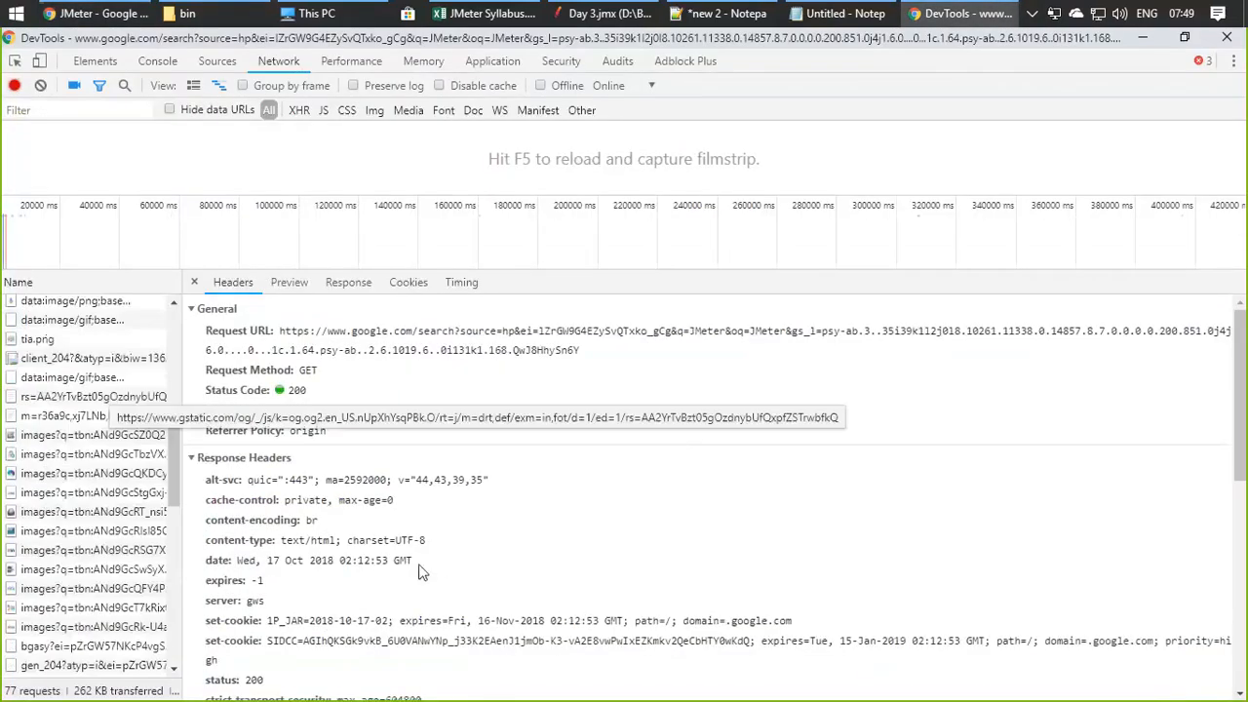
scroll(171, 532, "down", 1)
scroll(170, 531, "down", 5)
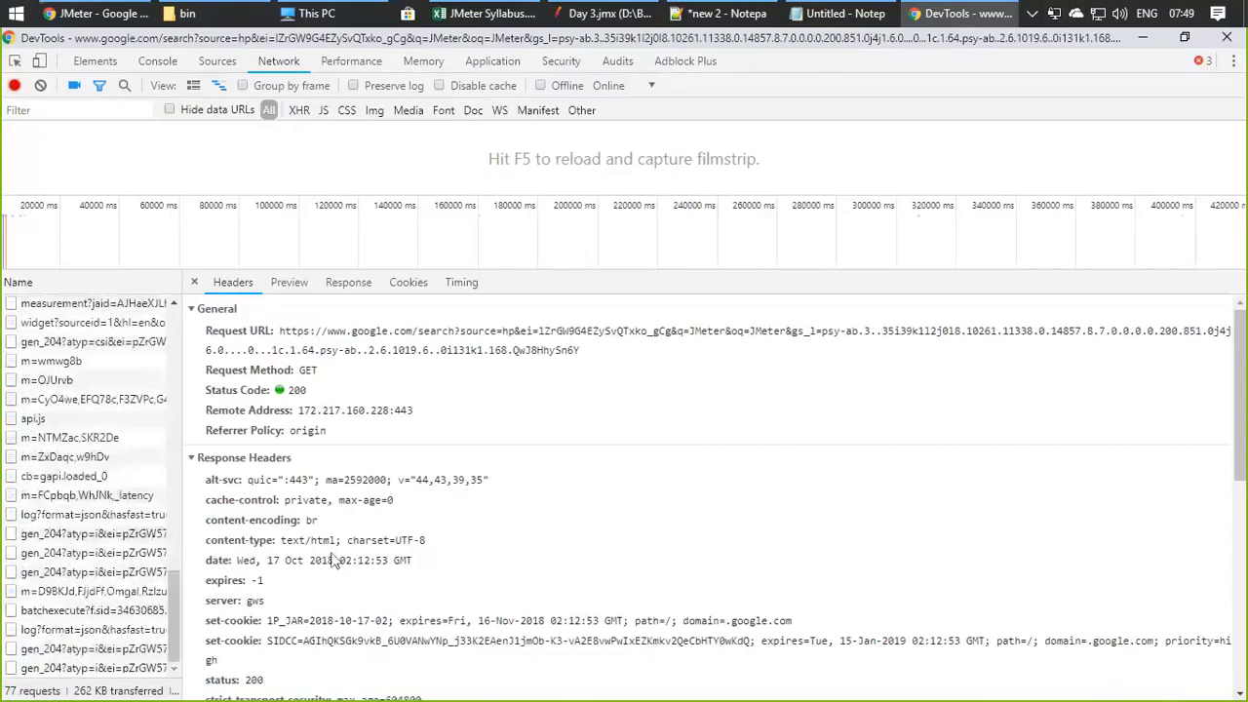
key("alt+Tab")
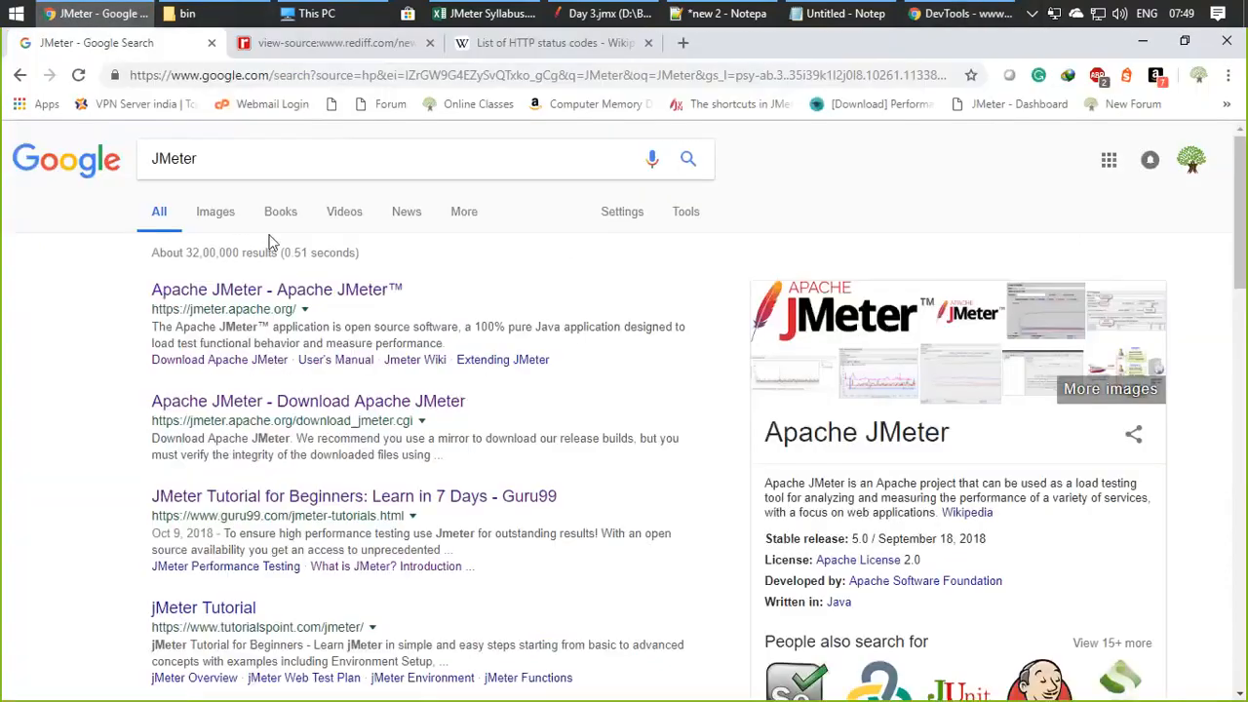
Step: Open the Apache JMeter site from the Google results and enable Preserve log in the DevTools network capture
left_click(248, 290)
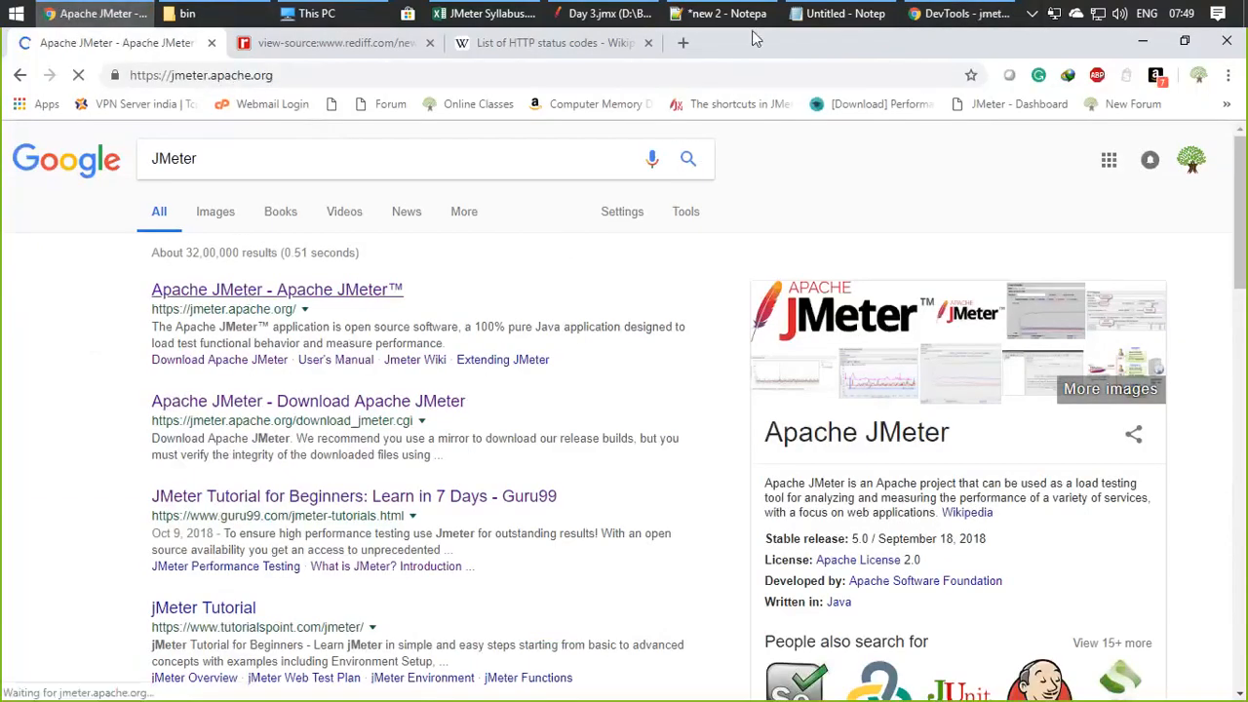
key("alt+Tab")
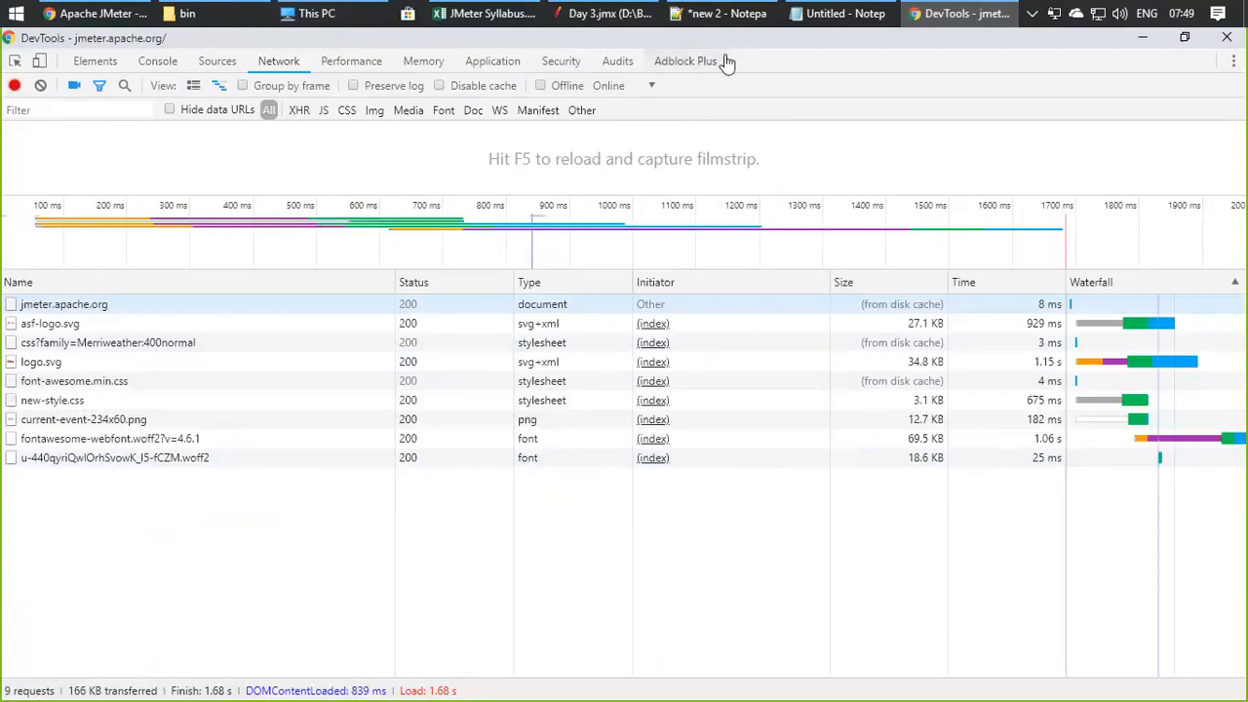
left_click(355, 86)
Step: Open the Download Releases page of the Apache JMeter site in Chrome
mouse_move(97, 14)
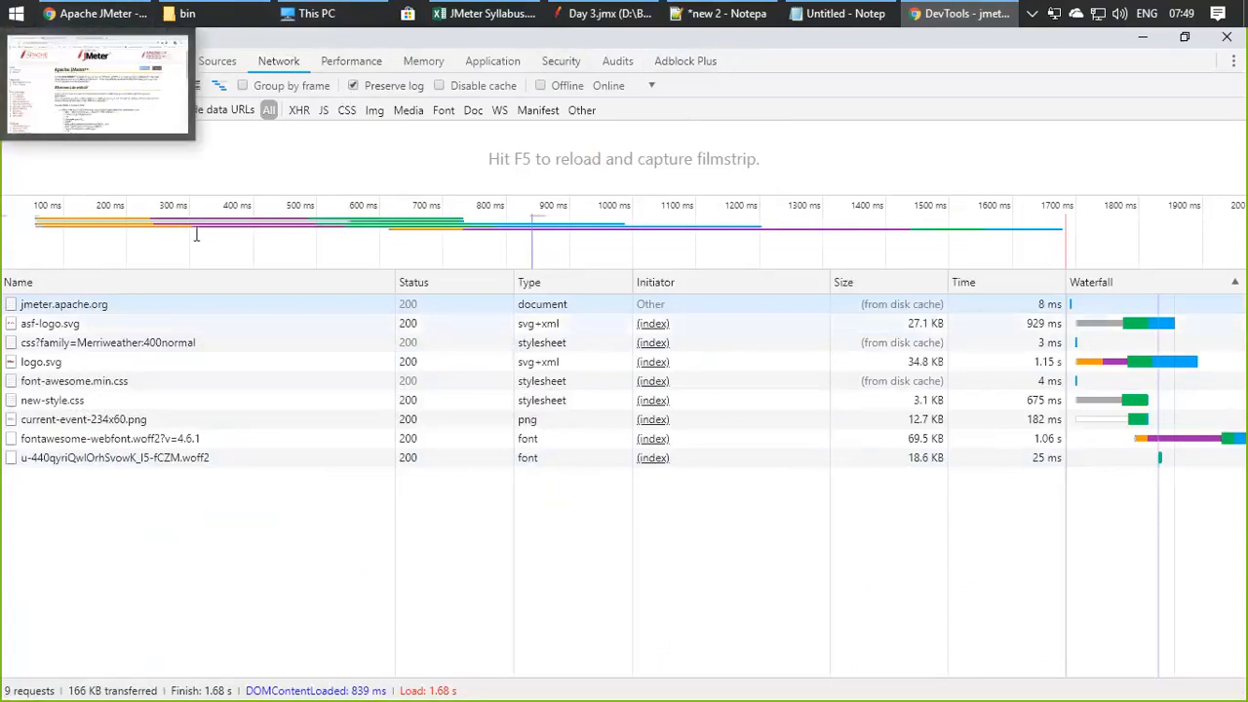
left_click(97, 13)
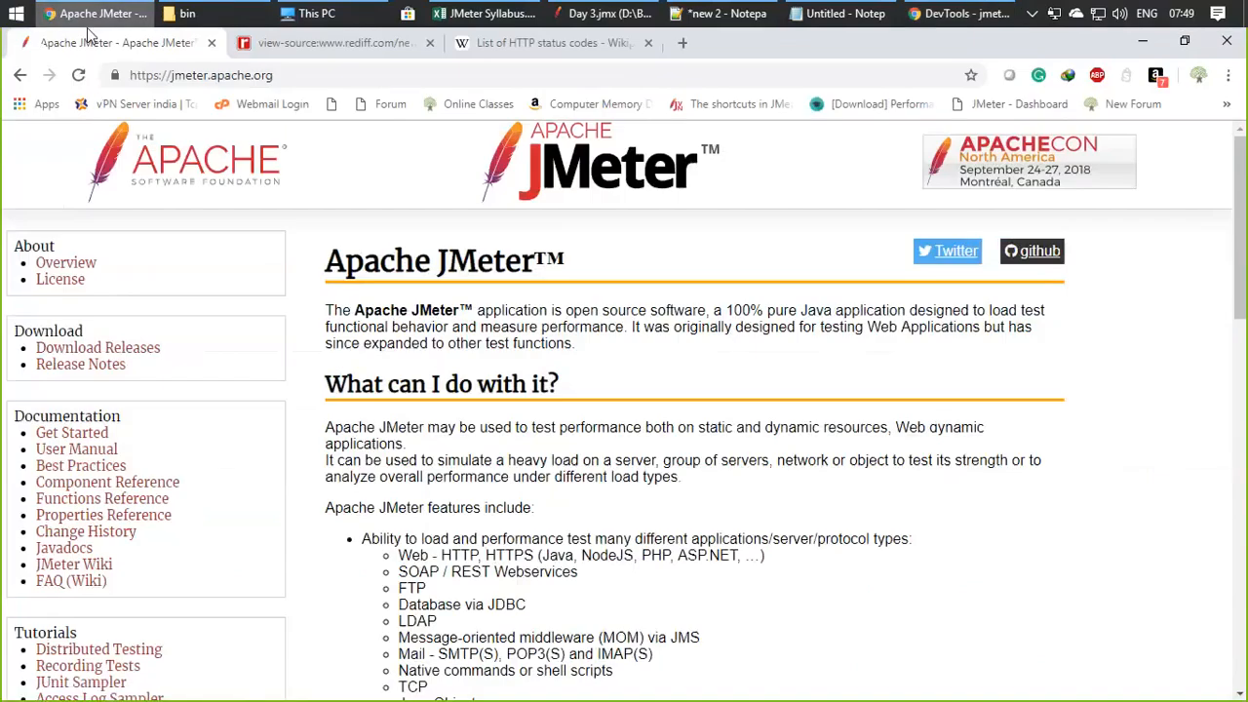
left_click(122, 354)
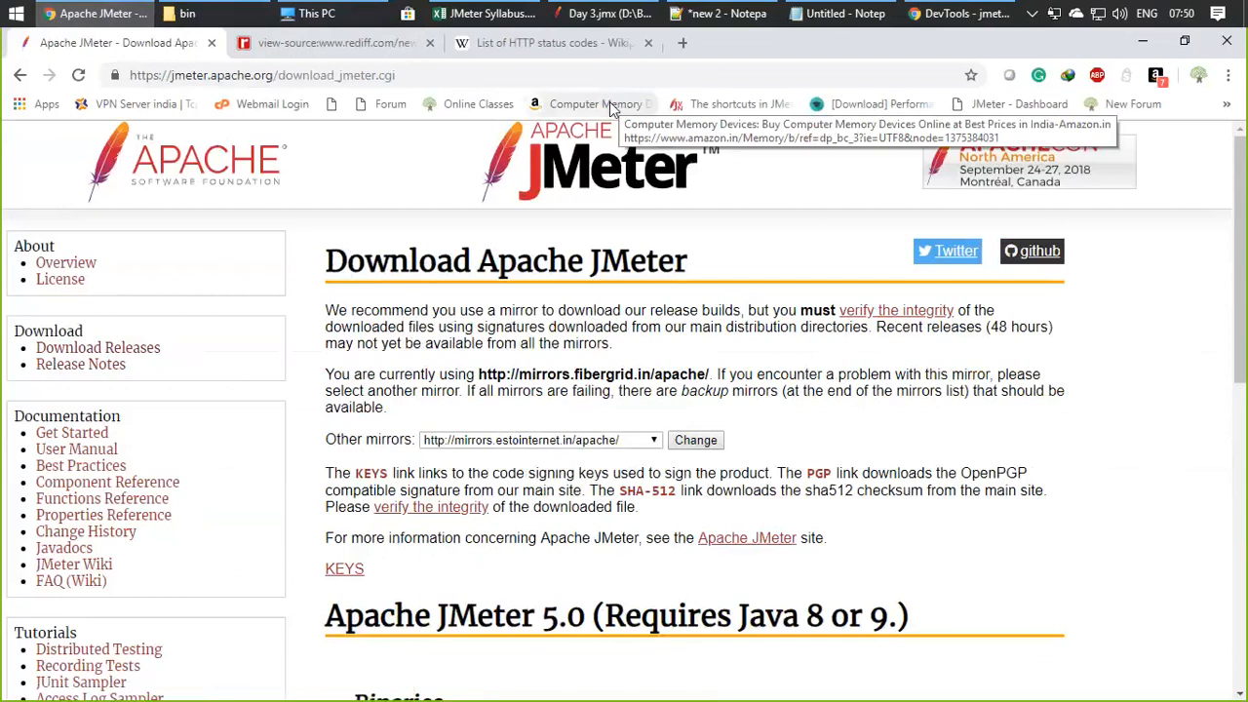
Step: Examine the headers of the download_jmeter.cgi, new-style.css and font-awesome.min.css requests in DevTools
key("alt+Tab")
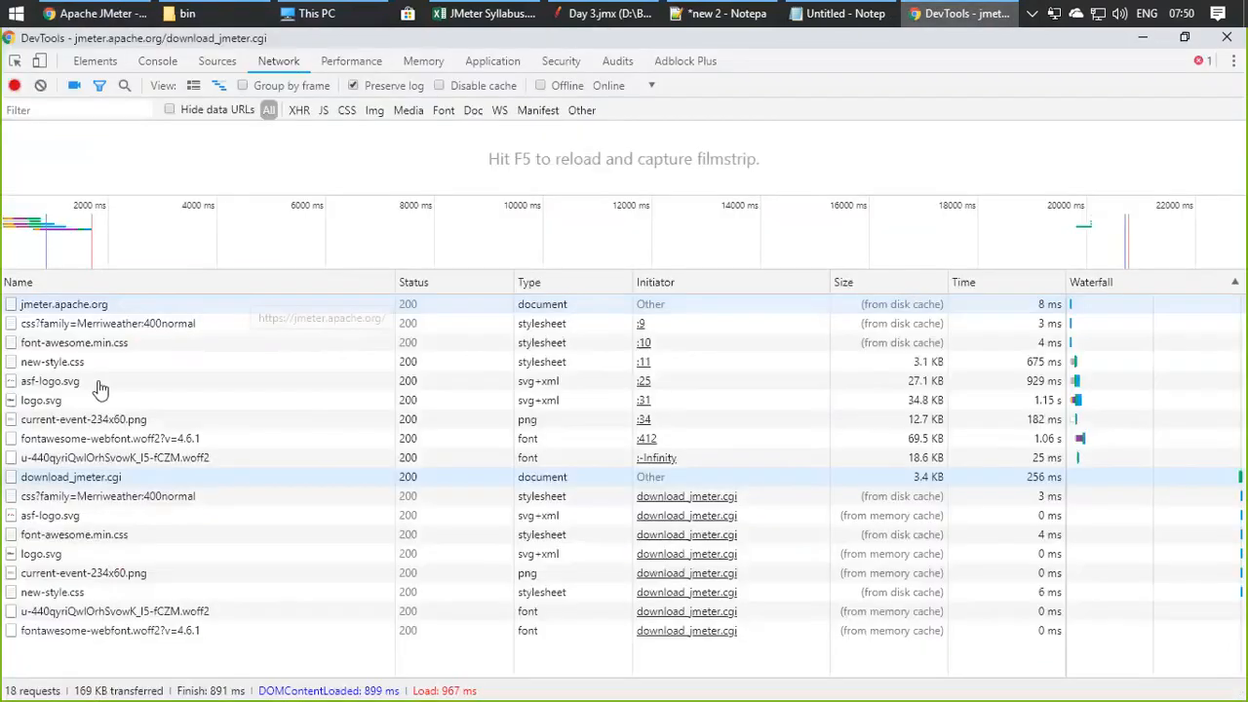
left_click(82, 478)
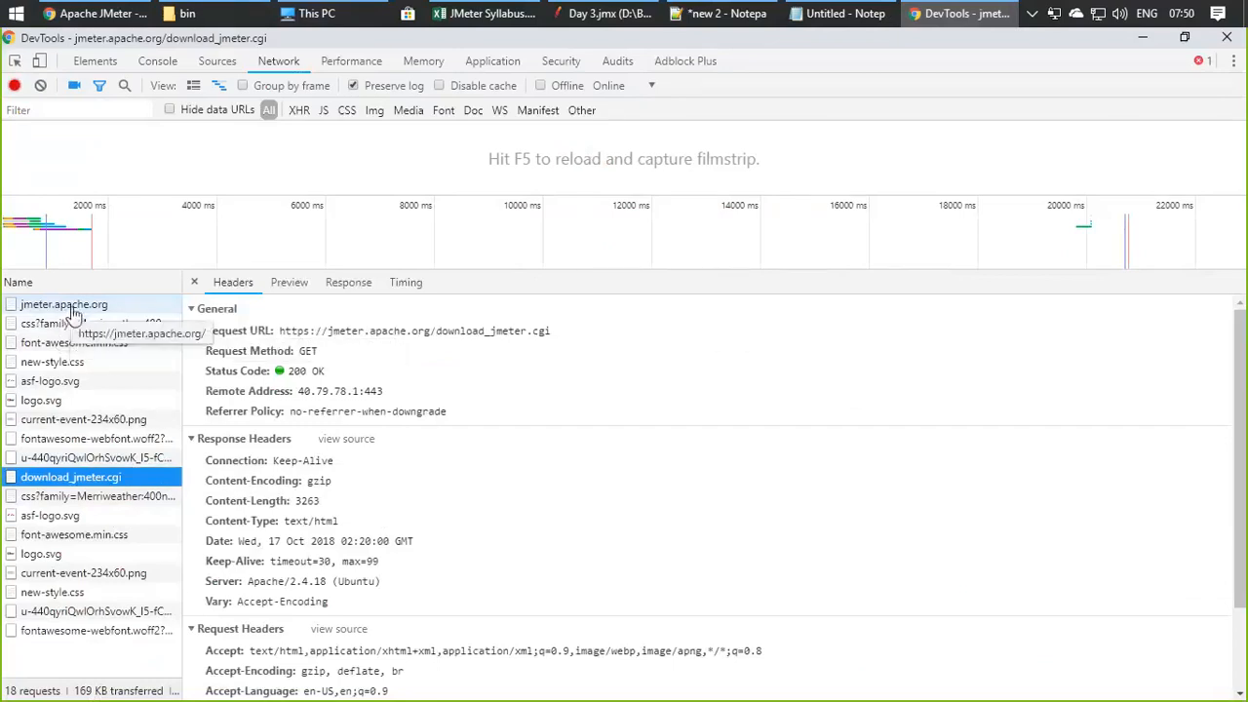
left_click(107, 362)
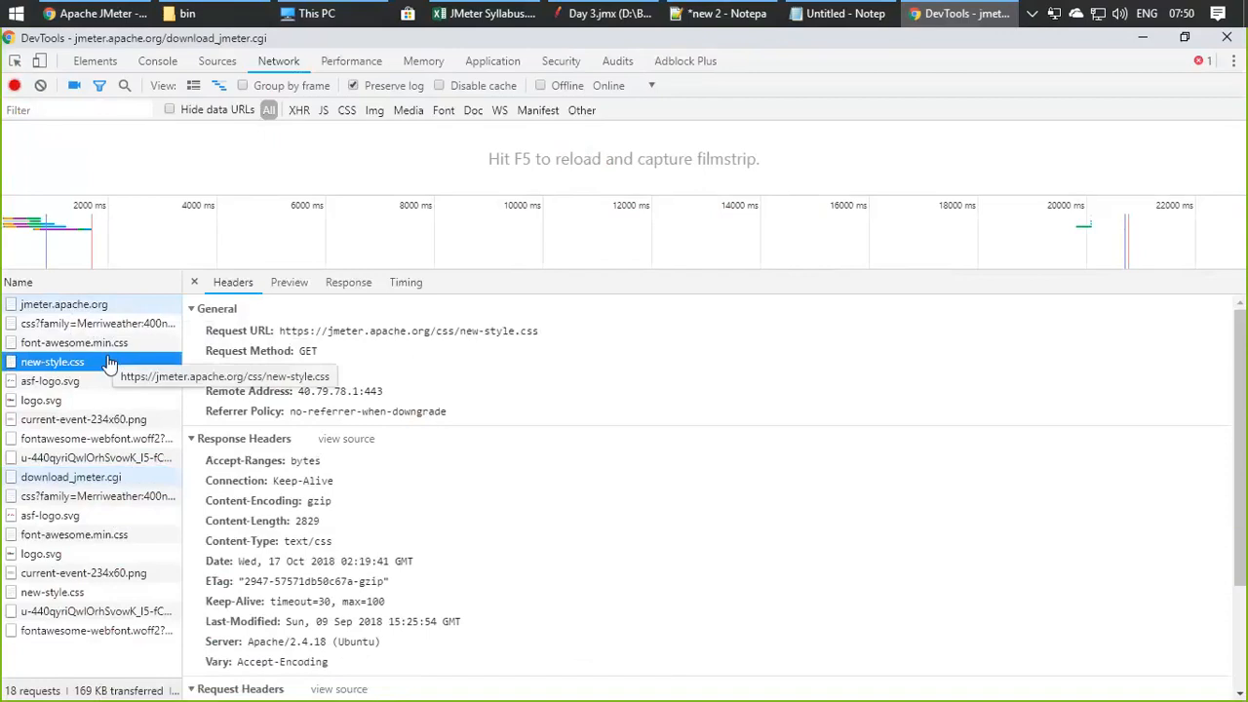
left_click(107, 344)
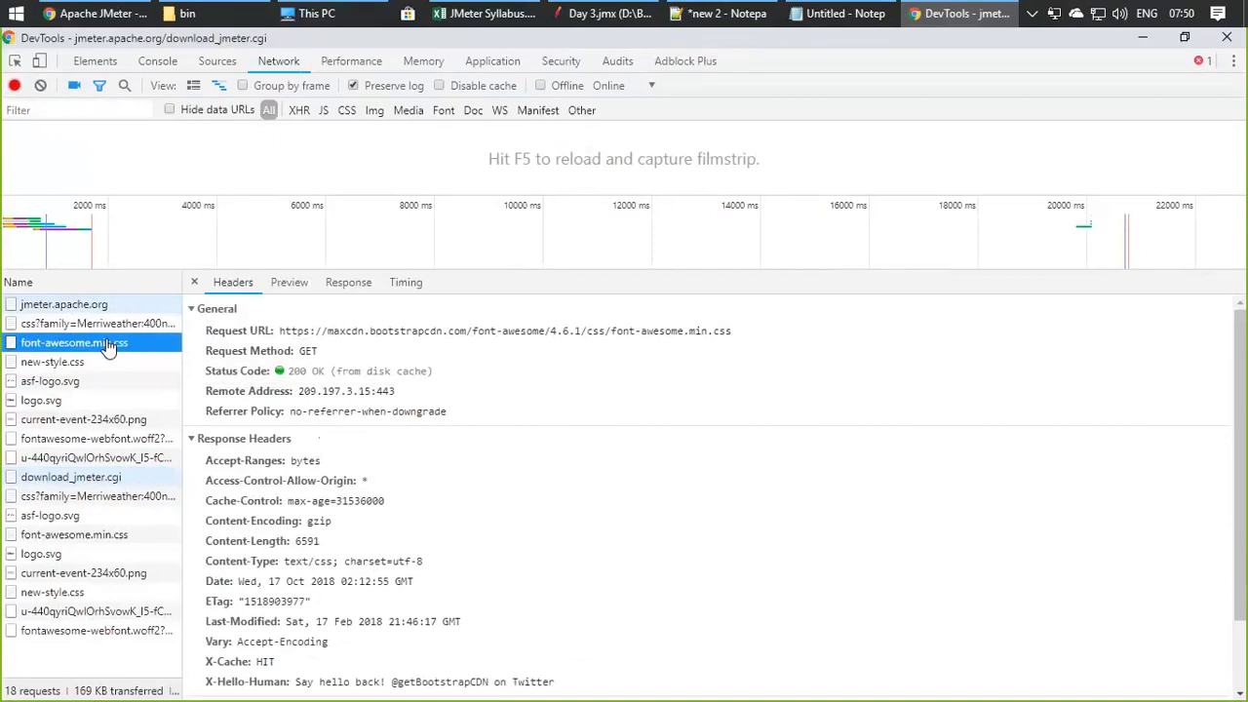
Step: Switch to the Notepad notes and add the line "Automated Recorder" below the developer tools shortcuts, after a blank line
left_click(722, 13)
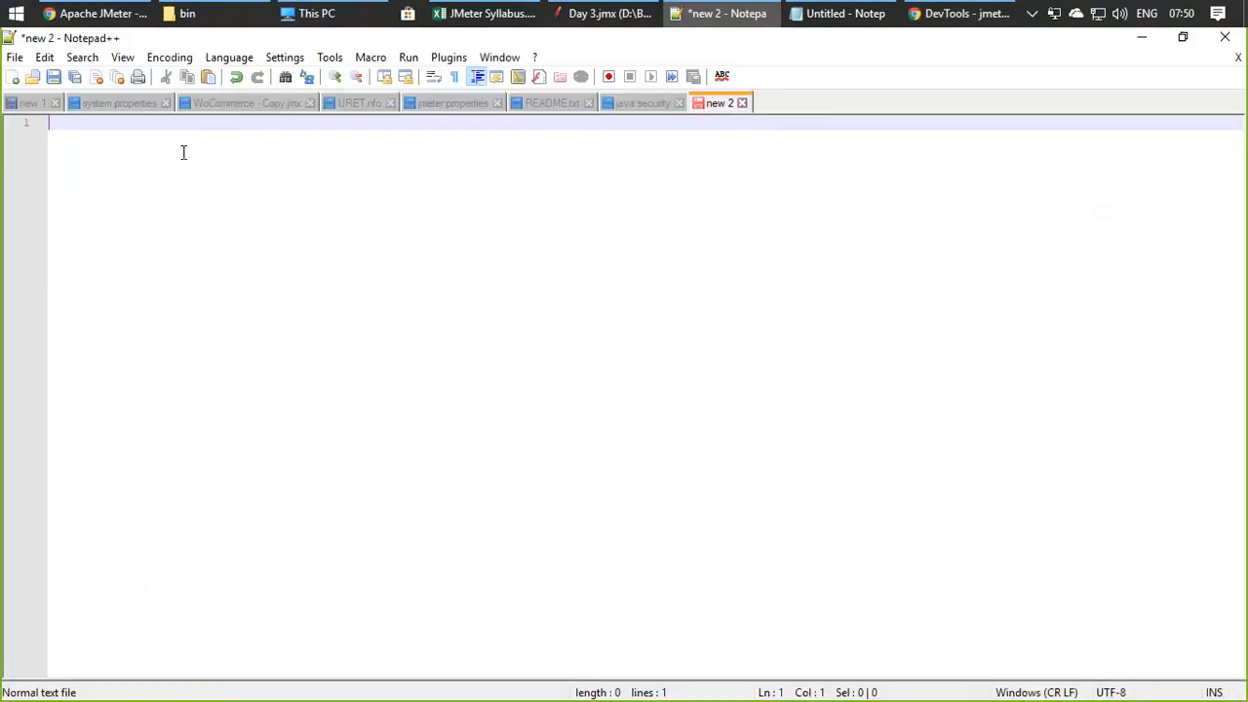
left_click(844, 14)
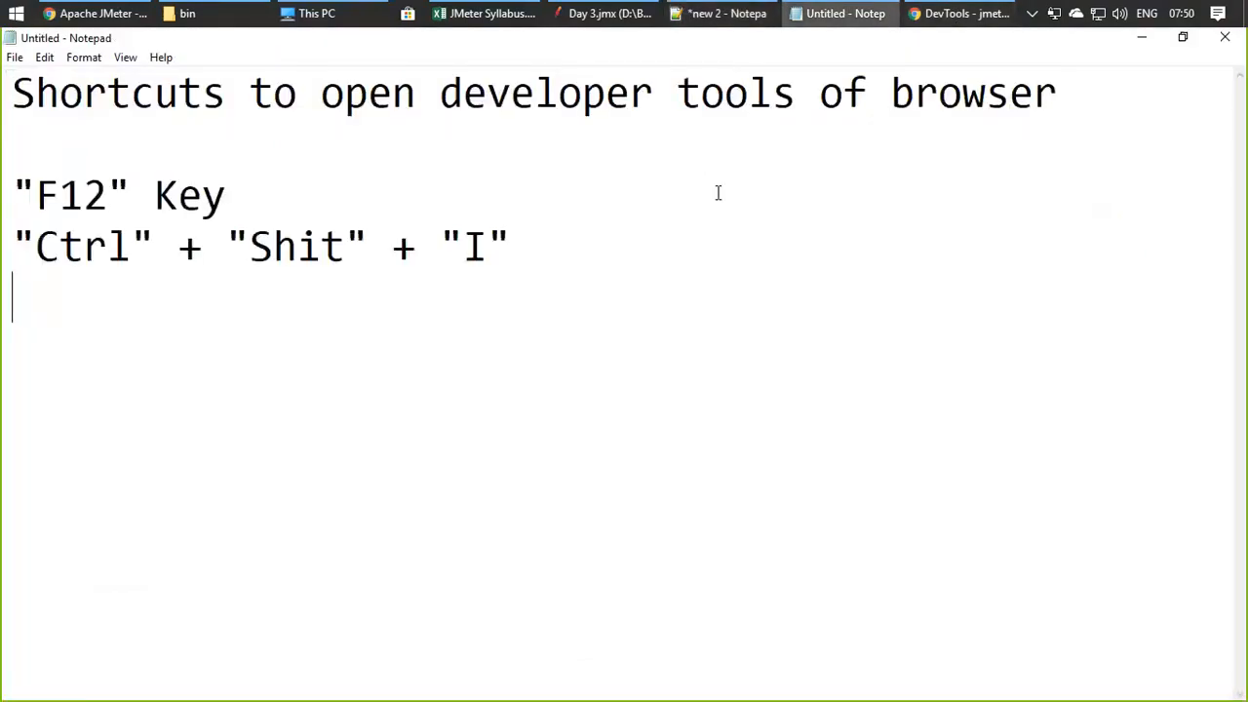
left_click(683, 237)
key("Return")
key("Return")
type("Automa")
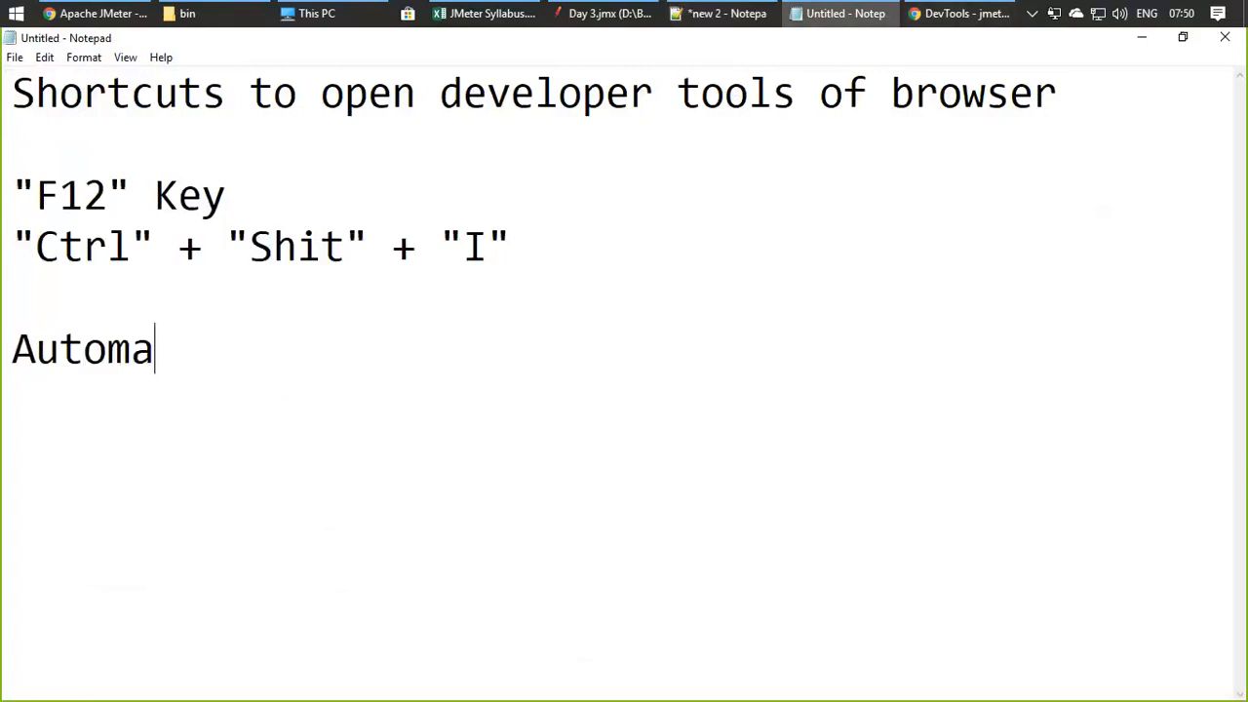
type("ted Recorder")
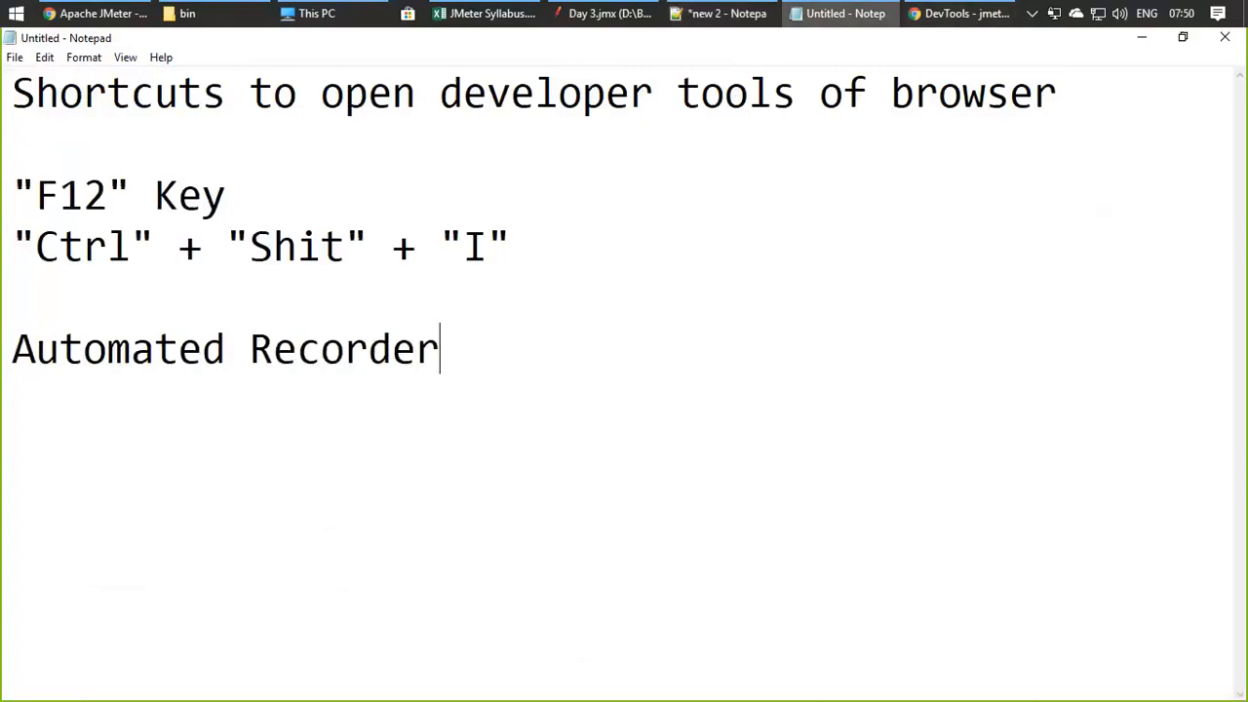
Step: Add the line "Manual Recording" below "Automated Recorder" in the notes and reword the line above as "Automated Recording"
key("Return")
type("Manua")
key("BackSpace")
type("al")
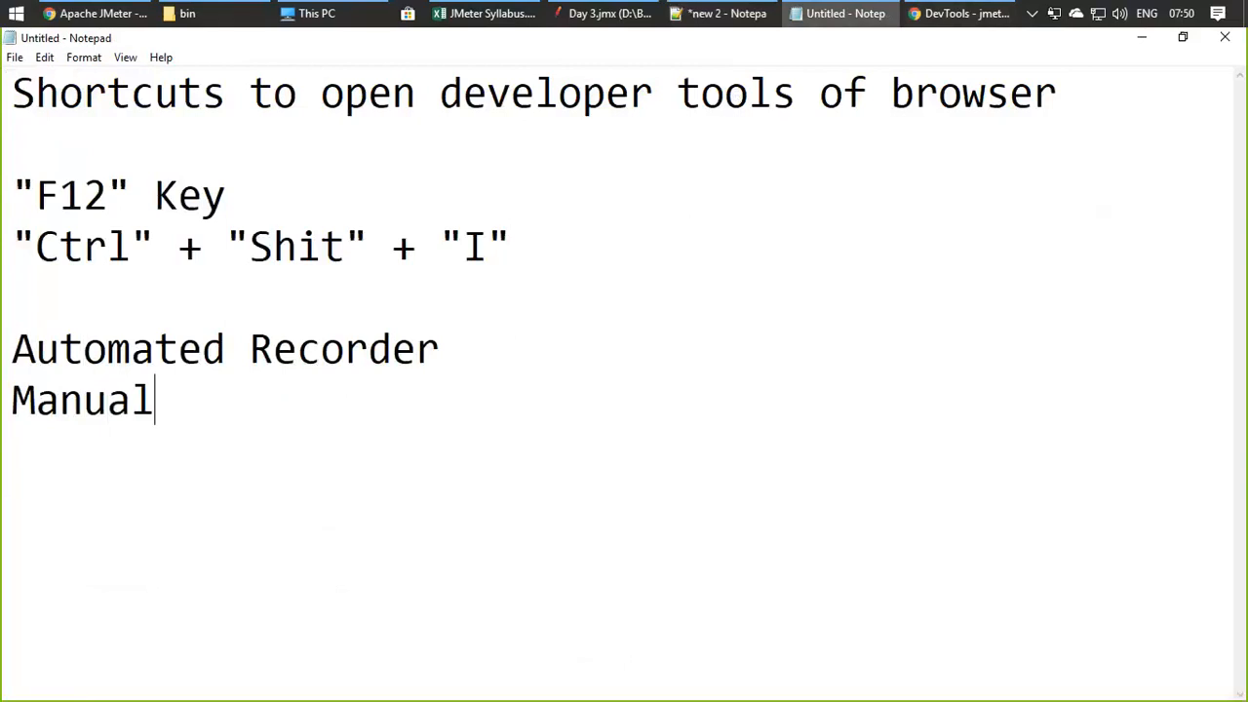
type(" Recorde")
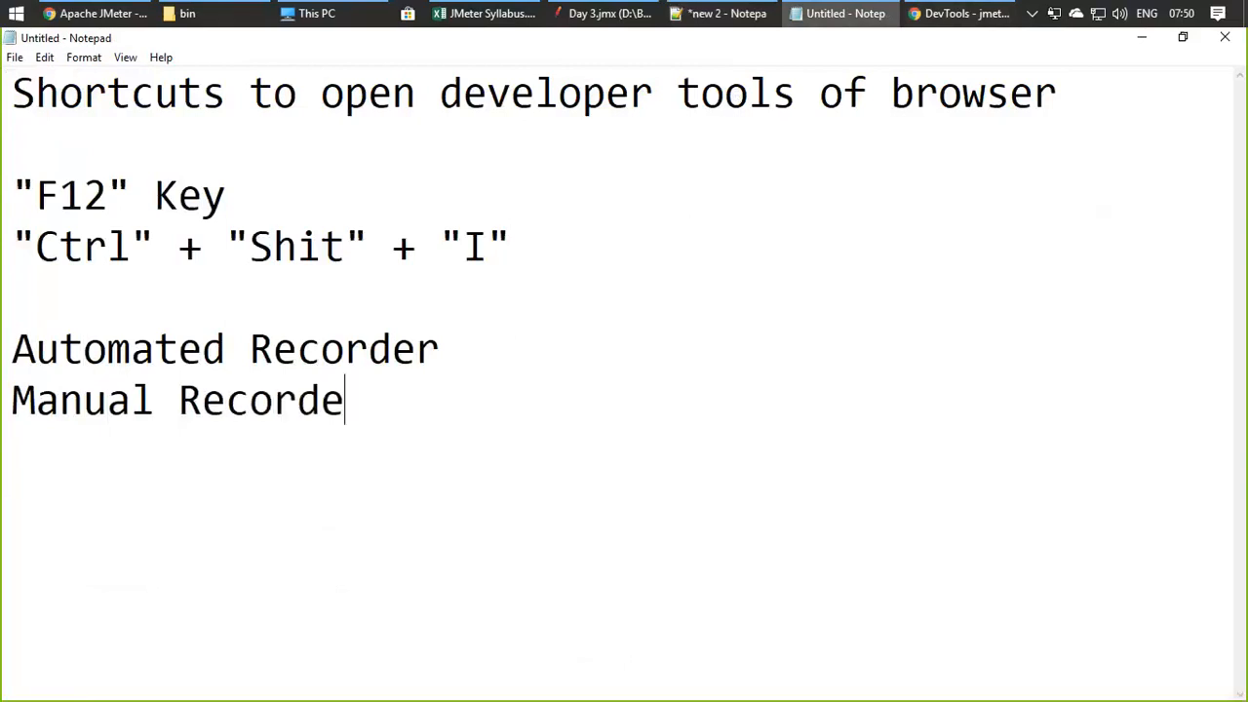
type("d")
key("BackSpace")
type("r")
key("BackSpace")
key("BackSpace")
type("ing")
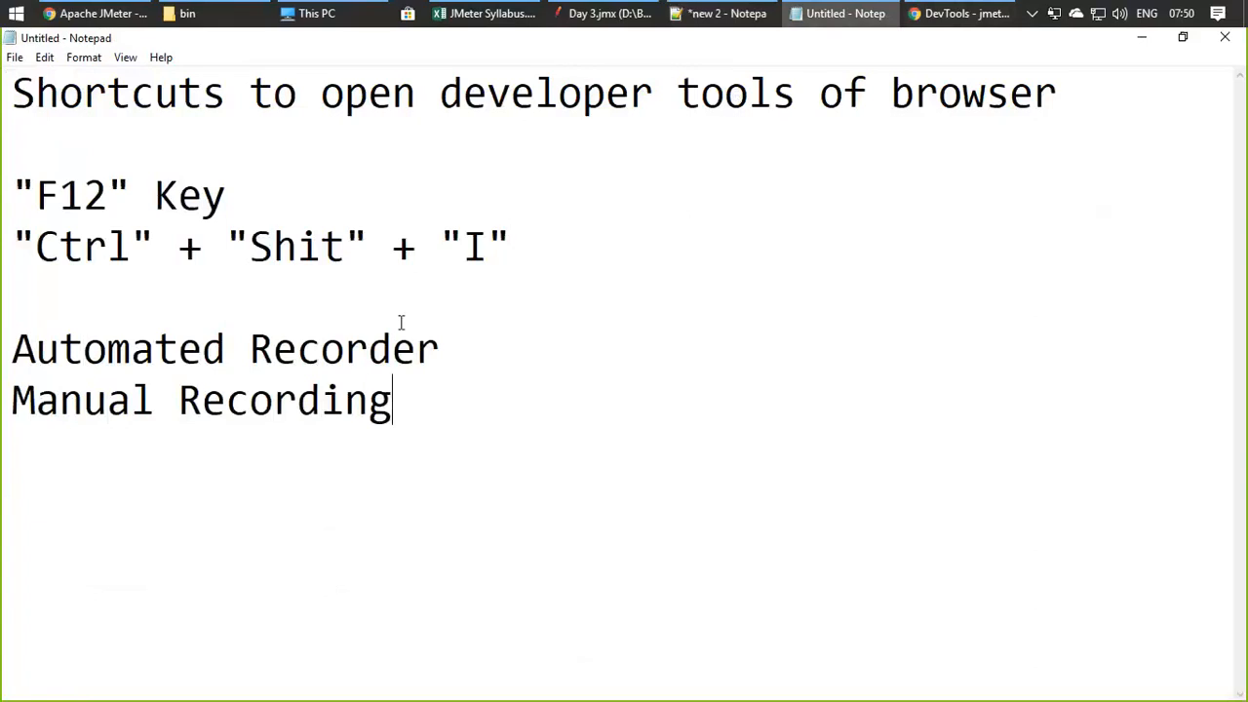
left_click_drag(401, 322, 446, 348)
type("ing")
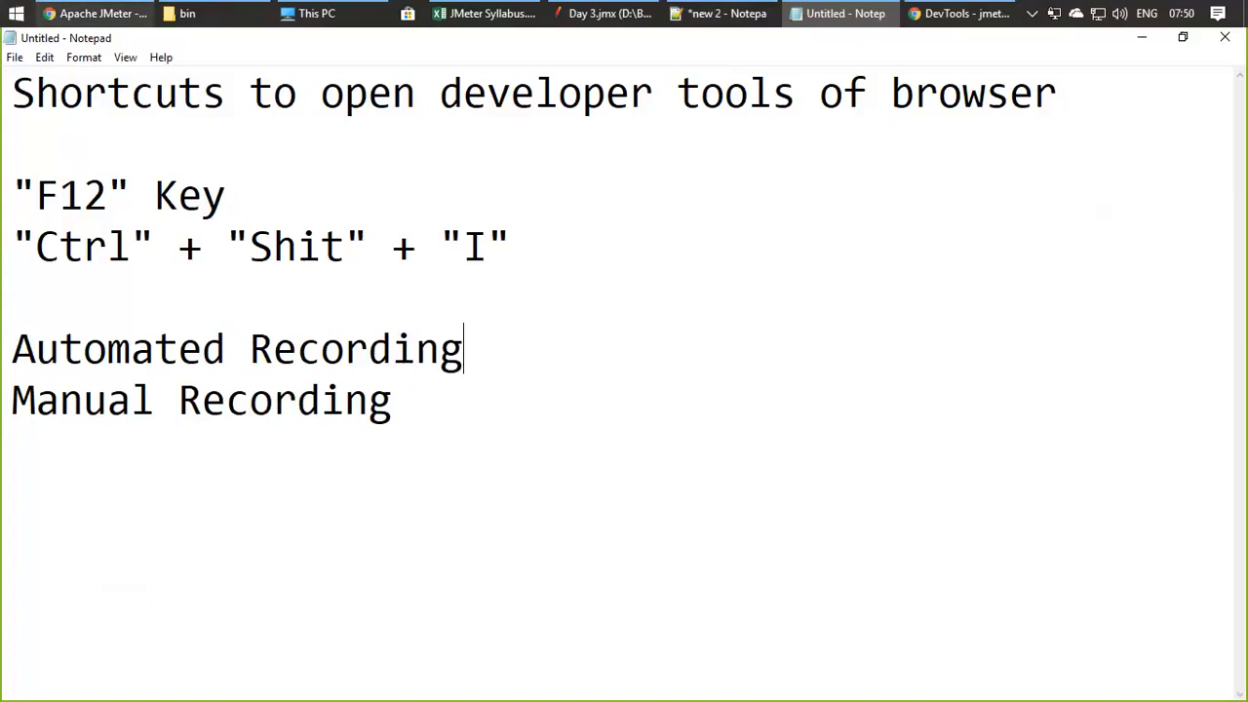
Step: Switch to the DevTools window and review the response and request headers of the selected font-awesome.min.css request
left_click(103, 13)
left_click(959, 14)
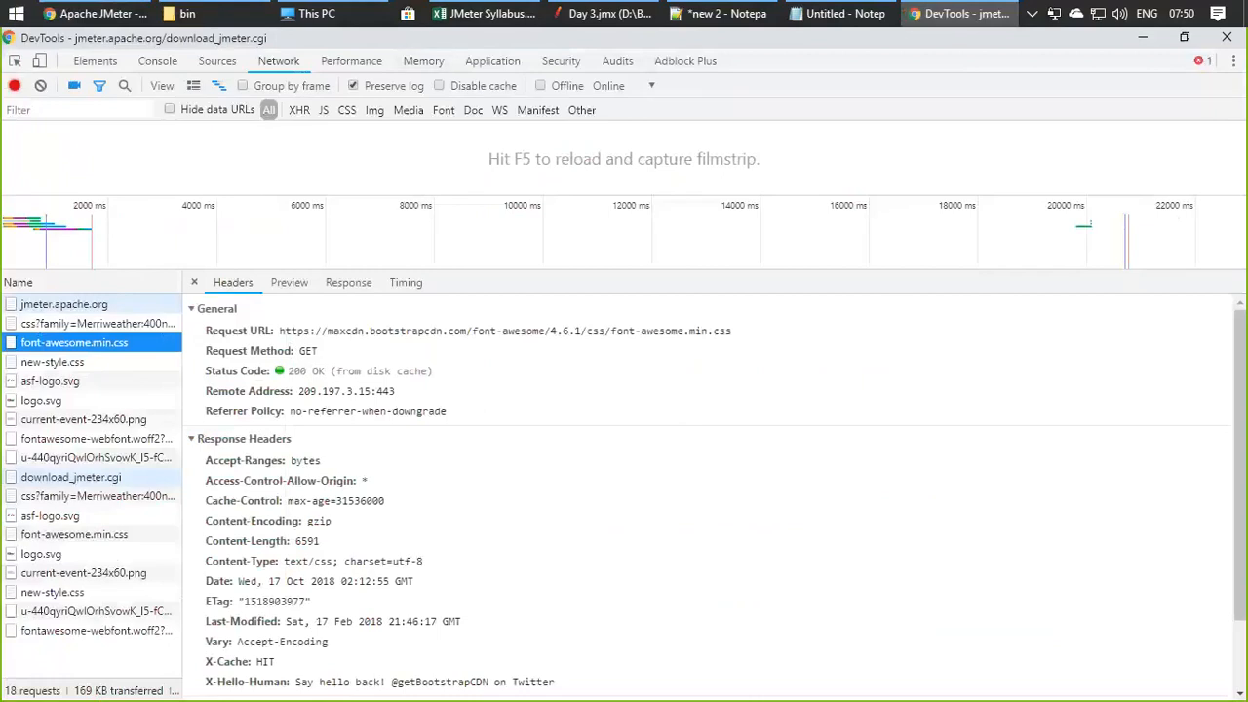
scroll(500, 614, "down", 2)
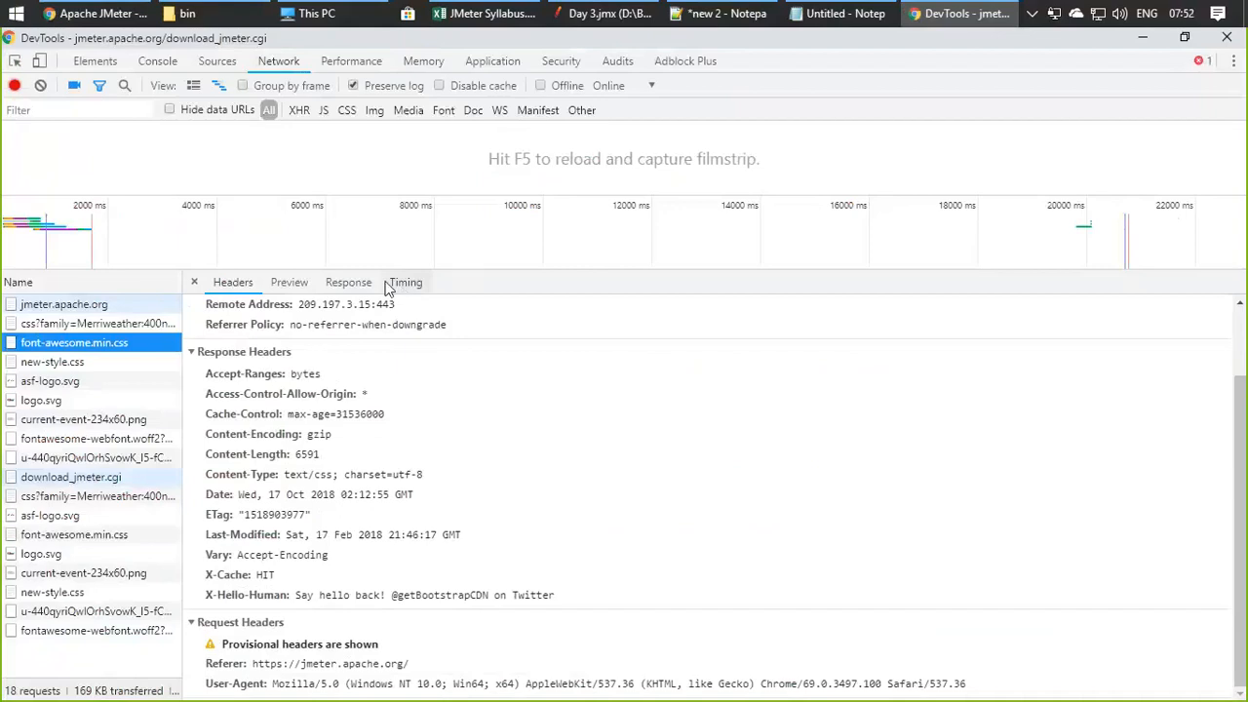
Step: Review the Day 3 HTTP Request, Get Method and FTP Request topics in the JMeter Syllabus workbook in Excel, then minimize it
left_click(506, 10)
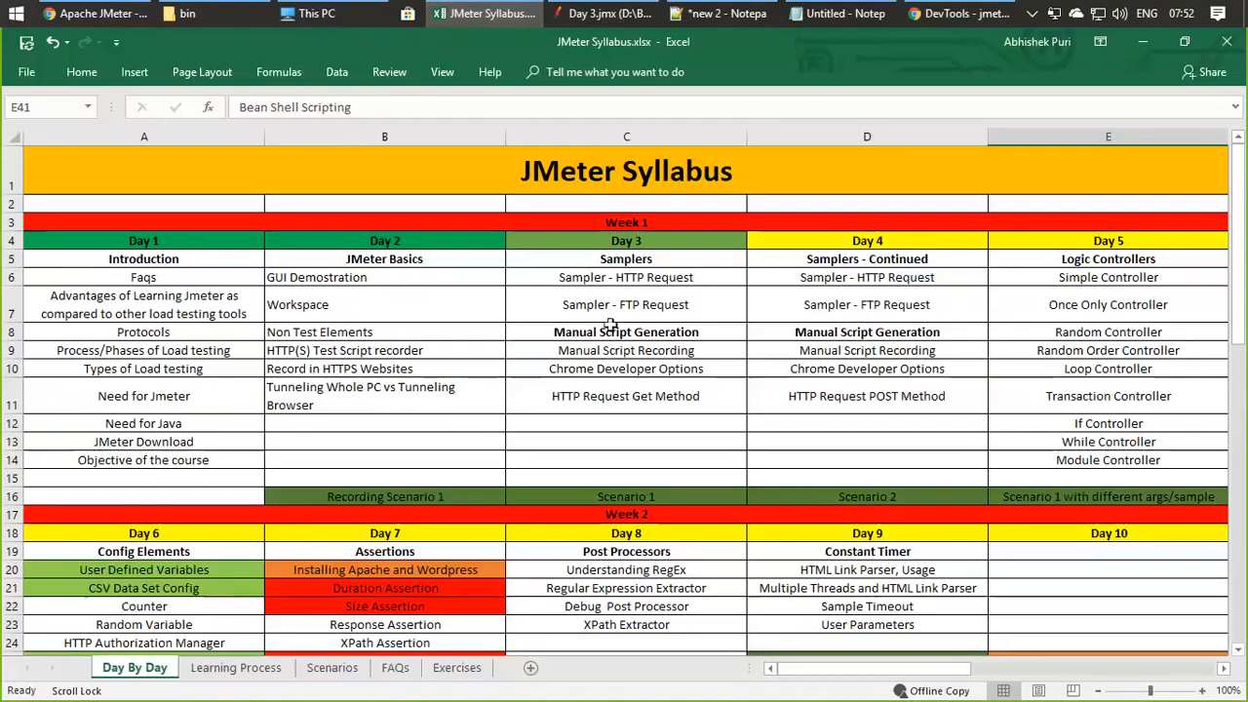
left_click(695, 273)
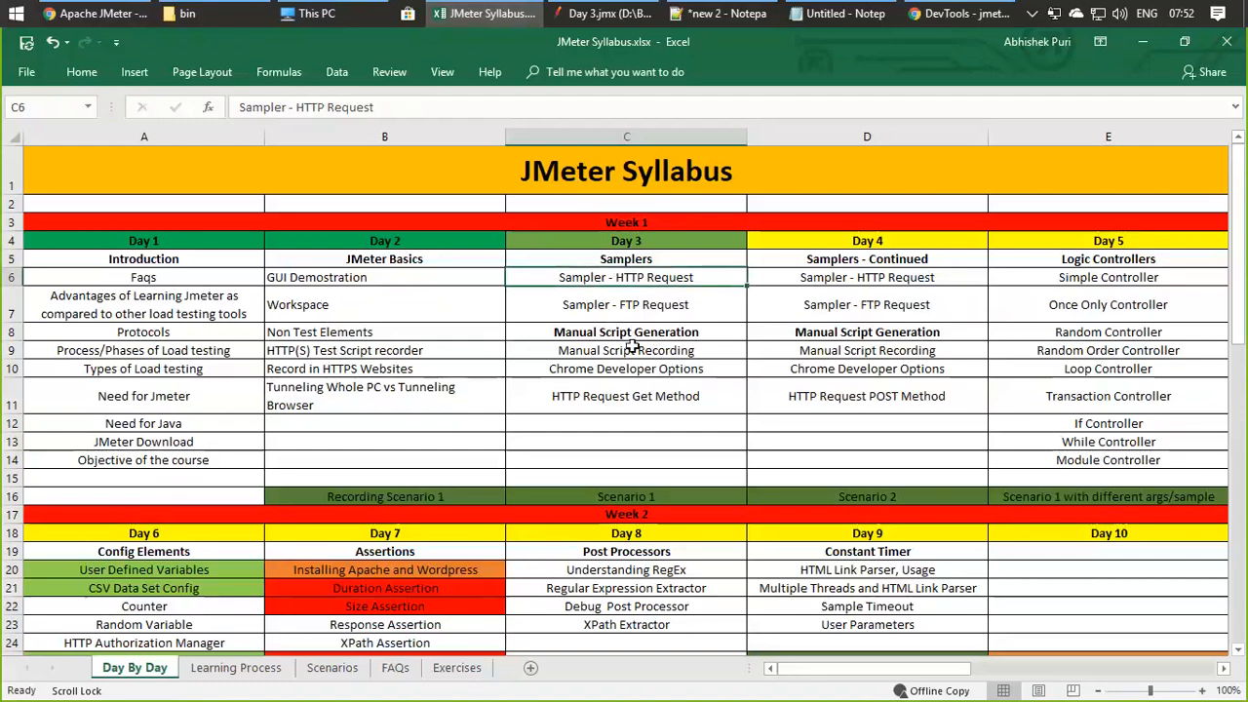
left_click(644, 400)
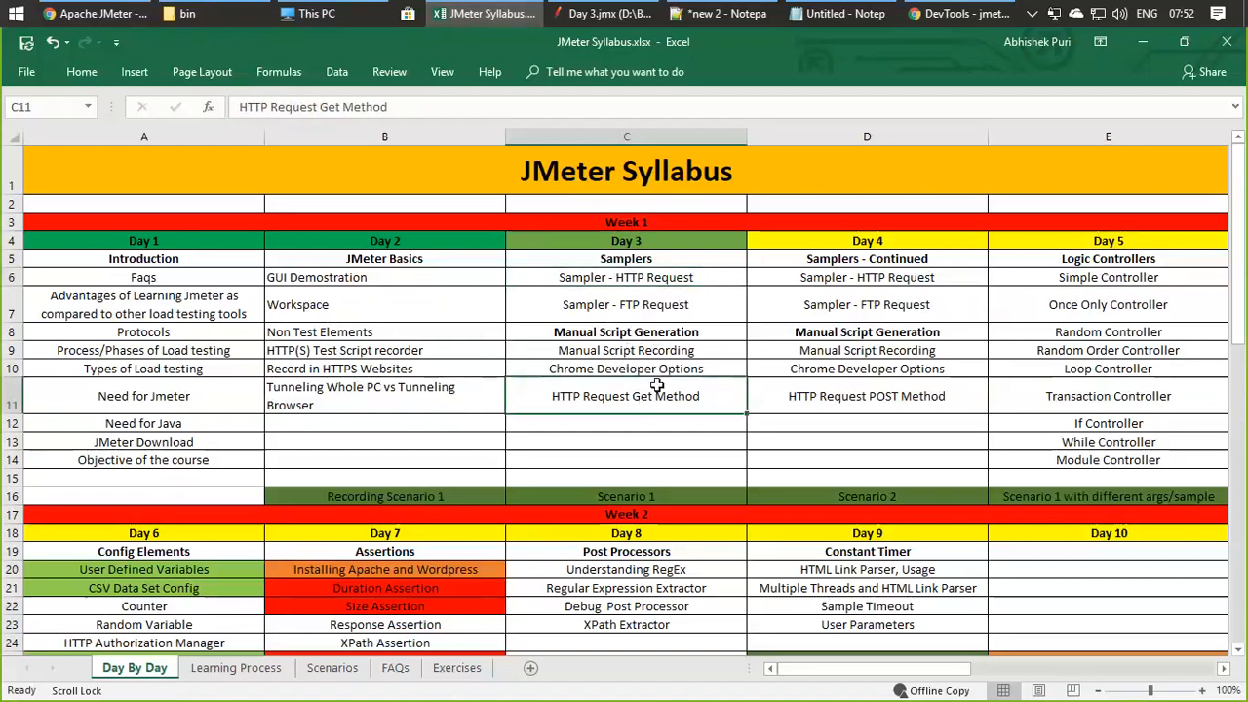
left_click(659, 312)
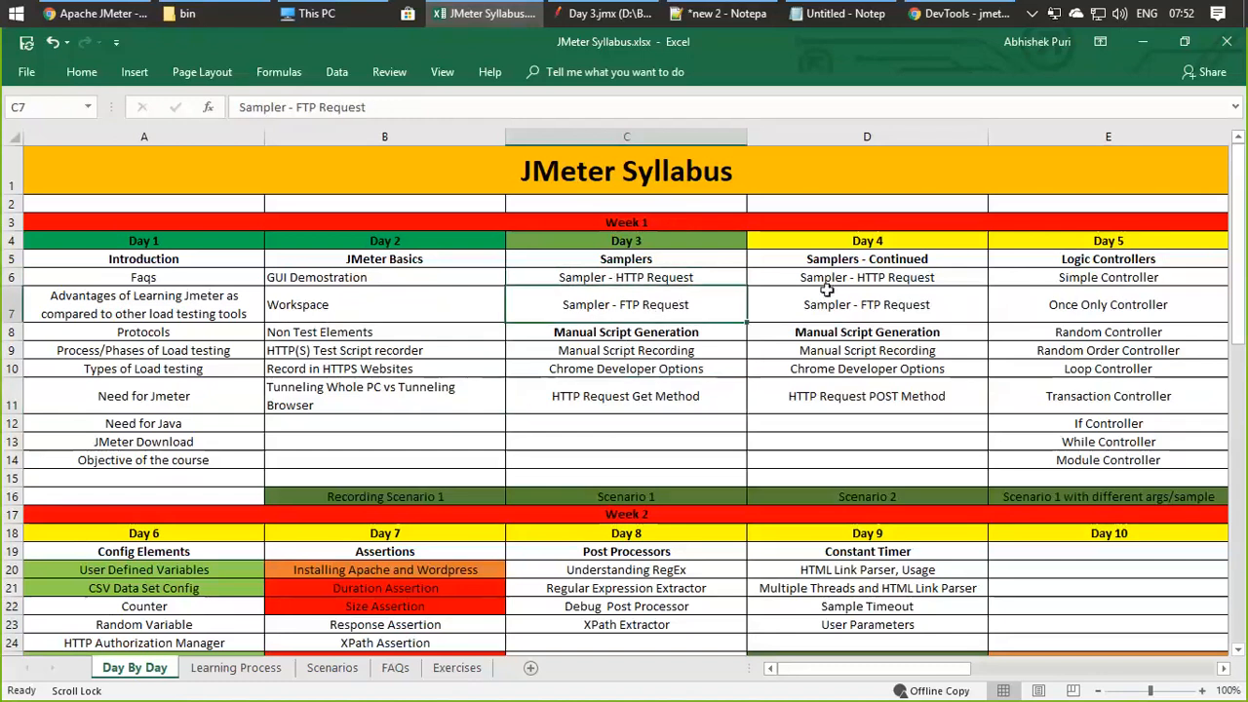
left_click(1150, 41)
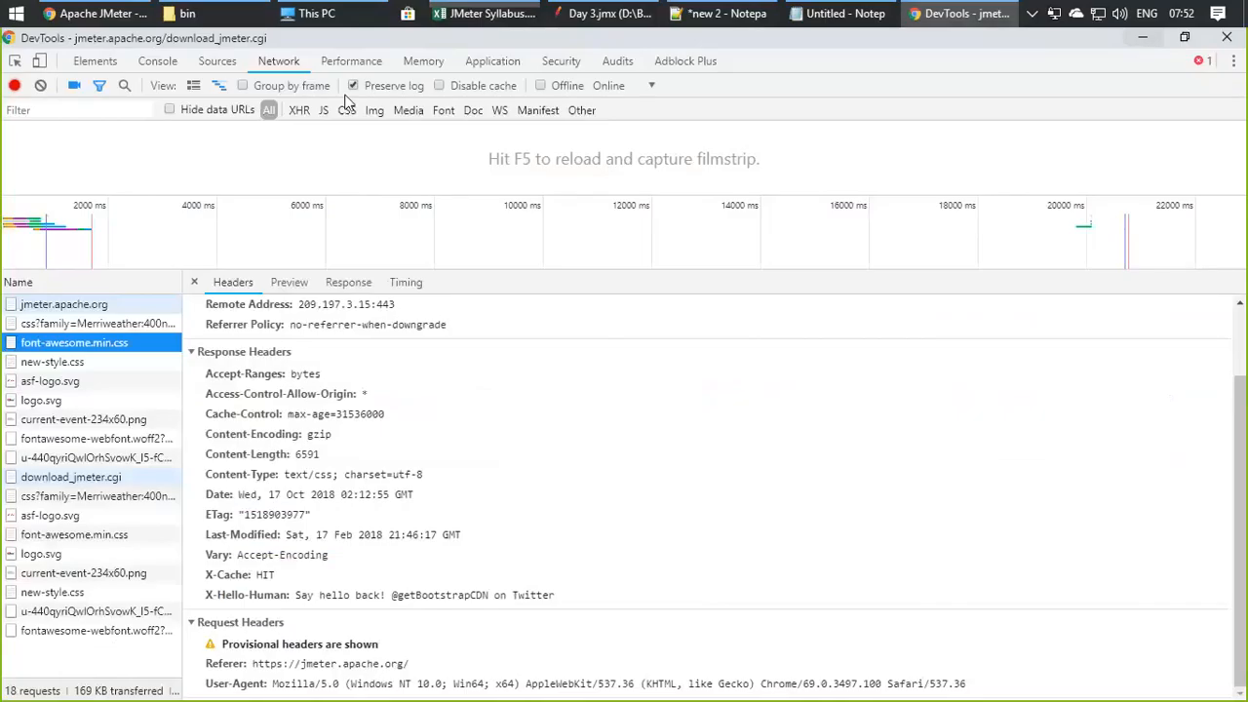
Step: Search Google for "JMeter ftp download" in a new Chrome tab, and close the tab after looking over the results
left_click(101, 20)
left_click(699, 43)
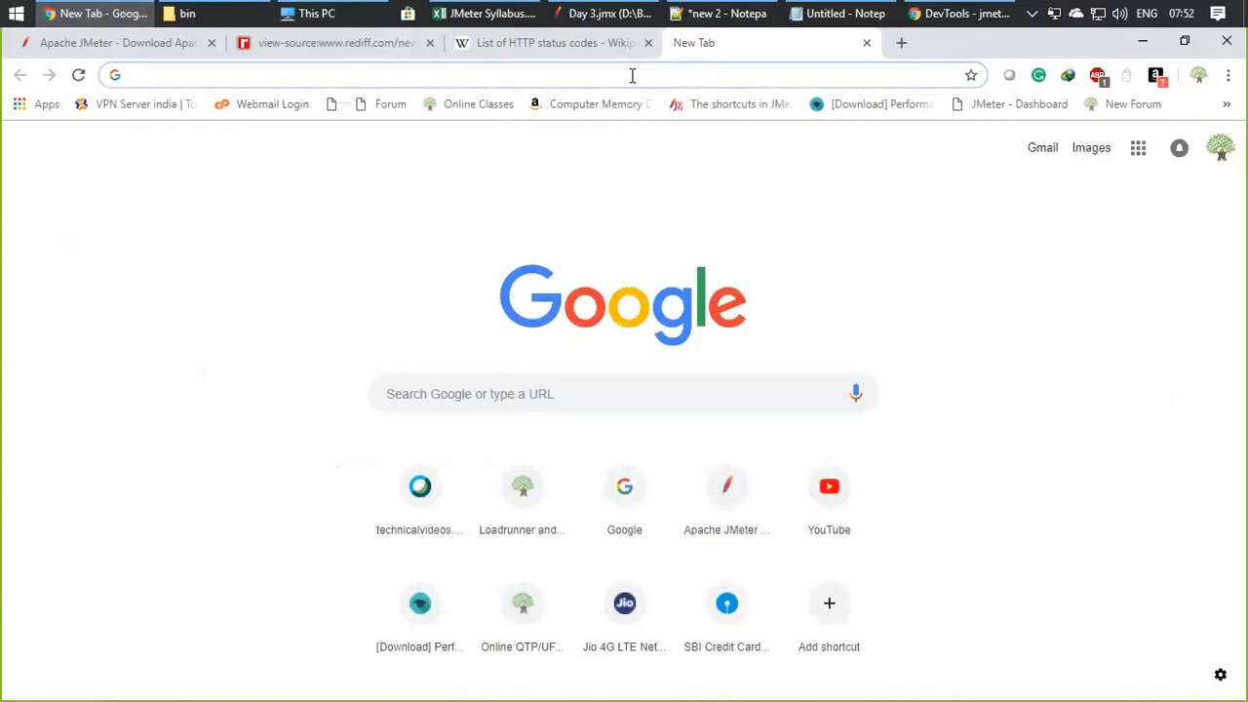
type("JMeter")
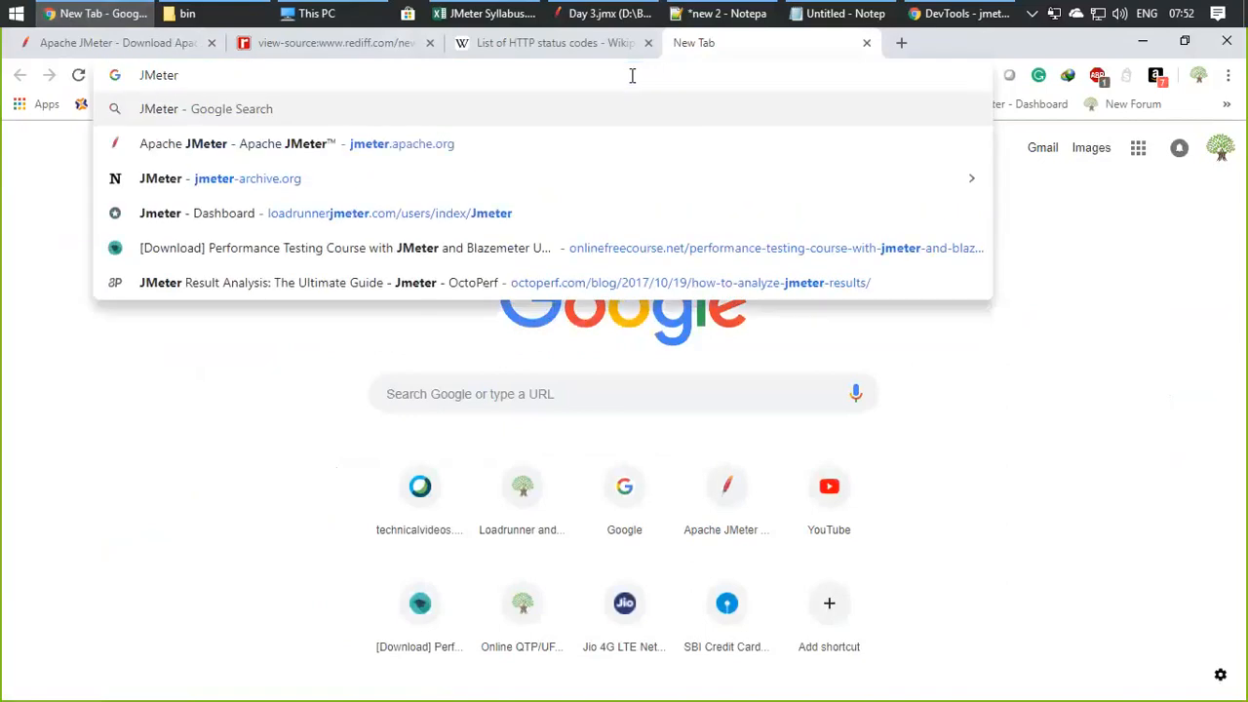
type(" ftp download")
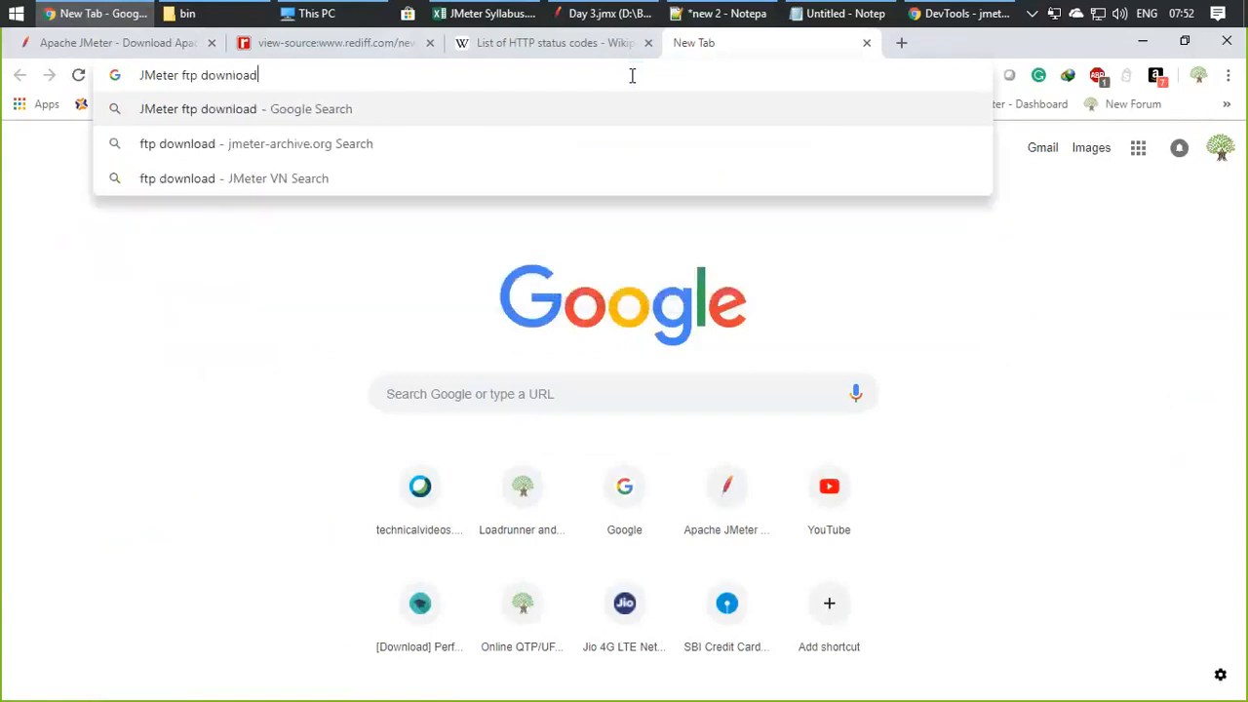
key("Return")
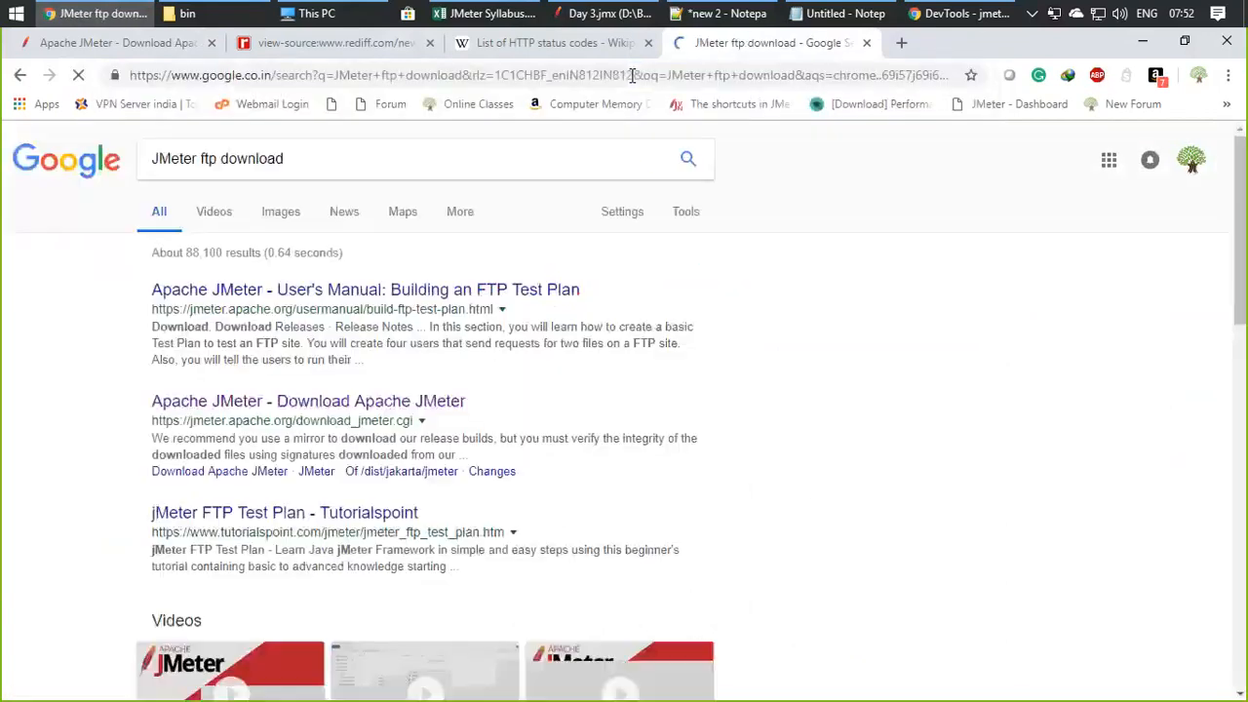
scroll(292, 473, "down", 3)
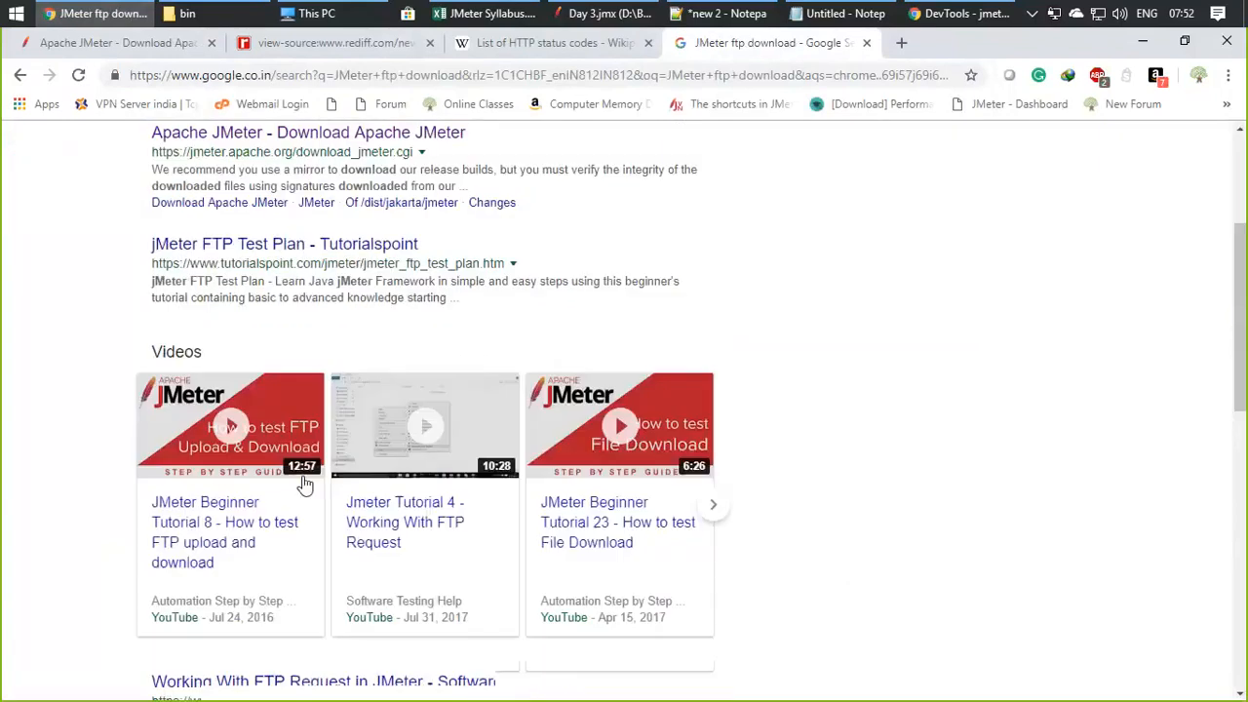
scroll(304, 485, "up", 3)
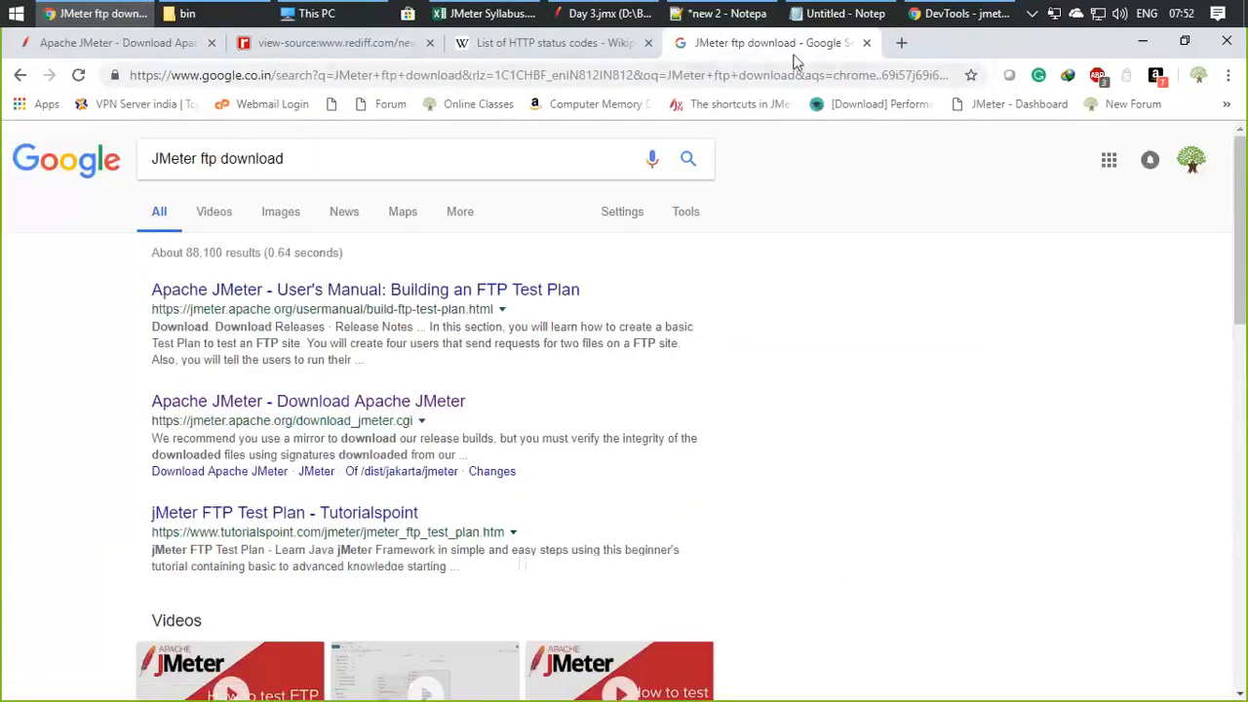
left_click(866, 43)
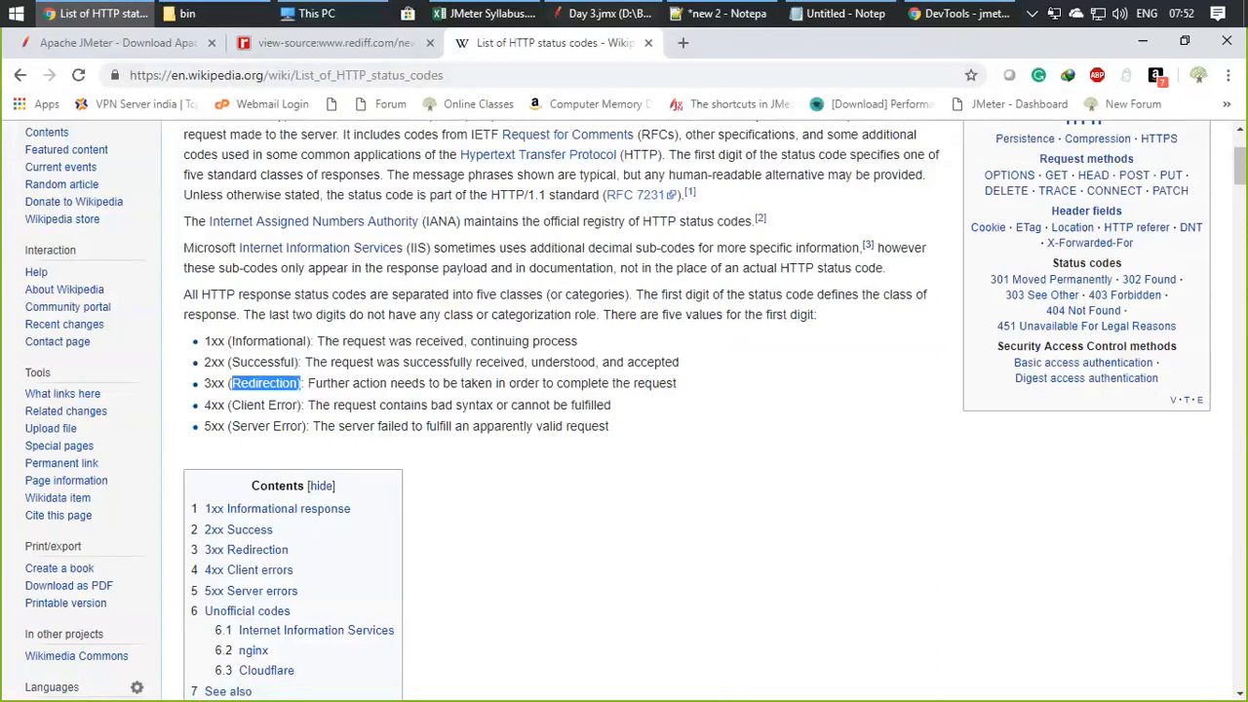
Step: Switch to JMeter and add an FTP Request sampler to the Google thread group
left_click(597, 12)
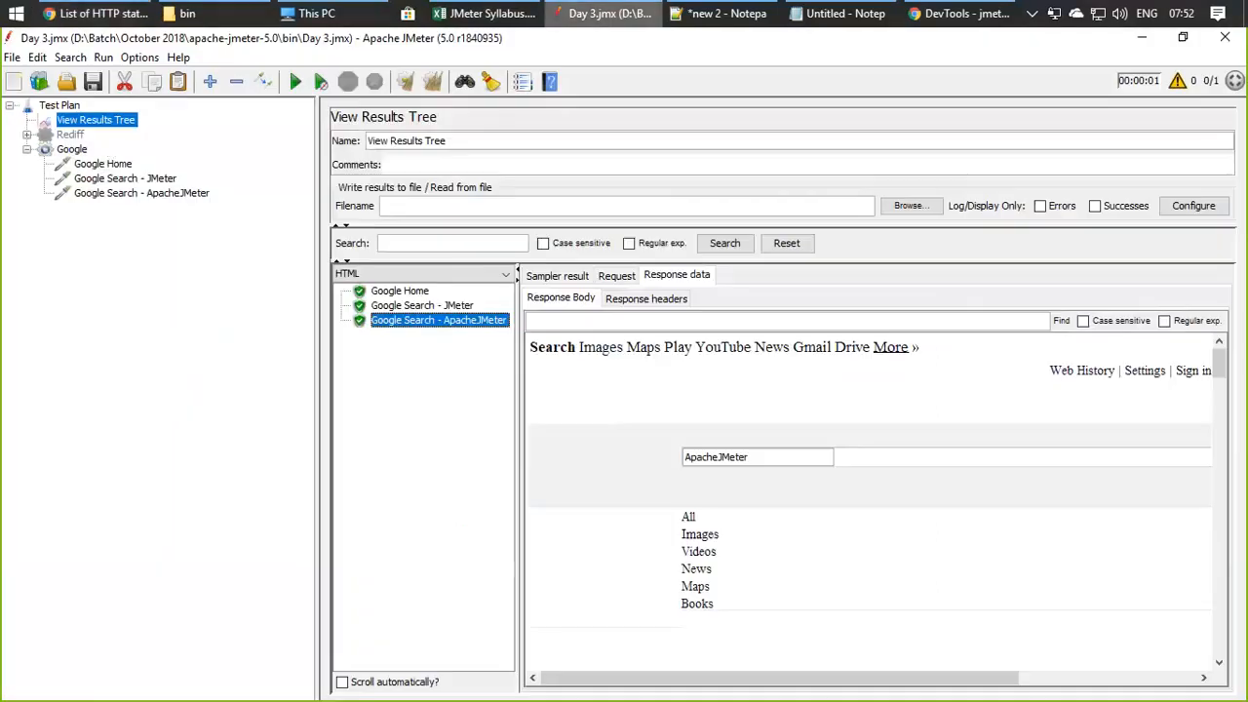
right_click(68, 151)
mouse_move(244, 164)
mouse_move(343, 164)
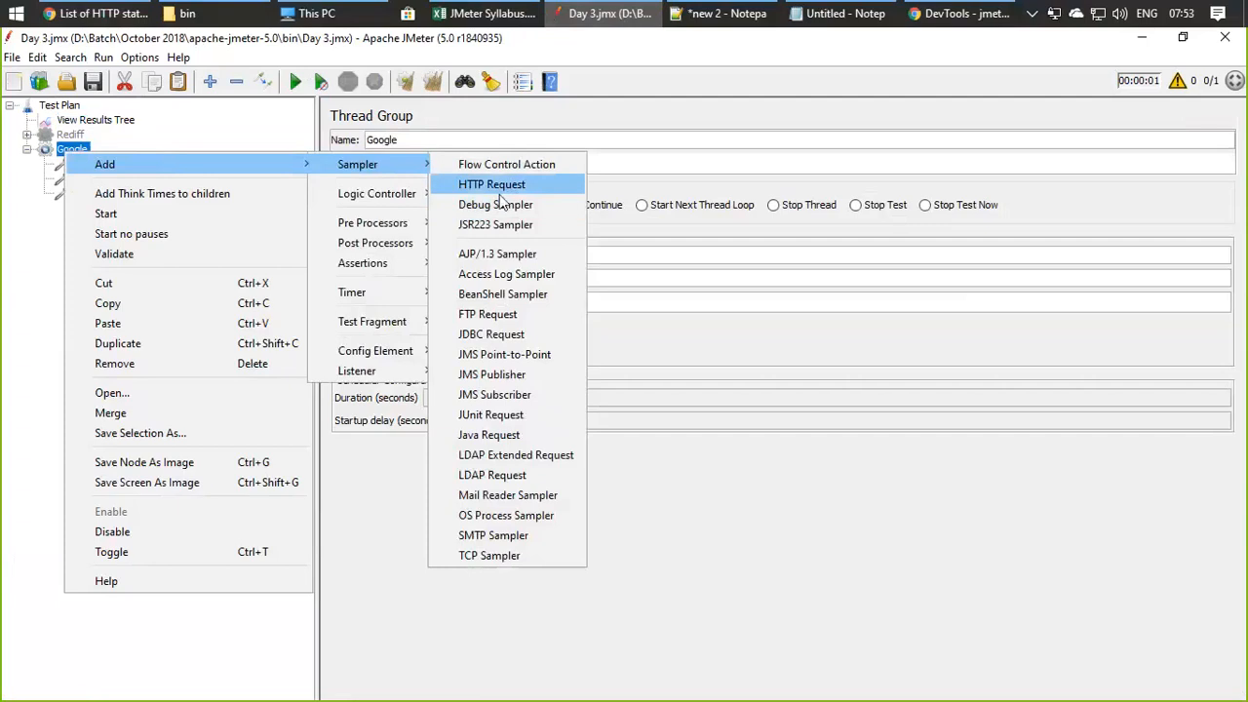
left_click(517, 315)
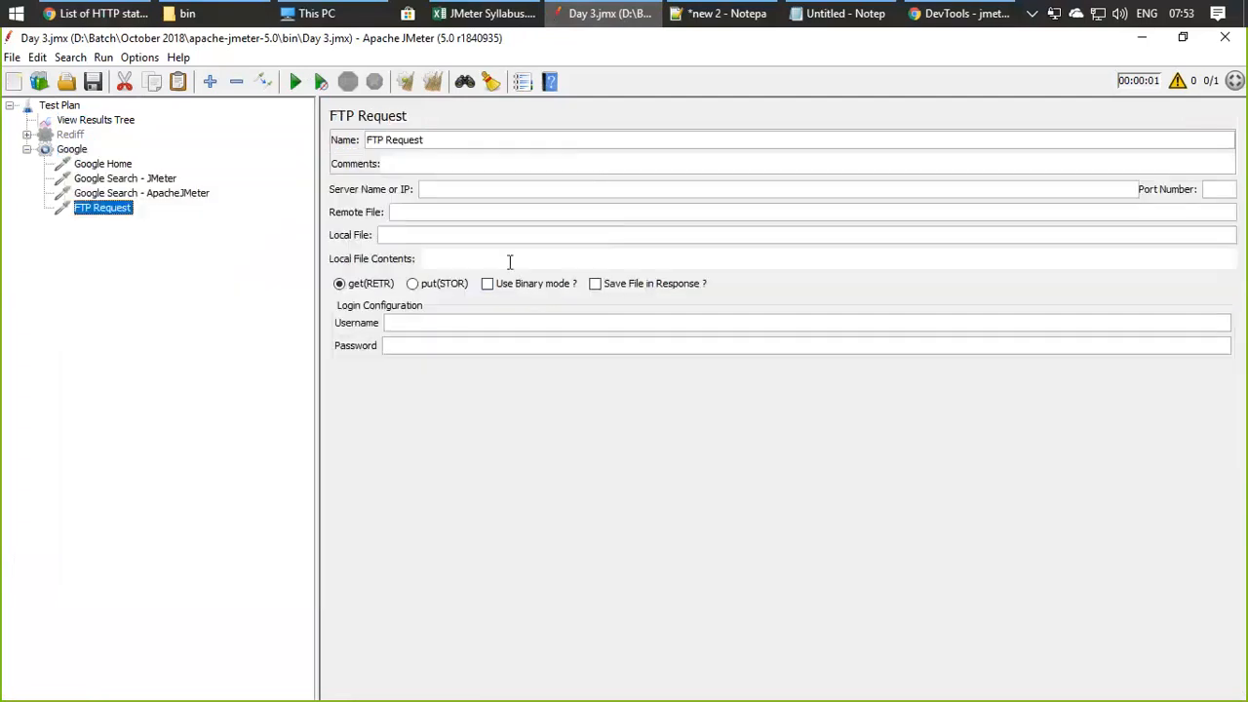
left_click(438, 189)
left_click(1212, 190)
left_click(397, 213)
left_click(385, 236)
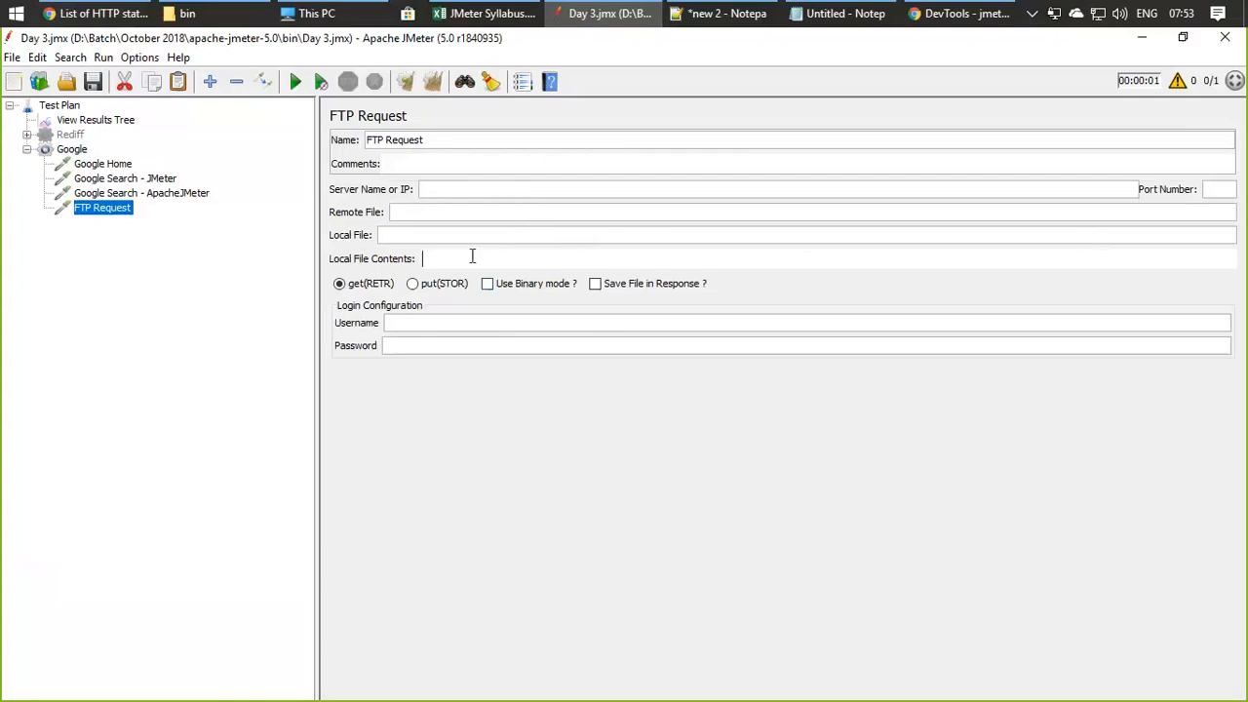
left_click(929, 264)
left_click(412, 325)
left_click(669, 691)
left_click(68, 153)
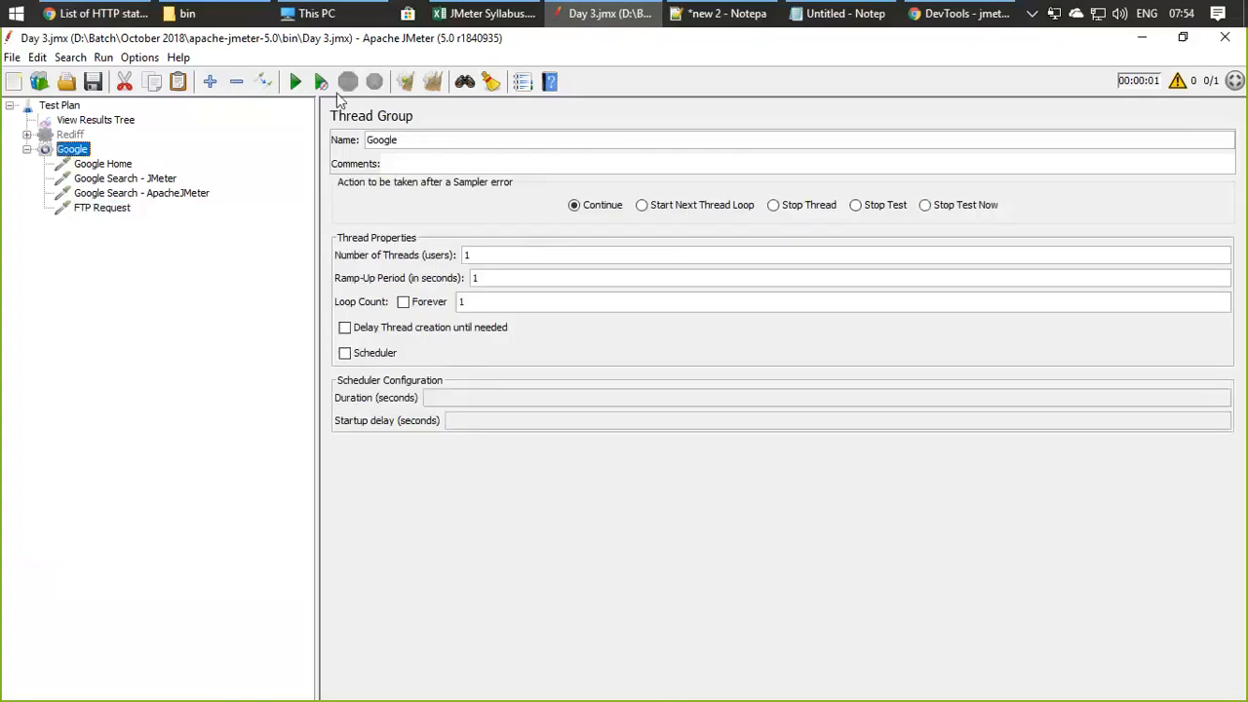
Step: Switch to the JMeter Syllabus workbook in Excel and review the Day 3 HTTP Request Get Method topic
left_click(485, 13)
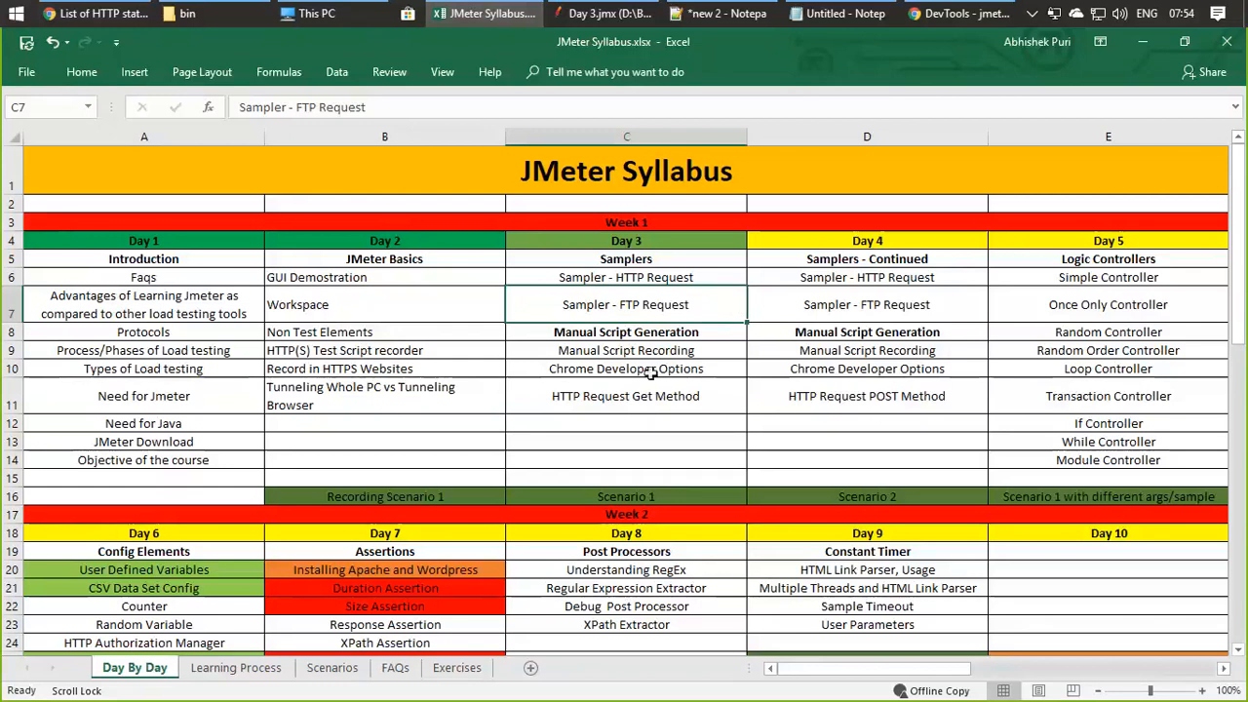
left_click(673, 400)
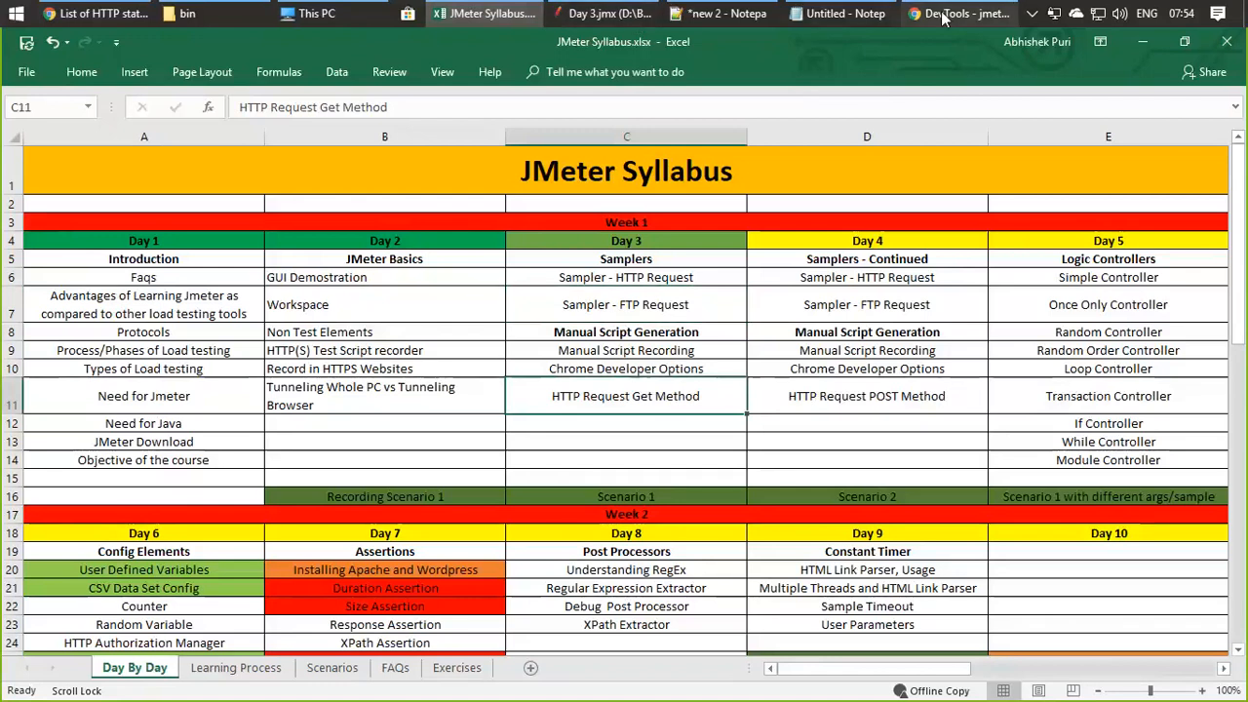
left_click(705, 675)
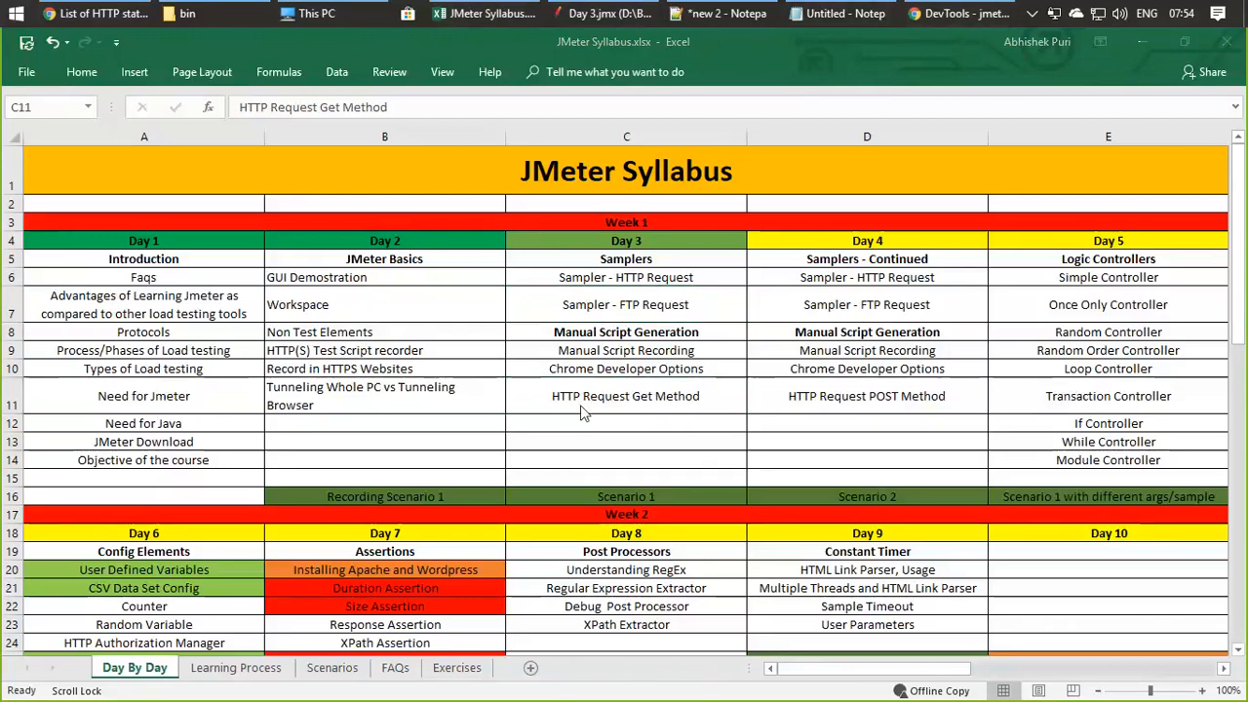